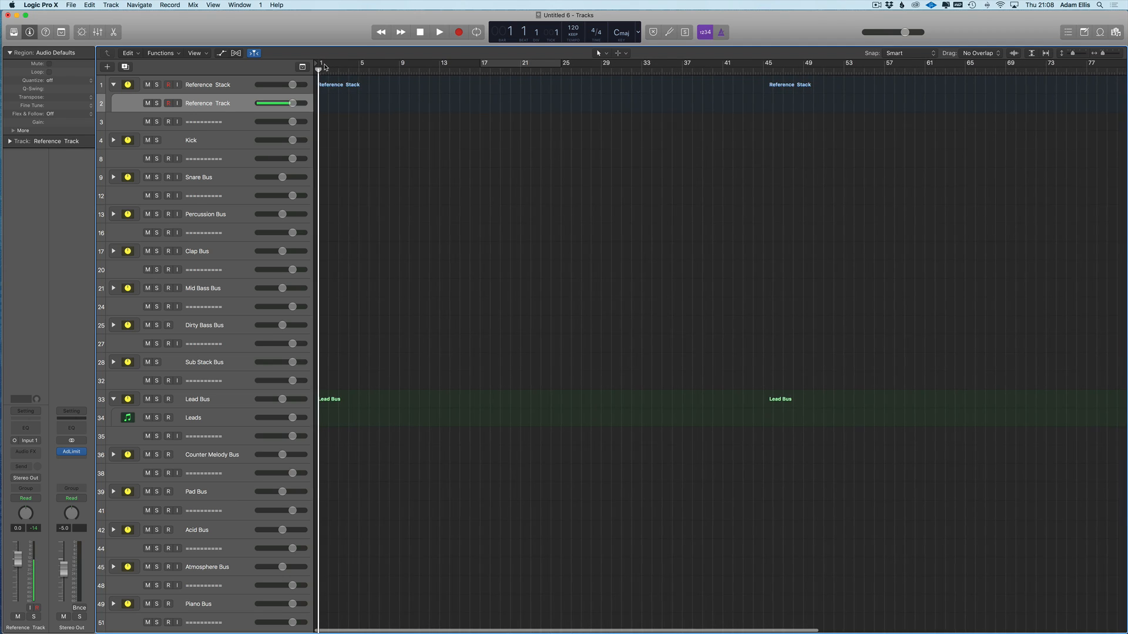
# - Set a cycle range from bar 1 to about bar 30 and zoom in on the opening bars
pyautogui.moveTo(319, 63); pyautogui.dragTo(611, 64)
pyautogui.scroll(3, 343, 120)
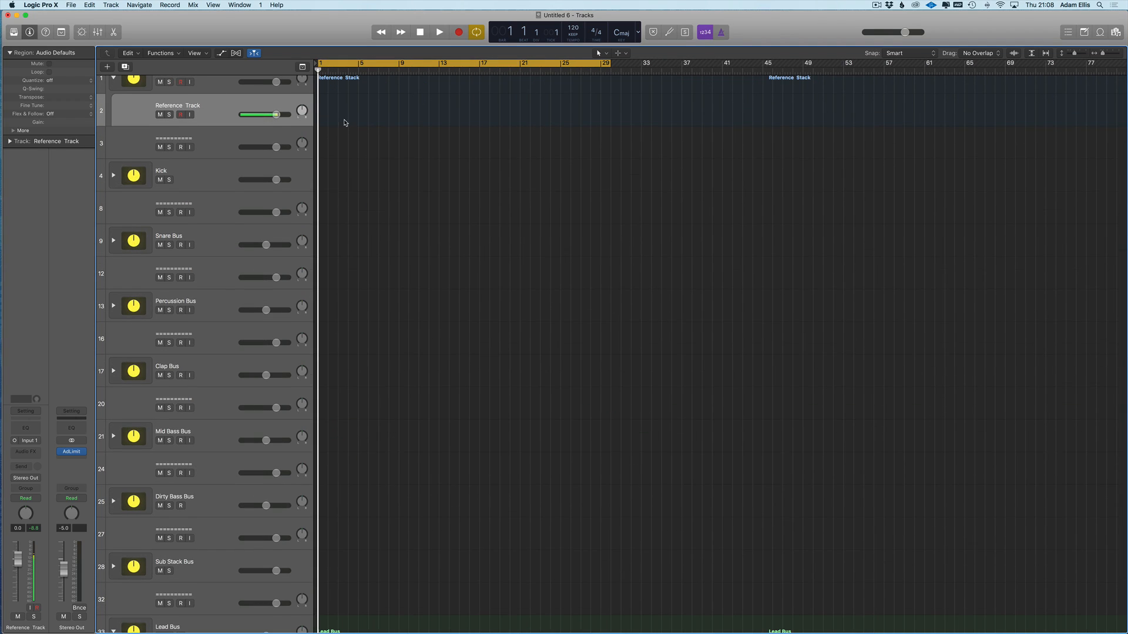
pyautogui.keyDown('ctrl'); pyautogui.keyDown('alt'); pyautogui.click(343, 119); pyautogui.keyUp('alt'); pyautogui.keyUp('ctrl')
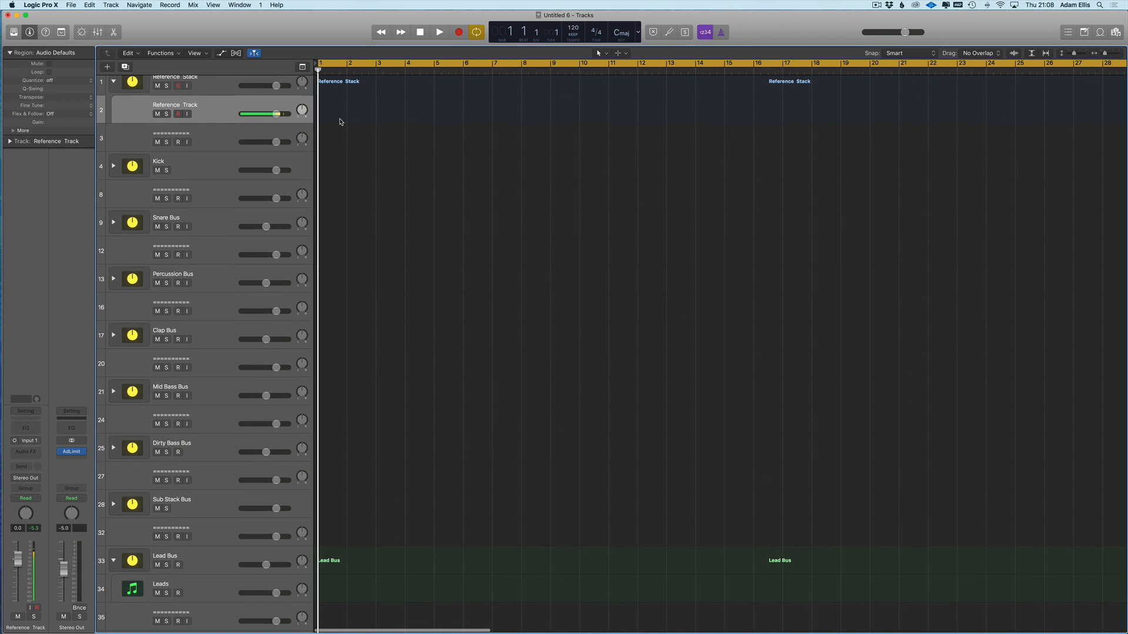
# - Cancel the Reference Track audio file browser and open the New Track dialog with Audio chosen
pyautogui.click(339, 119)
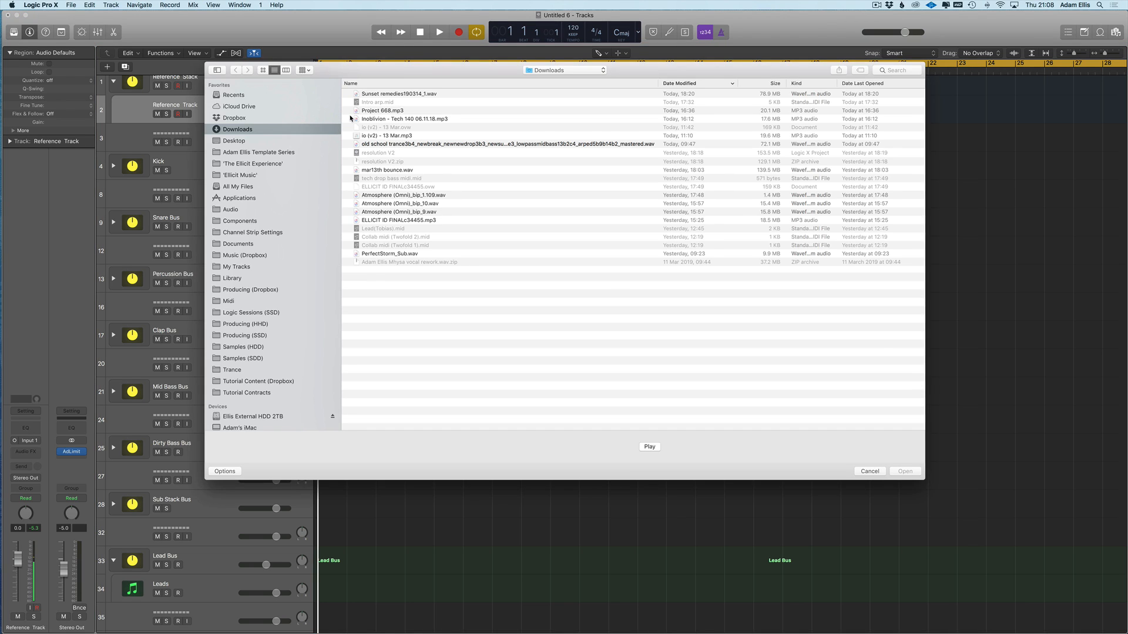
pyautogui.press('Escape')
pyautogui.scroll(1, 232, 98)
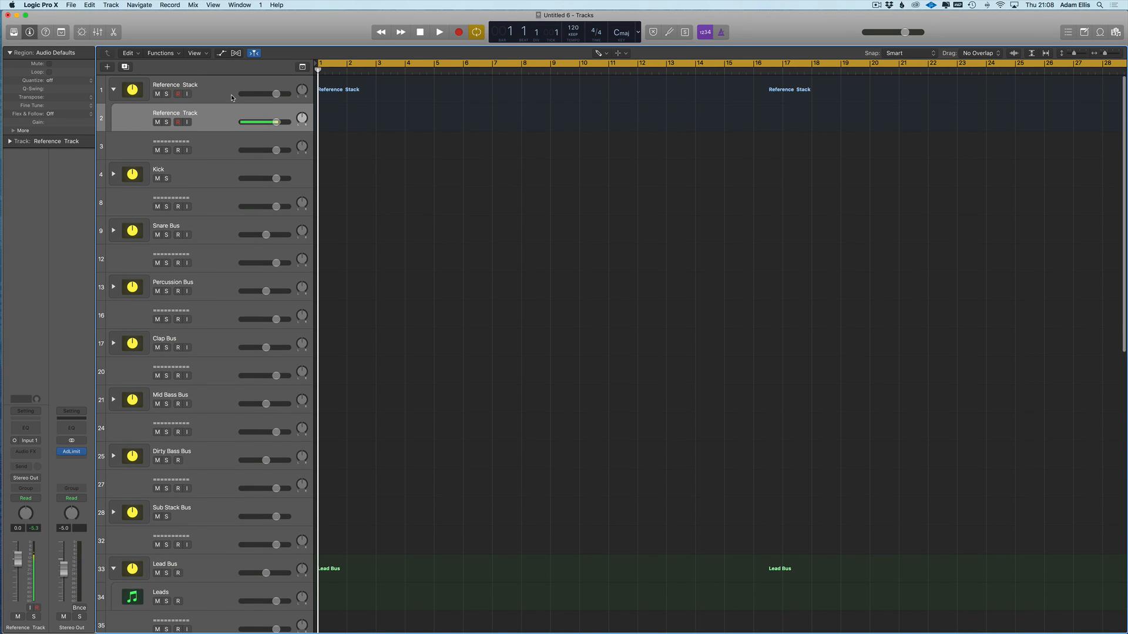
pyautogui.click(347, 128)
pyautogui.press('Escape')
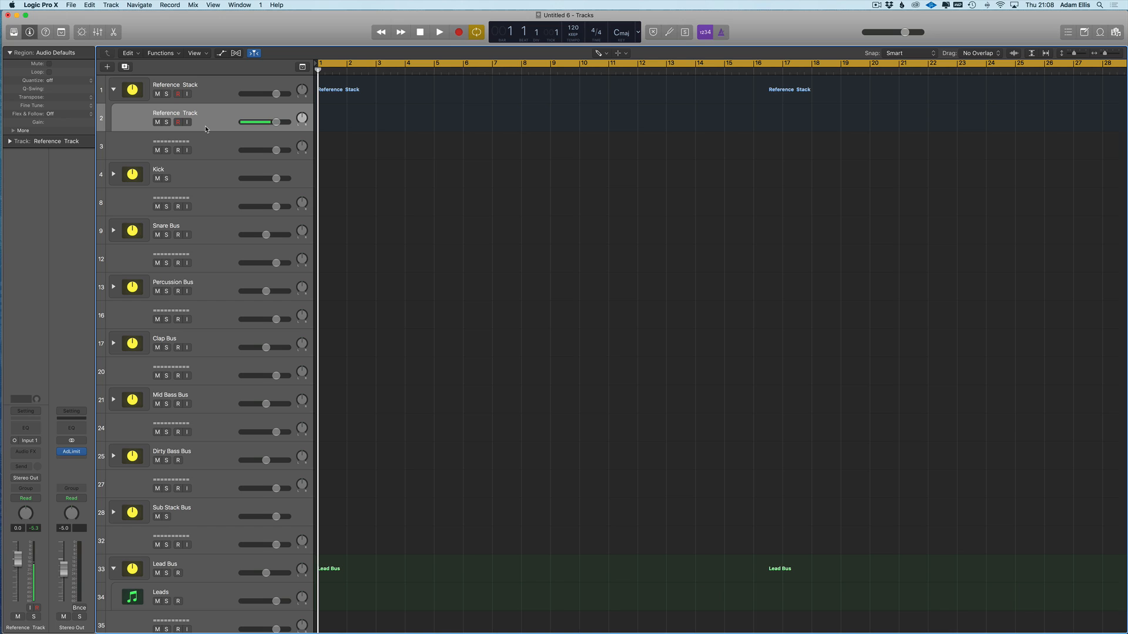
pyautogui.press('alt+super+n')
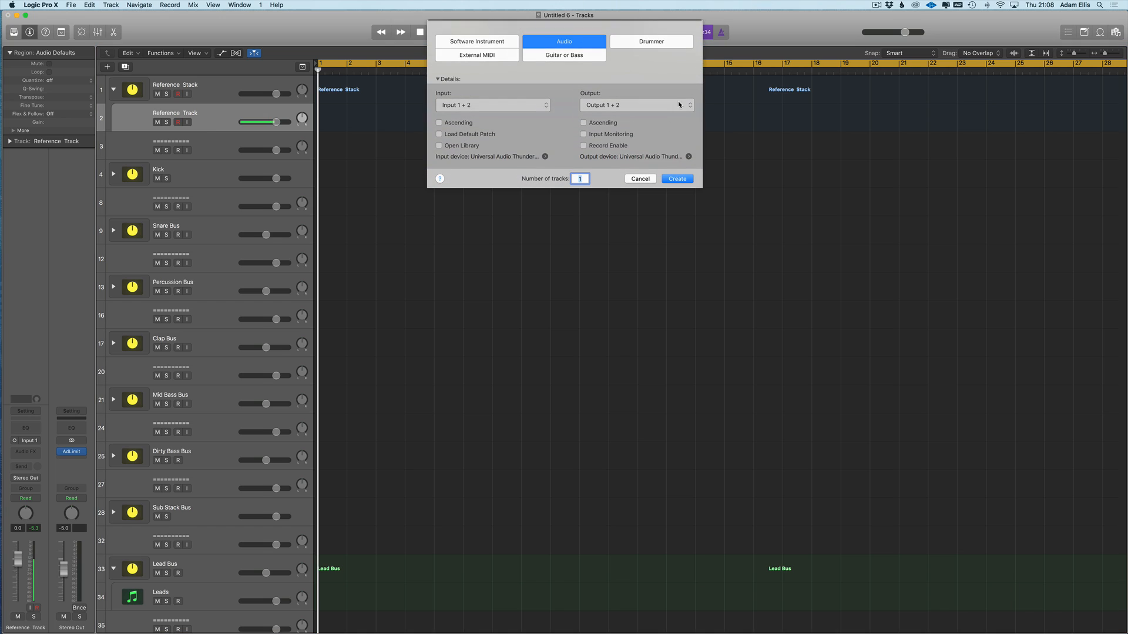
# - Create a software instrument track and pencil a one-bar MIDI region at bar 1
pyautogui.click(485, 43)
pyautogui.click(678, 156)
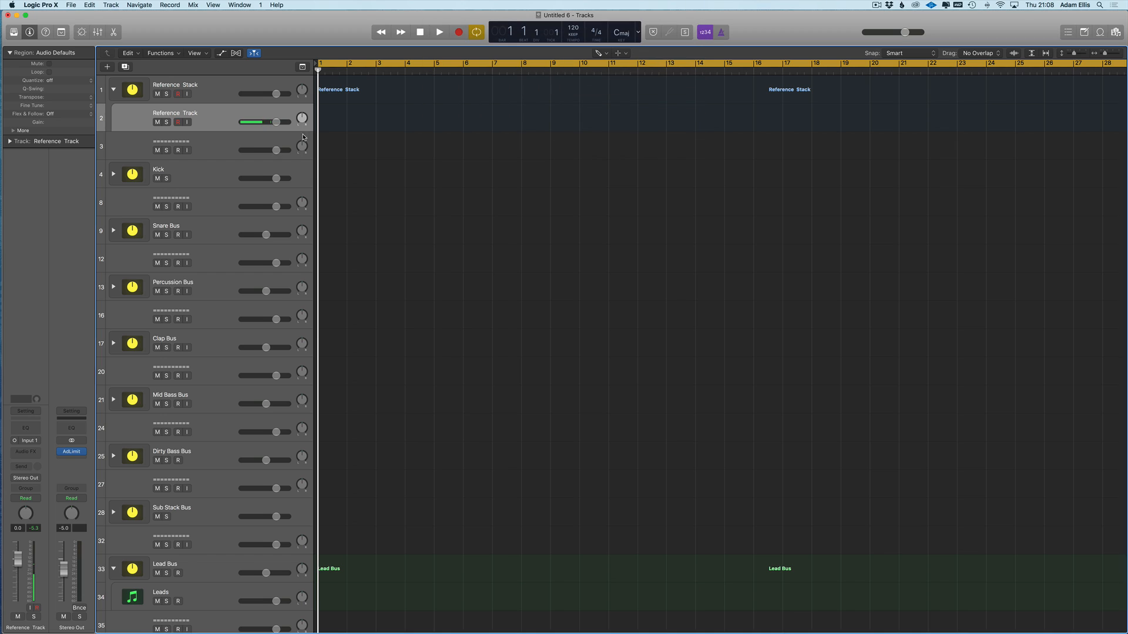
pyautogui.click(338, 153)
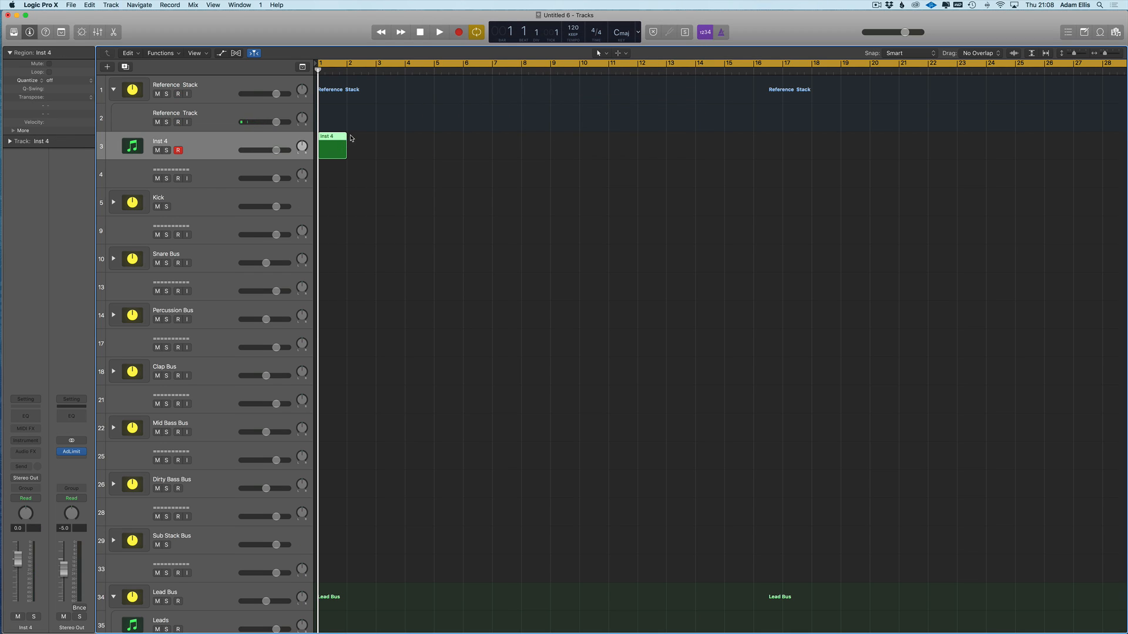
# - Rename track 3 to 'Ref' and start looping its Inst 4 region out
pyautogui.doubleClick(223, 147)
pyautogui.write('Ref')
pyautogui.press('Return')
pyautogui.scroll(-2, 368, 137)
pyautogui.moveTo(350, 133)
pyautogui.mouseDown()
pyautogui.moveTo(538, 122)
pyautogui.moveTo(346, 125)
pyautogui.mouseUp()
pyautogui.doubleClick(333, 141)
# - Pencil C3 notes across the Inst 4 region, then switch back to the pointer tool
pyautogui.keyDown('super'); pyautogui.click(227, 552); pyautogui.keyUp('super')
pyautogui.click(262, 552)
pyautogui.click(297, 552)
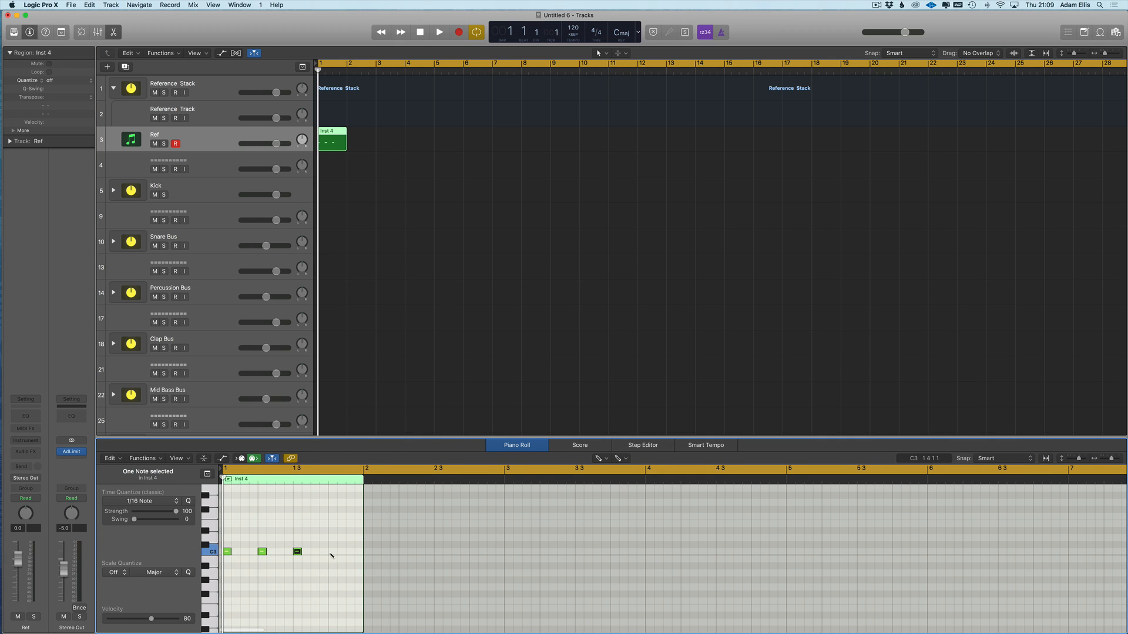
pyautogui.press('t')
pyautogui.click(335, 556)
# - Stretch all the C3 notes to one beat each and loop the region out to bar 9
pyautogui.click(324, 531)
pyautogui.press('super+a')
pyautogui.moveTo(336, 552); pyautogui.dragTo(362, 552)
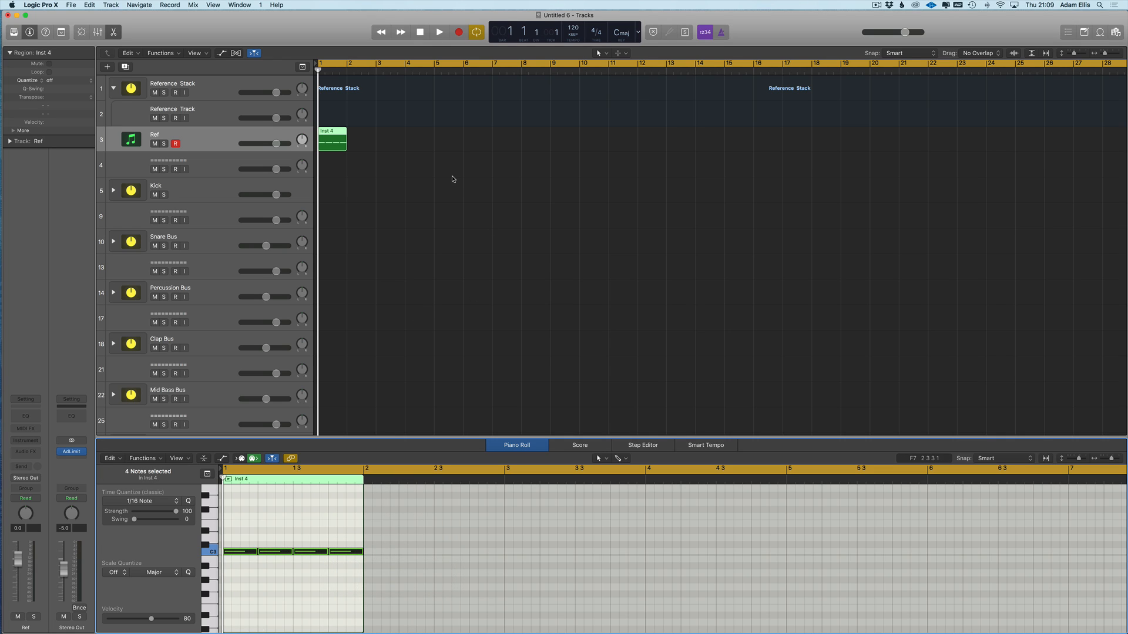
pyautogui.press('e')
pyautogui.press('t')
pyautogui.press('t')
pyautogui.moveTo(347, 126); pyautogui.dragTo(550, 139)
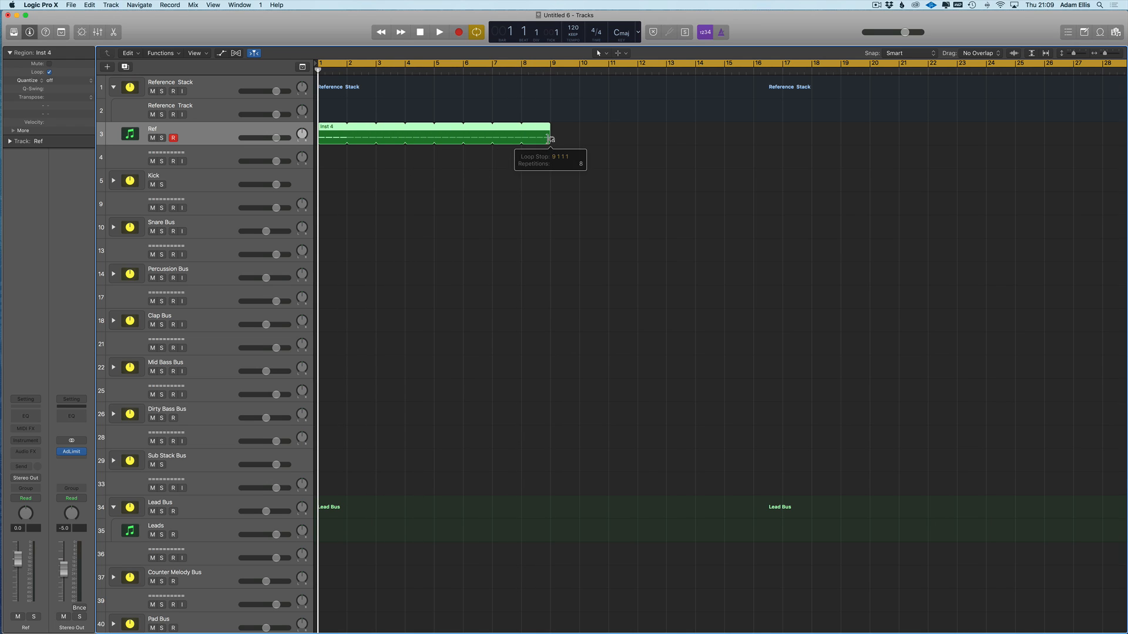
# - Copy the Inst 4 region to bars 9–17 and shorten the cycle to end at bar 17
pyautogui.press('super+Left')
pyautogui.moveTo(330, 143); pyautogui.dragTo(510, 141)
pyautogui.press('super+Left')
pyautogui.moveTo(752, 63); pyautogui.dragTo(555, 65)
# - Copy both Inst 4 regions further right and trim the last region to end at bar 32
pyautogui.press('super+Left')
pyautogui.moveTo(538, 129)
pyautogui.mouseDown()
pyautogui.moveTo(322, 138)
pyautogui.moveTo(519, 136)
pyautogui.mouseUp()
pyautogui.press('super+Left')
pyautogui.click(557, 98)
pyautogui.moveTo(598, 138); pyautogui.dragTo(589, 137)
pyautogui.press('super+Left')
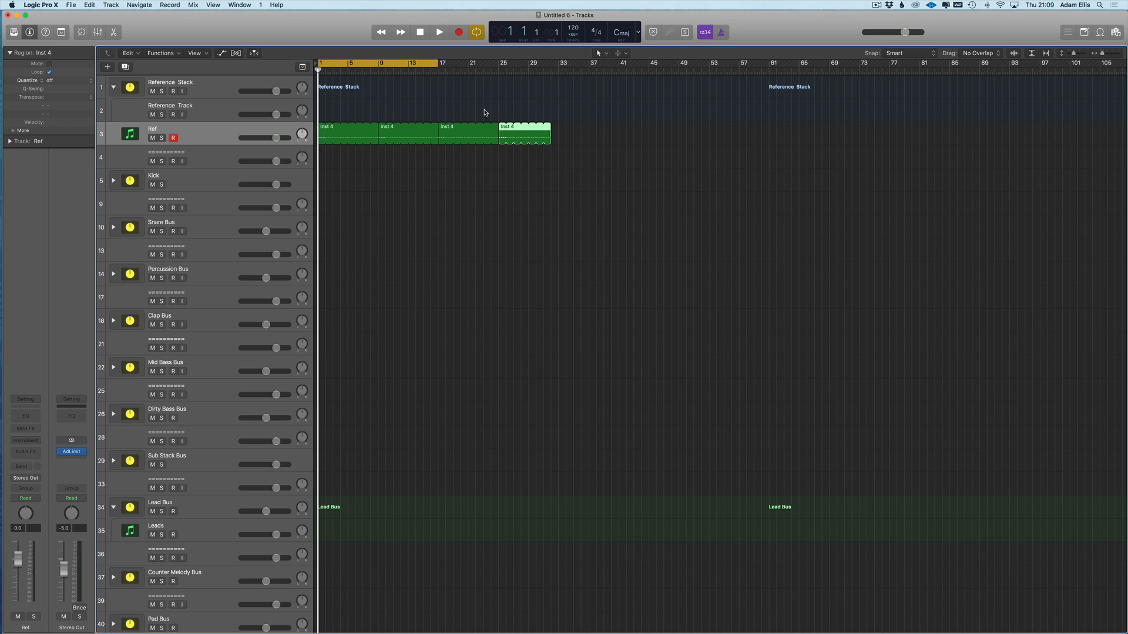
# - Select the four Inst 4 regions and copy two of them further along the timeline
pyautogui.moveTo(485, 111); pyautogui.dragTo(326, 130)
pyautogui.moveTo(561, 121)
pyautogui.mouseDown()
pyautogui.moveTo(319, 138)
pyautogui.moveTo(582, 141)
pyautogui.moveTo(567, 139)
pyautogui.mouseUp()
pyautogui.hscroll(1, 646, 147)
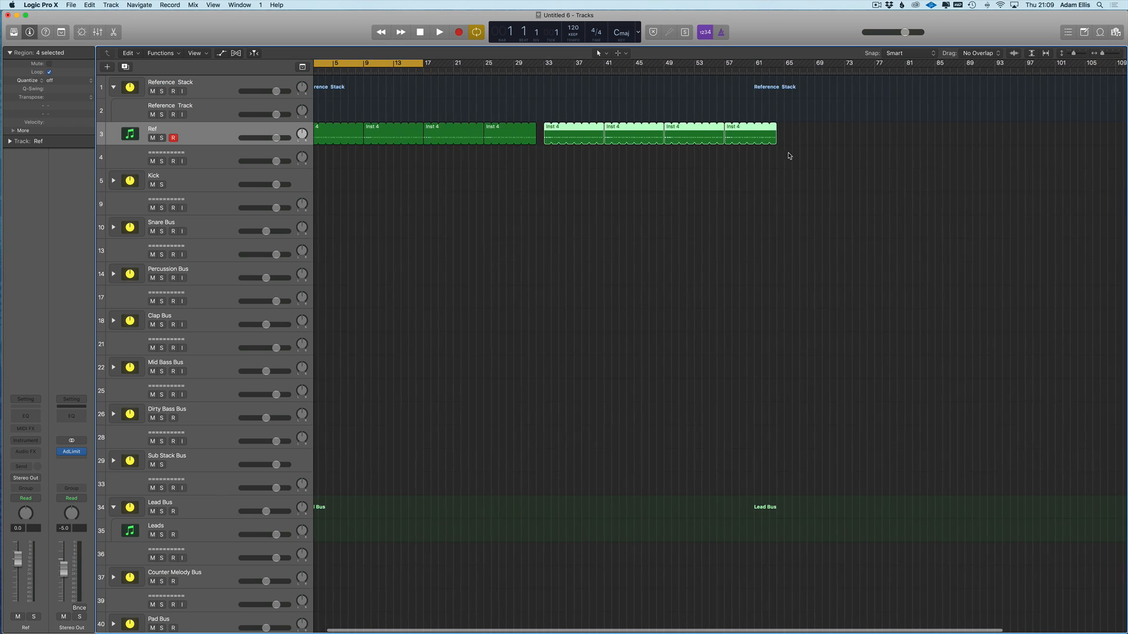
pyautogui.click(770, 159)
pyautogui.moveTo(655, 108); pyautogui.dragTo(798, 135)
pyautogui.hscroll(-2, 881, 88)
pyautogui.press('super+Left')
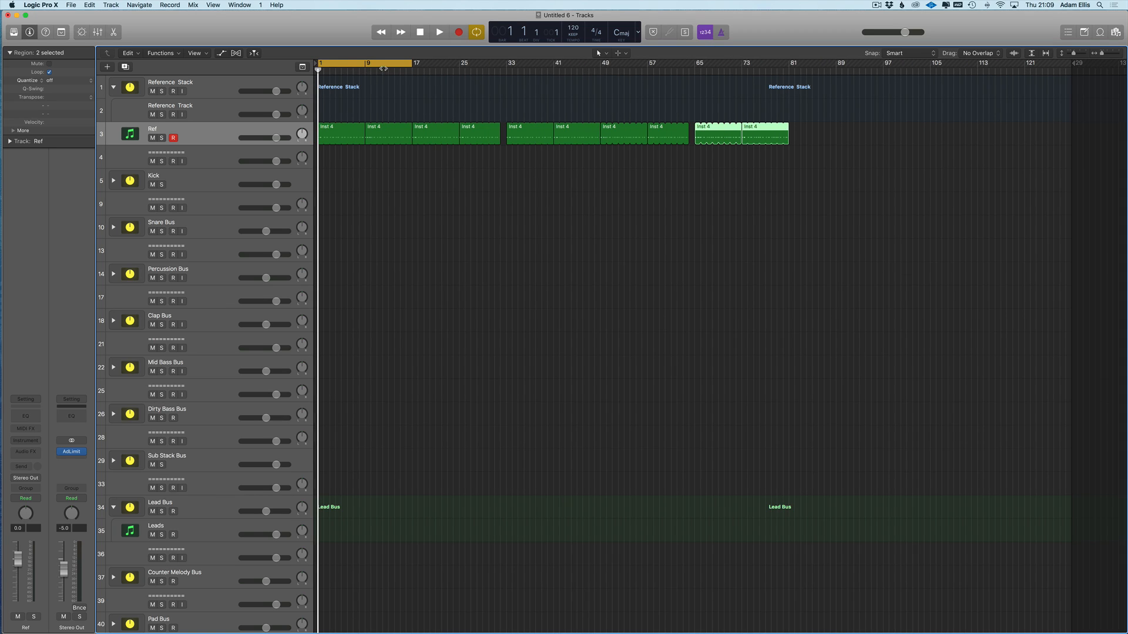
# - Extend the cycle to bar 49, move the project end to bar 141, then end the cycle at bar 129
pyautogui.moveTo(411, 69); pyautogui.dragTo(808, 85)
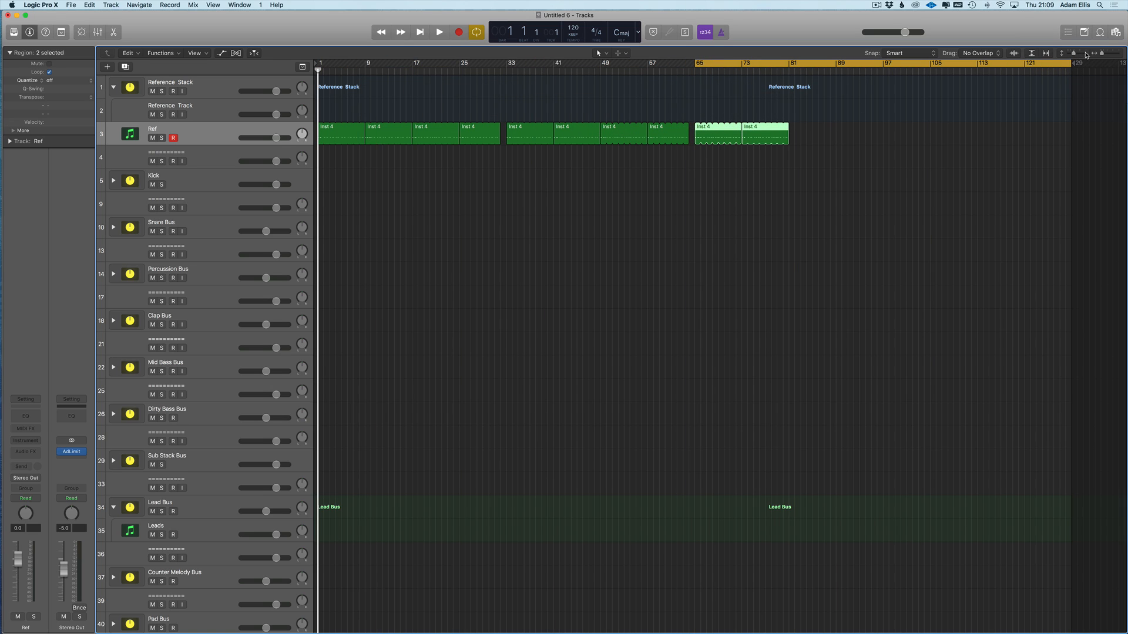
pyautogui.moveTo(1074, 63); pyautogui.dragTo(1124, 86)
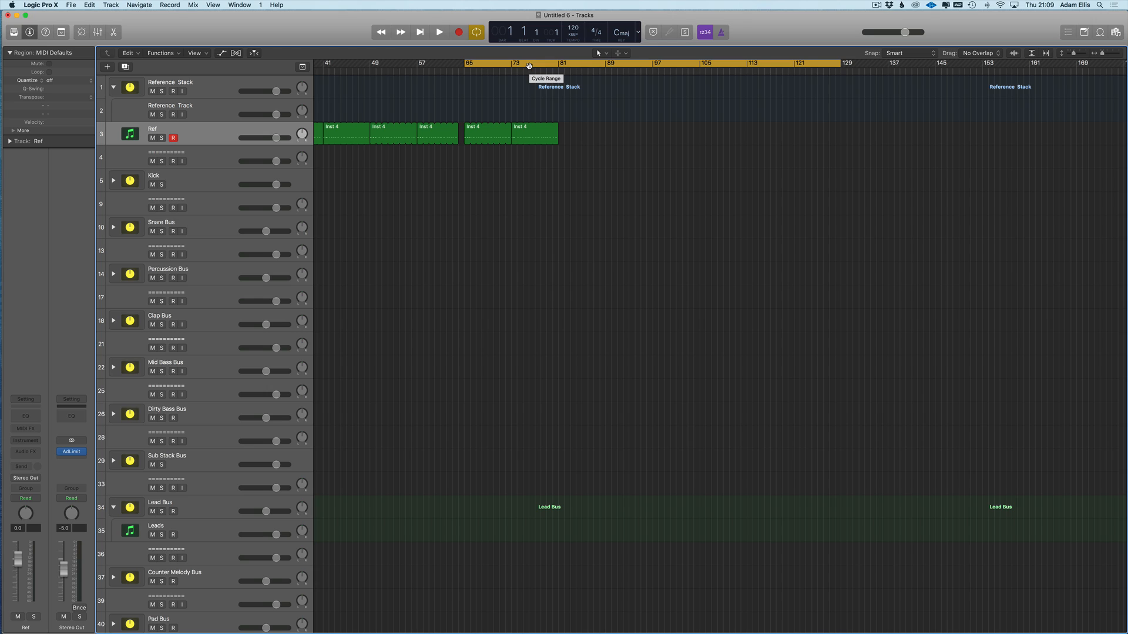
pyautogui.scroll(-1, 529, 66)
pyautogui.moveTo(529, 65); pyautogui.dragTo(624, 72)
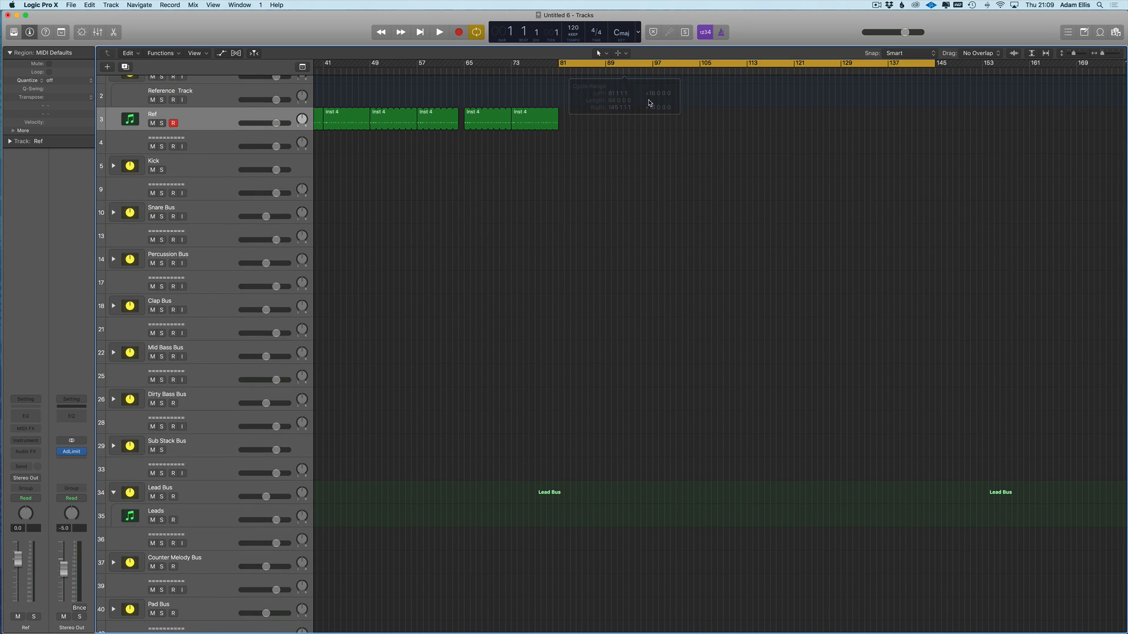
pyautogui.press('z')
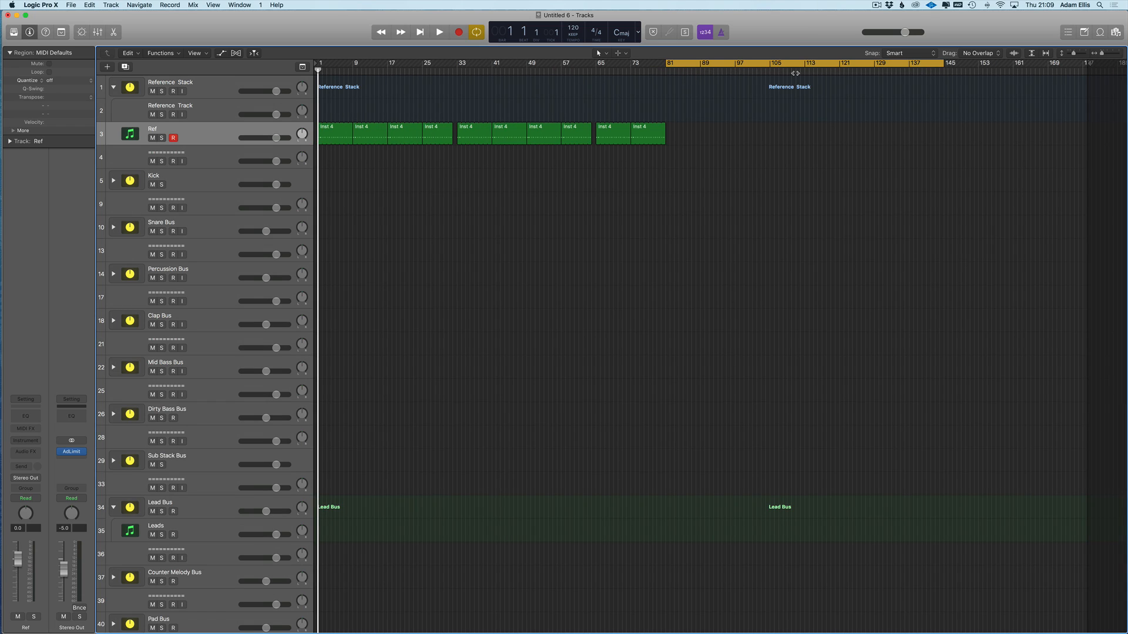
pyautogui.moveTo(942, 66); pyautogui.dragTo(873, 68)
# - Copy the first four Inst 4 regions further right, set a cycle over bars 161–169, and reselect them
pyautogui.moveTo(437, 115); pyautogui.dragTo(870, 142)
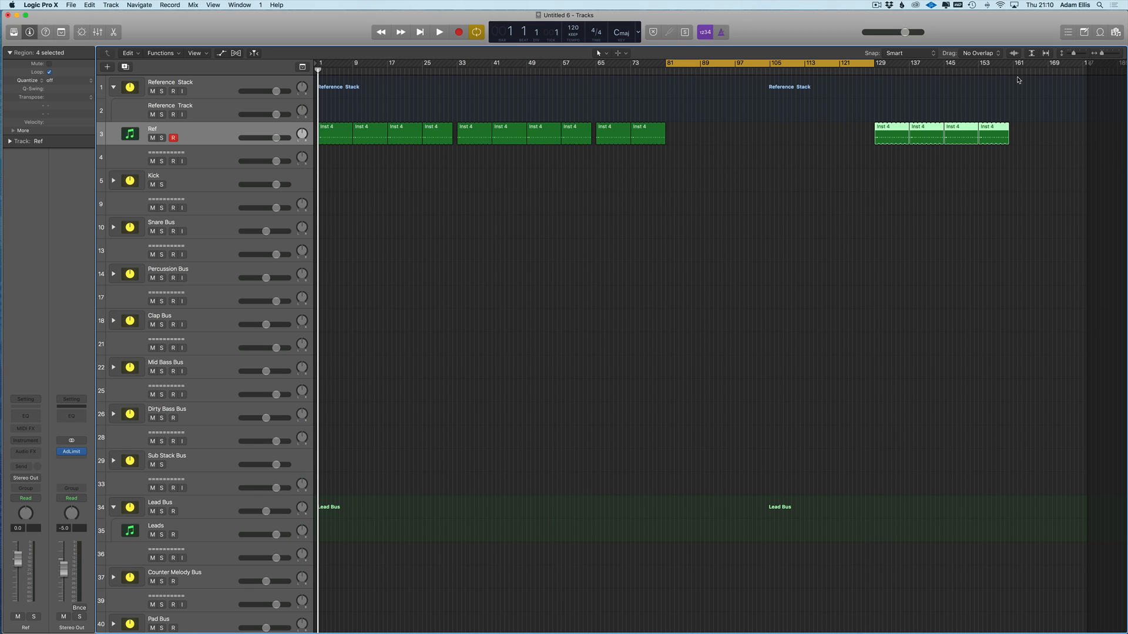
pyautogui.moveTo(1015, 68)
pyautogui.mouseDown()
pyautogui.moveTo(1057, 73)
pyautogui.moveTo(1047, 94)
pyautogui.moveTo(1113, 77)
pyautogui.moveTo(1124, 125)
pyautogui.mouseUp()
pyautogui.click(941, 132)
pyautogui.hscroll(-2, 625, 111)
pyautogui.hscroll(-1, 625, 111)
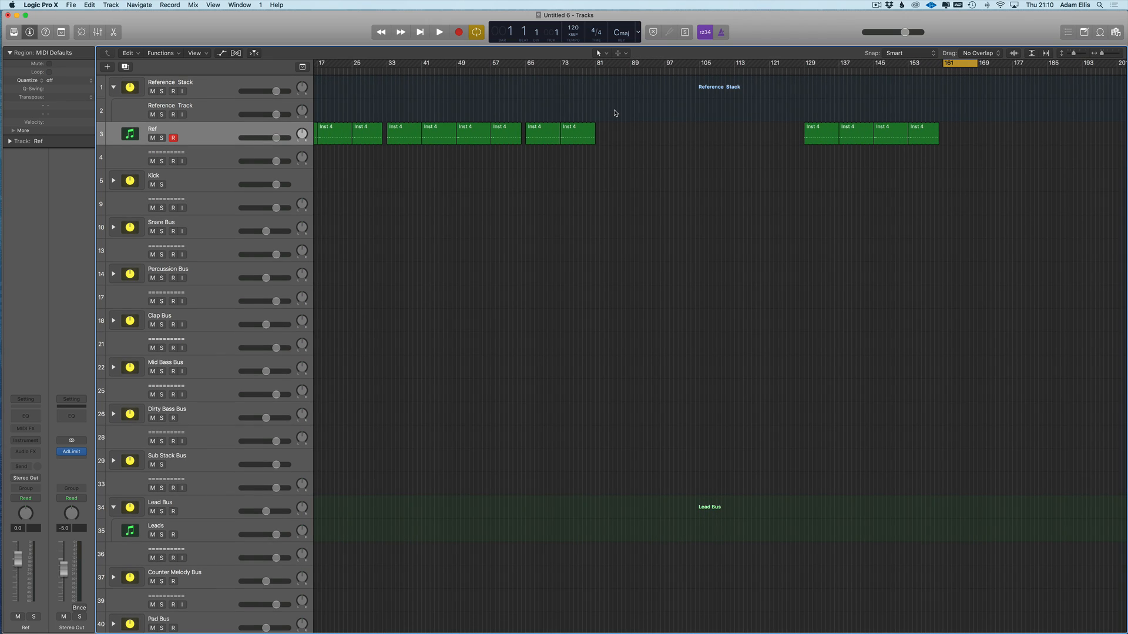
pyautogui.hscroll(-5, 453, 184)
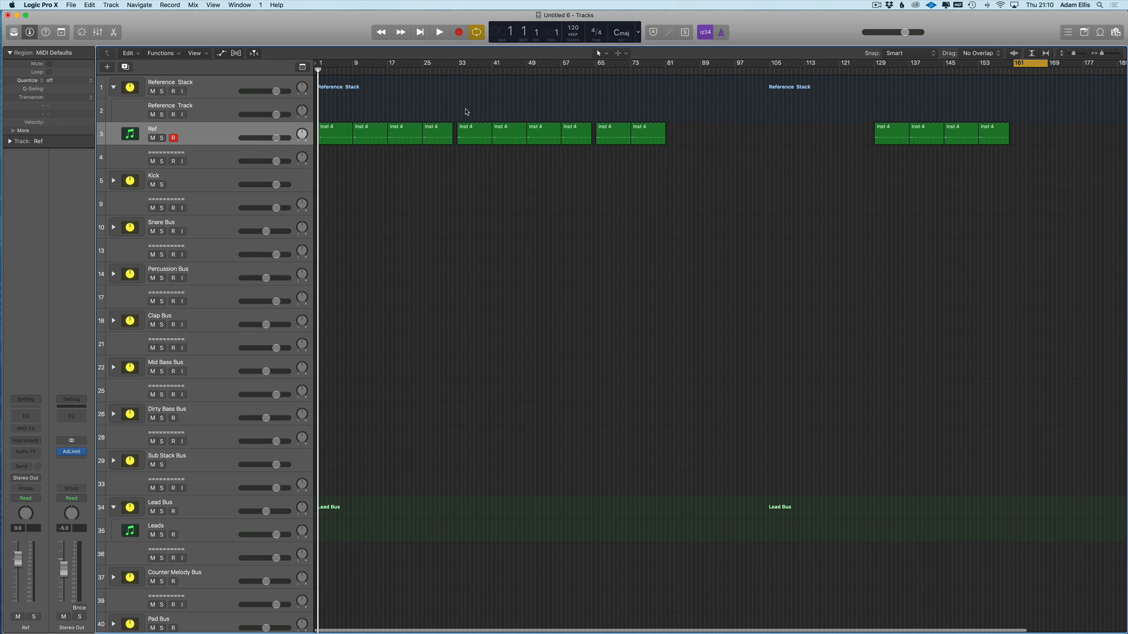
pyautogui.moveTo(322, 115); pyautogui.dragTo(963, 134)
pyautogui.scroll(-2, 323, 134)
# - Place the six region copies at bar 169 and switch the LCD readout to Custom
pyautogui.click(1088, 71)
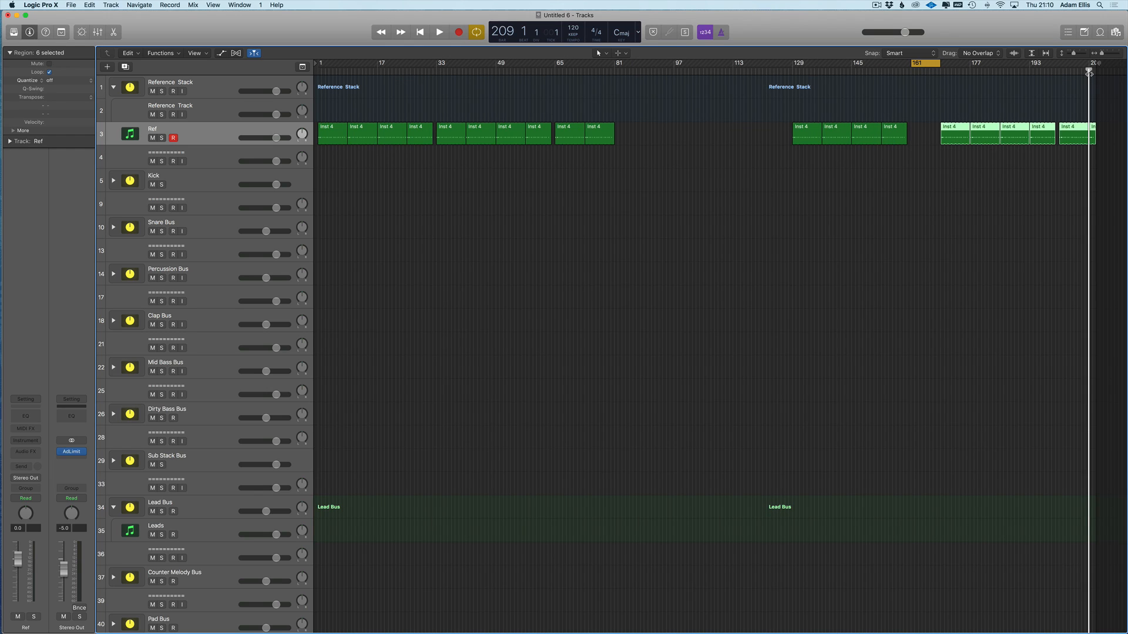
pyautogui.click(637, 33)
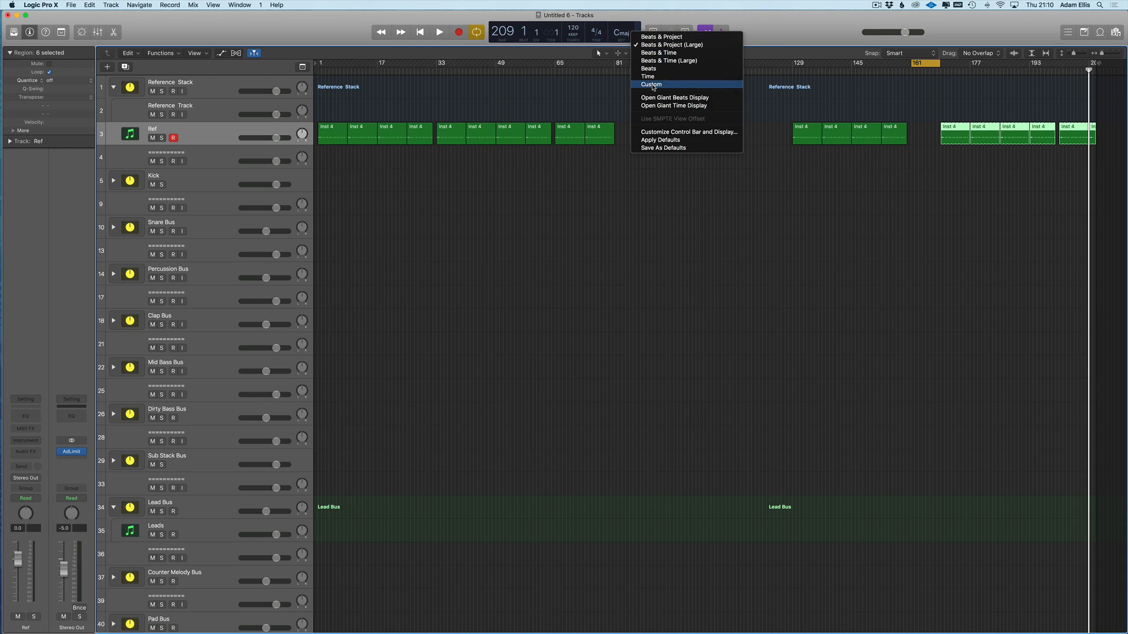
pyautogui.click(652, 84)
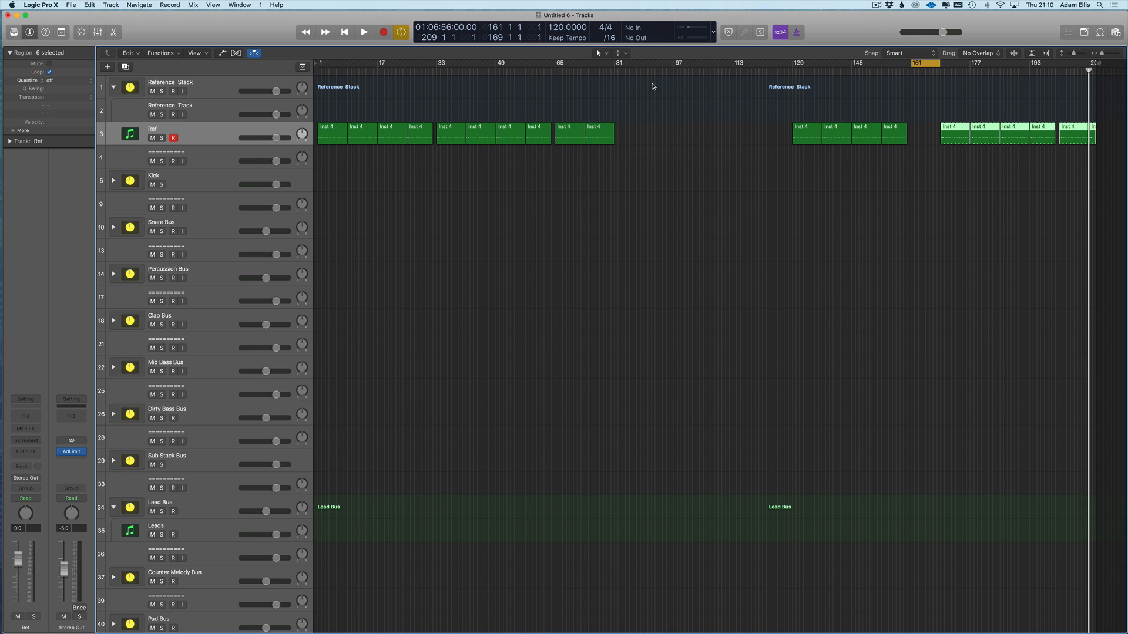
# - Set the tempo to 134 BPM, turn cycle off, and return the playhead to bar 1
pyautogui.doubleClick(566, 27)
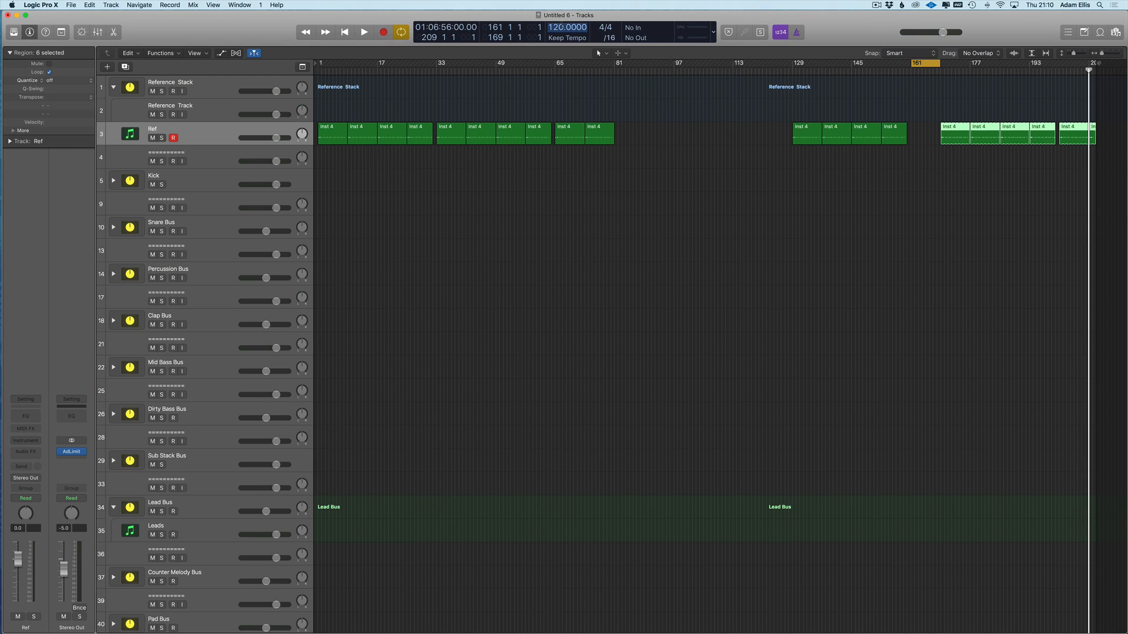
pyautogui.write('134')
pyautogui.press('Return')
pyautogui.click(1082, 73)
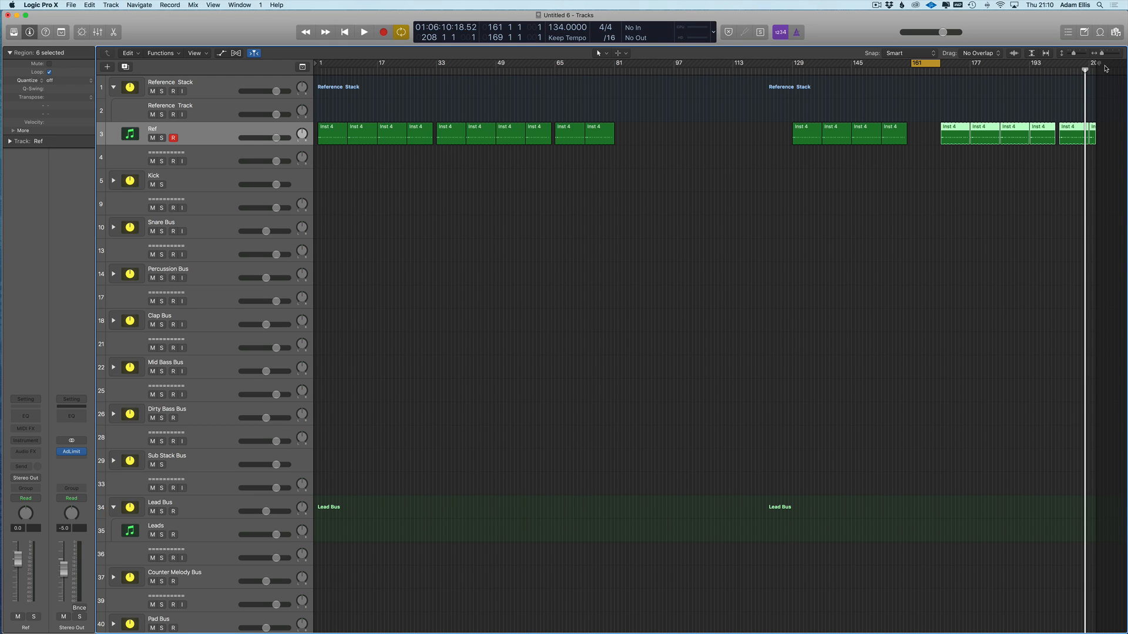
pyautogui.press('c')
pyautogui.press('Return')
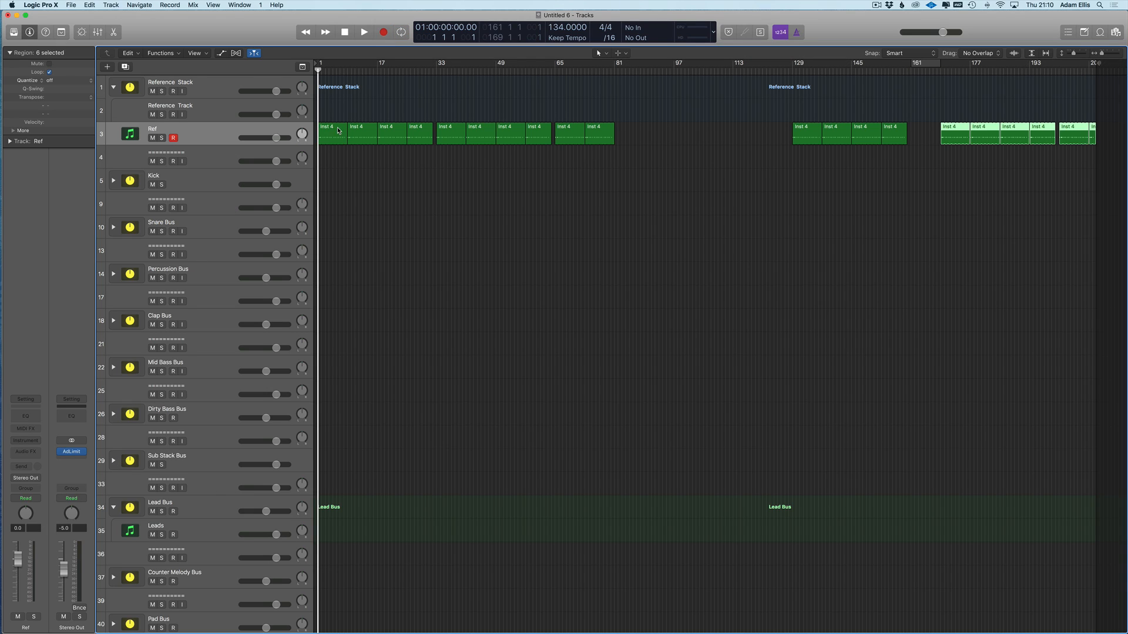
# - Open the first Inst 4 region's notes, select its first three C3 notes, and close the editor
pyautogui.scroll(5, 341, 131)
pyautogui.hscroll(-10, 353, 129)
pyautogui.scroll(-5, 363, 128)
pyautogui.click(321, 136)
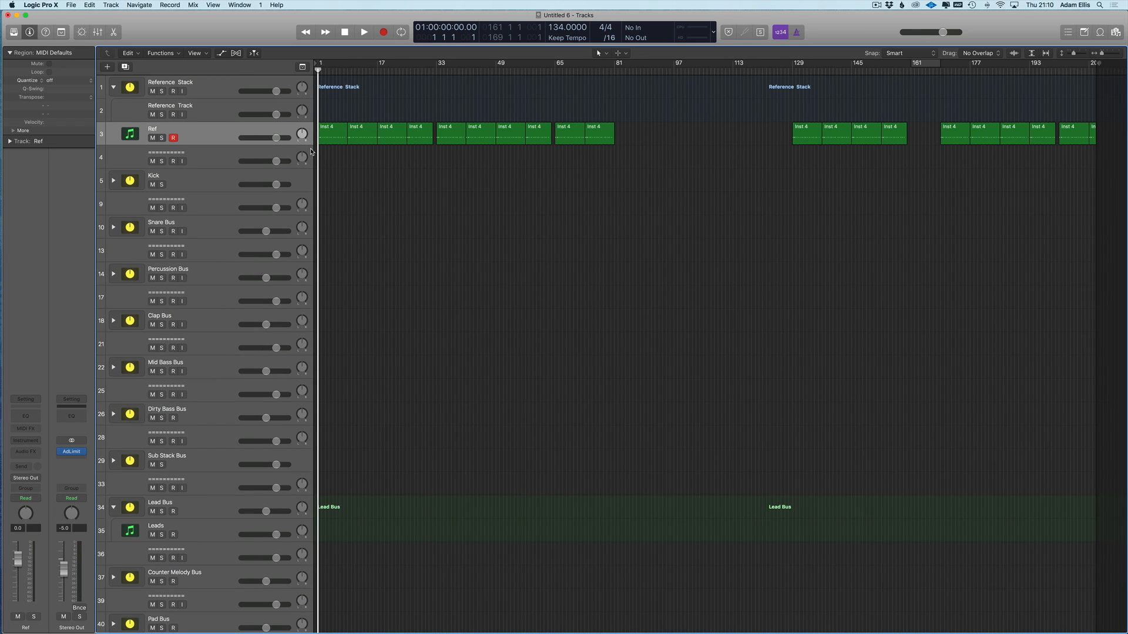
pyautogui.doubleClick(319, 137)
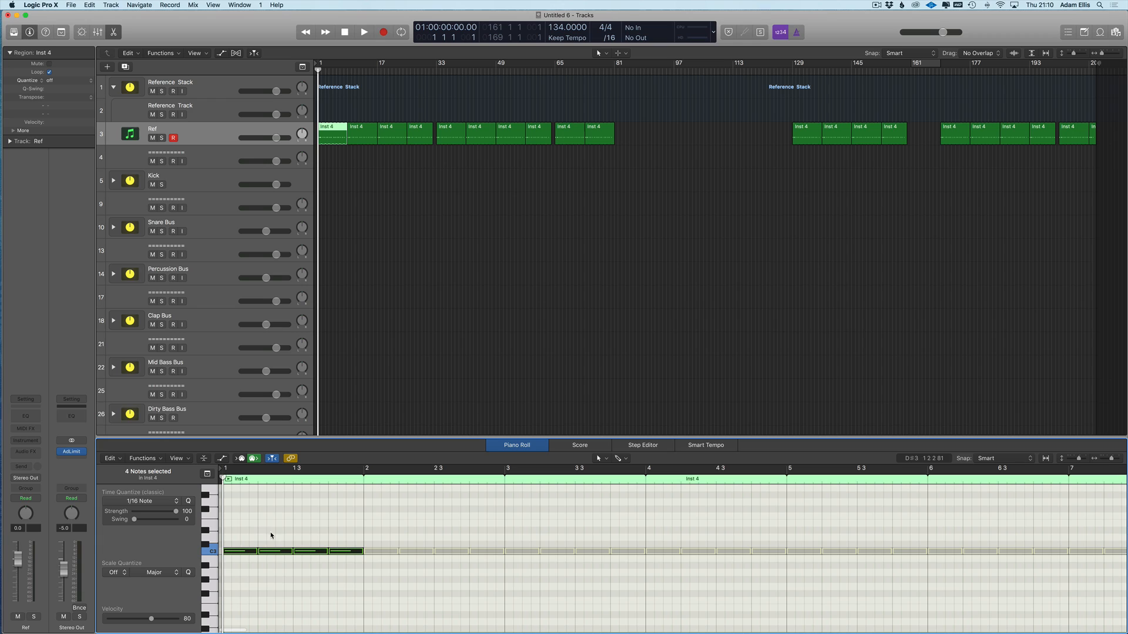
pyautogui.moveTo(245, 535); pyautogui.dragTo(308, 570)
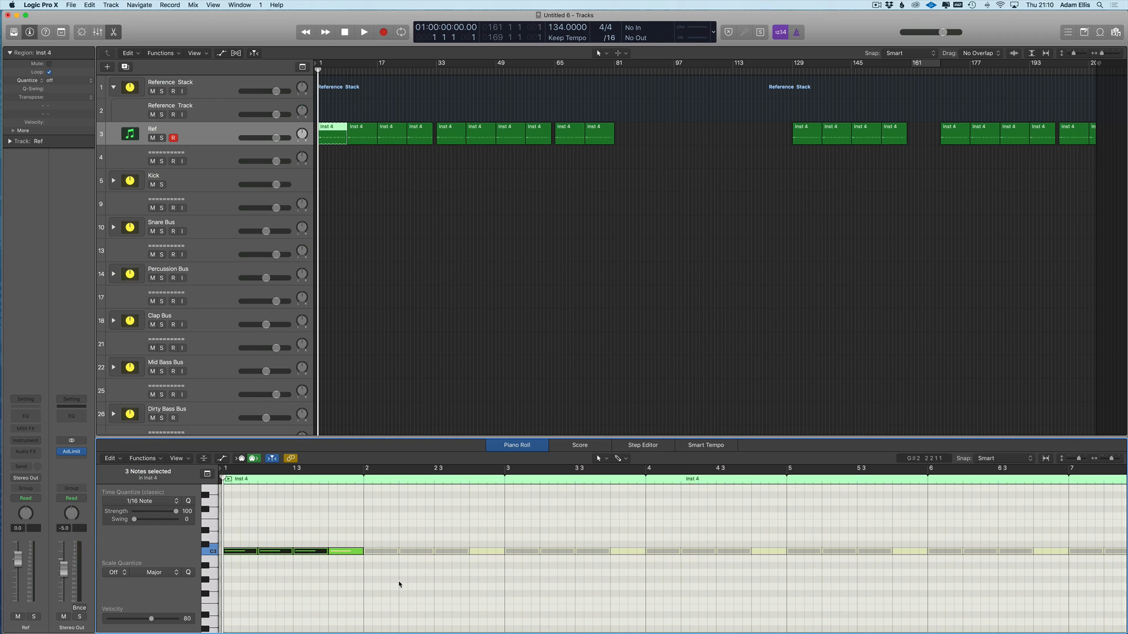
pyautogui.press('p')
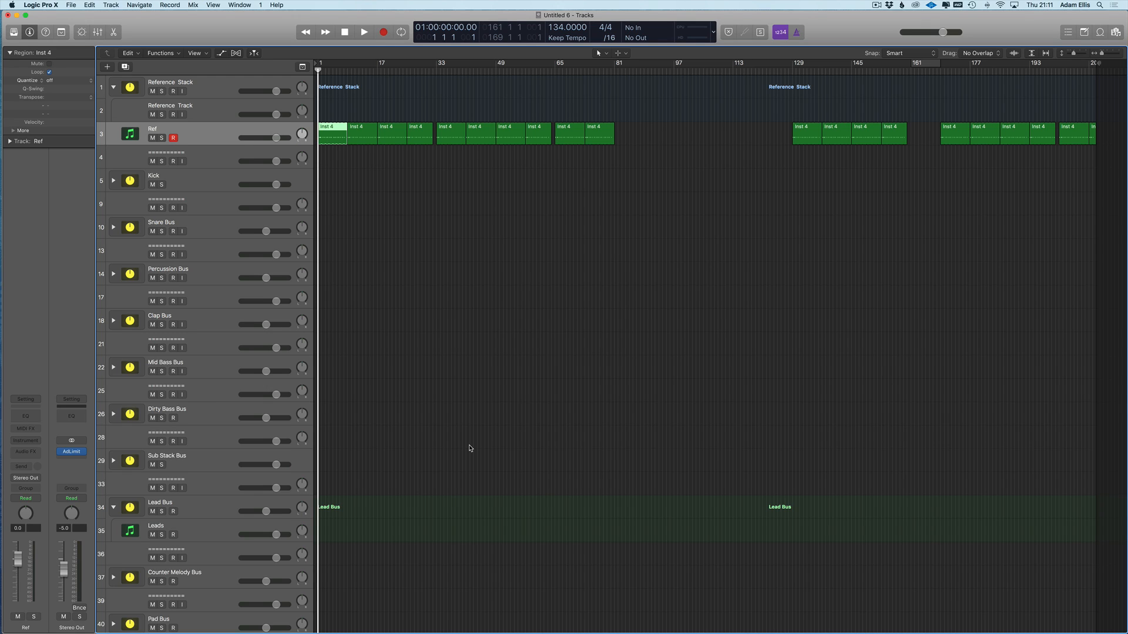
pyautogui.click(17, 42)
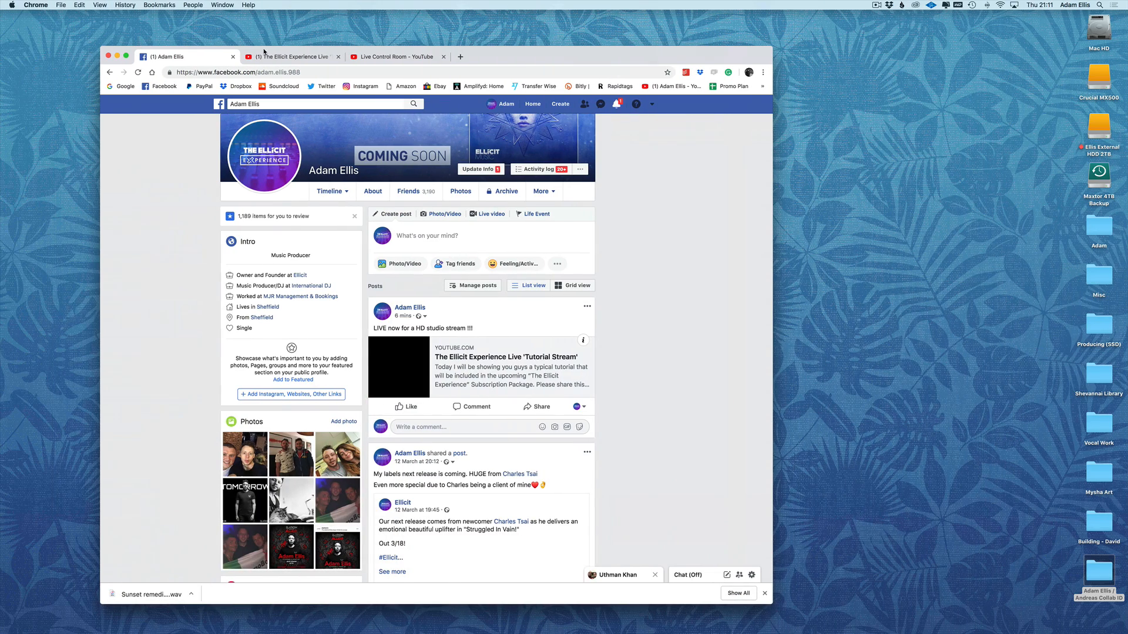
pyautogui.click(326, 57)
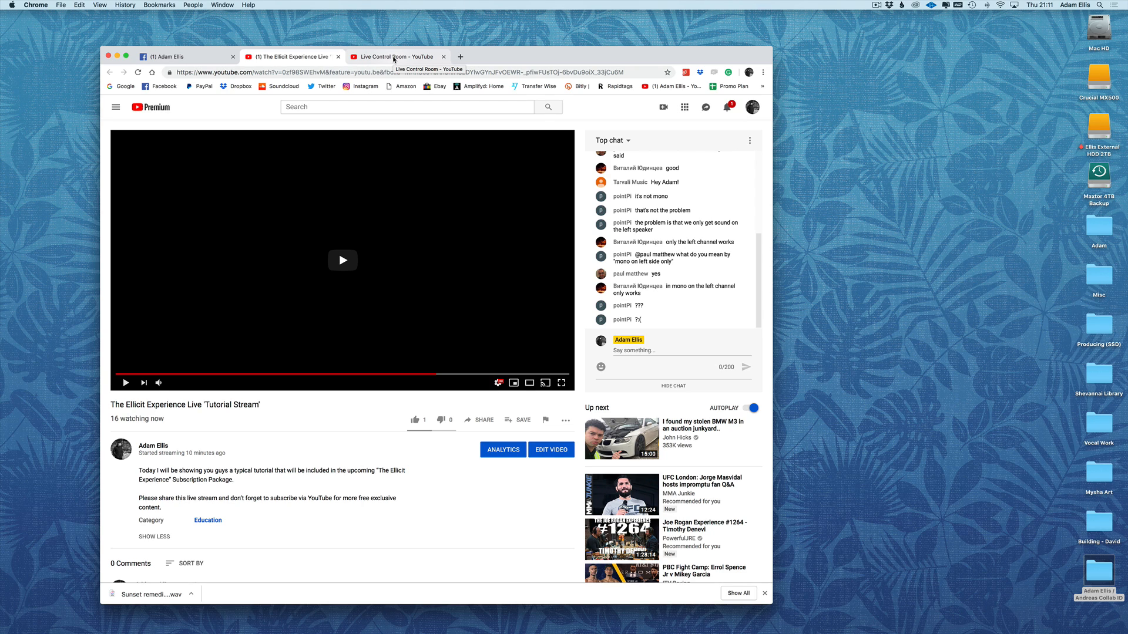
pyautogui.hotkey('ctrl', 'Right')
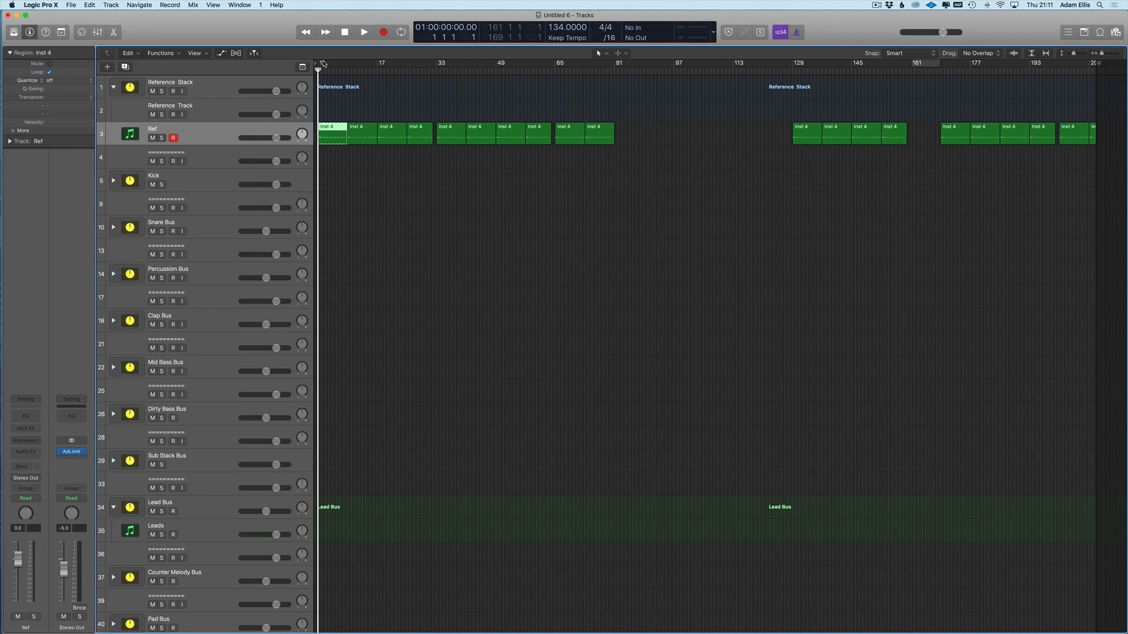
# - Set the cycle to bars 81–97 and move the playhead to bar 81
pyautogui.moveTo(321, 66); pyautogui.dragTo(436, 65)
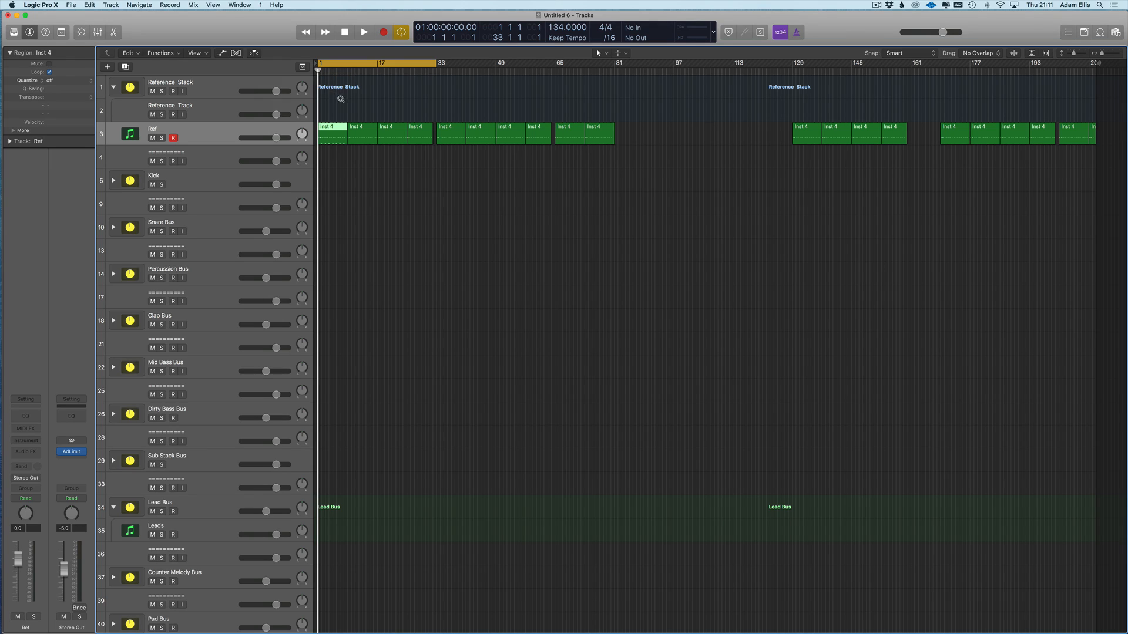
pyautogui.click(370, 105)
pyautogui.scroll(3, 370, 103)
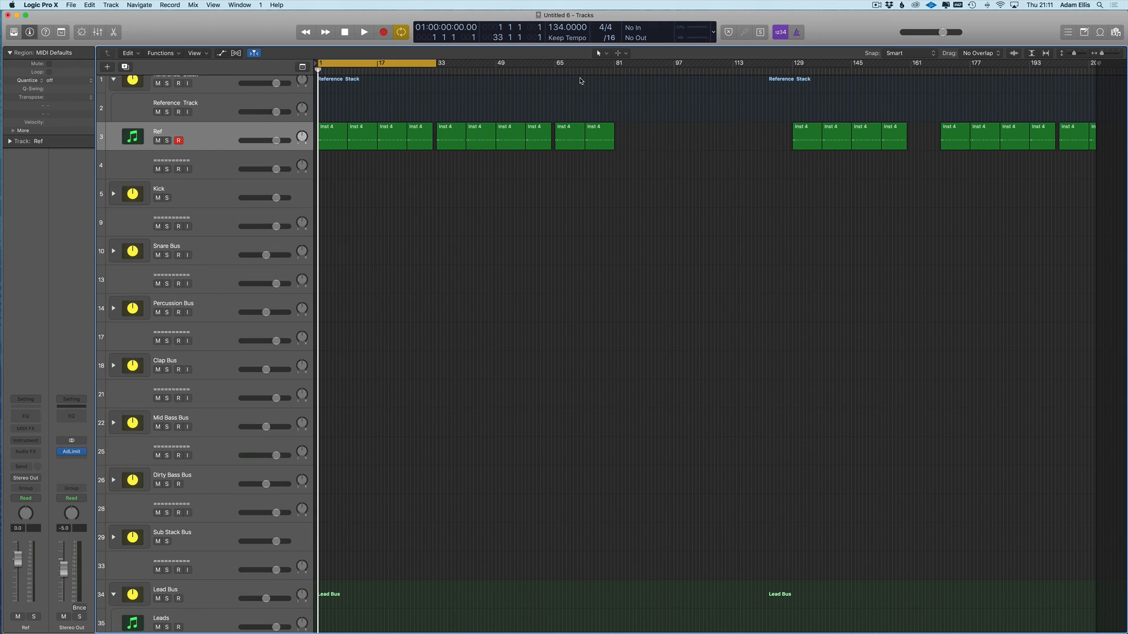
pyautogui.moveTo(617, 63)
pyautogui.mouseDown()
pyautogui.moveTo(682, 68)
pyautogui.moveTo(629, 66)
pyautogui.mouseUp()
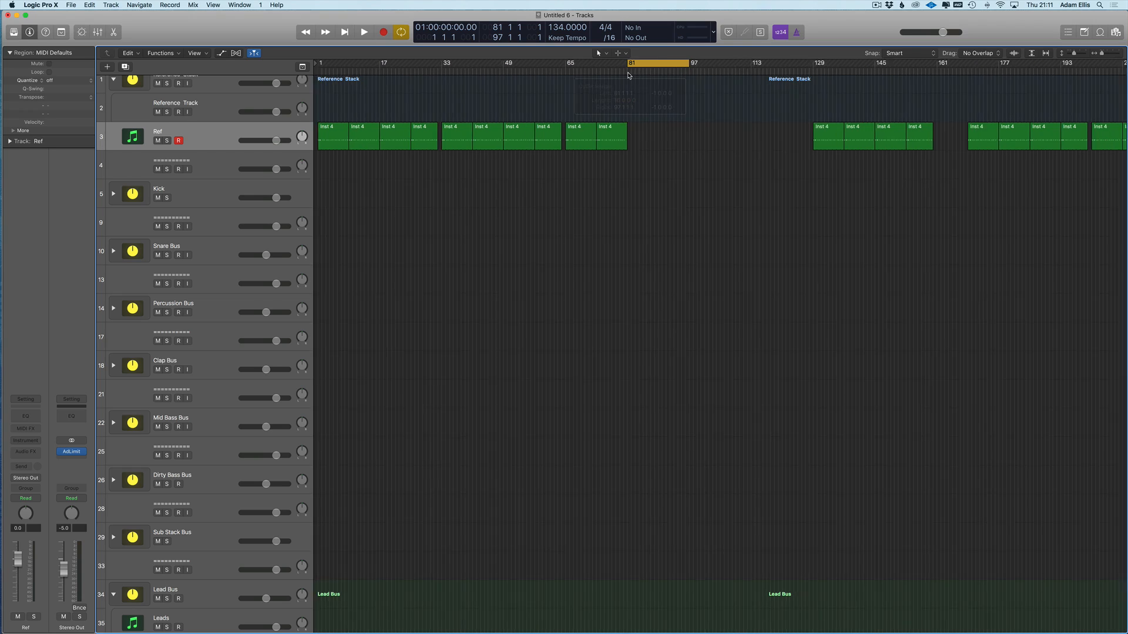
pyautogui.press('Return')
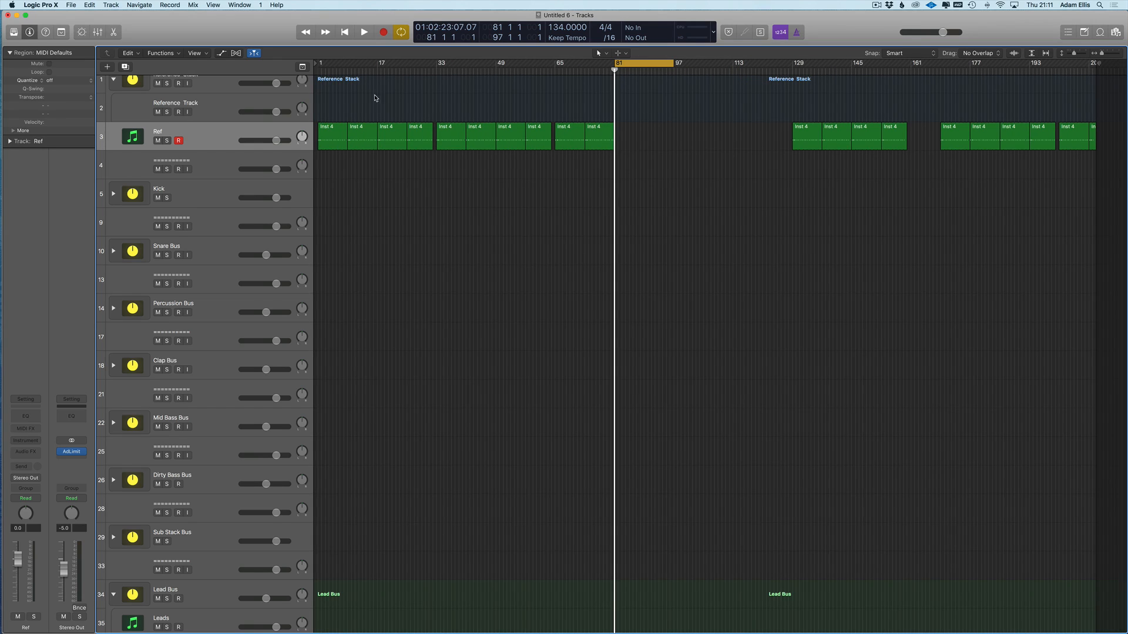
# - Check the screen recording from the desktop space, then return to Logic Pro X
pyautogui.scroll(-1, 437, 94)
pyautogui.moveTo(4, 40)
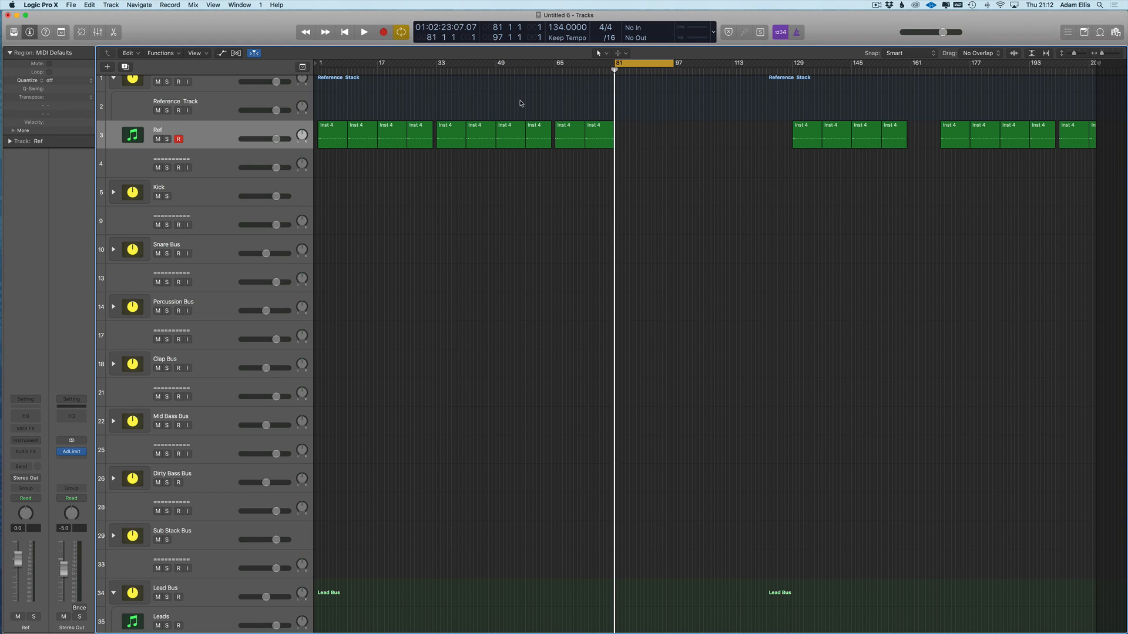
pyautogui.hotkey('ctrl', 'Right')
pyautogui.click(877, 4)
pyautogui.click(889, 33)
pyautogui.hotkey('ctrl', 'Left')
# - Open Finder, search for 'remix kit par', and enlarge and reposition the window
pyautogui.moveTo(12, 118)
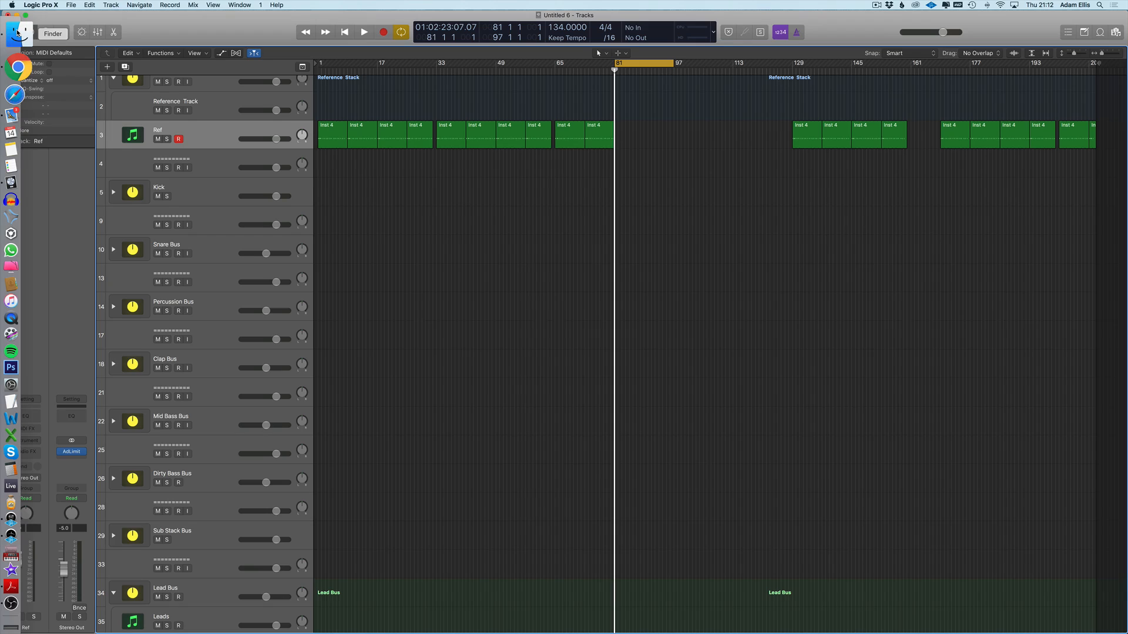
pyautogui.click(18, 33)
pyautogui.moveTo(292, 305); pyautogui.dragTo(321, 262)
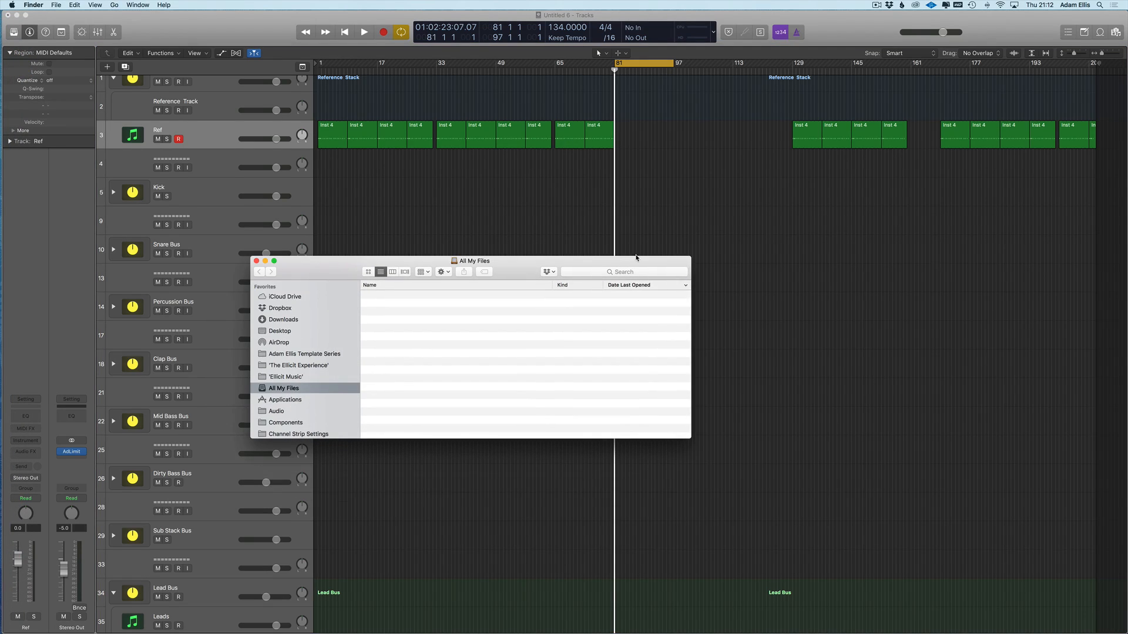
pyautogui.click(599, 271)
pyautogui.write('remix')
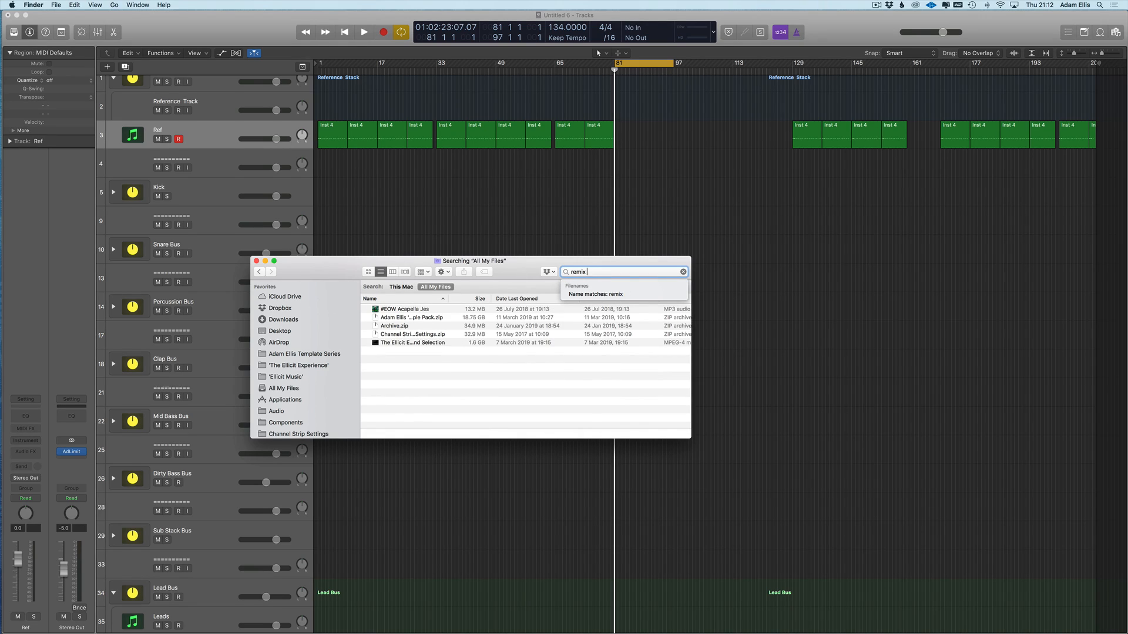
pyautogui.write(' kit parts')
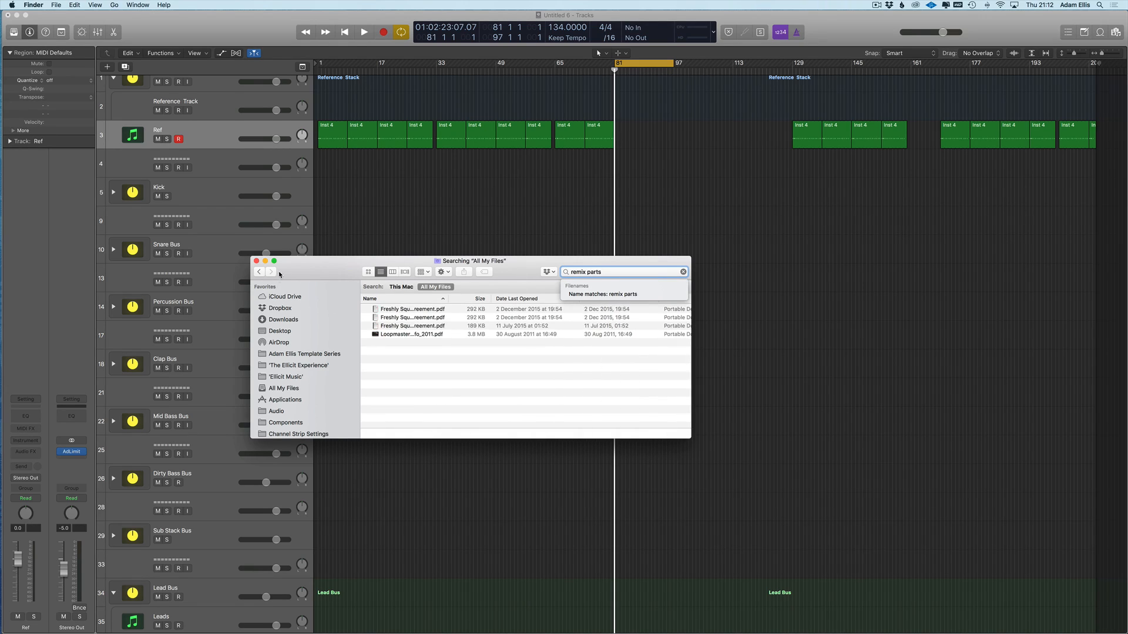
pyautogui.moveTo(336, 257); pyautogui.dragTo(470, 194)
pyautogui.moveTo(824, 378); pyautogui.dragTo(1030, 436)
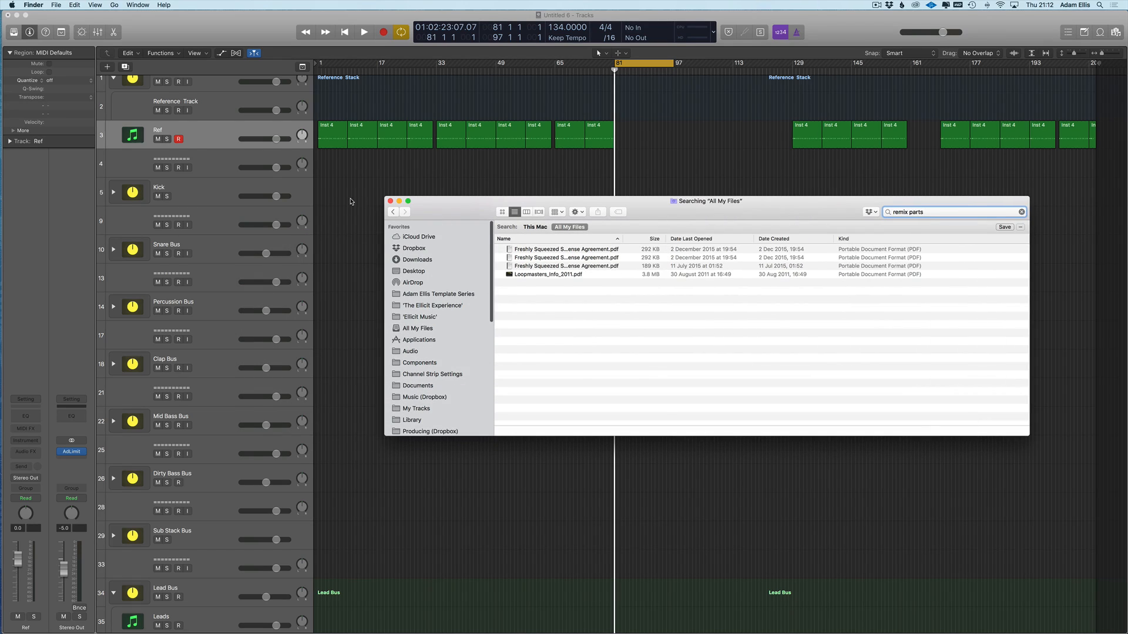
pyautogui.moveTo(445, 204); pyautogui.dragTo(389, 209)
# - Change the search term to 'remix kit pack' and look through the zip results
pyautogui.press('super+a')
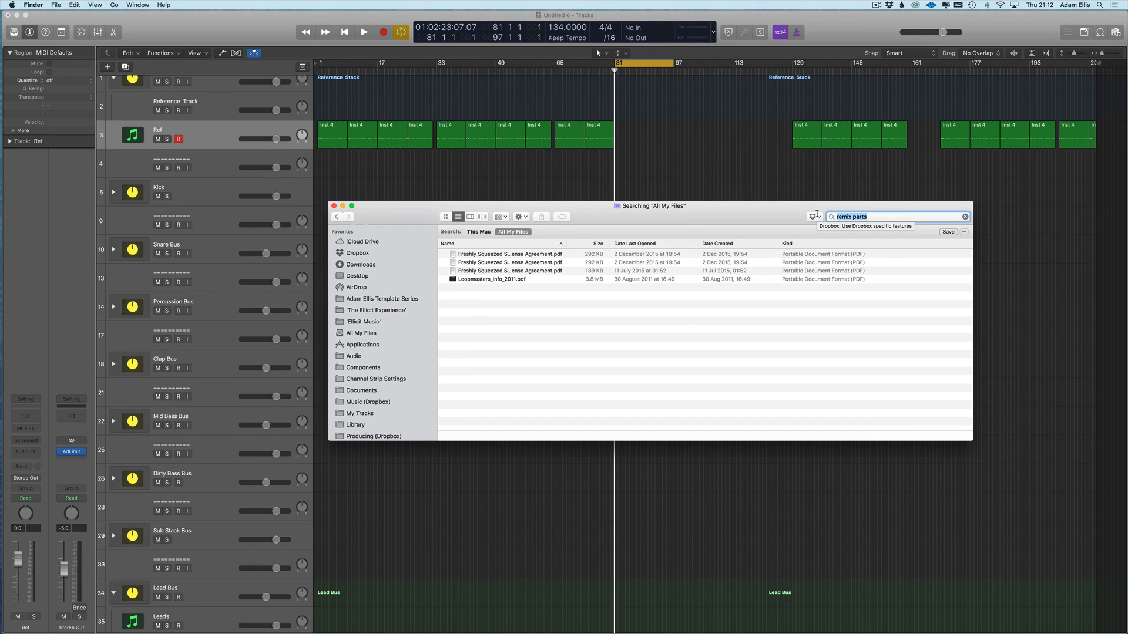
pyautogui.press('Right')
pyautogui.press('BackSpace')
pyautogui.press('BackSpace')
pyautogui.write('ck')
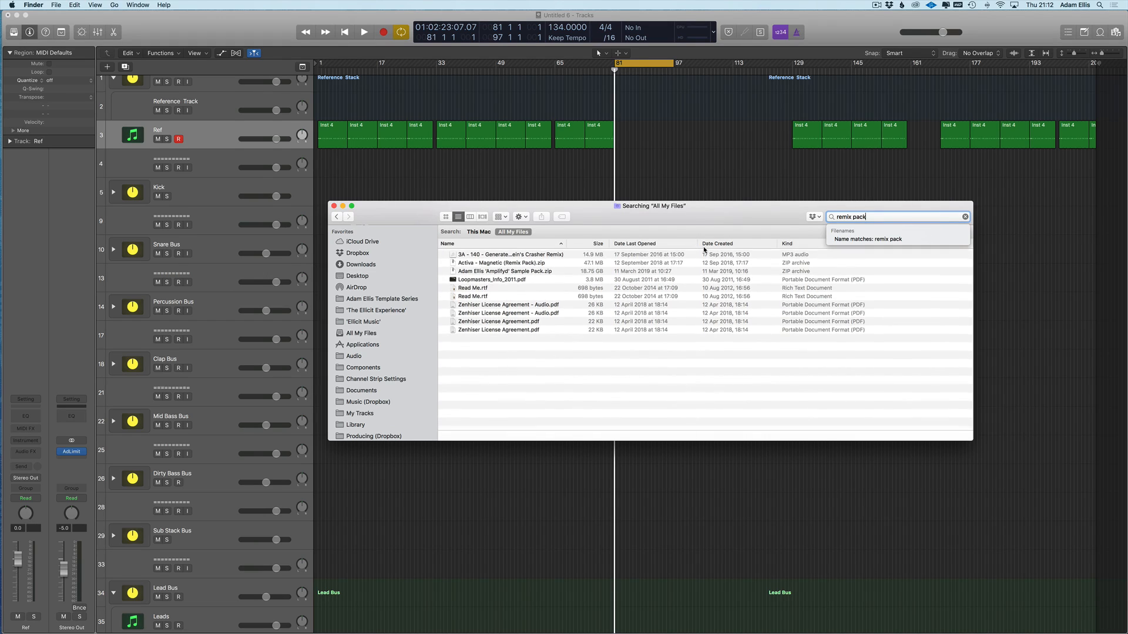
pyautogui.click(515, 264)
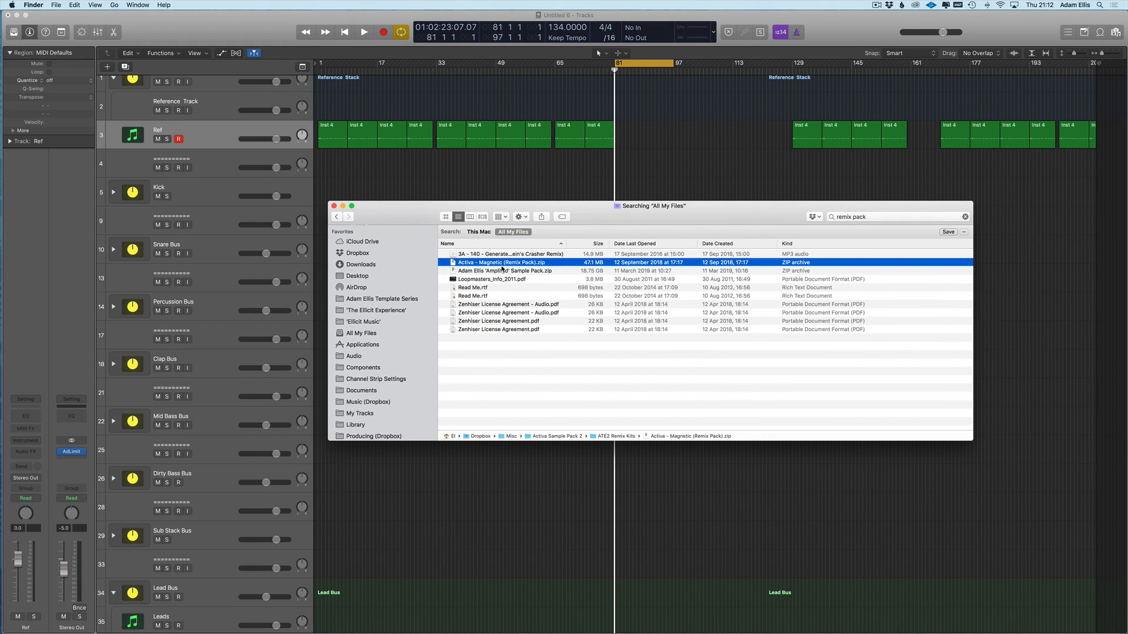
pyautogui.click(499, 270)
pyautogui.scroll(-5, 365, 310)
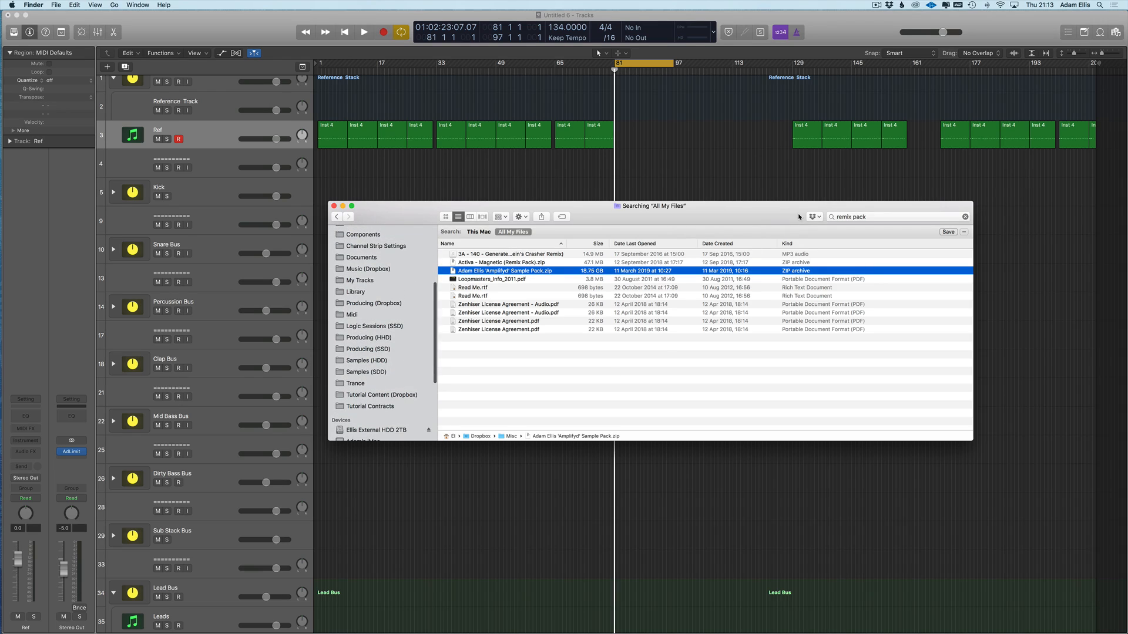
# - Browse the Dropbox folder and the external 2TB hard drive
pyautogui.click(965, 217)
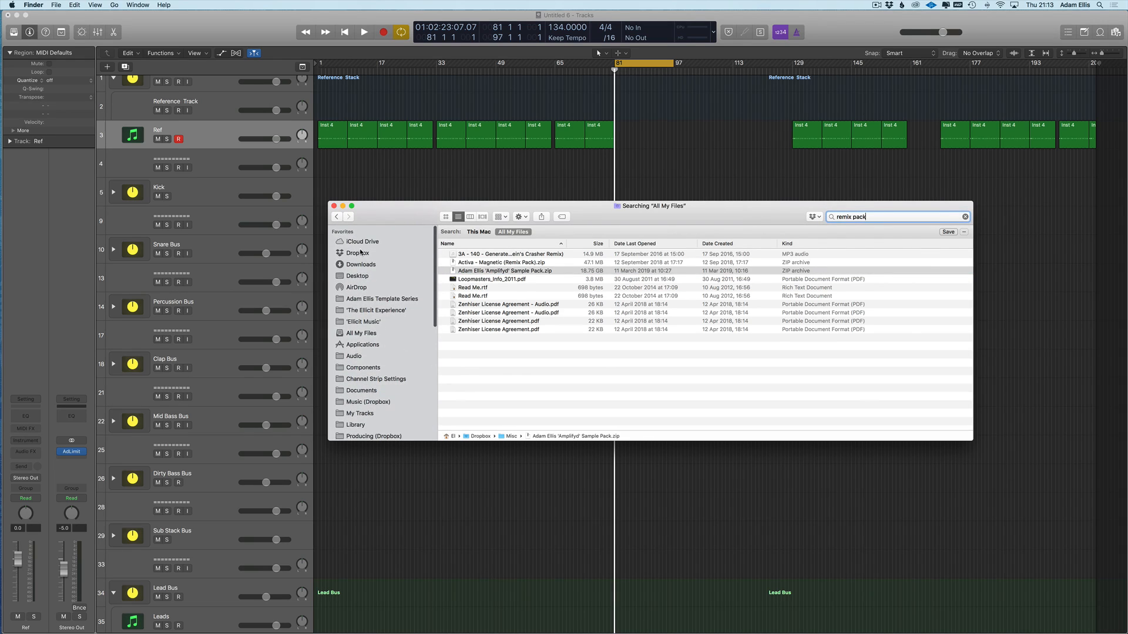
pyautogui.scroll(-5, 214, 297)
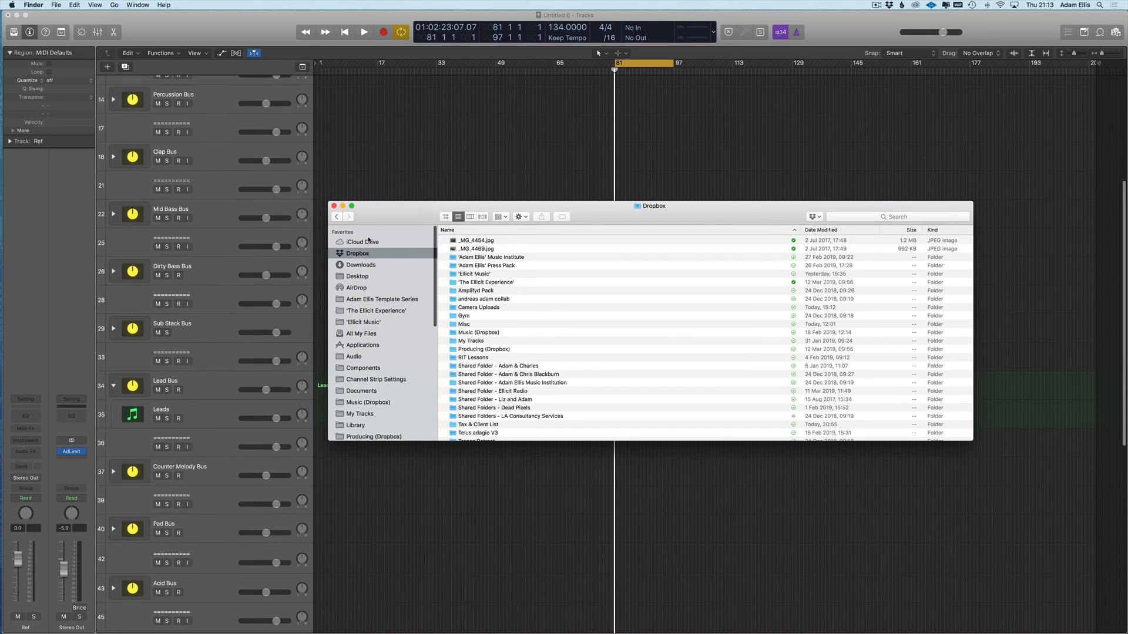
pyautogui.scroll(-8, 379, 353)
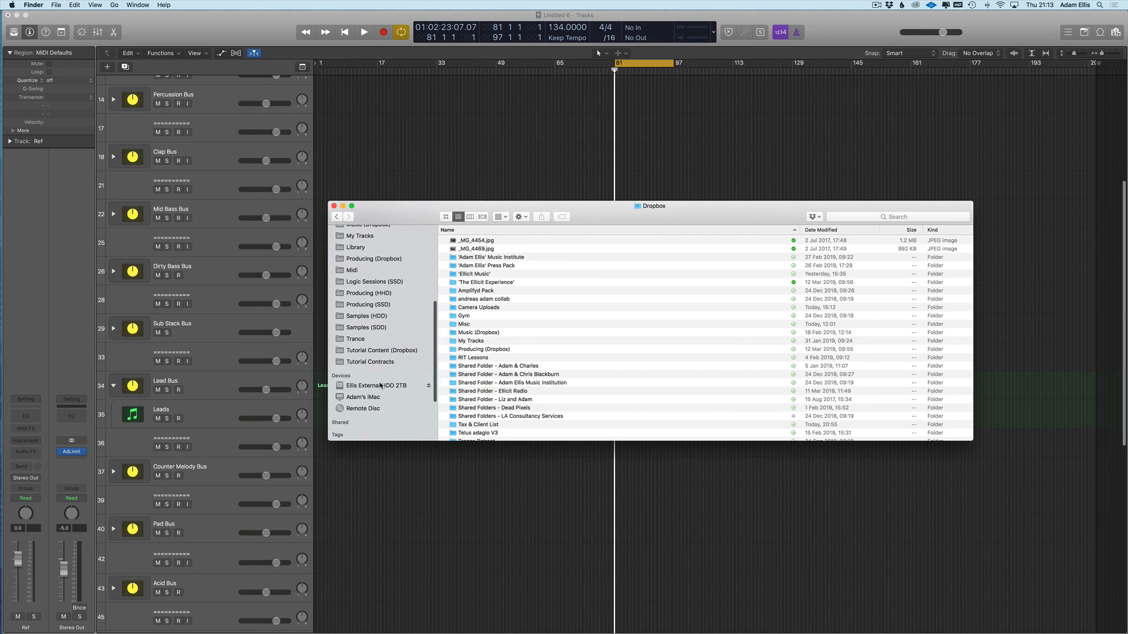
pyautogui.click(375, 386)
# - Search This Mac for 'remix packs' and select the Remix Packs folder
pyautogui.click(851, 217)
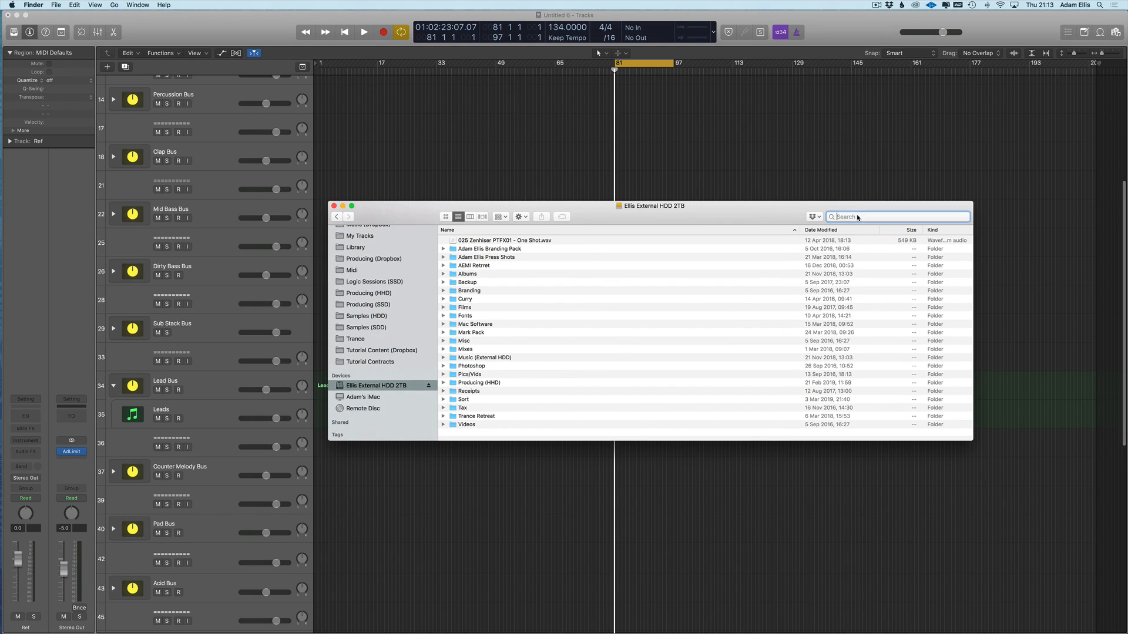
pyautogui.write('remix packs')
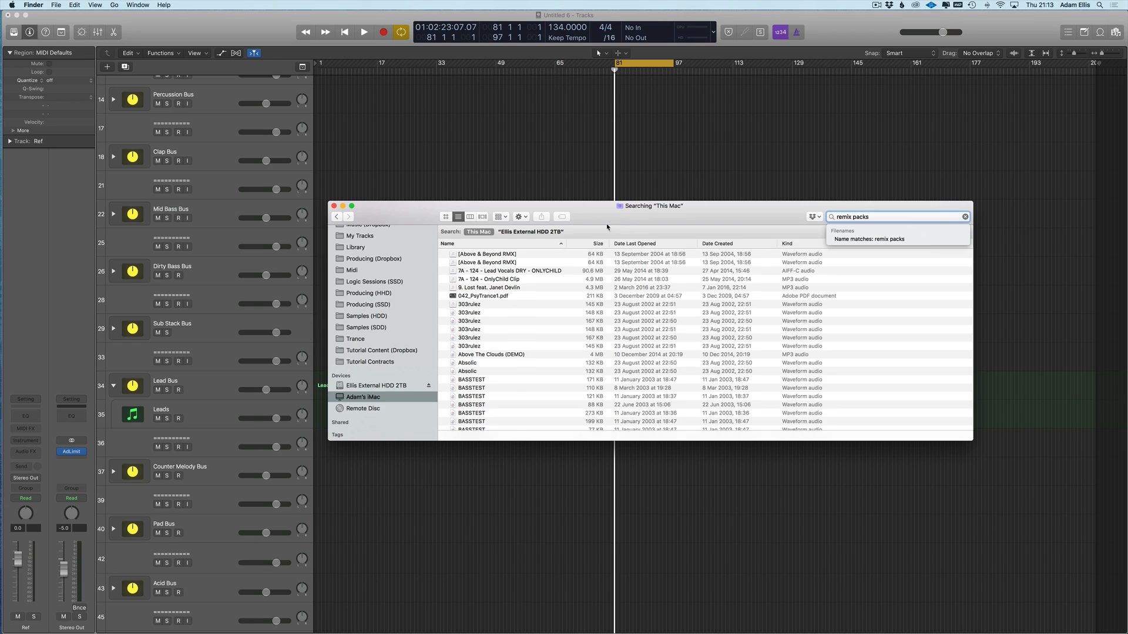
pyautogui.scroll(-10, 517, 335)
pyautogui.scroll(-15, 502, 349)
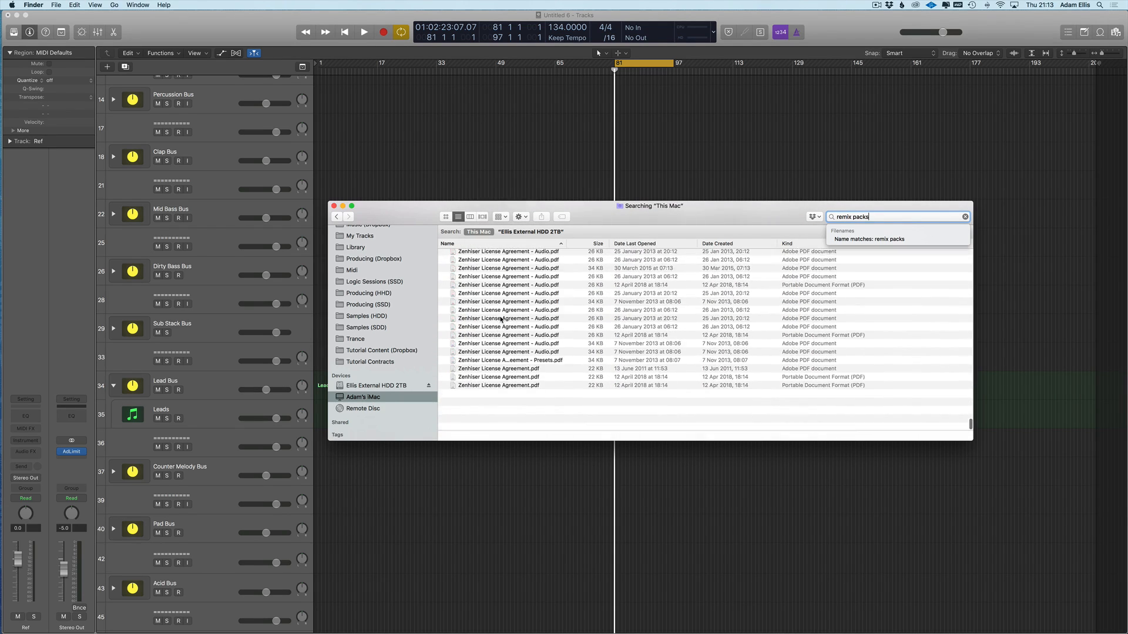
pyautogui.scroll(15, 506, 339)
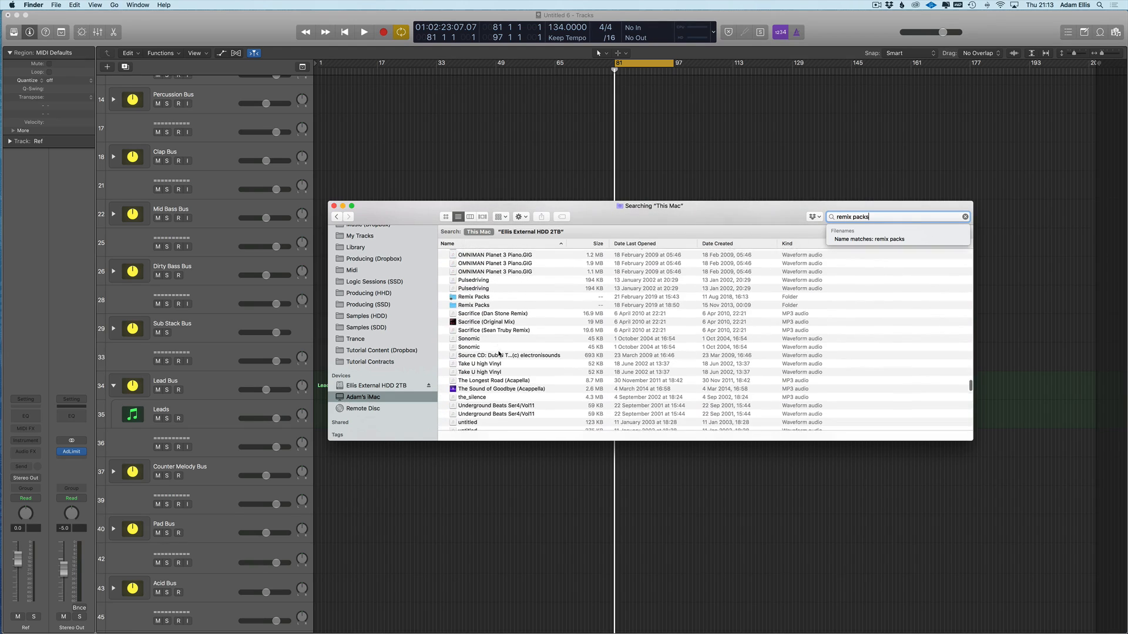
pyautogui.click(479, 295)
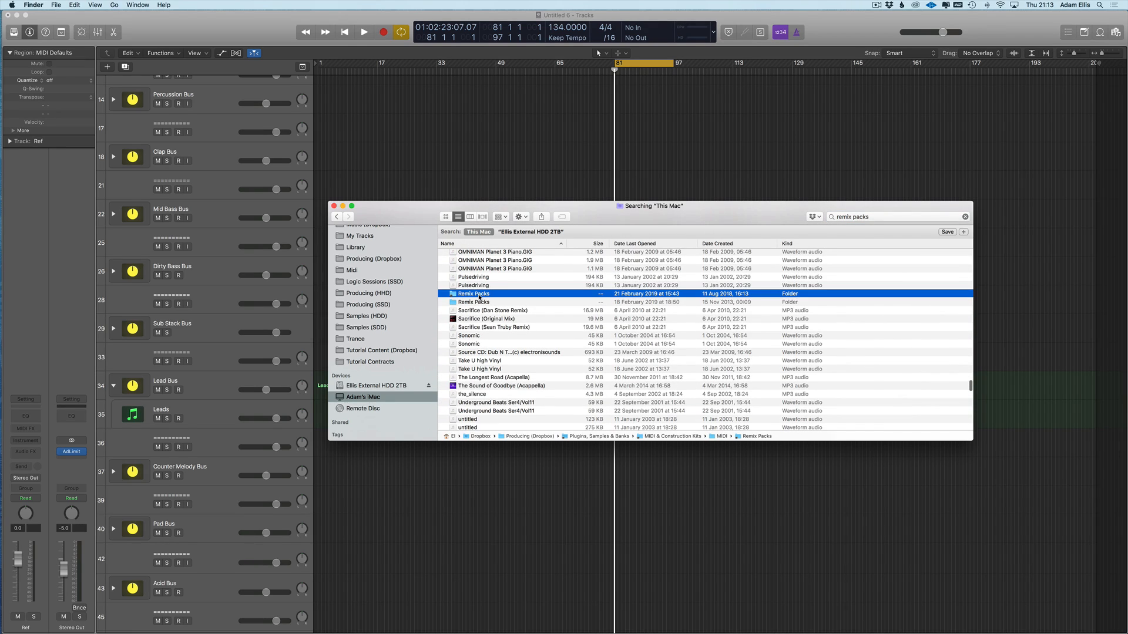
# - Open Remix Packs and its remix MIDI files folder, then select the Sub and Leads MIDI files
pyautogui.doubleClick(479, 295)
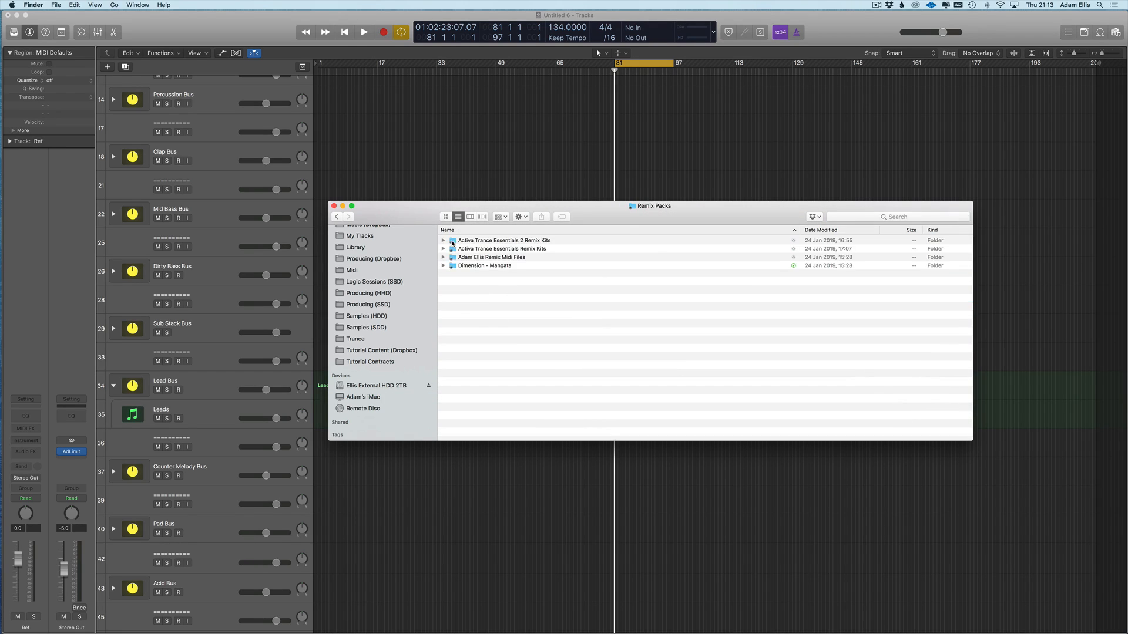
pyautogui.doubleClick(495, 257)
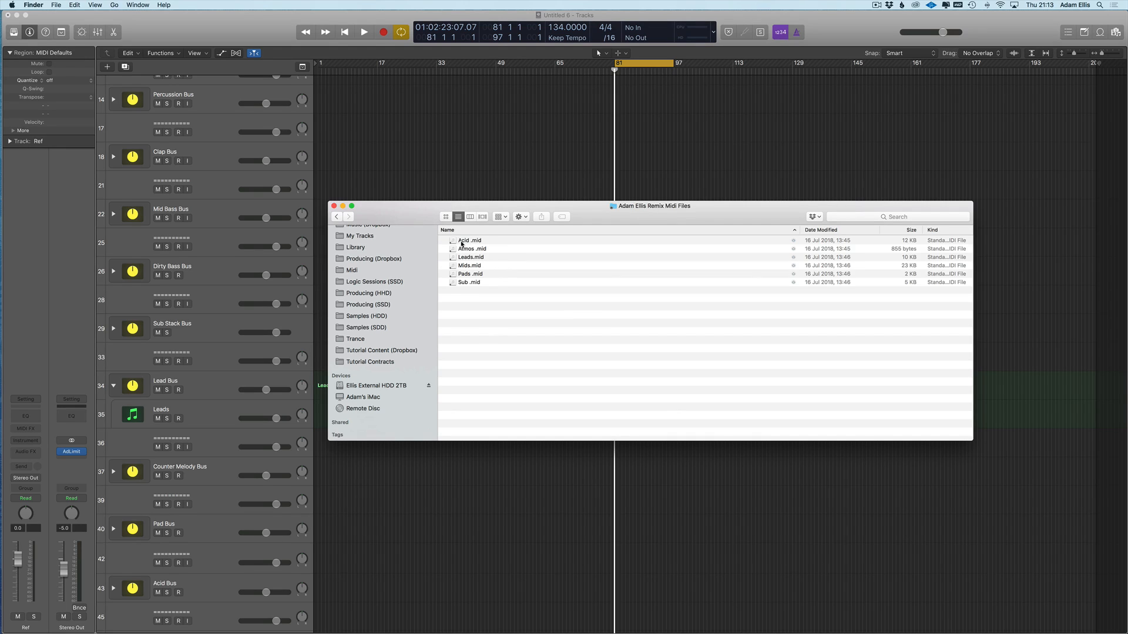
pyautogui.moveTo(383, 222); pyautogui.dragTo(536, 246)
pyautogui.click(620, 306)
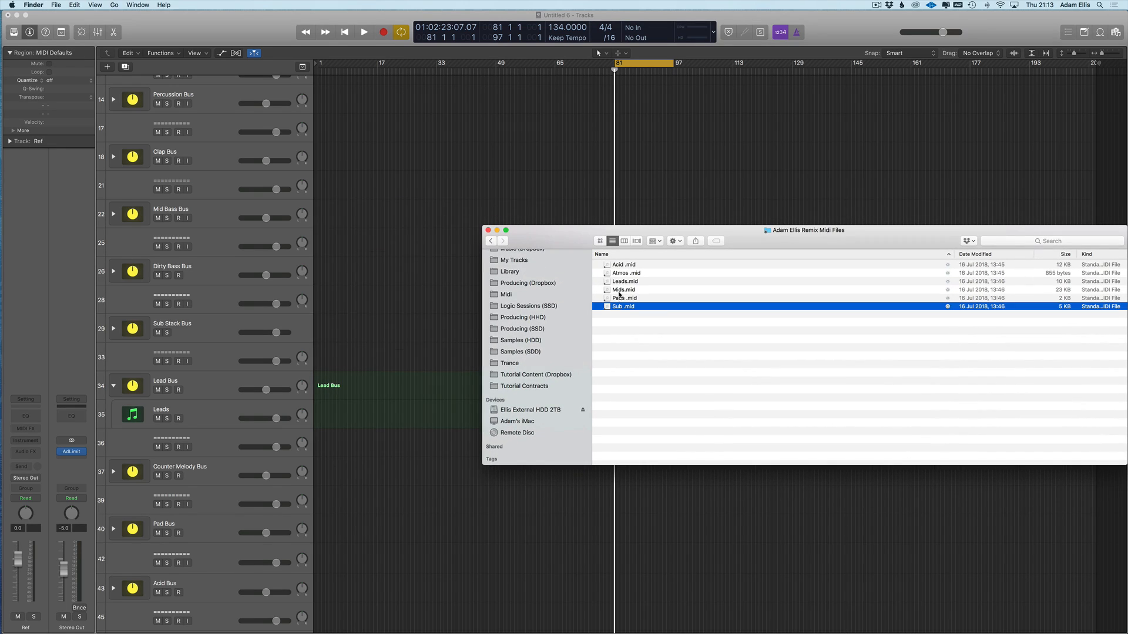
pyautogui.click(623, 283)
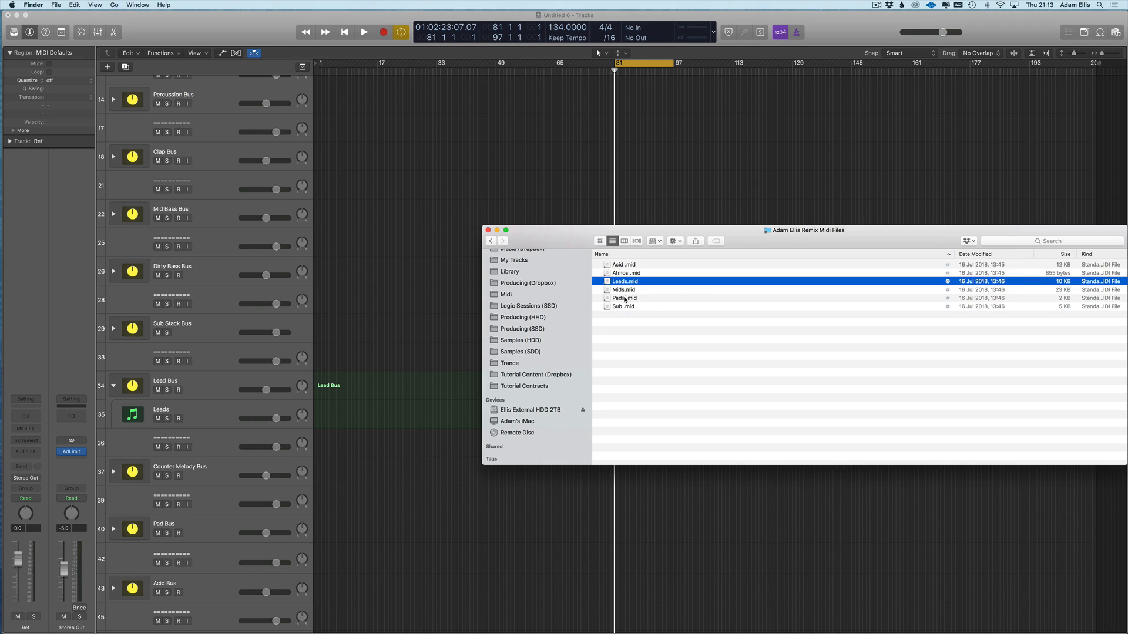
# - Bring Logic to the front, return the playhead to the start, and select the Snare Bus track
pyautogui.click(365, 322)
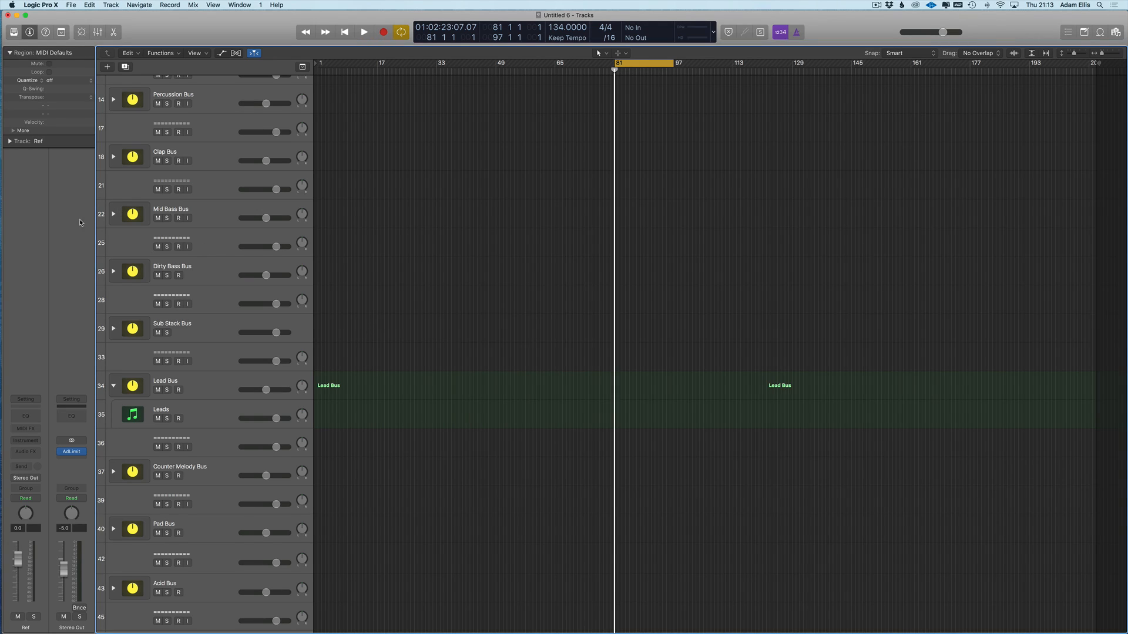
pyautogui.scroll(10, 411, 281)
pyautogui.press('Return')
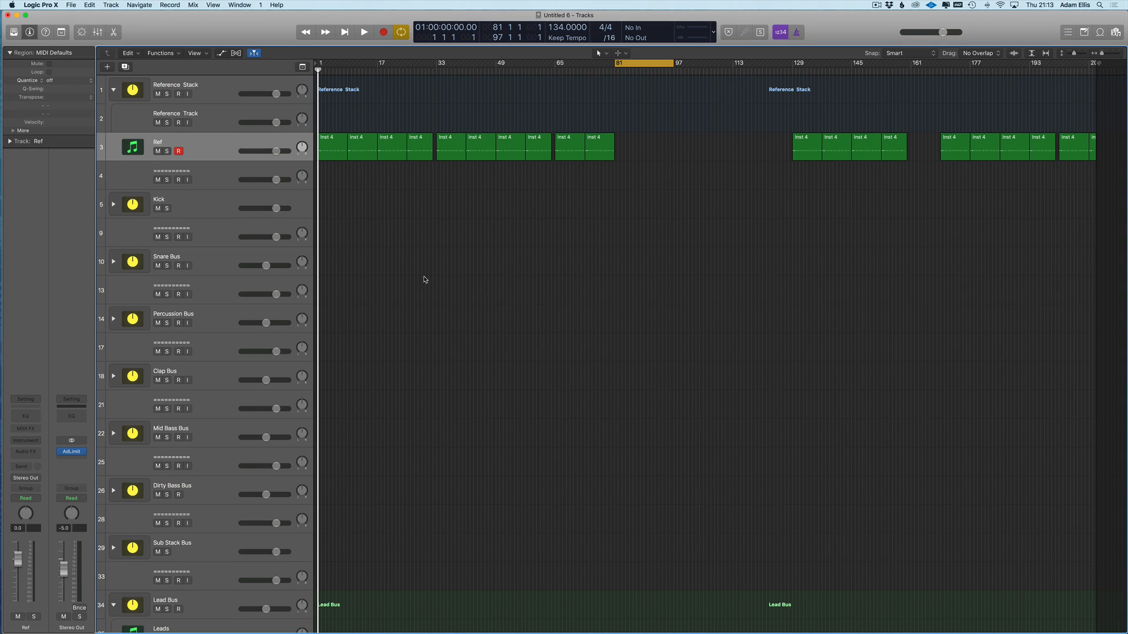
pyautogui.click(214, 265)
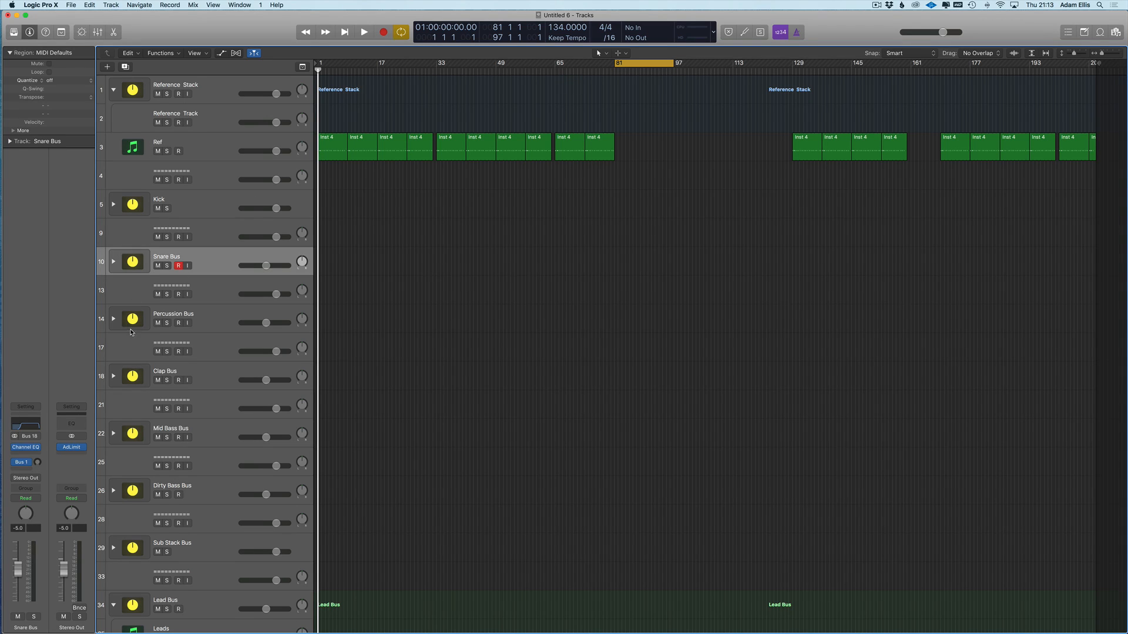
# - Expand Sub Stack Bus and Pad Bus, collapse Lead Bus, then bring the Finder MIDI window forward
pyautogui.scroll(-4, 176, 352)
pyautogui.scroll(-6, 152, 400)
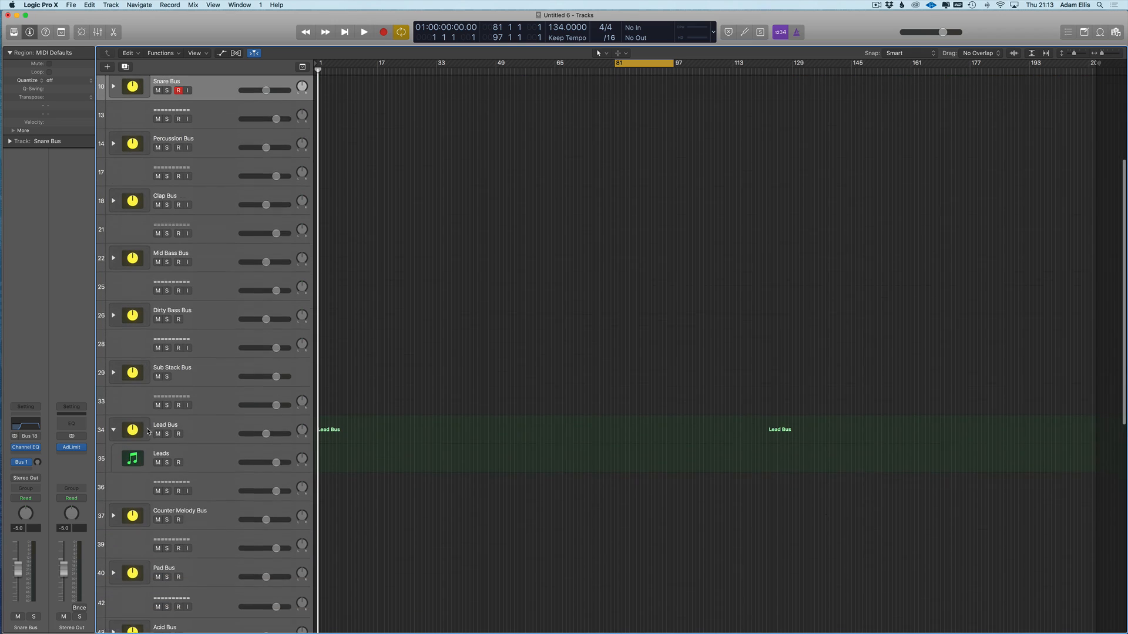
pyautogui.click(114, 366)
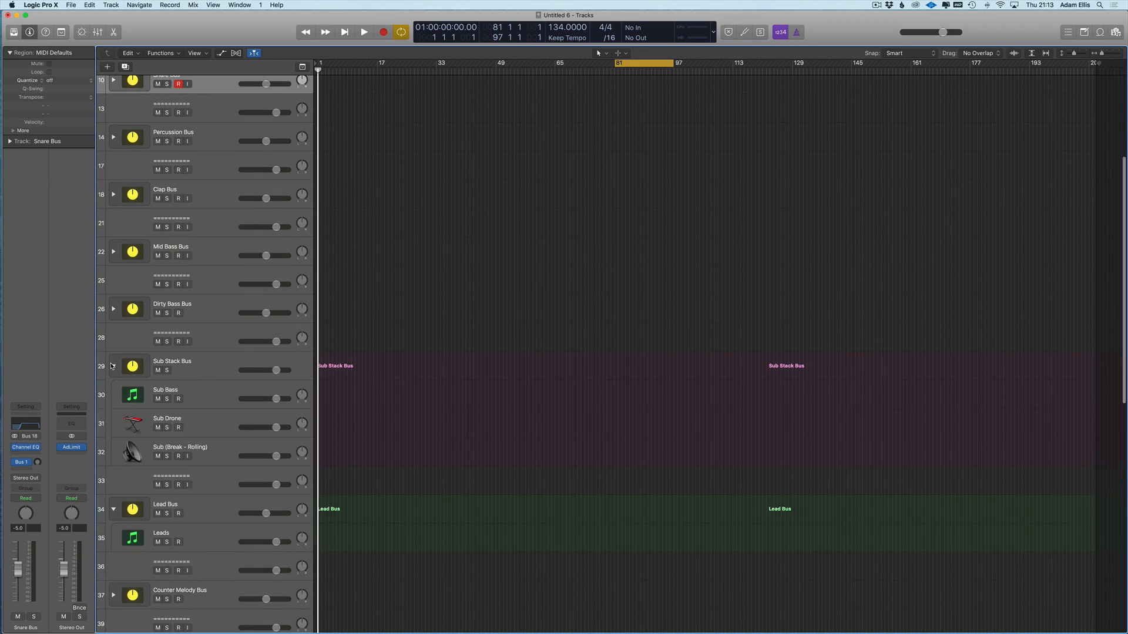
pyautogui.click(112, 509)
pyautogui.scroll(-7, 119, 506)
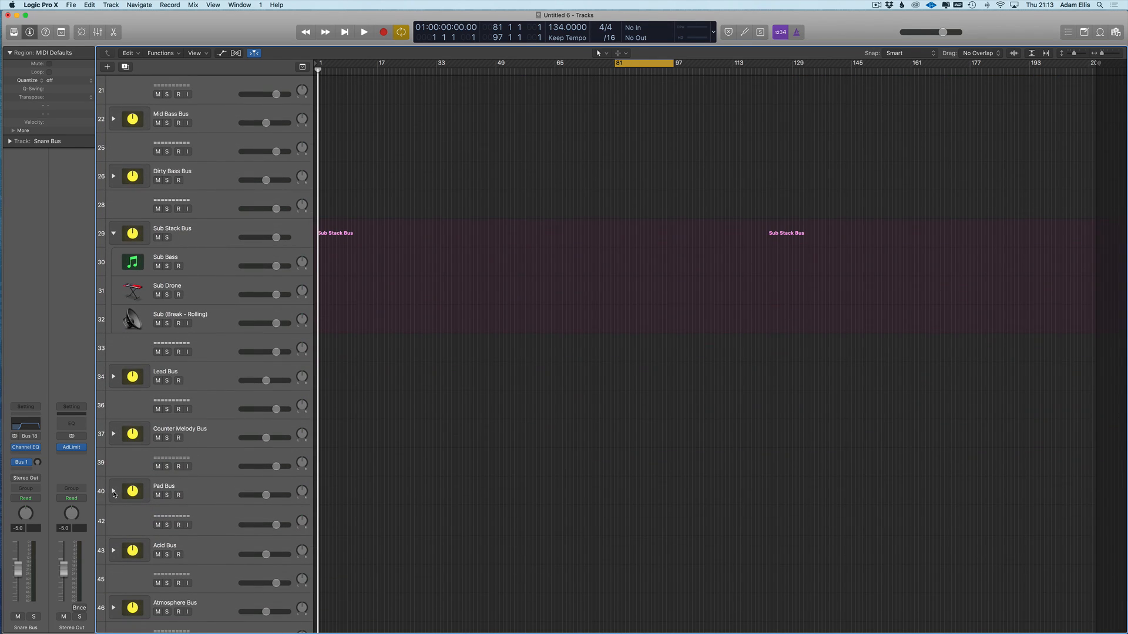
pyautogui.click(113, 491)
pyautogui.click(23, 38)
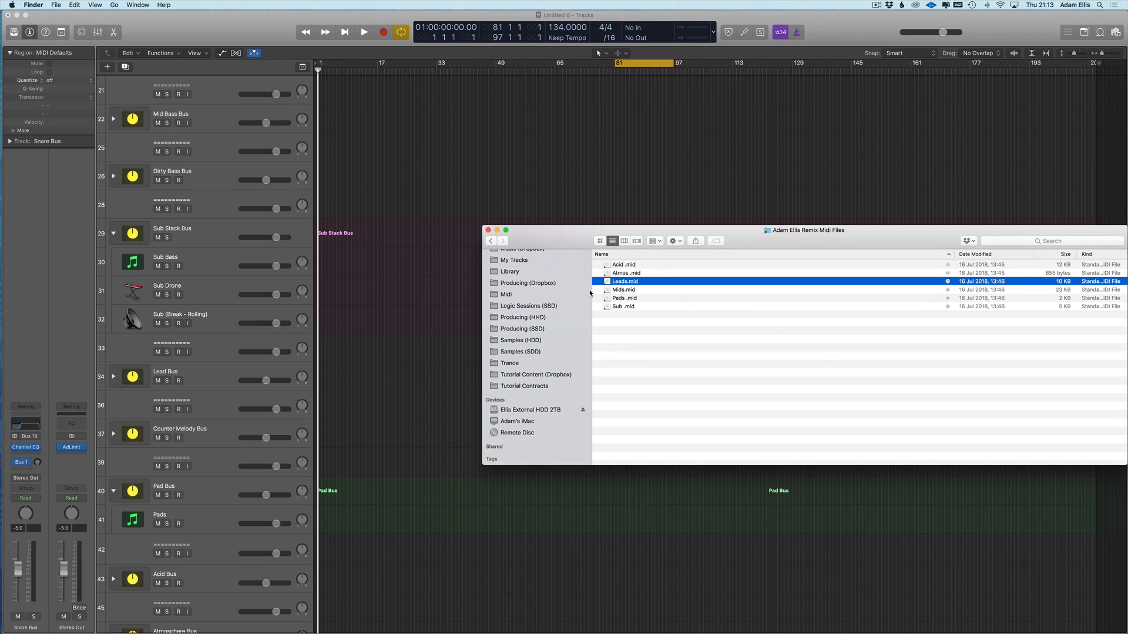
# - Import Leads.mid onto the Lead Bus and the Sub MIDI file onto the Sub Stack tracks at bar 17
pyautogui.moveTo(616, 284); pyautogui.dragTo(377, 385)
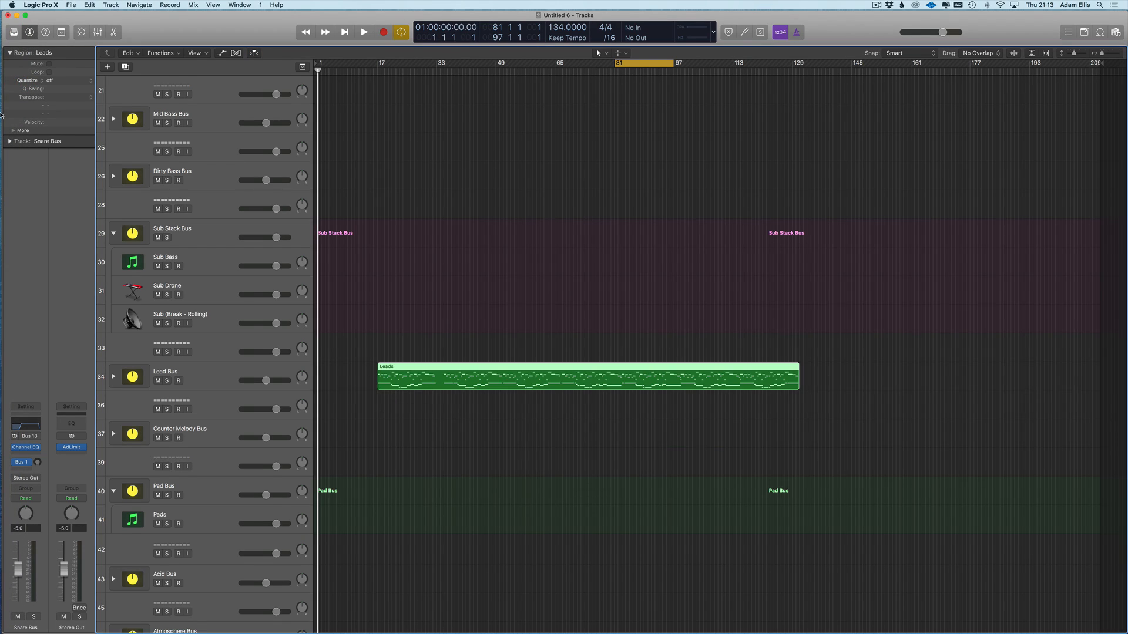
pyautogui.moveTo(2, 47)
pyautogui.click(16, 21)
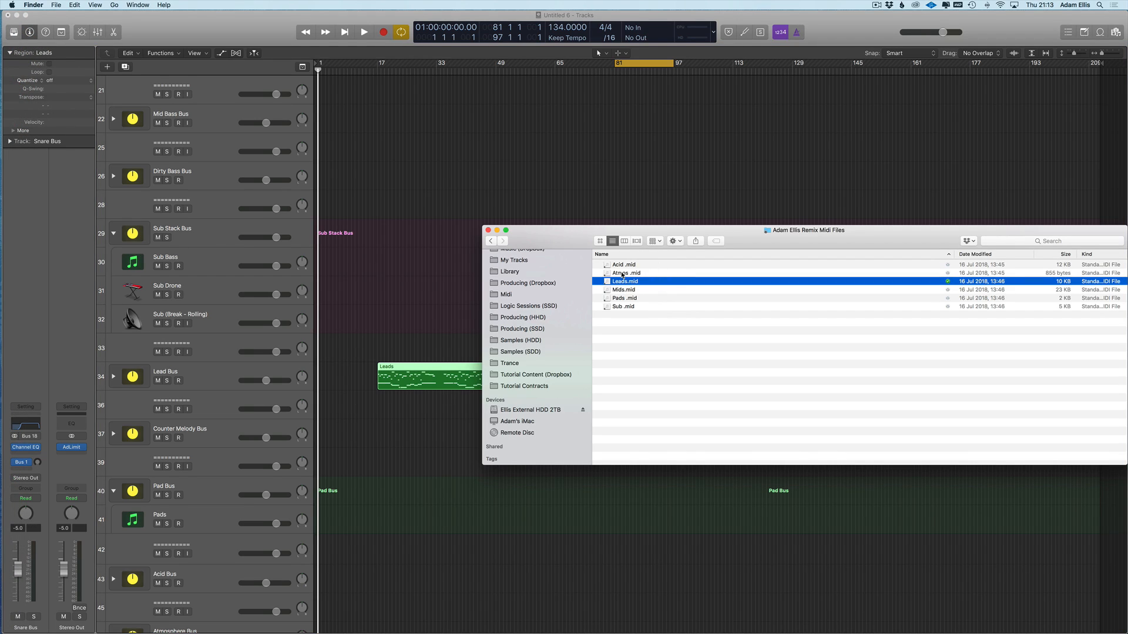
pyautogui.click(622, 295)
pyautogui.moveTo(619, 306); pyautogui.dragTo(378, 288)
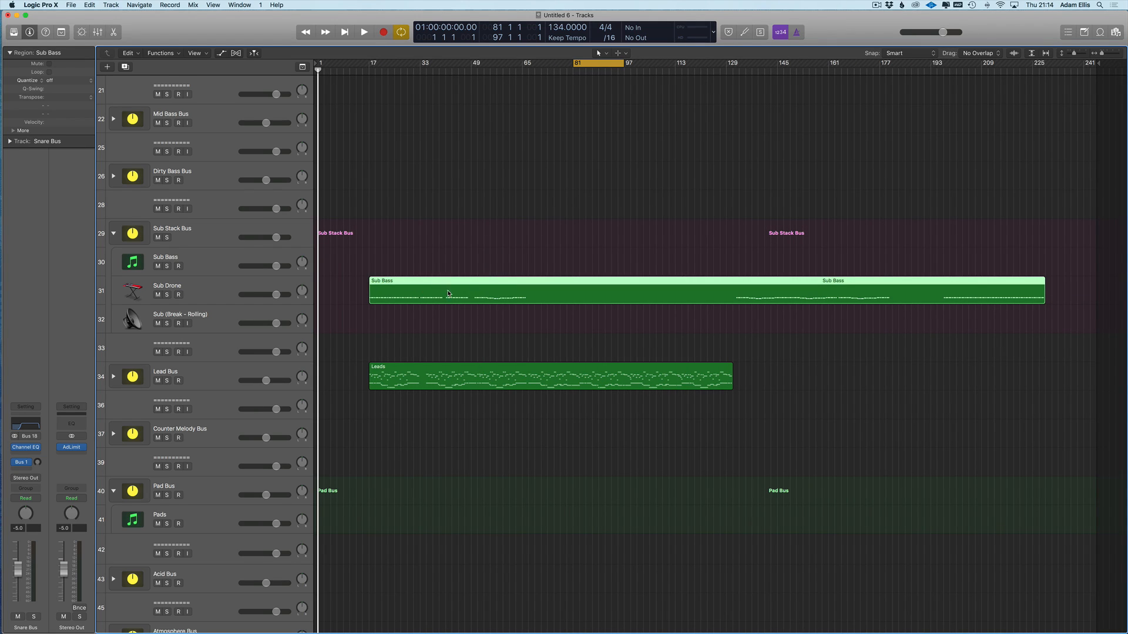
# - Select the Sub Bass and Leads regions, zoom in, and open the Sub Bass notes in the Piano Roll
pyautogui.moveTo(507, 253); pyautogui.dragTo(410, 431)
pyautogui.press('super+Right')
pyautogui.press('super+Right')
pyautogui.press('super+Right')
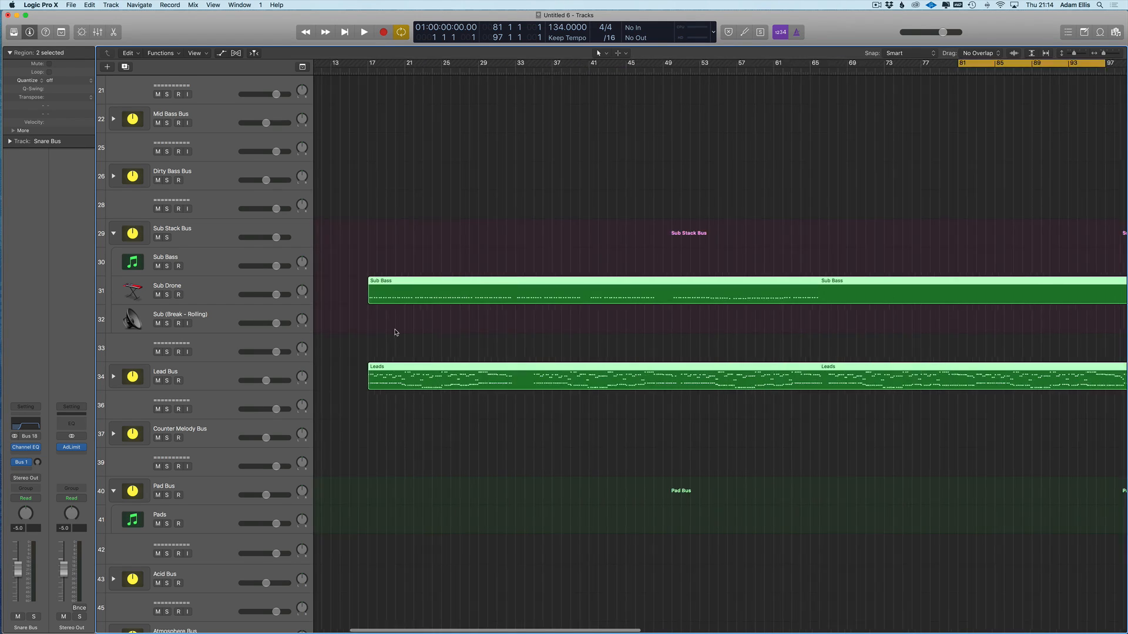
pyautogui.press('super+Left')
pyautogui.press('super+Left')
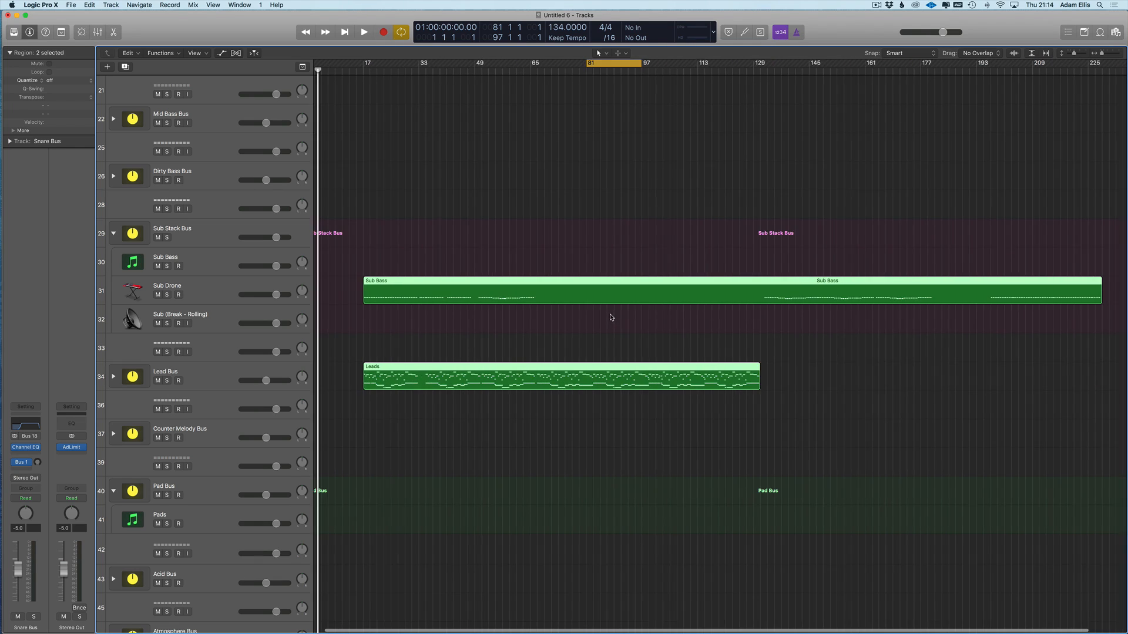
pyautogui.press('super+Right')
pyautogui.press('super+Right')
pyautogui.press('super+Down')
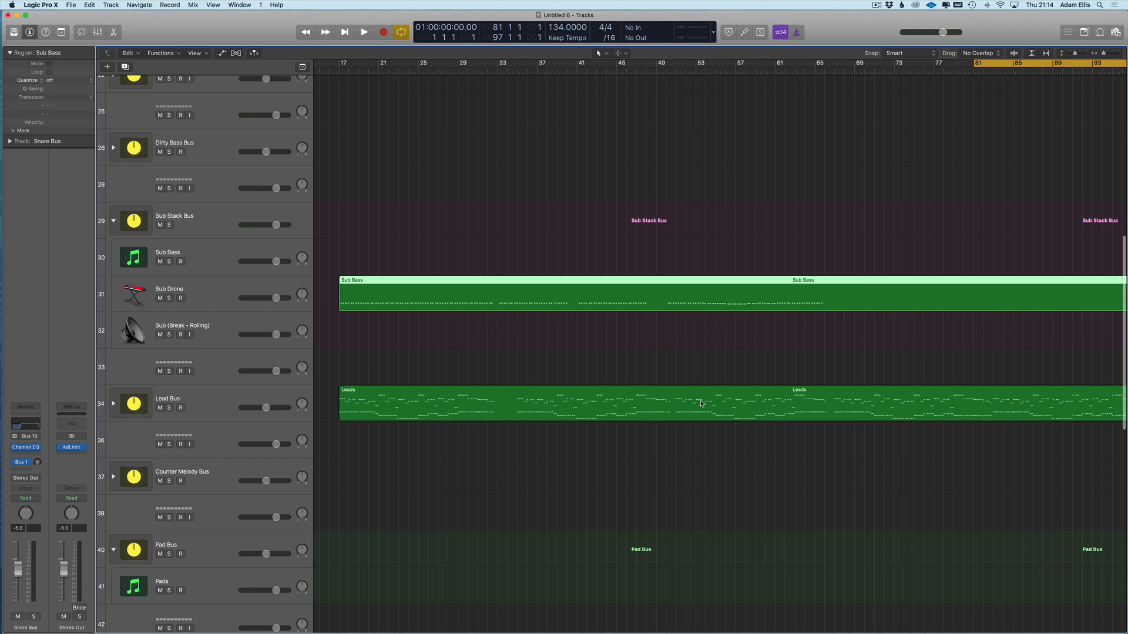
pyautogui.moveTo(711, 305); pyautogui.dragTo(711, 305)
pyautogui.doubleClick(711, 305)
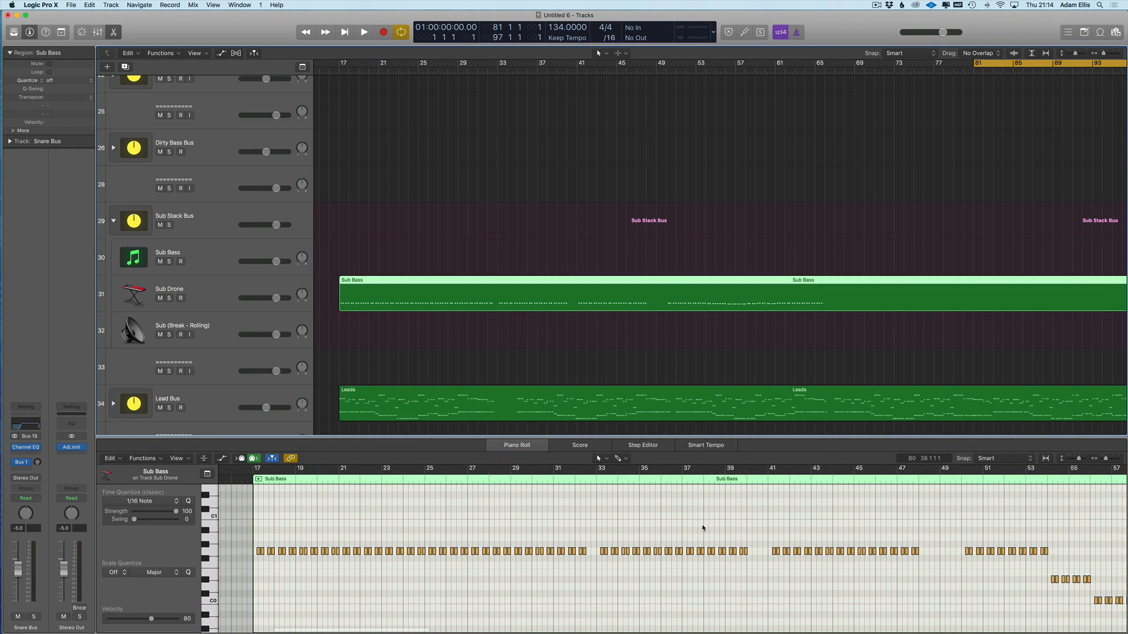
# - Show the Leads notes alongside, try splitting both regions at bar 50, then undo the split
pyautogui.keyDown('shift'); pyautogui.click(633, 416); pyautogui.keyUp('shift')
pyautogui.hscroll(2, 678, 565)
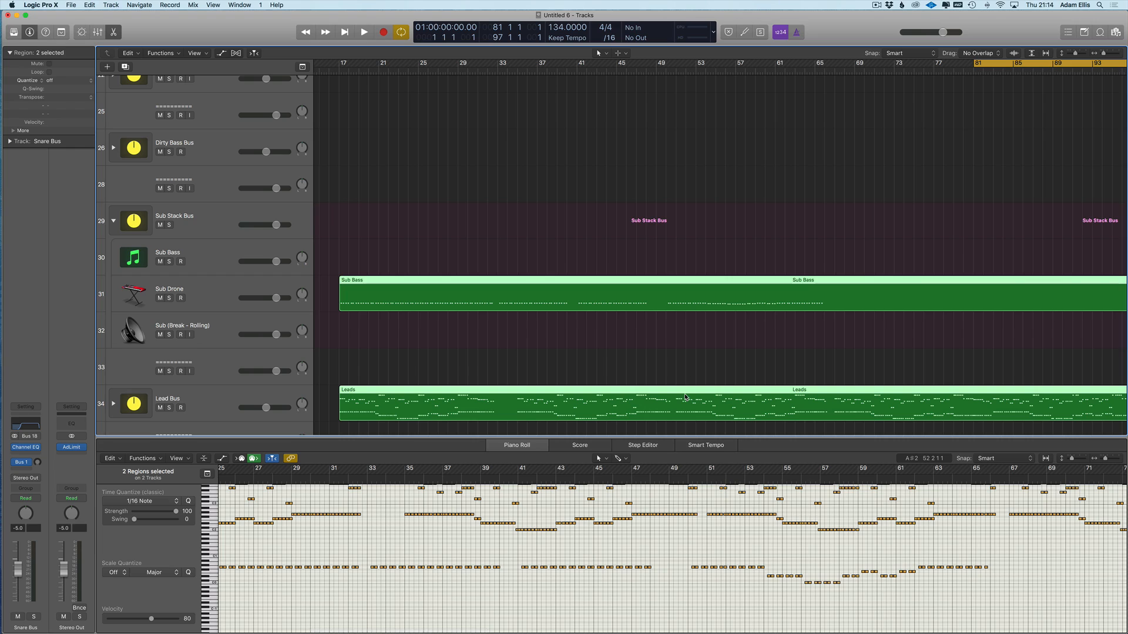
pyautogui.moveTo(680, 410); pyautogui.dragTo(666, 411)
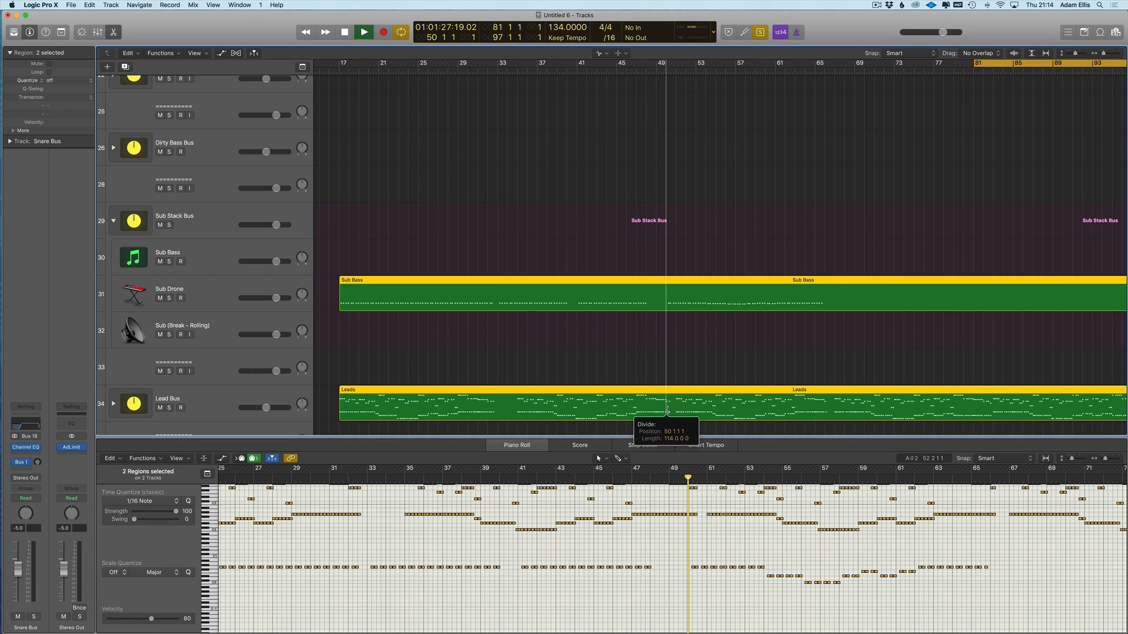
pyautogui.moveTo(666, 410); pyautogui.dragTo(666, 411)
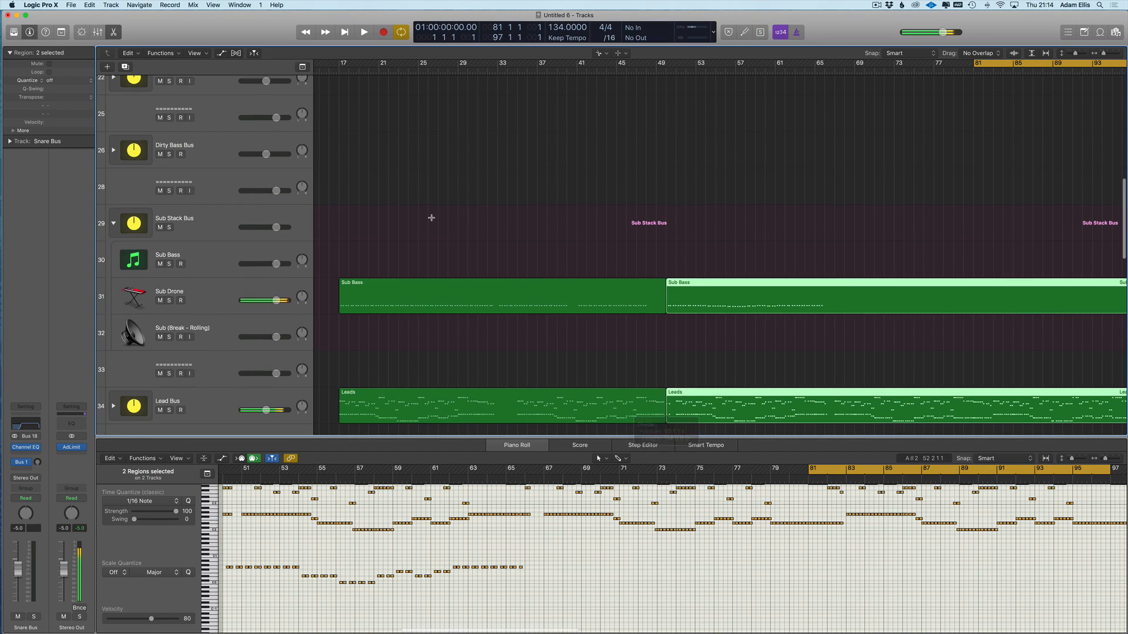
pyautogui.press('super+z')
# - Close the note editor and delete the Sub Bass and Leads regions
pyautogui.click(364, 311)
pyautogui.press('super+a')
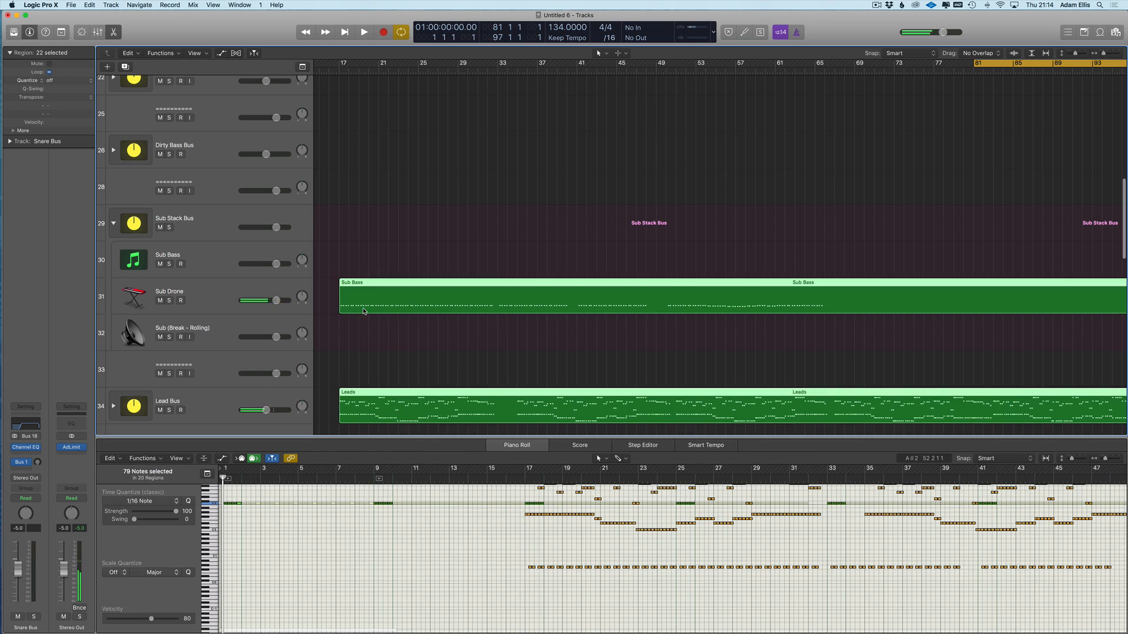
pyautogui.hscroll(-1, 364, 311)
pyautogui.press('e')
pyautogui.moveTo(451, 222); pyautogui.dragTo(462, 479)
pyautogui.press('Delete')
# - In Finder, go from Remix Packs into Activa Trance Essentials Remix Kits, the Telic pack, then MIDI Files
pyautogui.click(16, 33)
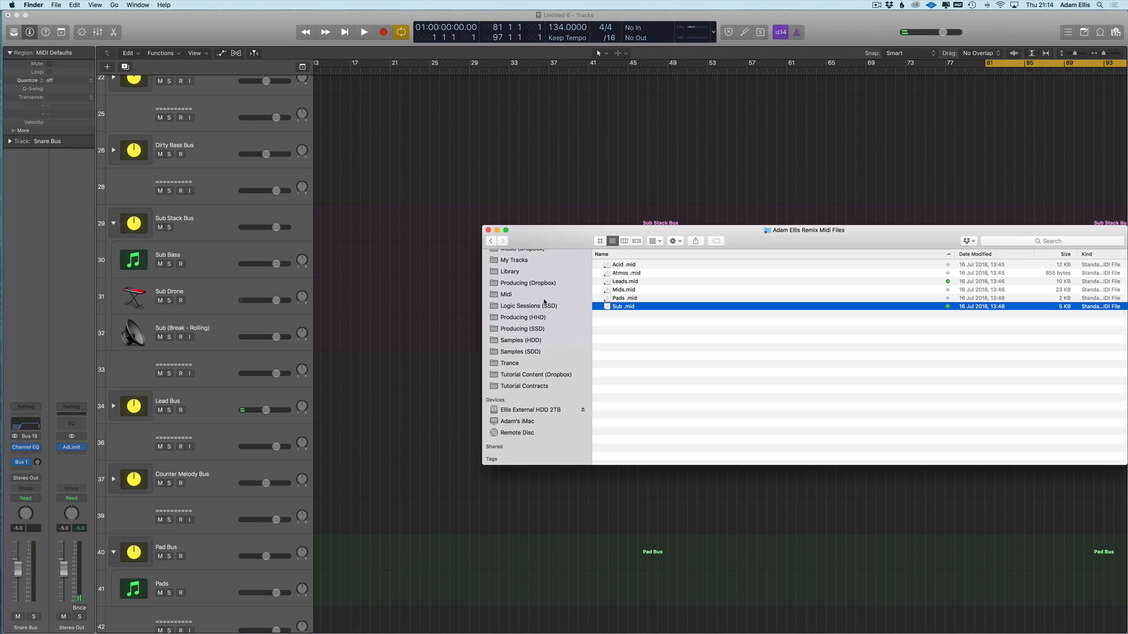
pyautogui.click(494, 242)
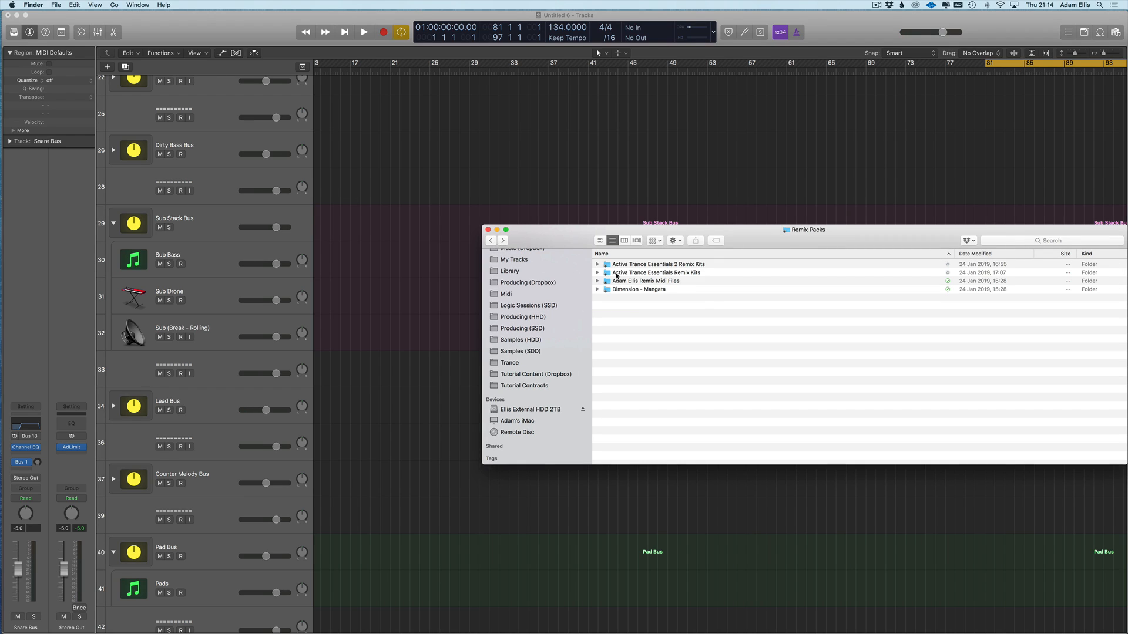
pyautogui.doubleClick(642, 274)
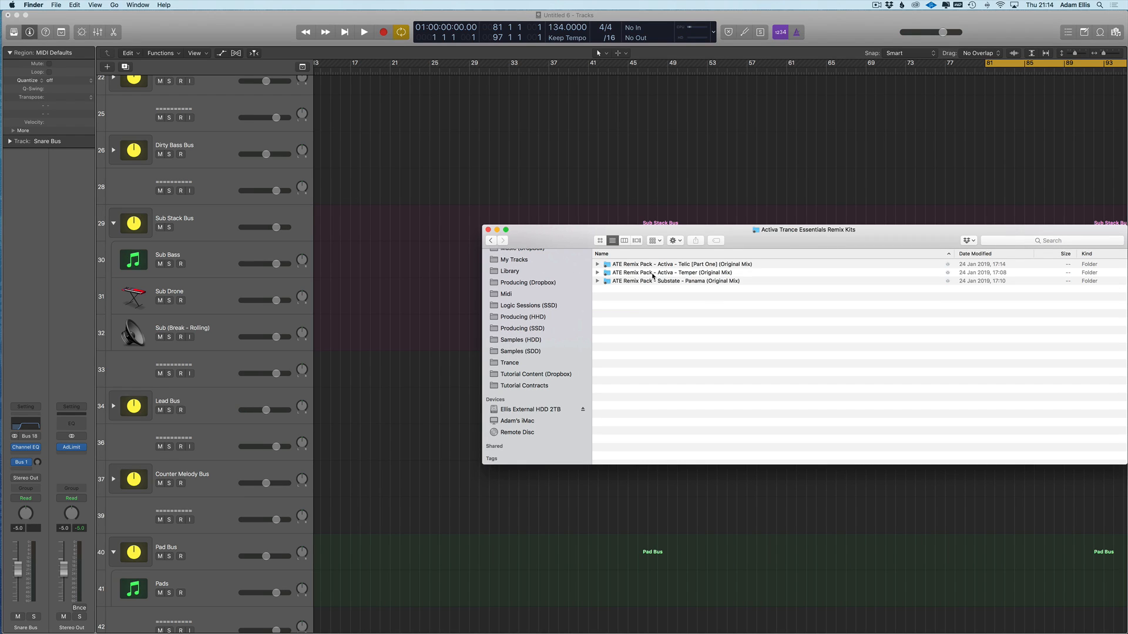
pyautogui.doubleClick(667, 265)
pyautogui.doubleClick(625, 273)
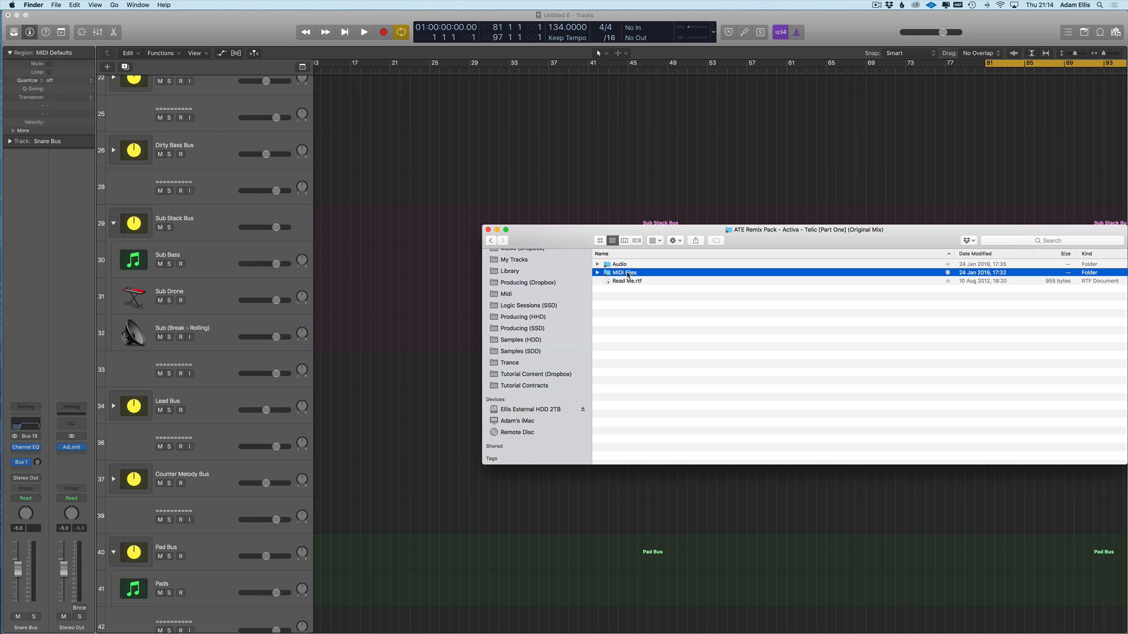
# - Drag Main Riff.mid from the Telic MIDI Files folder onto the Lead Bus
pyautogui.click(627, 292)
pyautogui.click(622, 281)
pyautogui.moveTo(623, 281); pyautogui.dragTo(372, 418)
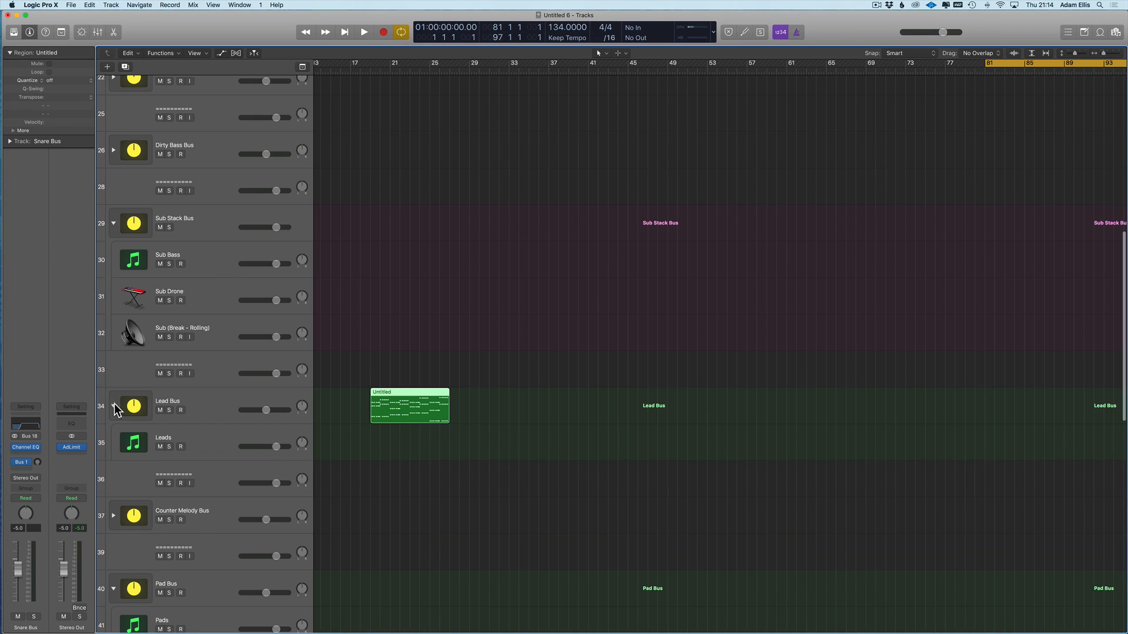
# - Move the Untitled Main Riff region from the Lead Bus onto the Leads track, starting at bar 81
pyautogui.moveTo(404, 419); pyautogui.dragTo(704, 450)
pyautogui.scroll(10, 691, 247)
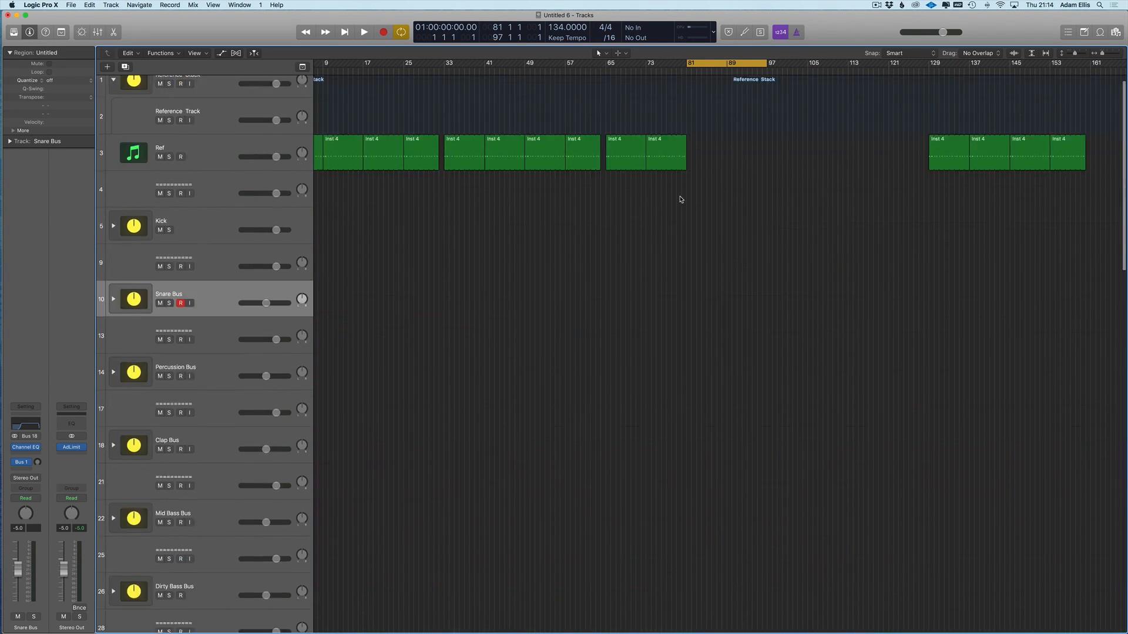
pyautogui.scroll(-7, 685, 306)
pyautogui.moveTo(689, 571); pyautogui.dragTo(699, 570)
pyautogui.press('super+Up')
pyautogui.press('super+Right')
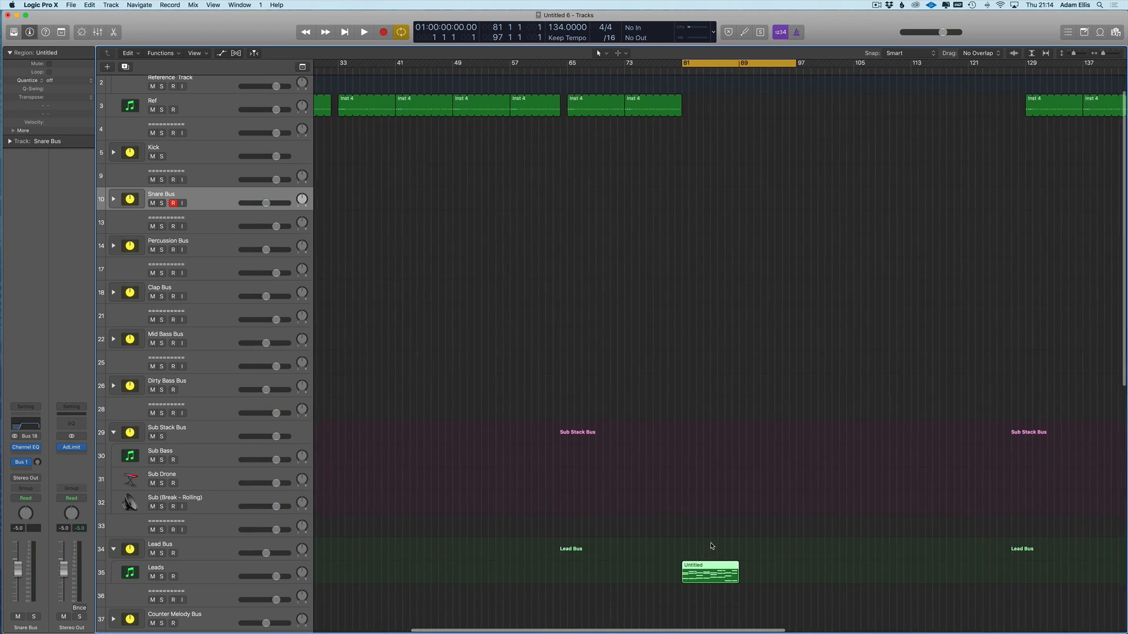
pyautogui.scroll(-1, 699, 563)
pyautogui.click(734, 564)
pyautogui.click(705, 548)
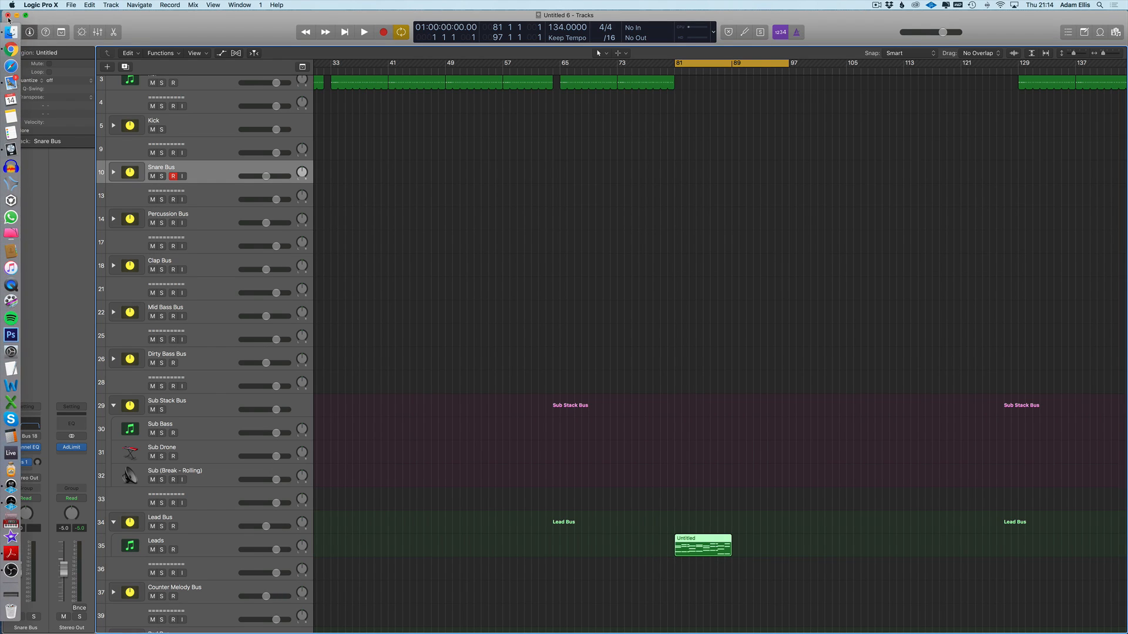
pyautogui.click(11, 32)
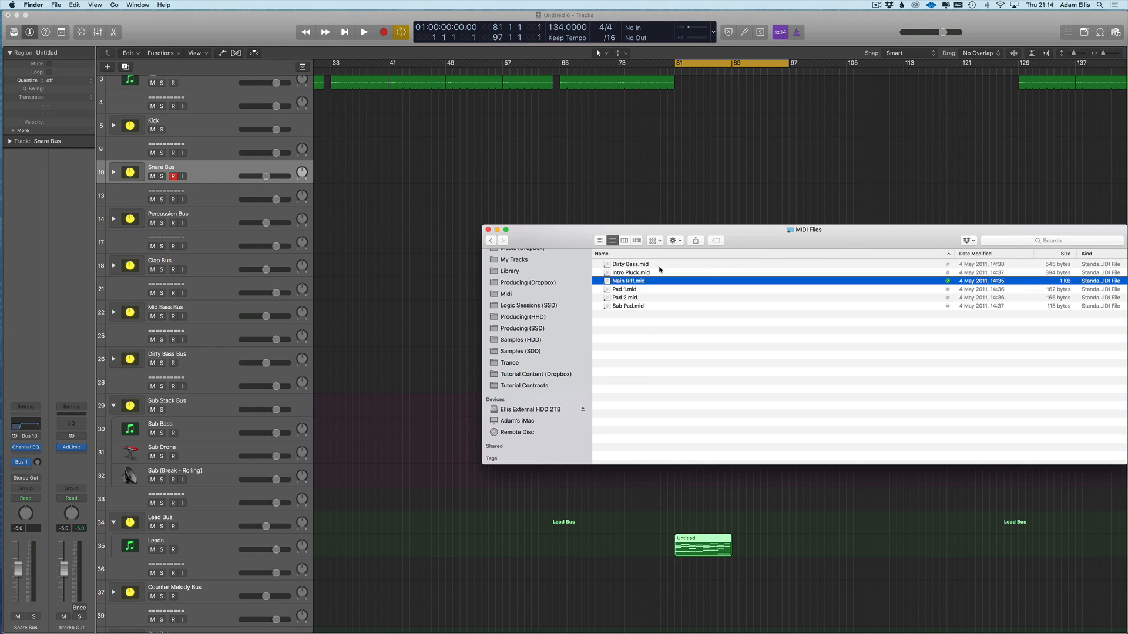
# - Import Sub Pad.mid and Pad 1.mid from Finder into the arrangement
pyautogui.moveTo(619, 307); pyautogui.dragTo(701, 454)
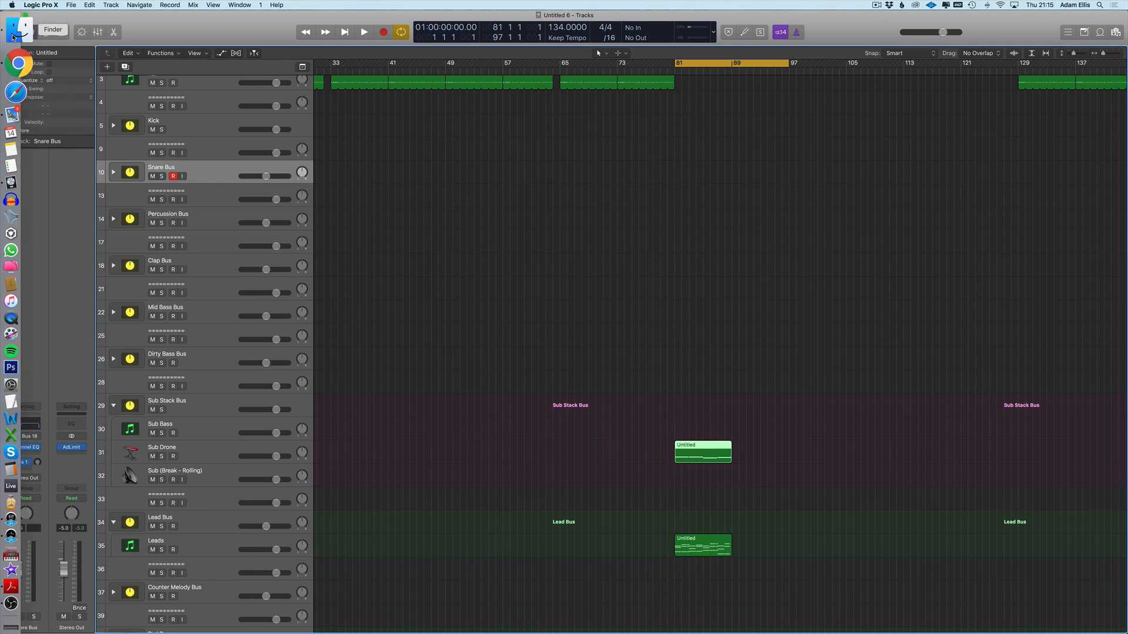
pyautogui.click(18, 30)
pyautogui.moveTo(633, 289); pyautogui.dragTo(468, 596)
# - Move the Inst 31 region onto the Pads track at bar 81
pyautogui.scroll(-4, 456, 546)
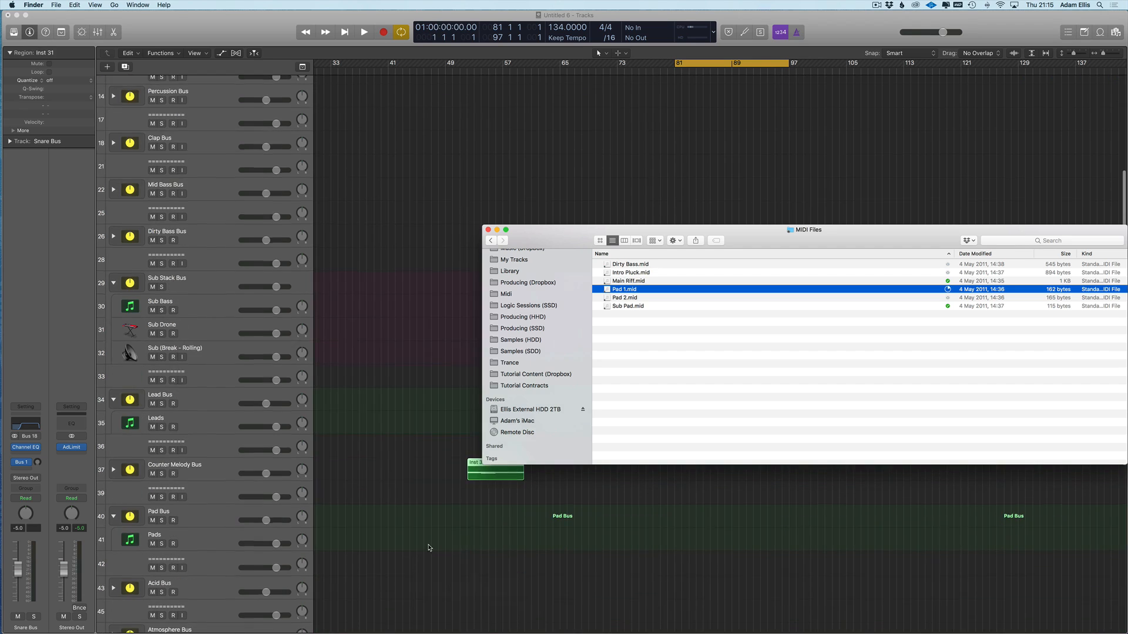
pyautogui.click(449, 542)
pyautogui.scroll(-5, 405, 503)
pyautogui.scroll(-3, 168, 500)
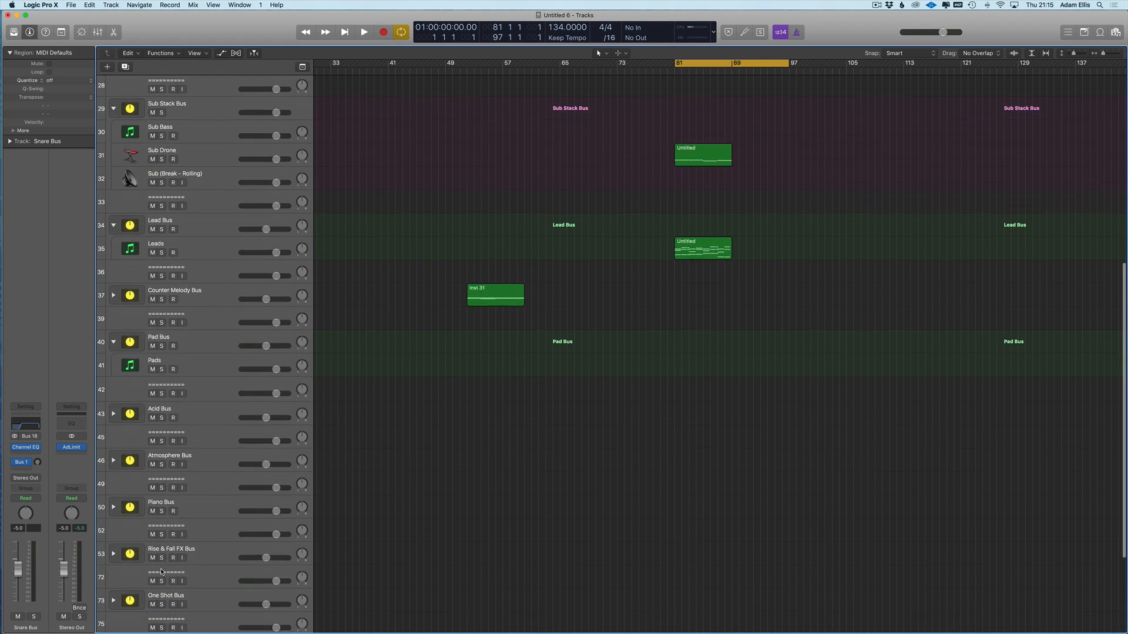
pyautogui.moveTo(516, 258); pyautogui.dragTo(657, 324)
pyautogui.moveTo(705, 320); pyautogui.dragTo(705, 320)
pyautogui.hscroll(2, 705, 321)
pyautogui.scroll(3, 705, 331)
pyautogui.press('super+Up')
# - Fit all tracks in view and Option-drag copies of the sub, lead and pad regions to bars 89 and 97
pyautogui.scroll(1, 716, 181)
pyautogui.hscroll(-3, 770, 262)
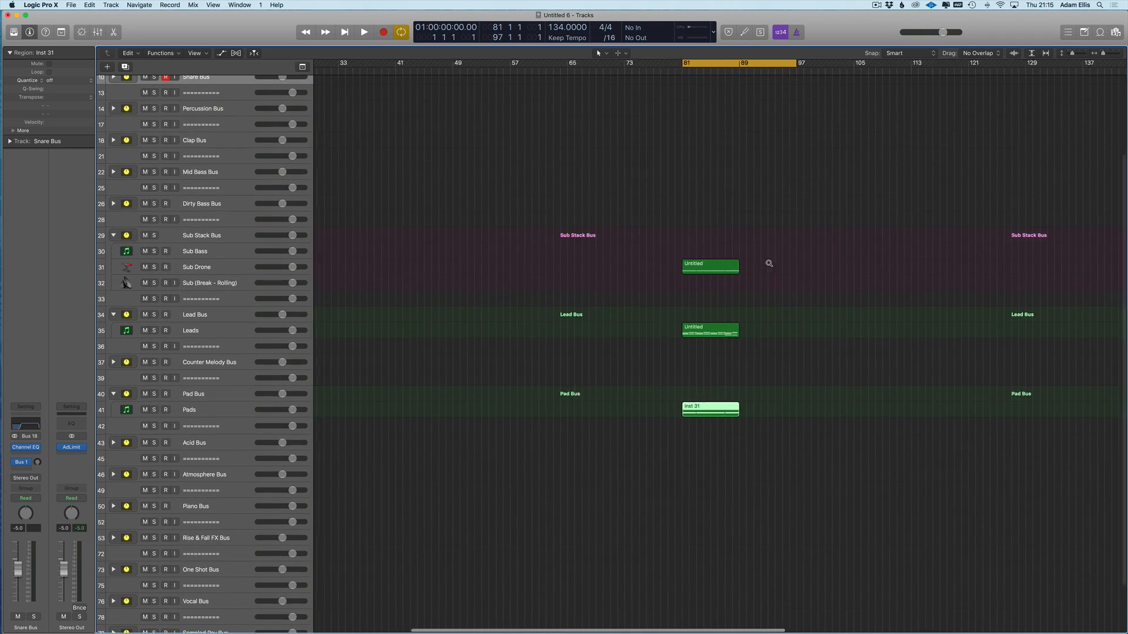
pyautogui.press('super+Up')
pyautogui.hscroll(4, 781, 261)
pyautogui.press('super+Up')
pyautogui.moveTo(724, 261); pyautogui.dragTo(583, 429)
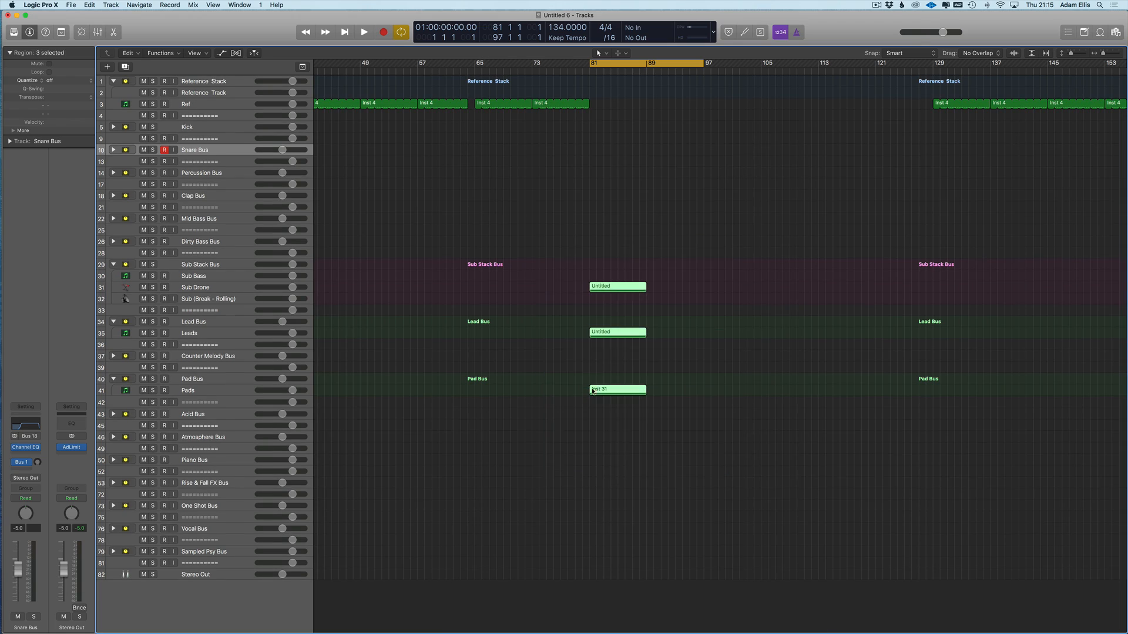
pyautogui.moveTo(617, 287); pyautogui.dragTo(673, 288)
pyautogui.moveTo(750, 247); pyautogui.dragTo(577, 428)
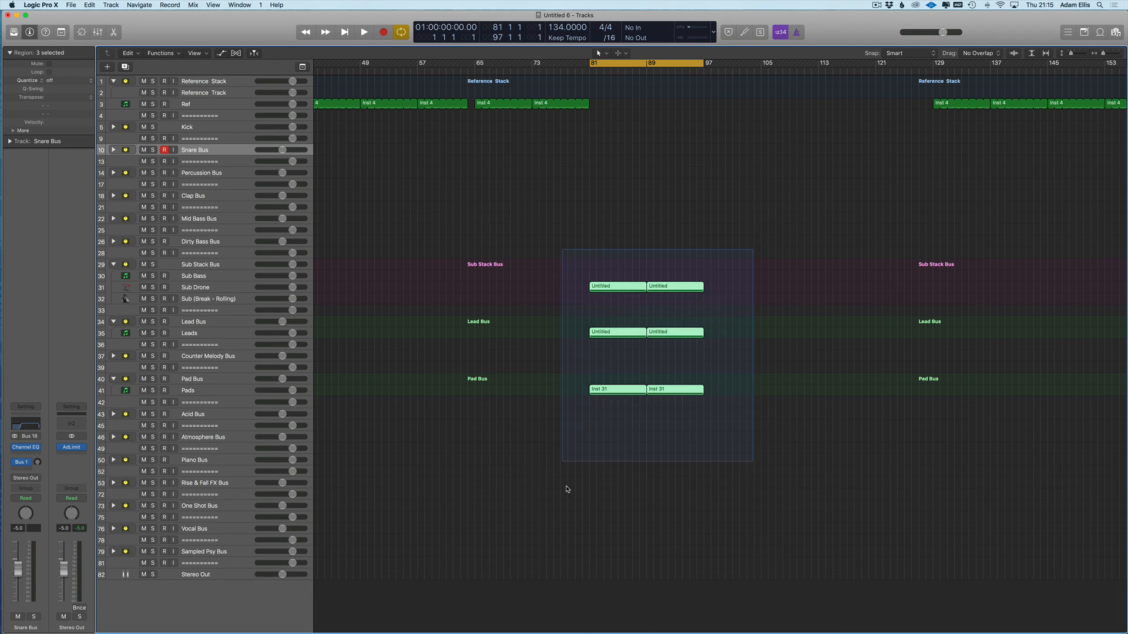
pyautogui.moveTo(621, 289); pyautogui.dragTo(737, 289)
pyautogui.moveTo(854, 254); pyautogui.dragTo(788, 400)
pyautogui.moveTo(813, 259); pyautogui.dragTo(838, 392)
# - Extend the cycle to bar 129, solo Sub Drone, then shorten the cycle to end at bar 89
pyautogui.hscroll(3, 625, 78)
pyautogui.moveTo(658, 63); pyautogui.dragTo(887, 63)
pyautogui.click(153, 287)
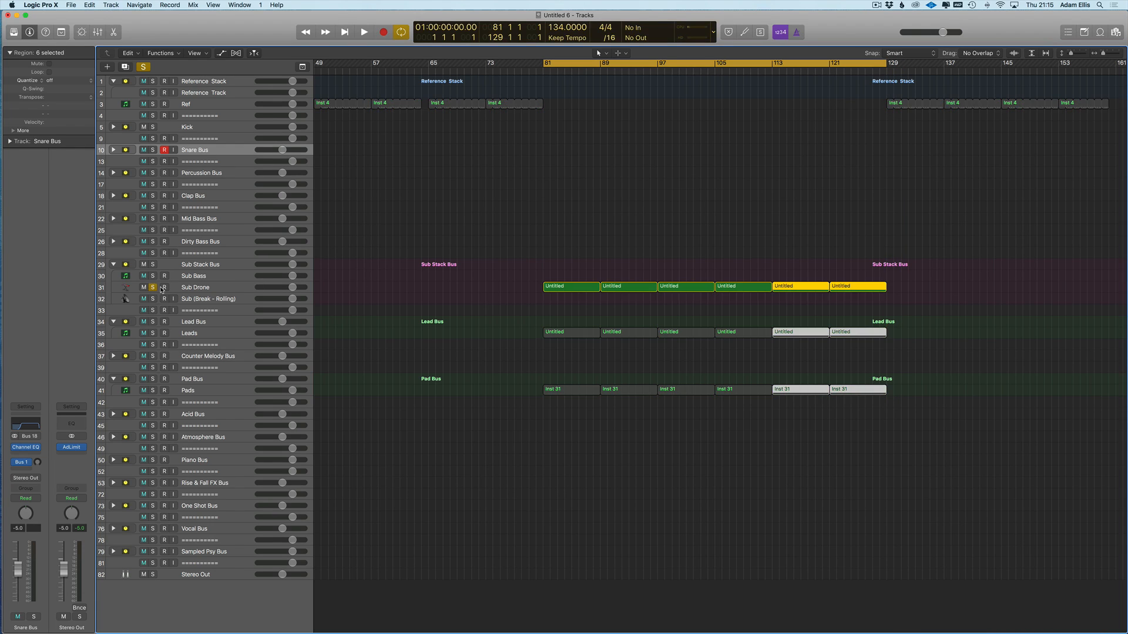
pyautogui.press('super+Down')
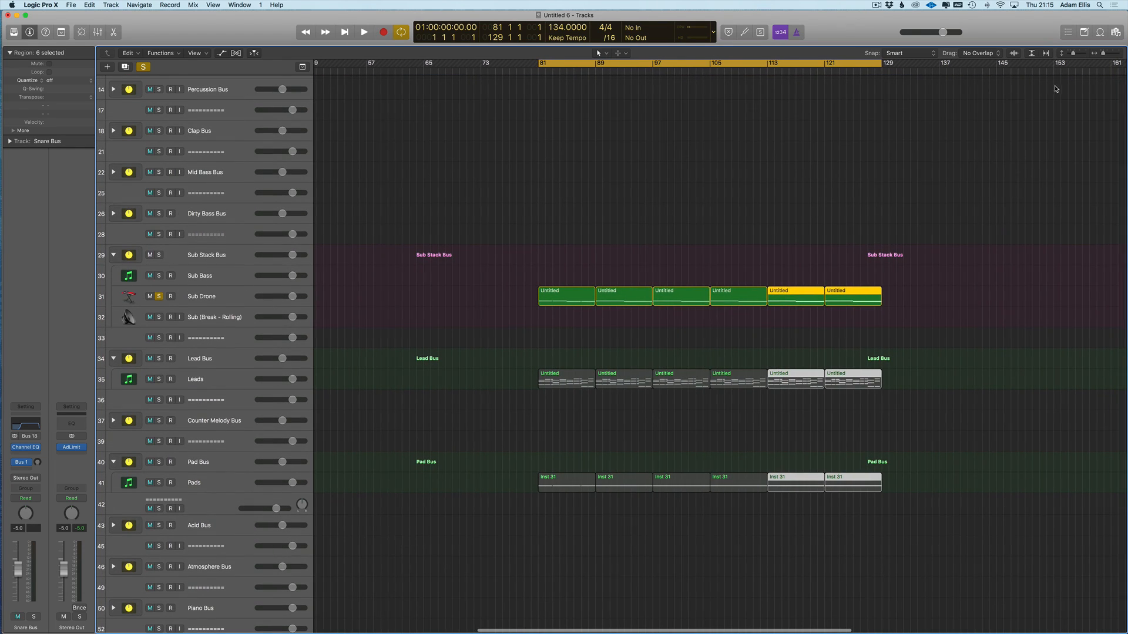
pyautogui.moveTo(885, 69); pyautogui.dragTo(534, 64)
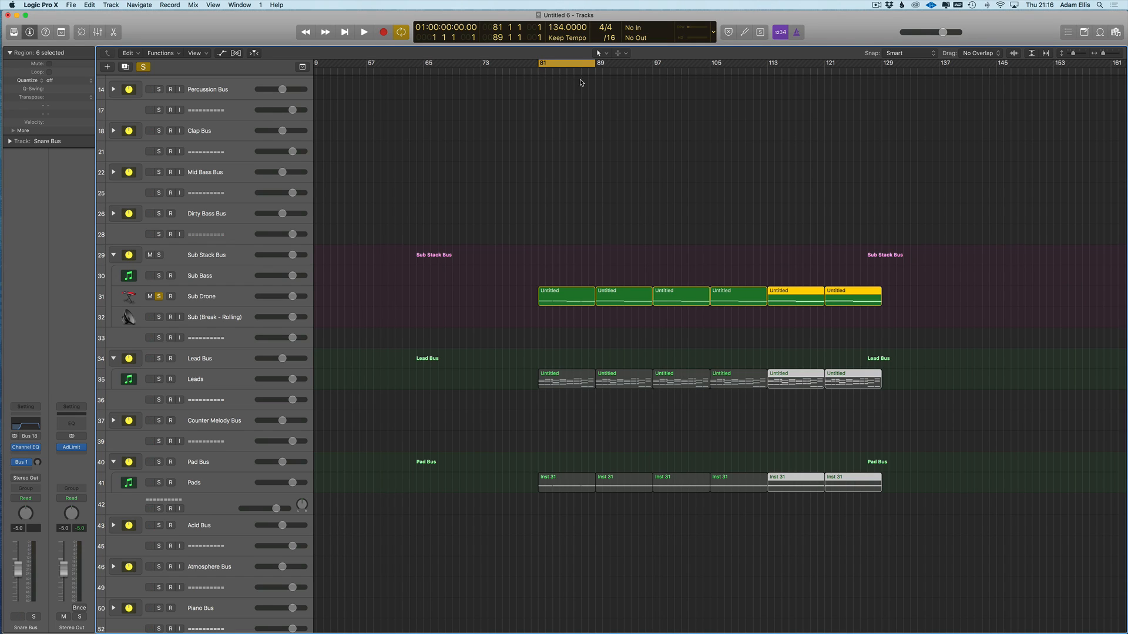
# - Select Sub Drone, open its ES2 synth, and rearrange the synth and Channel EQ windows
pyautogui.click(197, 274)
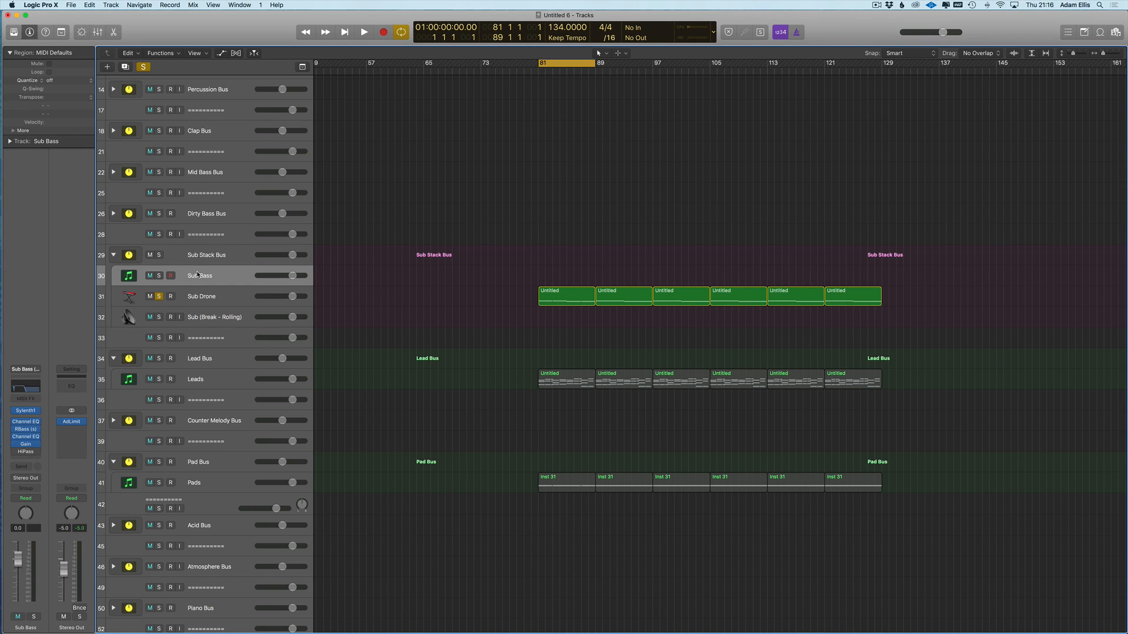
pyautogui.scroll(5, 358, 314)
pyautogui.hscroll(4, 589, 305)
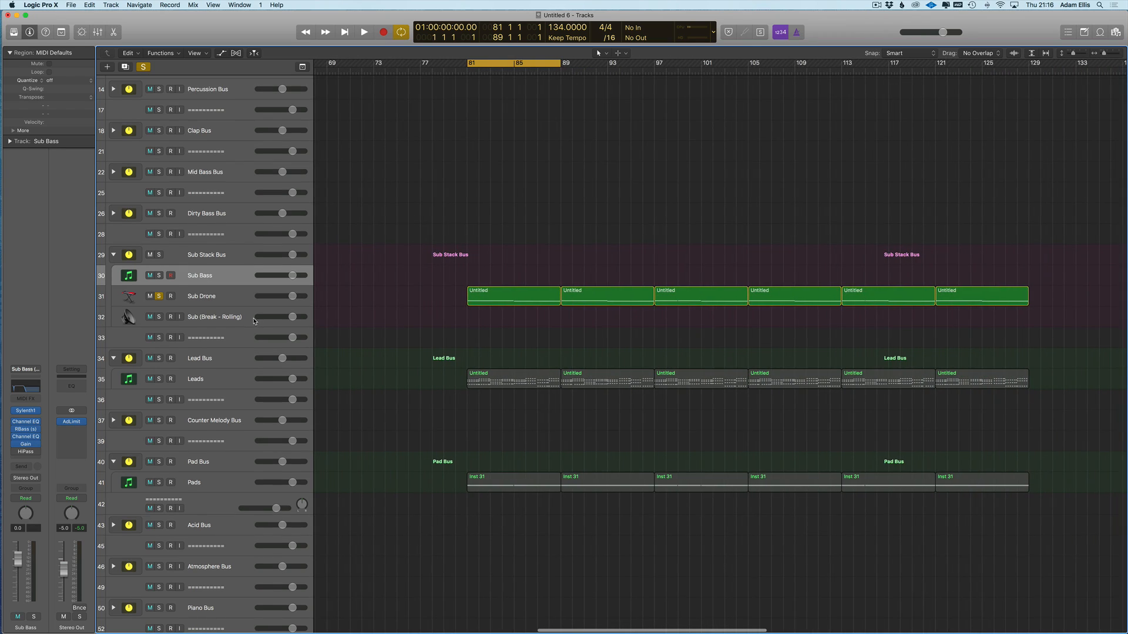
pyautogui.click(231, 304)
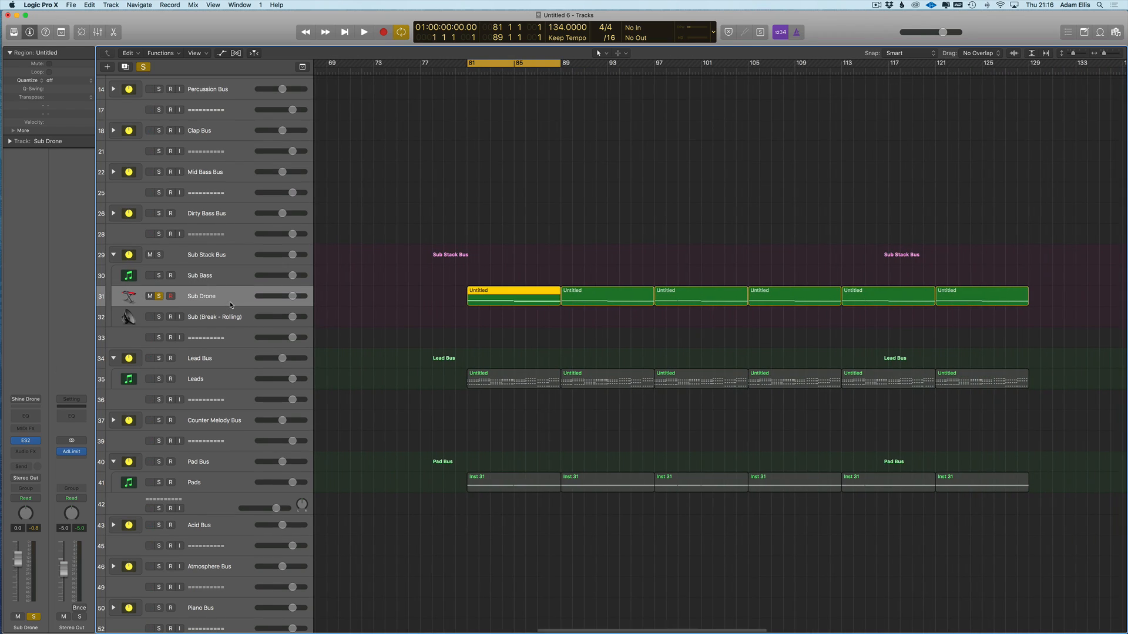
pyautogui.click(27, 441)
pyautogui.moveTo(186, 105); pyautogui.dragTo(184, 109)
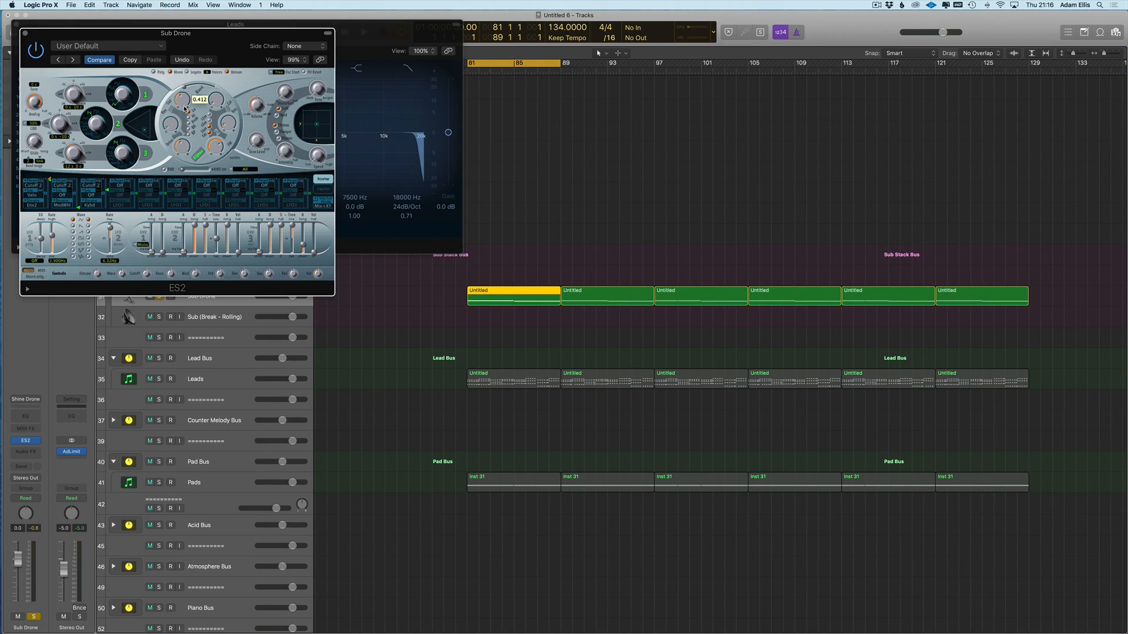
pyautogui.moveTo(131, 41); pyautogui.dragTo(503, 98)
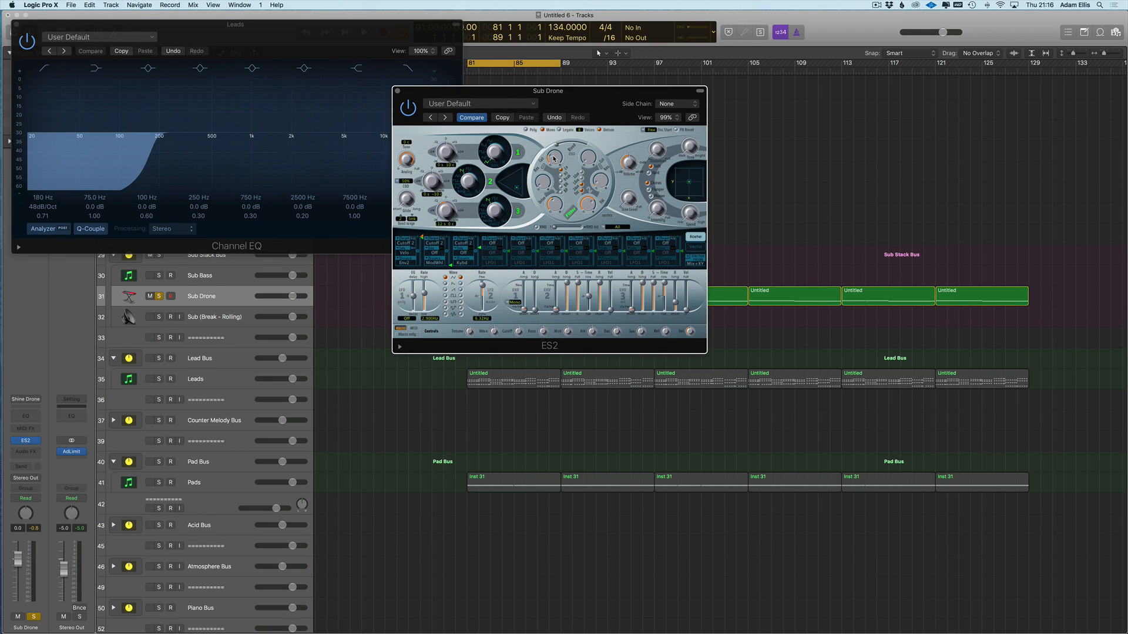
pyautogui.moveTo(453, 94); pyautogui.dragTo(536, 197)
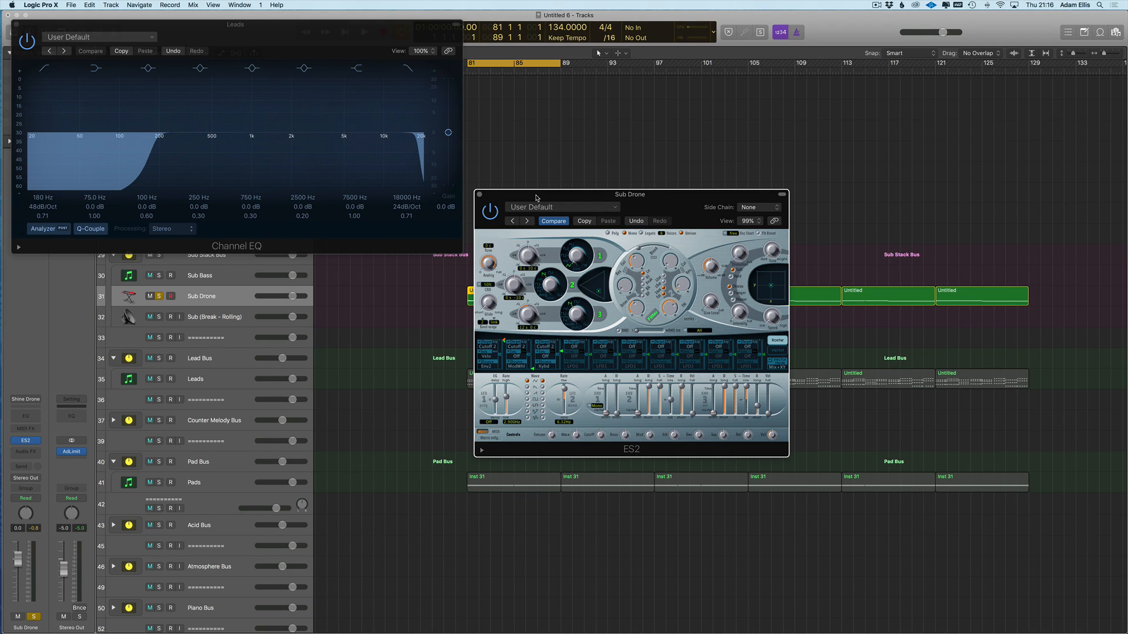
pyautogui.moveTo(602, 194); pyautogui.dragTo(625, 213)
# - Lower the ES2 filter cutoff from 1.000 to 0.346 and close the Leads Channel EQ window
pyautogui.moveTo(655, 284); pyautogui.dragTo(654, 301)
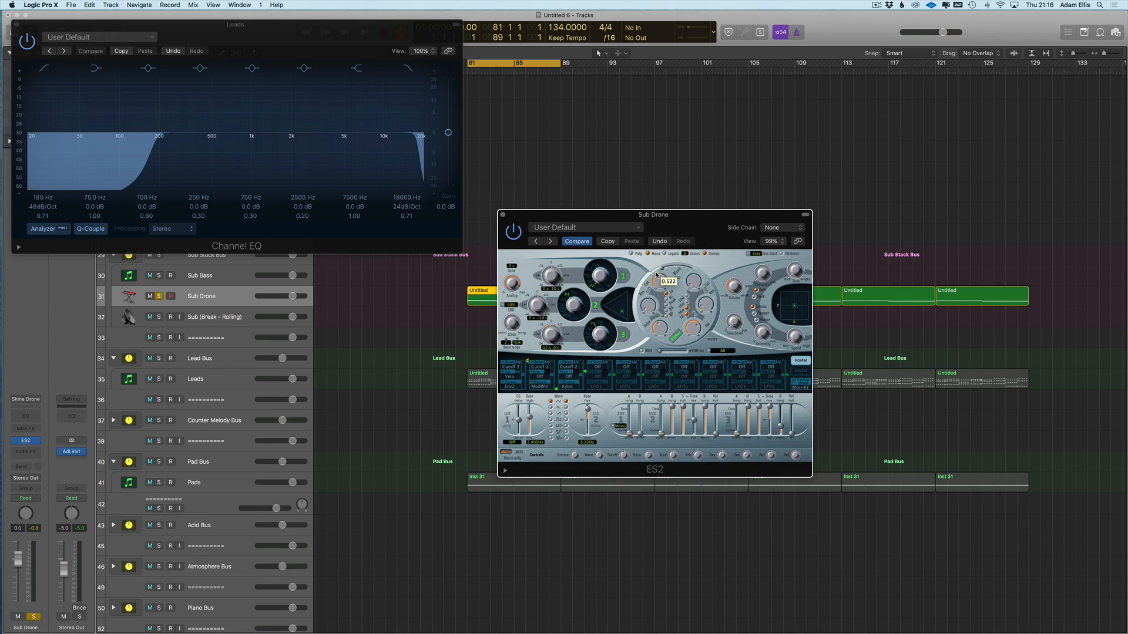
pyautogui.moveTo(657, 281); pyautogui.dragTo(656, 311)
pyautogui.moveTo(643, 187); pyautogui.dragTo(652, 265)
pyautogui.click(16, 24)
pyautogui.moveTo(515, 209); pyautogui.dragTo(670, 213)
pyautogui.click(416, 261)
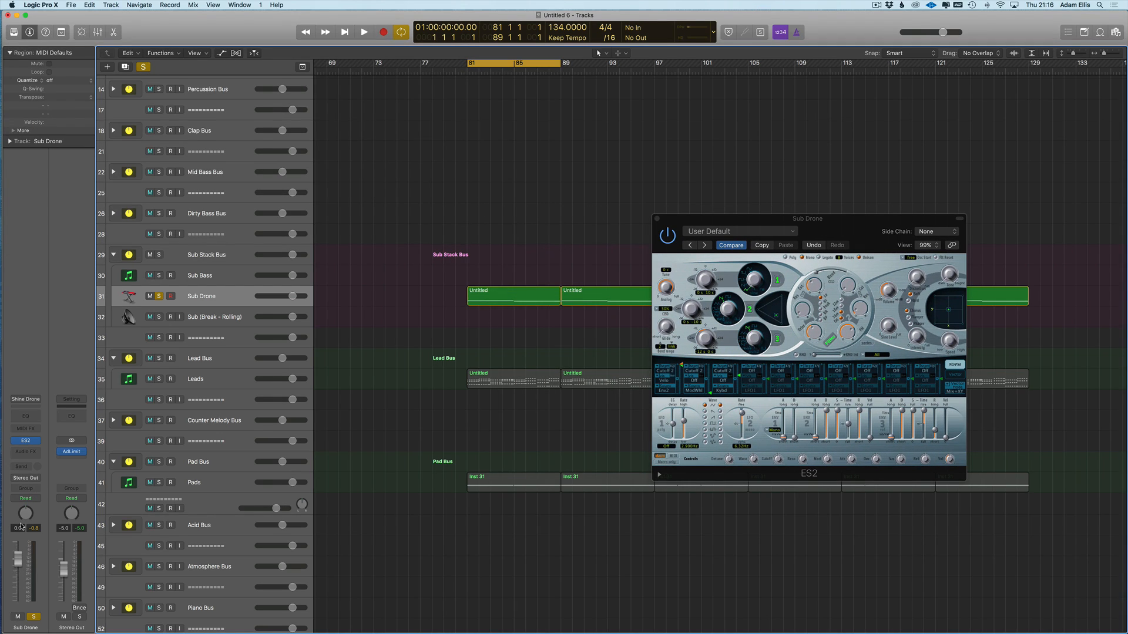
# - Add a Channel EQ to Sub Drone with its high cut at 2000 Hz and start playback
pyautogui.click(27, 418)
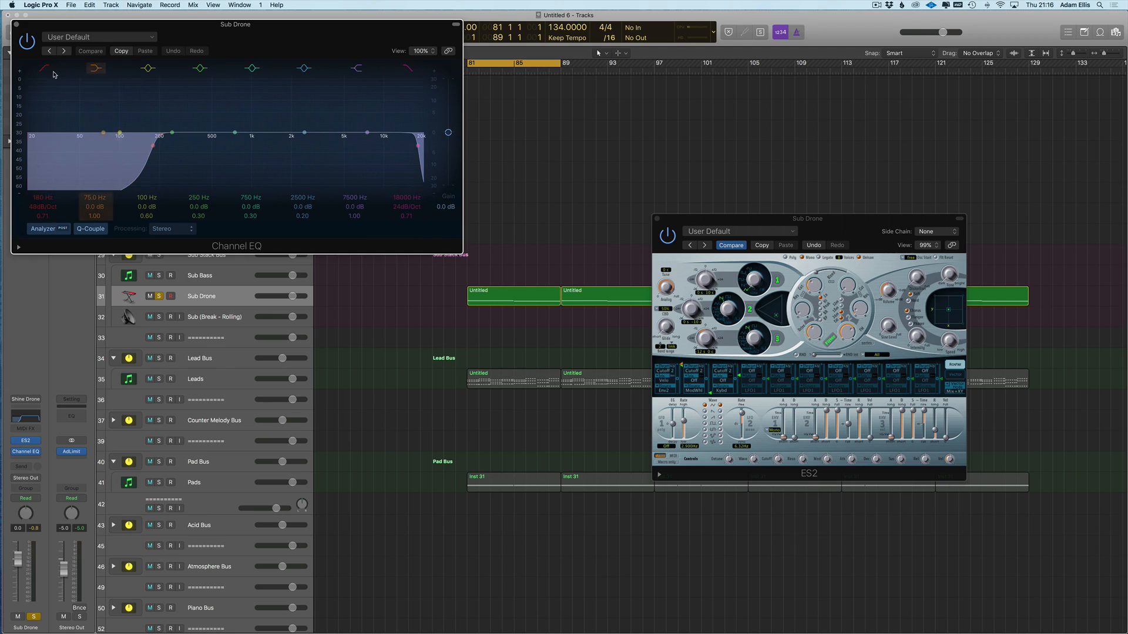
pyautogui.moveTo(394, 158); pyautogui.dragTo(268, 159)
pyautogui.press('space')
# - Lower Sub Drone's fader through -4.8 and -6.8 to -10.4 dB while auditioning from bar 81
pyautogui.moveTo(17, 559); pyautogui.dragTo(17, 579)
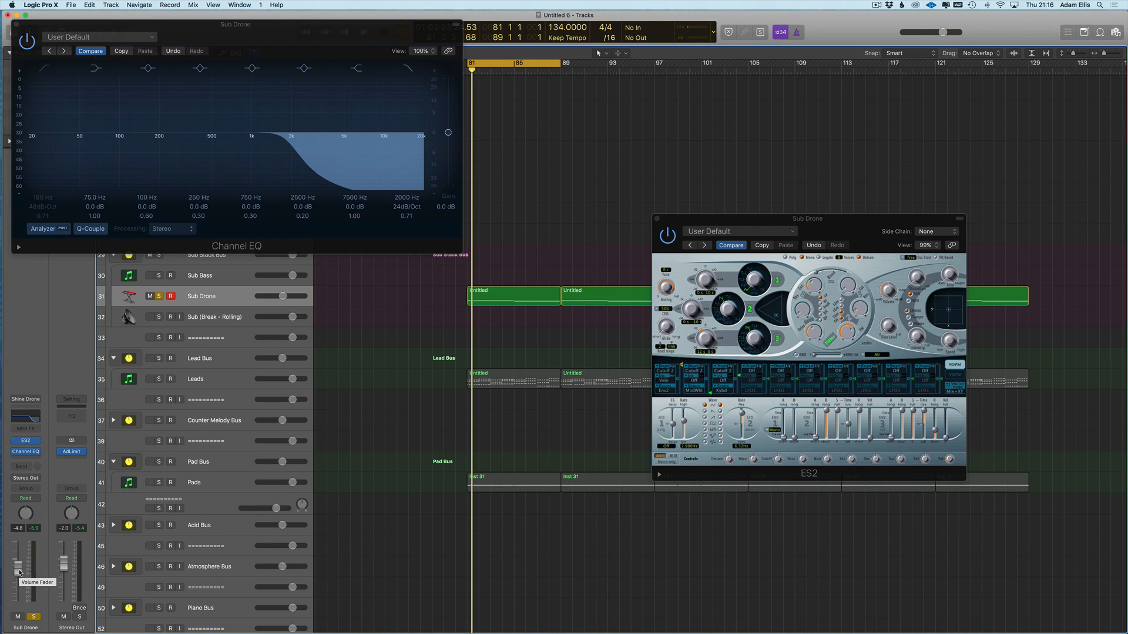
pyautogui.press('space')
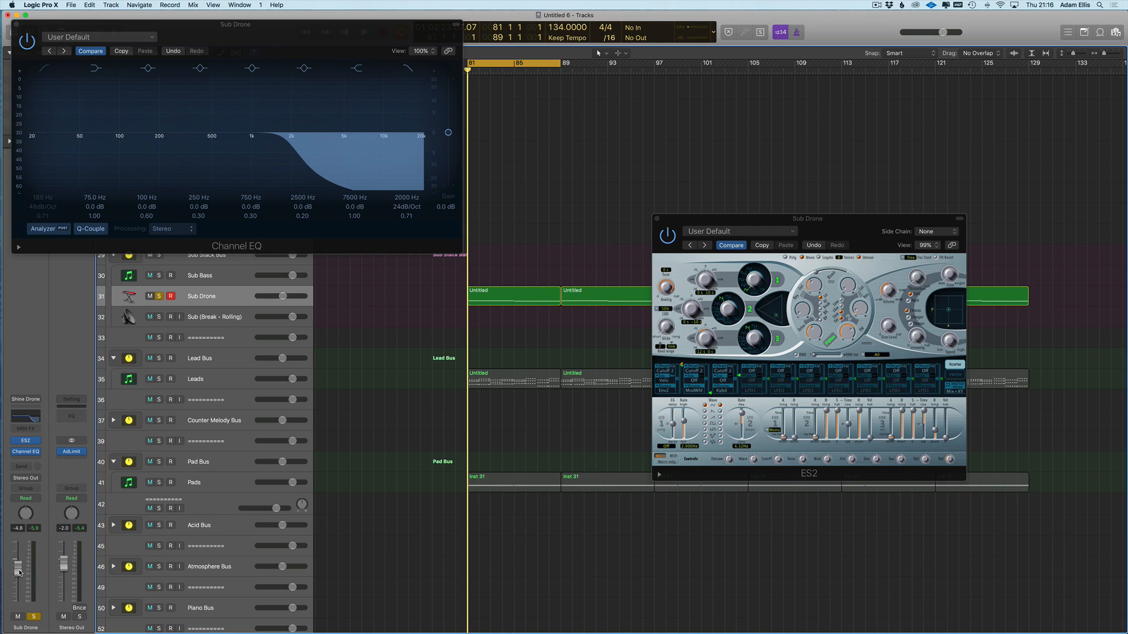
pyautogui.press('space')
pyautogui.moveTo(17, 570); pyautogui.dragTo(18, 579)
pyautogui.click(39, 529)
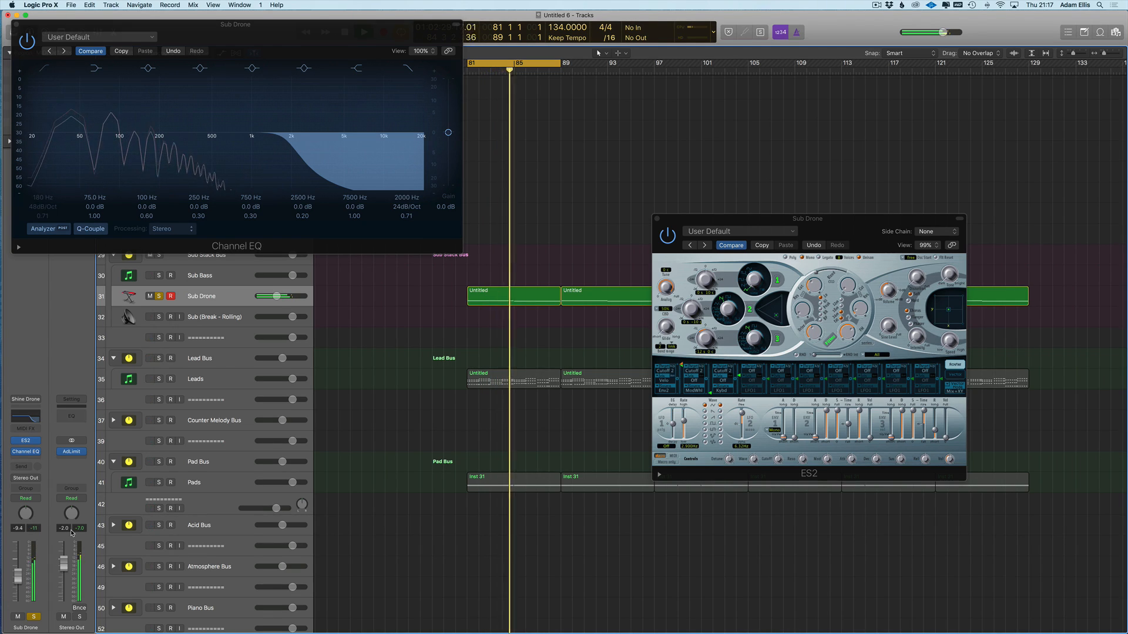
pyautogui.moveTo(19, 578); pyautogui.dragTo(19, 580)
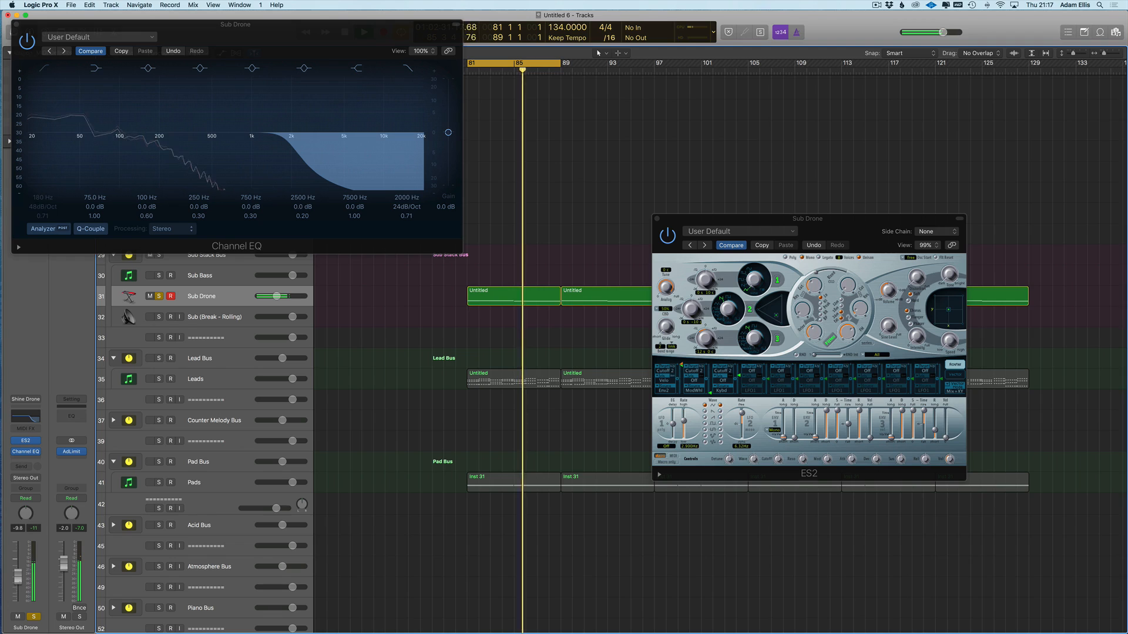
pyautogui.click(34, 528)
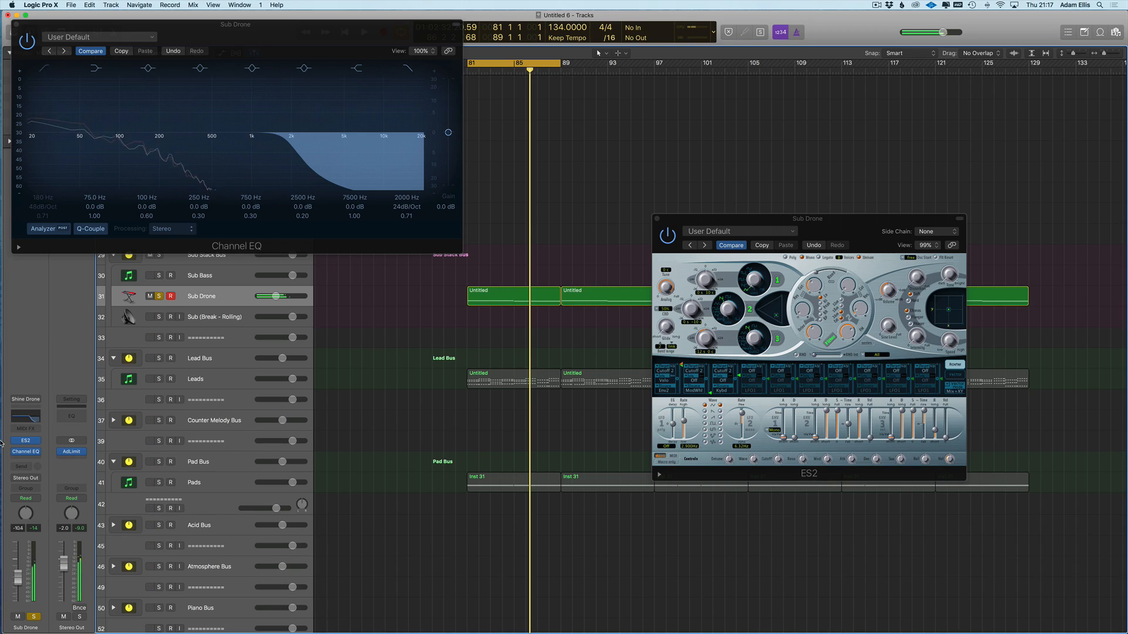
# - Check the UAD Console mixer, then move Sub Drone's Channel EQ window lower and return to Logic
pyautogui.moveTo(1, 445)
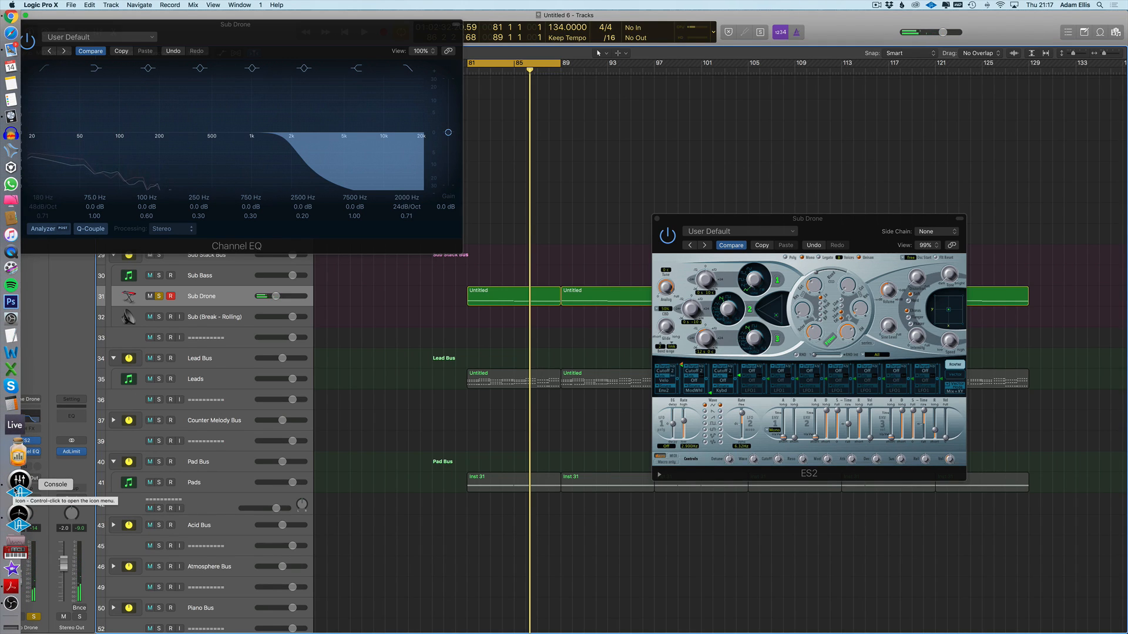
pyautogui.click(17, 488)
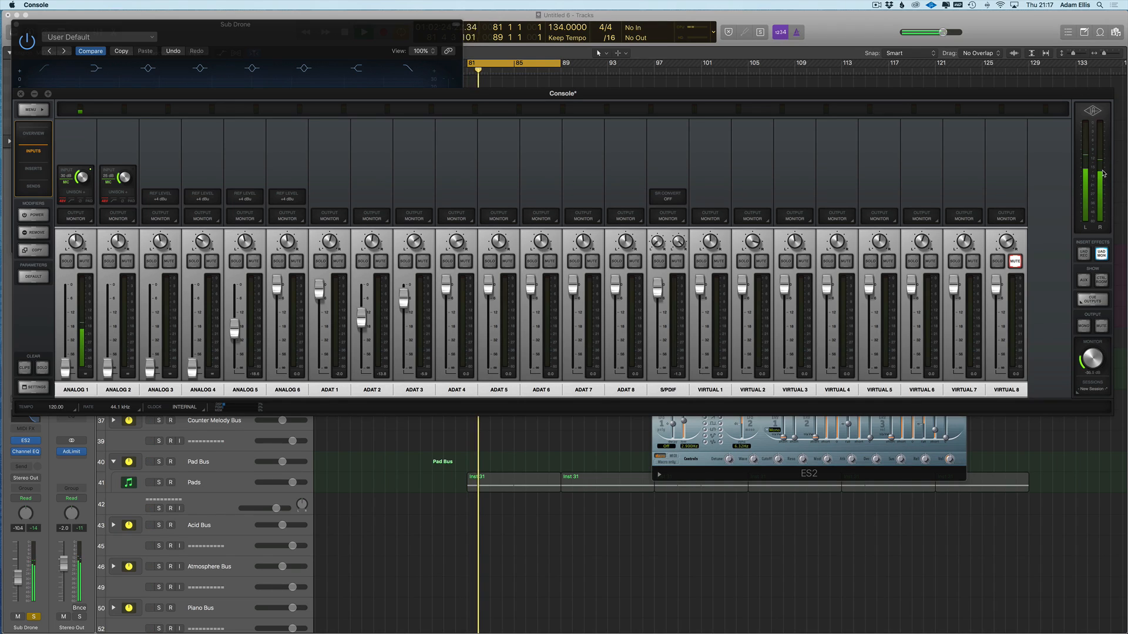
pyautogui.moveTo(33, 25); pyautogui.dragTo(93, 171)
pyautogui.click(199, 83)
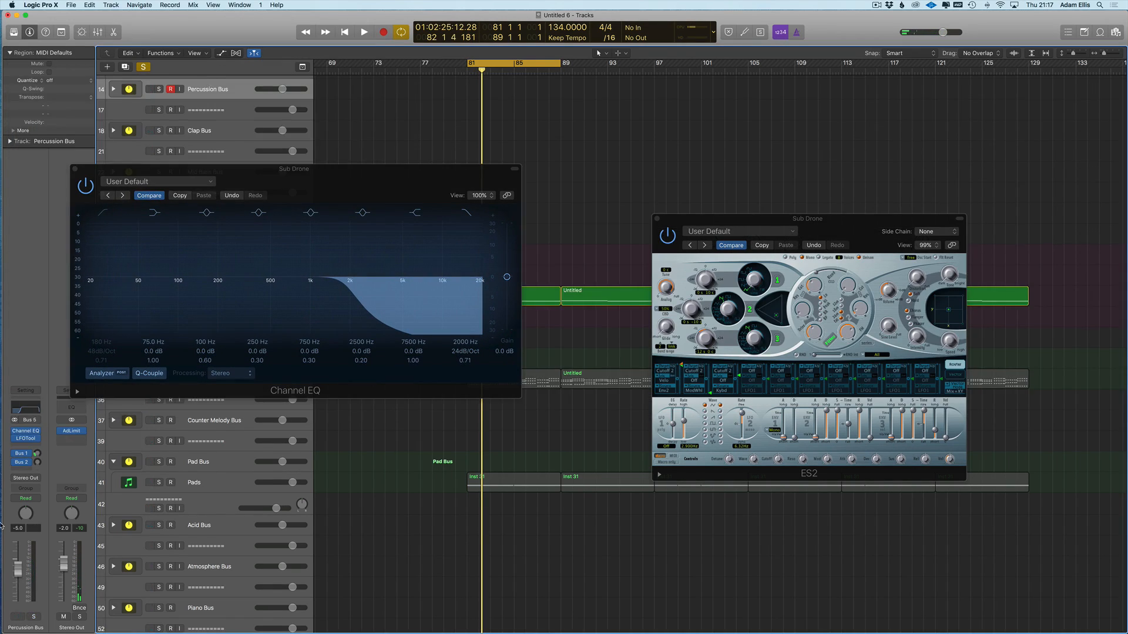
pyautogui.moveTo(2, 526)
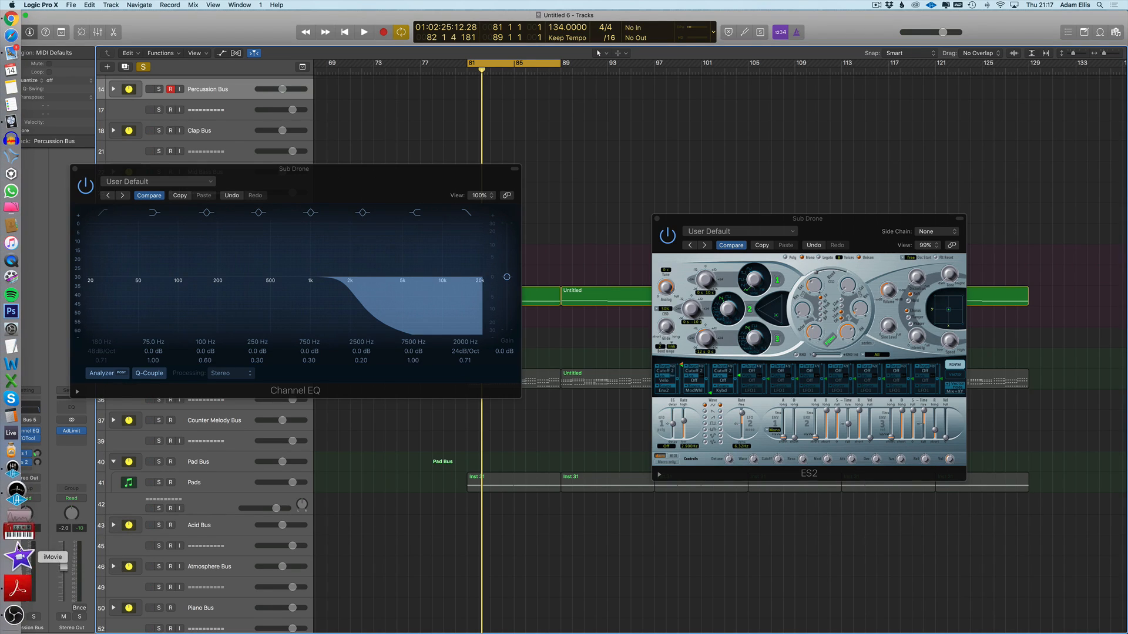
# - Switch the OBS Mic source's device from Universal Audio Thunderbolt to Built-in Microphone
pyautogui.click(13, 615)
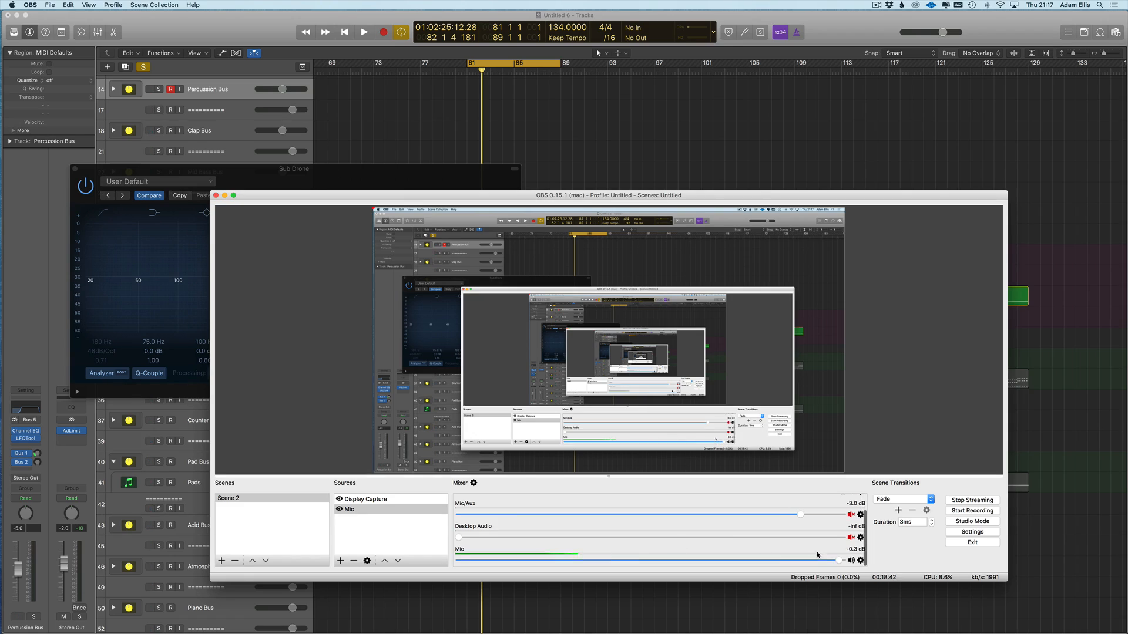
pyautogui.click(351, 510)
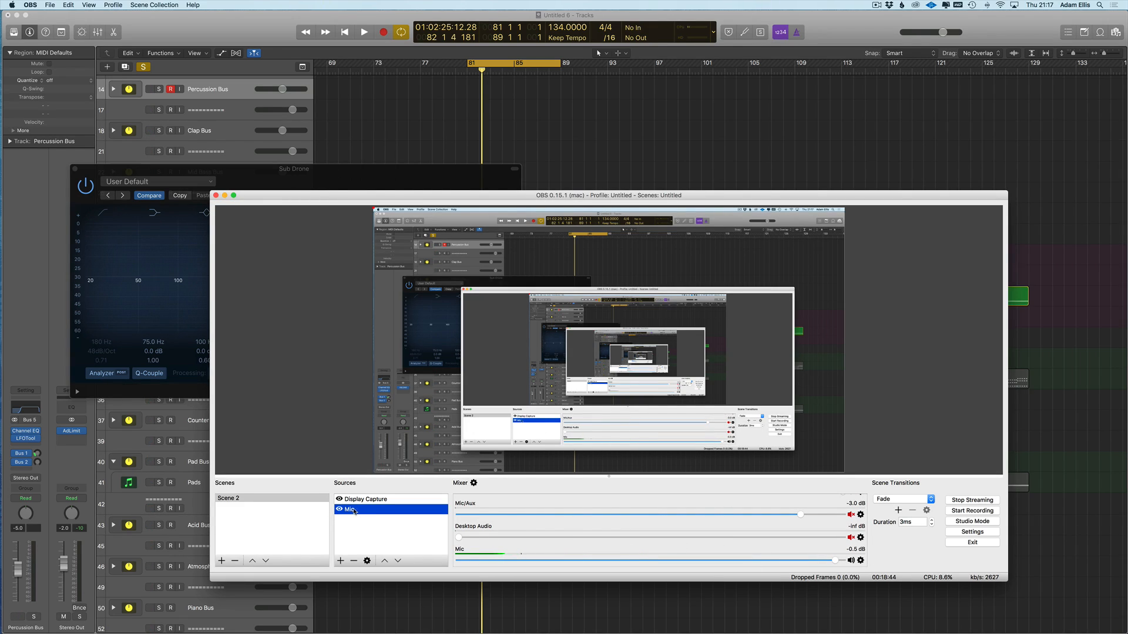
pyautogui.doubleClick(355, 510)
pyautogui.click(553, 436)
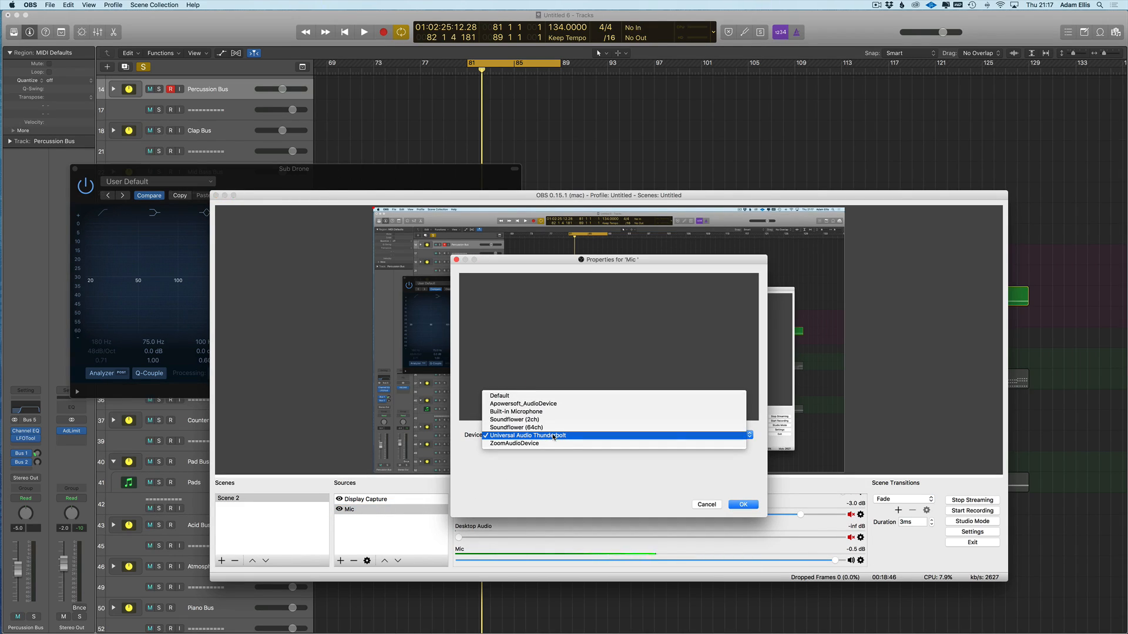
pyautogui.click(516, 412)
pyautogui.click(745, 507)
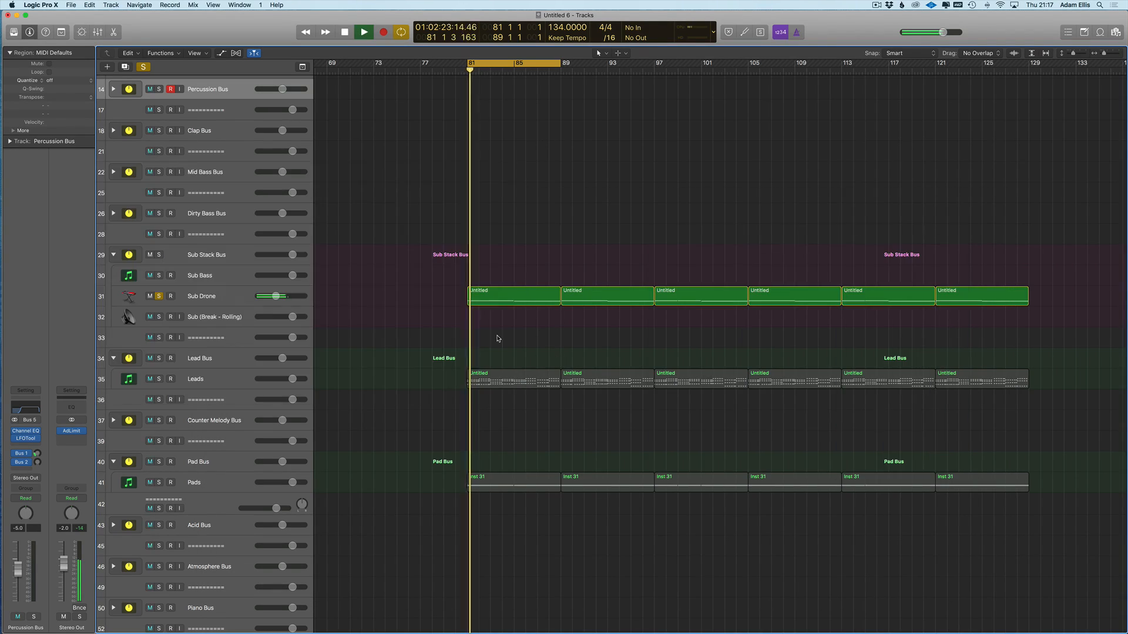
# - Open the first Sub Drone region for note editing, undoing an accidental end trim
pyautogui.doubleClick(488, 300)
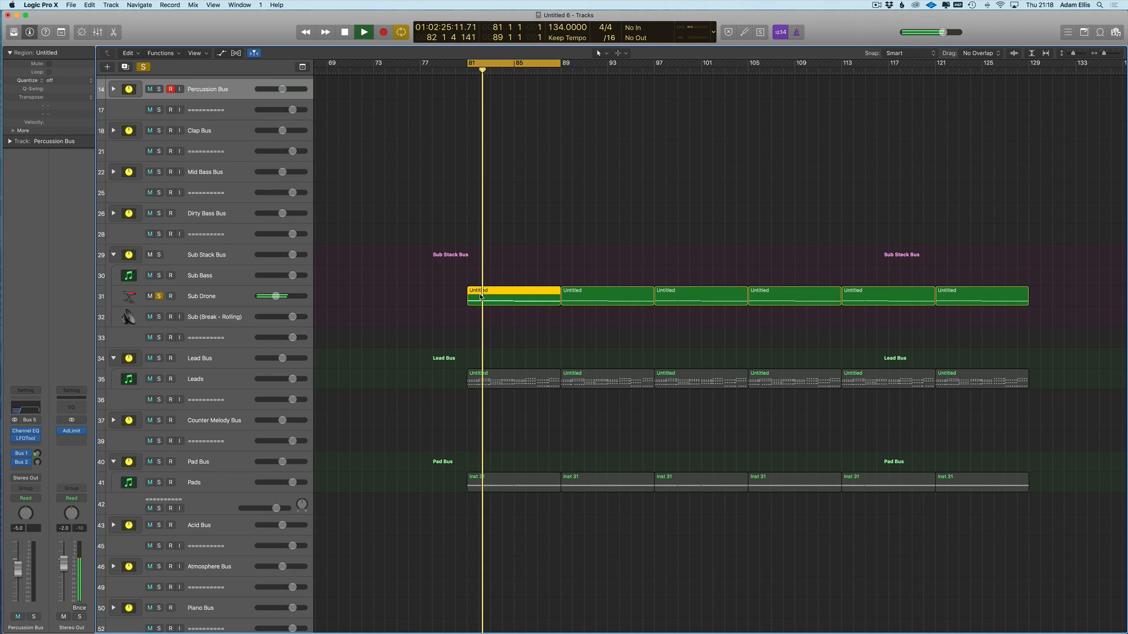
pyautogui.scroll(-1, 605, 537)
pyautogui.hscroll(1, 605, 536)
pyautogui.moveTo(730, 561); pyautogui.dragTo(669, 563)
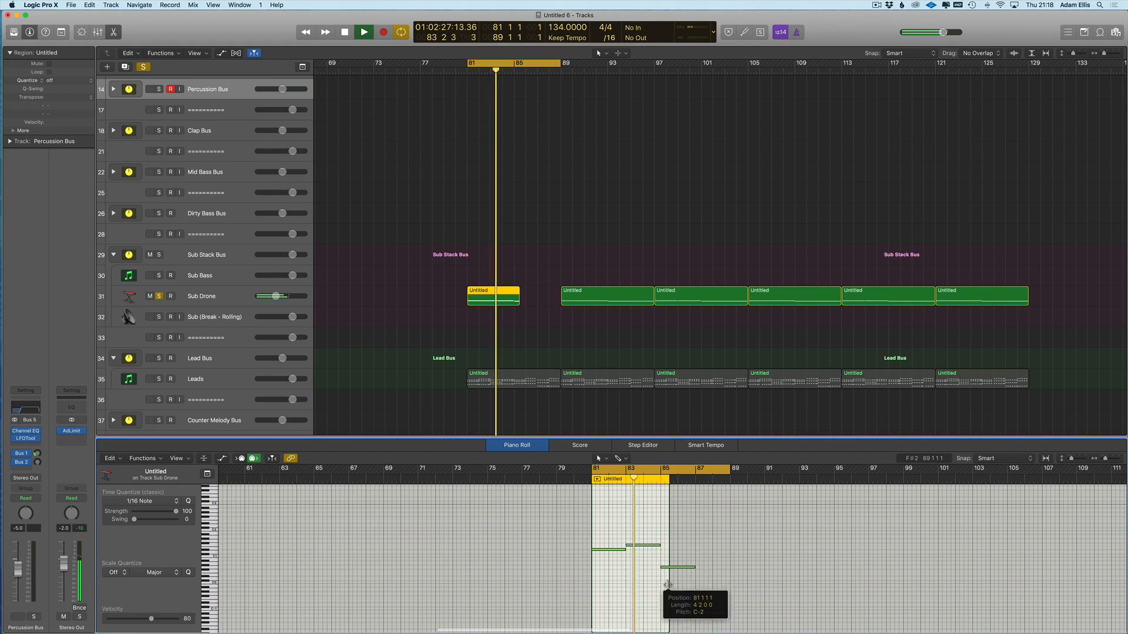
pyautogui.press('super+z')
# - Transpose the region's last two notes up an octave and switch on Sub Drone's Channel EQ
pyautogui.moveTo(733, 545); pyautogui.dragTo(670, 600)
pyautogui.hotkey('alt', 'shift', 'Up')
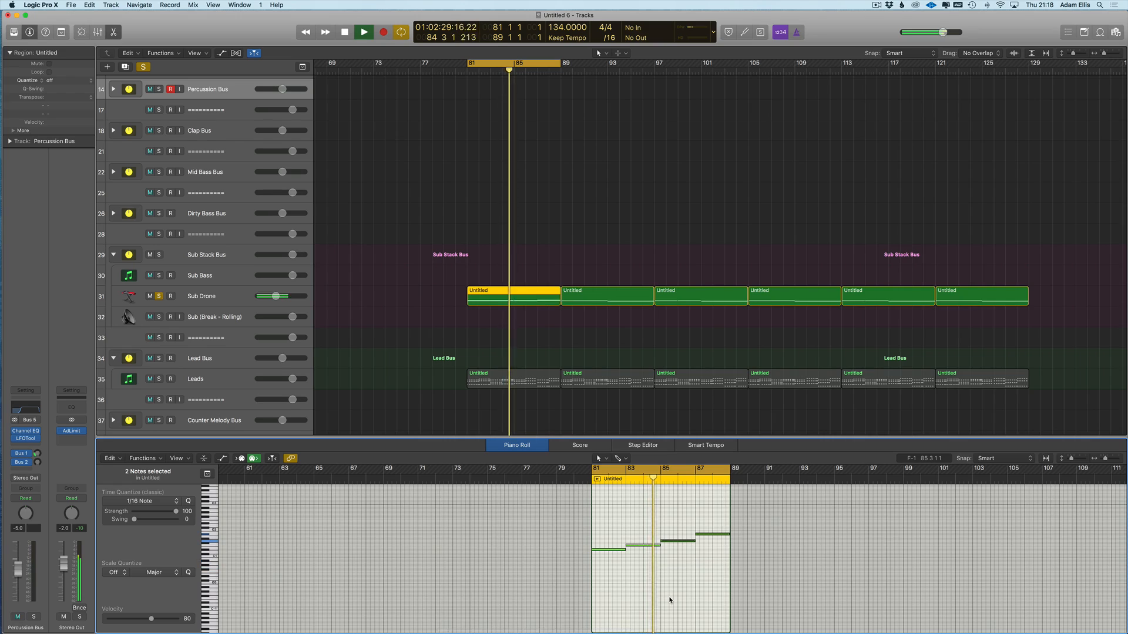
pyautogui.keyDown('ctrl'); pyautogui.keyDown('alt'); pyautogui.click(600, 508); pyautogui.keyUp('alt'); pyautogui.keyUp('ctrl')
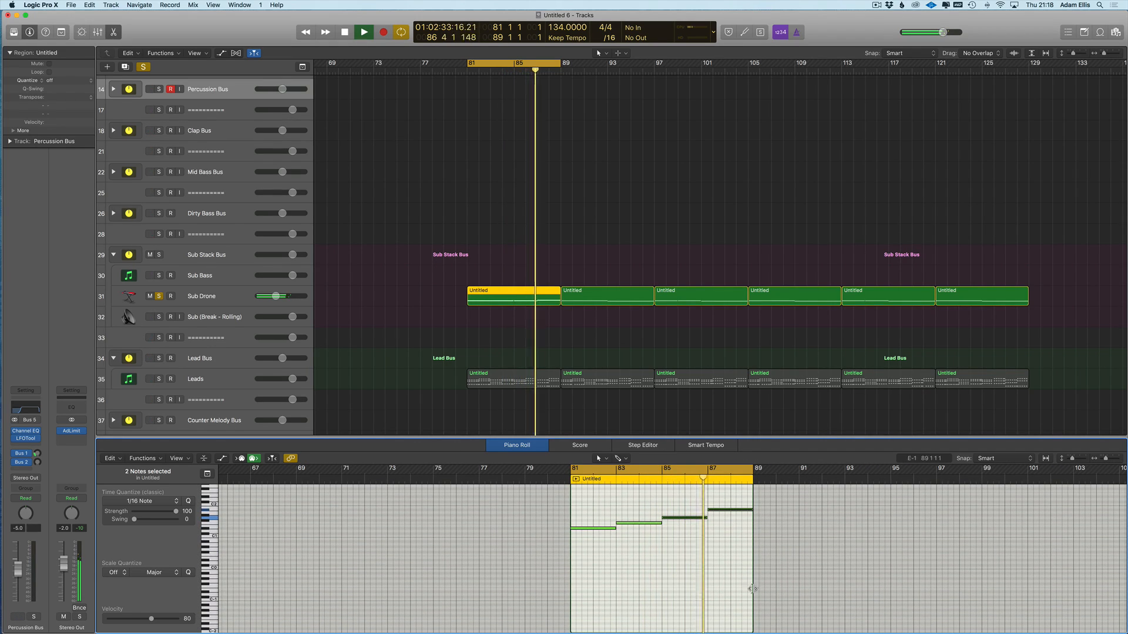
pyautogui.click(223, 299)
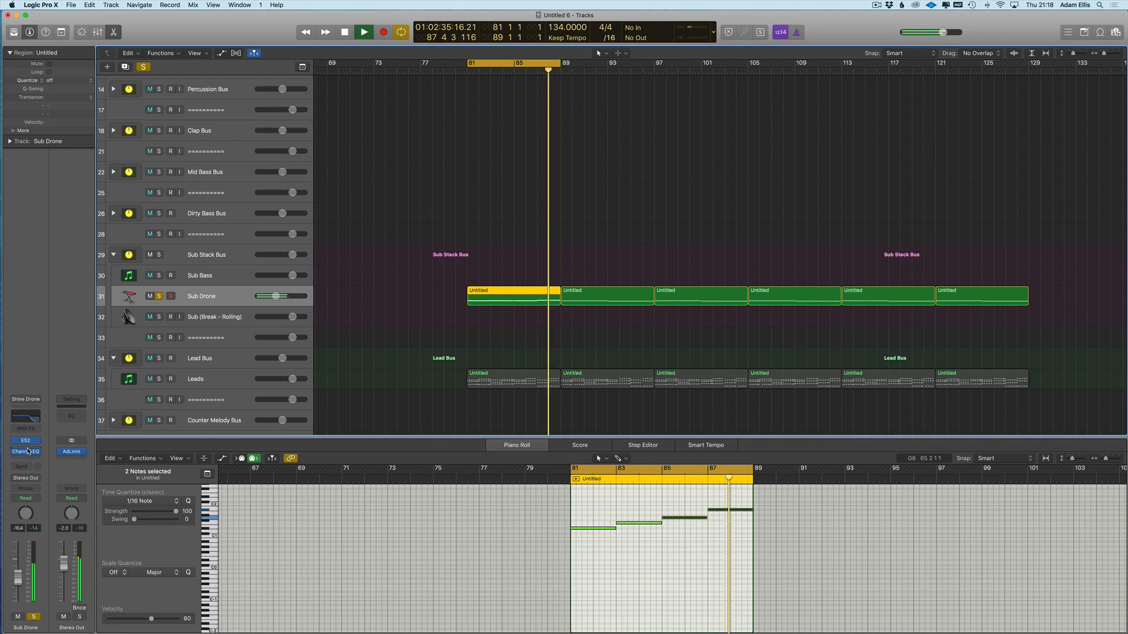
pyautogui.click(15, 452)
# - Show the EQ and ES2 plug-in windows and compare the EQ against its saved state
pyautogui.press('v')
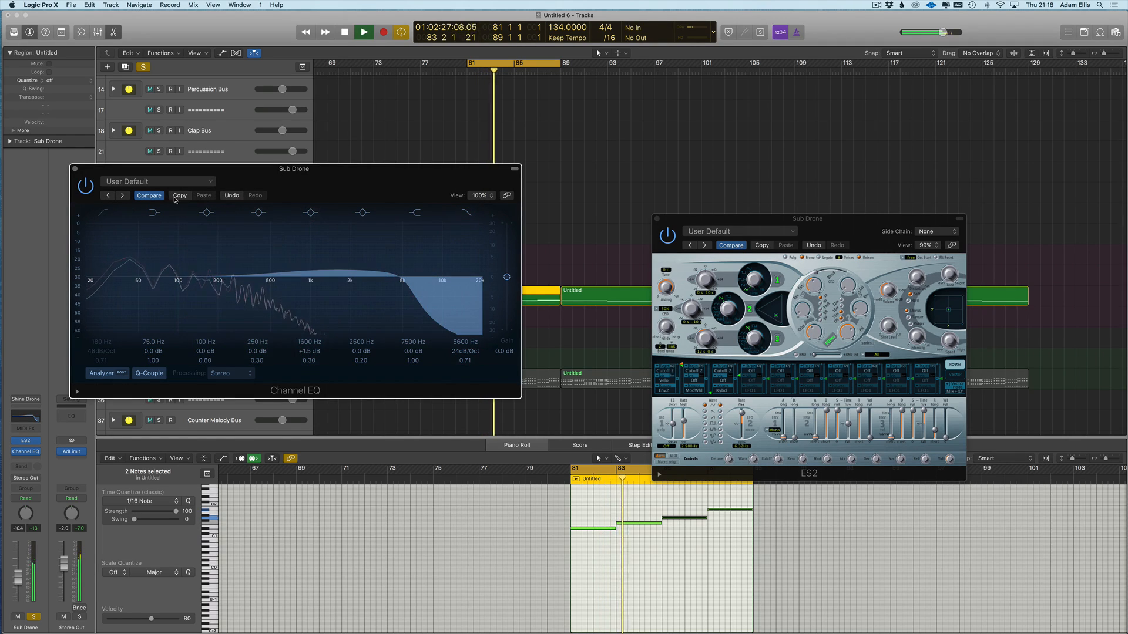
pyautogui.click(148, 196)
pyautogui.click(148, 196)
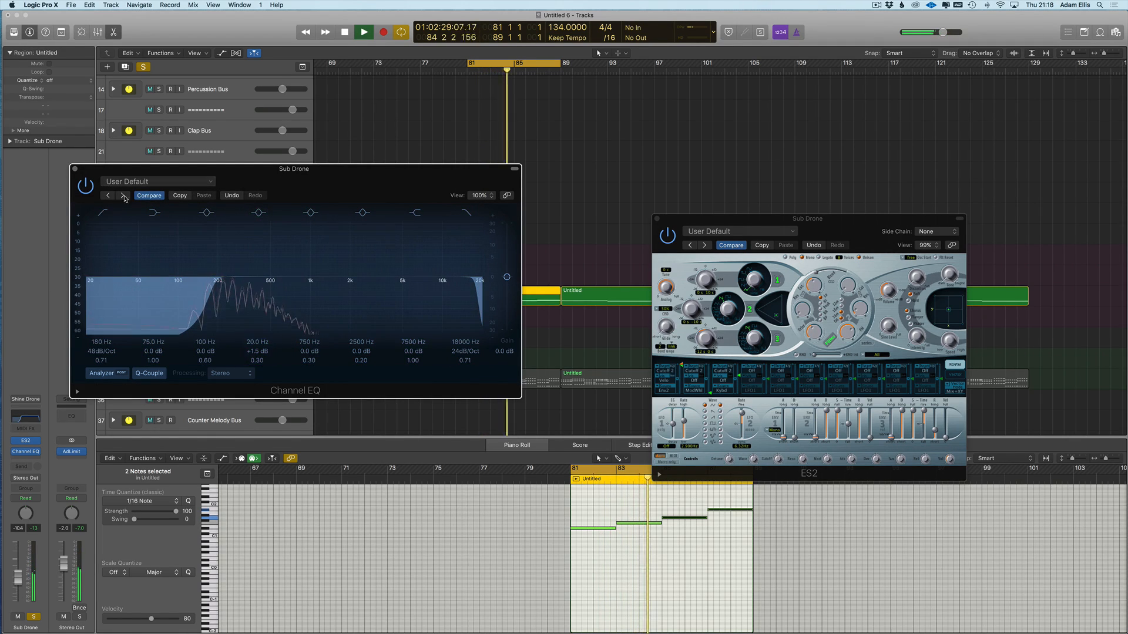
pyautogui.click(149, 183)
pyautogui.click(340, 300)
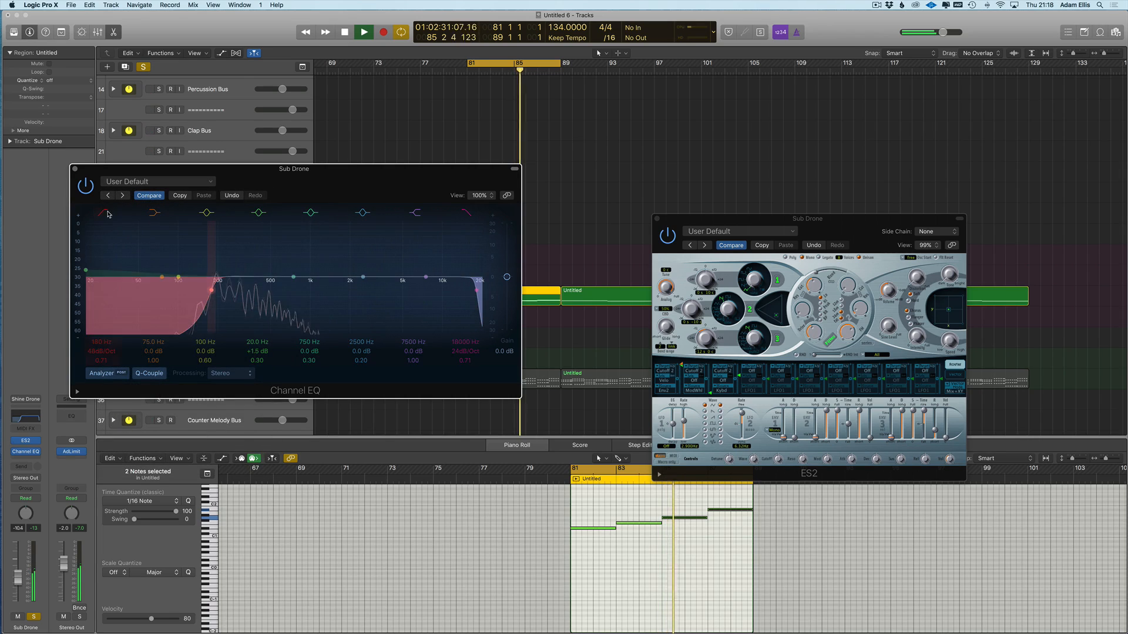
# - Recall the default Channel EQ settings with the 180 Hz low cut switched off
pyautogui.click(104, 213)
pyautogui.click(150, 196)
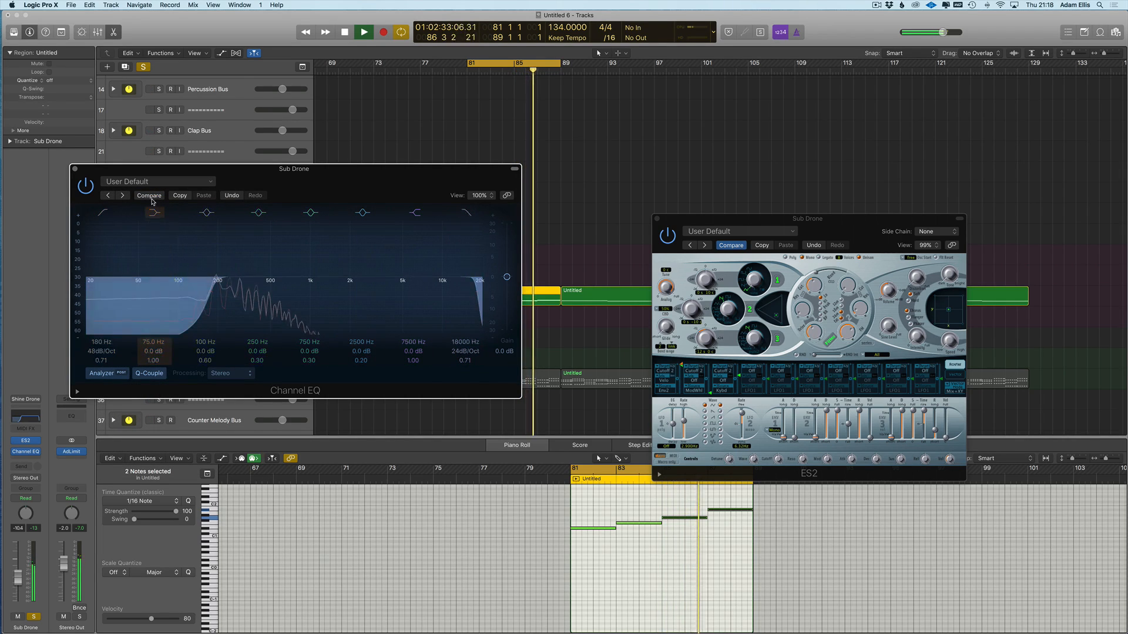
pyautogui.click(150, 183)
pyautogui.click(142, 320)
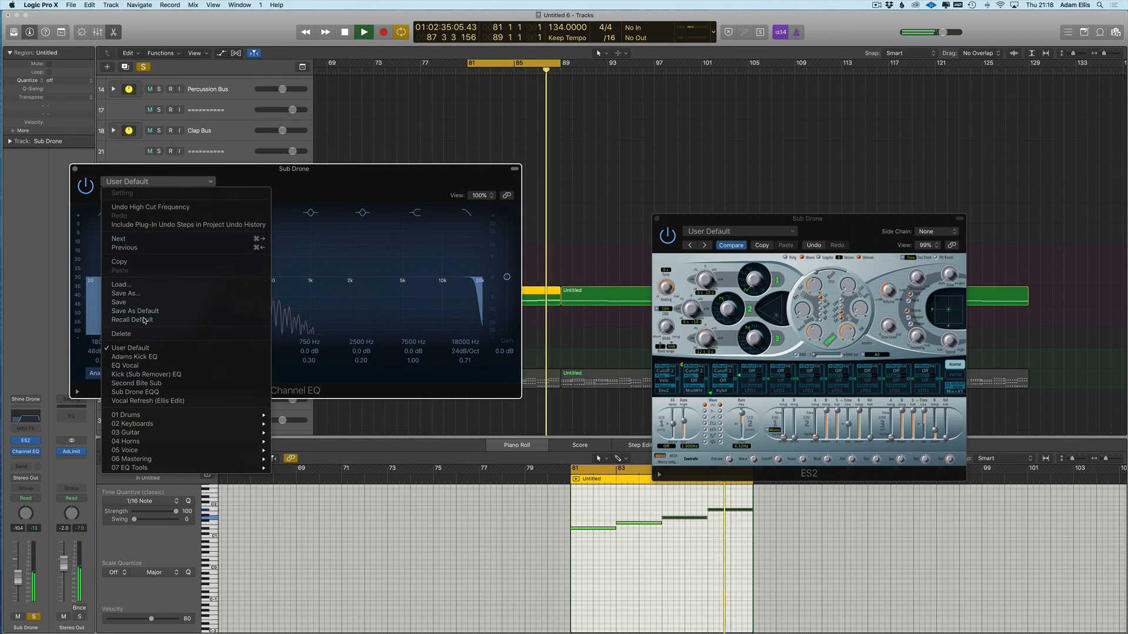
pyautogui.click(103, 213)
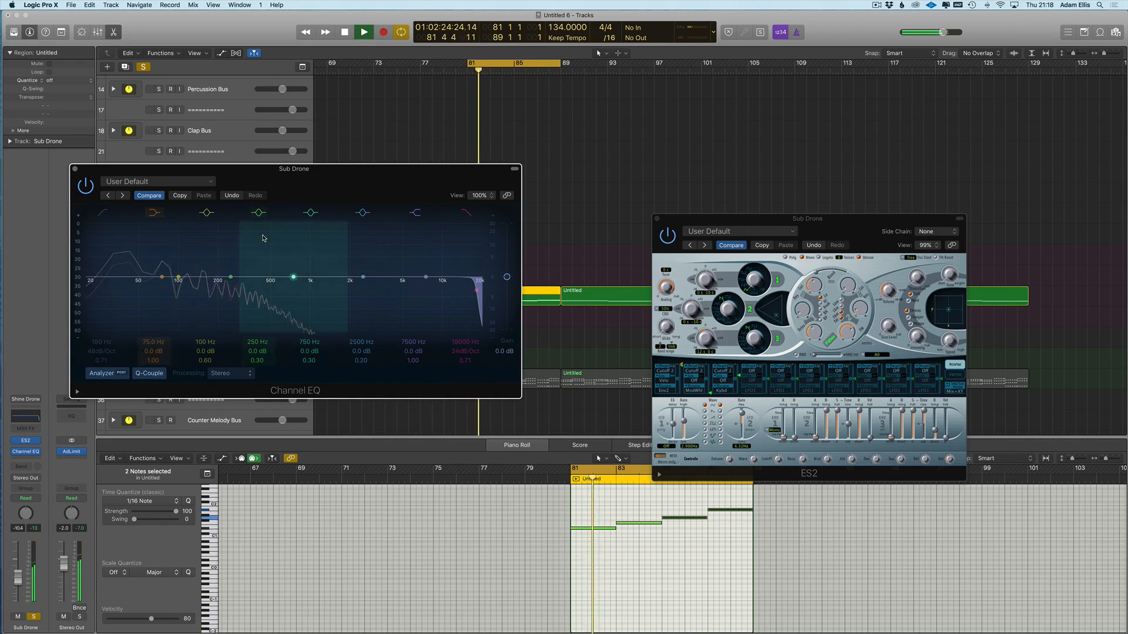
# - Hide the plug-in windows, stop playback, and restart from bar 81
pyautogui.press('v')
pyautogui.press('space')
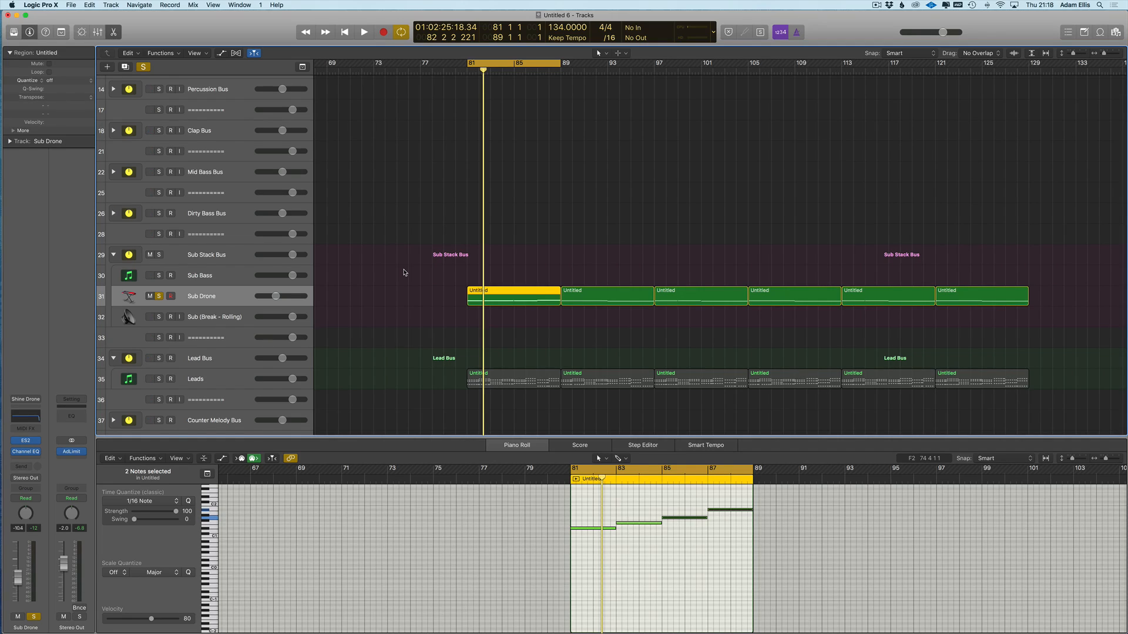
pyautogui.press('space')
# - Set the OBS Mic source's input device to Universal Audio Thunderbolt
pyautogui.moveTo(5, 506)
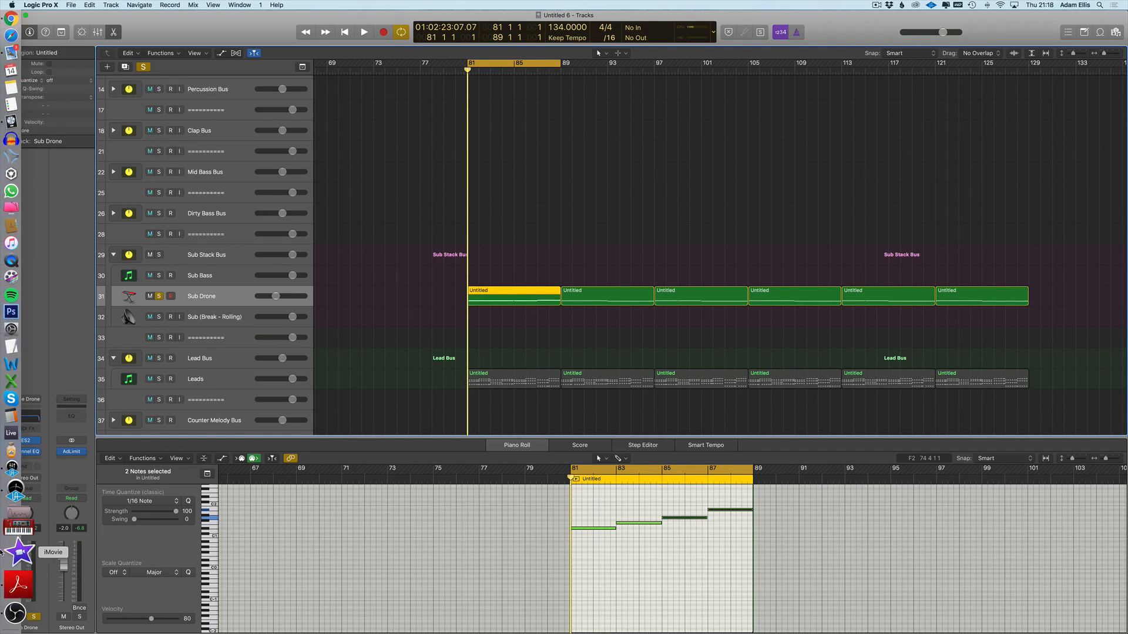
pyautogui.click(17, 587)
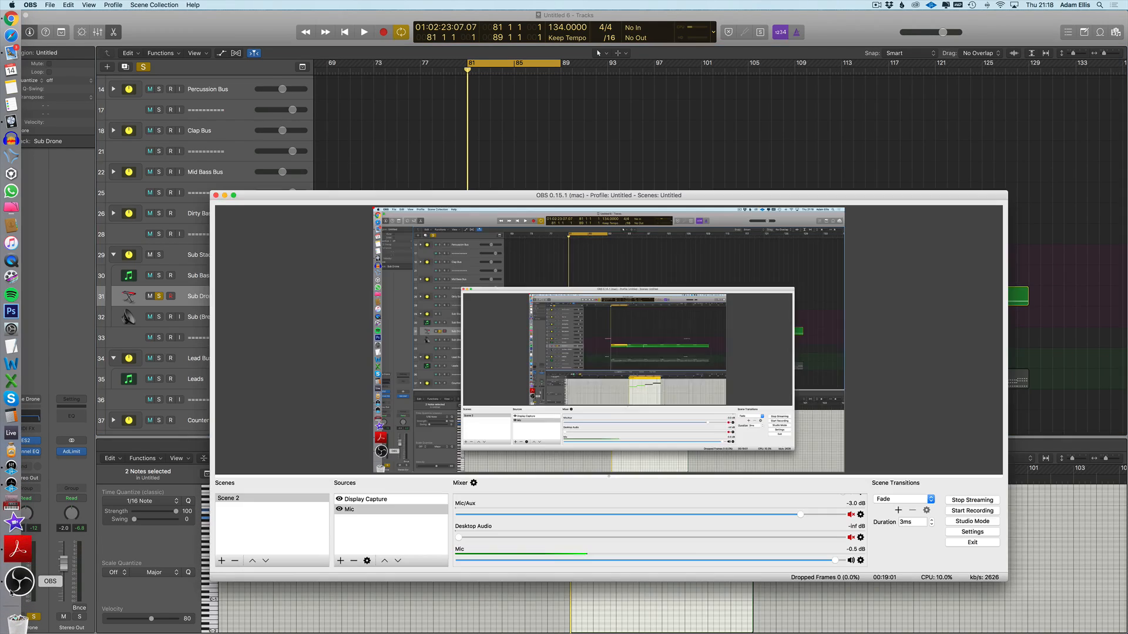
pyautogui.doubleClick(349, 510)
pyautogui.click(565, 438)
pyautogui.click(529, 467)
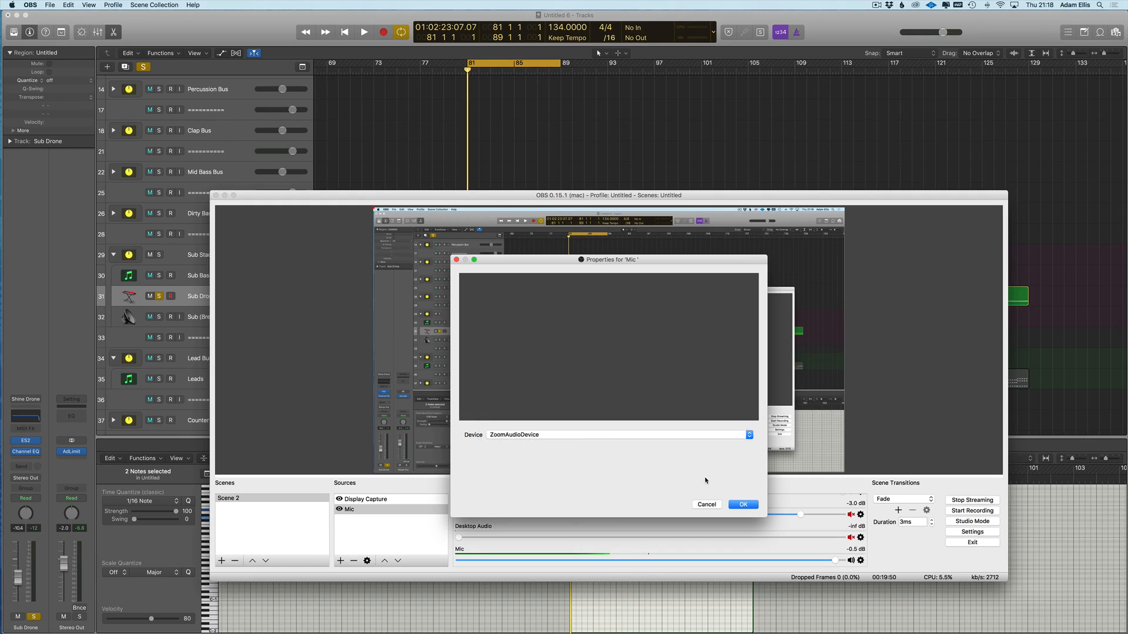
pyautogui.click(502, 440)
pyautogui.click(527, 432)
pyautogui.click(743, 505)
# - Bring the Mic/Aux and Desktop Audio mixer volumes to 0.0 dB
pyautogui.moveTo(801, 515); pyautogui.dragTo(731, 515)
pyautogui.moveTo(458, 538); pyautogui.dragTo(843, 539)
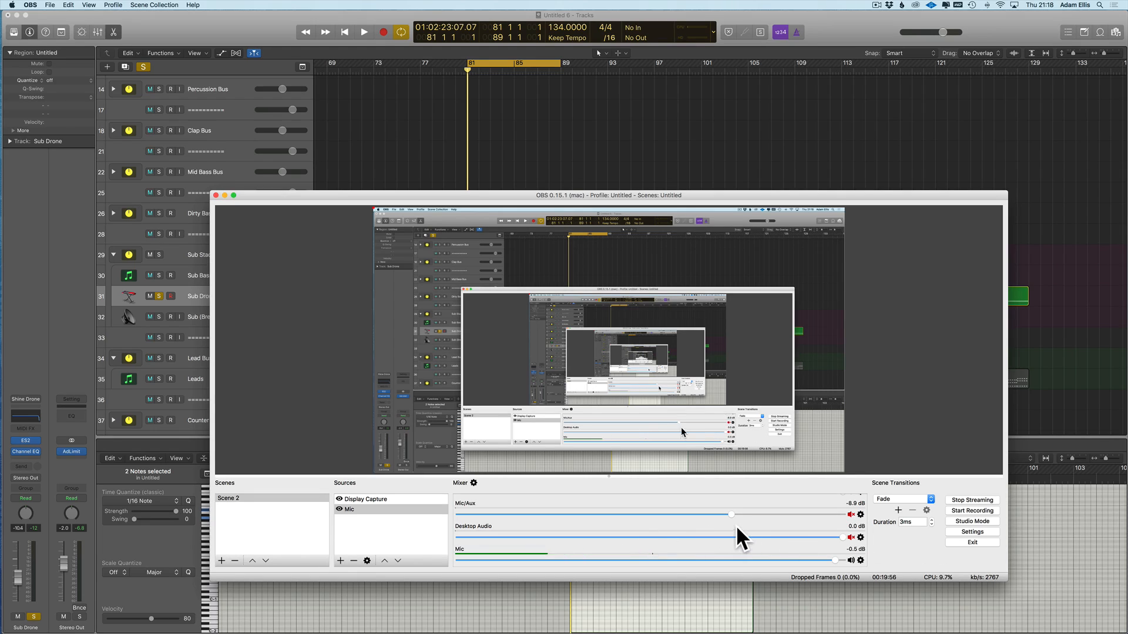
pyautogui.moveTo(746, 515); pyautogui.dragTo(843, 515)
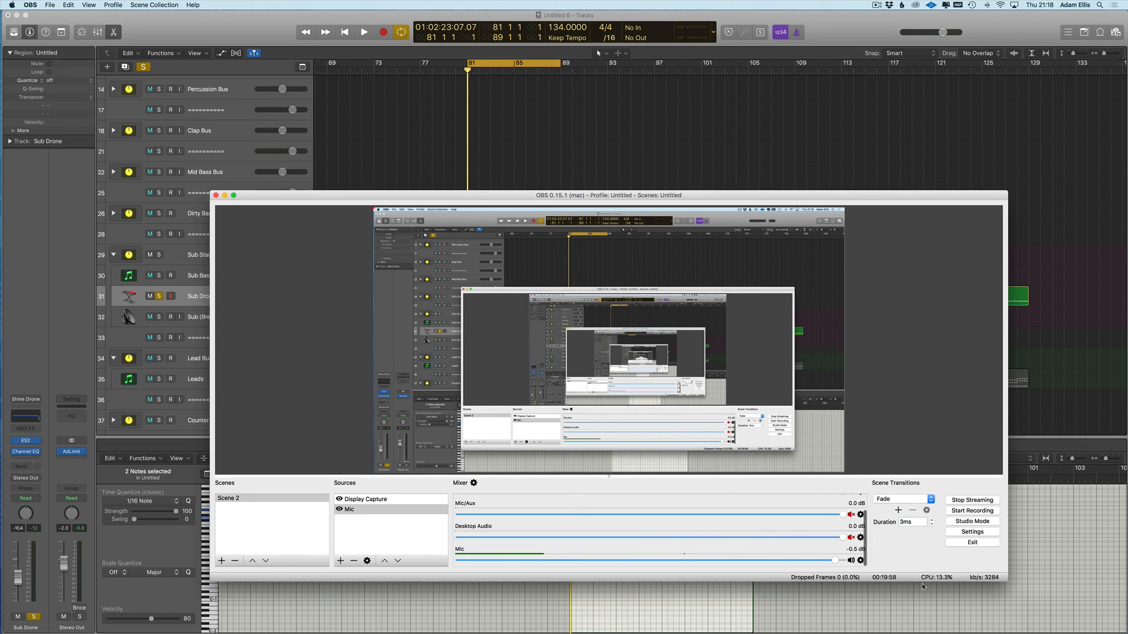
# - Review the Output and Audio settings without changes, then return to Logic Pro X
pyautogui.click(972, 532)
pyautogui.click(447, 297)
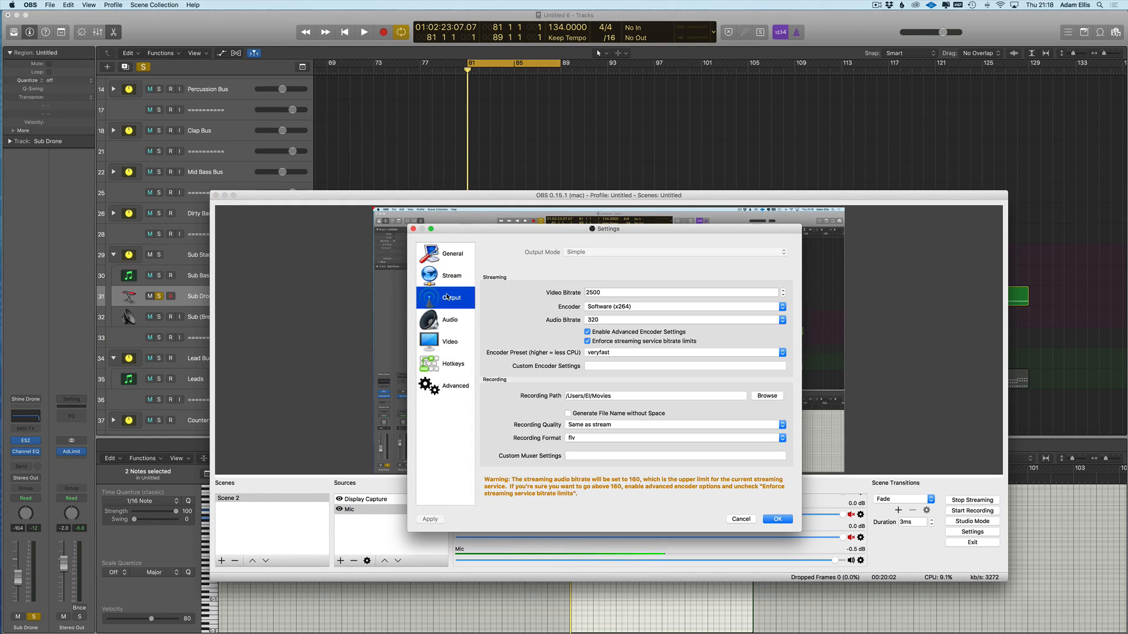
pyautogui.click(446, 320)
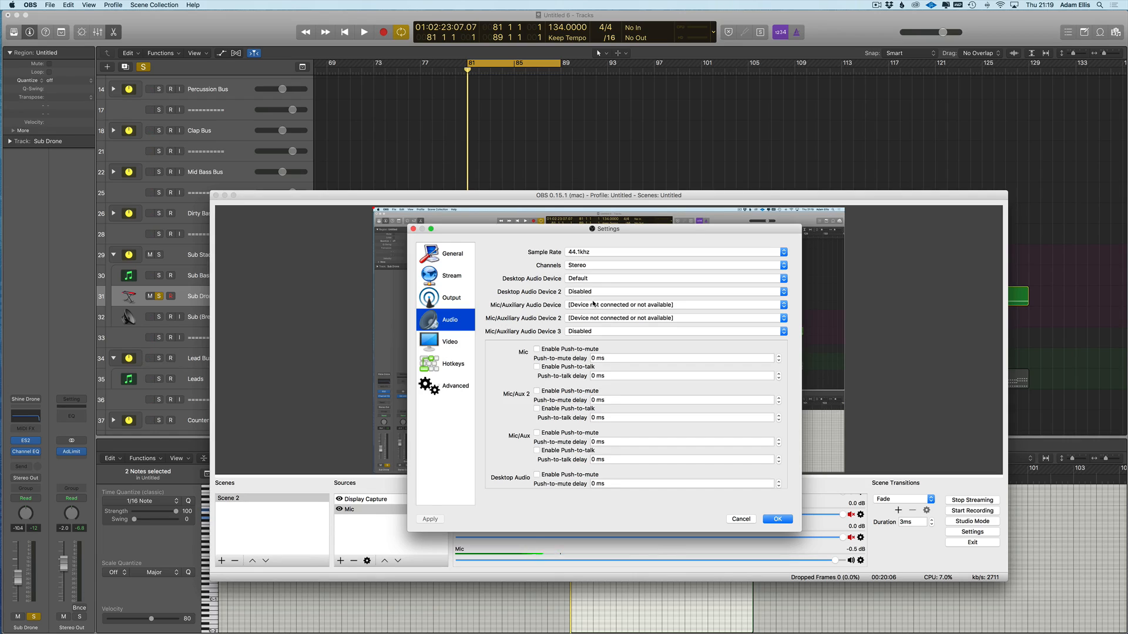
pyautogui.press('Escape')
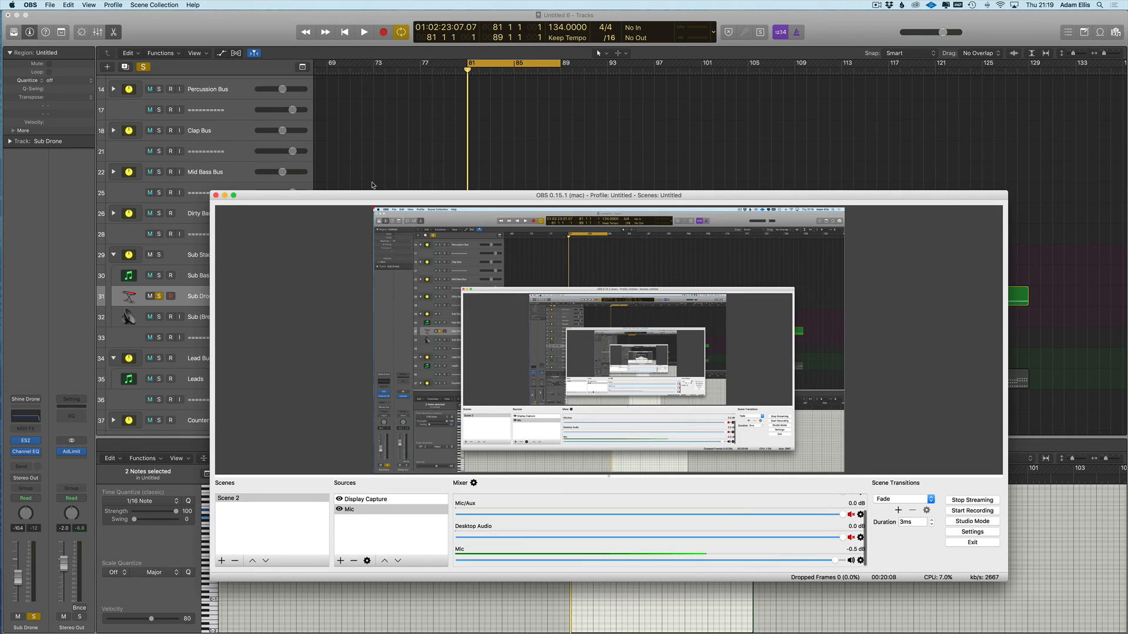
pyautogui.click(366, 166)
# - Close the Piano Roll and drag the cycle range end from bar 89 to bar 97
pyautogui.scroll(4, 367, 168)
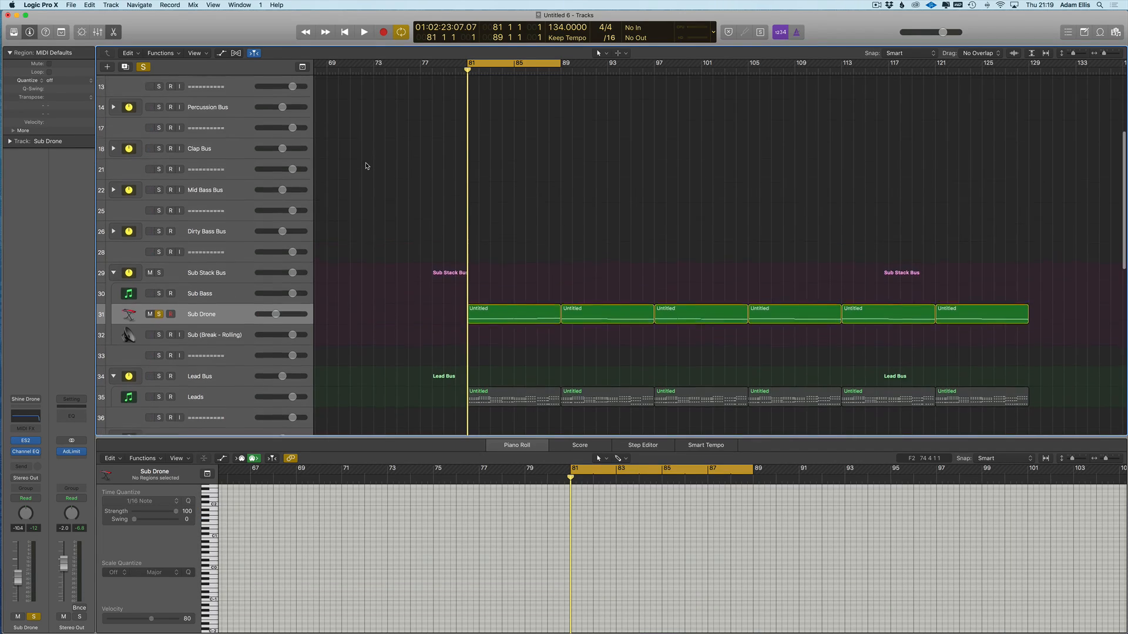
pyautogui.scroll(-12, 465, 188)
pyautogui.scroll(2, 470, 210)
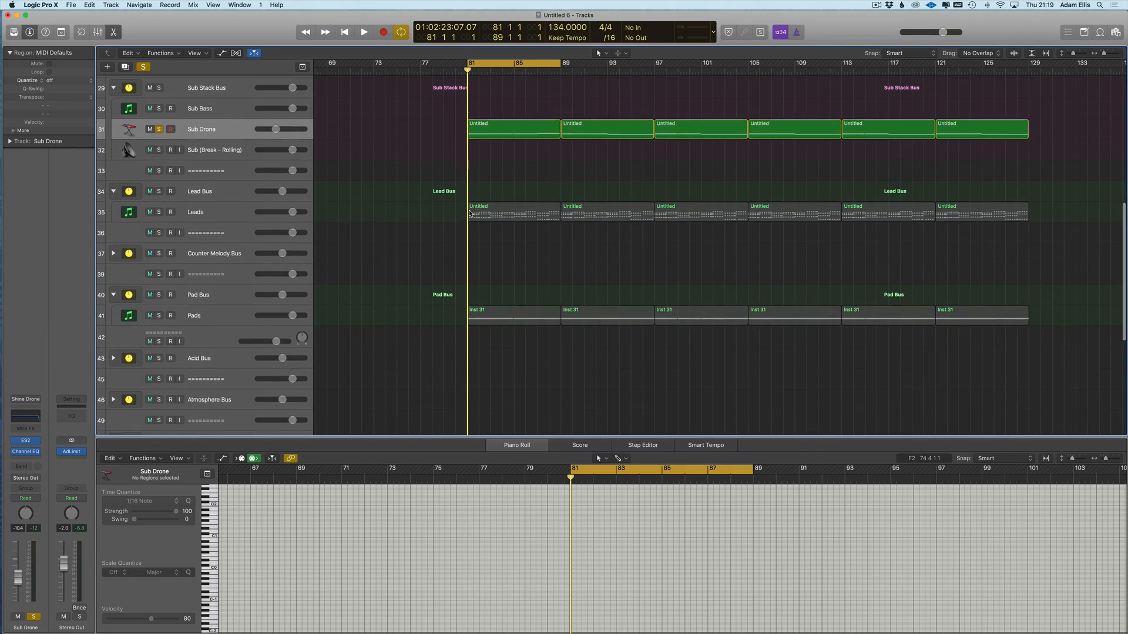
pyautogui.press('e')
pyautogui.scroll(4, 559, 234)
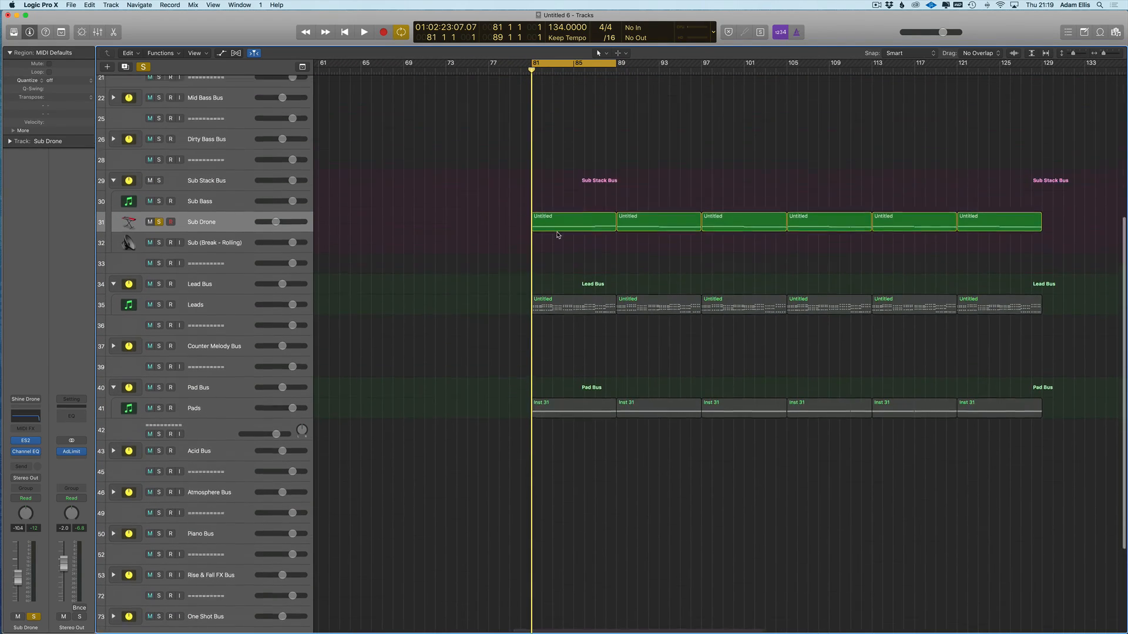
pyautogui.hscroll(1, 620, 106)
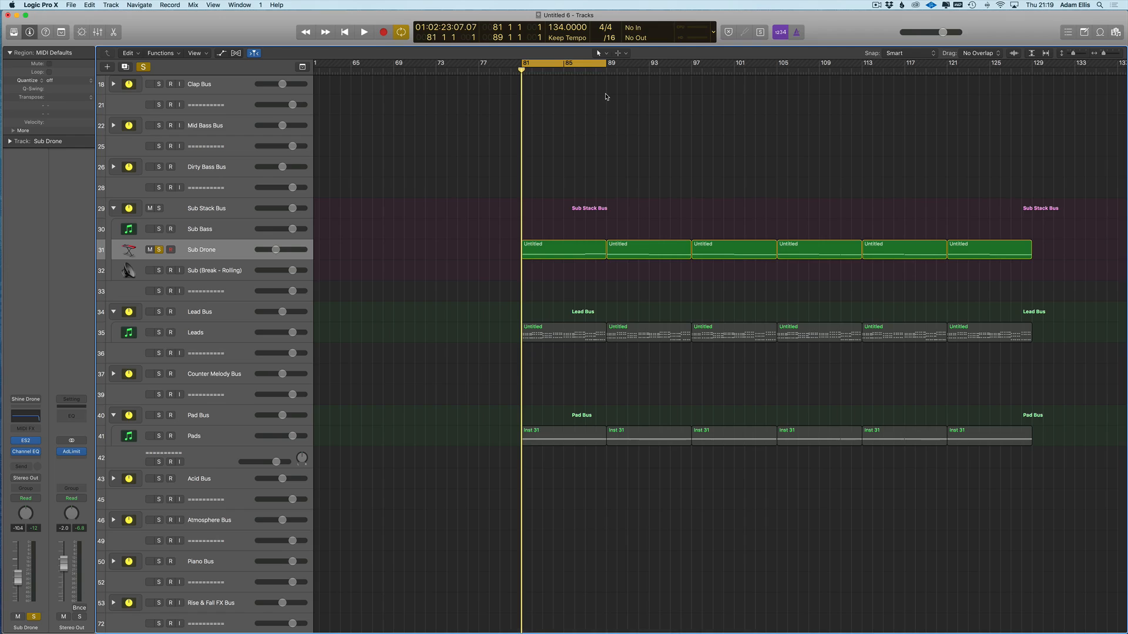
pyautogui.moveTo(606, 64); pyautogui.dragTo(691, 71)
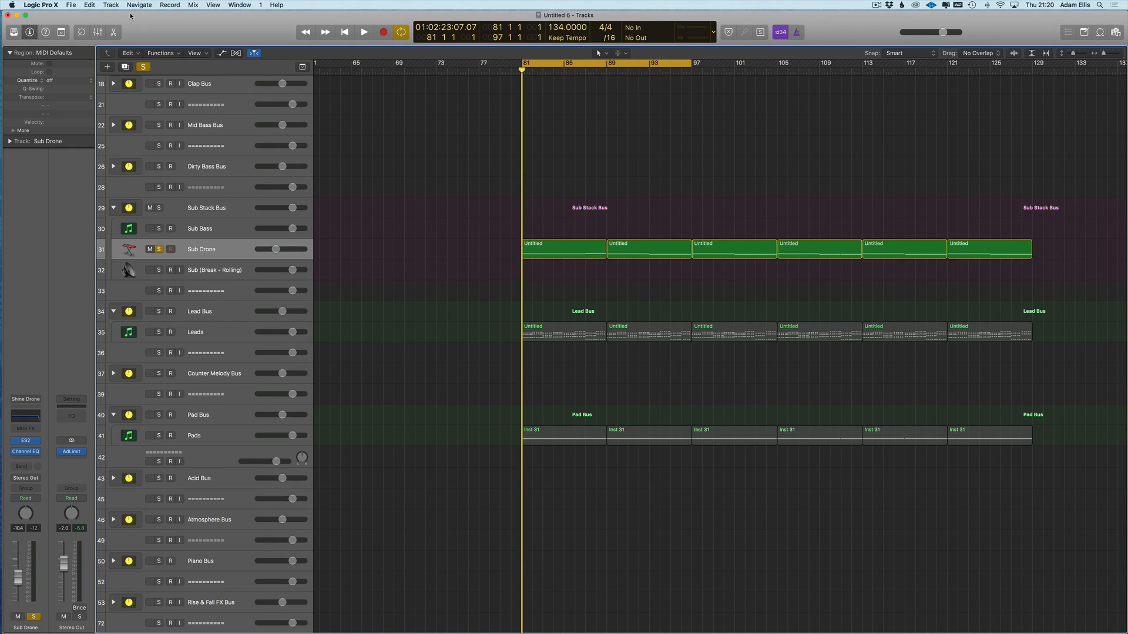
# - Set the master output to about -2.3 dB and marquee-select all six Sub Drone regions
pyautogui.moveTo(63, 564); pyautogui.dragTo(63, 571)
pyautogui.hscroll(-5, 526, 81)
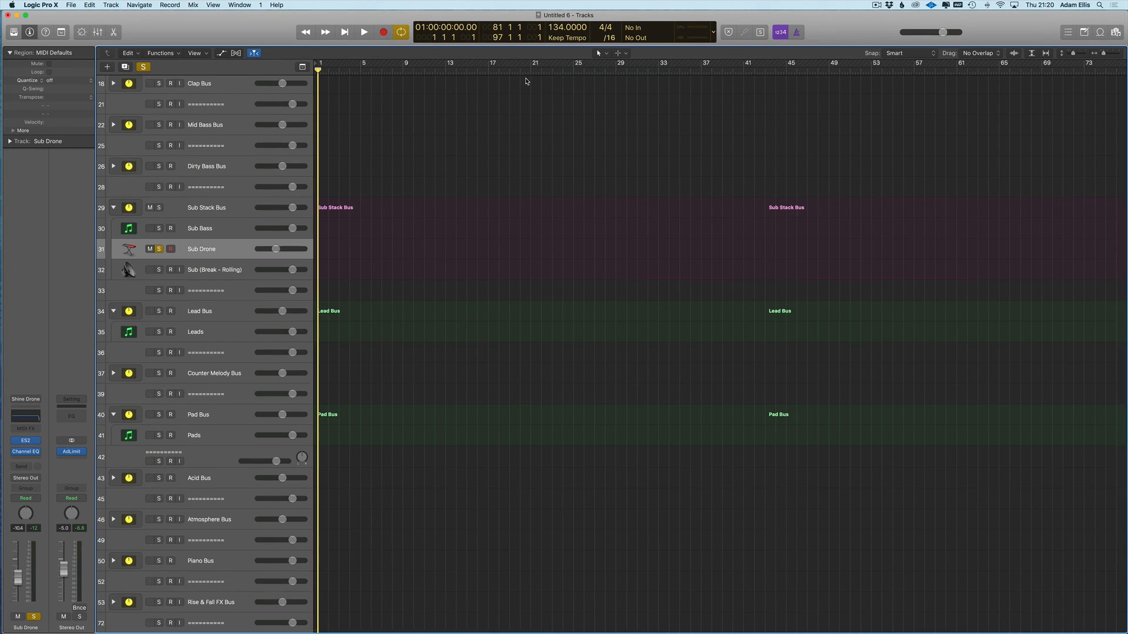
pyautogui.moveTo(64, 570); pyautogui.dragTo(64, 563)
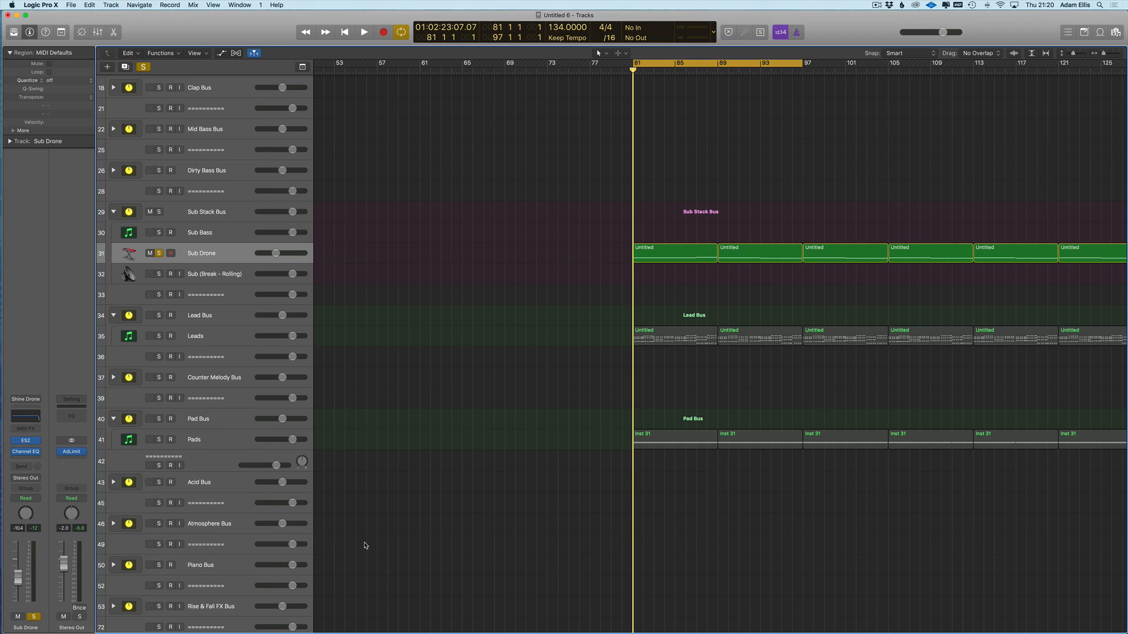
pyautogui.hscroll(5, 364, 545)
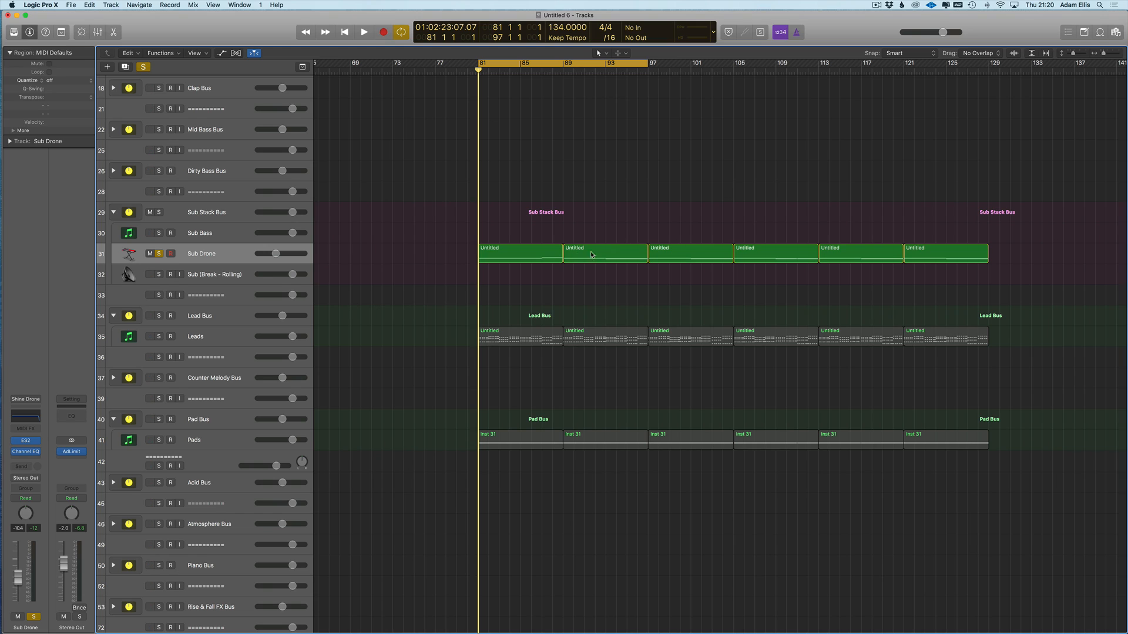
pyautogui.moveTo(1025, 208); pyautogui.dragTo(421, 277)
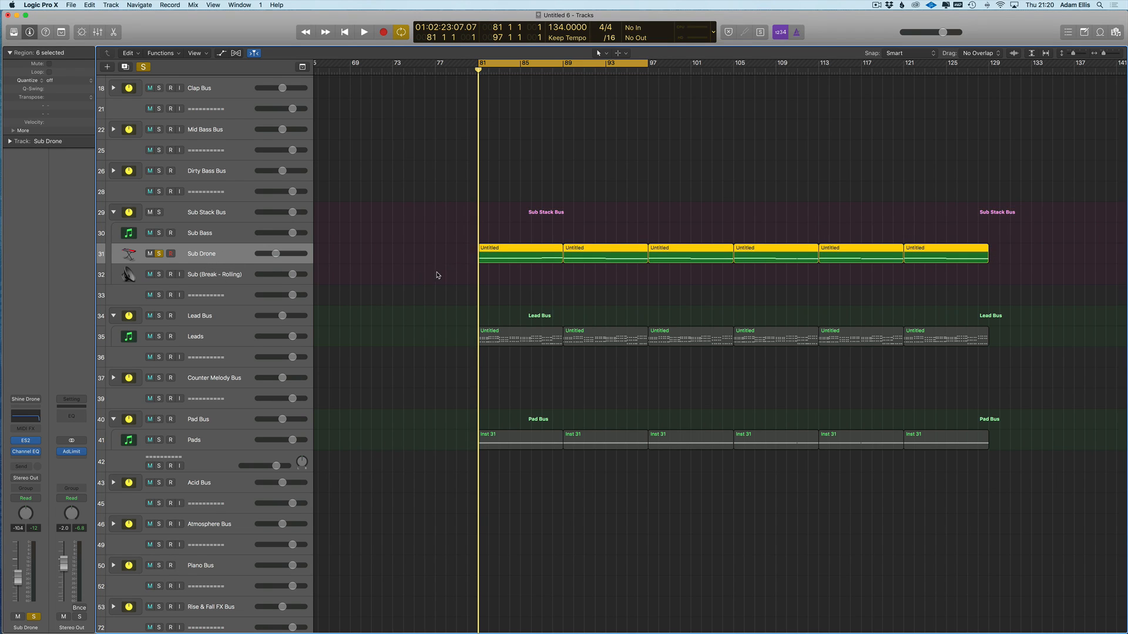
# - Delete Sub Drone regions two through six, keeping only the first region
pyautogui.doubleClick(510, 254)
pyautogui.scroll(-3, 603, 581)
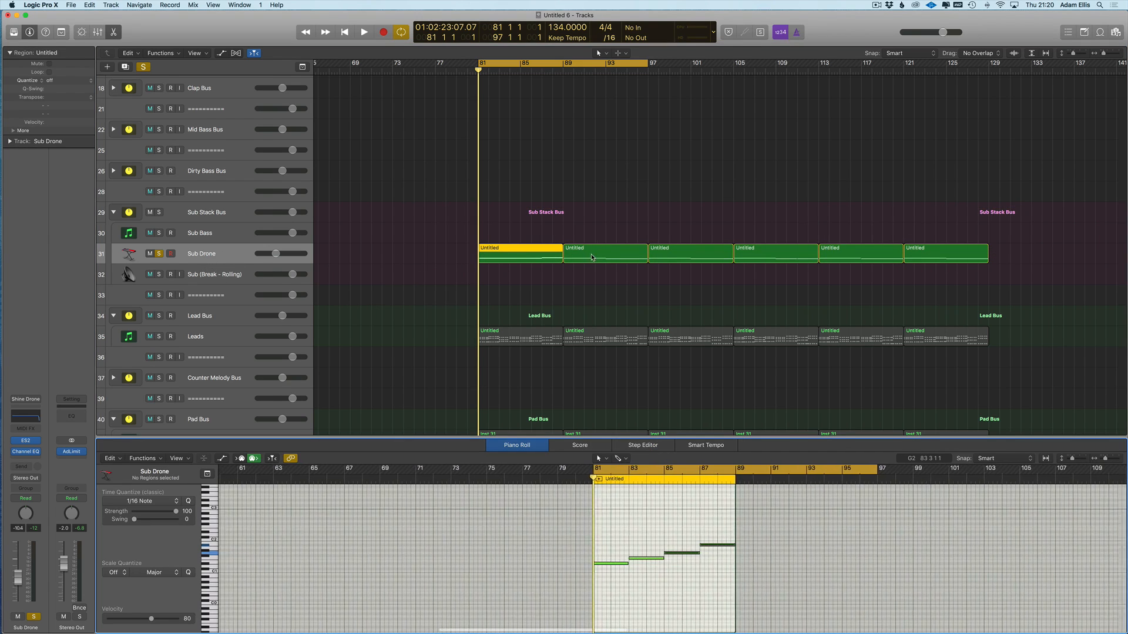
pyautogui.click(593, 259)
pyautogui.moveTo(992, 235); pyautogui.dragTo(576, 272)
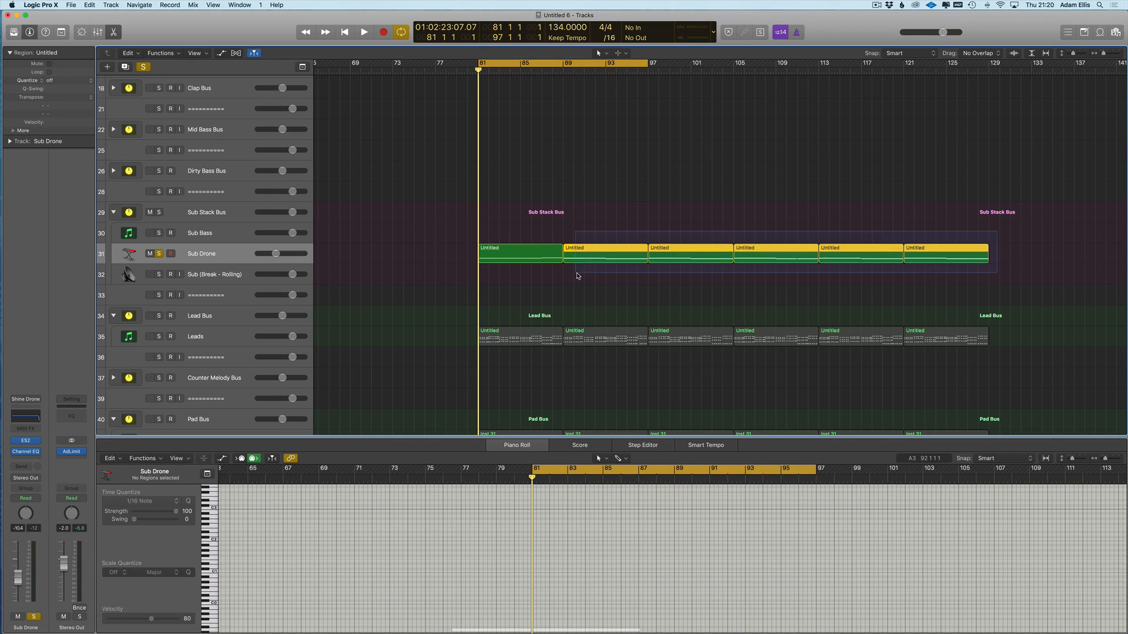
pyautogui.press('Delete')
pyautogui.click(529, 248)
# - Repeat the first Sub Drone region through bar 129 with Cmd+R
pyautogui.scroll(3, 669, 527)
pyautogui.hscroll(3, 634, 532)
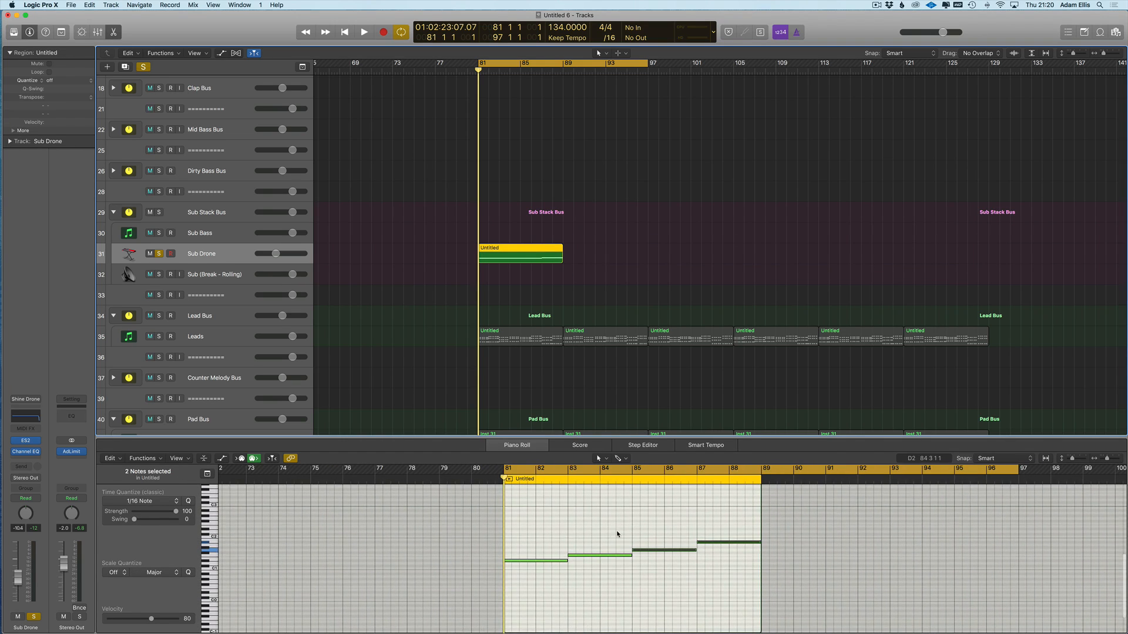
pyautogui.press('super+r')
pyautogui.press('super+r')
pyautogui.press('super+r')
pyautogui.press('super+r')
pyautogui.press('super+r')
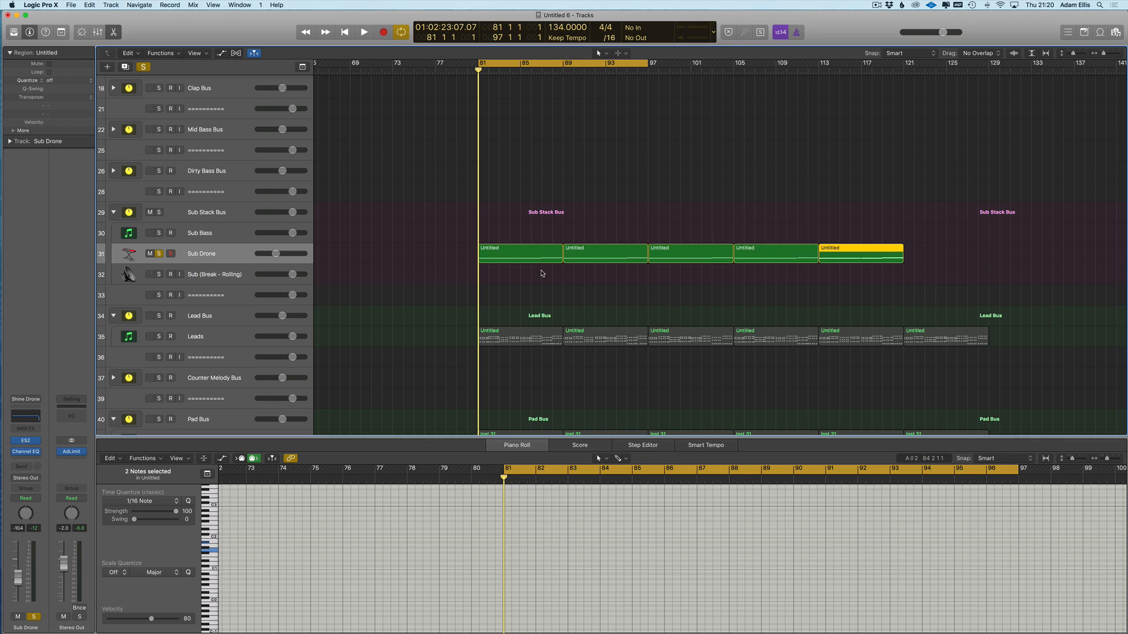
pyautogui.scroll(-3, 404, 282)
pyautogui.hscroll(2, 679, 145)
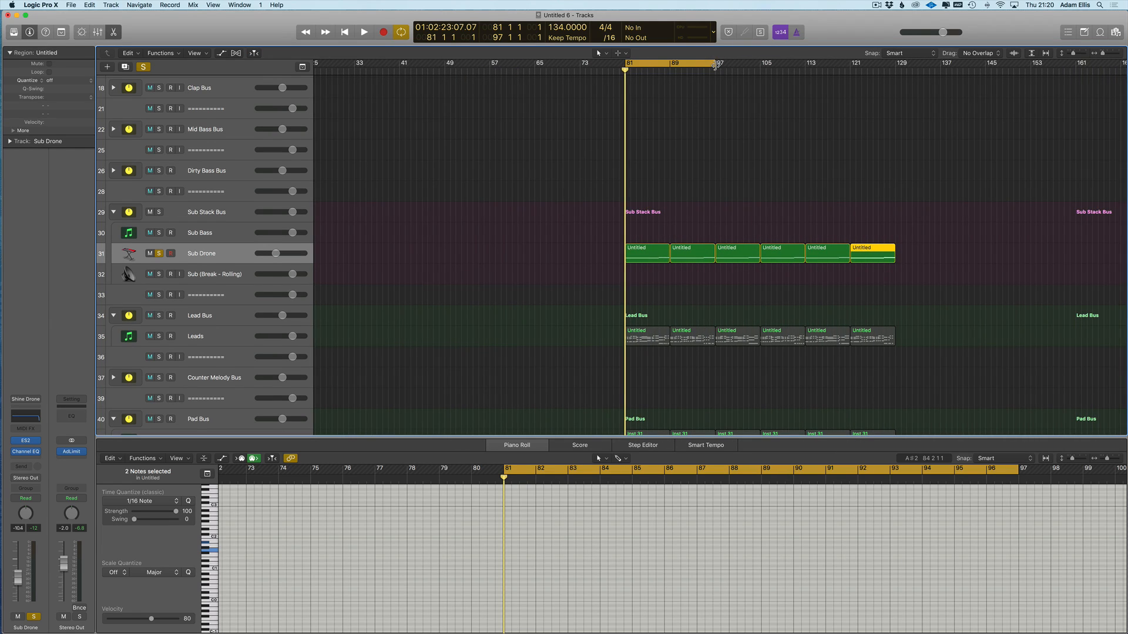
# - Extend the cycle range to end at bar 113
pyautogui.moveTo(715, 70); pyautogui.dragTo(805, 71)
pyautogui.hscroll(3, 491, 249)
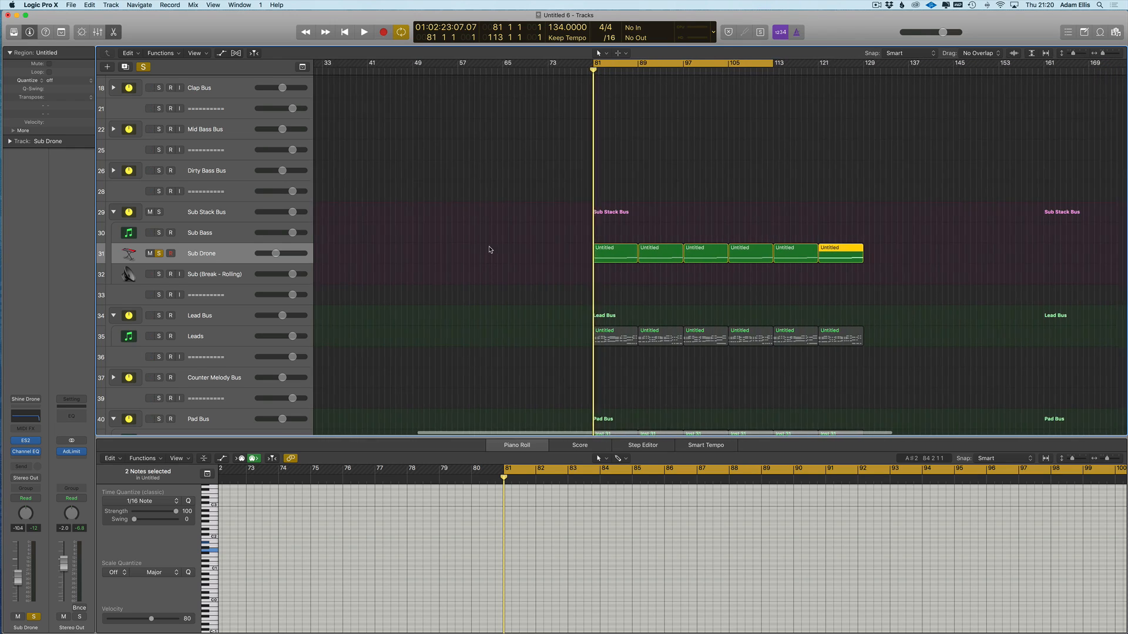
pyautogui.click(491, 249)
pyautogui.hscroll(-8, 492, 250)
pyautogui.hscroll(14, 501, 249)
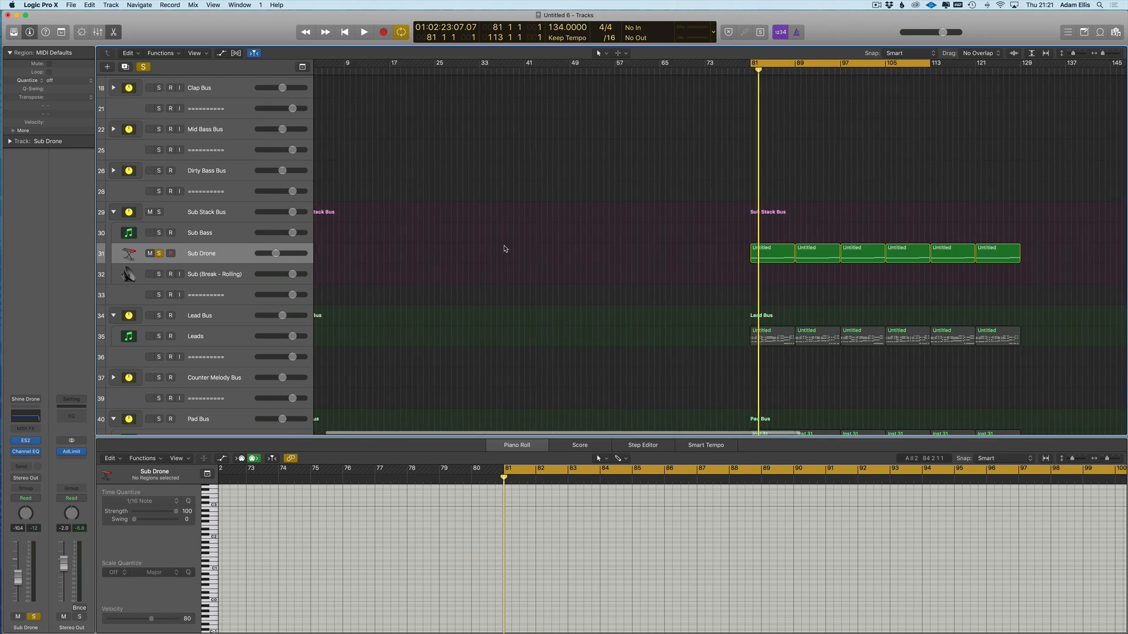
pyautogui.hscroll(-2, 431, 262)
# - Select Sub Drone's four regions inside the cycle and audition the drone from bar 81
pyautogui.click(219, 337)
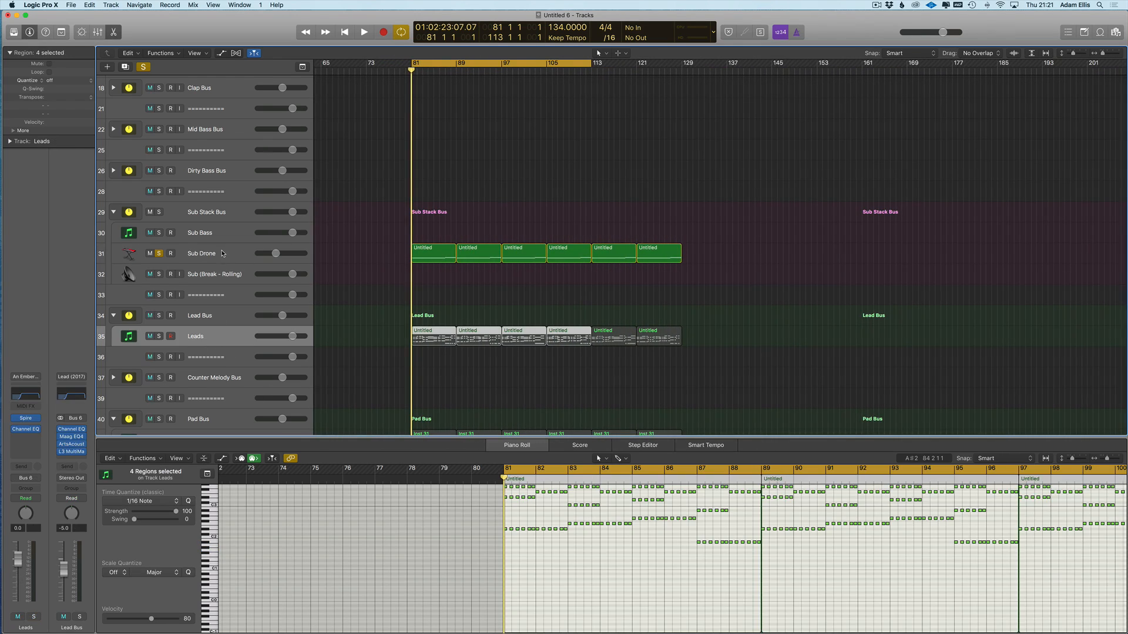
pyautogui.click(222, 254)
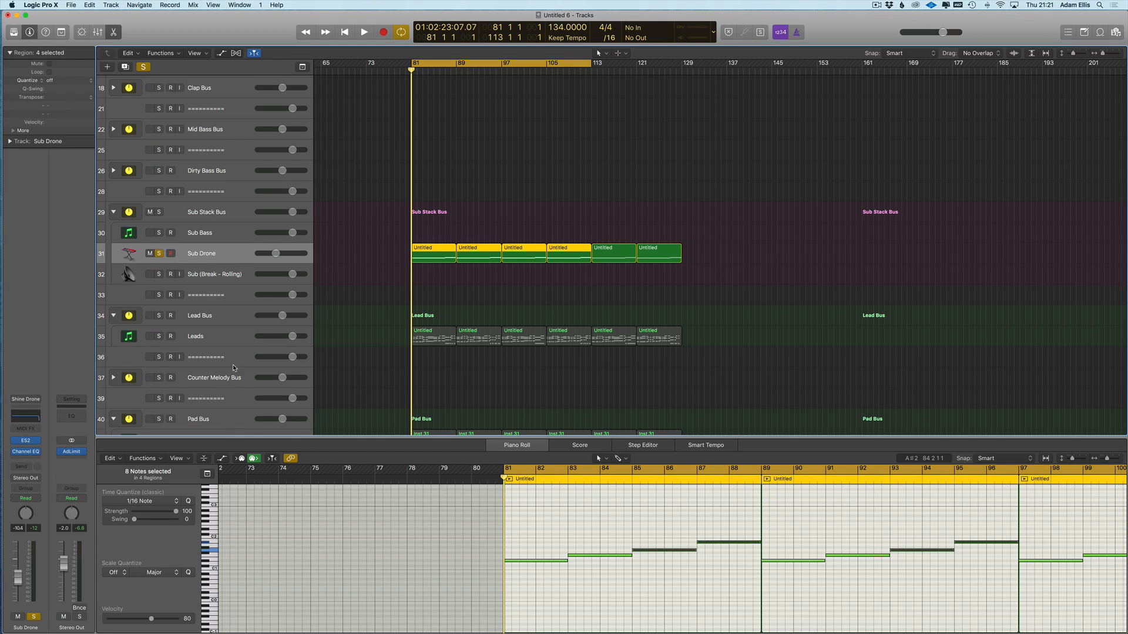
pyautogui.press('space')
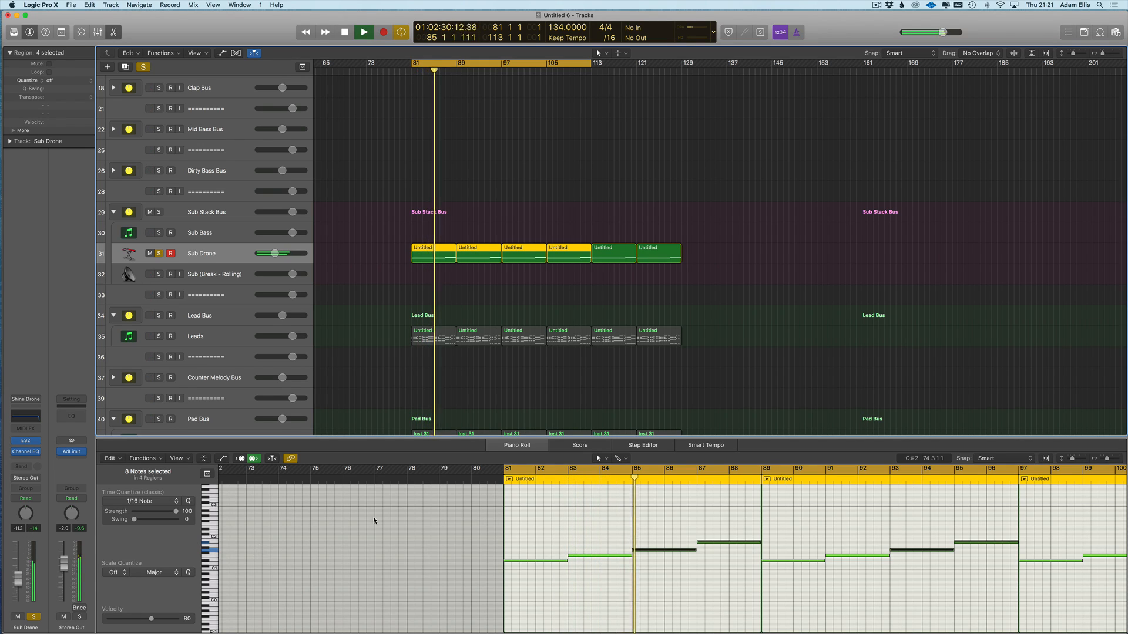
pyautogui.click(359, 330)
# - Stop playback, close the Piano Roll, solo Pads and unsolo Sub Drone
pyautogui.press('space')
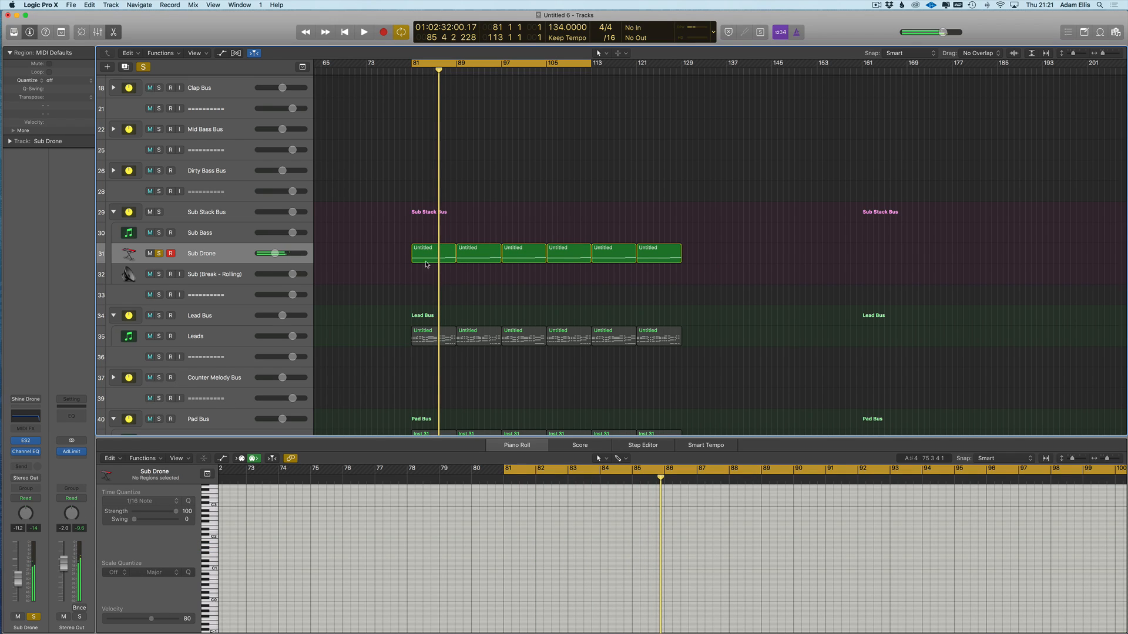
pyautogui.scroll(-3, 346, 292)
pyautogui.press('e')
pyautogui.hscroll(3, 346, 292)
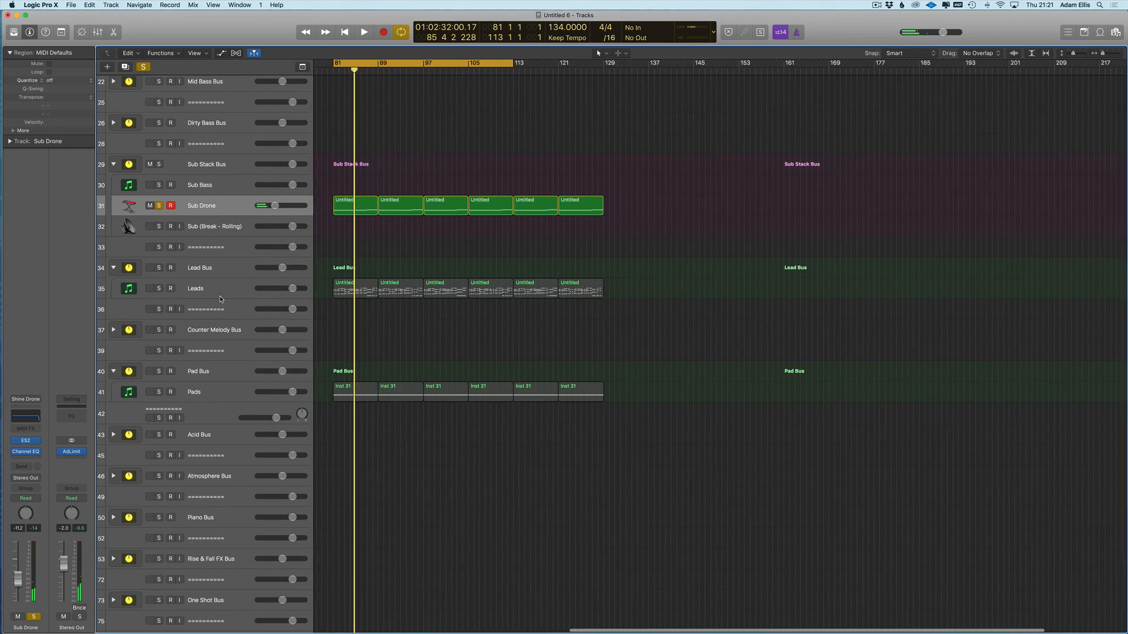
pyautogui.click(159, 393)
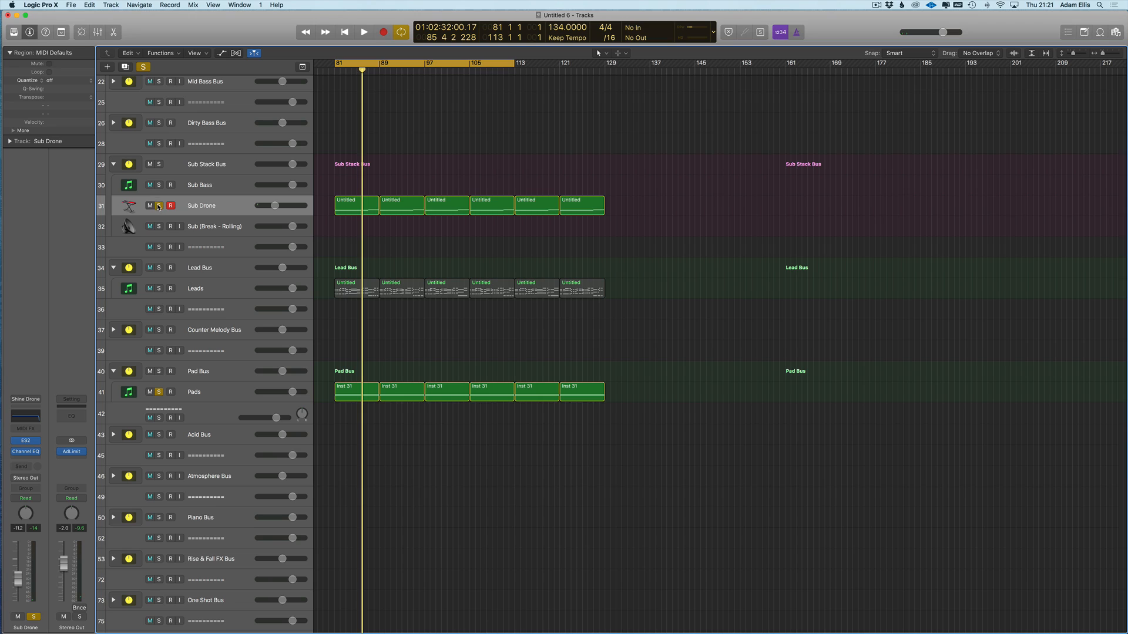
pyautogui.click(159, 206)
pyautogui.click(242, 405)
pyautogui.click(239, 396)
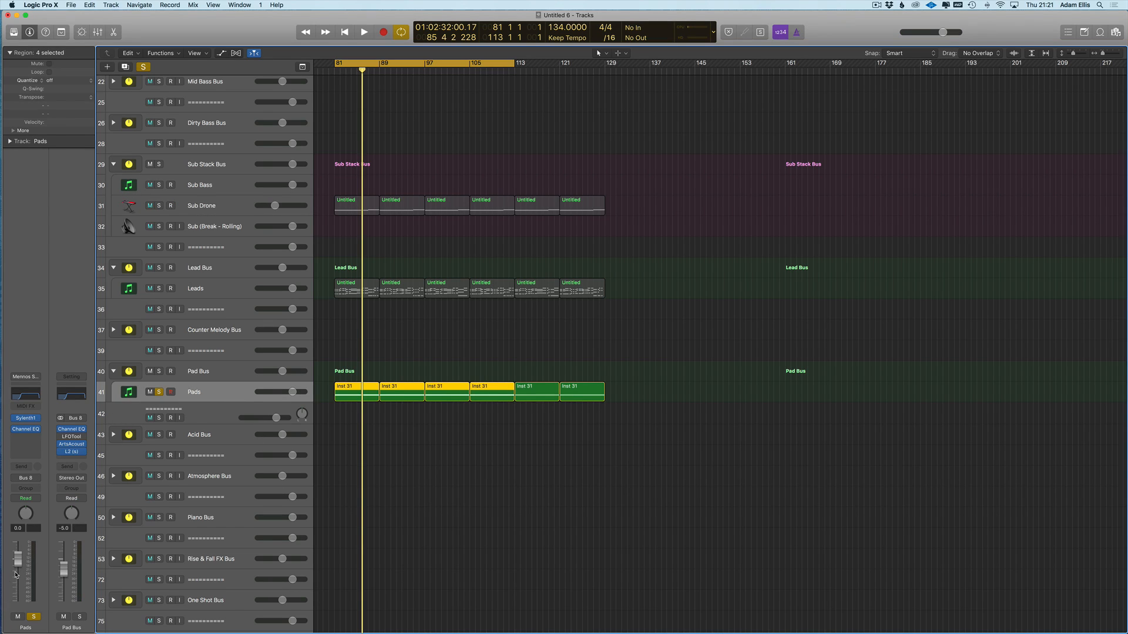
# - Lower the Pads volume to -7.6 dB and adjust the track row height
pyautogui.moveTo(27, 574); pyautogui.dragTo(27, 582)
pyautogui.press('super+Down')
pyautogui.press('super+Down')
pyautogui.hscroll(-3, 425, 486)
pyautogui.press('super+Down')
pyautogui.press('super+Up')
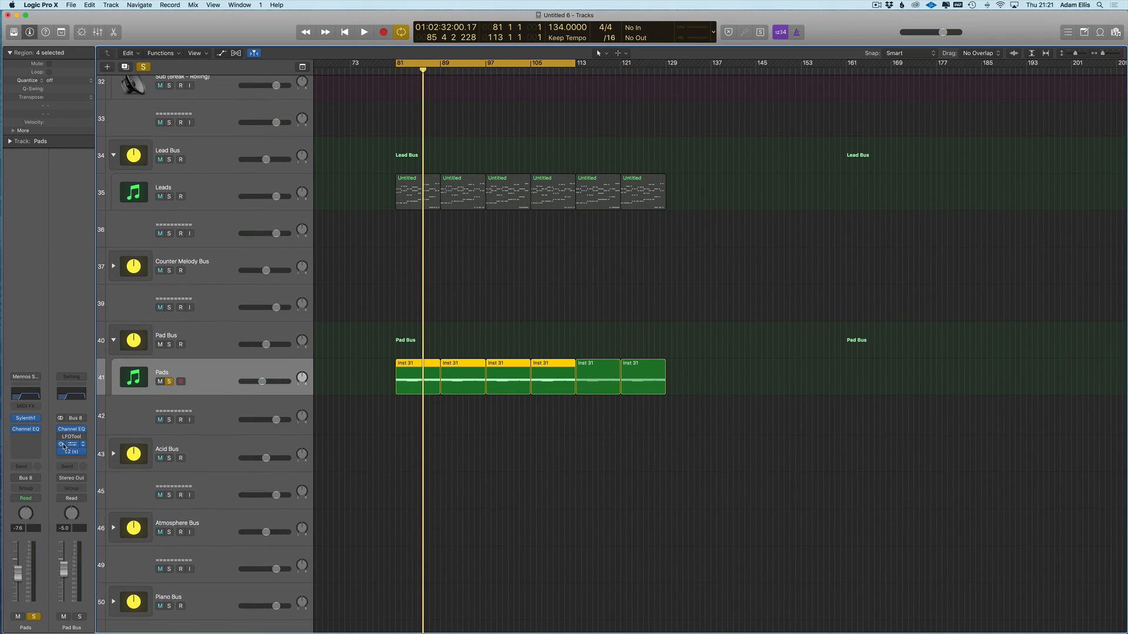
# - Audition the pads from bar 81 with the pad and sub plug-in windows showing
pyautogui.press('v')
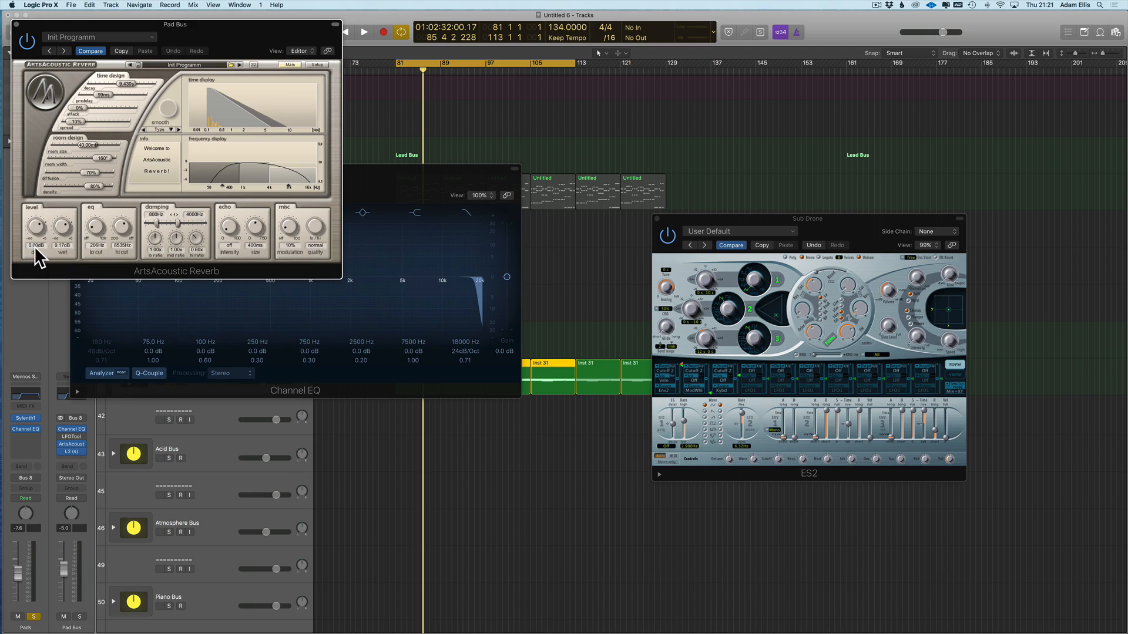
pyautogui.press('space')
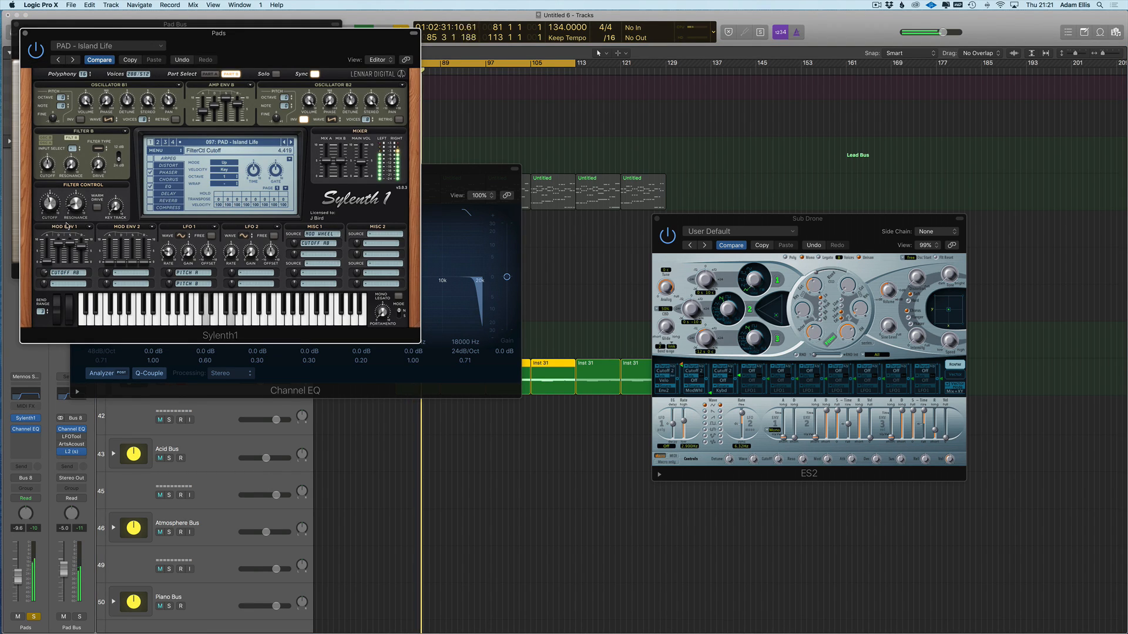
pyautogui.press('v')
pyautogui.scroll(3, 459, 253)
pyautogui.scroll(10, 453, 260)
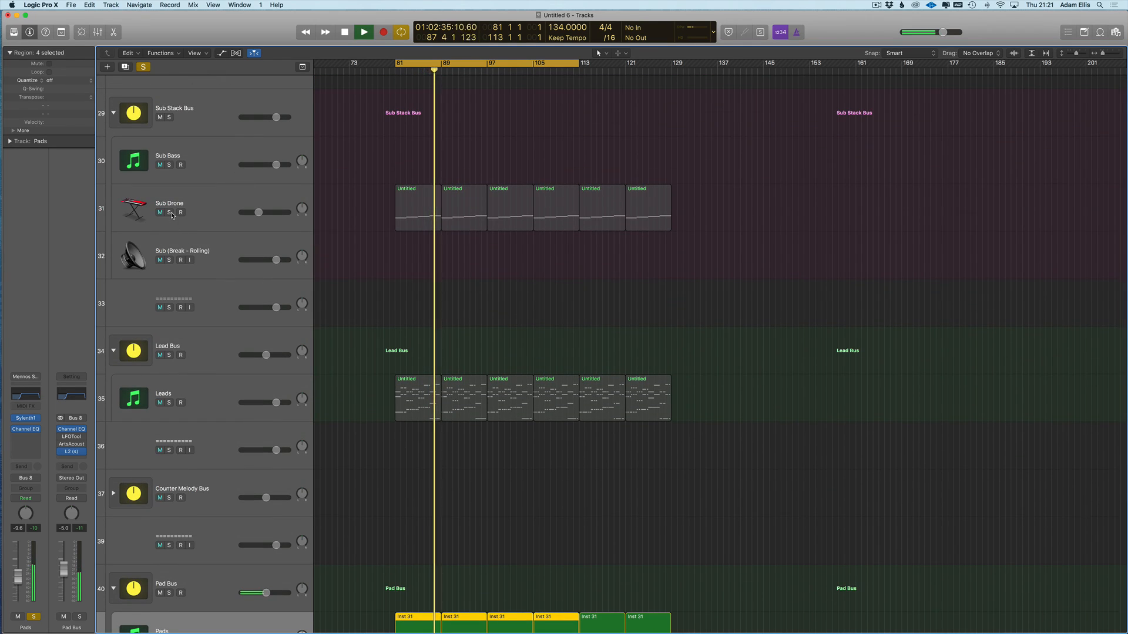
# - Solo Sub Drone alongside Pads and shorten the cycle to end at bar 97
pyautogui.click(169, 212)
pyautogui.moveTo(580, 65); pyautogui.dragTo(487, 73)
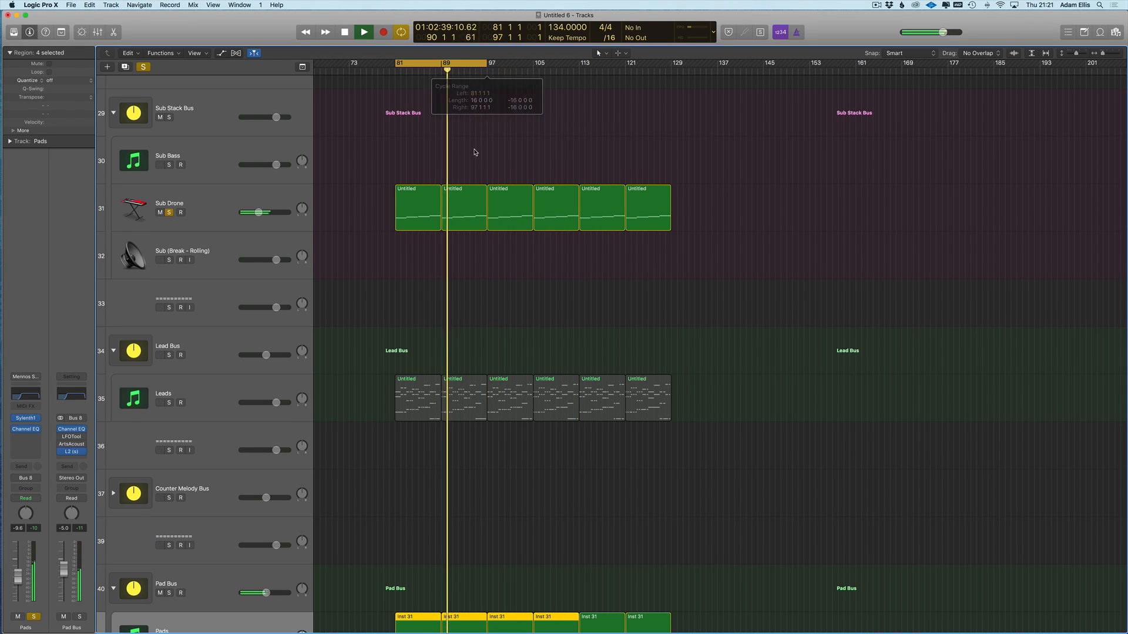
pyautogui.scroll(-3, 423, 383)
# - Raise the Sylenth1 pad synth's filter cutoff
pyautogui.press('v')
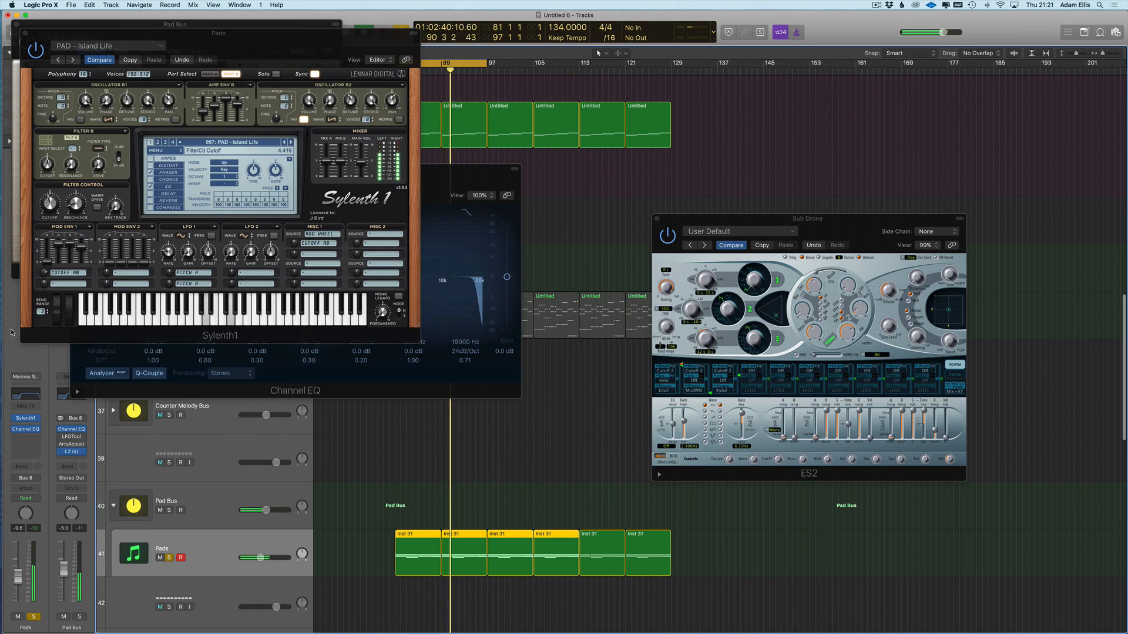
pyautogui.click(51, 212)
pyautogui.moveTo(50, 204); pyautogui.dragTo(51, 185)
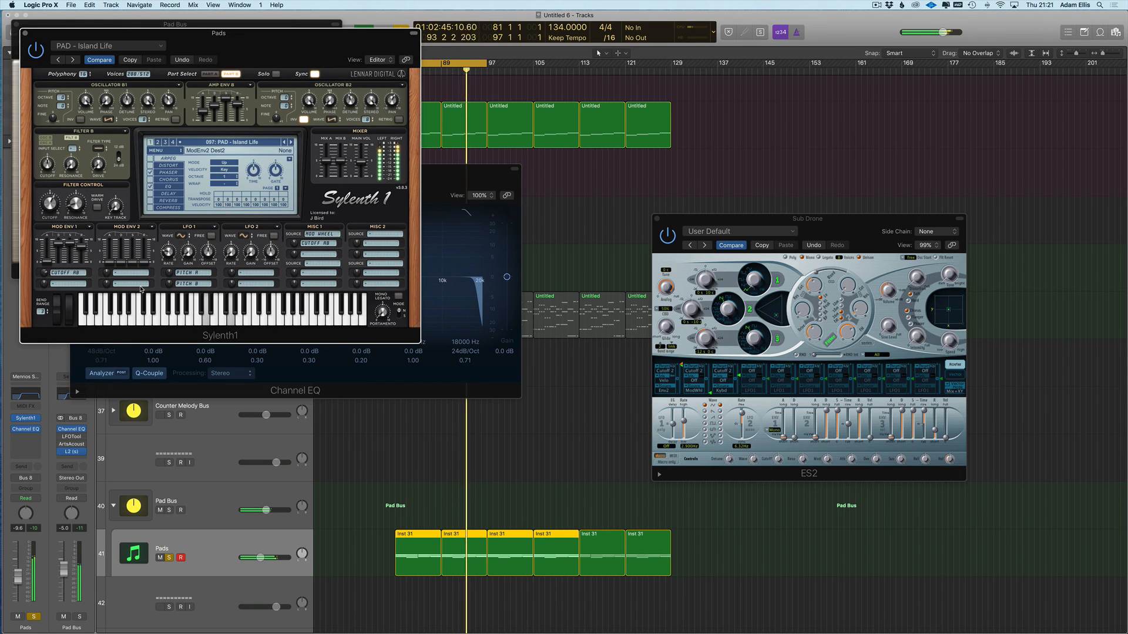
pyautogui.press('v')
# - Stop playback, clear all solos, and solo the Leads track
pyautogui.scroll(-2, 404, 295)
pyautogui.scroll(-2, 405, 295)
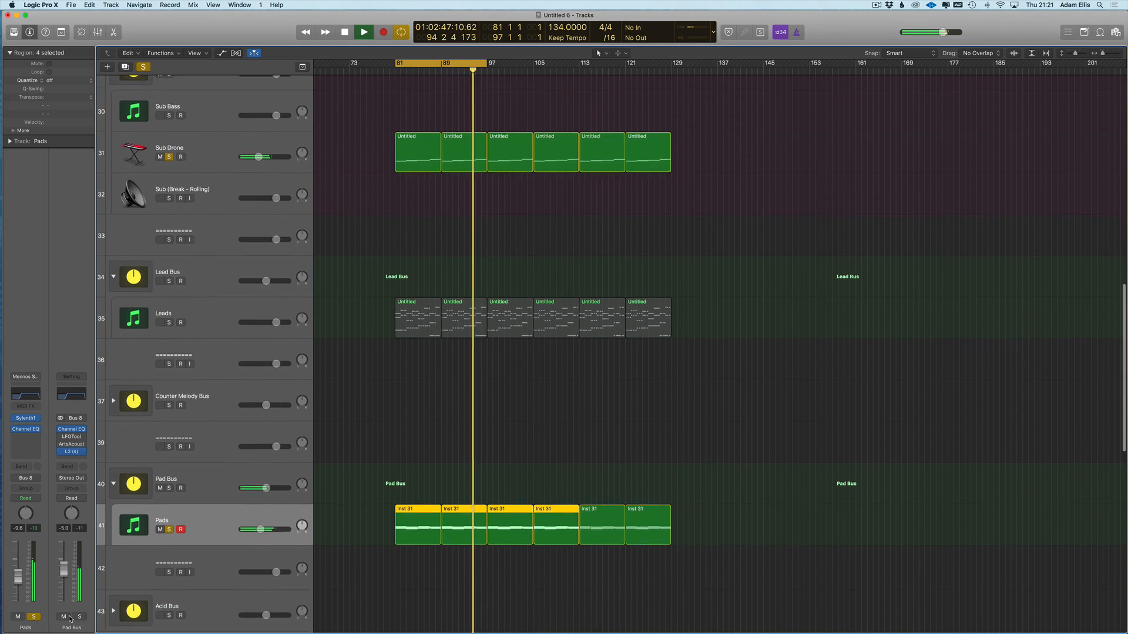
pyautogui.press('space')
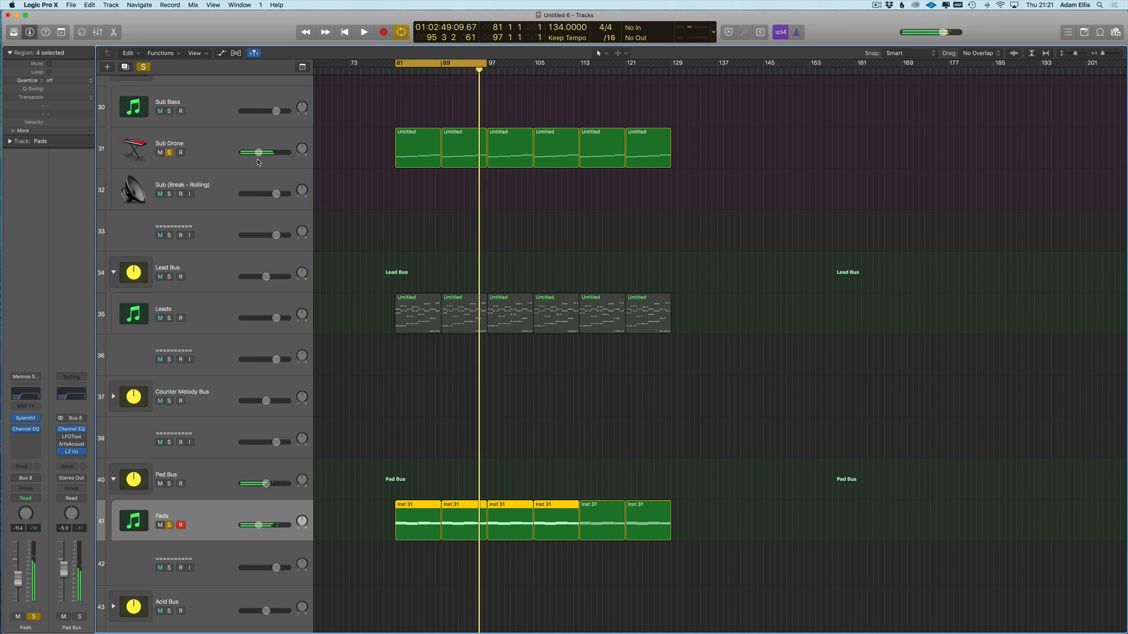
pyautogui.click(142, 67)
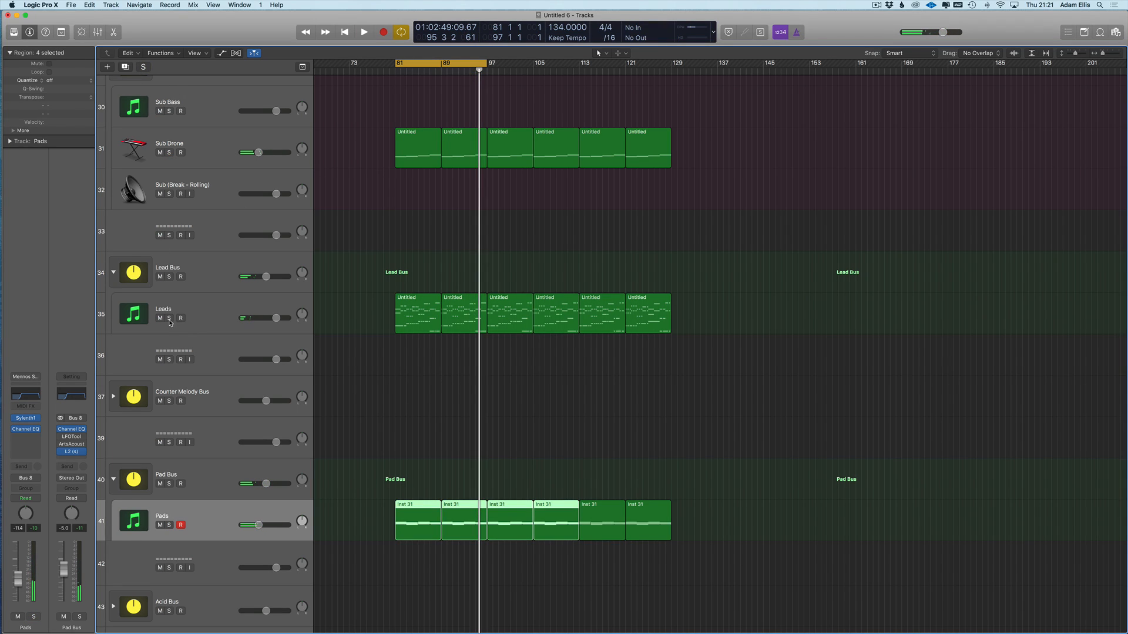
pyautogui.click(169, 317)
pyautogui.hscroll(2, 411, 317)
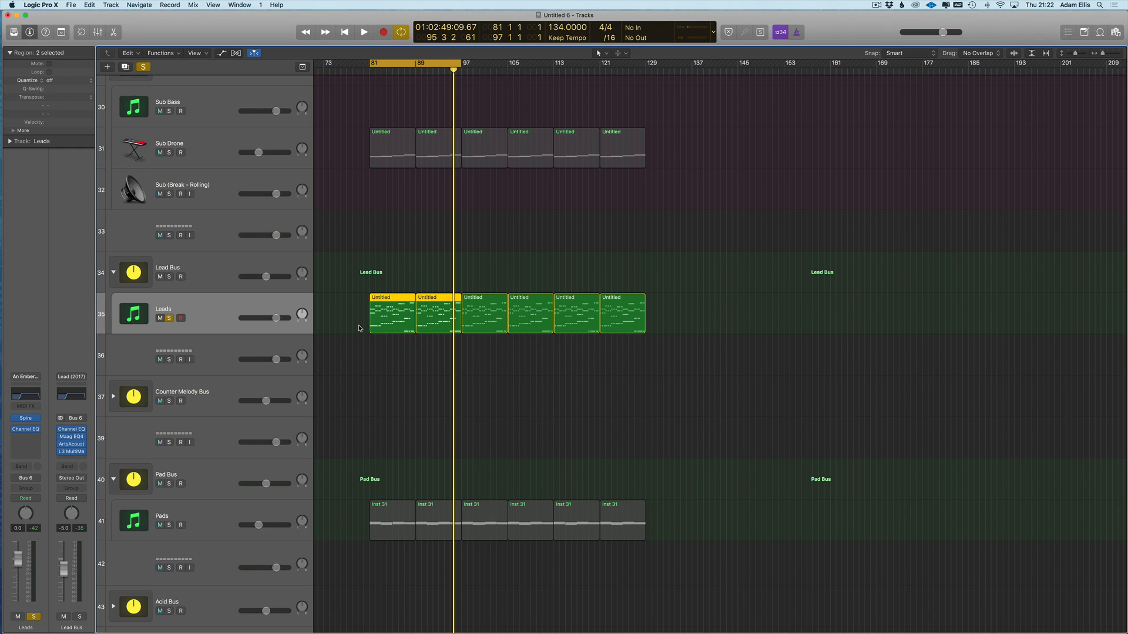
# - Lower the Leads volume to -4.3 dB and audition its Spire lead from the cycle start
pyautogui.press('Return')
pyautogui.press('super+Right')
pyautogui.scroll(1, 100, 426)
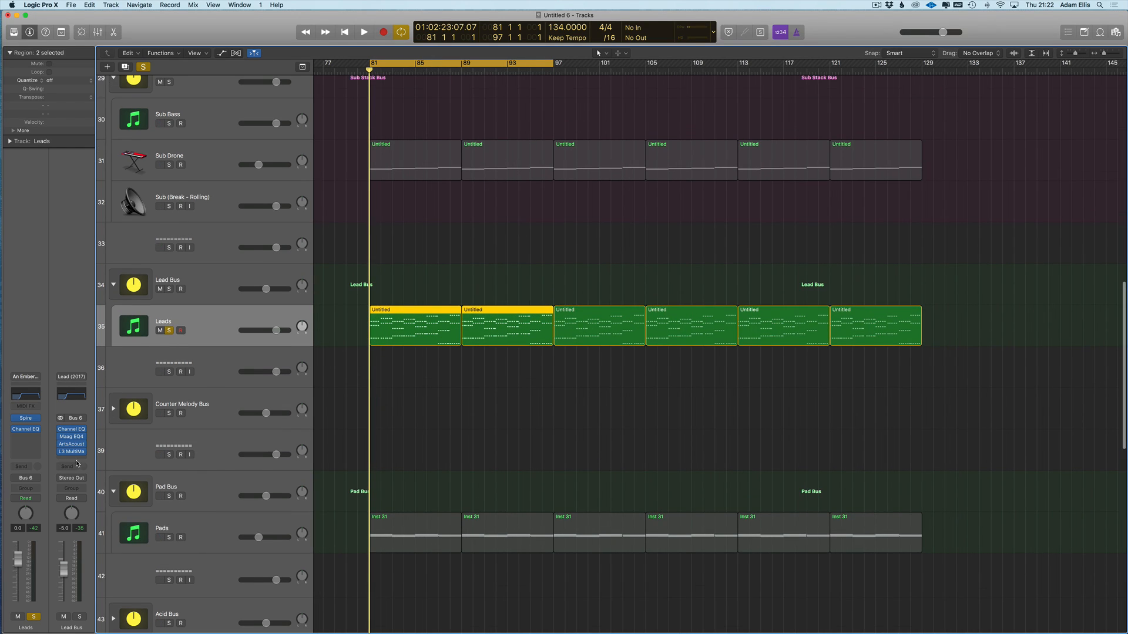
pyautogui.moveTo(18, 559); pyautogui.dragTo(17, 567)
pyautogui.click(26, 419)
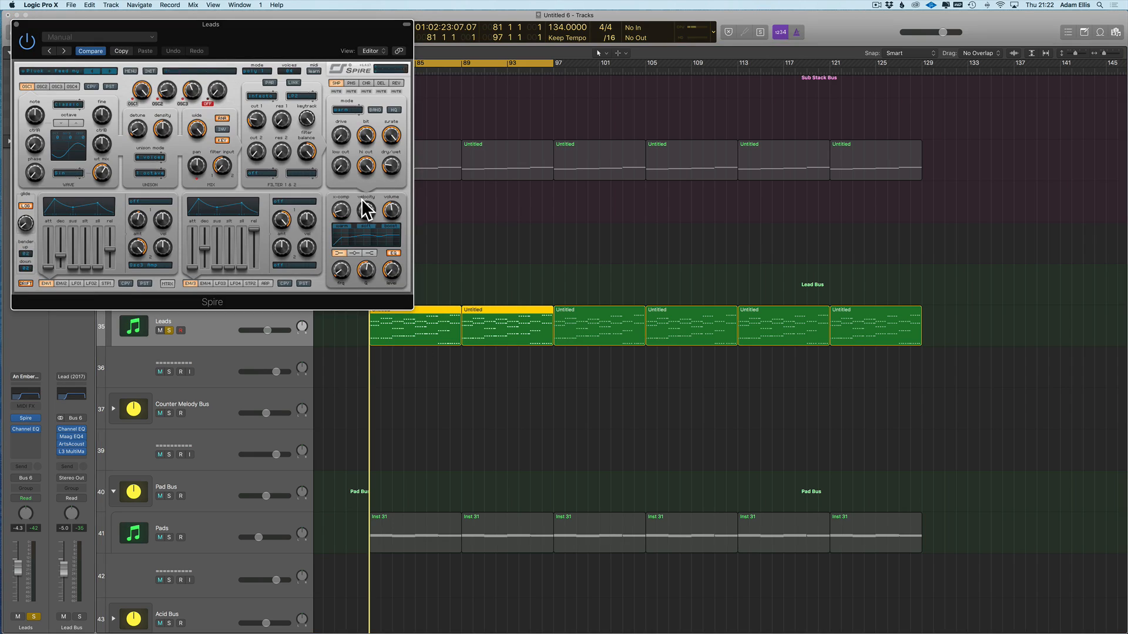
pyautogui.press('space')
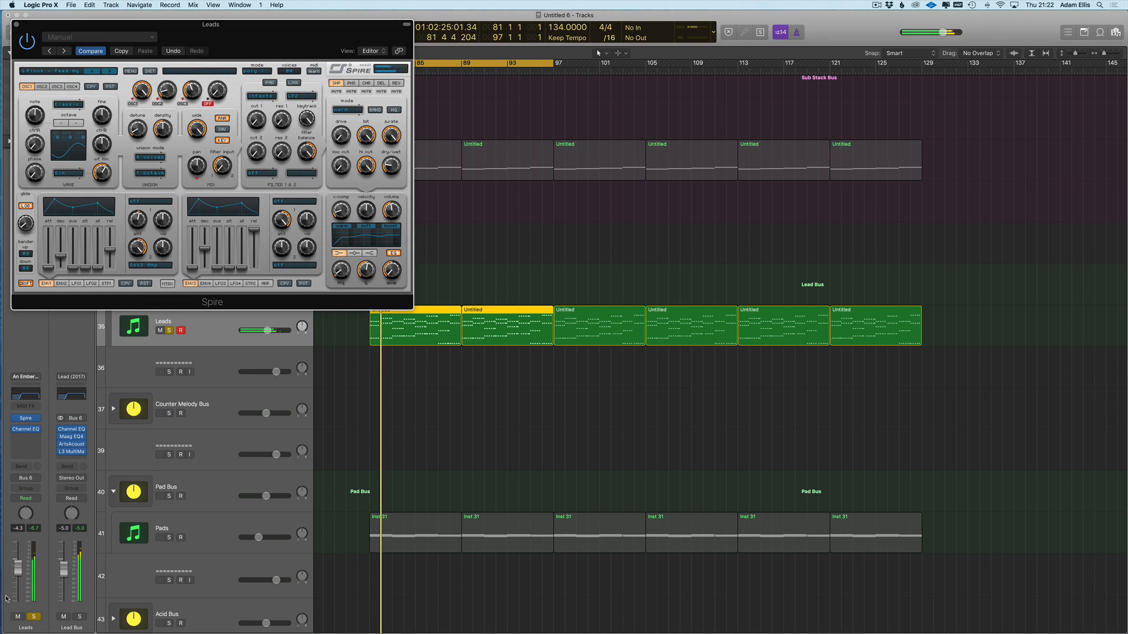
pyautogui.click(239, 137)
pyautogui.press('super+w')
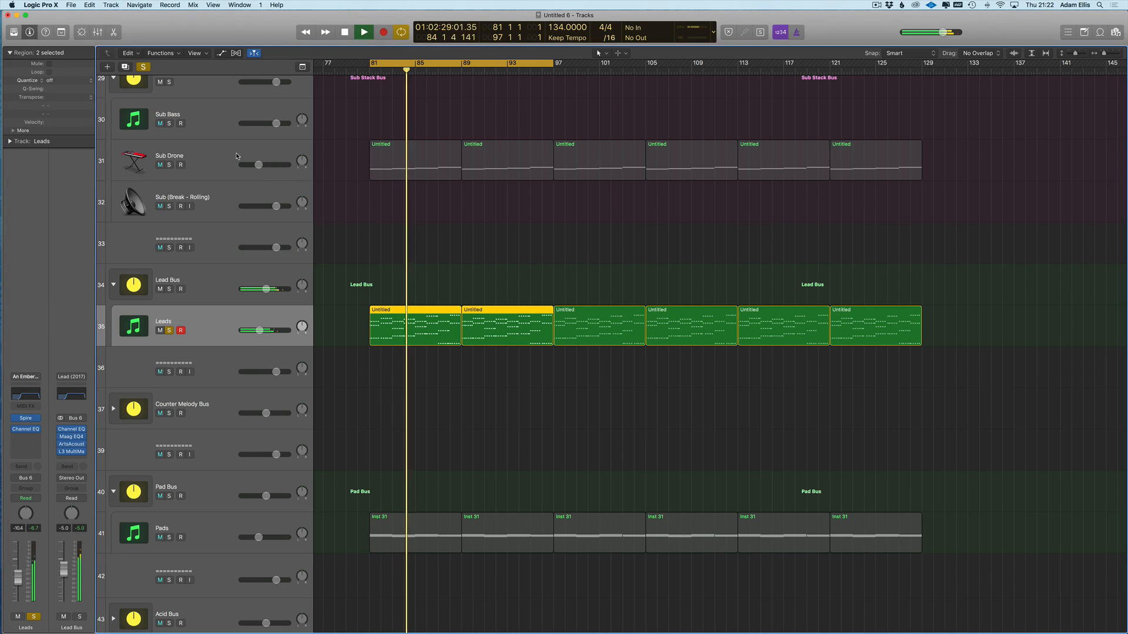
# - Solo Sub Drone and lower the Lead Bus level to -10.0 dB
pyautogui.click(224, 156)
pyautogui.press('s')
pyautogui.click(204, 325)
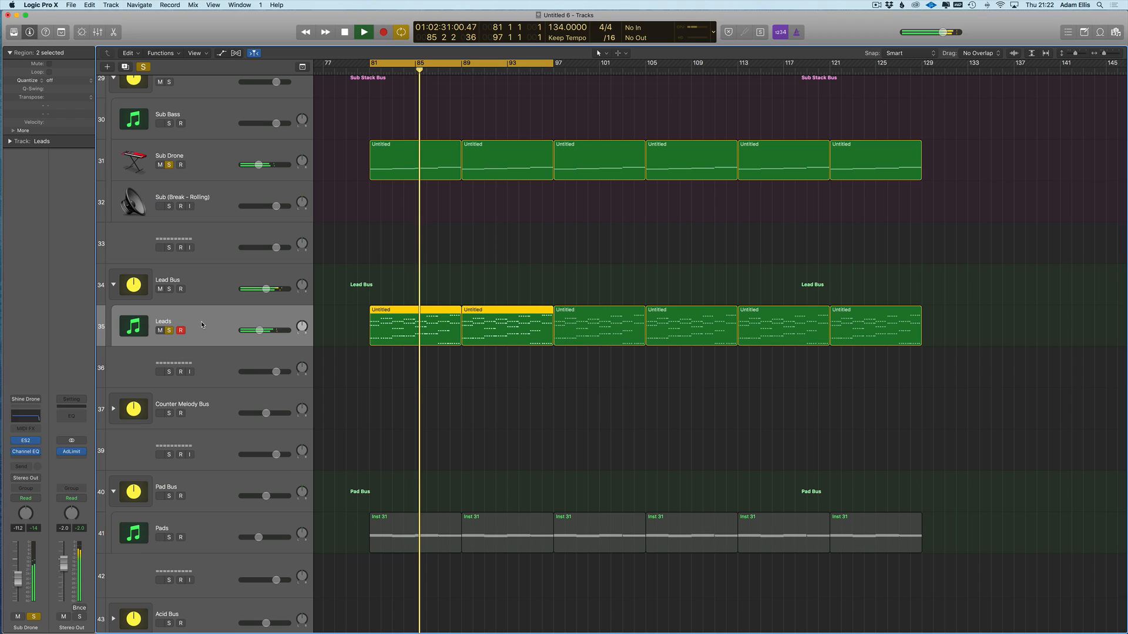
pyautogui.press('v')
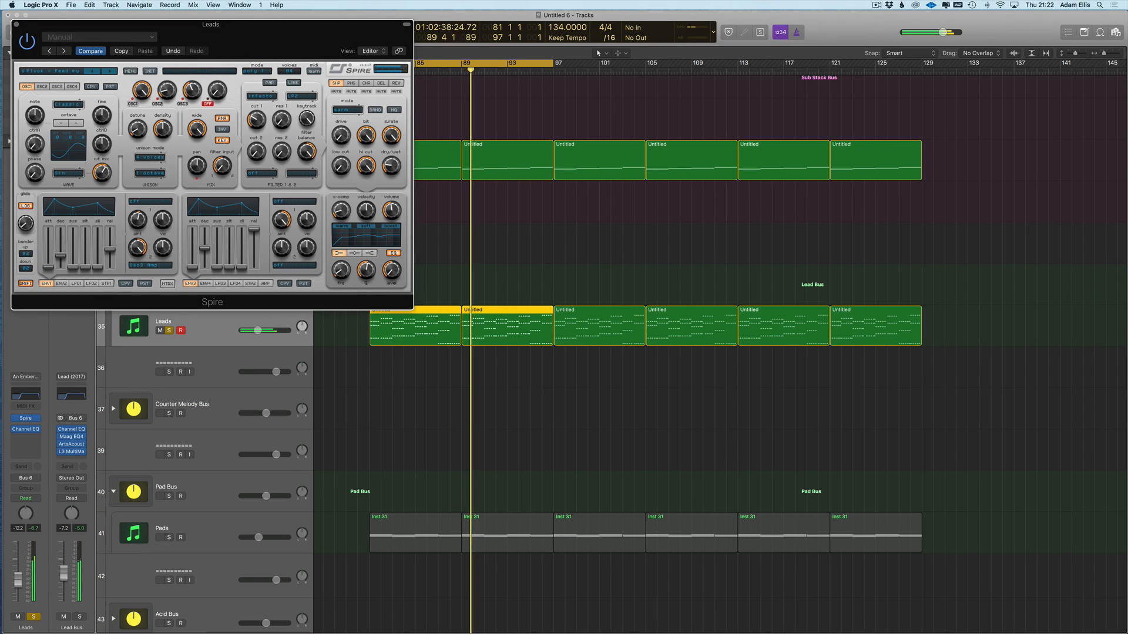
pyautogui.moveTo(63, 583); pyautogui.dragTo(62, 585)
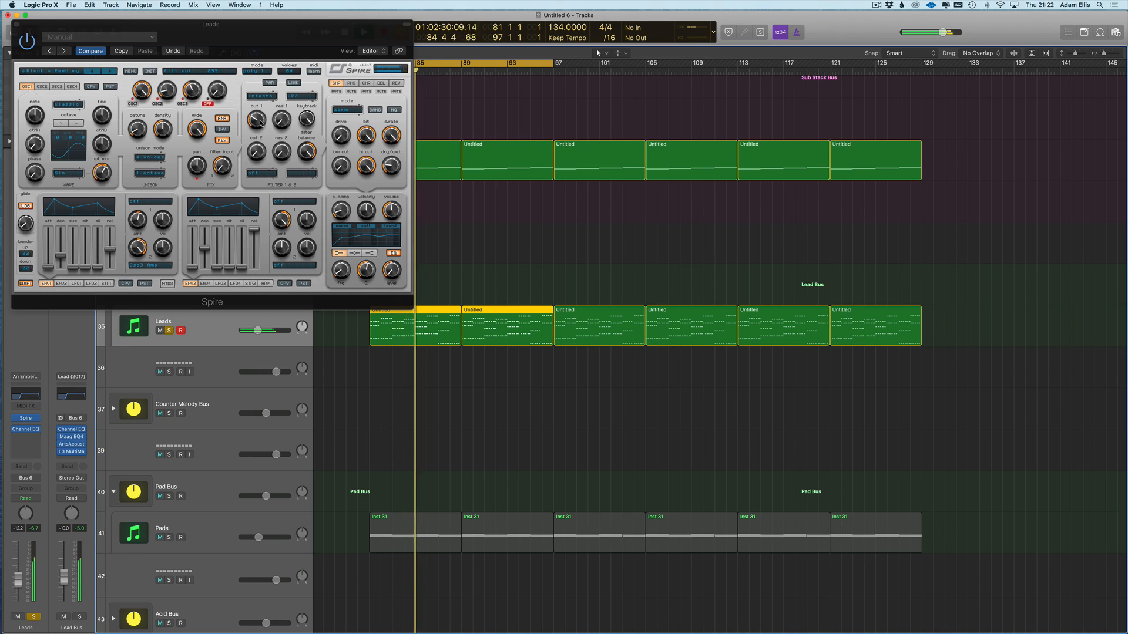
pyautogui.press('super+w')
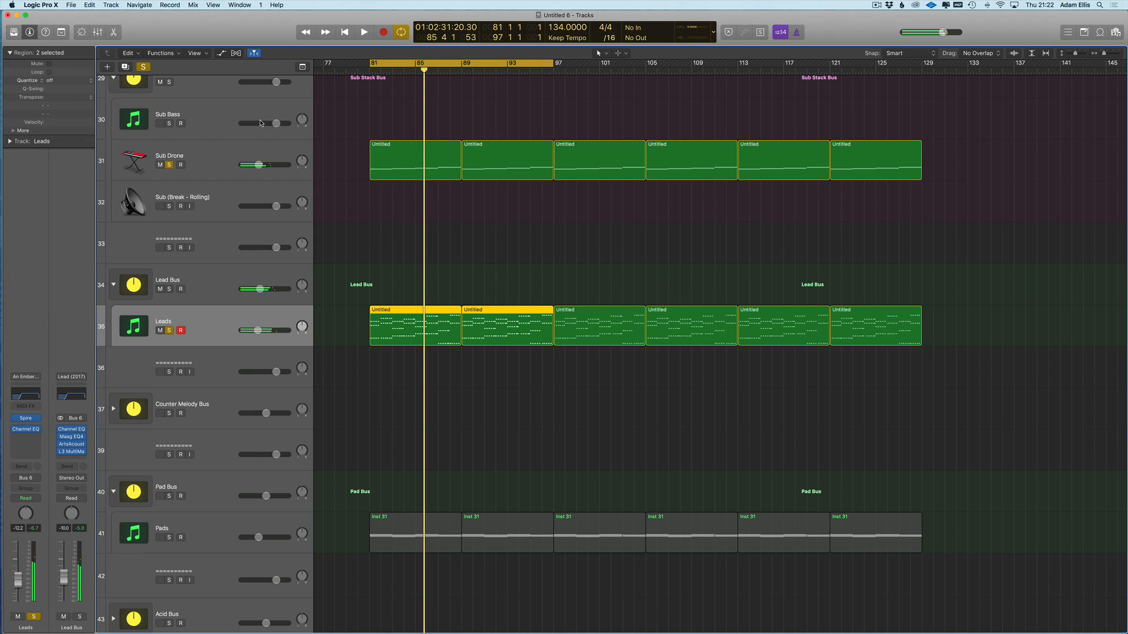
# - Check Spire's filter 1 cutoff and nudge the Leads volume to -9.6
pyautogui.click(200, 521)
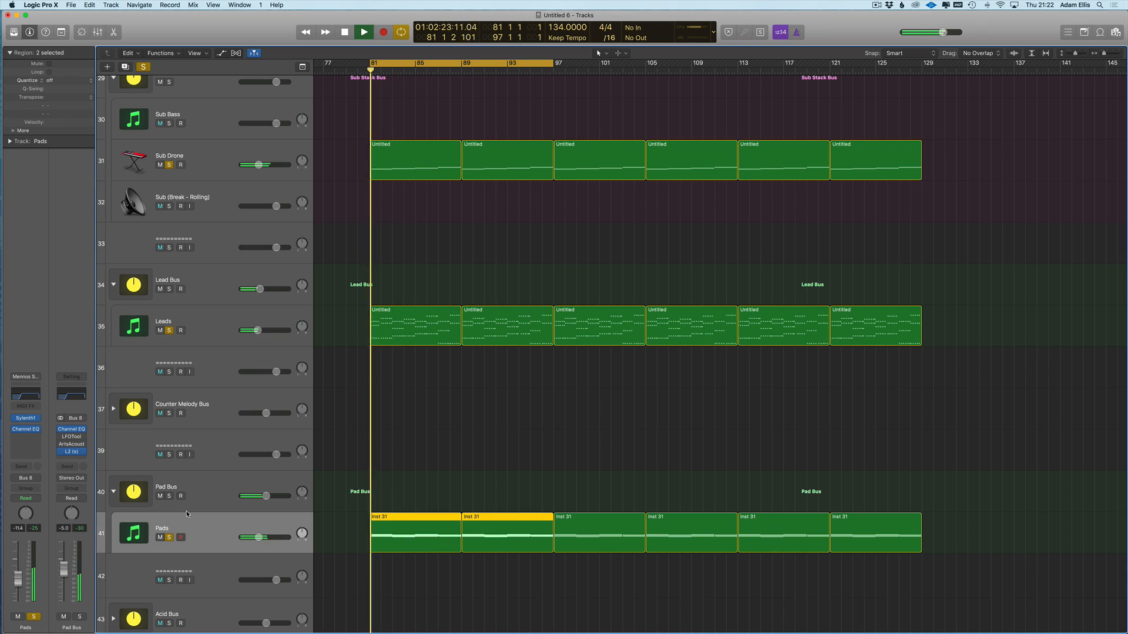
pyautogui.press('v')
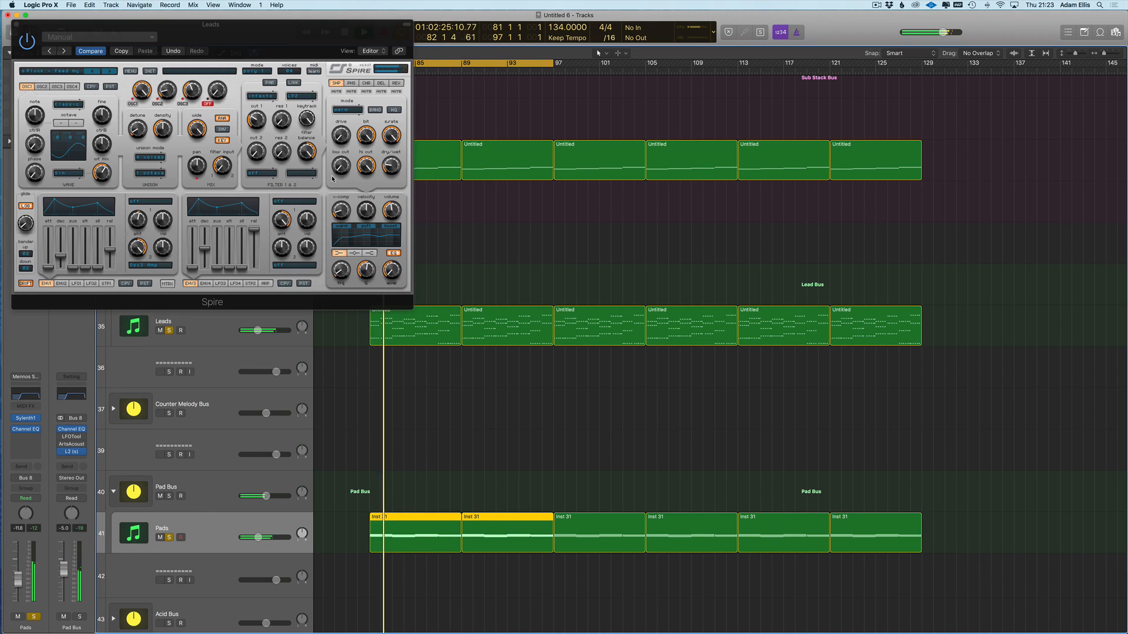
pyautogui.click(257, 119)
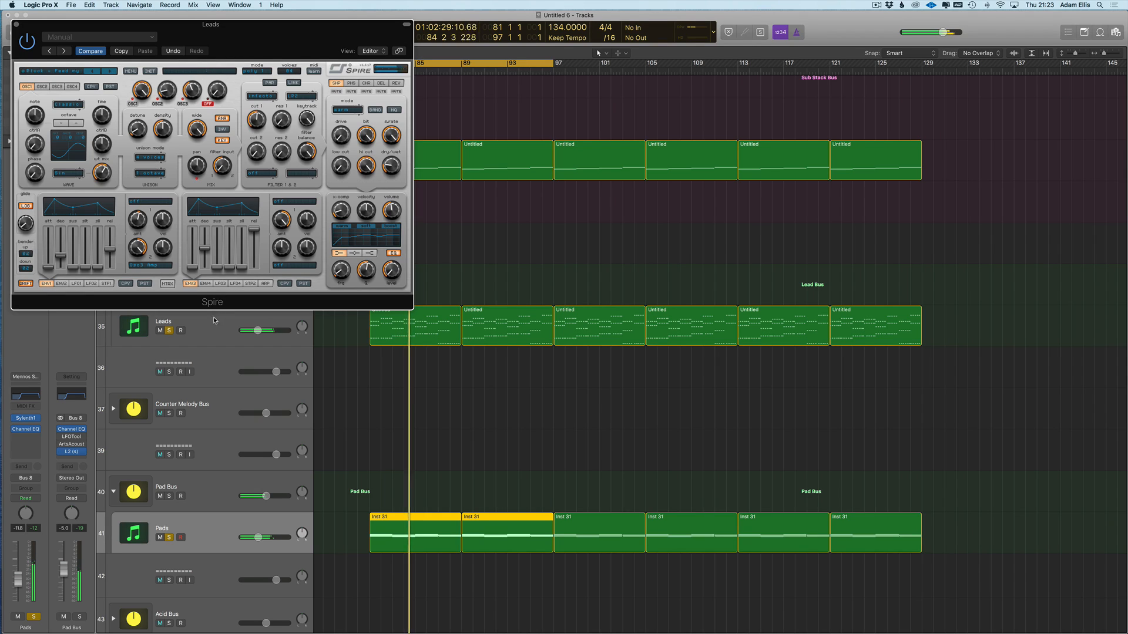
pyautogui.click(214, 319)
pyautogui.moveTo(258, 331); pyautogui.dragTo(260, 331)
# - Lower Spire's filter 1 cutoff from 525 to 414, close Spire, and clear all solos
pyautogui.click(254, 121)
pyautogui.moveTo(254, 121); pyautogui.dragTo(245, 132)
pyautogui.click(520, 136)
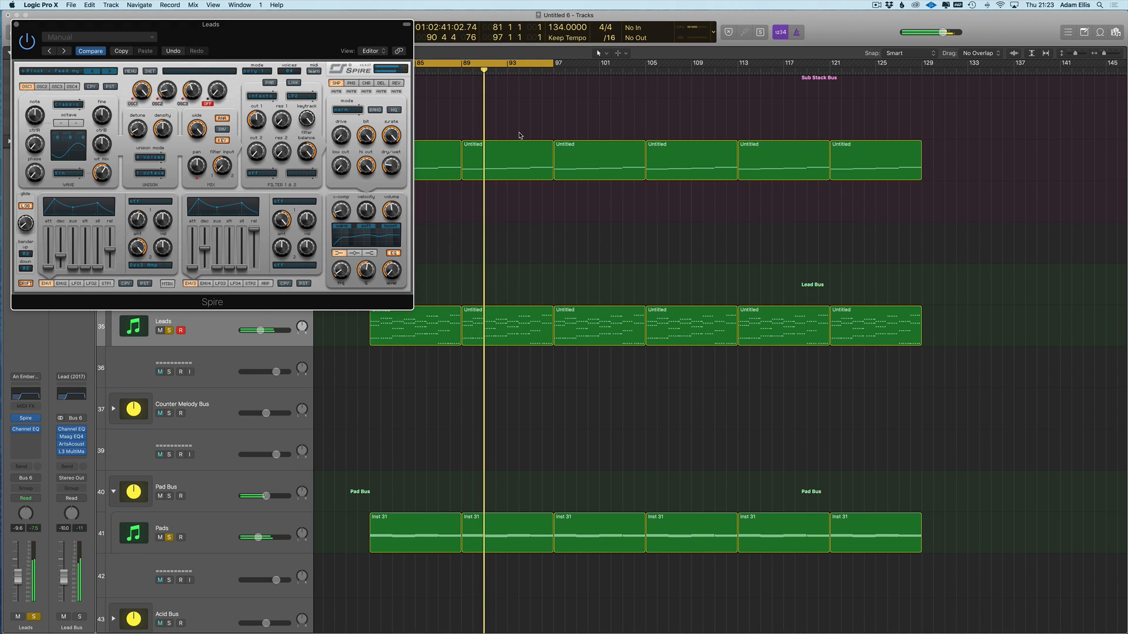
pyautogui.press('super+Up')
pyautogui.press('v')
pyautogui.click(143, 67)
pyautogui.scroll(2, 360, 240)
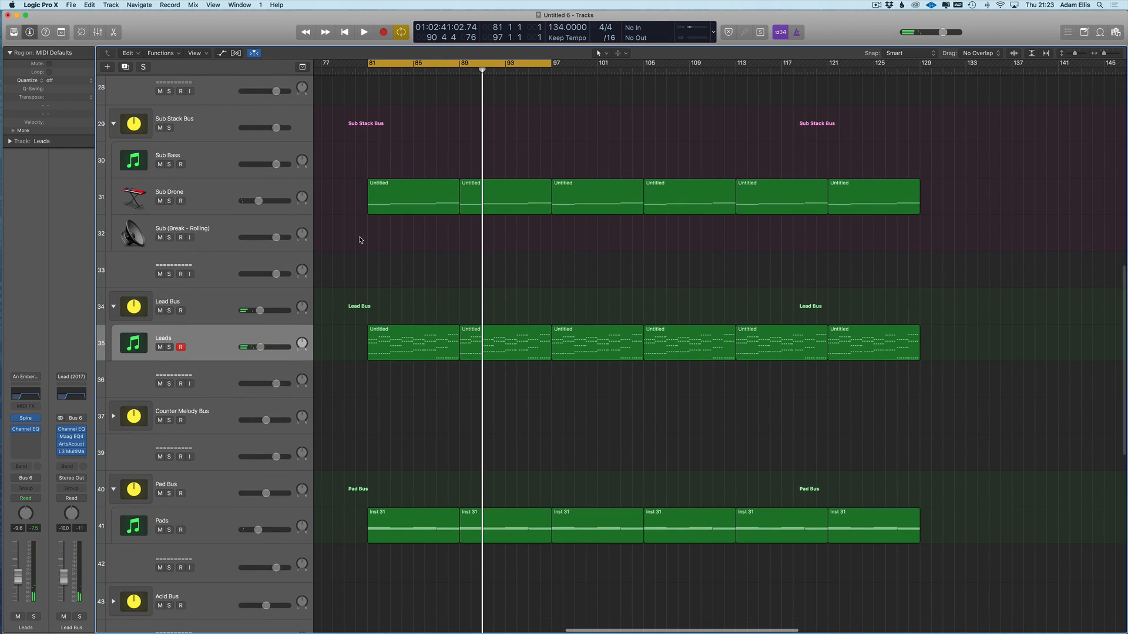
pyautogui.press('super+Up')
pyautogui.scroll(1, 360, 240)
pyautogui.hscroll(-5, 360, 240)
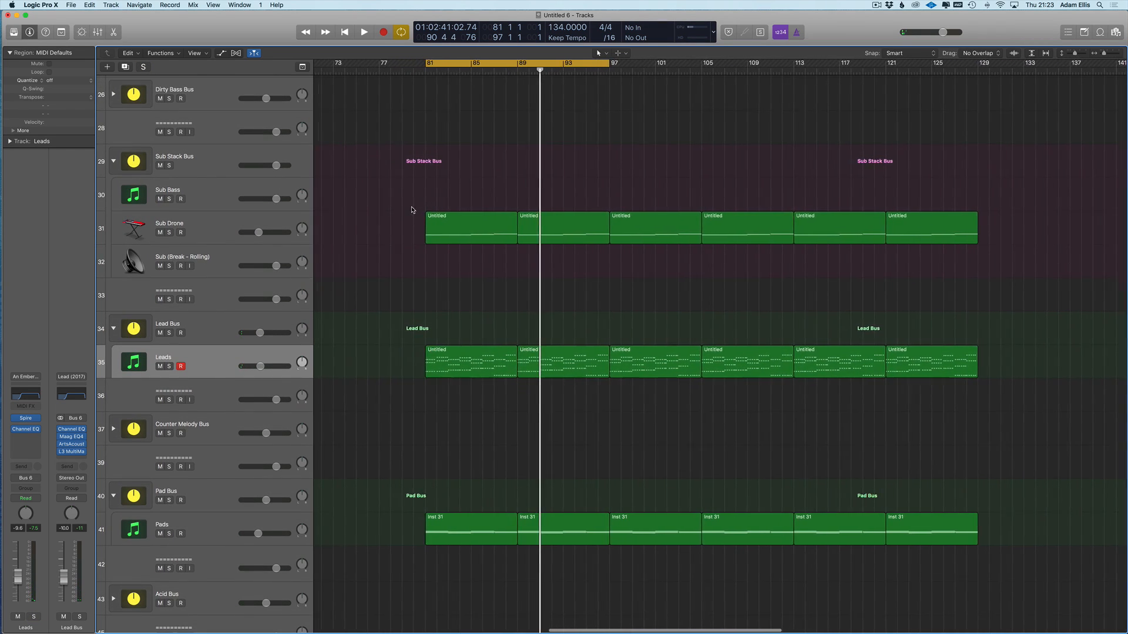
pyautogui.scroll(3, 412, 209)
pyautogui.press('super+Left')
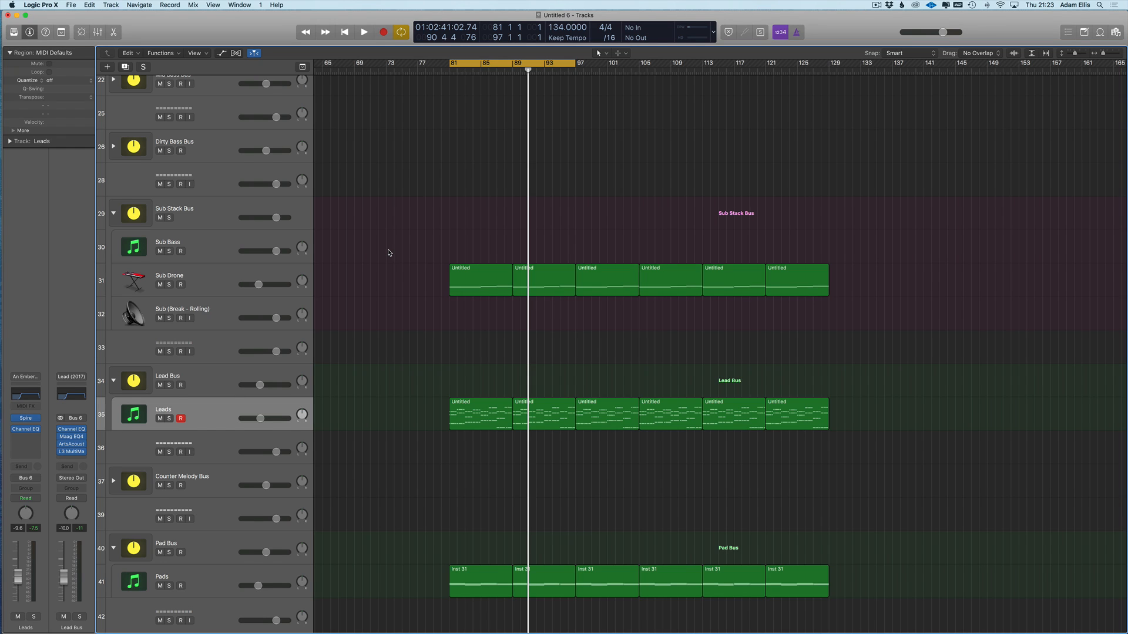
pyautogui.scroll(-3, 246, 358)
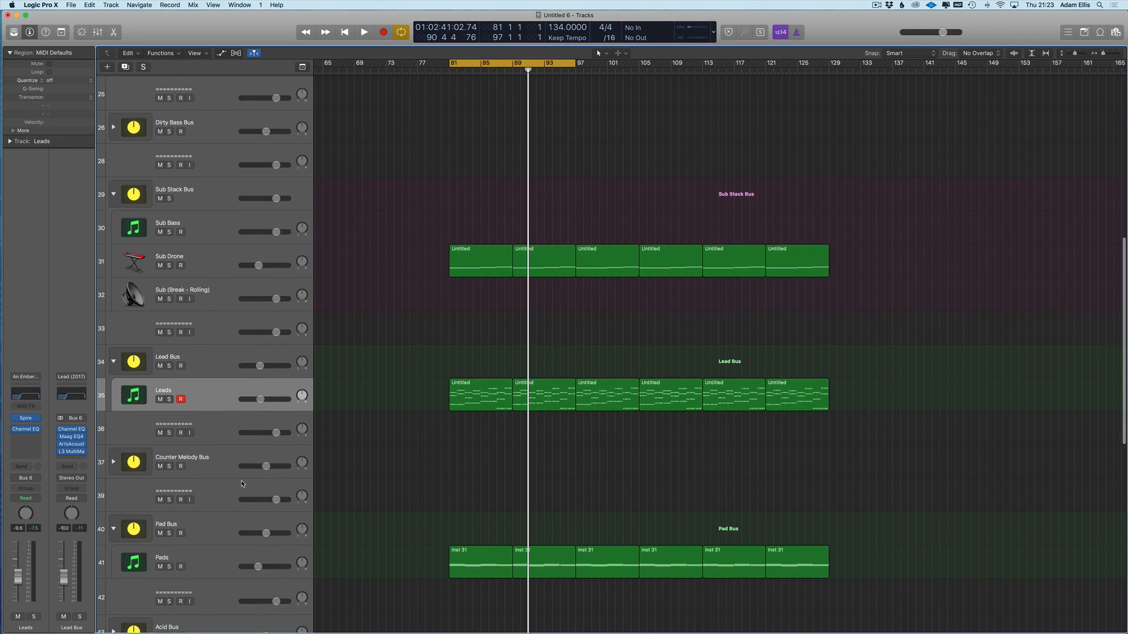
pyautogui.scroll(4, 231, 421)
pyautogui.scroll(2, 240, 322)
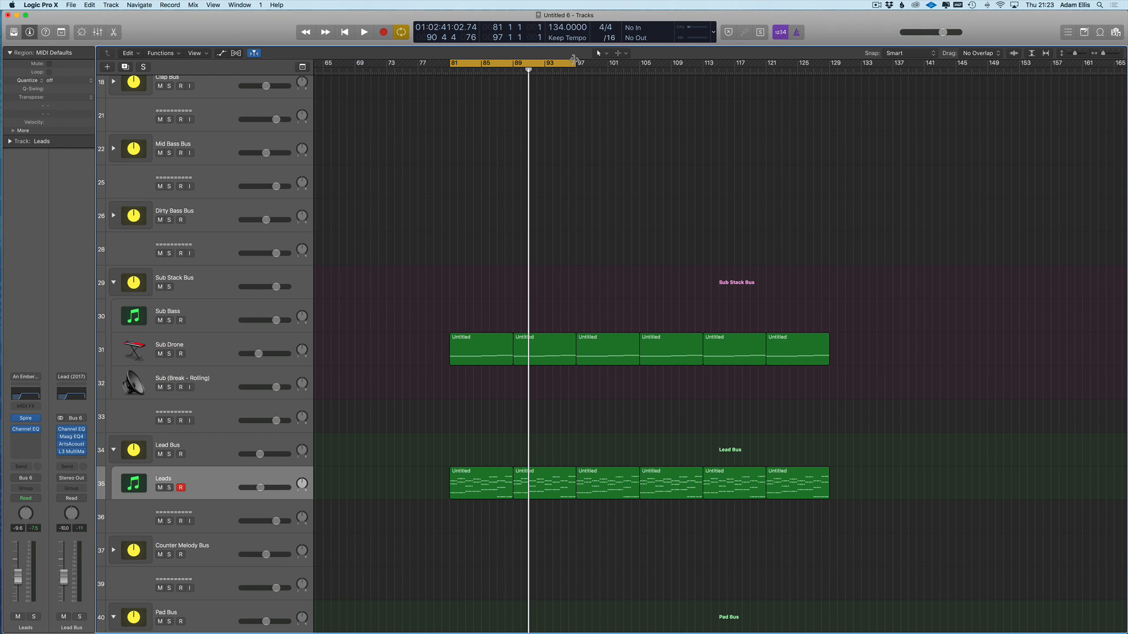
pyautogui.scroll(3, 488, 302)
pyautogui.scroll(-5, 495, 290)
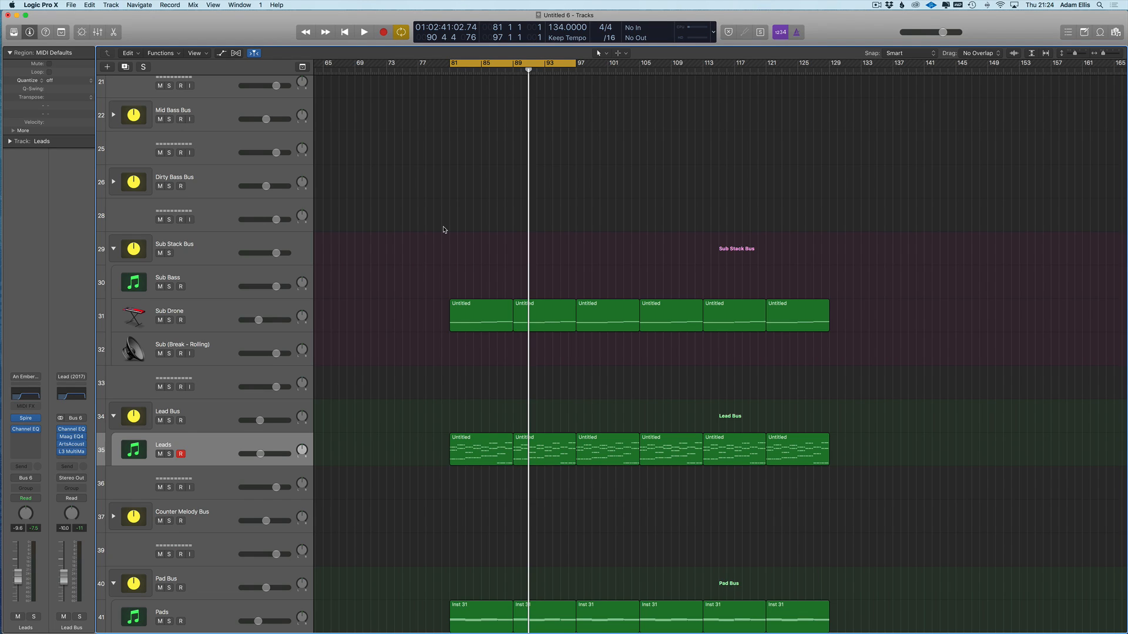
pyautogui.scroll(-3, 435, 246)
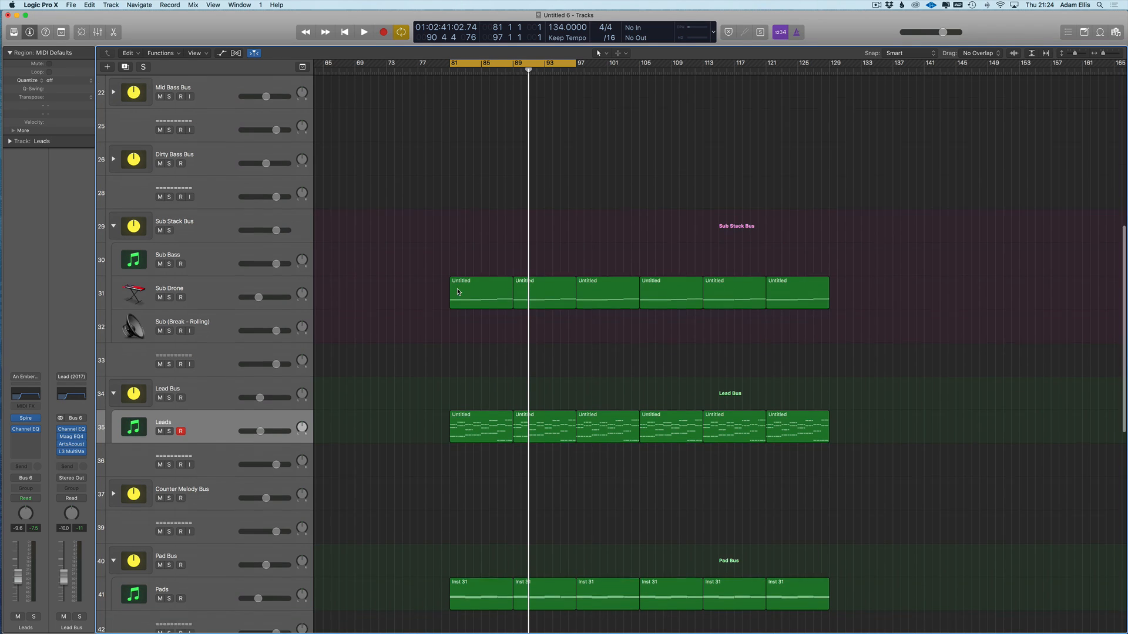
pyautogui.press('space')
pyautogui.press('space')
# - Mute the Leads and Pads tracks and select the Sub Drone track
pyautogui.click(160, 419)
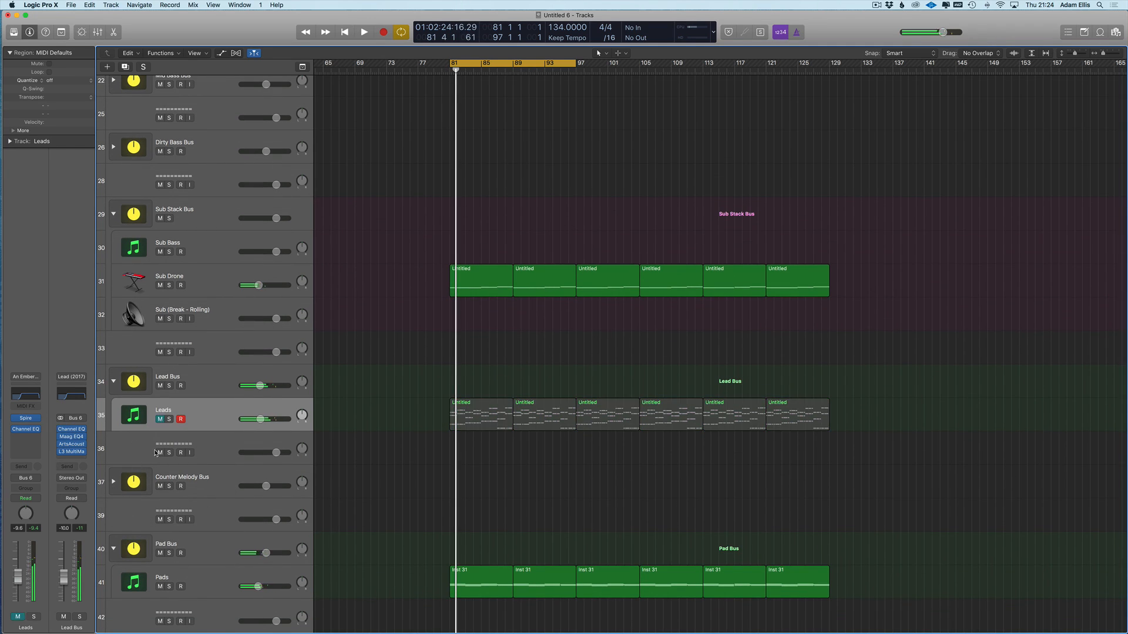
pyautogui.click(160, 586)
pyautogui.click(200, 297)
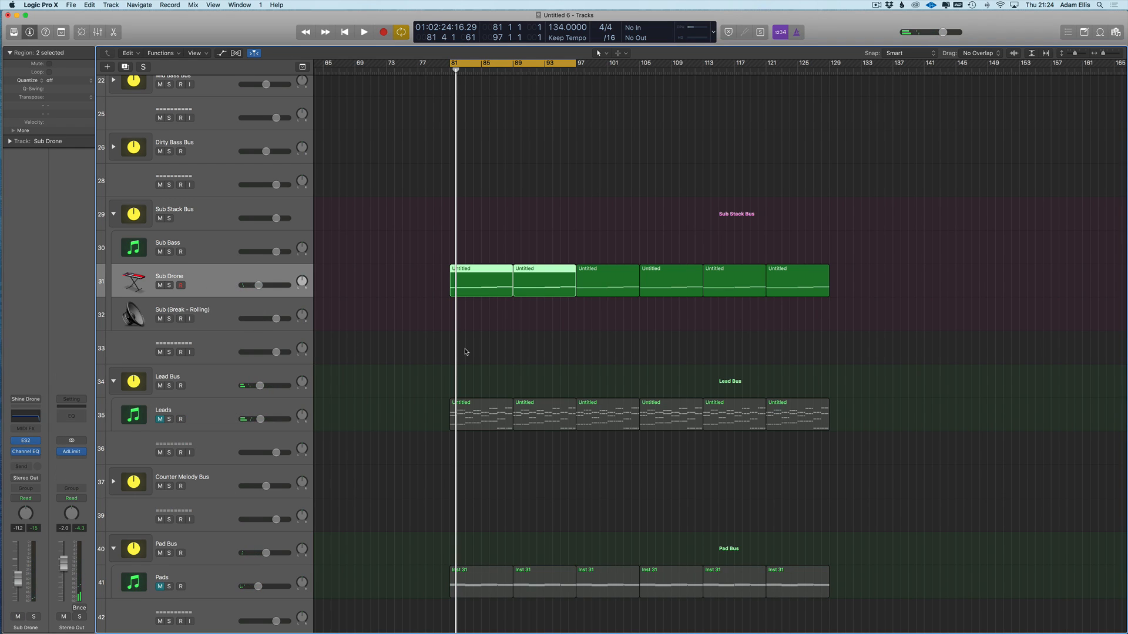
pyautogui.click(188, 410)
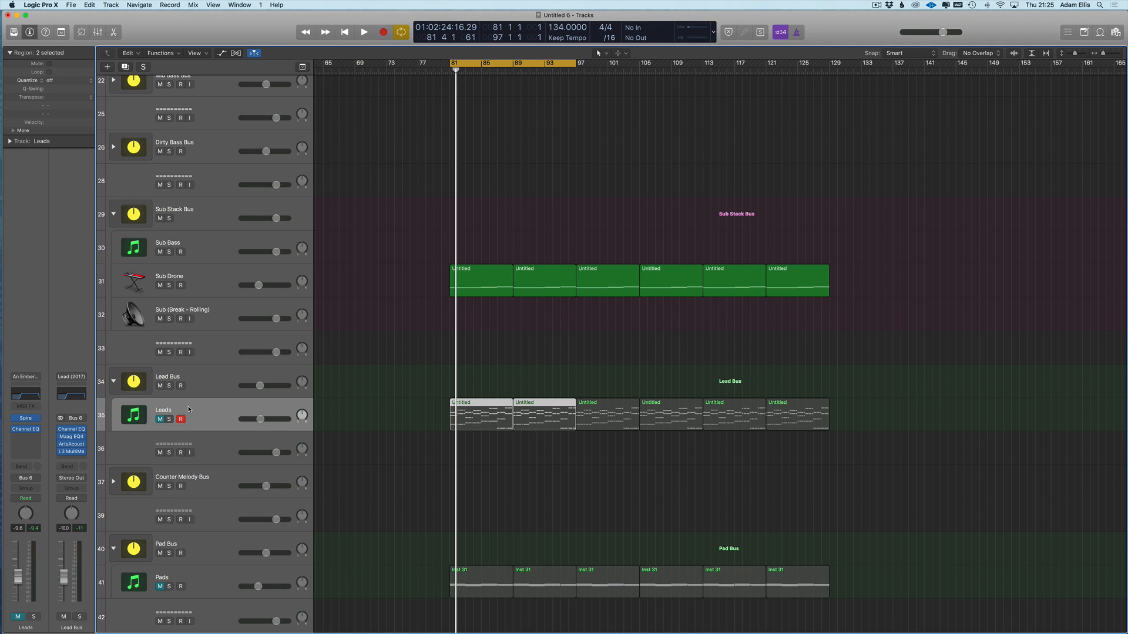
# - Marquee-select the Sub Drone regions and unmute Leads with Ctrl+M
pyautogui.moveTo(386, 228); pyautogui.dragTo(790, 330)
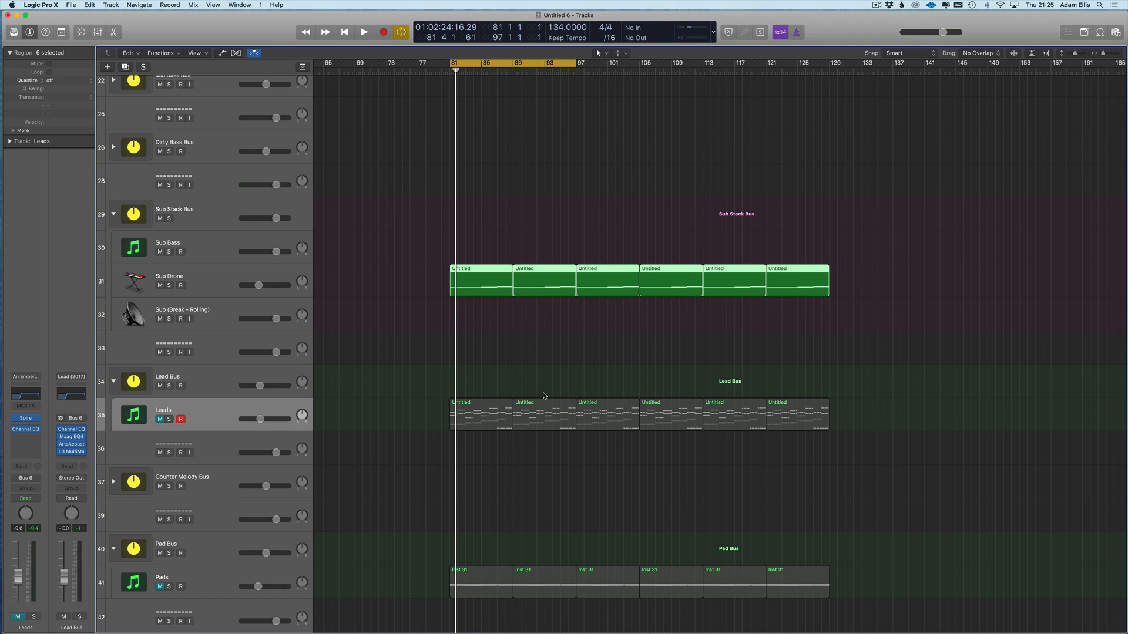
pyautogui.scroll(-3, 306, 436)
pyautogui.scroll(1, 306, 436)
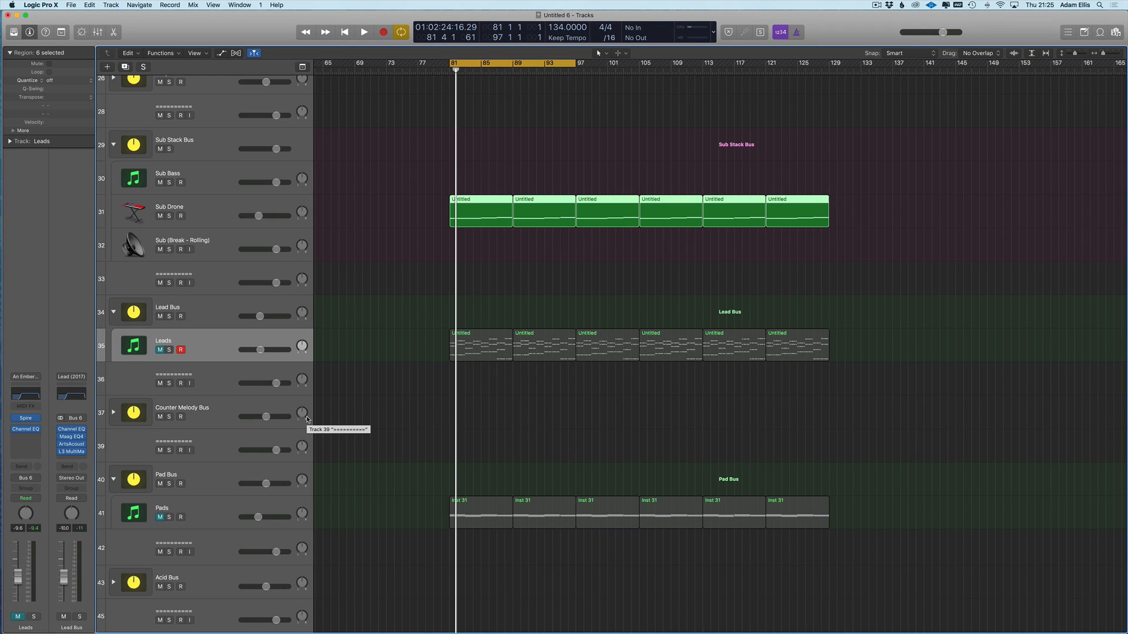
pyautogui.hotkey('ctrl', 'm')
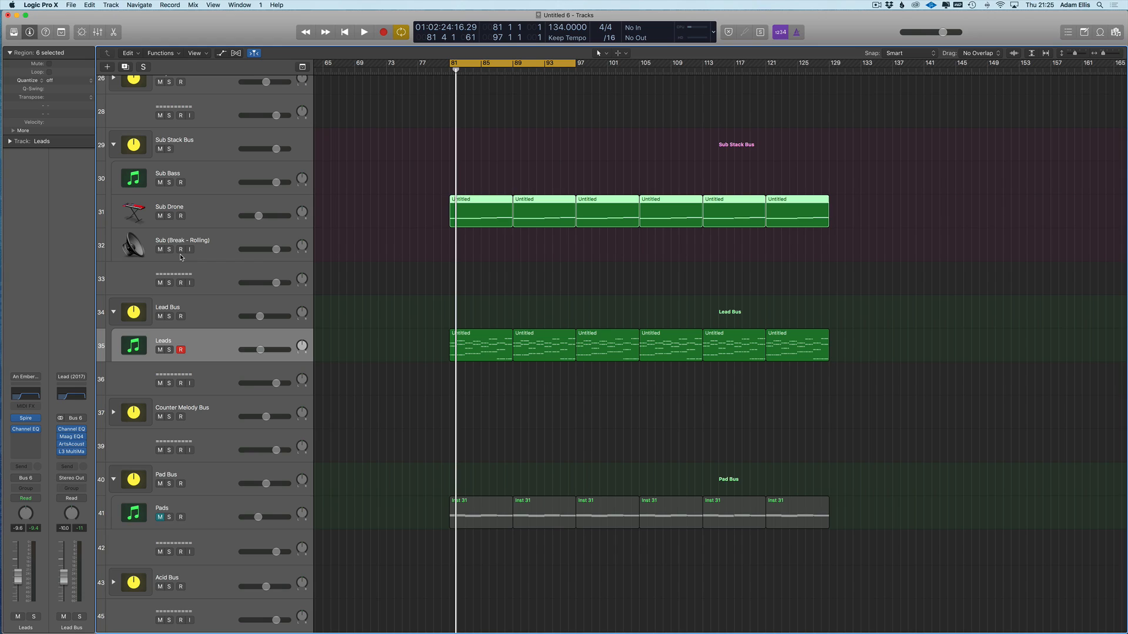
# - Mute the Leads track again and solo the Pads track
pyautogui.click(214, 521)
pyautogui.click(198, 345)
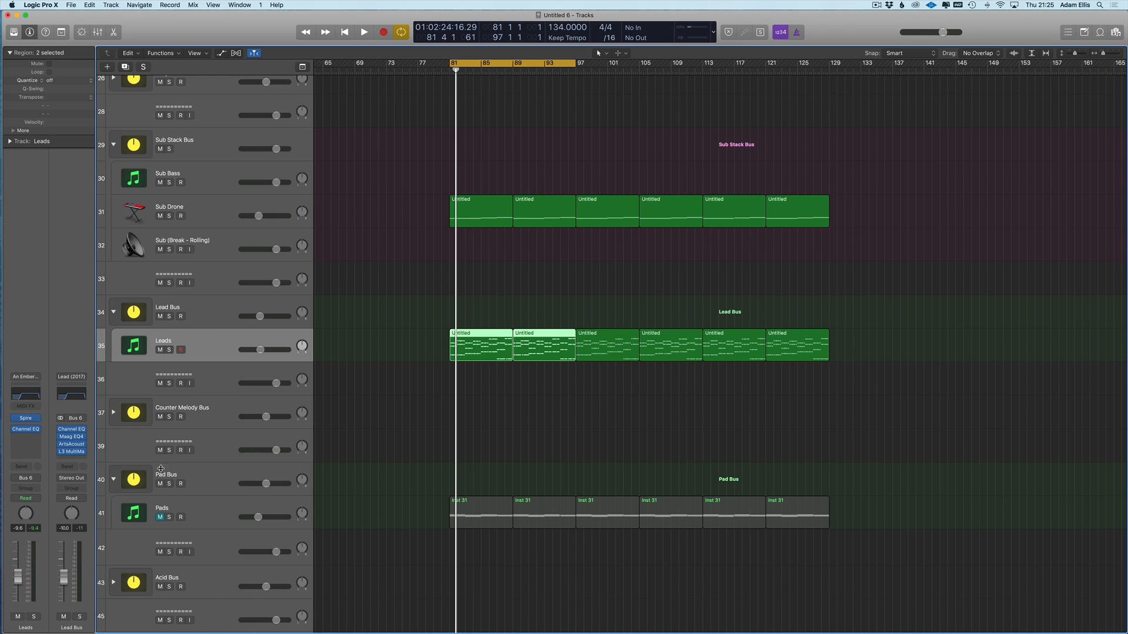
pyautogui.click(160, 350)
pyautogui.click(194, 513)
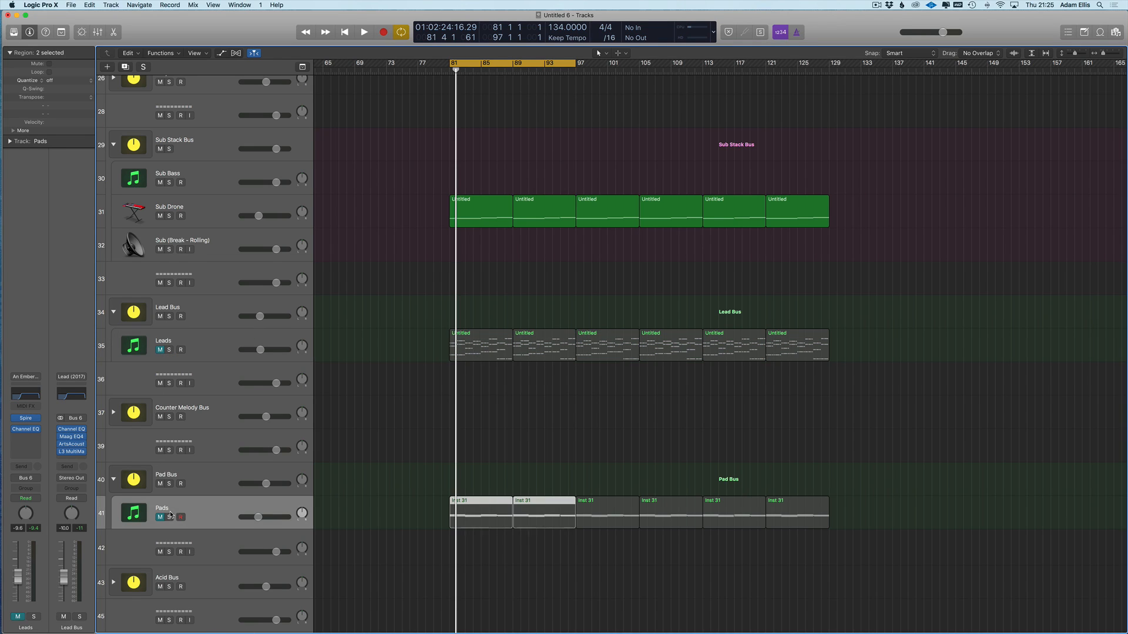
pyautogui.click(170, 517)
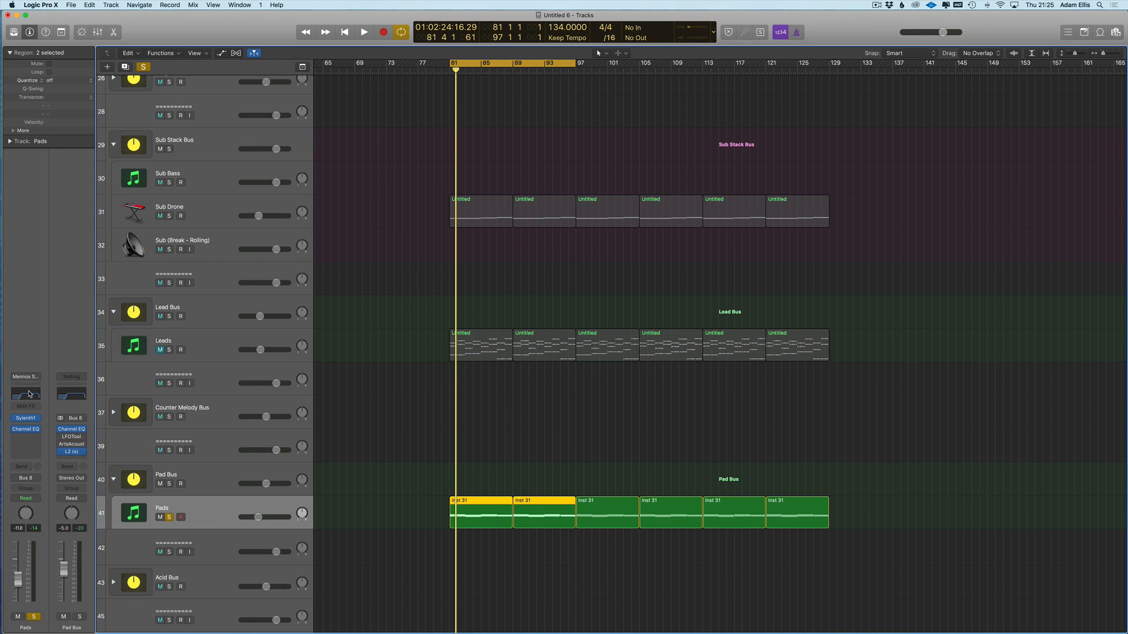
# - Load stereo Spire-1.1 on Pads with the Altitude soundbank and close the Leads synth window
pyautogui.click(34, 418)
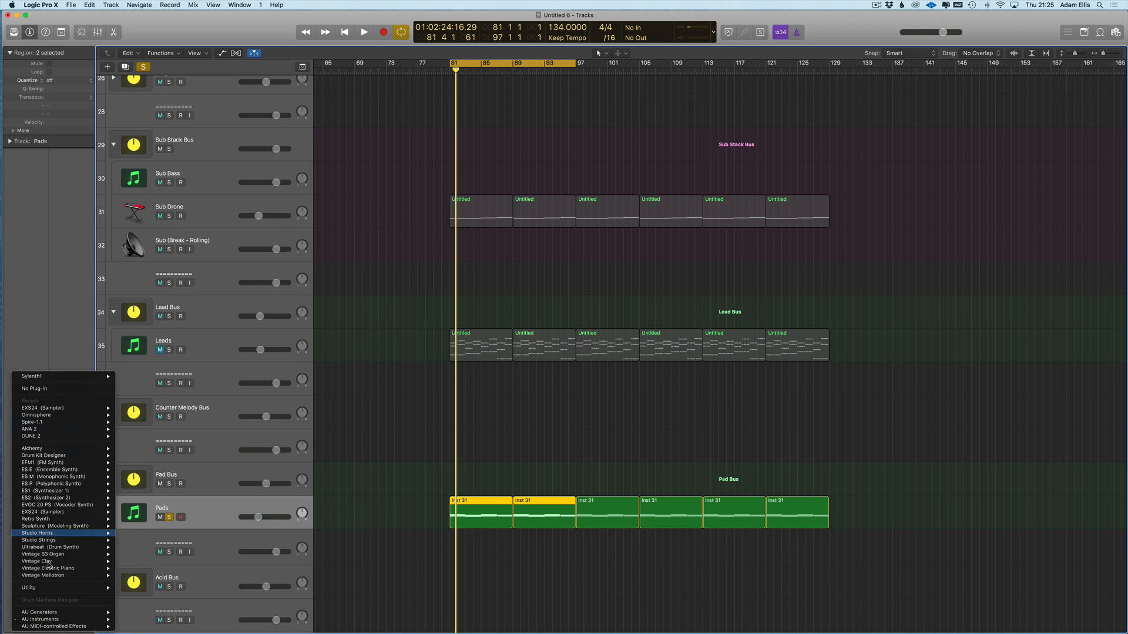
pyautogui.moveTo(46, 424)
pyautogui.click(130, 429)
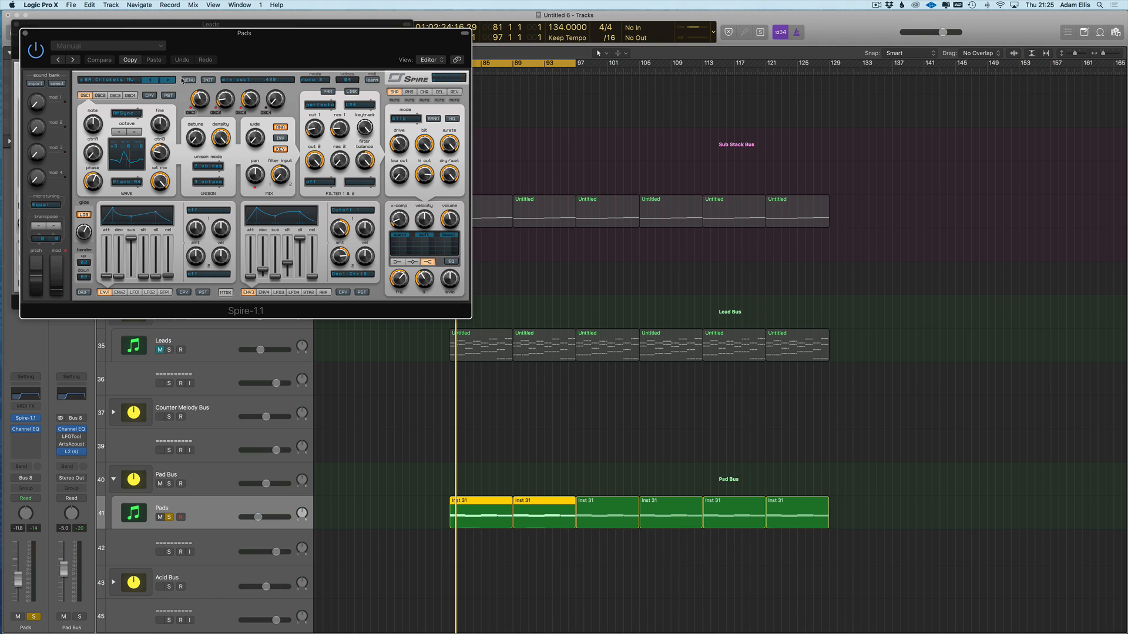
pyautogui.click(187, 80)
pyautogui.moveTo(224, 90)
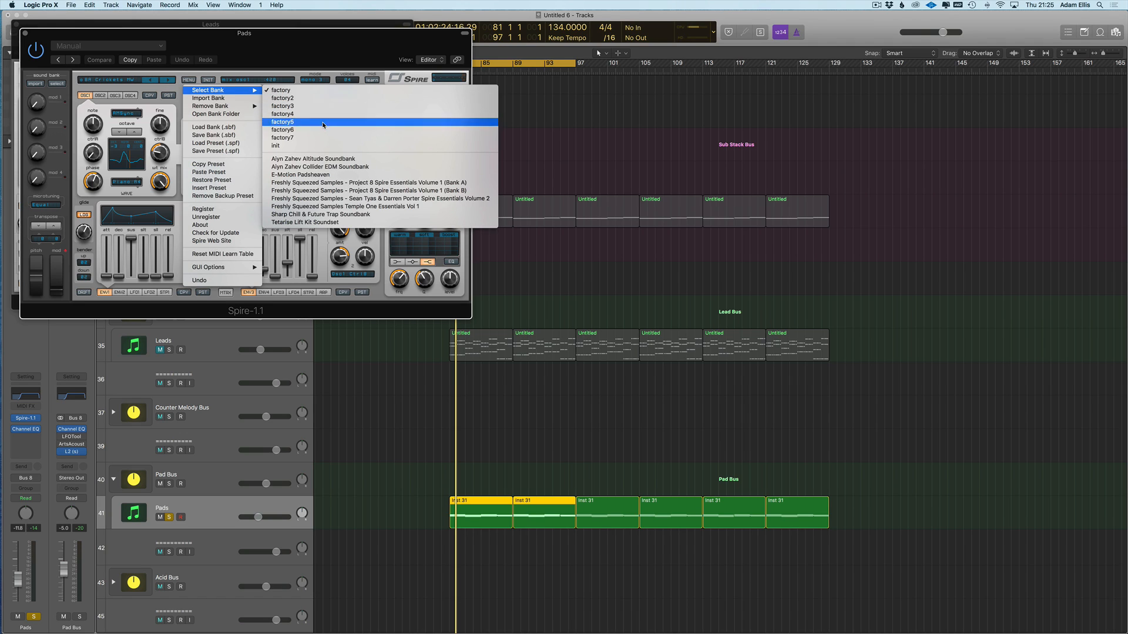
pyautogui.click(327, 160)
pyautogui.moveTo(170, 34); pyautogui.dragTo(497, 162)
pyautogui.click(17, 25)
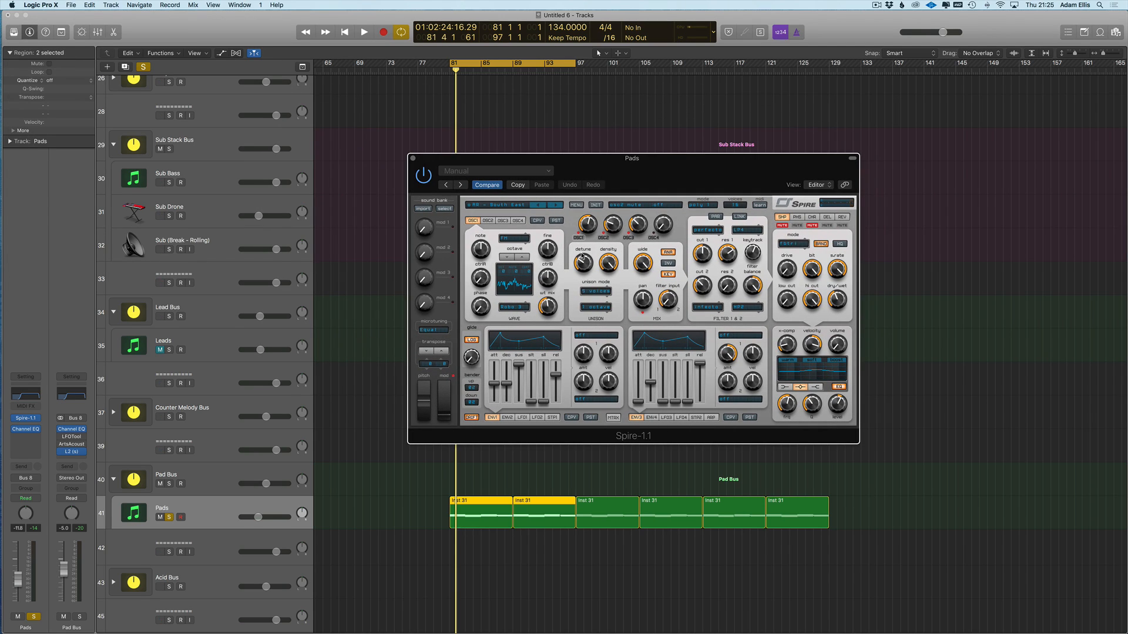
# - Audition Altitude PD presets during playback, stepping from PD - Emerge to PD - Storm
pyautogui.click(504, 207)
pyautogui.scroll(-3, 508, 464)
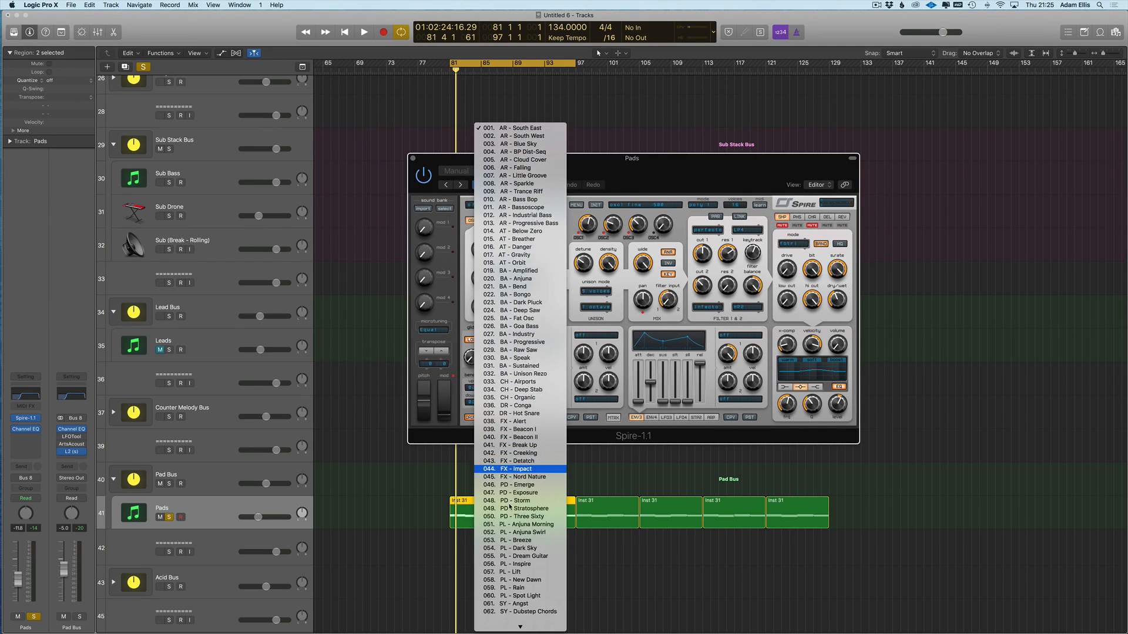
pyautogui.click(509, 477)
pyautogui.press('space')
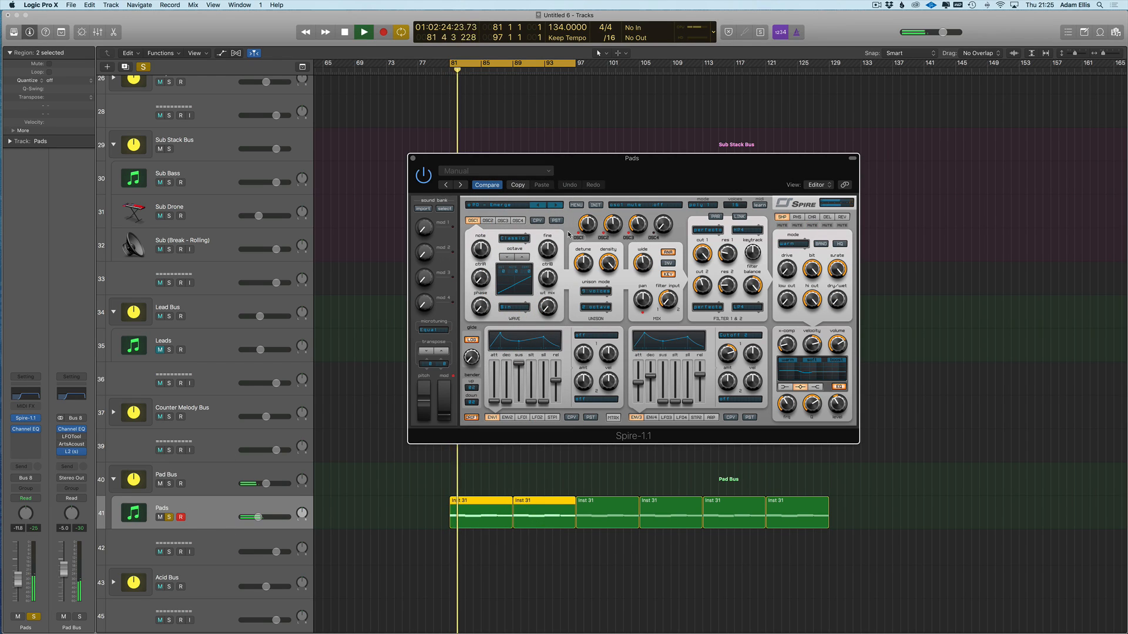
pyautogui.click(559, 205)
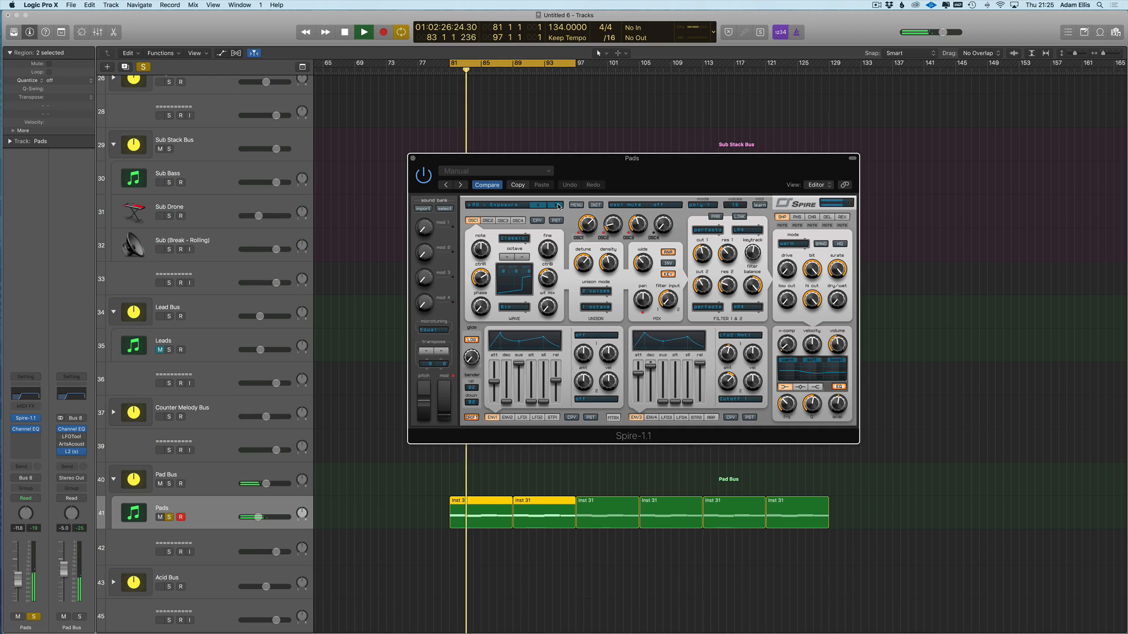
pyautogui.click(558, 205)
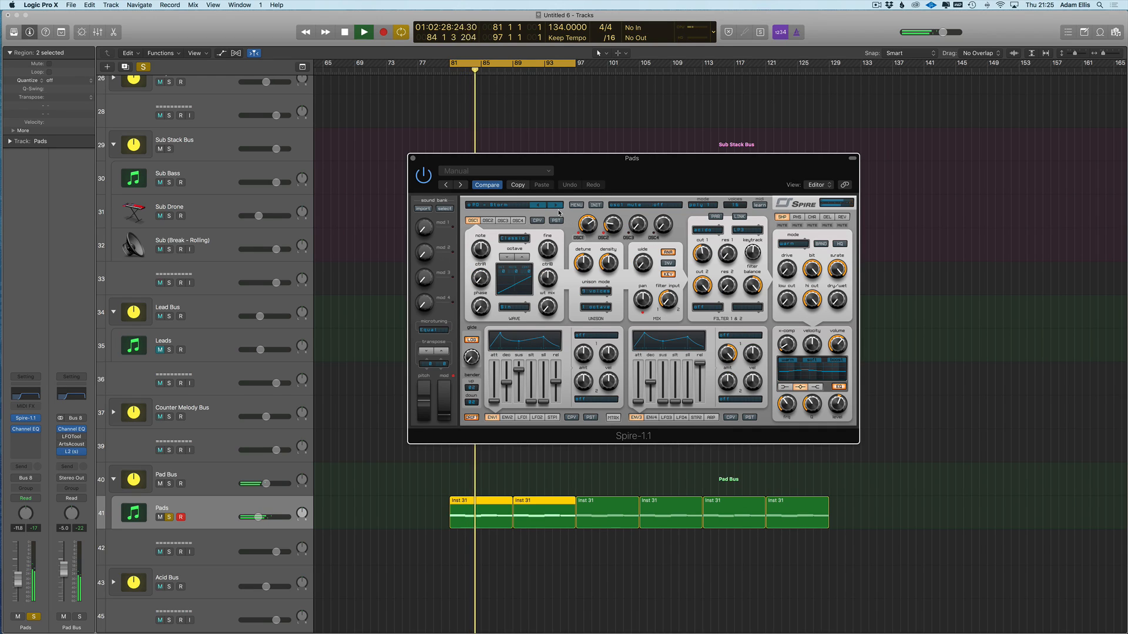
# - Raise PD - Storm's filter 1 cutoff, close Spire, stop playback and solo Sub Drone
pyautogui.moveTo(702, 256); pyautogui.dragTo(692, 244)
pyautogui.press('v')
pyautogui.press('space')
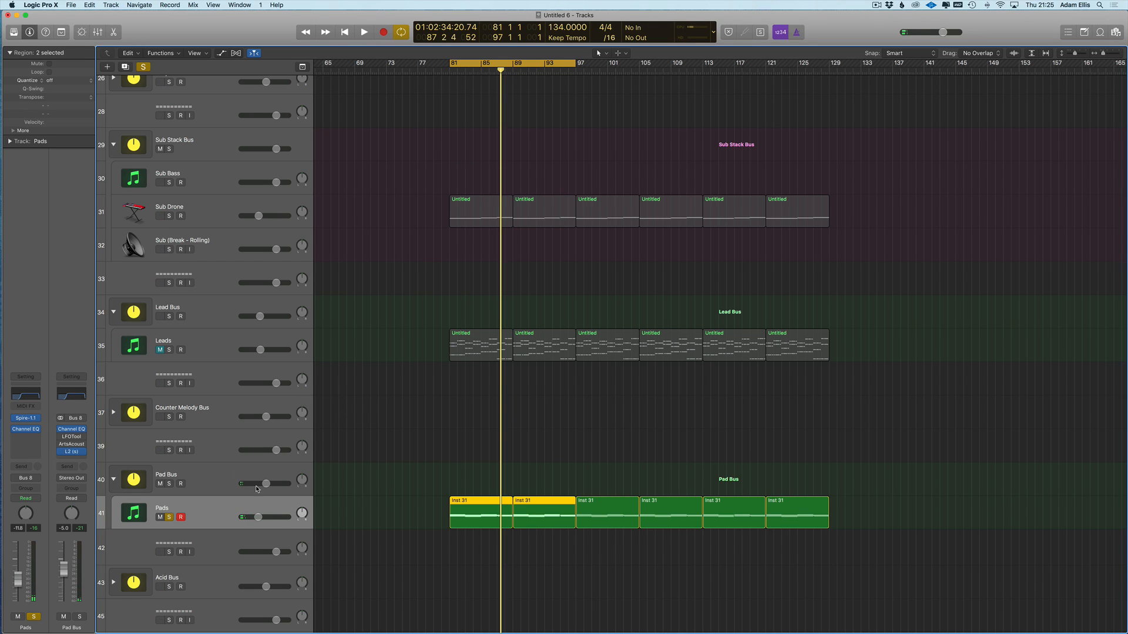
pyautogui.click(181, 216)
# - Select Sub Drone, then reopen the Pads track's Spire-1.1 window from its channel strip
pyautogui.click(196, 212)
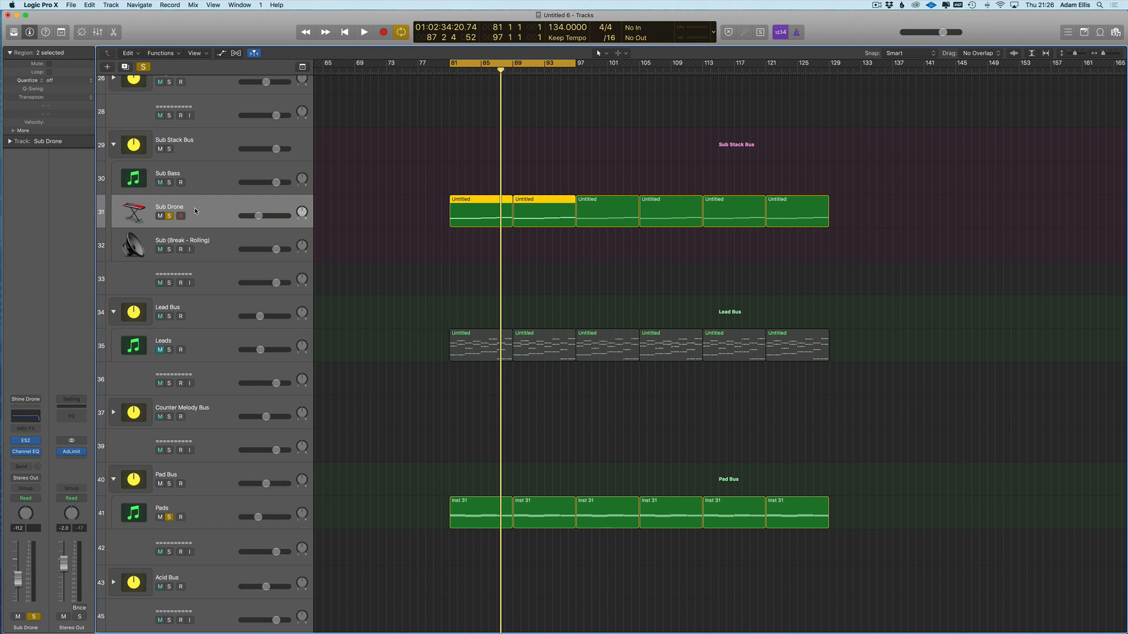
pyautogui.hscroll(-5, 200, 305)
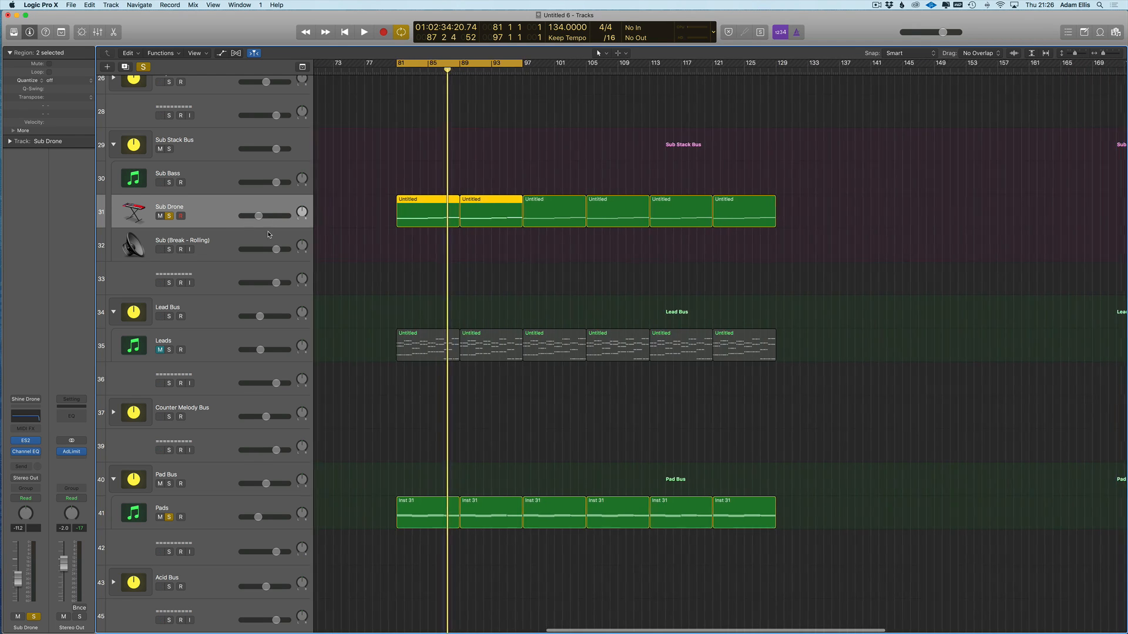
pyautogui.click(228, 514)
pyautogui.click(25, 419)
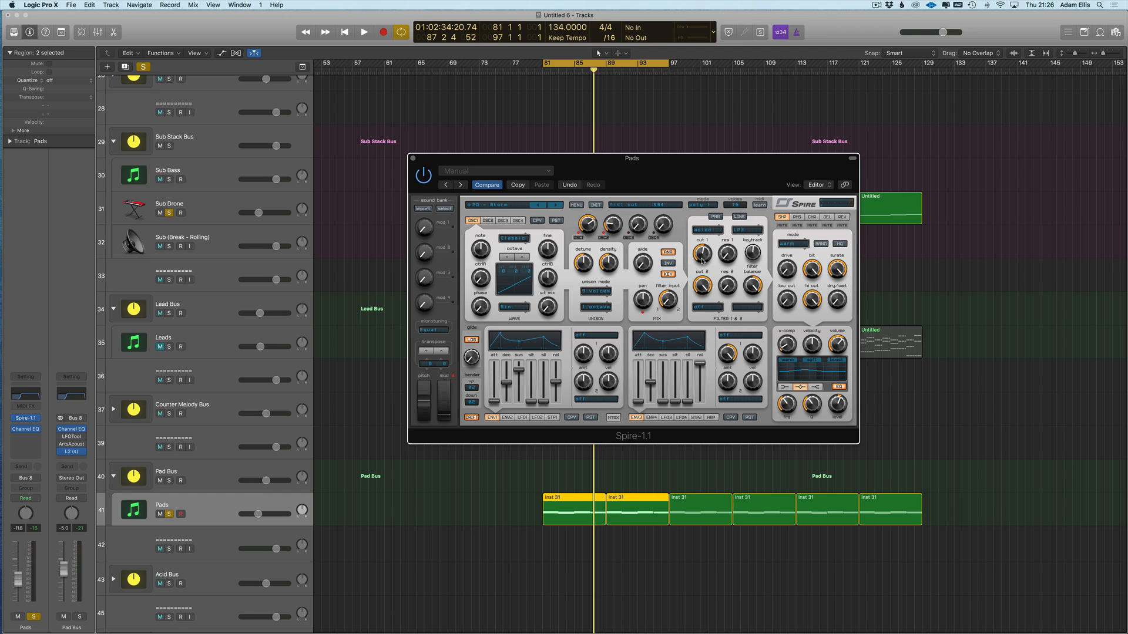
# - Audition the pad, lower Pads volume slightly, unsolo Sub Drone and set Pads to Latch
pyautogui.hscroll(2, 236, 497)
pyautogui.press('space')
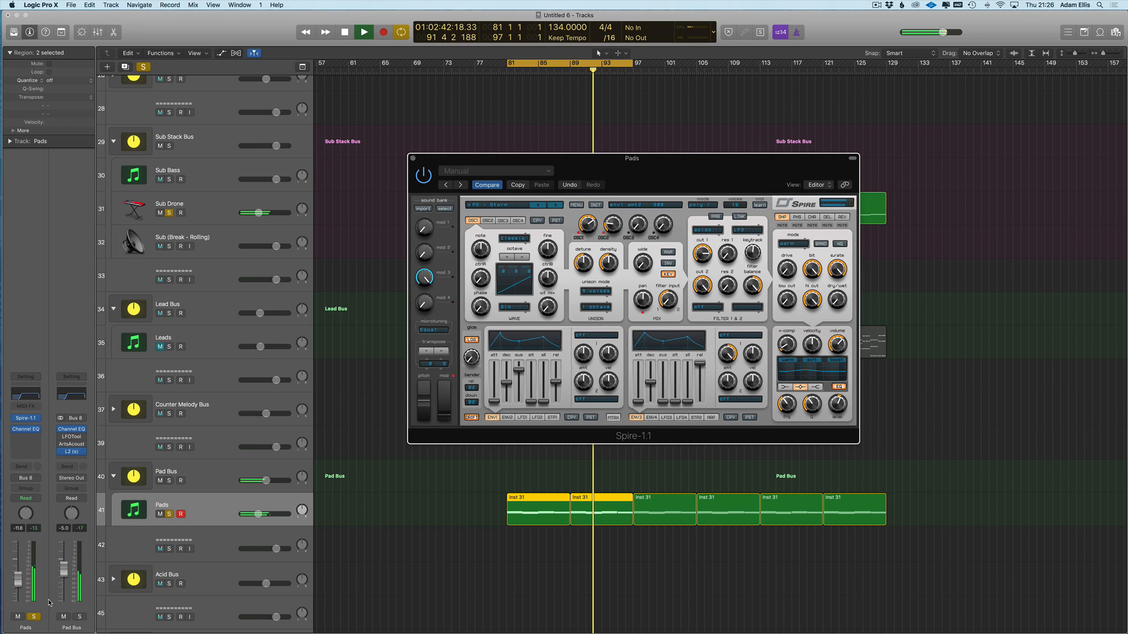
pyautogui.moveTo(18, 579); pyautogui.dragTo(17, 582)
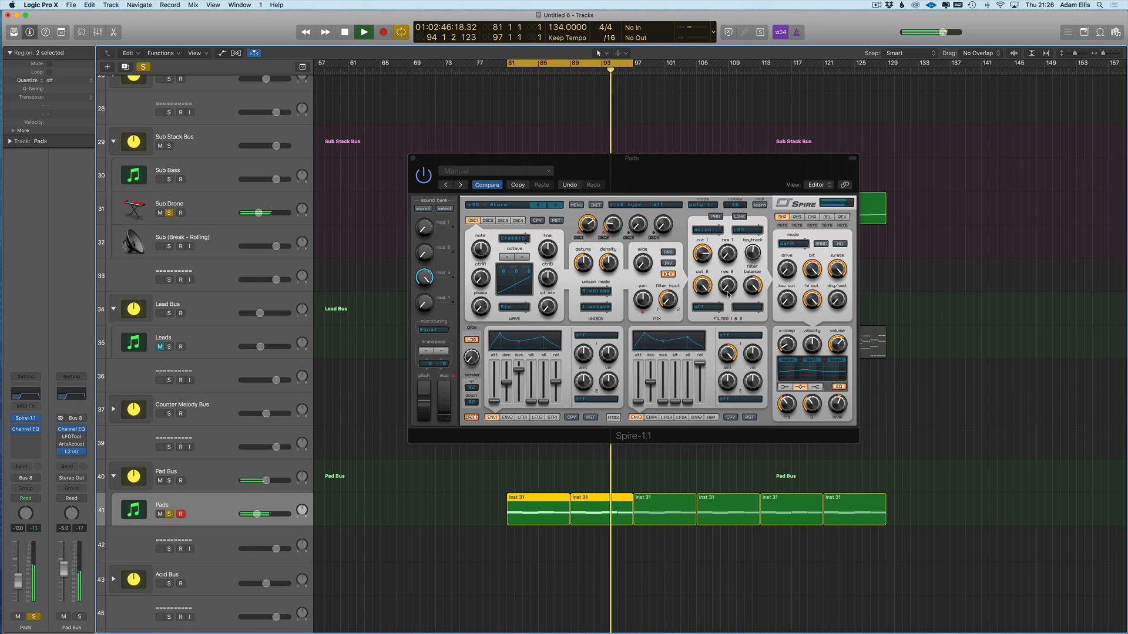
pyautogui.press('space')
pyautogui.click(705, 259)
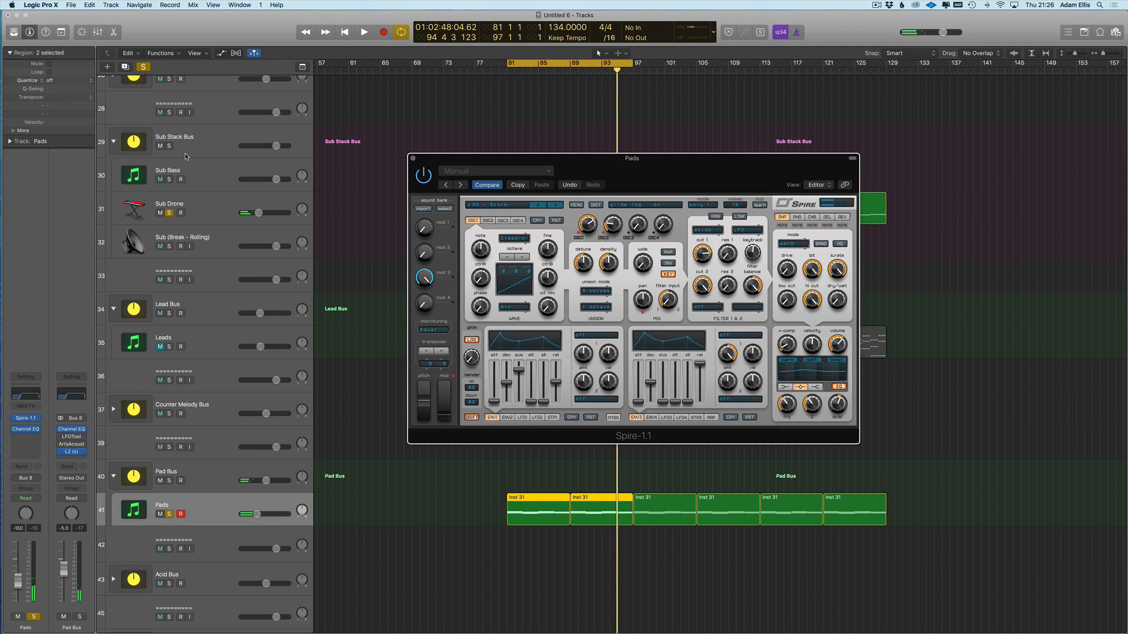
pyautogui.click(168, 213)
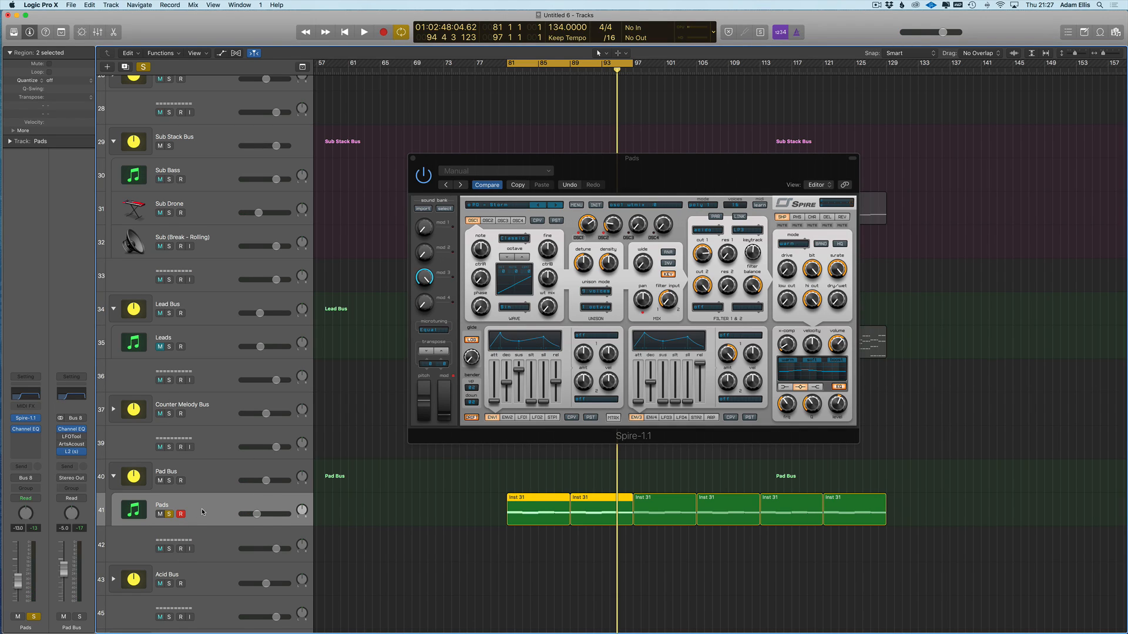
pyautogui.press('super+Escape')
# - Play from bar 81 and show the Pads automation lane for Spire filt1_cut
pyautogui.scroll(-2, 458, 532)
pyautogui.moveTo(426, 505); pyautogui.dragTo(895, 465)
pyautogui.press('space')
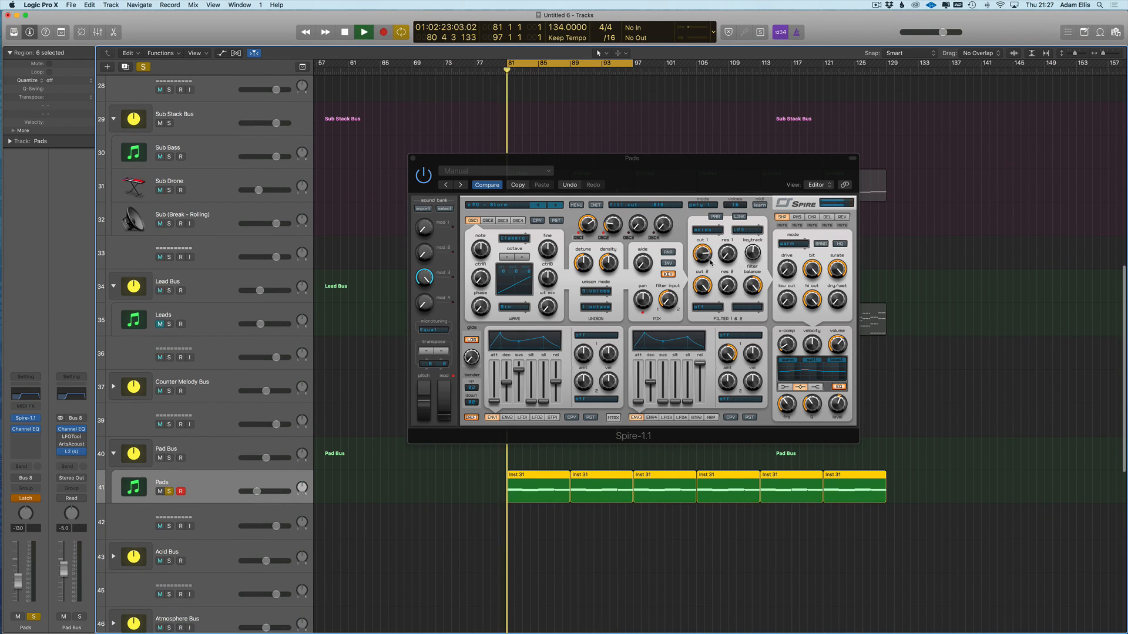
pyautogui.press('v')
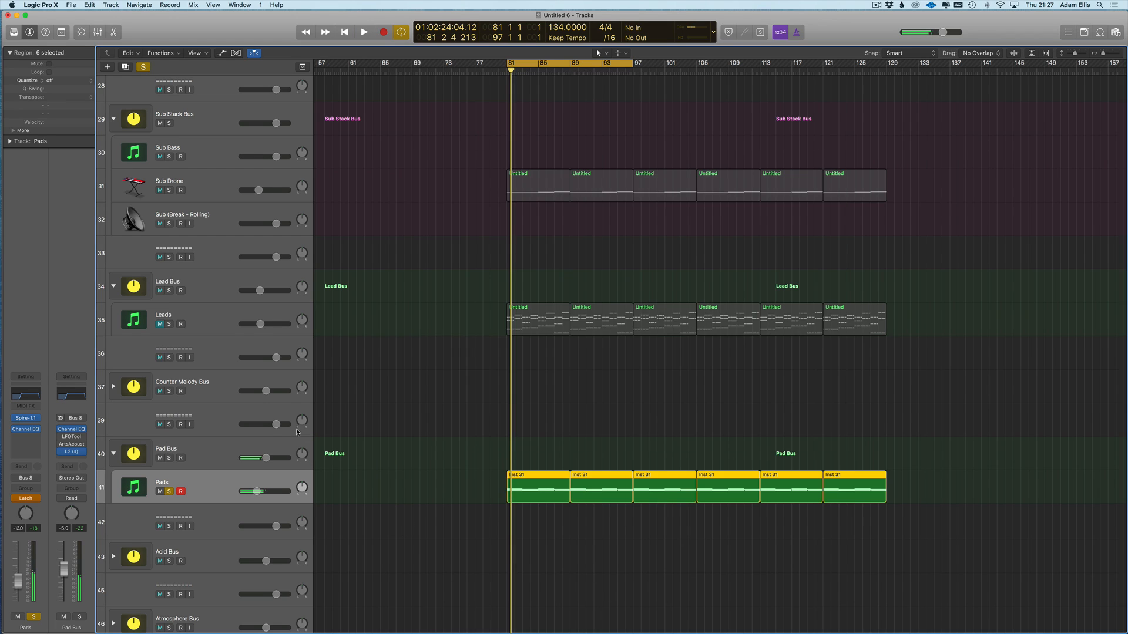
pyautogui.press('a')
pyautogui.click(218, 503)
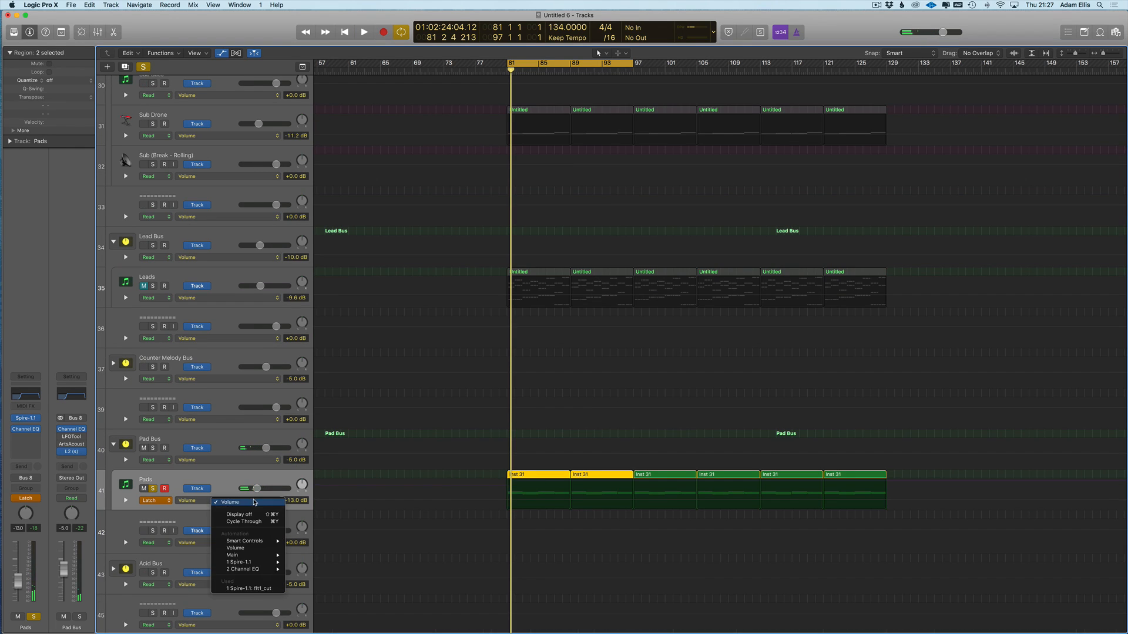
pyautogui.click(250, 592)
pyautogui.press('t')
pyautogui.click(576, 510)
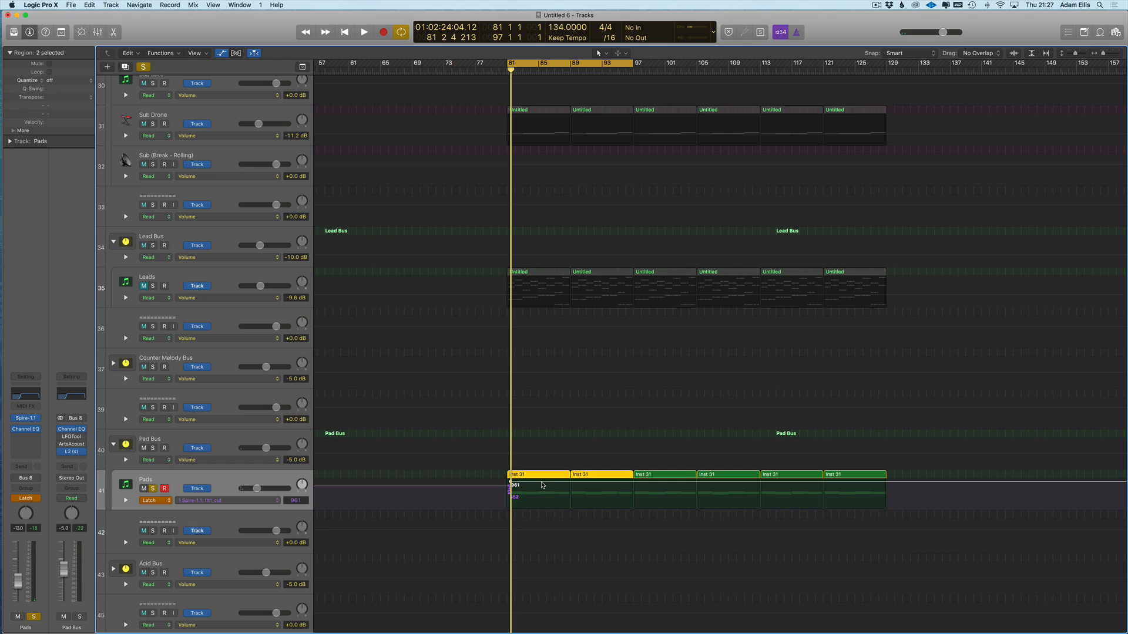
# - Edit the Pads filt1_cut points into a flat 961 line, deleting the first point
pyautogui.moveTo(511, 485); pyautogui.dragTo(705, 483)
pyautogui.moveTo(509, 488); pyautogui.dragTo(504, 483)
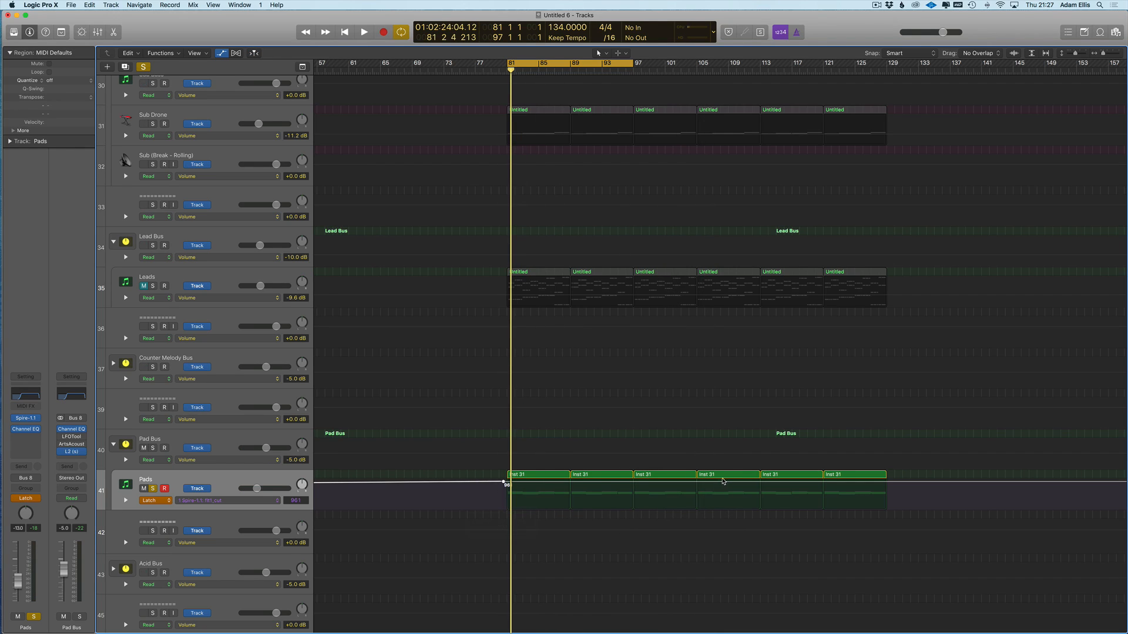
pyautogui.click(760, 482)
pyautogui.moveTo(504, 482); pyautogui.dragTo(557, 486)
pyautogui.press('super+Left')
pyautogui.press('super+Left')
pyautogui.press('super+Left')
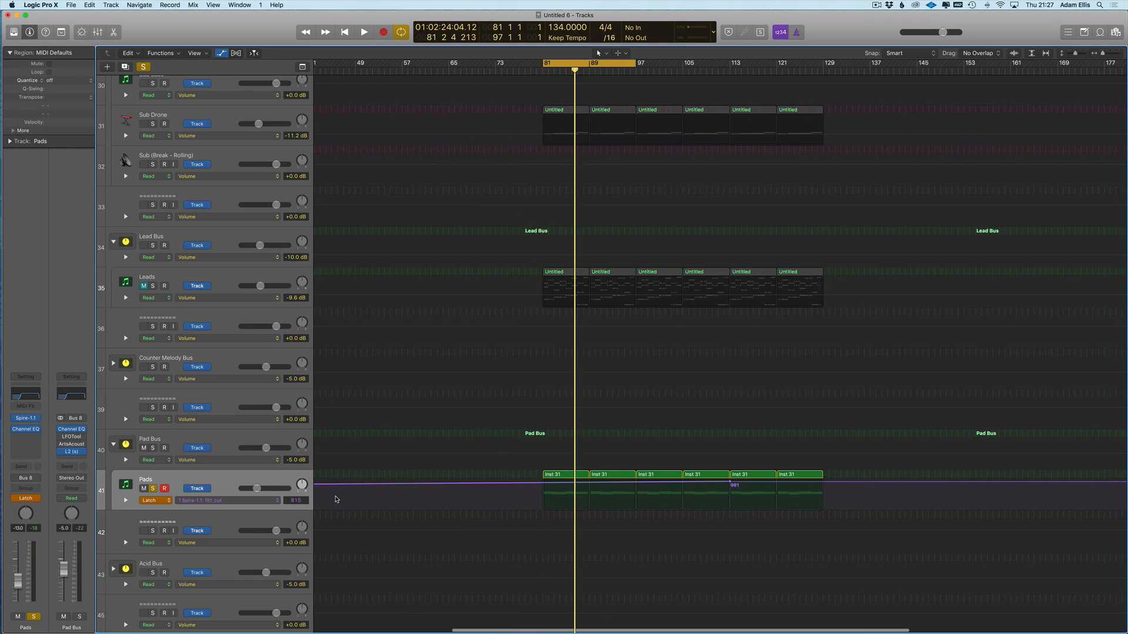
pyautogui.scroll(1, 320, 491)
pyautogui.click(319, 488)
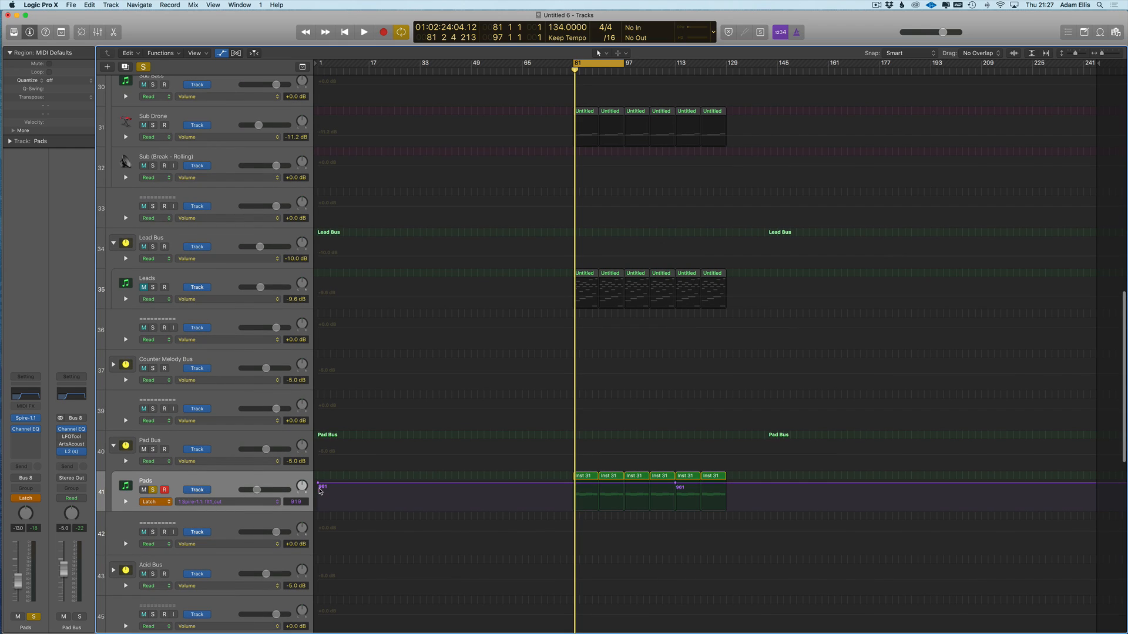
# - Switch Pads automation back to Read, hide the lanes and resume playback
pyautogui.click(154, 502)
pyautogui.click(151, 487)
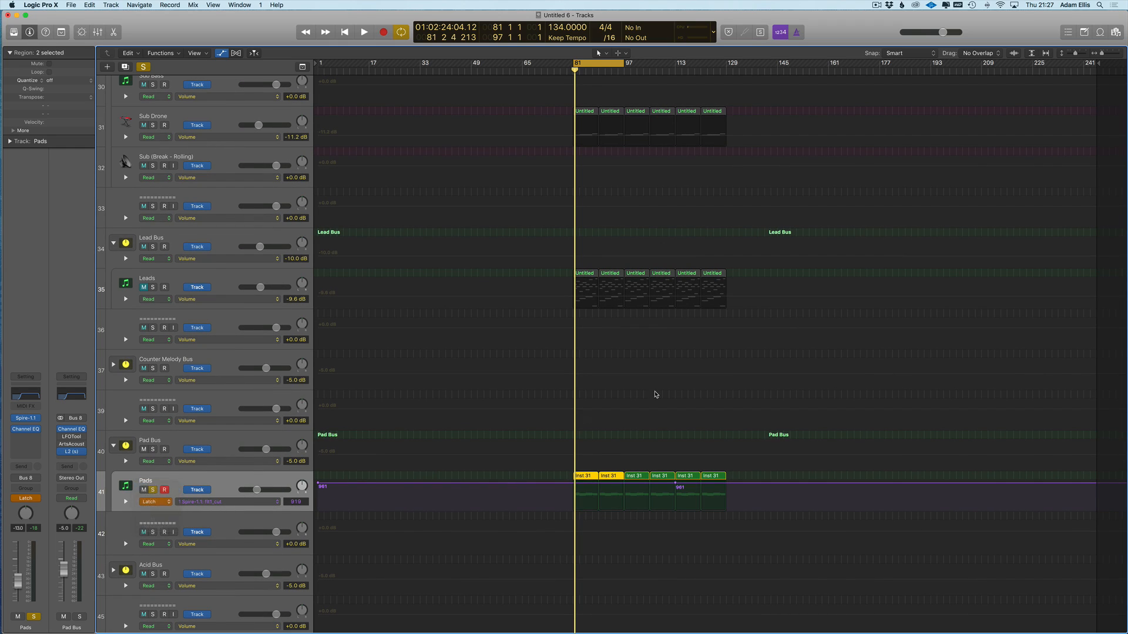
pyautogui.press('a')
pyautogui.scroll(-2, 715, 322)
pyautogui.press('space')
# - Solo the Sub Drone and Leads tracks
pyautogui.click(169, 326)
pyautogui.click(168, 326)
pyautogui.click(169, 191)
pyautogui.click(222, 317)
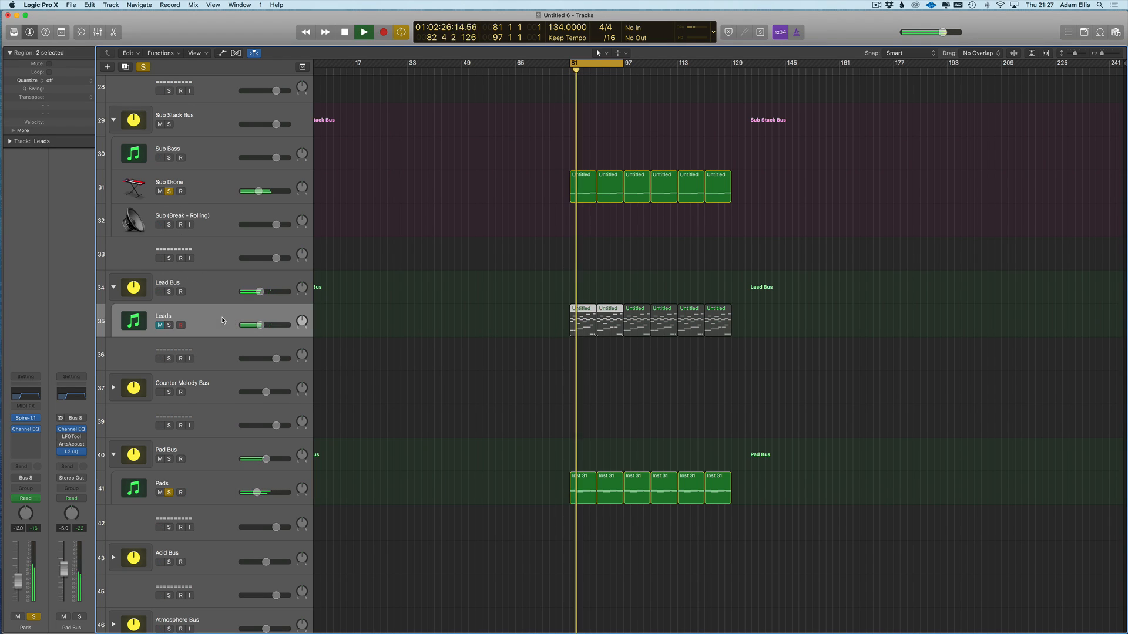
pyautogui.click(169, 326)
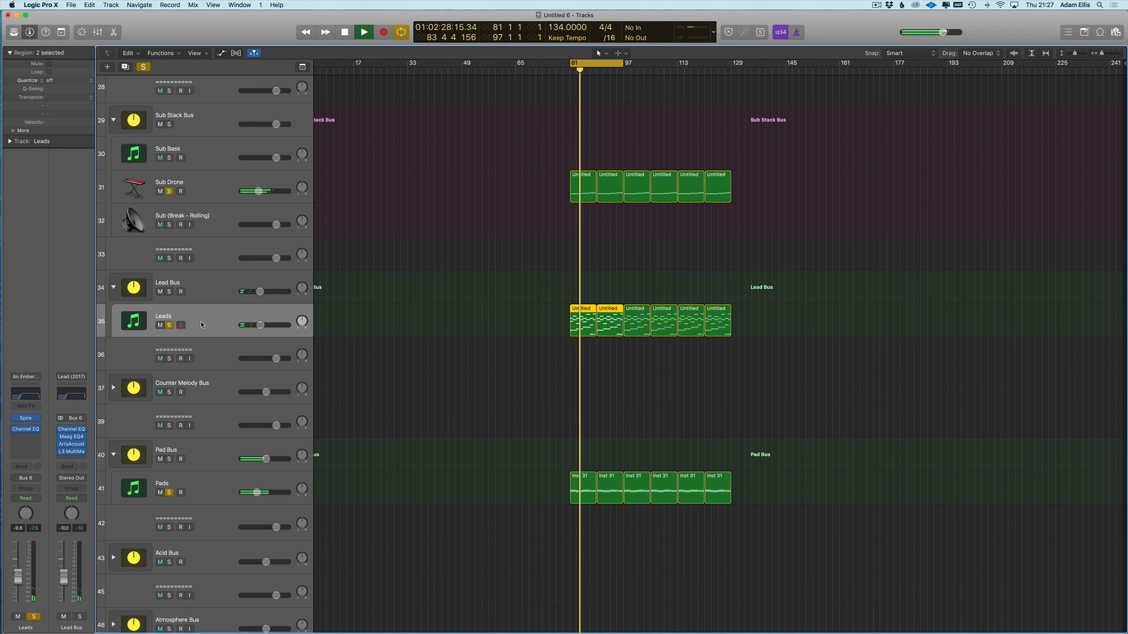
# - Raise the lead's Spire filter 1 cutoff to 585 and the Lead Bus level to -9.0 dB
pyautogui.click(30, 421)
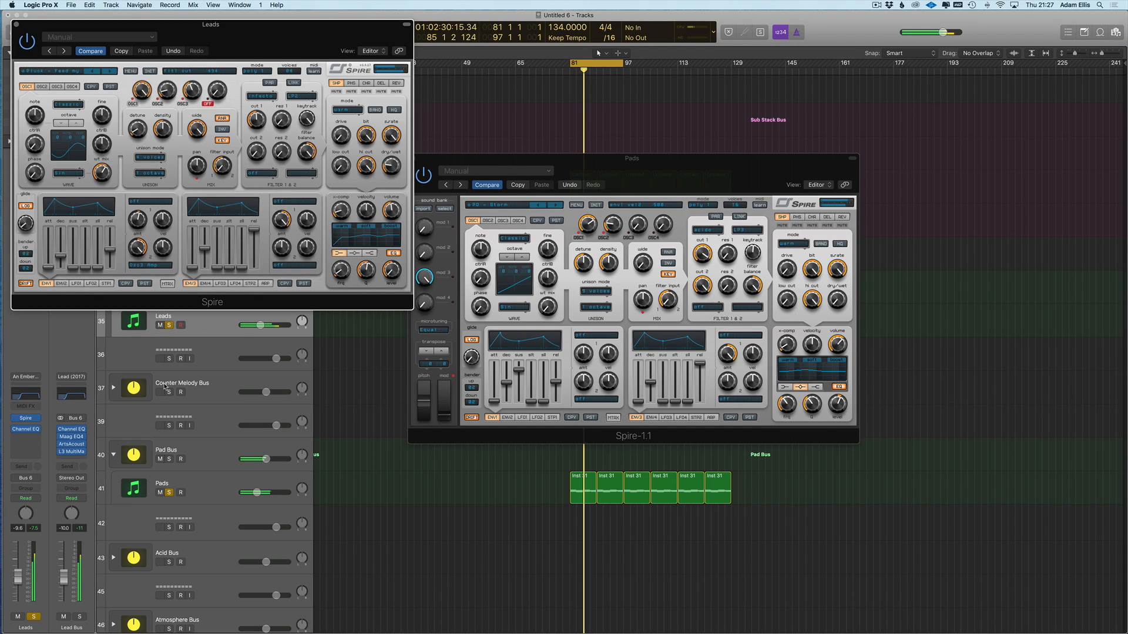
pyautogui.click(16, 24)
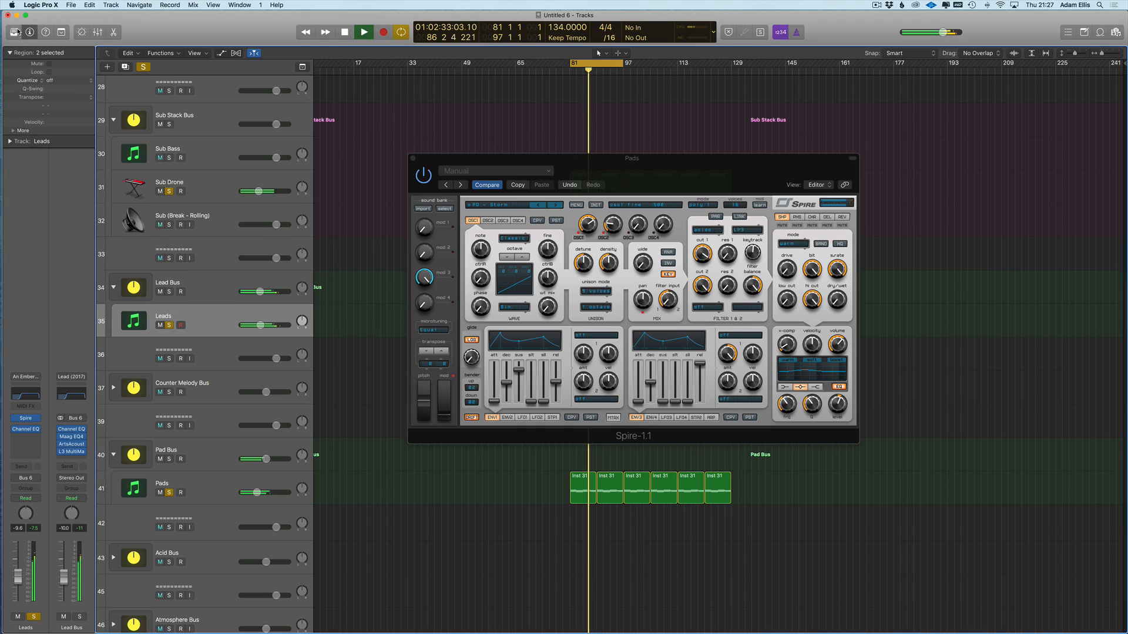
pyautogui.click(413, 159)
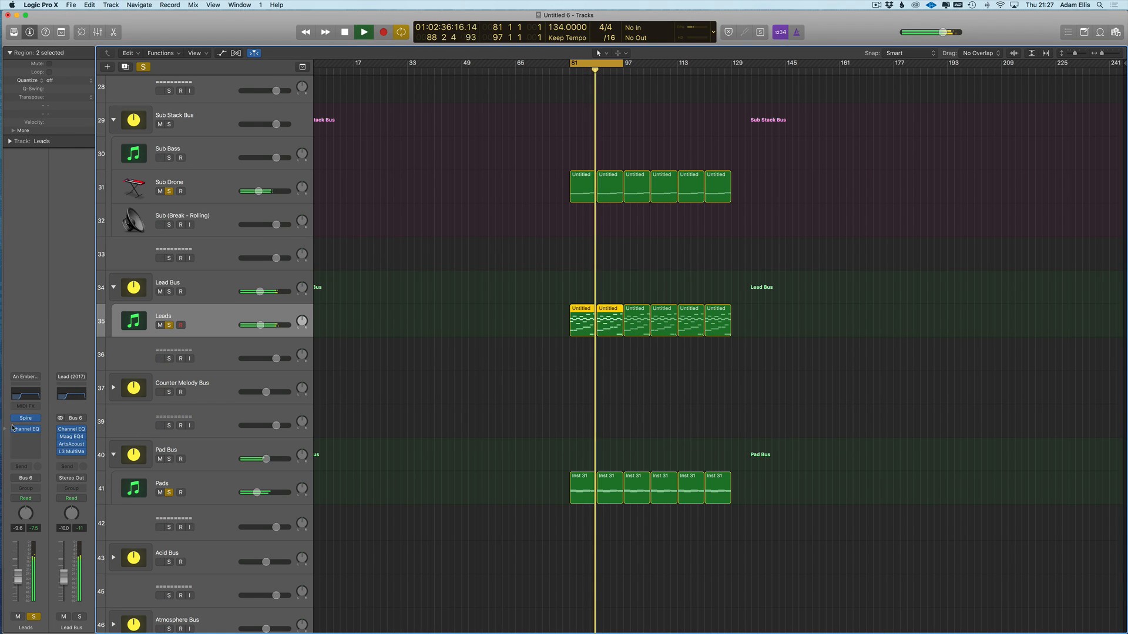
pyautogui.click(31, 421)
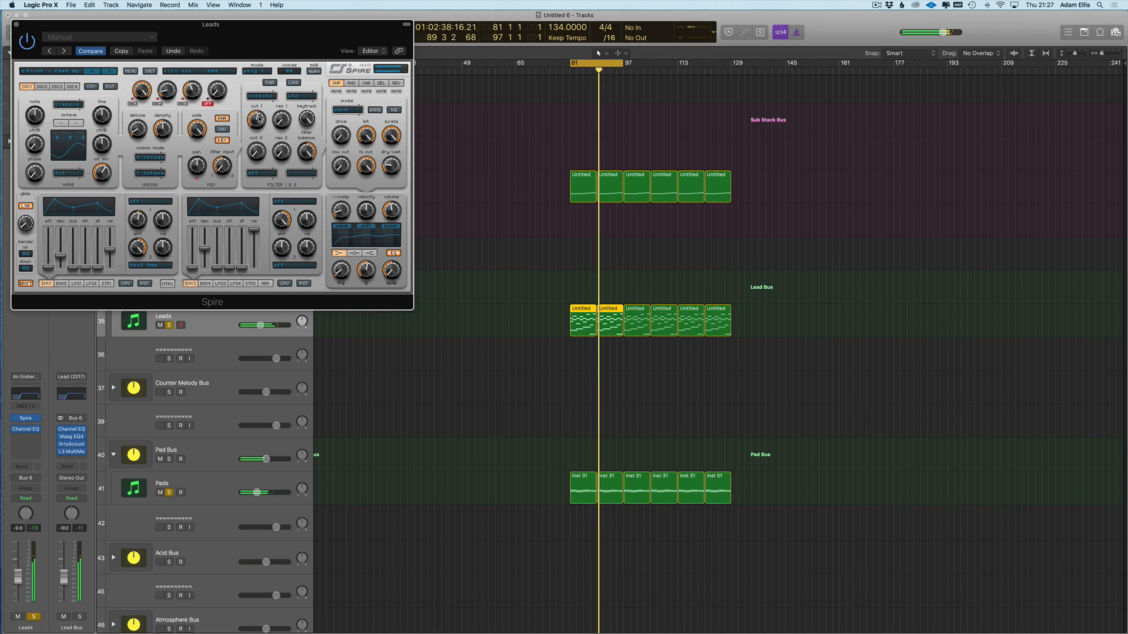
pyautogui.moveTo(259, 121); pyautogui.dragTo(259, 117)
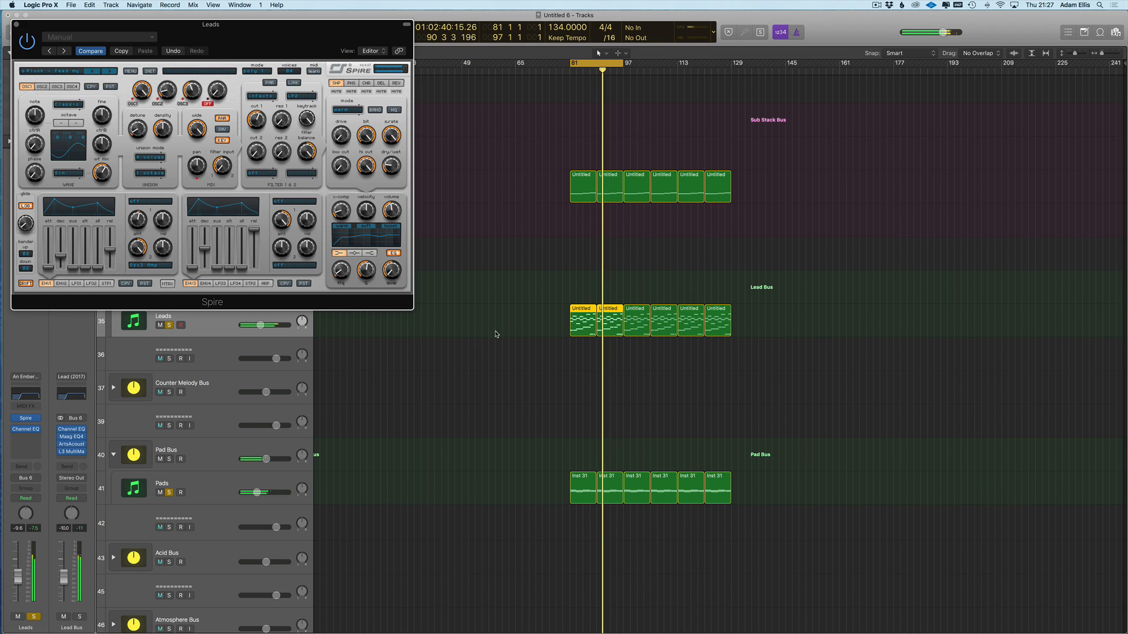
pyautogui.click(478, 339)
pyautogui.moveTo(64, 578); pyautogui.dragTo(64, 579)
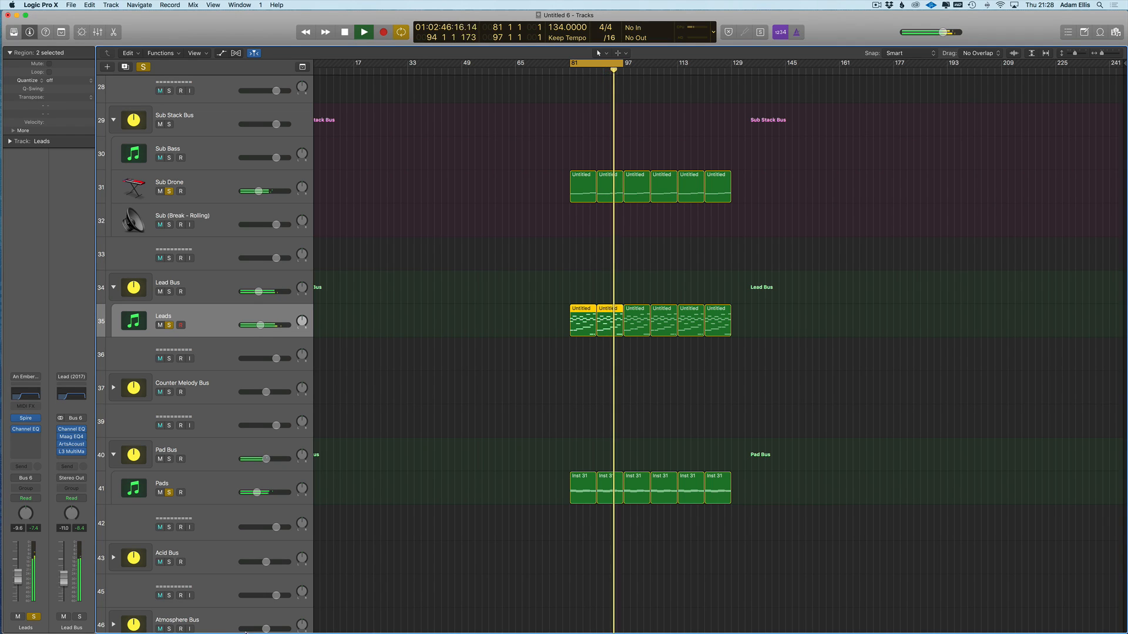
# - Stop playback, select the Leads cycle regions and unsolo Leads
pyautogui.press('space')
pyautogui.click(455, 311)
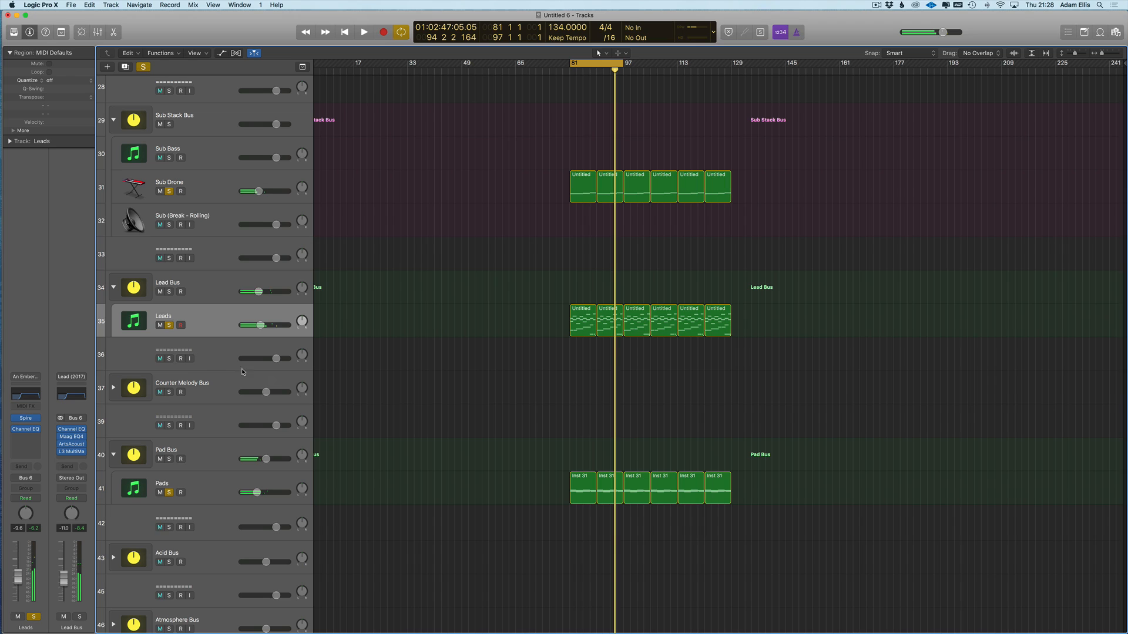
pyautogui.click(168, 334)
pyautogui.click(169, 325)
# - Unsolo Sub Drone and Pads, then select the Pads track and its cycle regions
pyautogui.click(169, 192)
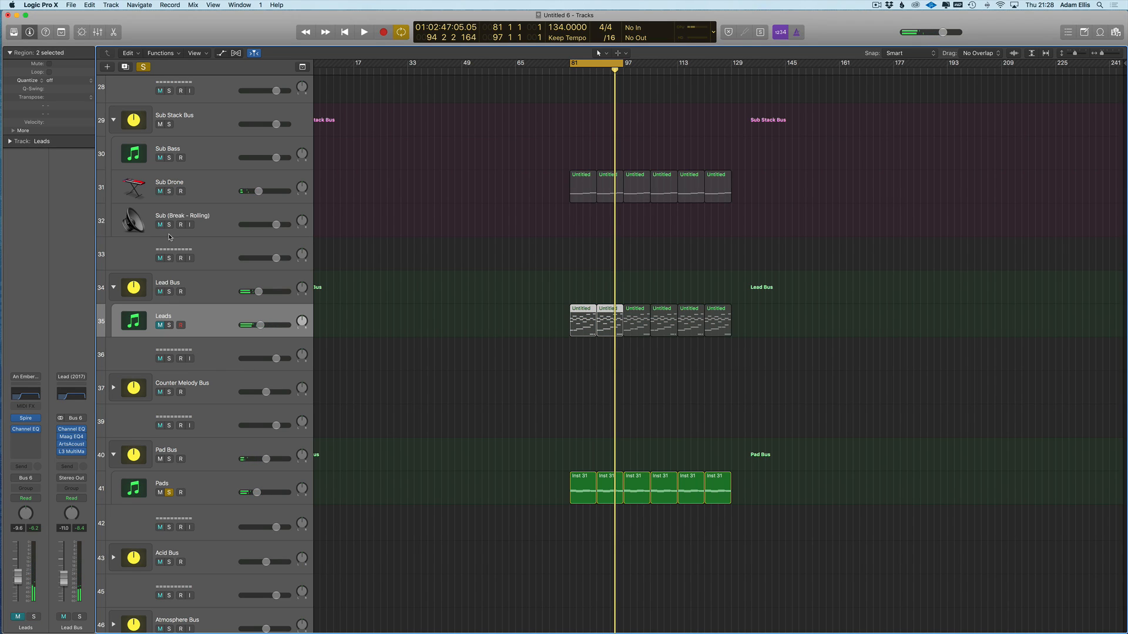
pyautogui.click(168, 492)
pyautogui.click(509, 462)
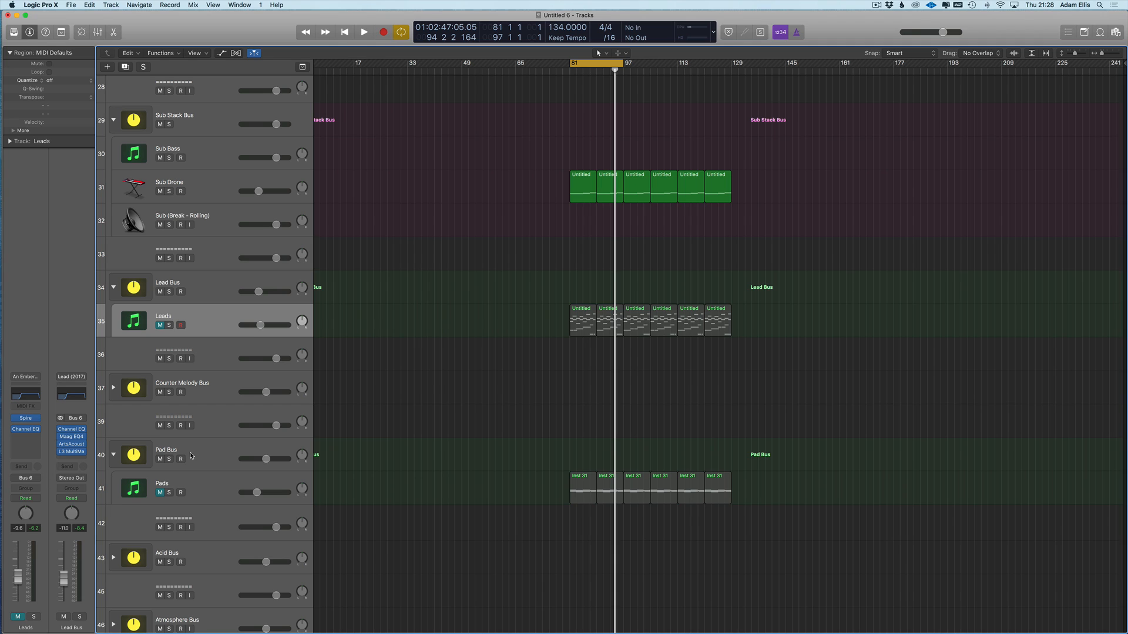
pyautogui.click(205, 501)
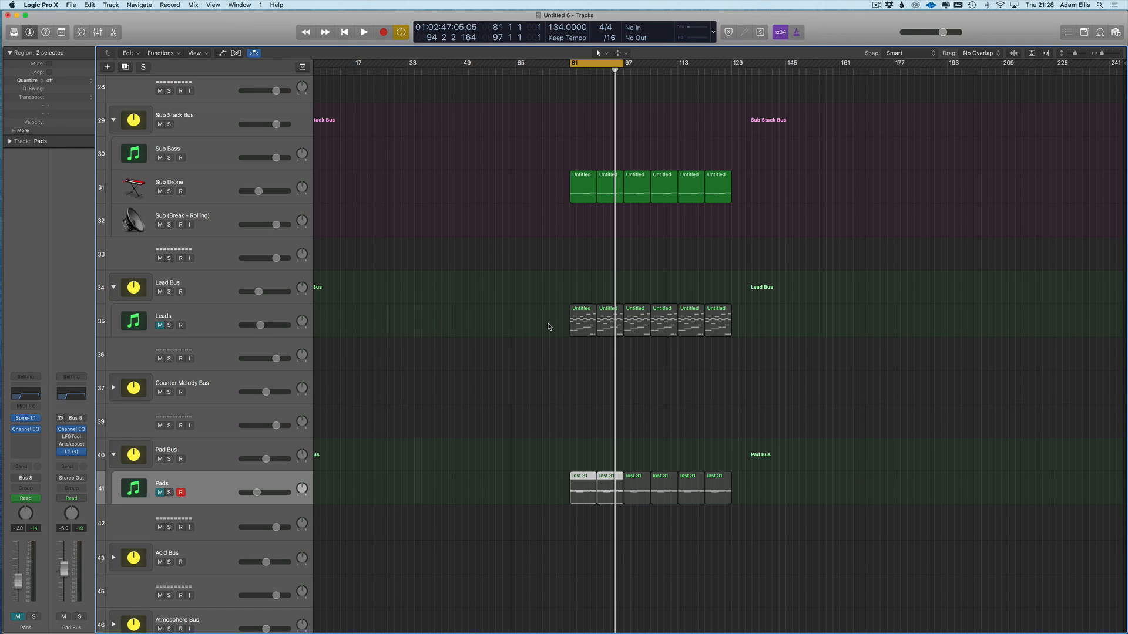
# - Draw a Pads cutoff dip to 290 at bar 81 rising to 961 later
pyautogui.press('a')
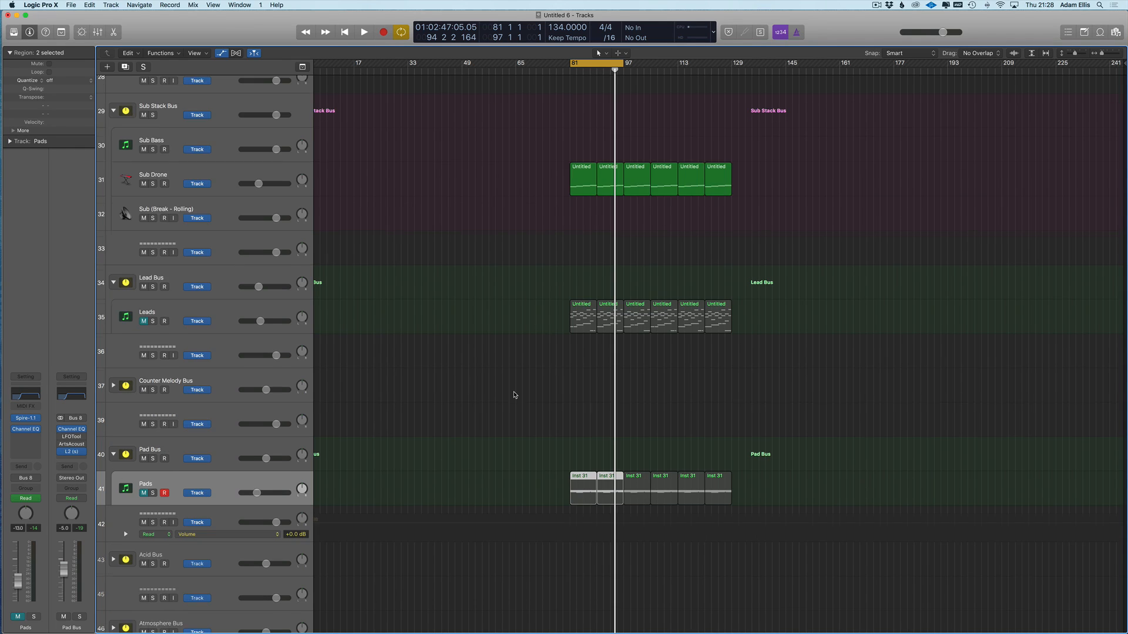
pyautogui.click(562, 484)
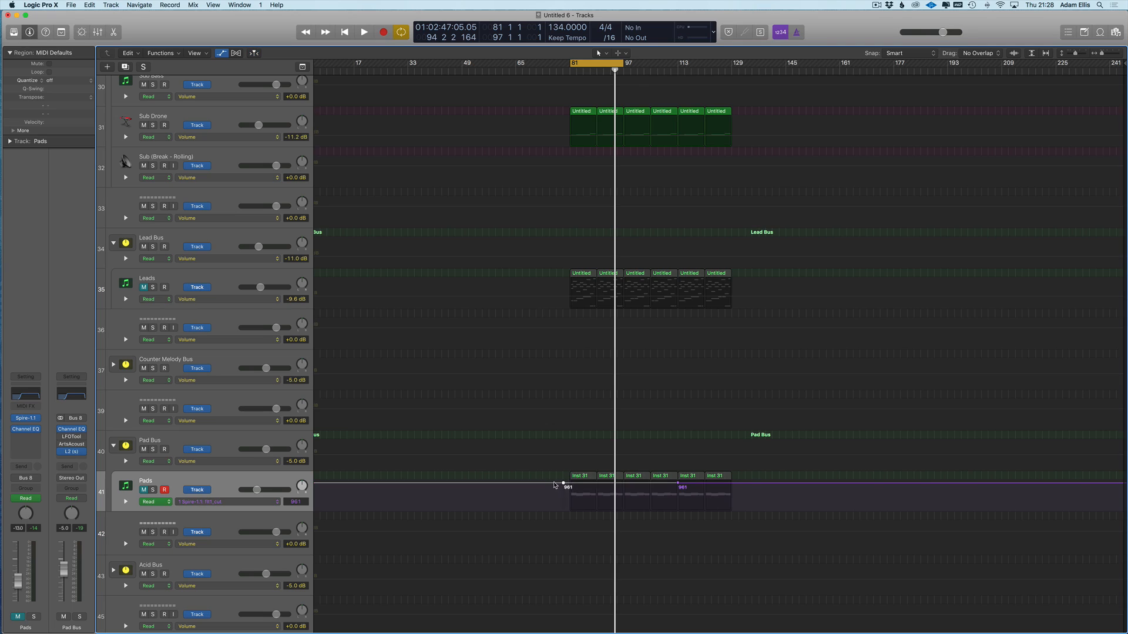
pyautogui.moveTo(562, 484); pyautogui.dragTo(563, 503)
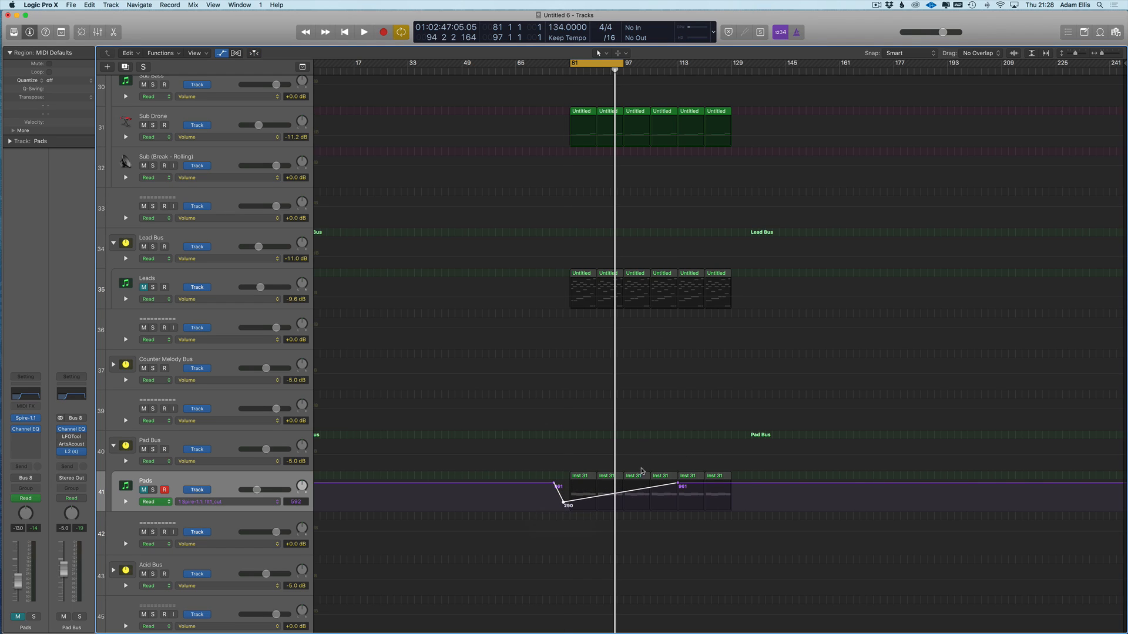
pyautogui.click(754, 487)
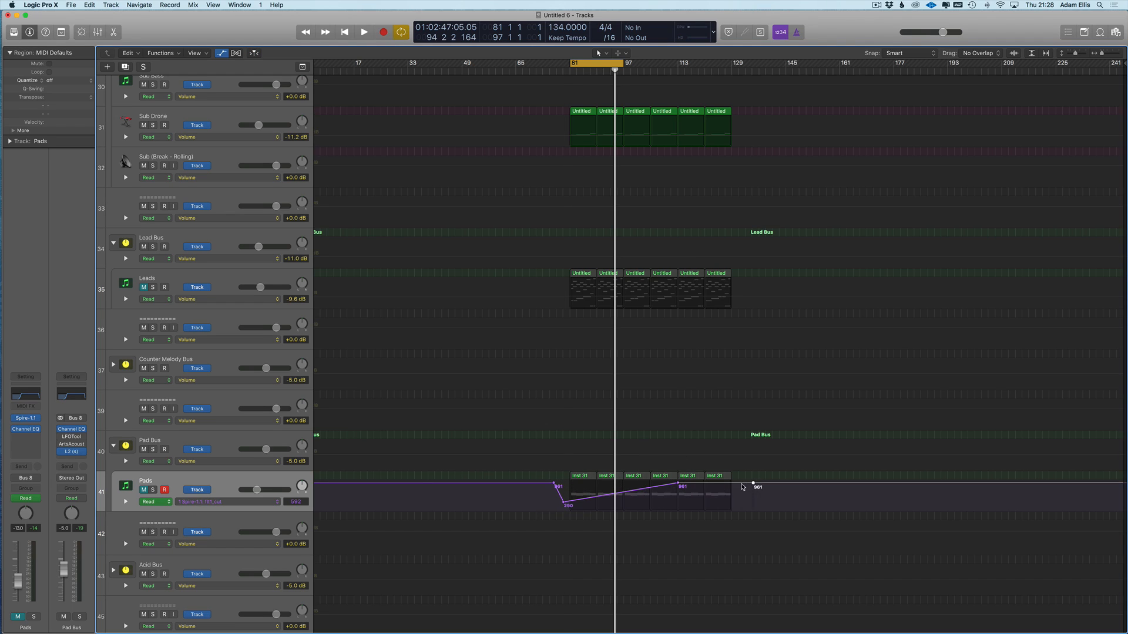
# - Record Leads cutoff automation by turning Spire's cut 1 down in playback, then raise the line to 585
pyautogui.click(246, 303)
pyautogui.click(222, 274)
pyautogui.click(223, 275)
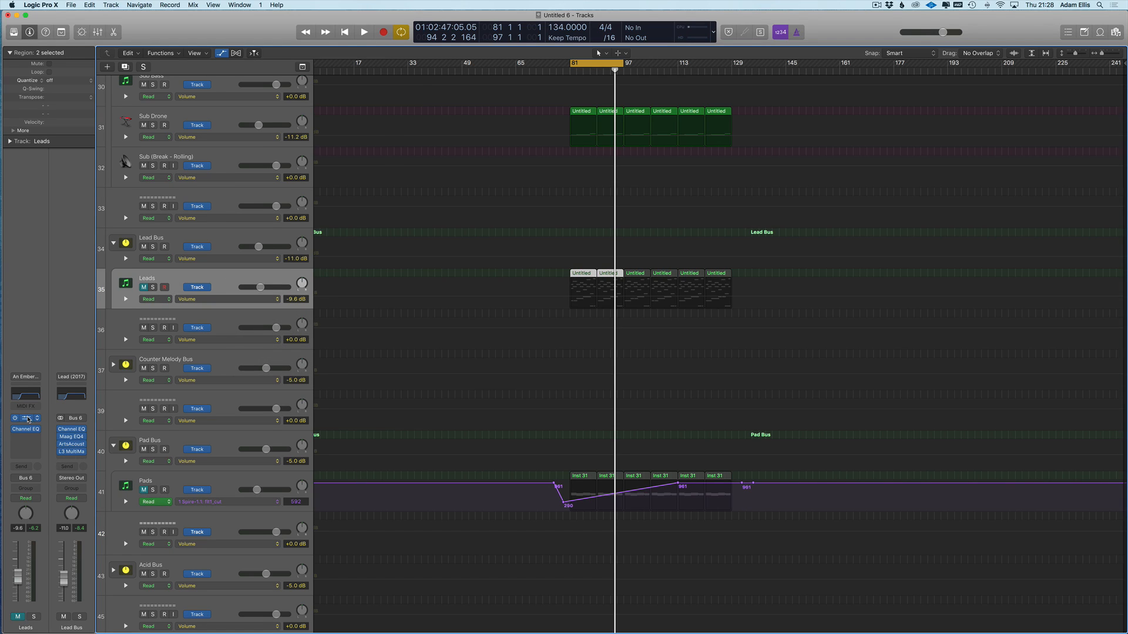
pyautogui.click(27, 418)
pyautogui.press('space')
pyautogui.moveTo(255, 122); pyautogui.dragTo(254, 131)
pyautogui.press('super+w')
pyautogui.moveTo(552, 292)
pyautogui.mouseDown()
pyautogui.moveTo(675, 294)
pyautogui.moveTo(557, 292)
pyautogui.mouseUp()
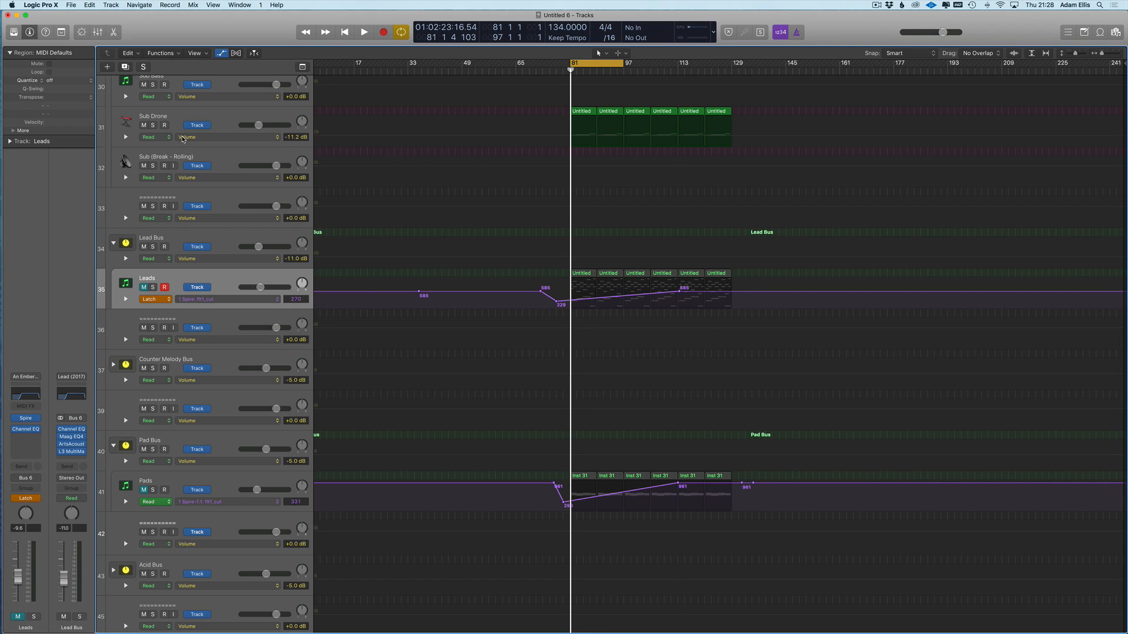
# - Switch Leads automation back to Read and hide the automation lanes
pyautogui.click(156, 299)
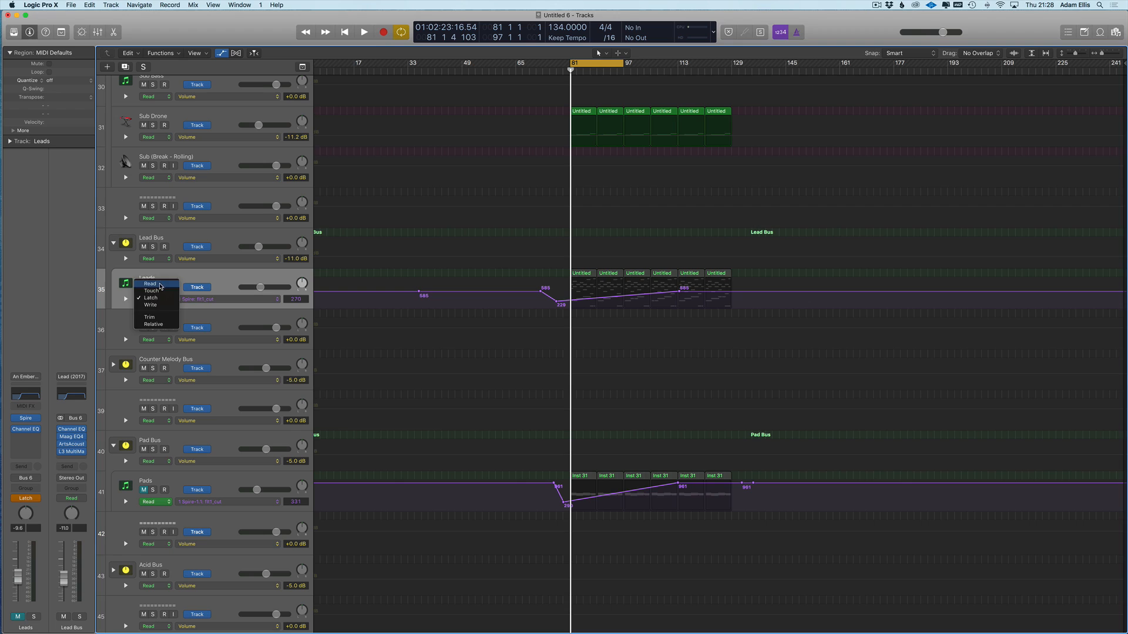
pyautogui.click(150, 284)
pyautogui.press('a')
# - Select the Sub Drone track and open the instrument windows
pyautogui.click(209, 134)
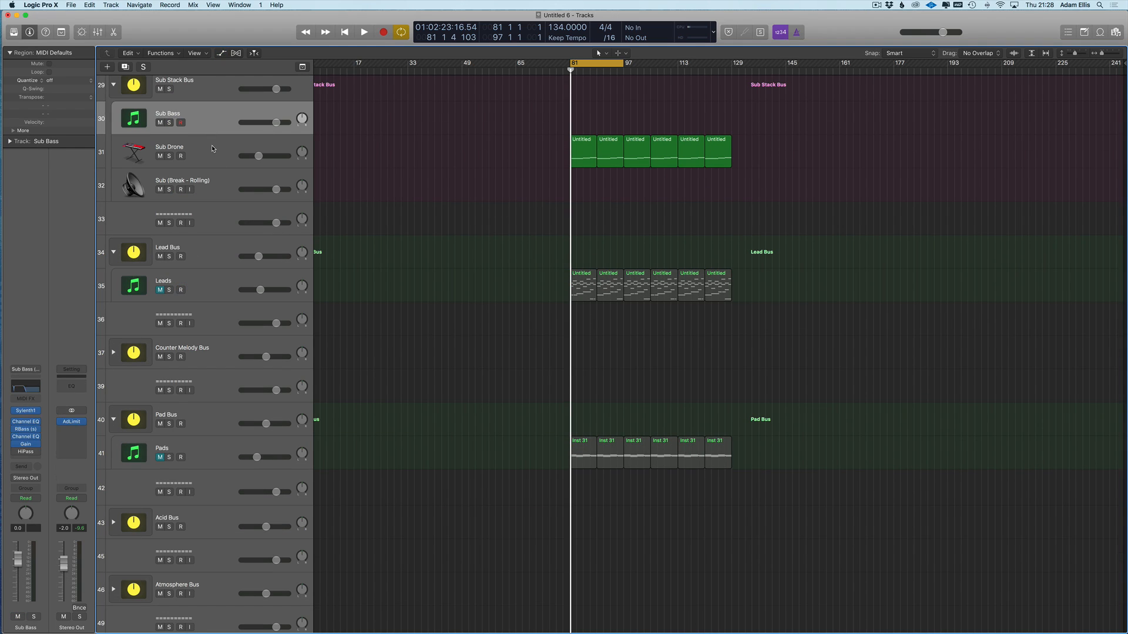
pyautogui.click(213, 148)
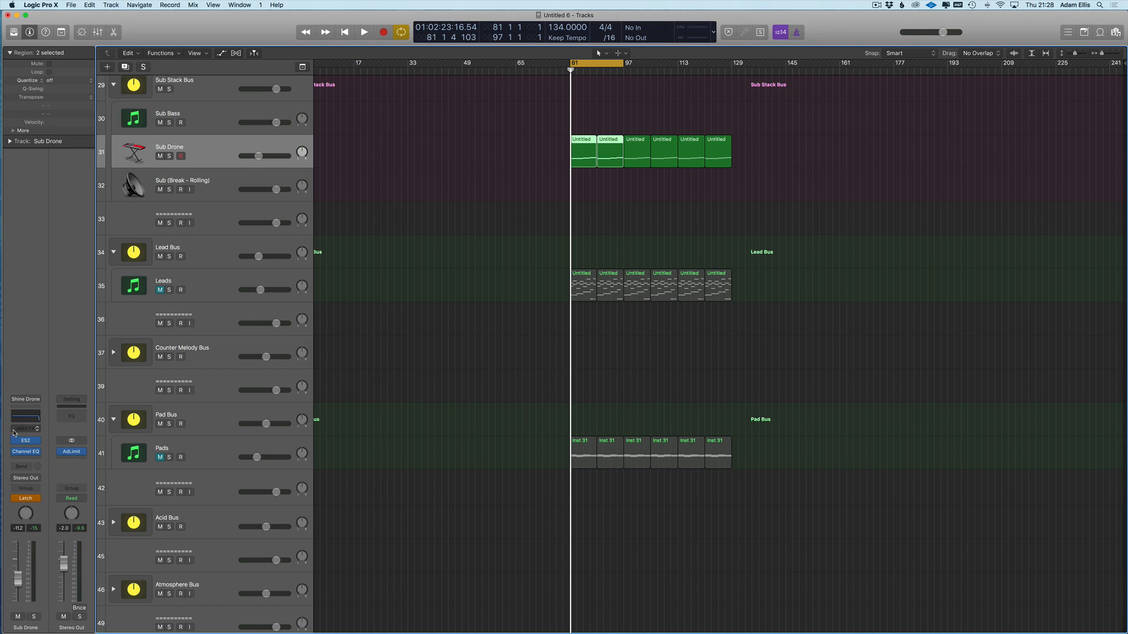
pyautogui.press('v')
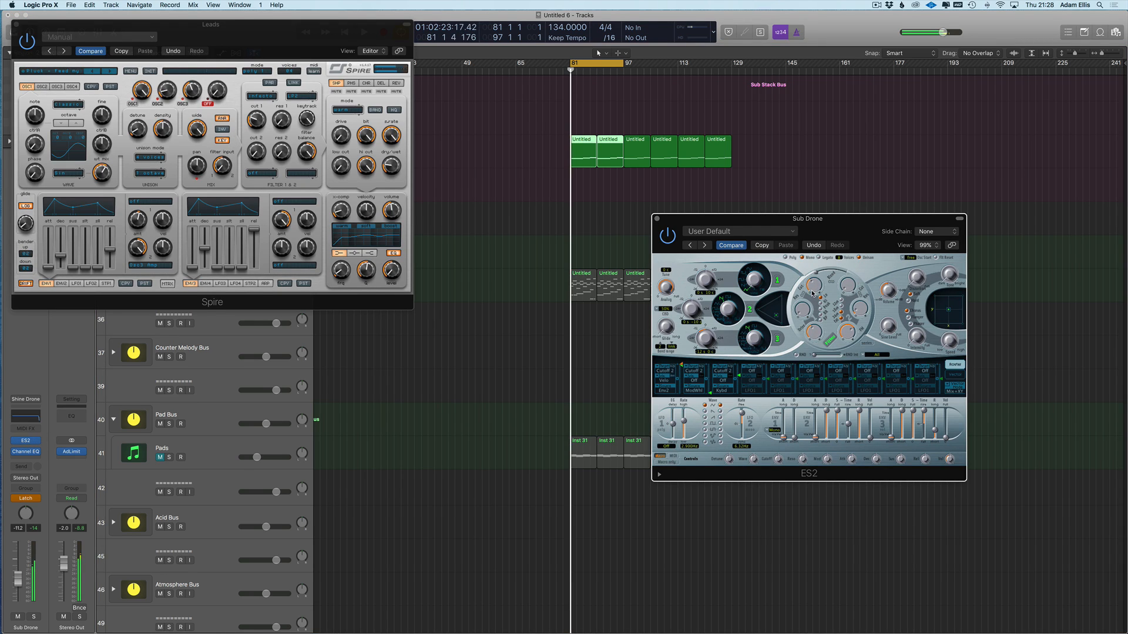
# - Show Sub Drone's ES2 MMF Cutoff lane and add a cutoff point, moving it later
pyautogui.press('v')
pyautogui.press('a')
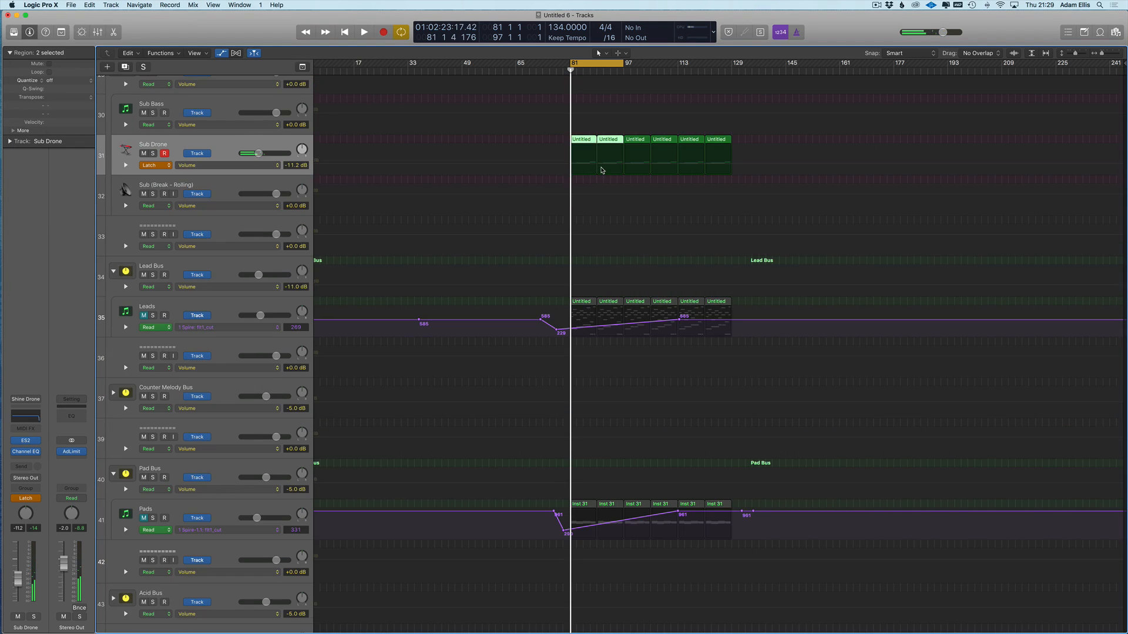
pyautogui.click(220, 165)
pyautogui.click(241, 258)
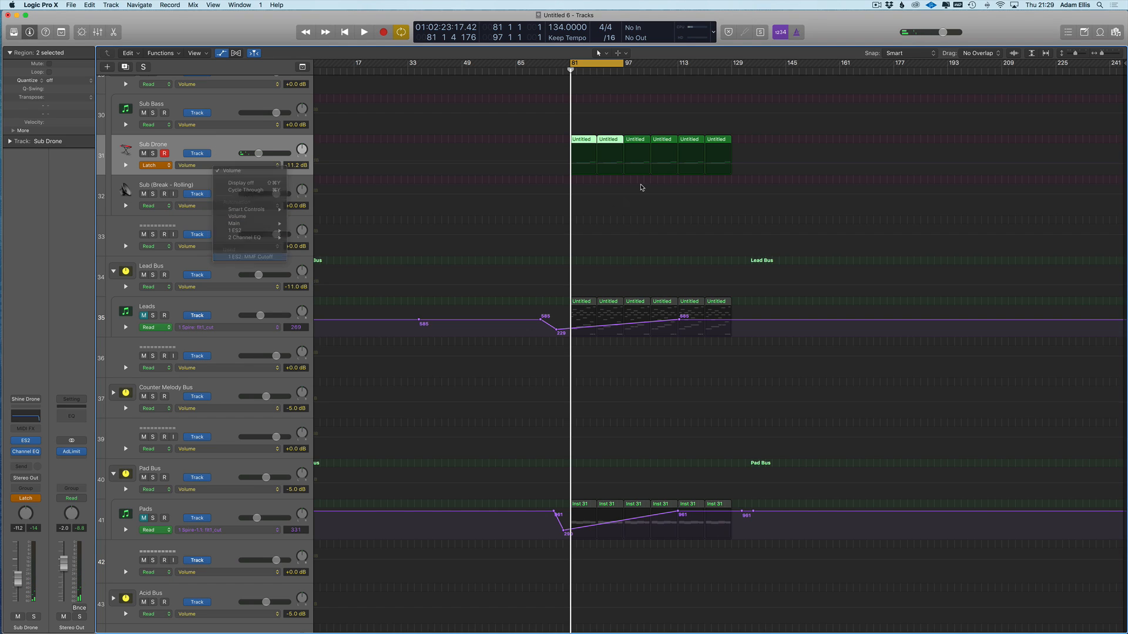
pyautogui.click(583, 161)
pyautogui.moveTo(598, 163); pyautogui.dragTo(681, 155)
# - Pull Sub Drone's cutoff down to 0.098 at bar 81 and set the cycle to bars 81–128
pyautogui.moveTo(678, 78); pyautogui.dragTo(740, 77)
pyautogui.moveTo(564, 163); pyautogui.dragTo(569, 169)
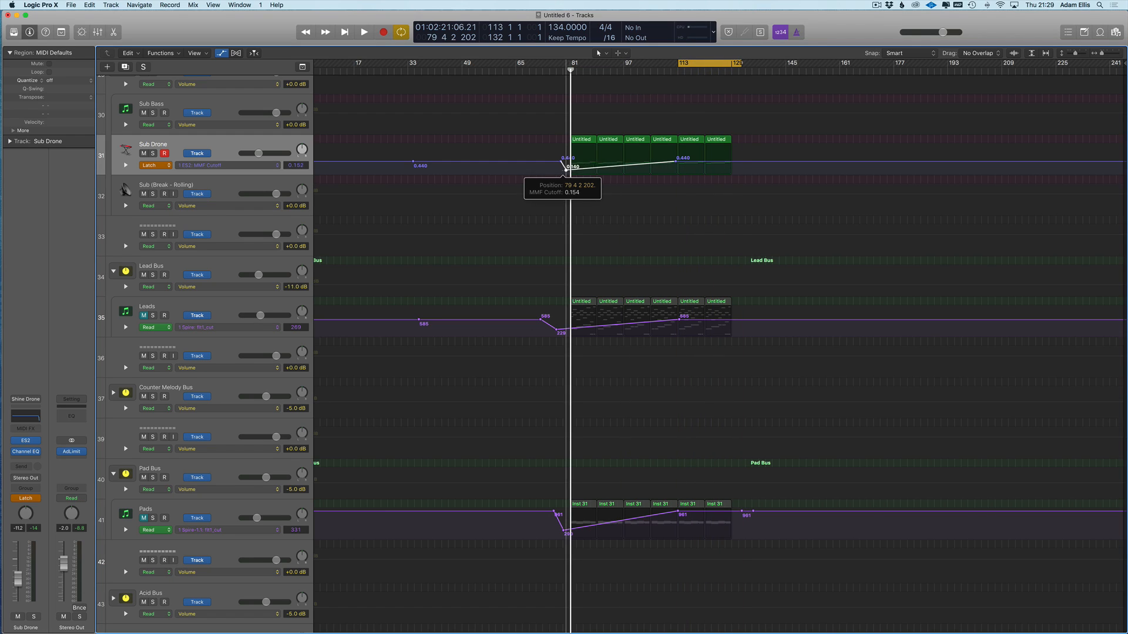
pyautogui.moveTo(570, 68); pyautogui.dragTo(728, 68)
pyautogui.click(162, 164)
pyautogui.click(151, 164)
# - Clear all solos, unmute the Leads and Pads tracks, and start playback
pyautogui.press('a')
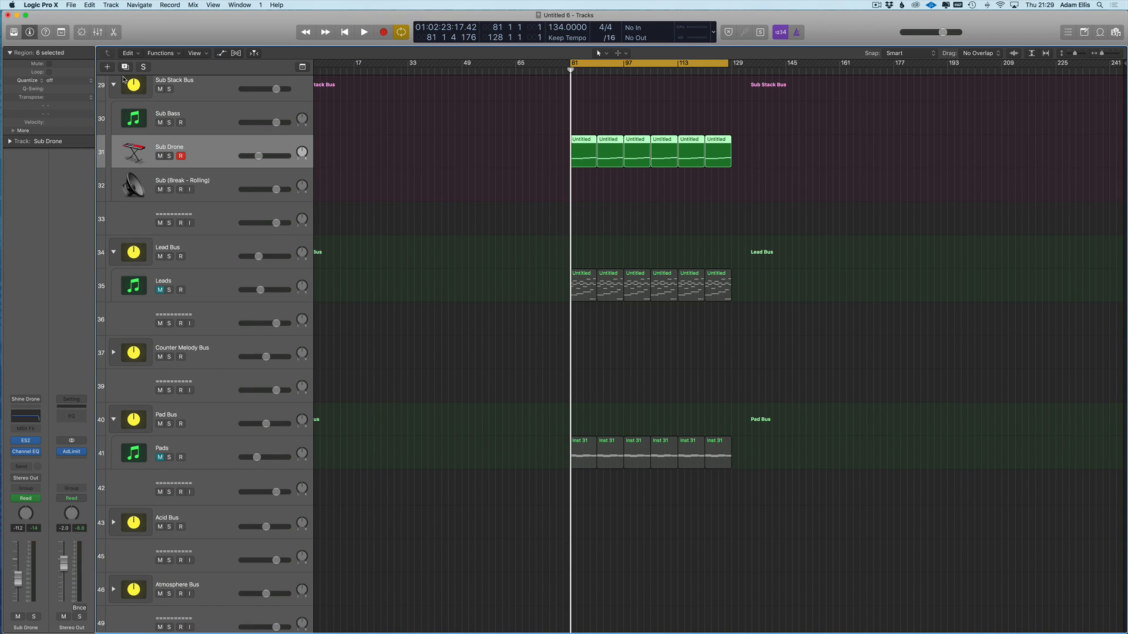
pyautogui.click(143, 68)
pyautogui.click(143, 68)
pyautogui.click(161, 290)
pyautogui.click(160, 457)
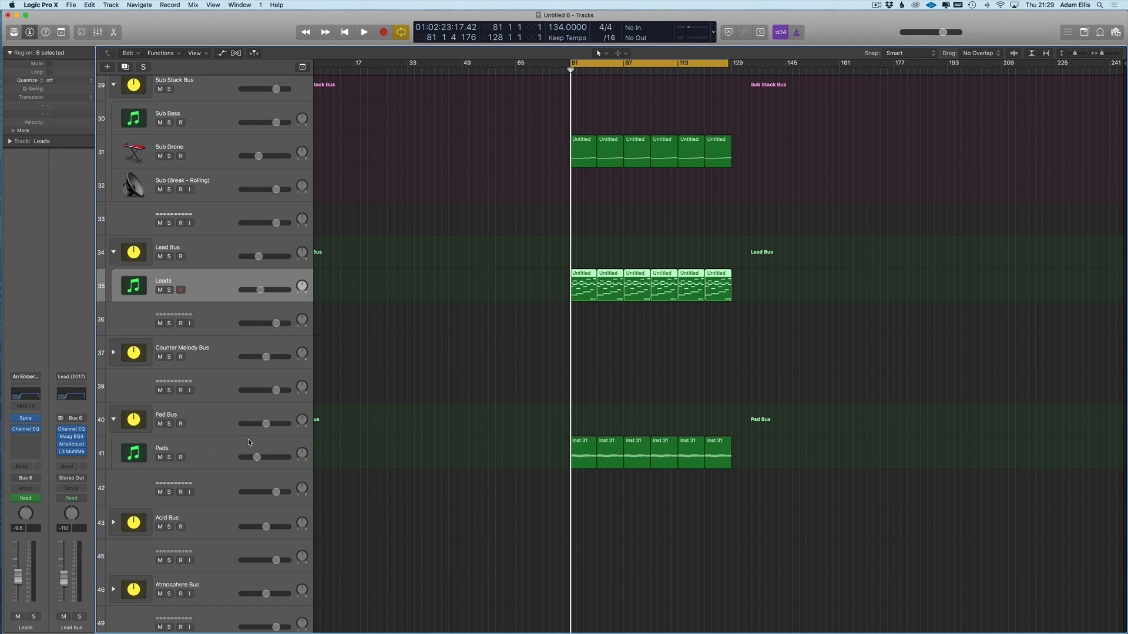
pyautogui.click(399, 415)
pyautogui.press('space')
# - Drag the Leads cutoff point before bar 81 down to 0 and bend the following ramp into a curve
pyautogui.press('a')
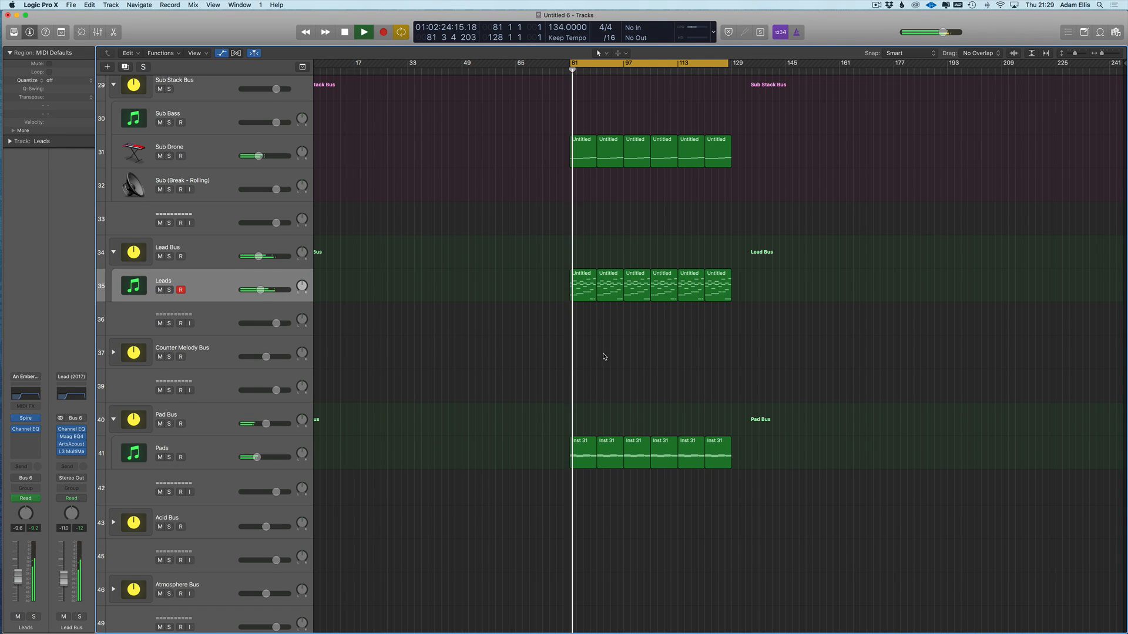
pyautogui.press('space')
pyautogui.moveTo(559, 306); pyautogui.dragTo(557, 309)
pyautogui.press('space')
pyautogui.press('t')
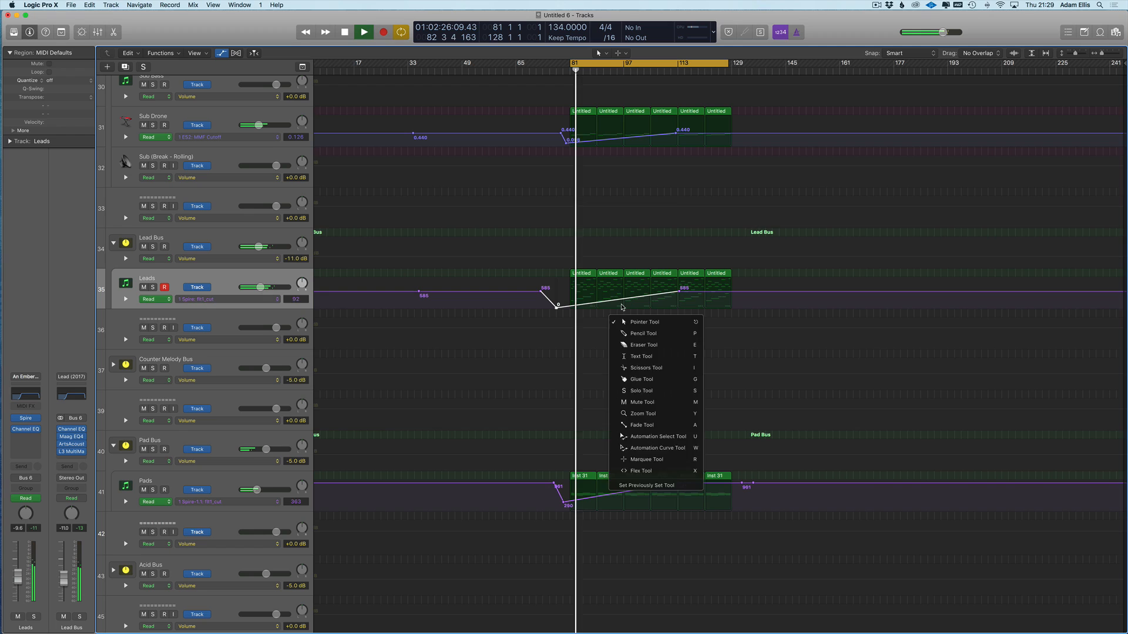
pyautogui.press('w')
pyautogui.moveTo(635, 301); pyautogui.dragTo(633, 339)
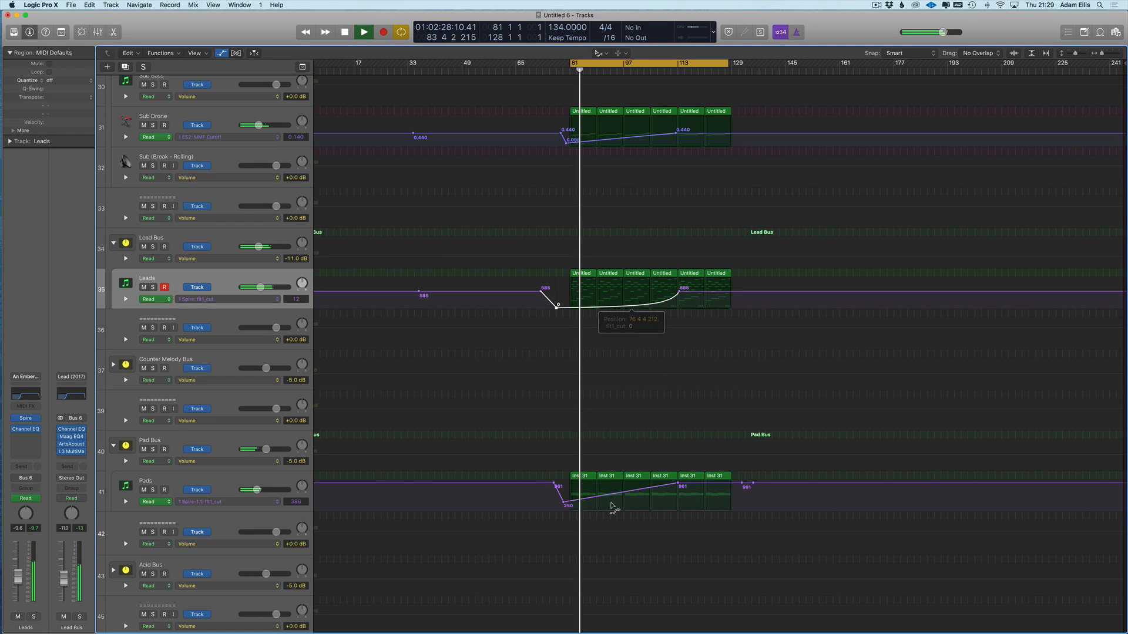
pyautogui.press('t')
pyautogui.press('t')
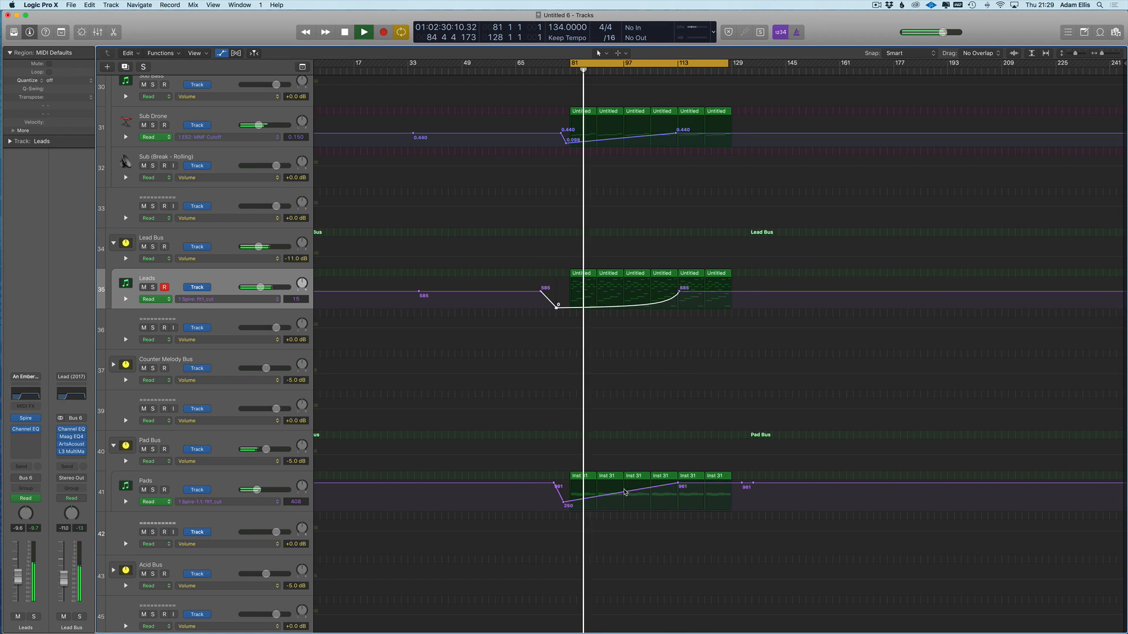
# - Add points on the Pads cutoff line near bar 96 and raise one into a bump peaking at 765
pyautogui.press('super+Right')
pyautogui.click(734, 493)
pyautogui.click(758, 491)
pyautogui.moveTo(745, 493); pyautogui.dragTo(748, 483)
pyautogui.scroll(-1, 748, 411)
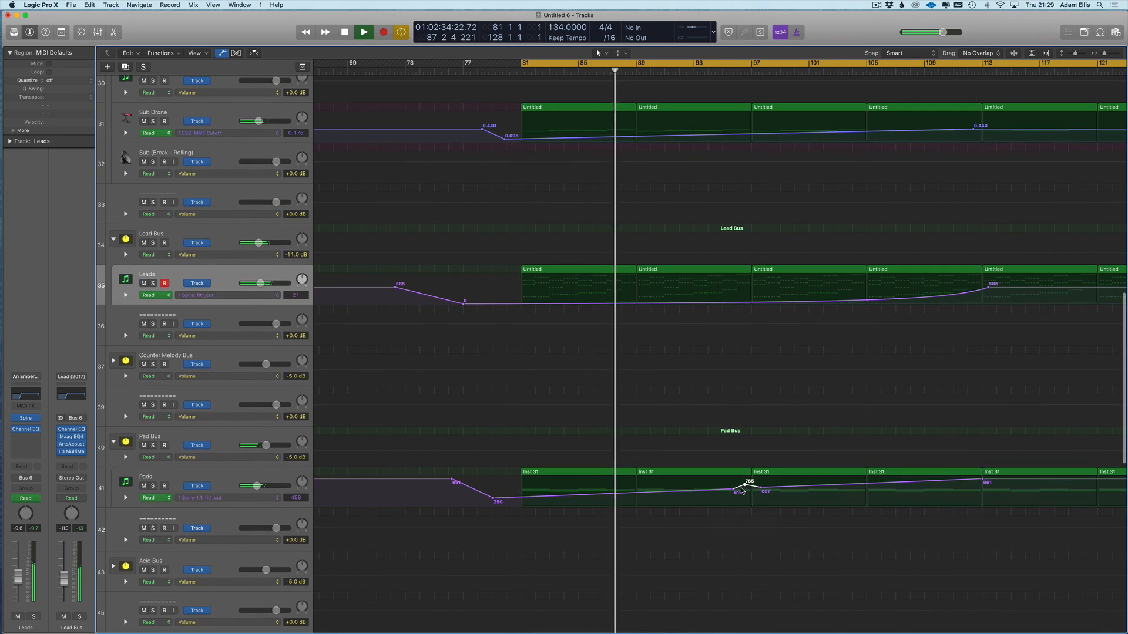
# - Add a dip on the Leads cutoff near bar 93, pulling a point down to 191
pyautogui.click(729, 295)
pyautogui.press('super+z')
pyautogui.click(755, 295)
pyautogui.click(759, 295)
pyautogui.moveTo(759, 295); pyautogui.dragTo(757, 345)
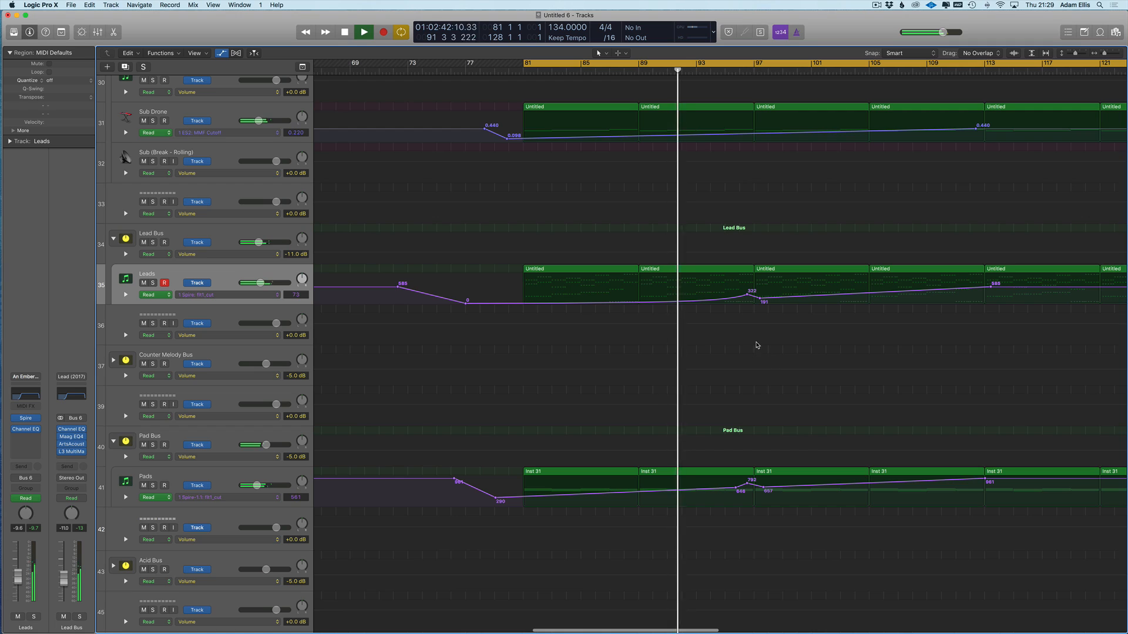
pyautogui.press('a')
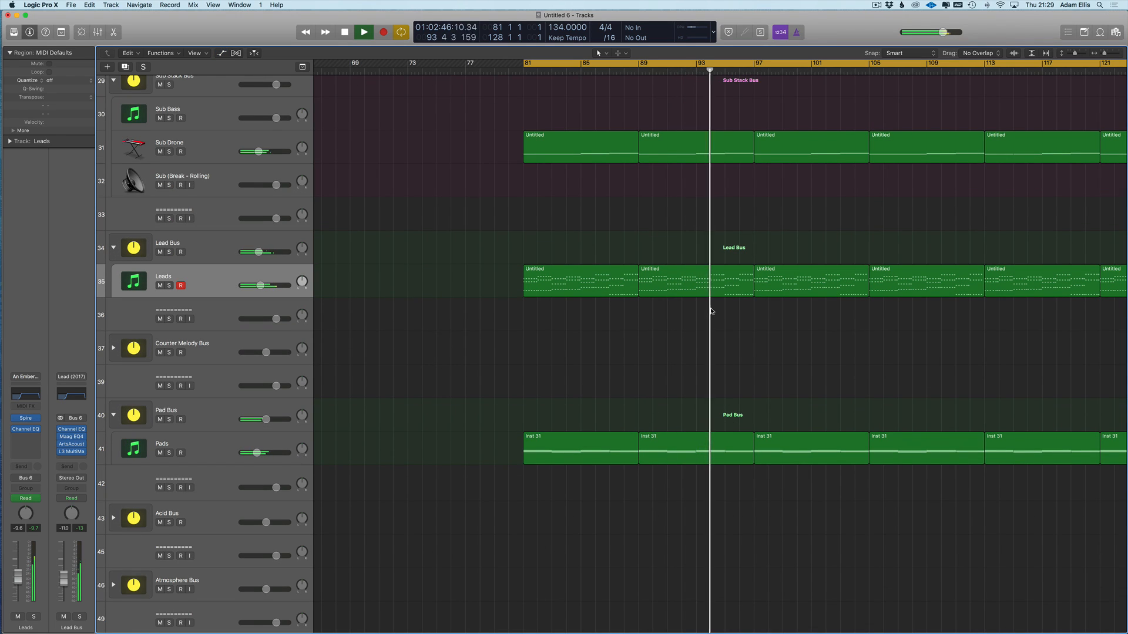
pyautogui.press('super+Left')
pyautogui.press('super+Left')
pyautogui.hscroll(2, 756, 321)
pyautogui.scroll(3, 759, 326)
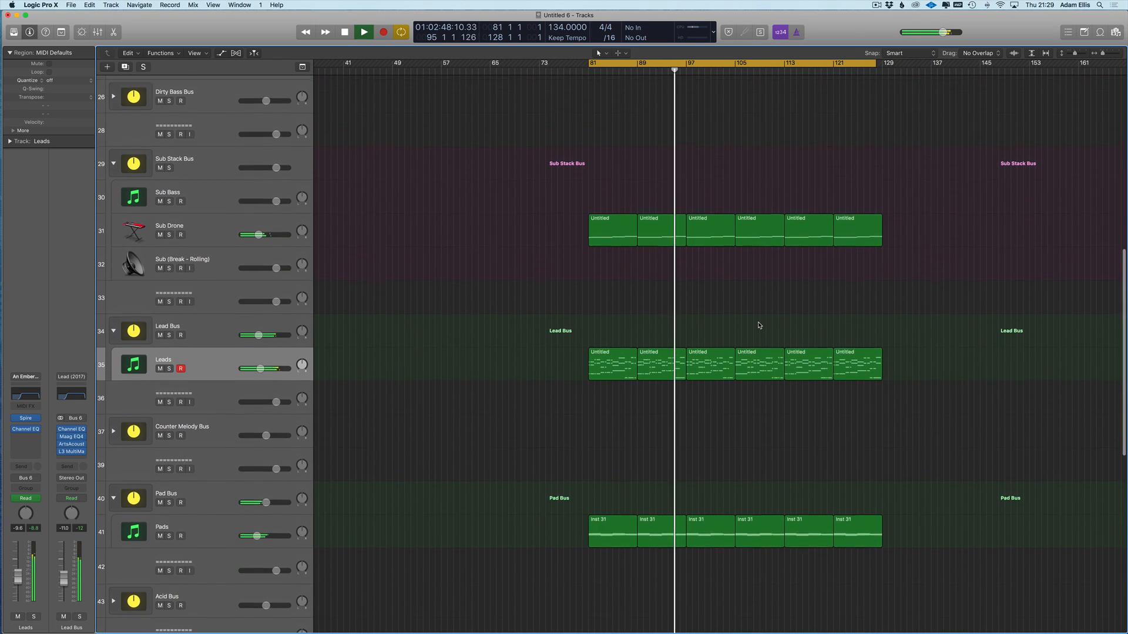
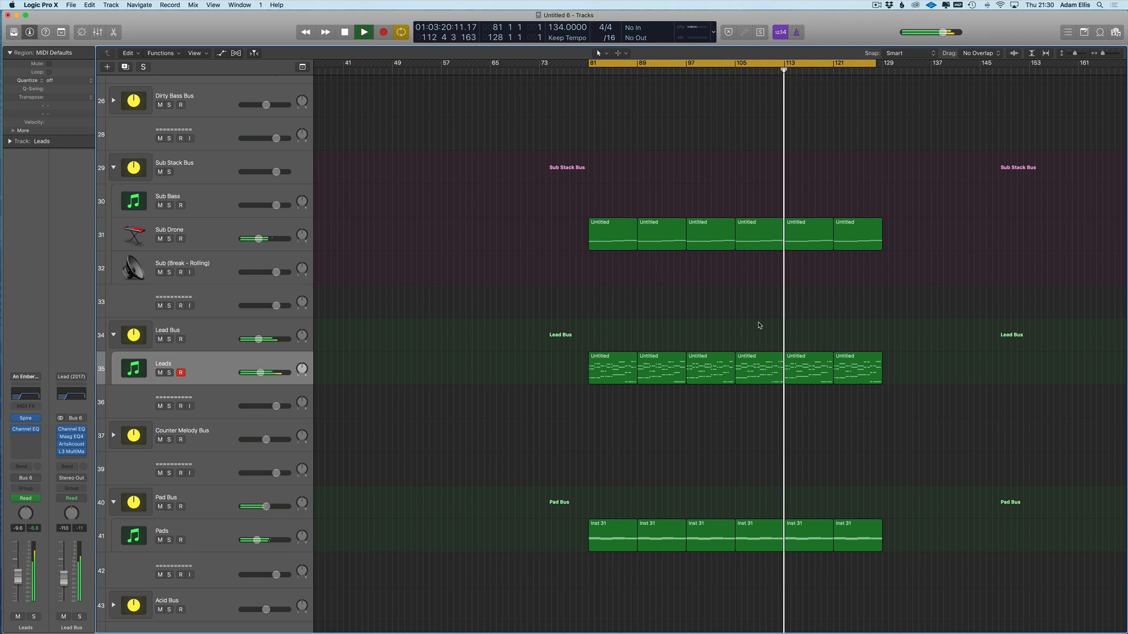
# - Select the Pads track and toggle its automation lanes on and off with A
pyautogui.click(215, 538)
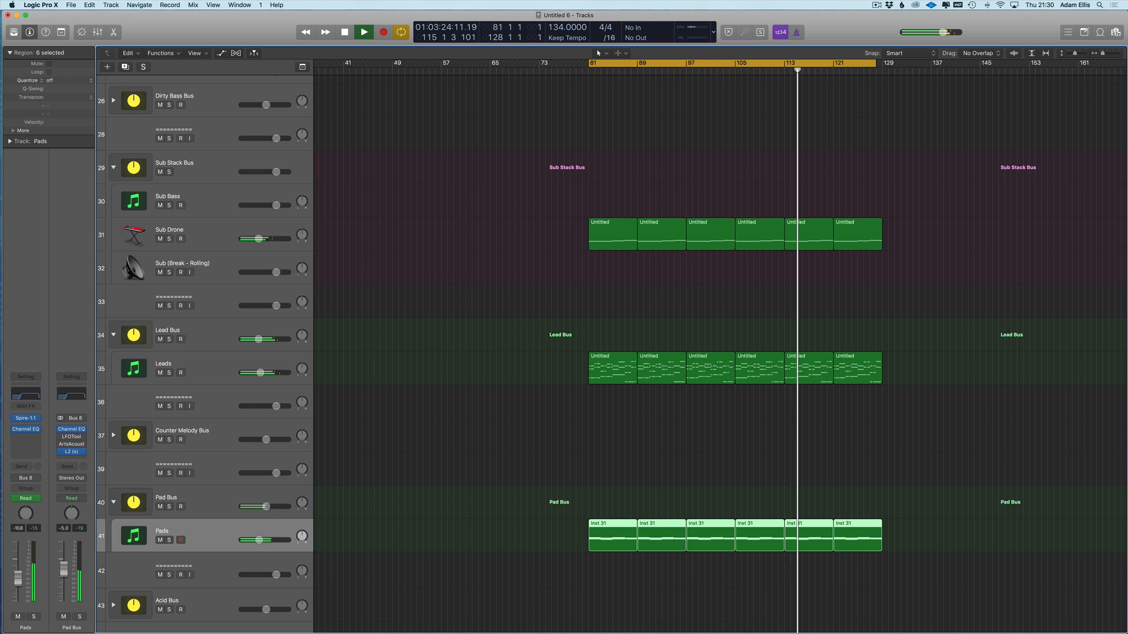
pyautogui.press('a')
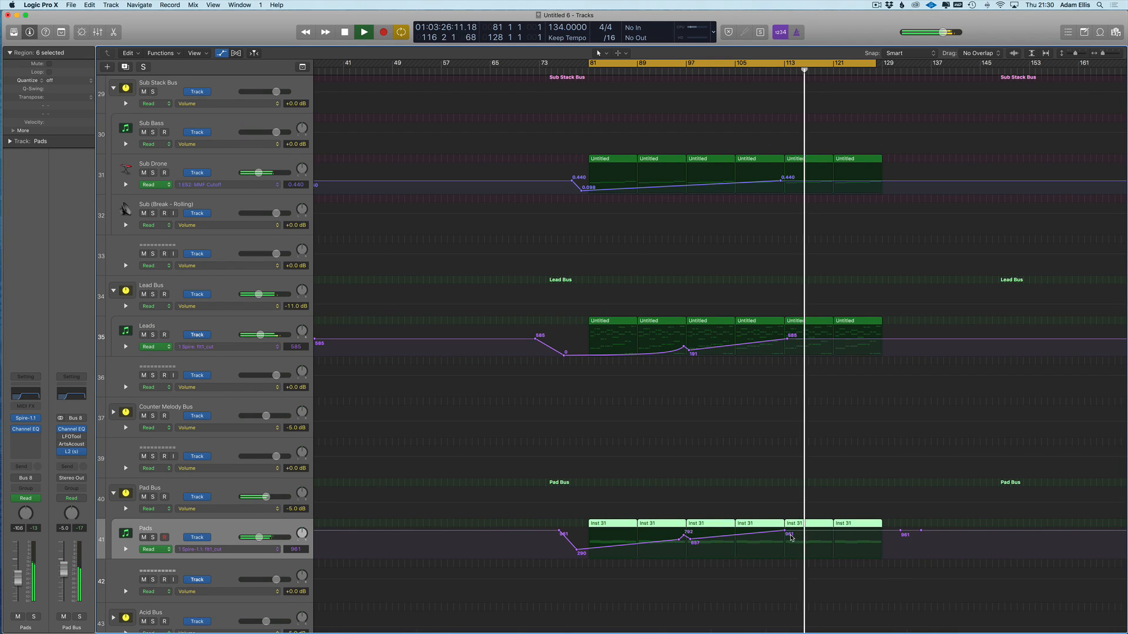
pyautogui.press('a')
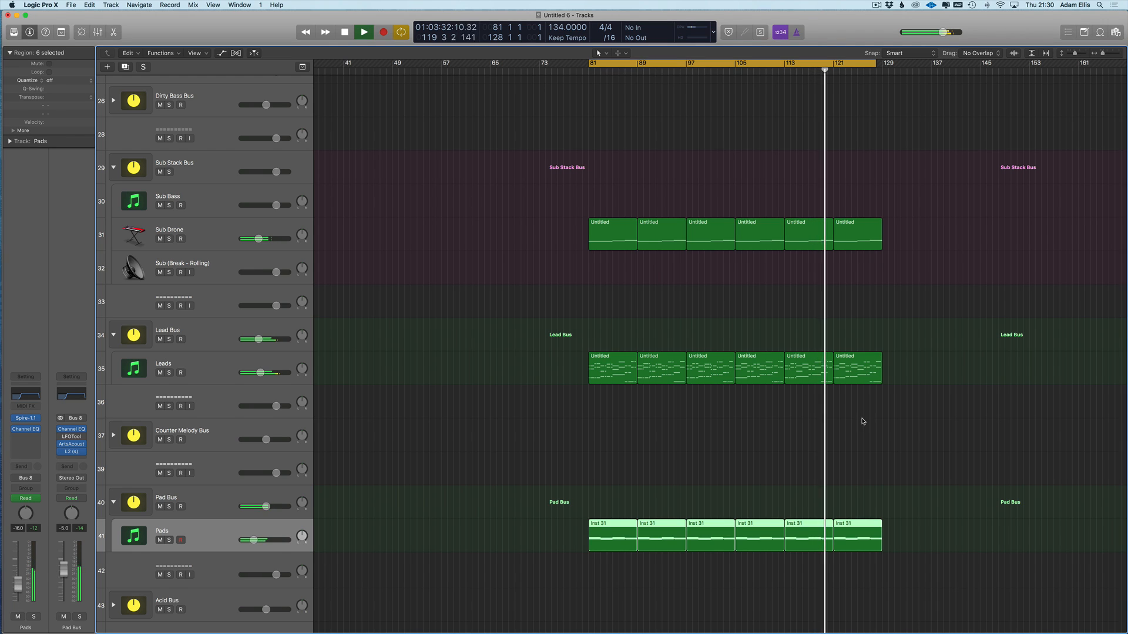
# - Show automation and pull a Sub Drone cutoff point near bar 129 down to 0.126
pyautogui.press('a')
pyautogui.click(901, 181)
pyautogui.click(886, 181)
pyautogui.moveTo(886, 181); pyautogui.dragTo(886, 190)
# - Add Leads cutoff points near bar 129 and pull one down into a dip
pyautogui.click(897, 340)
pyautogui.click(892, 340)
pyautogui.moveTo(891, 340); pyautogui.dragTo(892, 350)
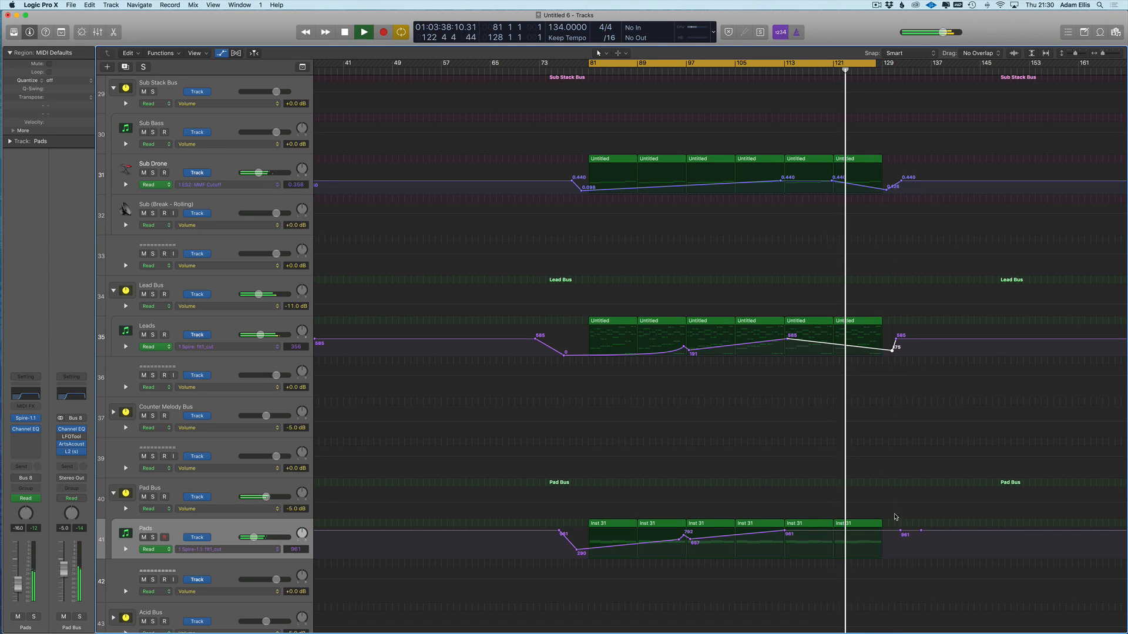
# - Pull a Pads cutoff point near bar 129 down to 277, removing a misplaced point
pyautogui.click(891, 531)
pyautogui.moveTo(891, 531); pyautogui.dragTo(892, 550)
pyautogui.press('Delete')
# - Undo the Leads dip and redo it with new points pulled down near bar 129
pyautogui.press('super+z')
pyautogui.click(839, 339)
pyautogui.click(886, 339)
pyautogui.moveTo(886, 339); pyautogui.dragTo(886, 355)
# - Pull the Pads cutoff near bar 129 into a dip, then stop playback and hide automation
pyautogui.click(891, 531)
pyautogui.click(829, 531)
pyautogui.moveTo(890, 531); pyautogui.dragTo(889, 554)
pyautogui.press('space')
pyautogui.press('a')
pyautogui.press('super+Left')
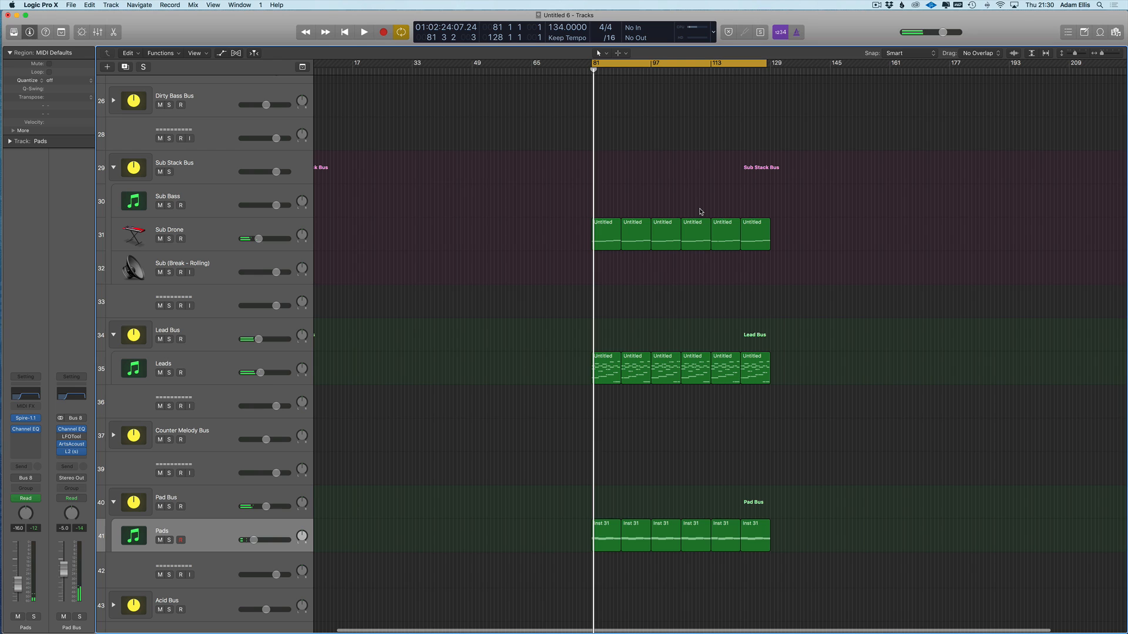
pyautogui.scroll(1, 712, 222)
pyautogui.press('super+Up')
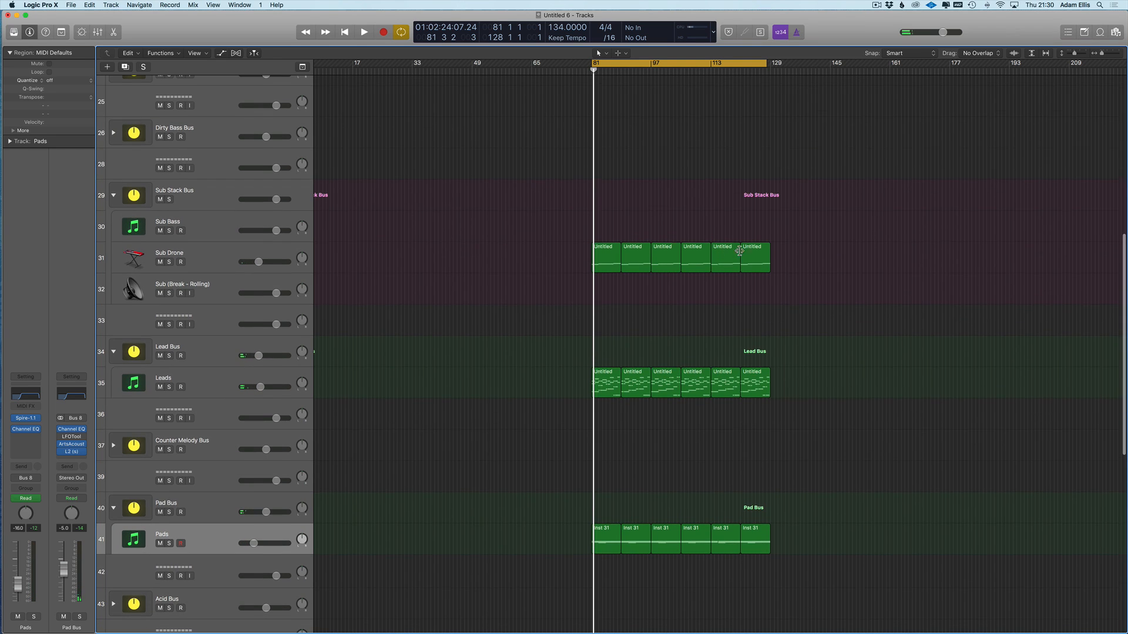
pyautogui.hscroll(1, 691, 241)
pyautogui.press('super+Right')
pyautogui.press('super+Right')
pyautogui.scroll(1, 695, 260)
pyautogui.scroll(1, 695, 260)
pyautogui.press('super+Left')
pyautogui.press('super+Left')
pyautogui.press('super+Left')
pyautogui.press('super+Up')
pyautogui.press('super+Up')
pyautogui.press('super+Up')
pyautogui.scroll(5, 693, 265)
pyautogui.scroll(-2, 674, 278)
pyautogui.scroll(4, 673, 276)
pyautogui.moveTo(1043, 82); pyautogui.dragTo(372, 210)
pyautogui.scroll(-3, 837, 431)
pyautogui.moveTo(840, 393); pyautogui.dragTo(517, 628)
pyautogui.moveTo(507, 360); pyautogui.dragTo(802, 368)
pyautogui.scroll(-3, 521, 333)
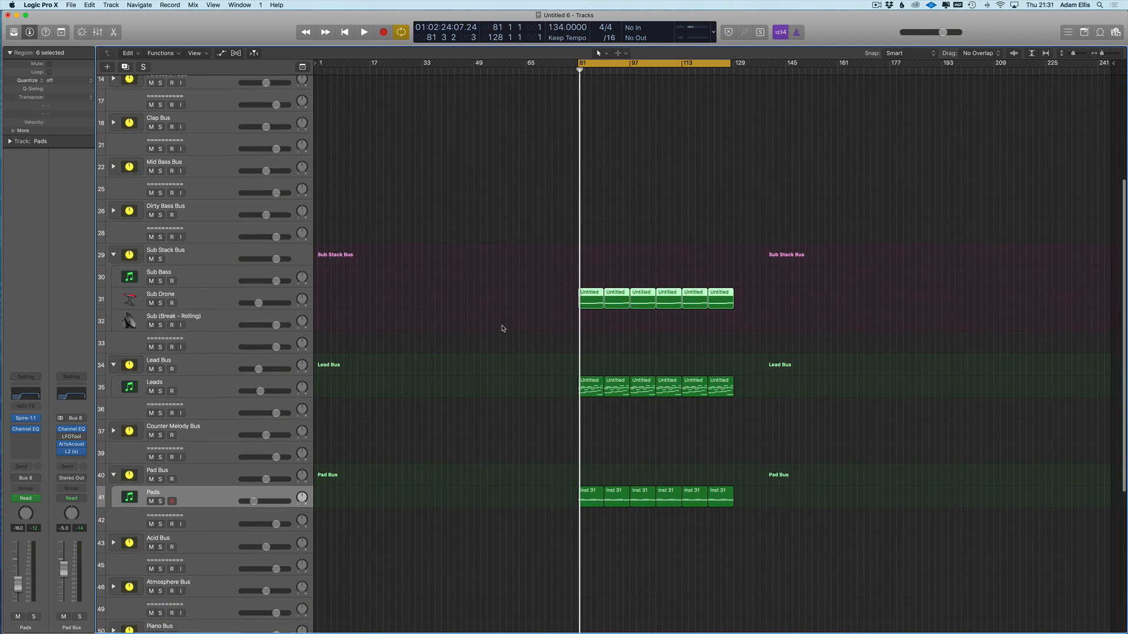
pyautogui.press('a')
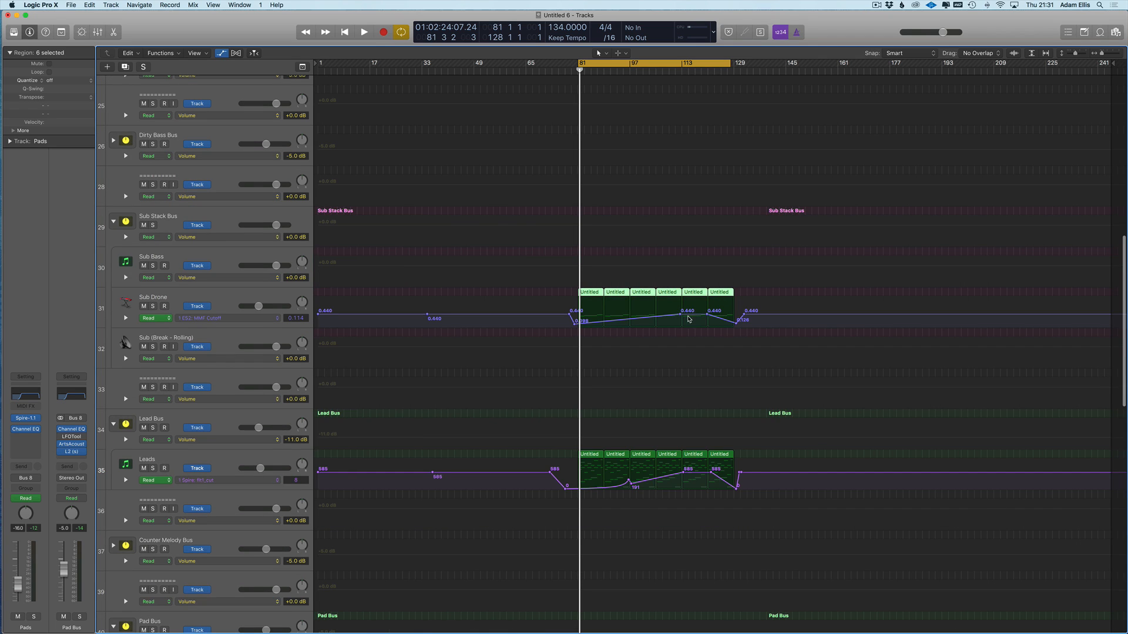
pyautogui.press('super+Right')
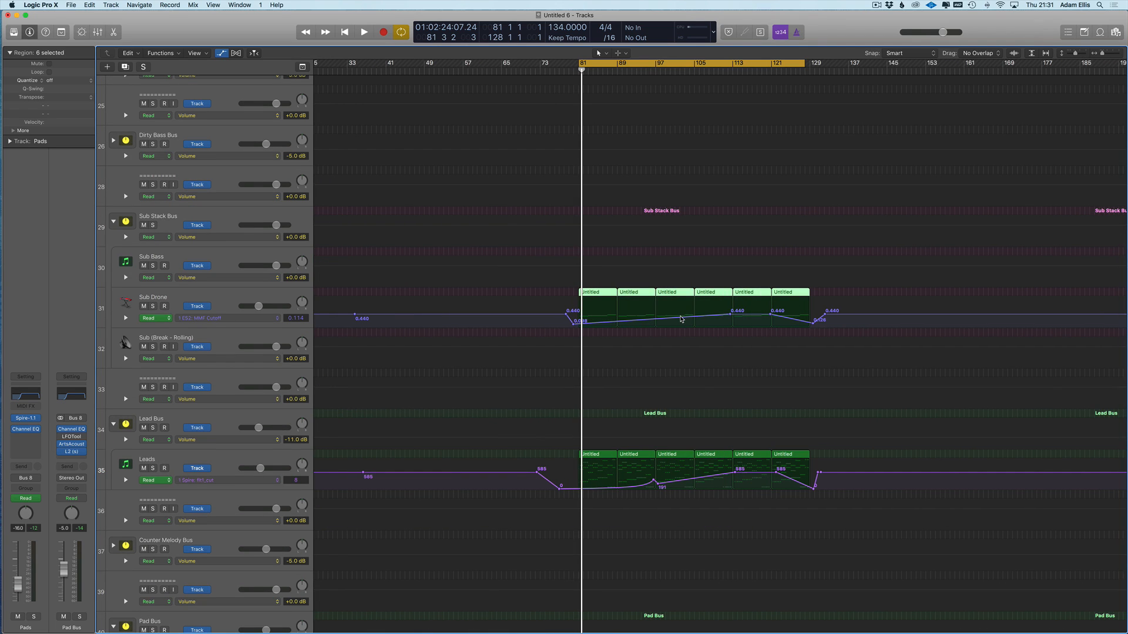
pyautogui.scroll(-10, 680, 319)
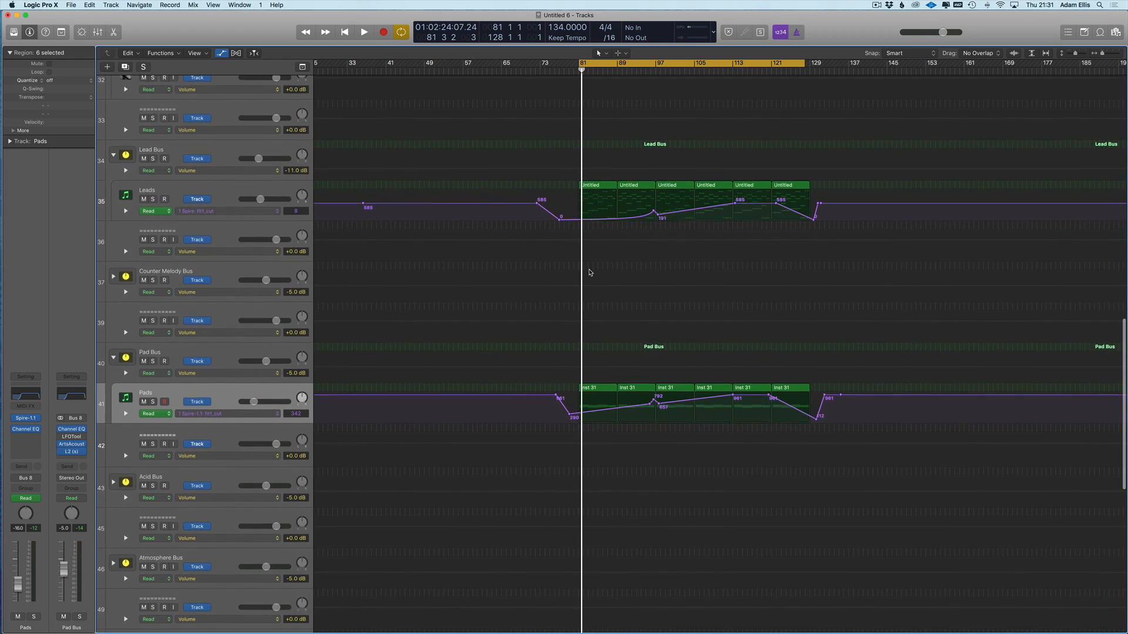
pyautogui.press('a')
pyautogui.press('super+Up')
pyautogui.press('super+Left')
pyautogui.press('super+Up')
pyautogui.click(526, 238)
pyautogui.press('super+s')
pyautogui.press('Escape')
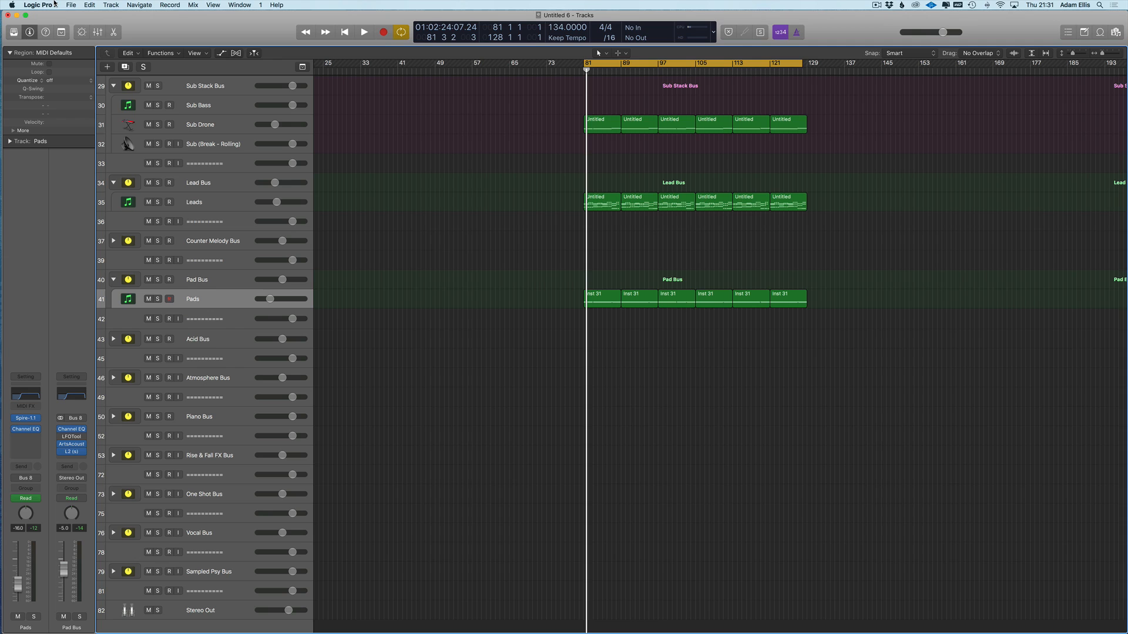
pyautogui.moveTo(8, 546)
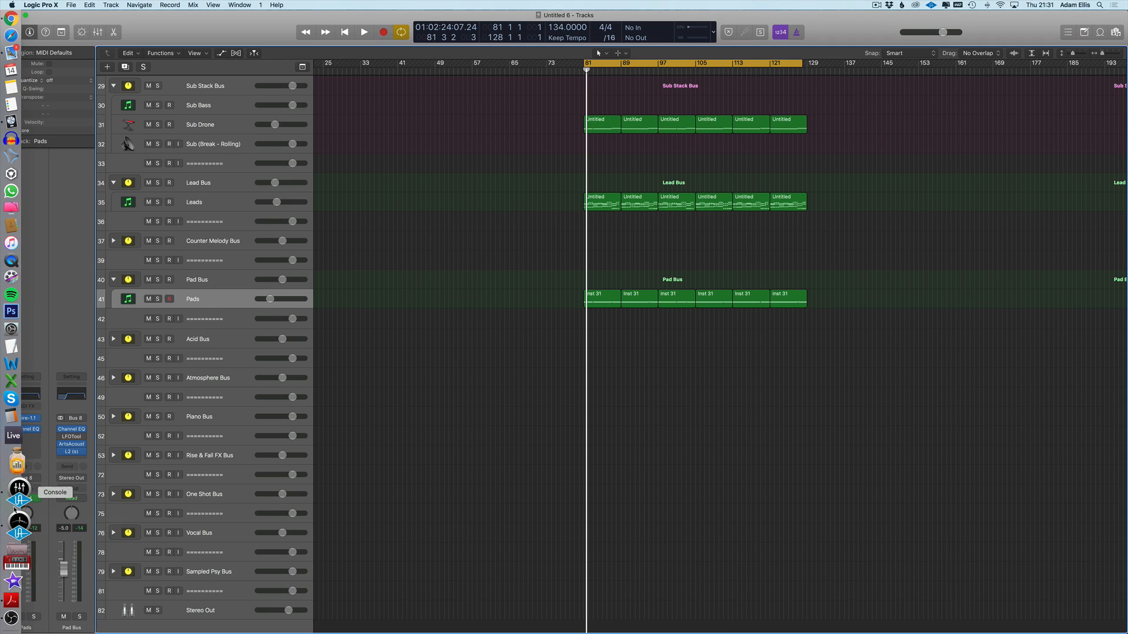
# - Bring OBS forward and keep Universal Audio Thunderbolt as the Mic source's device
pyautogui.click(12, 586)
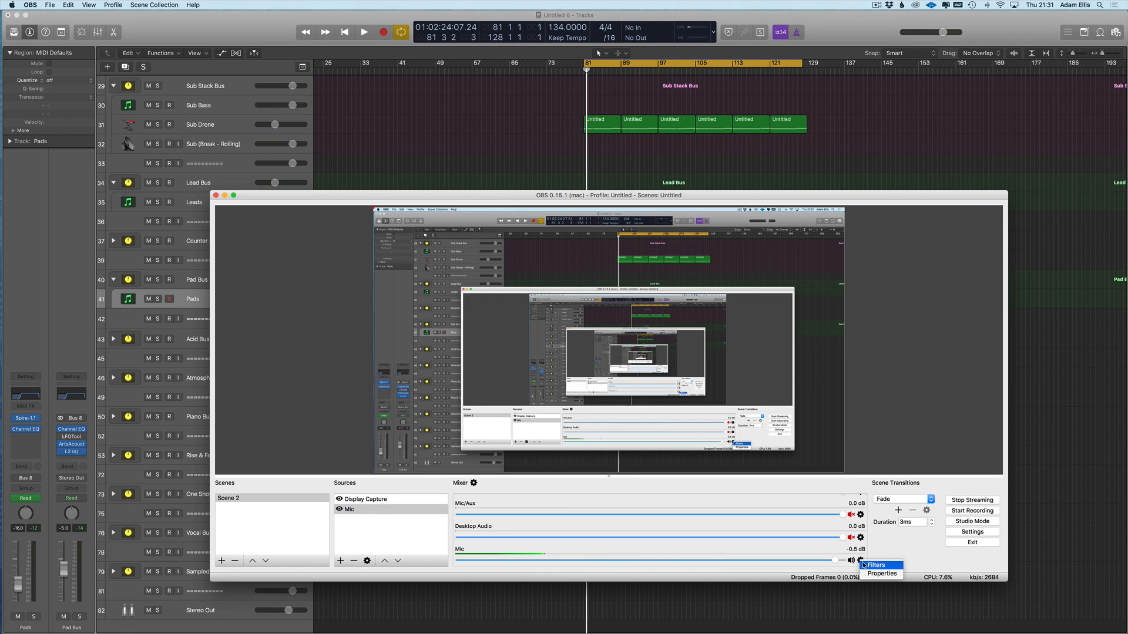
pyautogui.click(877, 574)
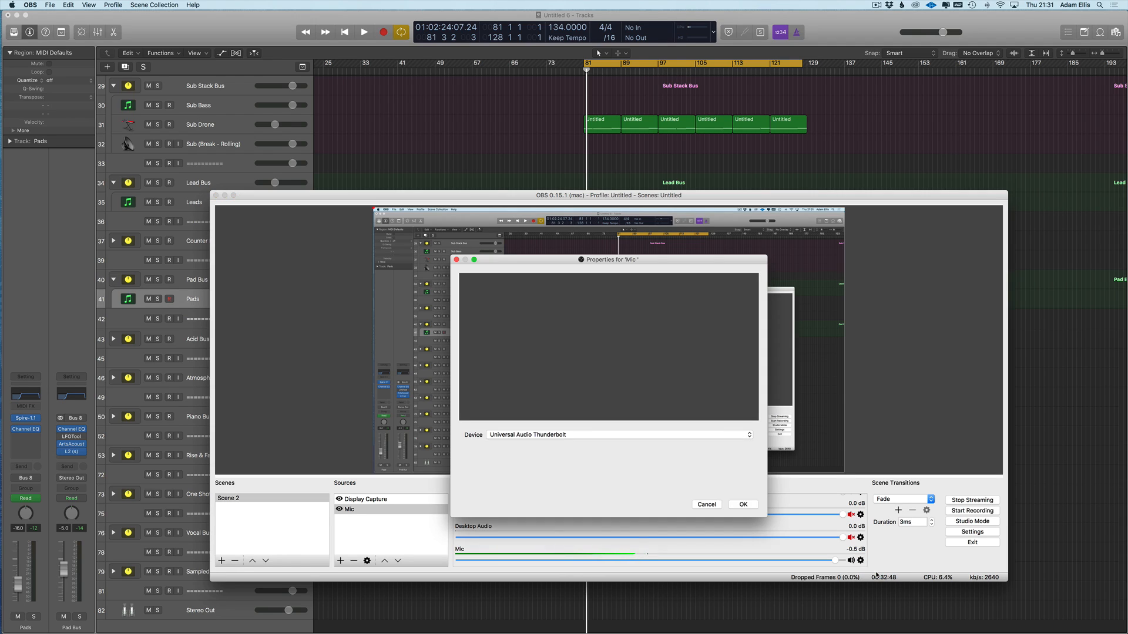
pyautogui.click(586, 435)
pyautogui.click(589, 435)
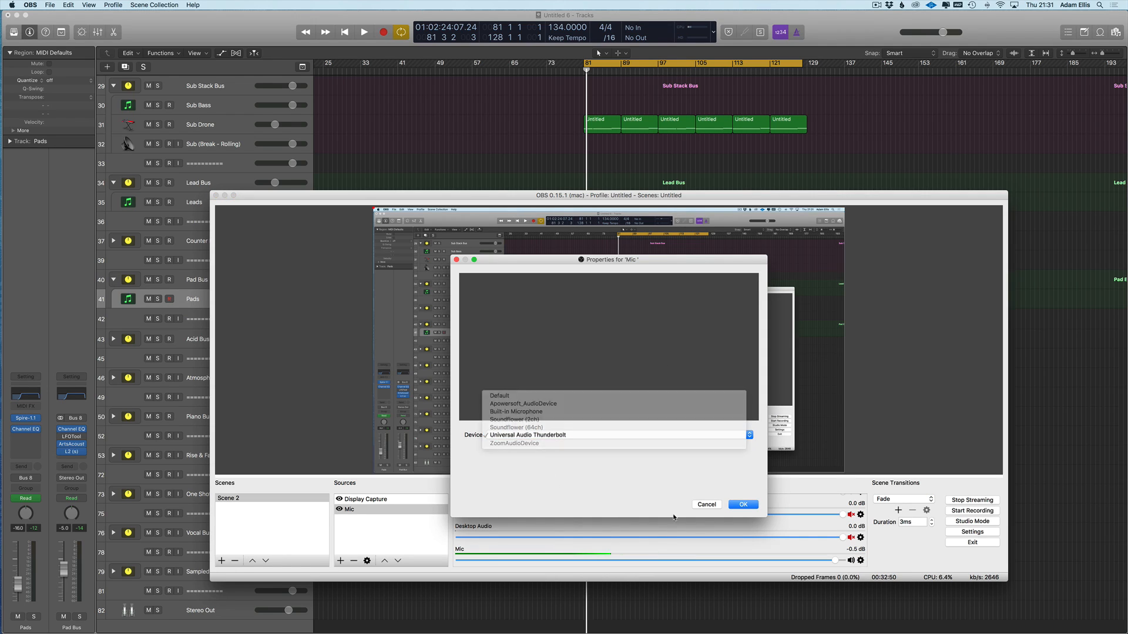
pyautogui.click(743, 505)
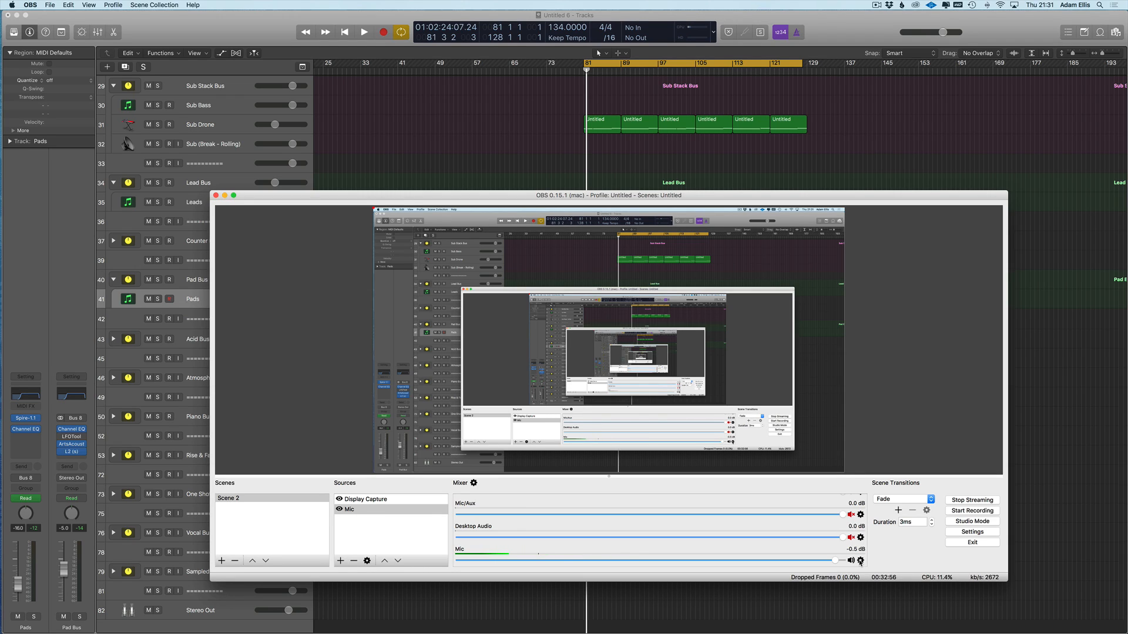
# - Check the Mic source's audio filters and close them
pyautogui.click(861, 561)
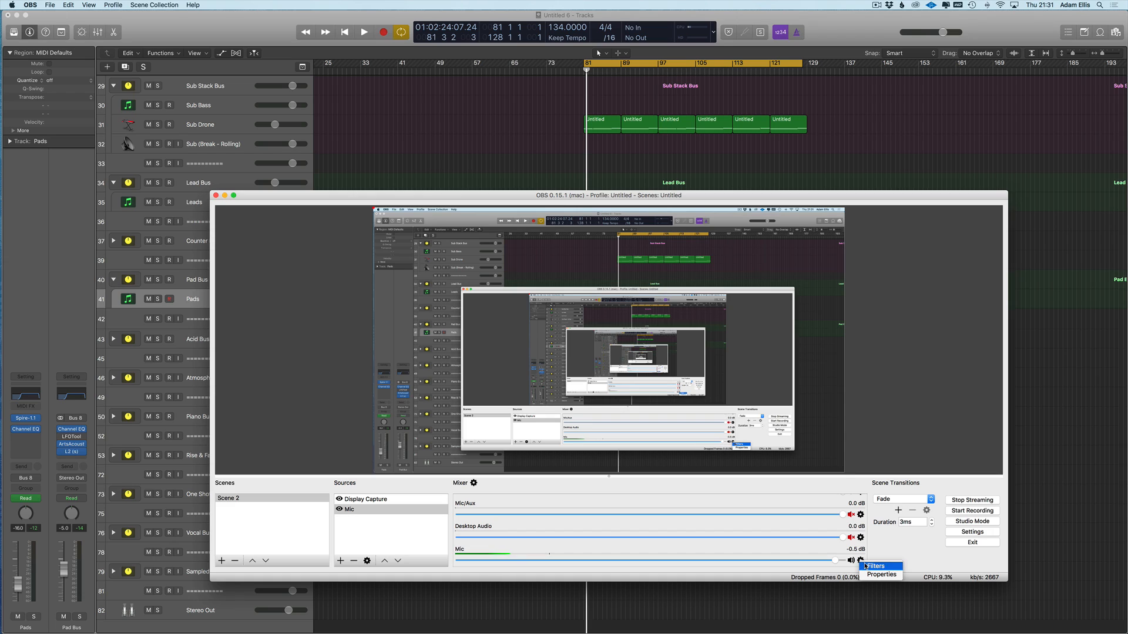
pyautogui.click(874, 566)
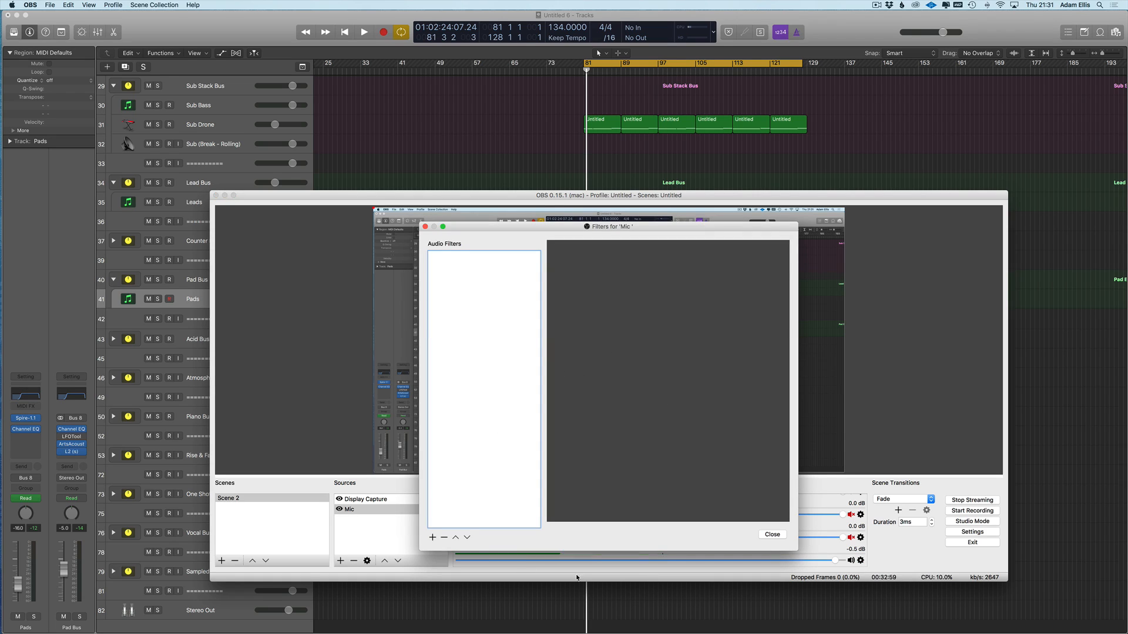
pyautogui.click(771, 535)
# - Recheck the Mic properties, confirming Universal Audio Thunderbolt as the input device
pyautogui.click(859, 560)
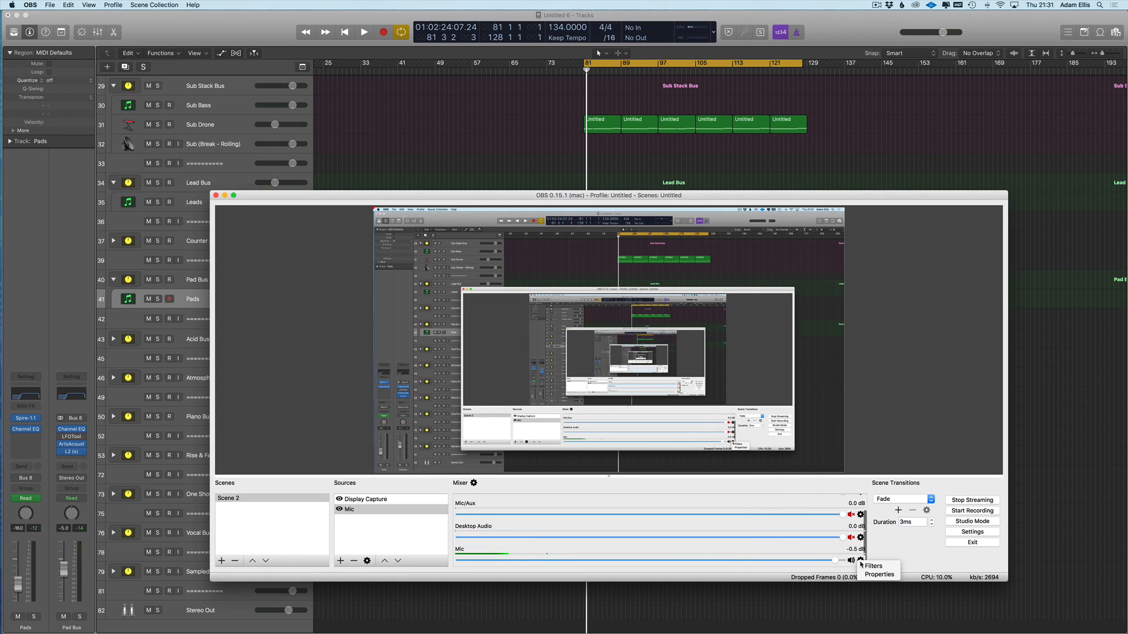
pyautogui.click(873, 574)
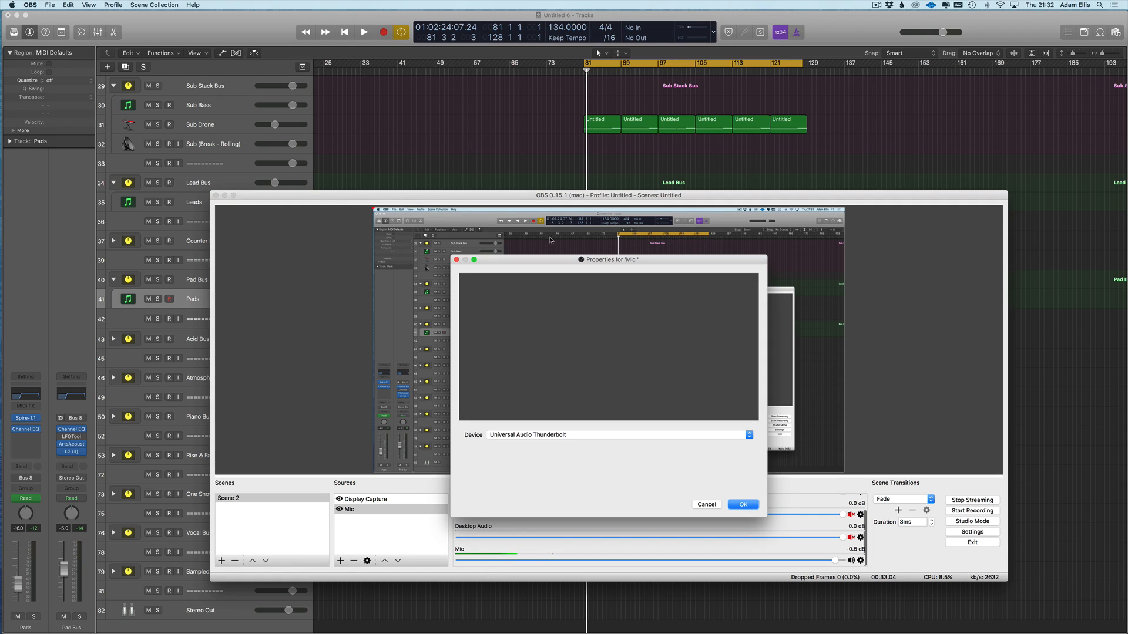
pyautogui.click(731, 436)
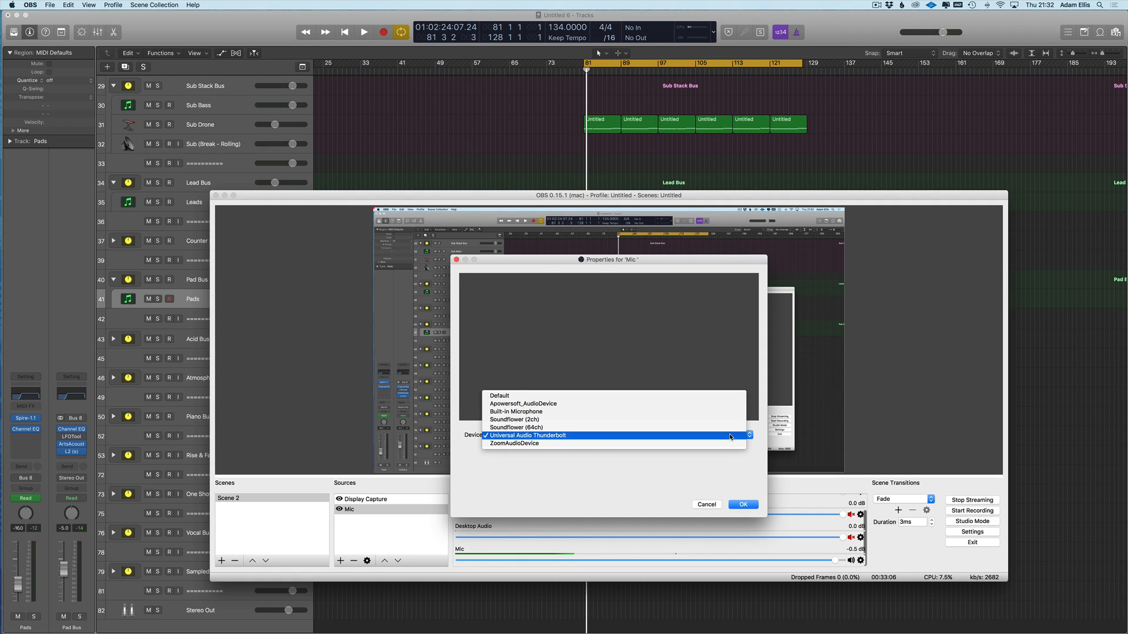
pyautogui.click(730, 435)
pyautogui.click(708, 504)
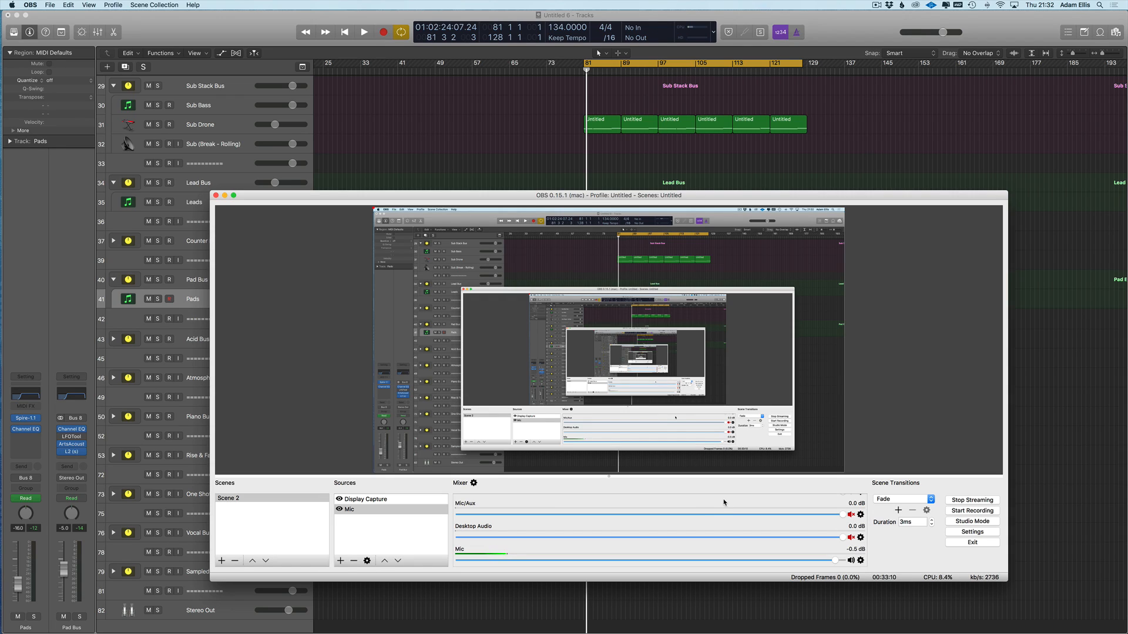
pyautogui.click(30, 4)
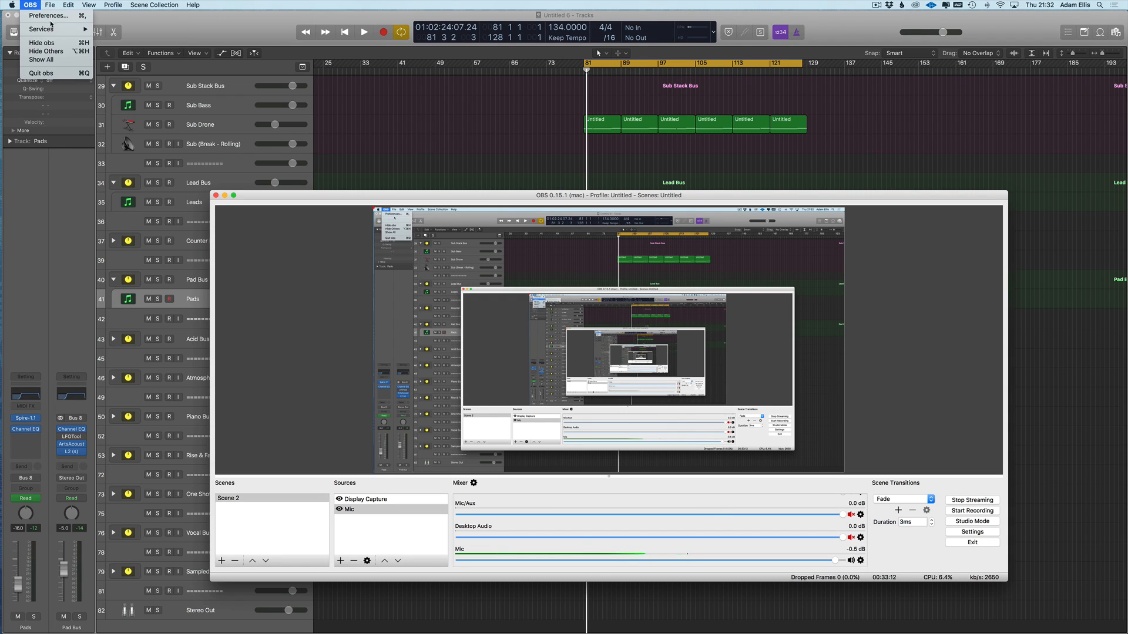
# - Open OBS Settings and review the Stream, Output and Audio device options
pyautogui.click(38, 16)
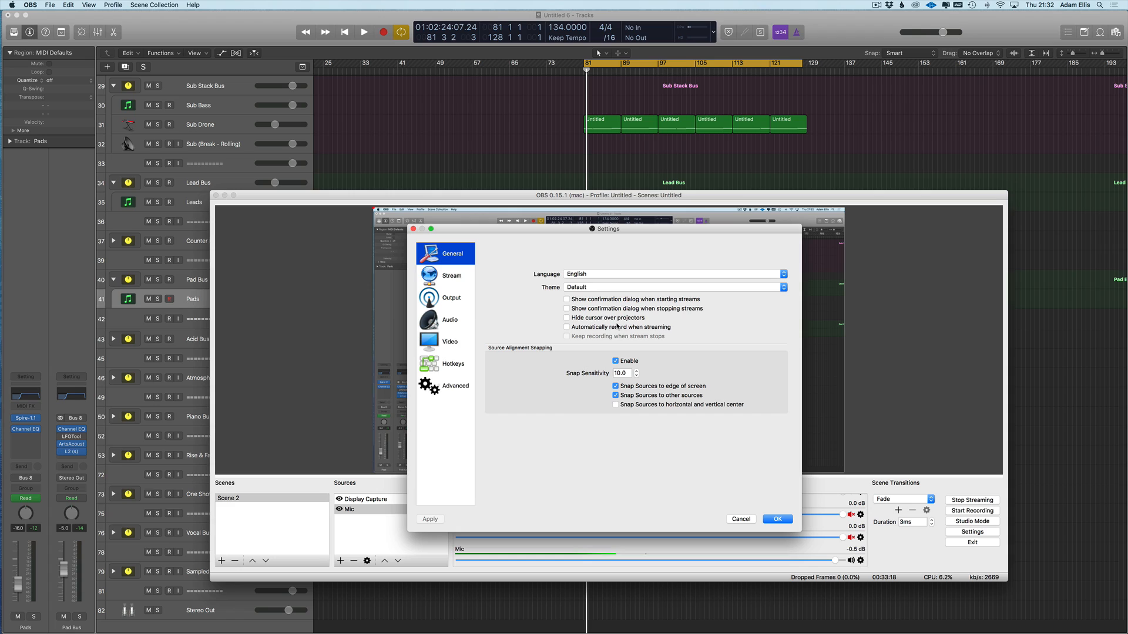
pyautogui.click(447, 277)
pyautogui.click(453, 309)
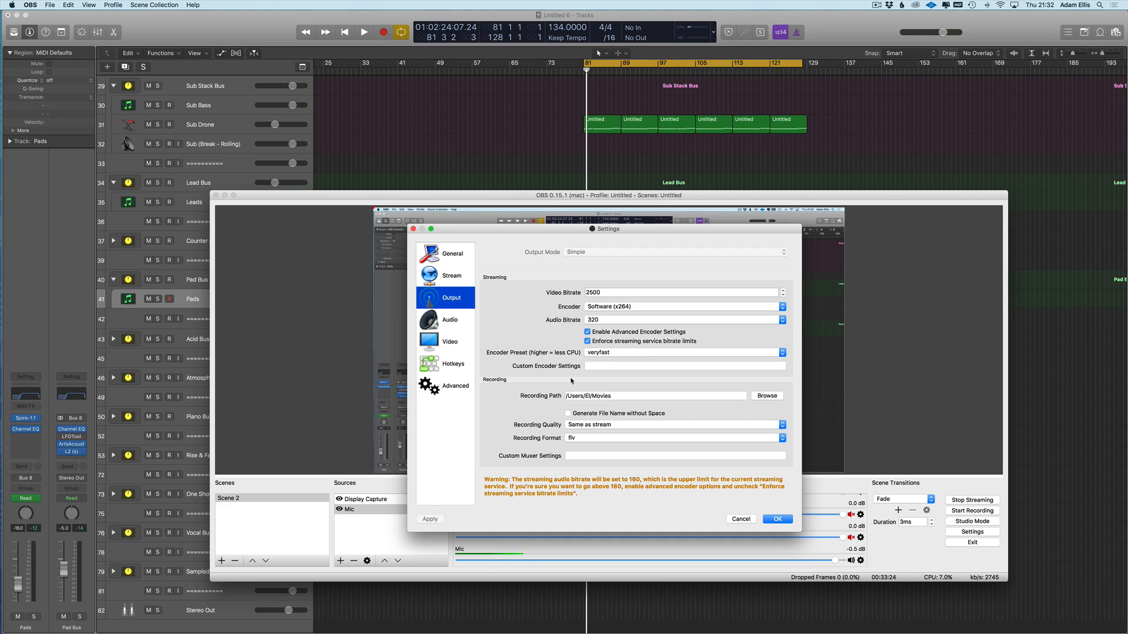
pyautogui.click(443, 317)
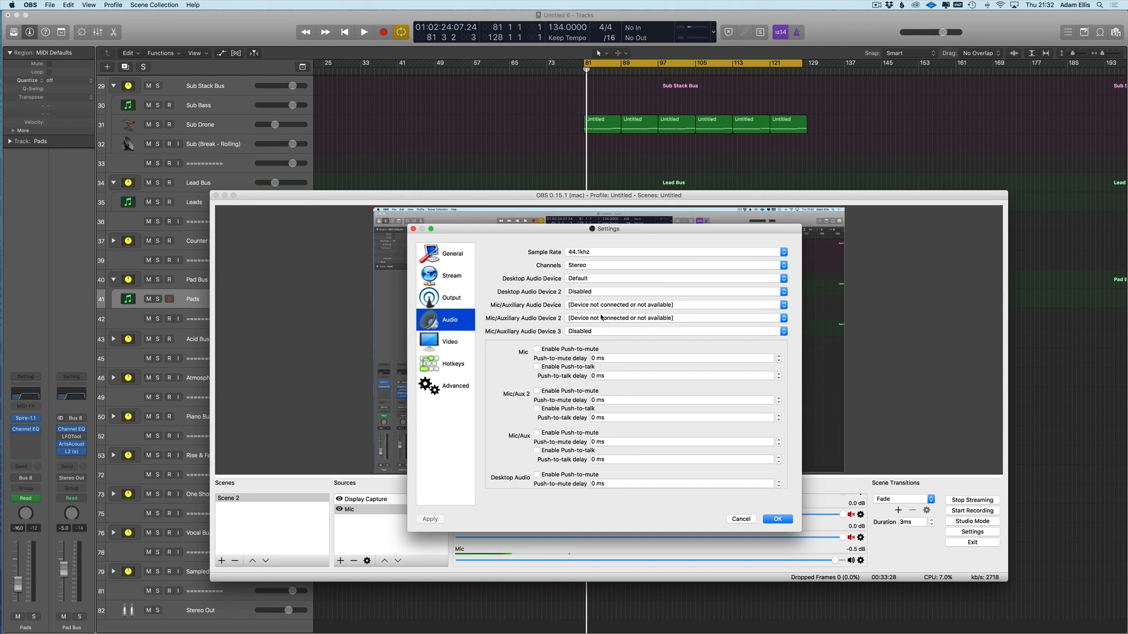
pyautogui.click(582, 280)
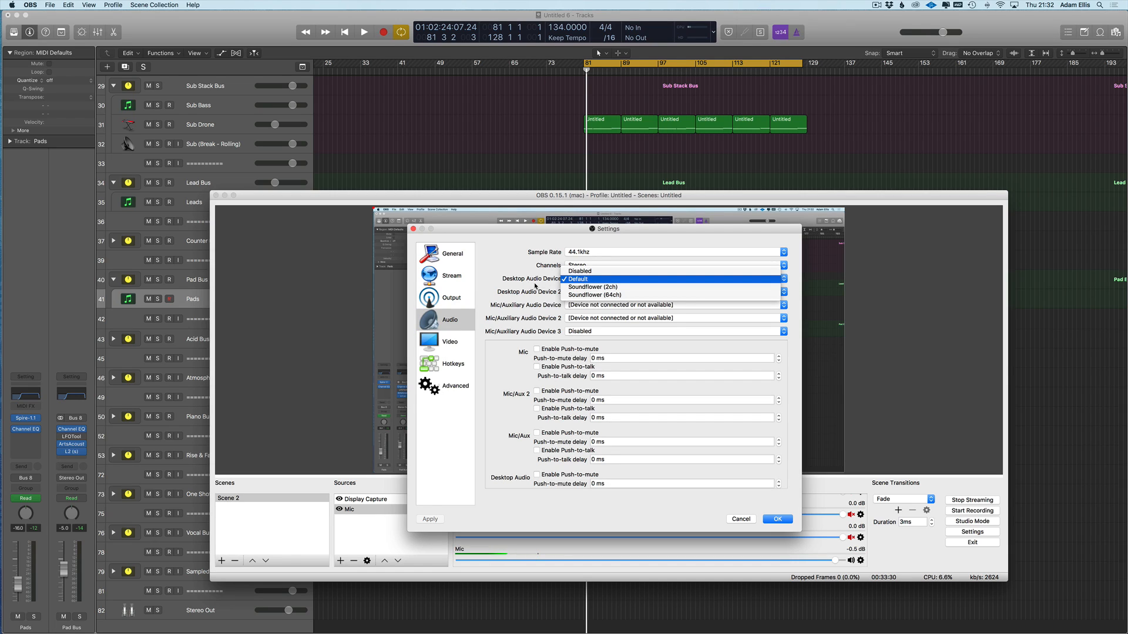
pyautogui.click(585, 292)
pyautogui.click(527, 293)
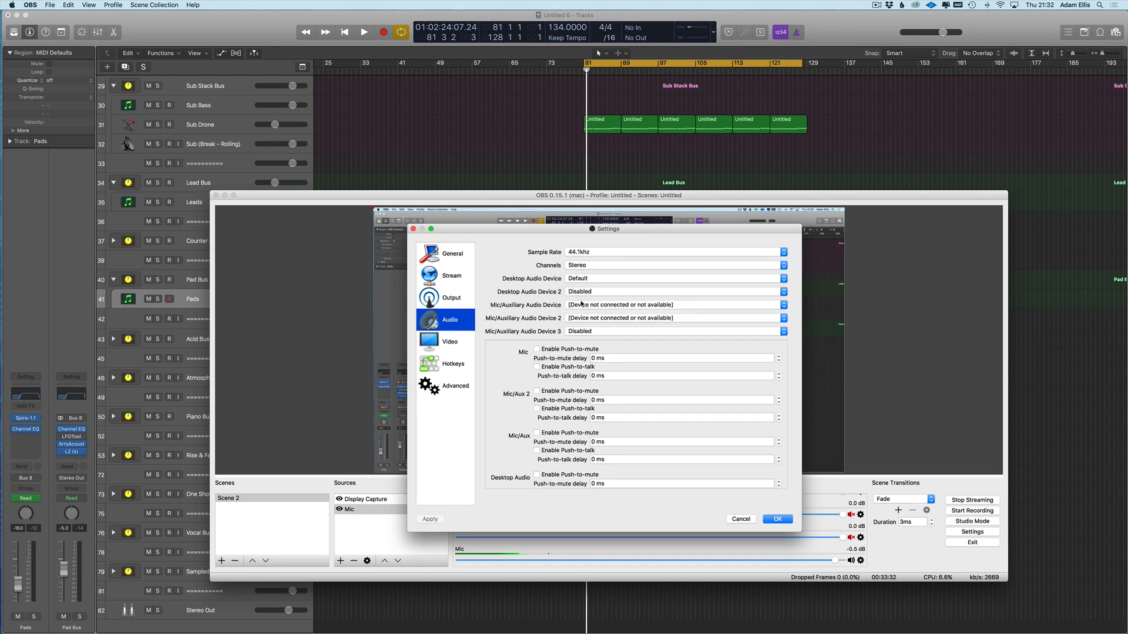
pyautogui.click(581, 306)
pyautogui.click(546, 336)
# - Set Mic/Auxiliary devices 1, 2 and 3 to Universal Audio Thunderbolt and apply
pyautogui.click(582, 309)
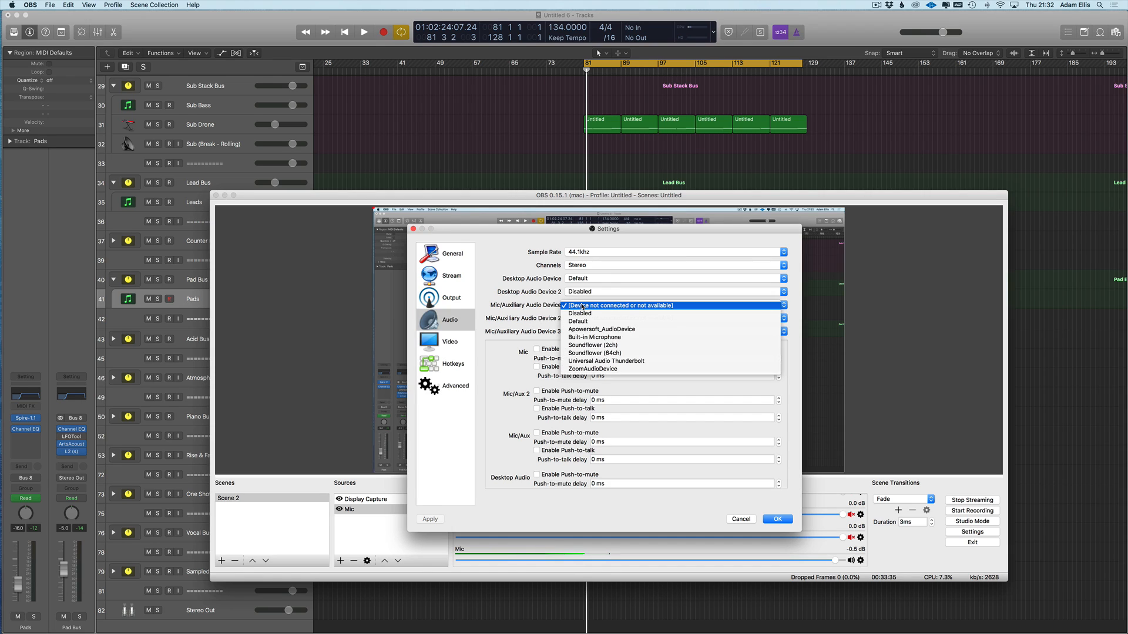
pyautogui.click(590, 360)
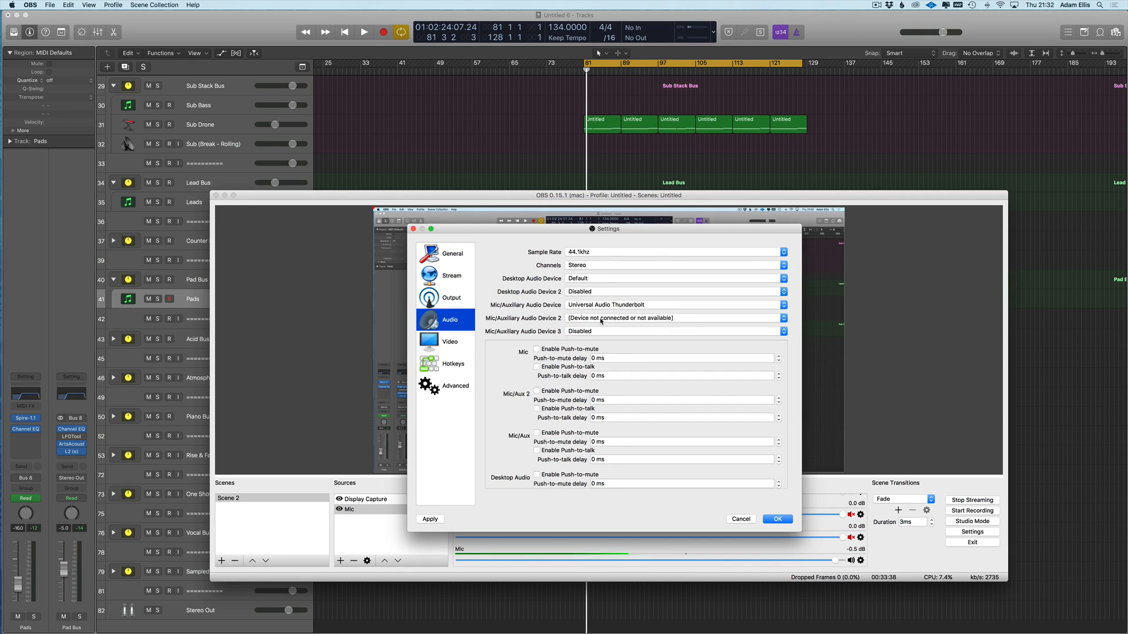
pyautogui.click(596, 320)
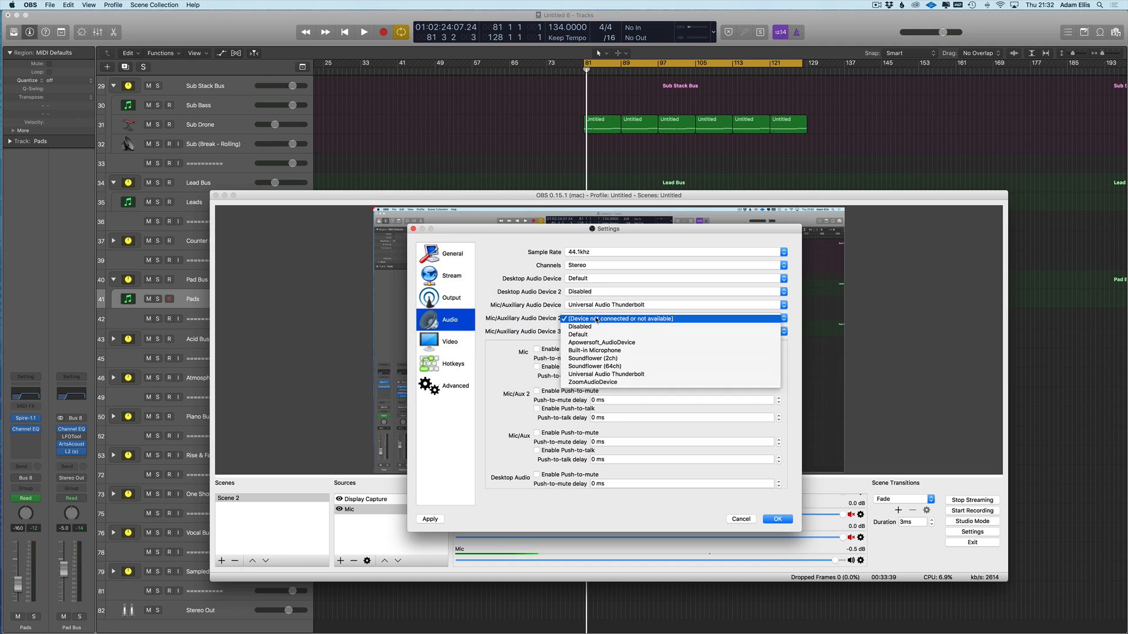
pyautogui.click(599, 374)
pyautogui.click(599, 332)
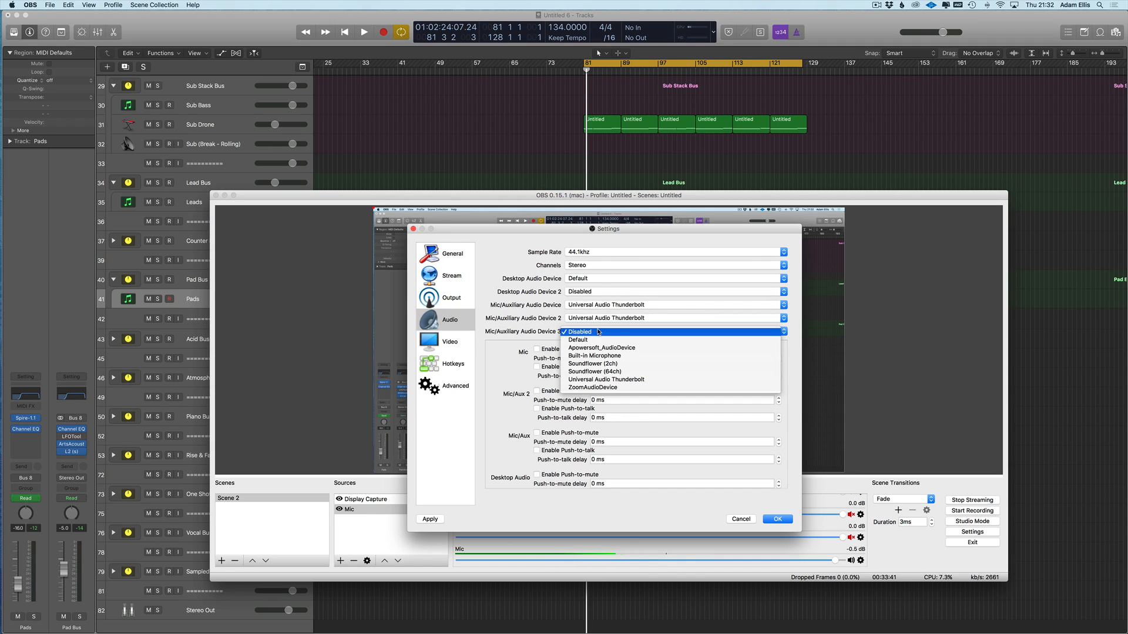
pyautogui.click(605, 380)
pyautogui.scroll(-1, 544, 355)
pyautogui.scroll(-1, 544, 355)
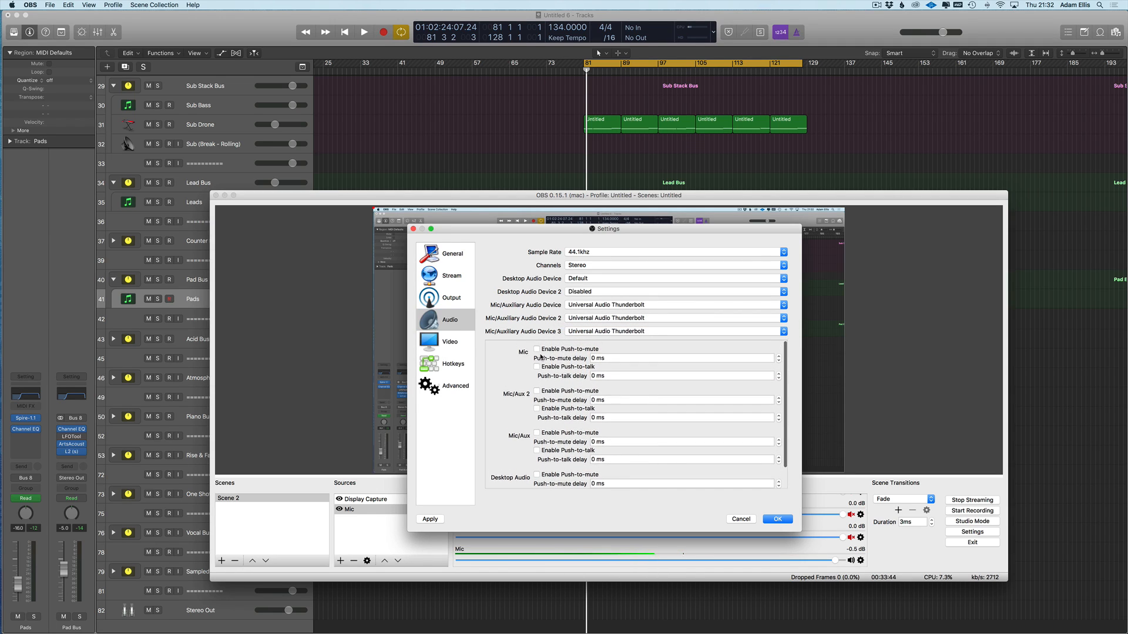
pyautogui.scroll(-1, 538, 359)
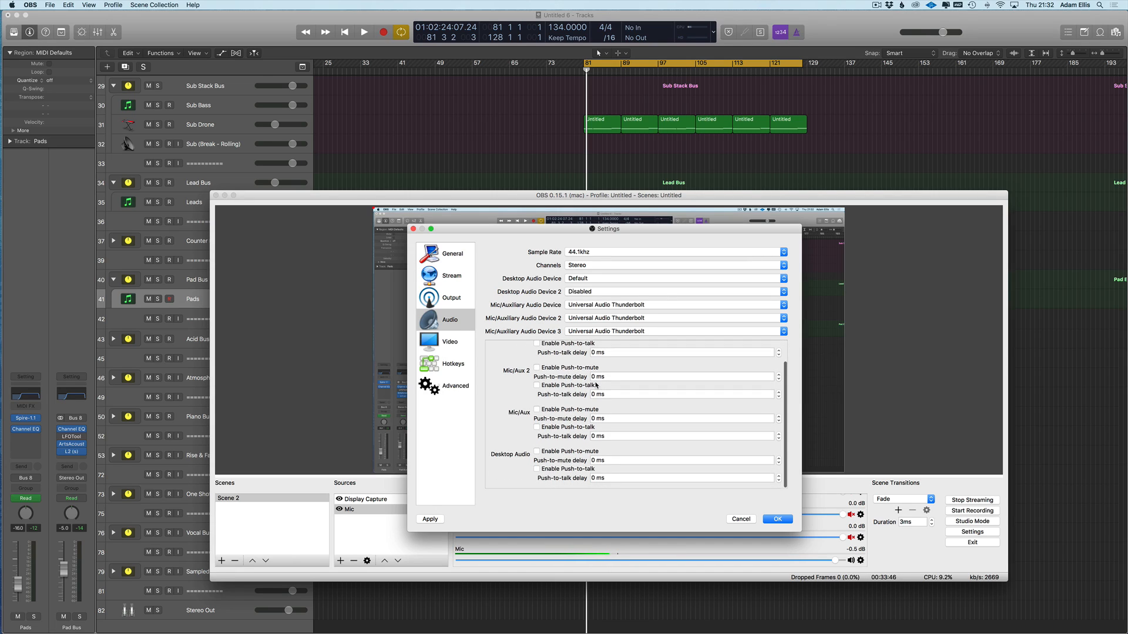
pyautogui.scroll(3, 569, 395)
pyautogui.click(778, 519)
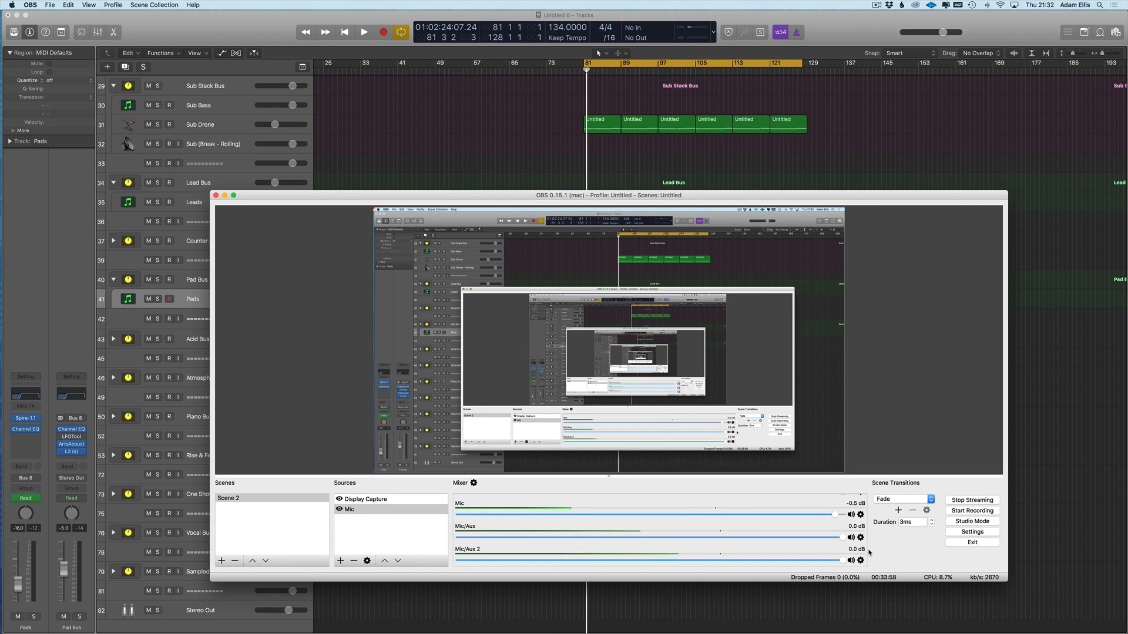
# - Review the Advanced page in OBS preferences and confirm the settings
pyautogui.click(31, 4)
pyautogui.click(41, 17)
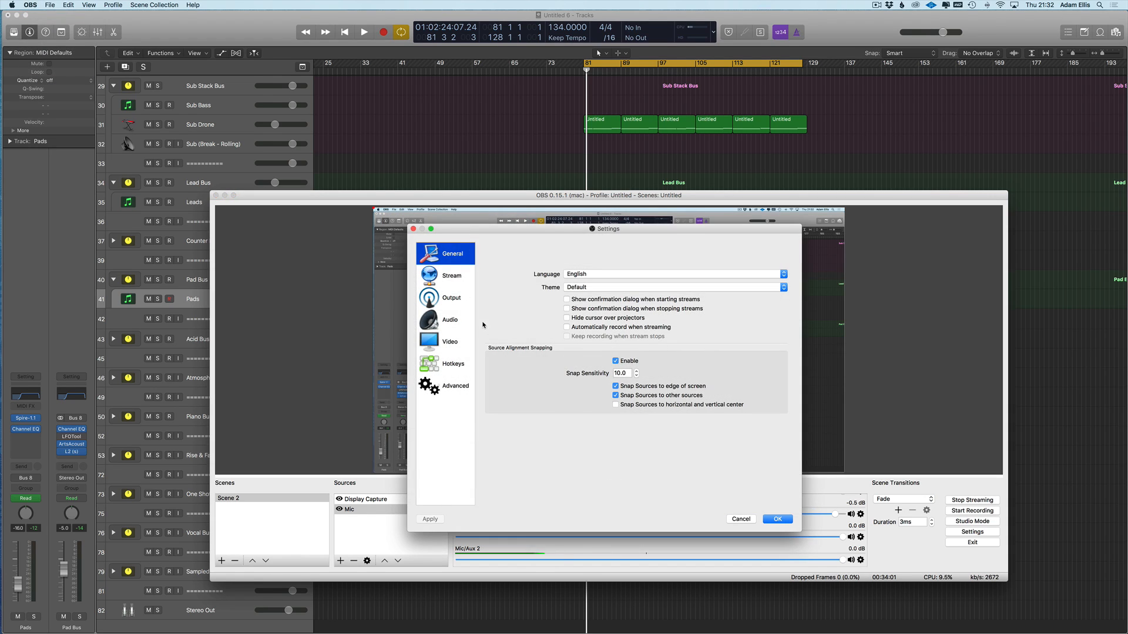
pyautogui.click(451, 392)
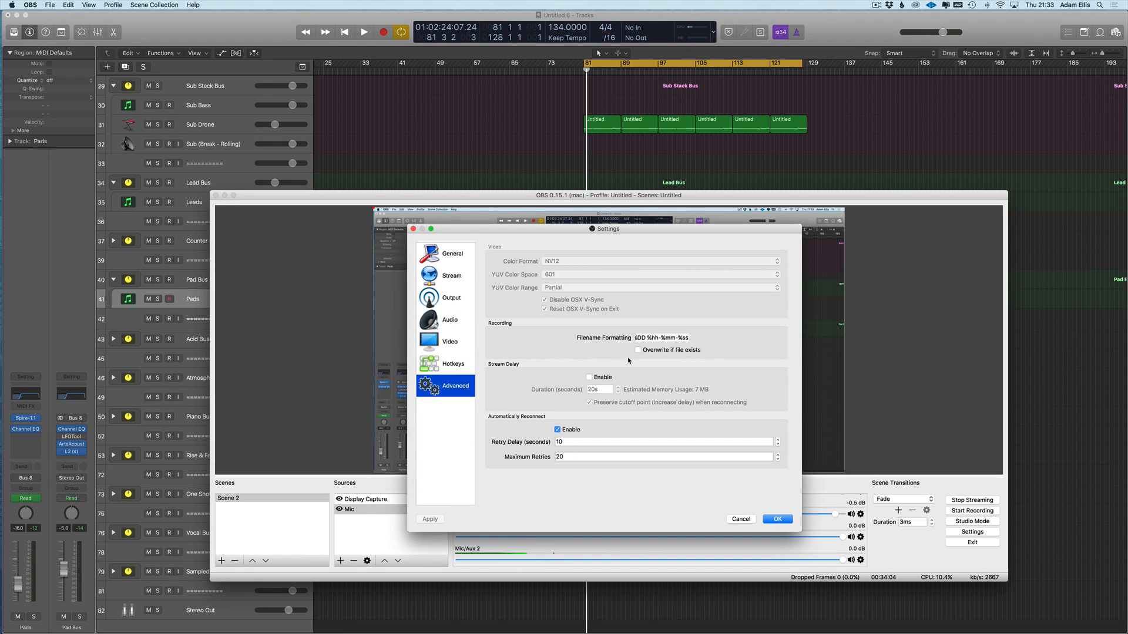
pyautogui.click(571, 440)
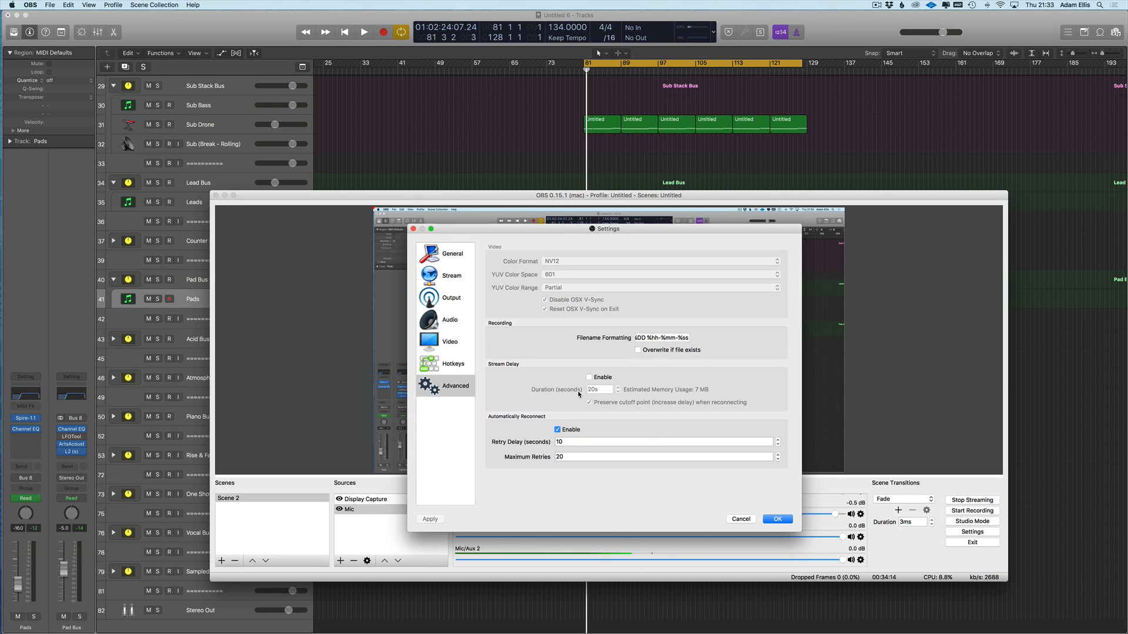
pyautogui.click(776, 519)
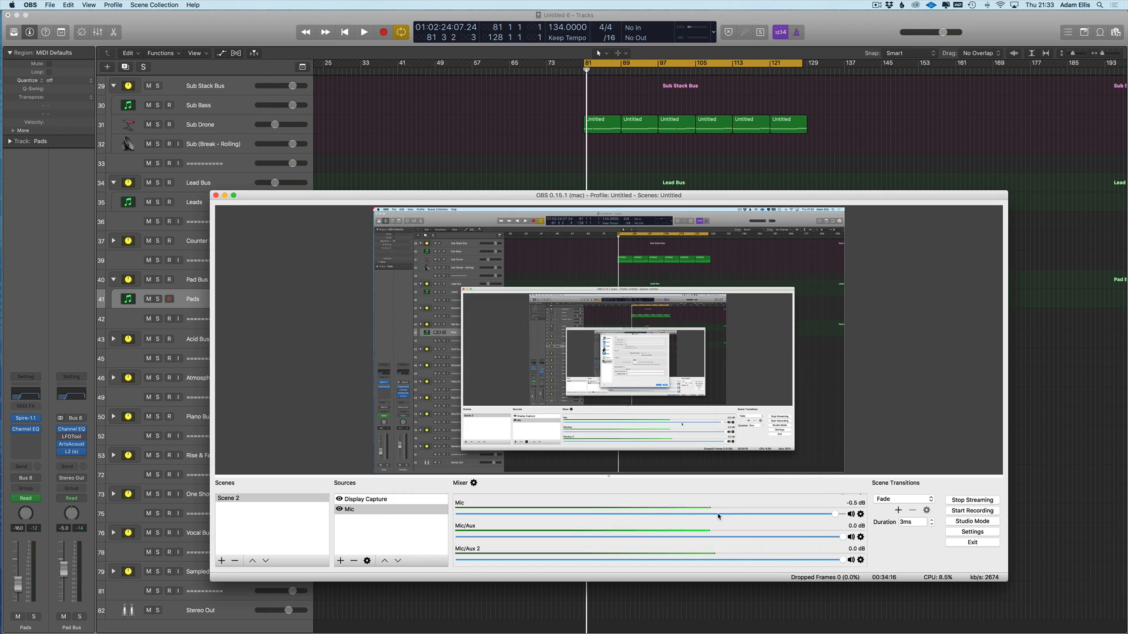
# - Leave the Mic/Aux mixer channel at -1.9 dB and return to Logic Pro X
pyautogui.scroll(3, 646, 522)
pyautogui.scroll(-3, 663, 522)
pyautogui.scroll(2, 664, 522)
pyautogui.scroll(-2, 665, 522)
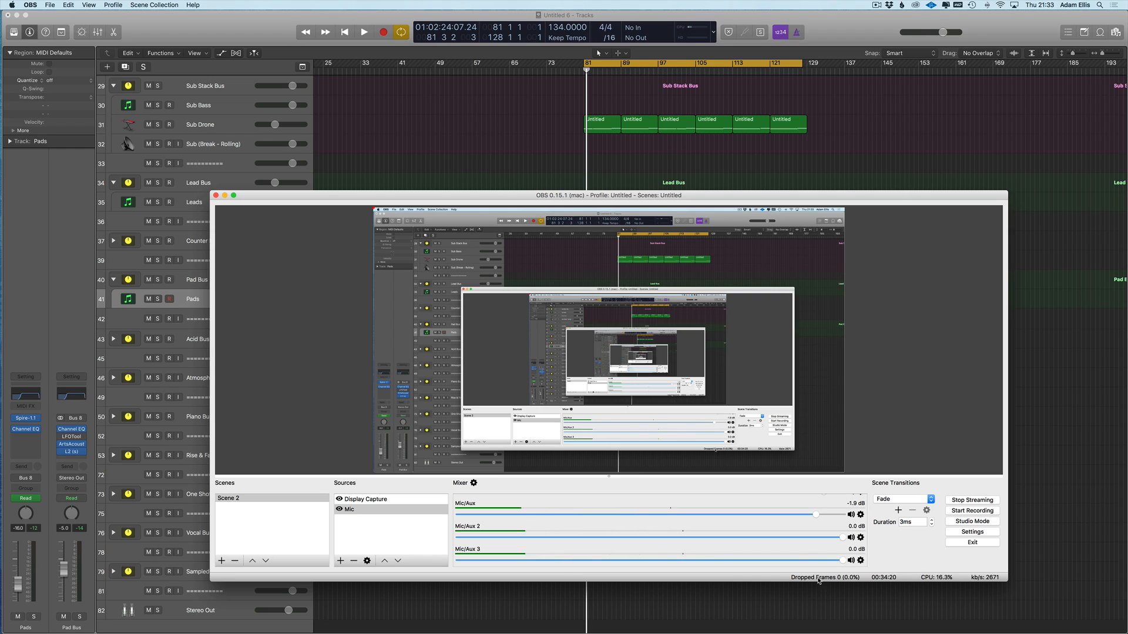
pyautogui.click(559, 157)
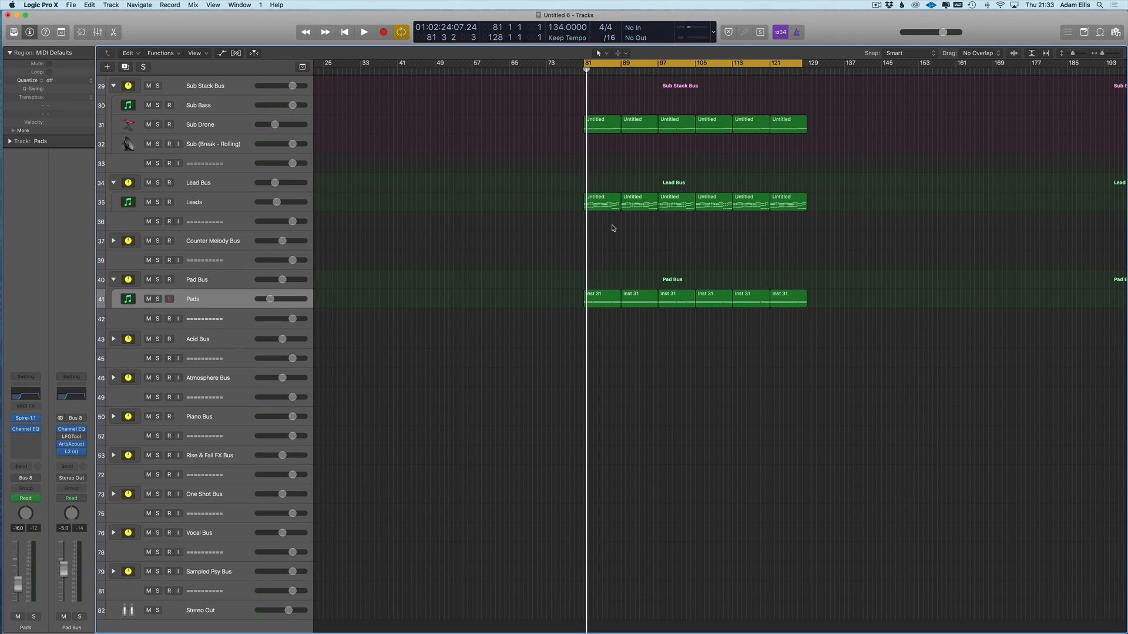
# - Enlarge the track rows and peek at the first Sub Drone region's notes, then close the editor
pyautogui.scroll(5, 598, 259)
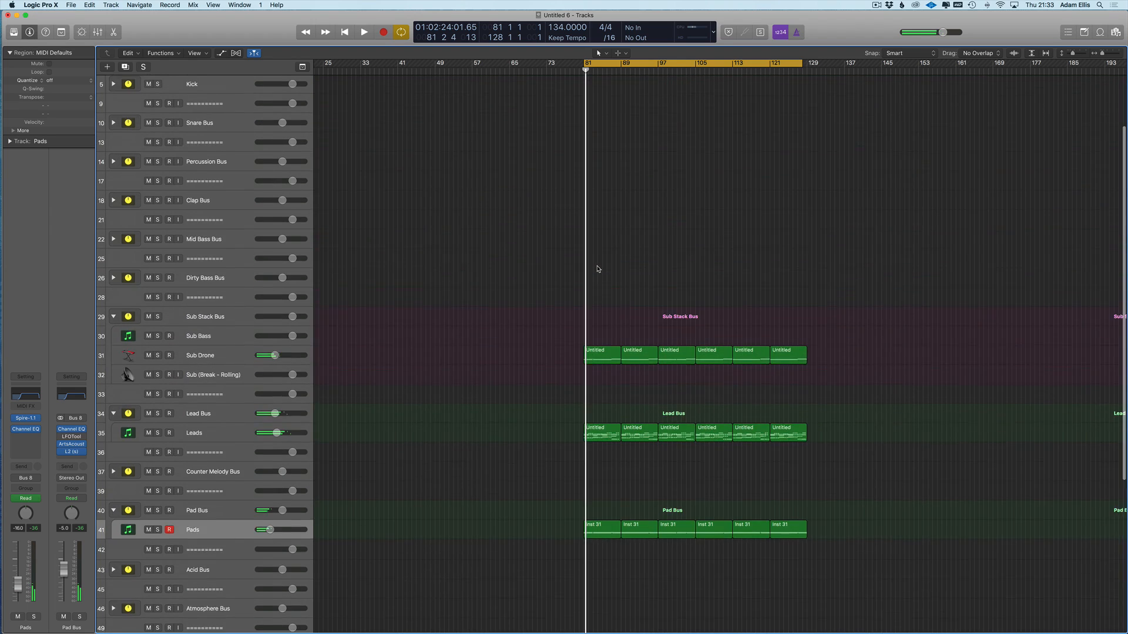
pyautogui.scroll(-10, 598, 269)
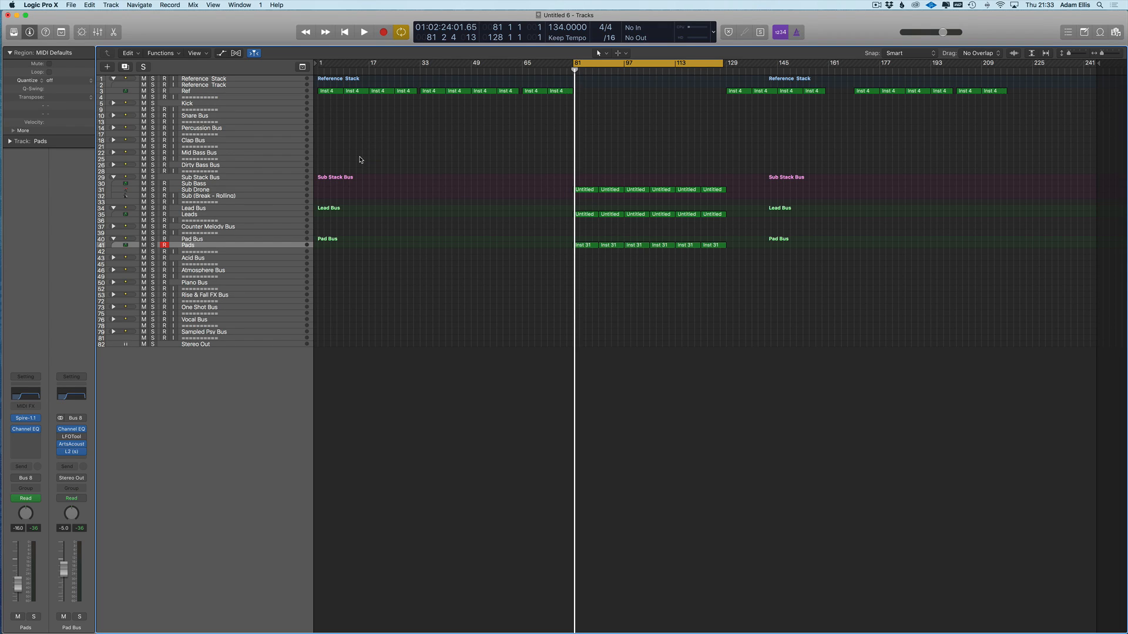
pyautogui.press('super+Down')
pyautogui.press('super+Down')
pyautogui.press('super+Down')
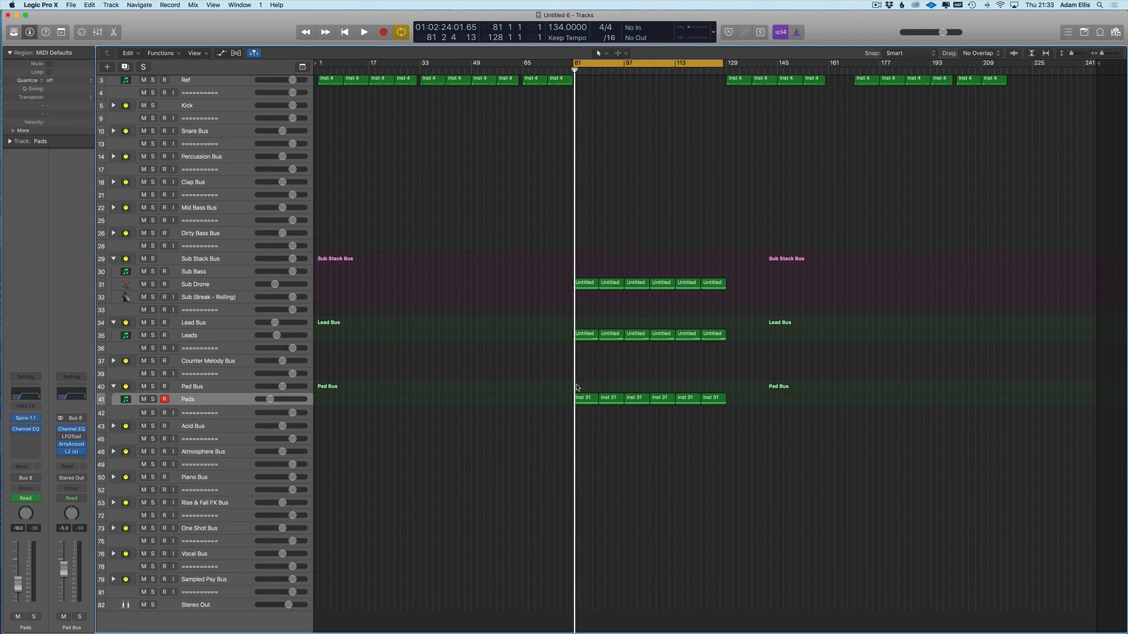
pyautogui.click(592, 285)
pyautogui.doubleClick(592, 286)
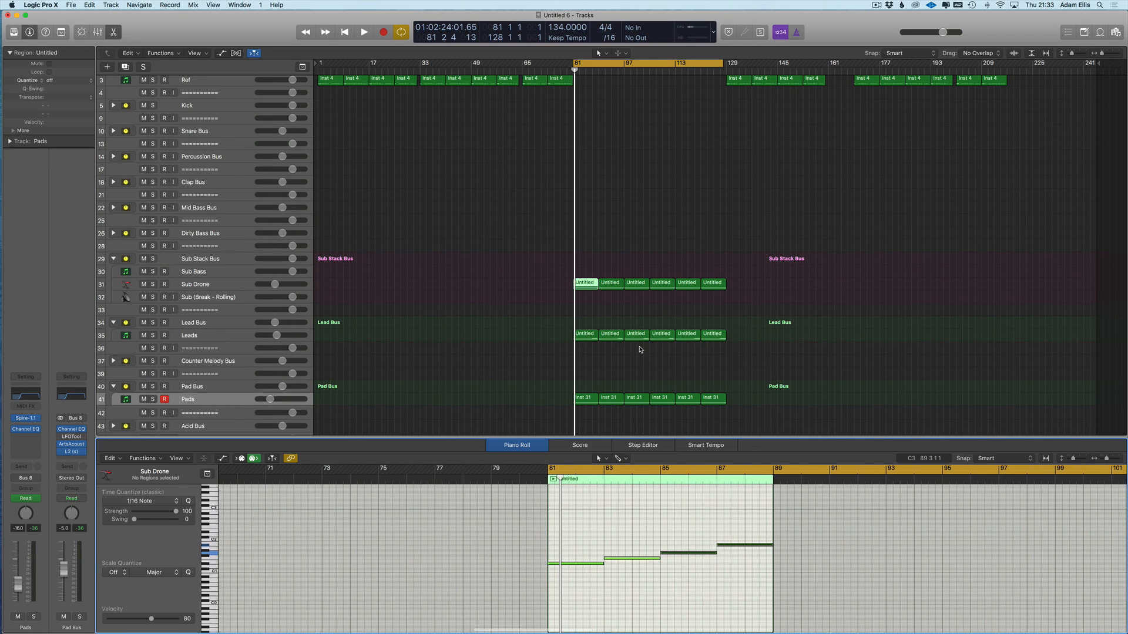
pyautogui.moveTo(586, 284)
pyautogui.mouseDown()
pyautogui.moveTo(430, 282)
pyautogui.moveTo(435, 270)
pyautogui.moveTo(587, 285)
pyautogui.mouseUp()
pyautogui.click(536, 292)
pyautogui.scroll(-1, 536, 291)
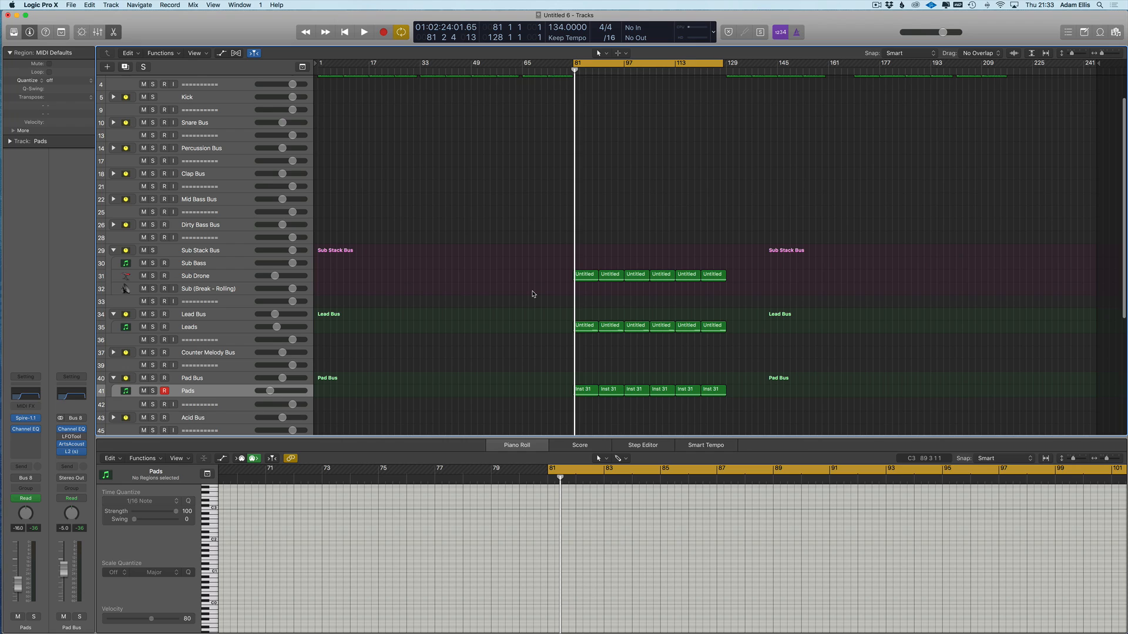
pyautogui.scroll(2, 552, 294)
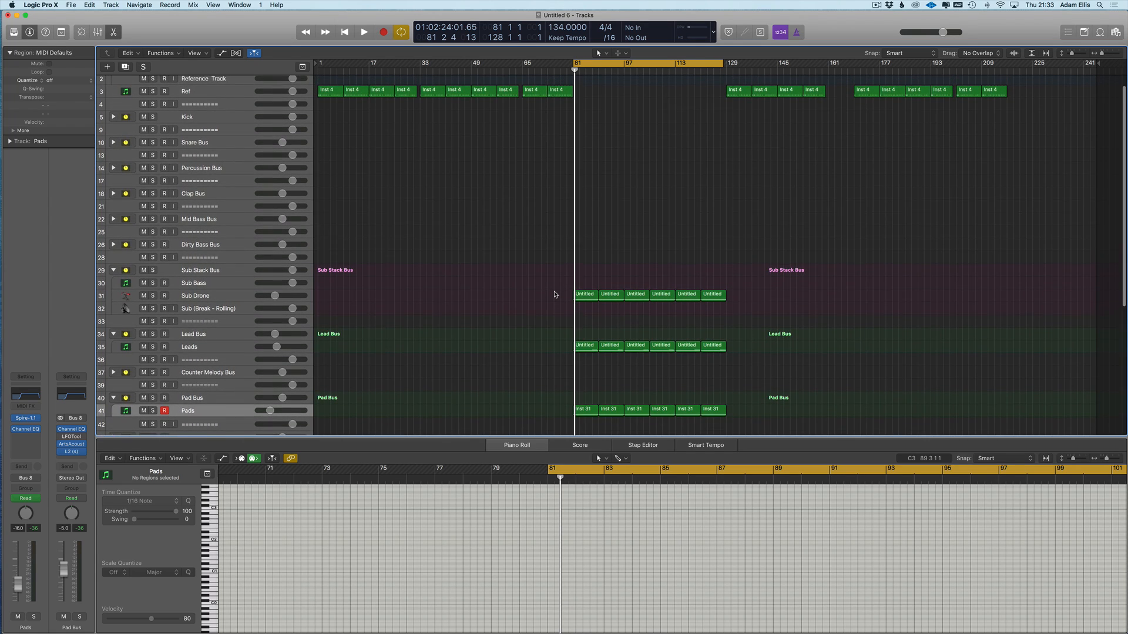
pyautogui.press('e')
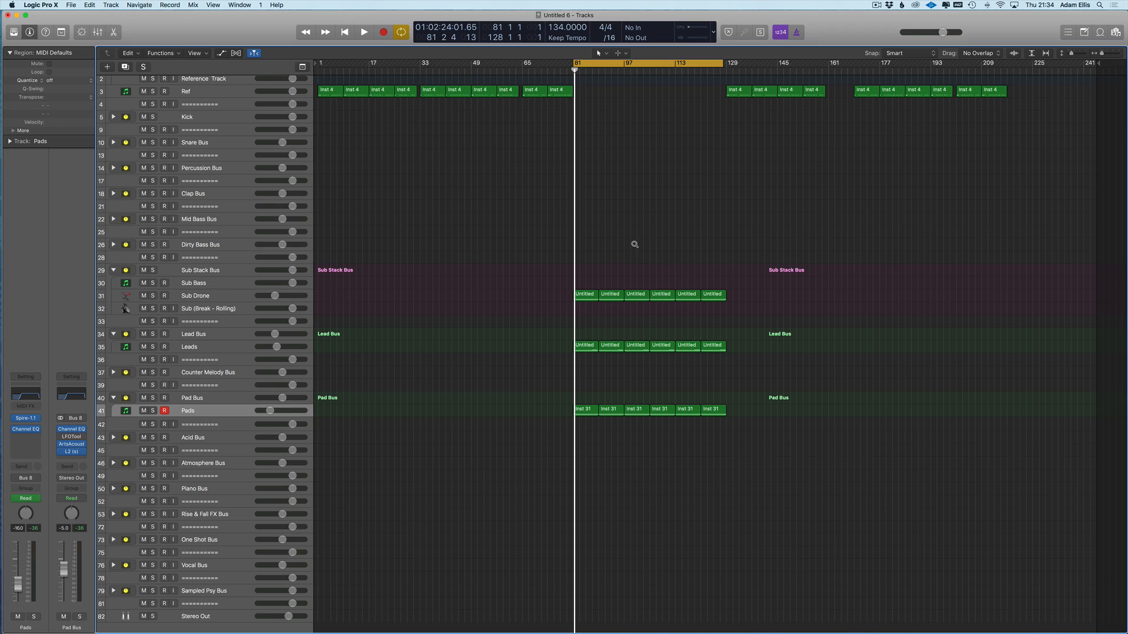
pyautogui.press('super+Down')
pyautogui.scroll(-1, 659, 255)
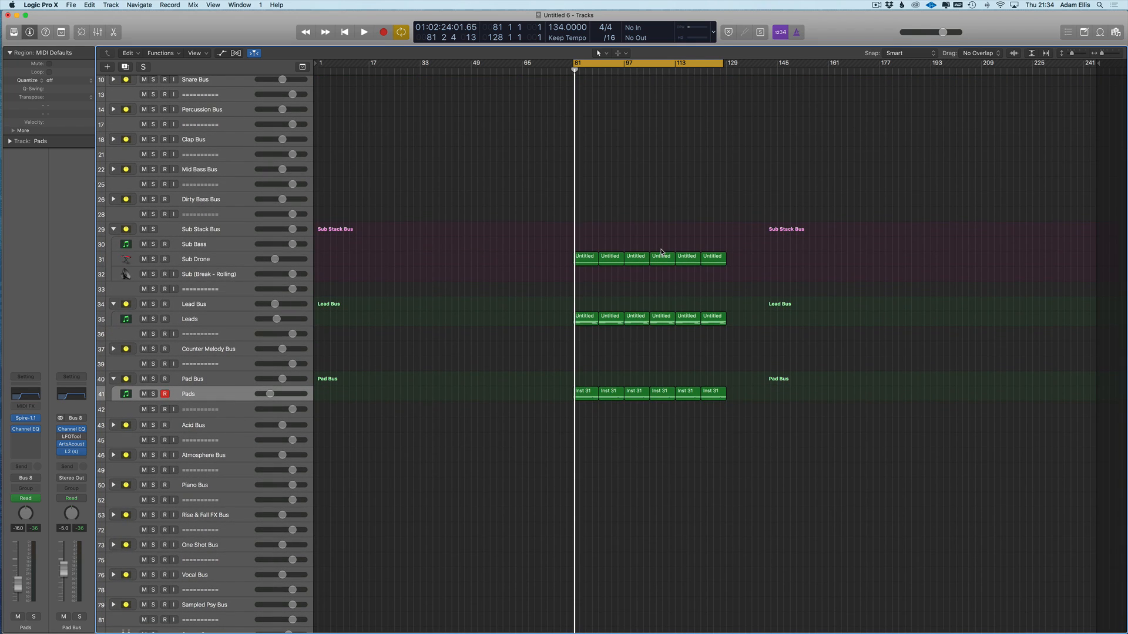
# - Select the six Sub Drone regions and drag the cycle end to bar 129
pyautogui.moveTo(753, 223); pyautogui.dragTo(511, 270)
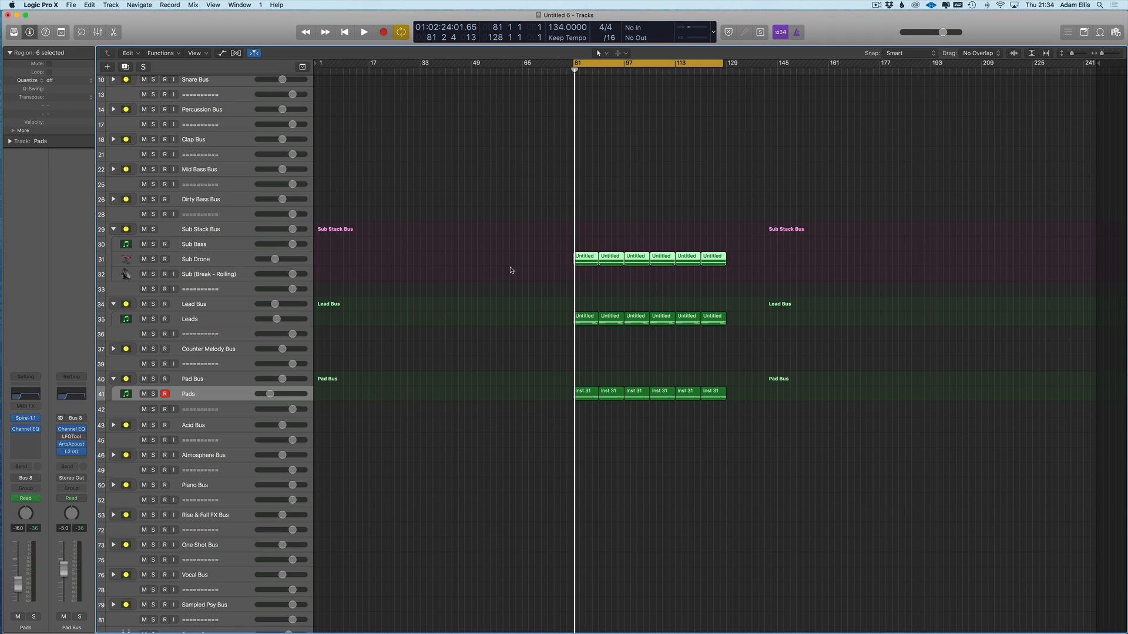
pyautogui.moveTo(723, 63); pyautogui.dragTo(727, 64)
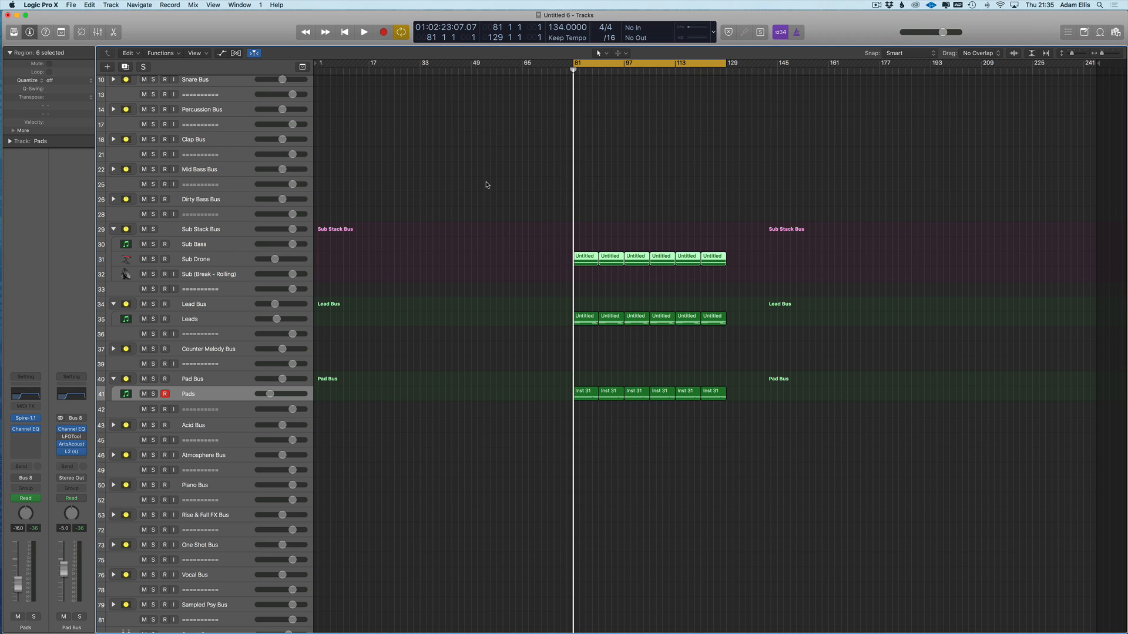
# - Select the Pads track and duplicate it with Cmd+D into a second Pads track
pyautogui.click(444, 246)
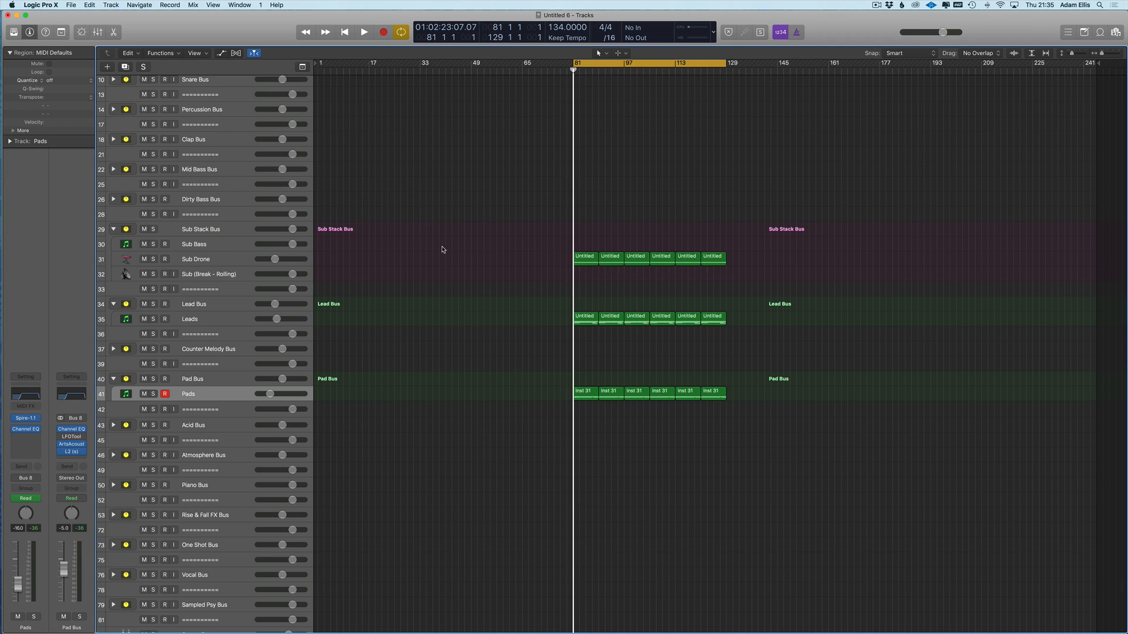
pyautogui.press('super+Down')
pyautogui.moveTo(828, 175); pyautogui.dragTo(521, 234)
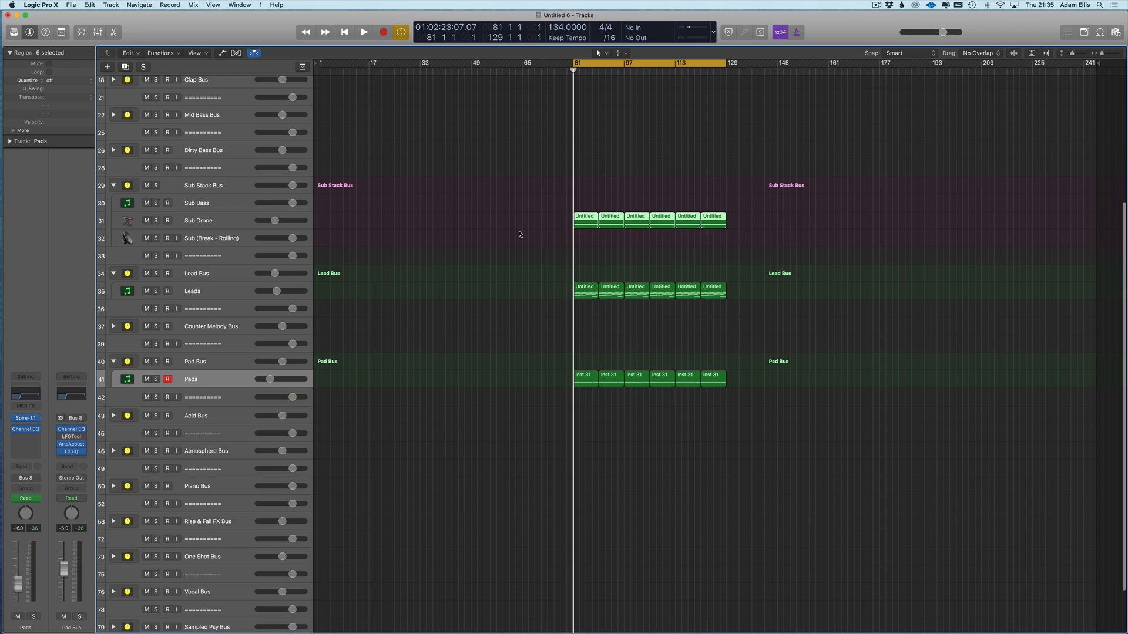
pyautogui.click(210, 291)
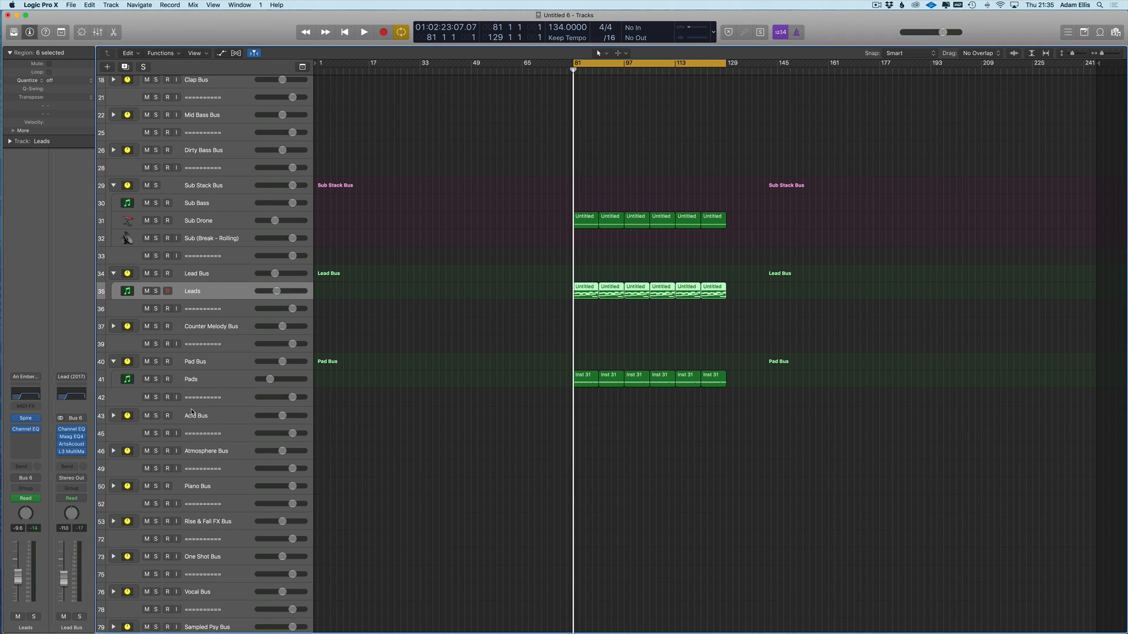
pyautogui.click(191, 398)
pyautogui.click(204, 289)
pyautogui.click(211, 386)
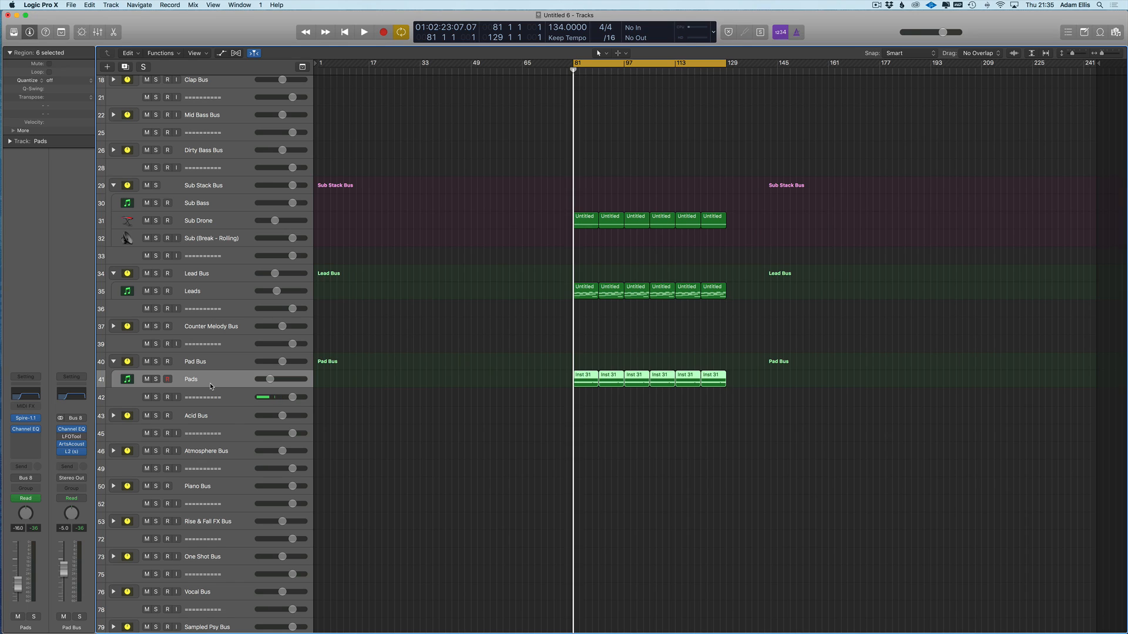
pyautogui.scroll(3, 396, 304)
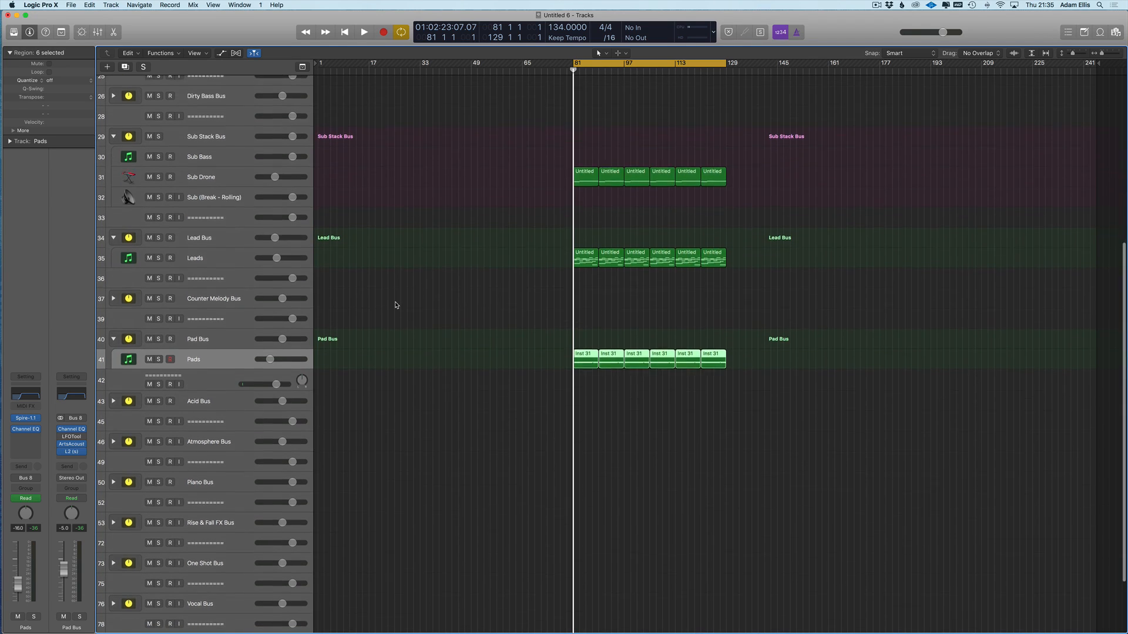
pyautogui.press('super+Down')
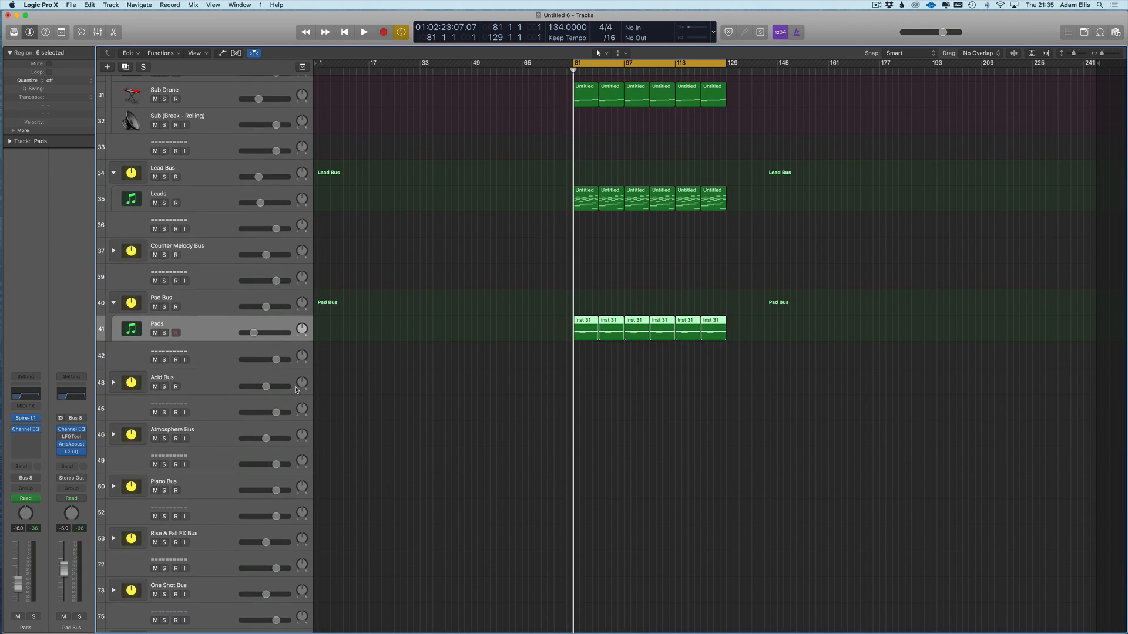
pyautogui.press('super+d')
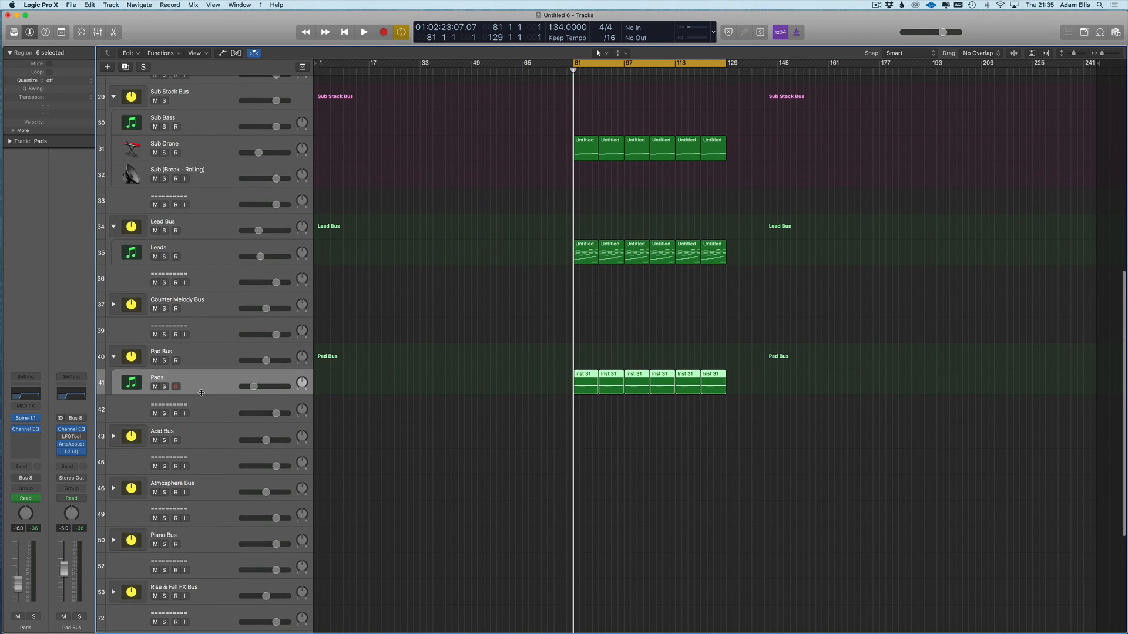
# - Set the cycle range to bars 105–121
pyautogui.click(650, 63)
pyautogui.click(651, 64)
pyautogui.moveTo(653, 69); pyautogui.dragTo(701, 66)
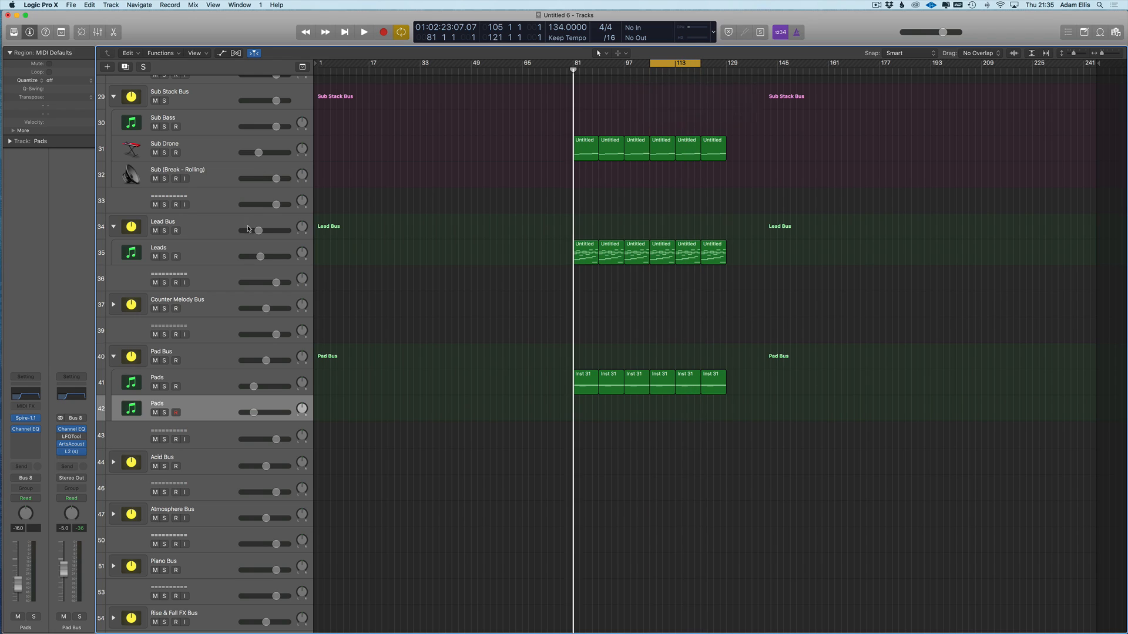
# - Solo and compare both Pads tracks from bar 105, then open the second Pads instrument slot
pyautogui.click(164, 412)
pyautogui.press('space')
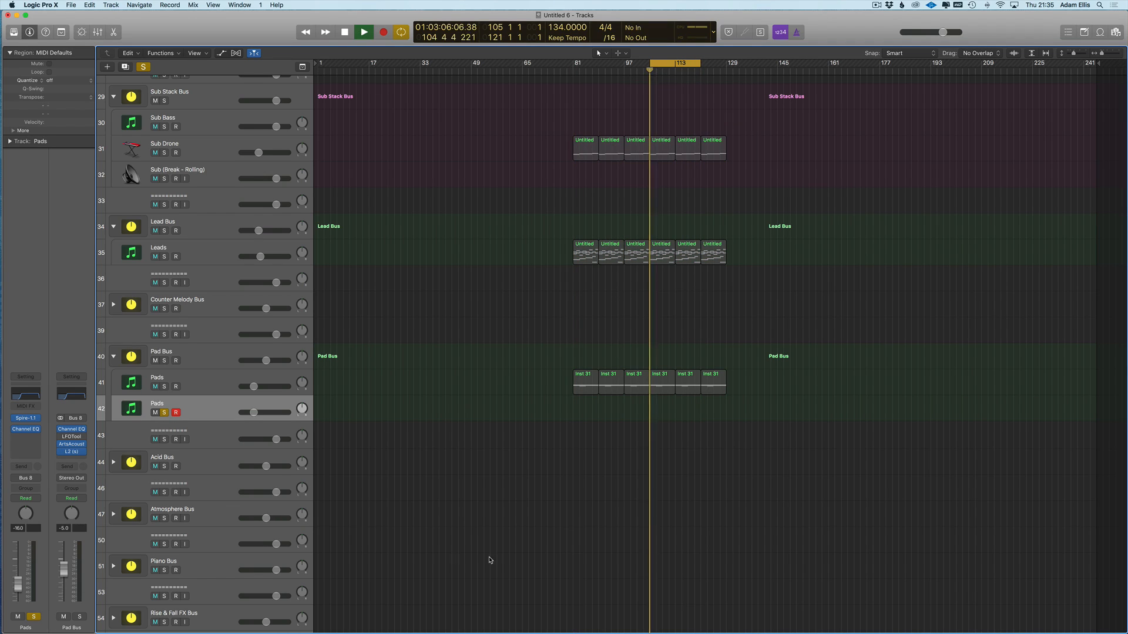
pyautogui.click(164, 387)
pyautogui.click(164, 412)
pyautogui.click(206, 380)
pyautogui.moveTo(700, 63); pyautogui.dragTo(700, 64)
pyautogui.press('space')
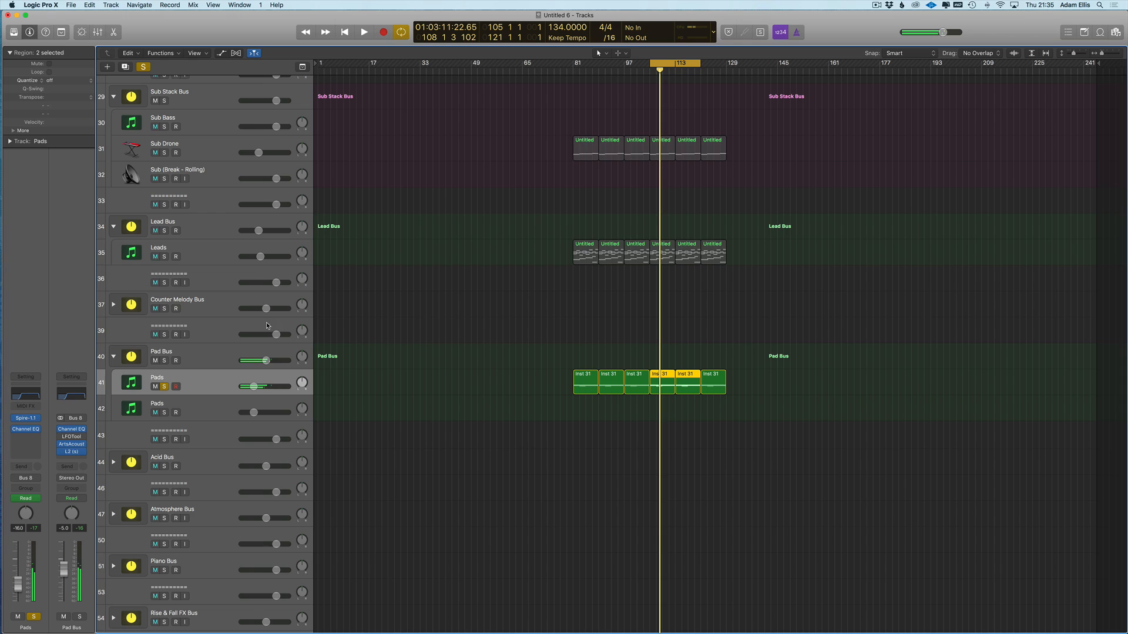
pyautogui.press('s')
pyautogui.click(197, 407)
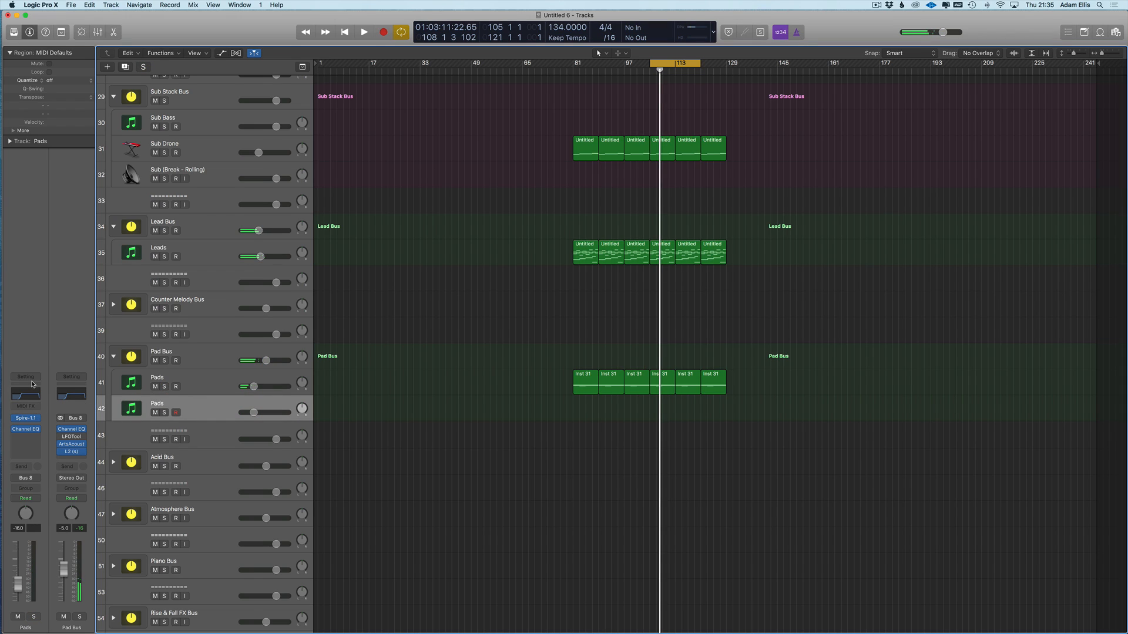
pyautogui.click(38, 429)
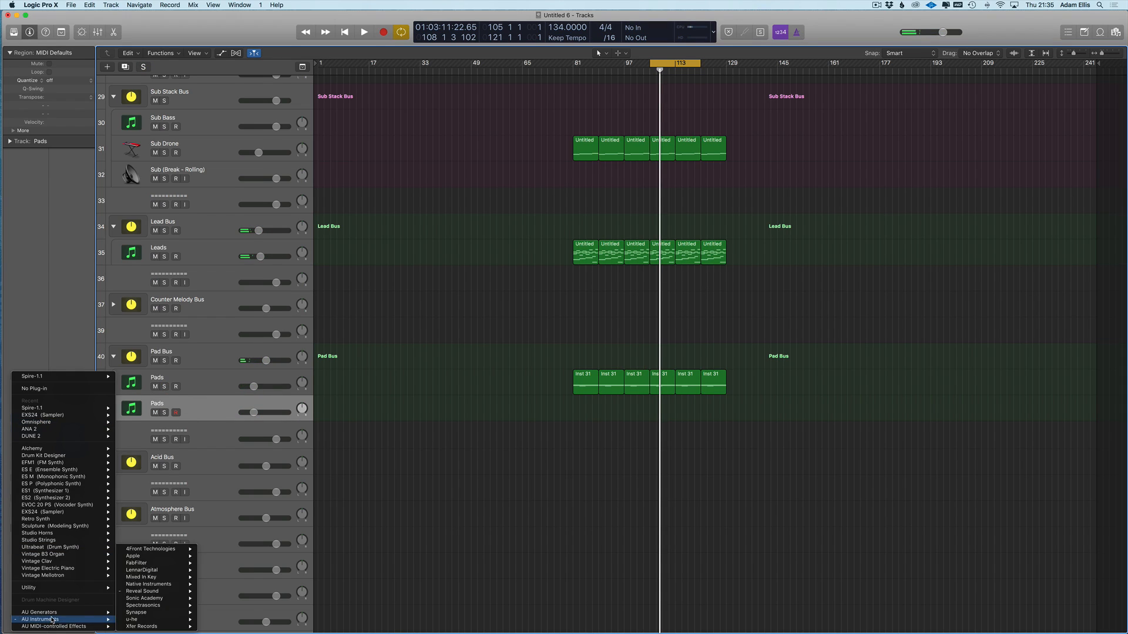
# - Load Omnisphere (Stereo) on Pads track 42, select its Inst 31 regions and solo it
pyautogui.moveTo(88, 422)
pyautogui.click(131, 422)
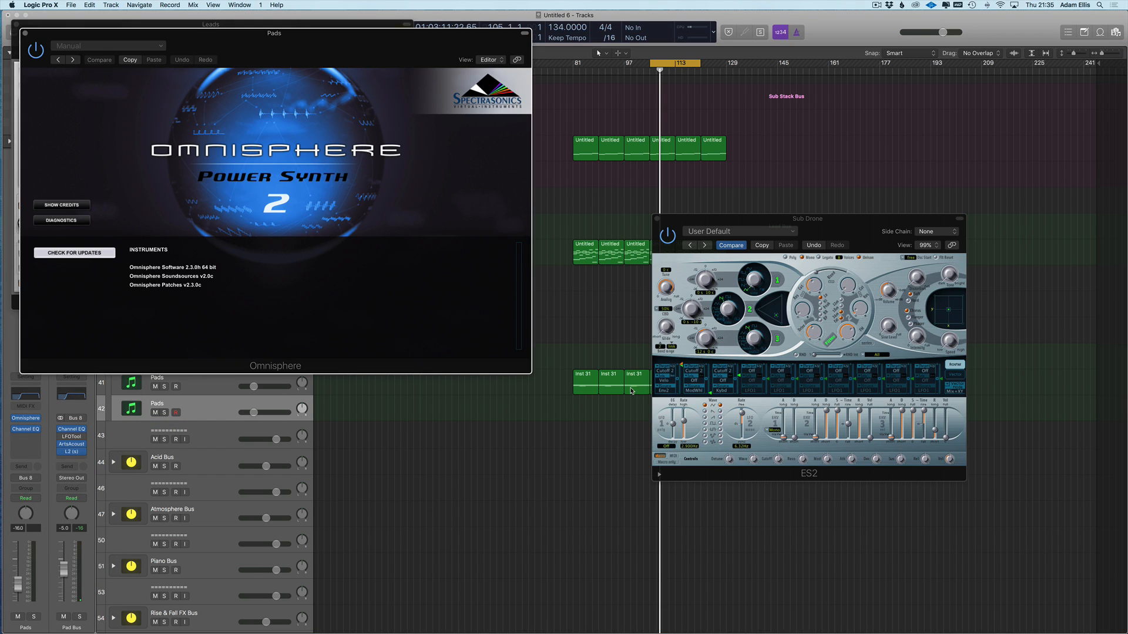
pyautogui.press('v')
pyautogui.moveTo(812, 351); pyautogui.dragTo(587, 414)
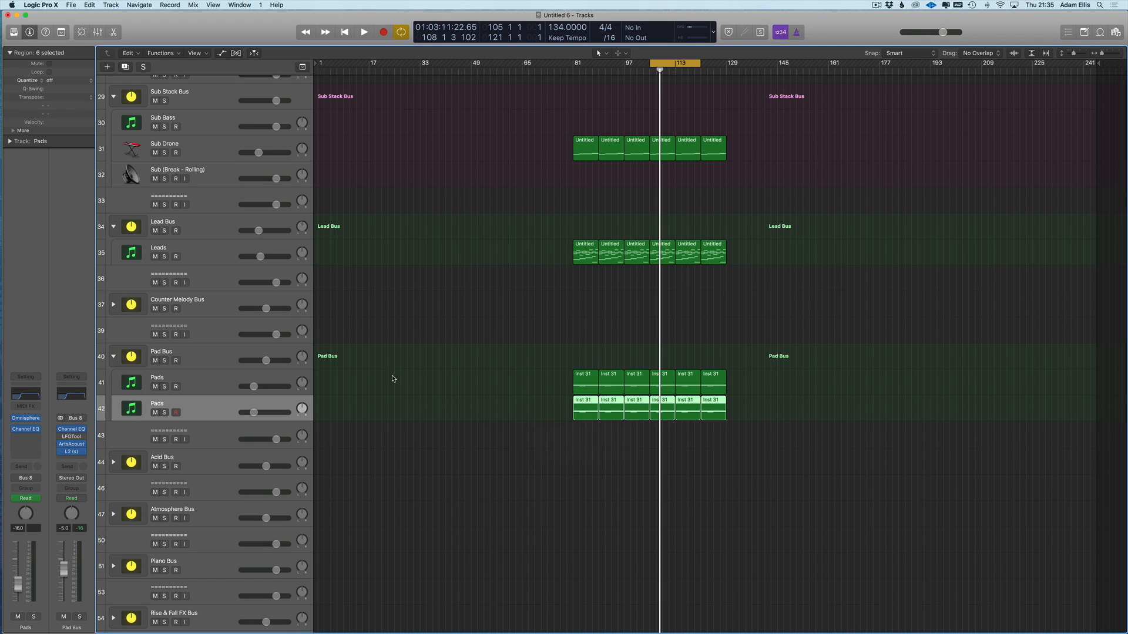
pyautogui.click(165, 413)
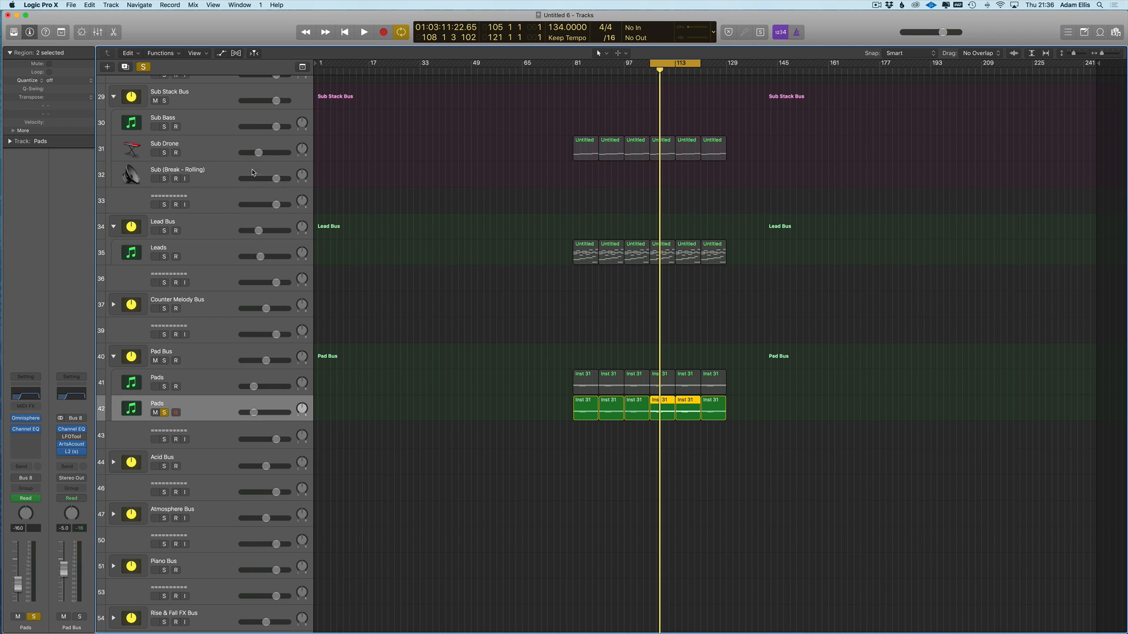
pyautogui.click(200, 230)
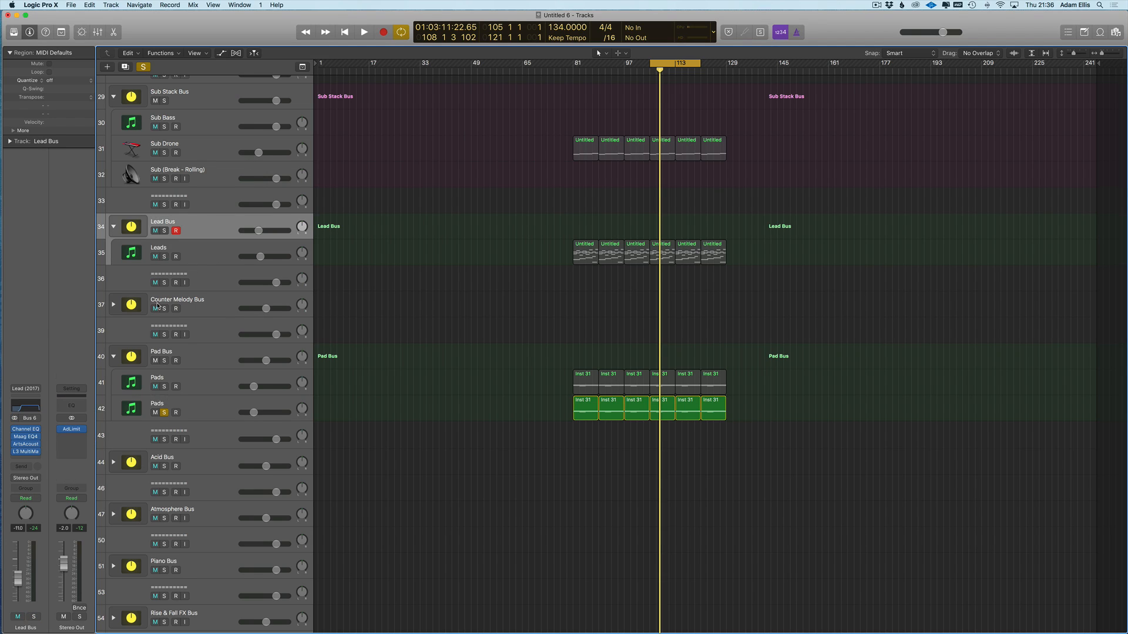
pyautogui.click(26, 445)
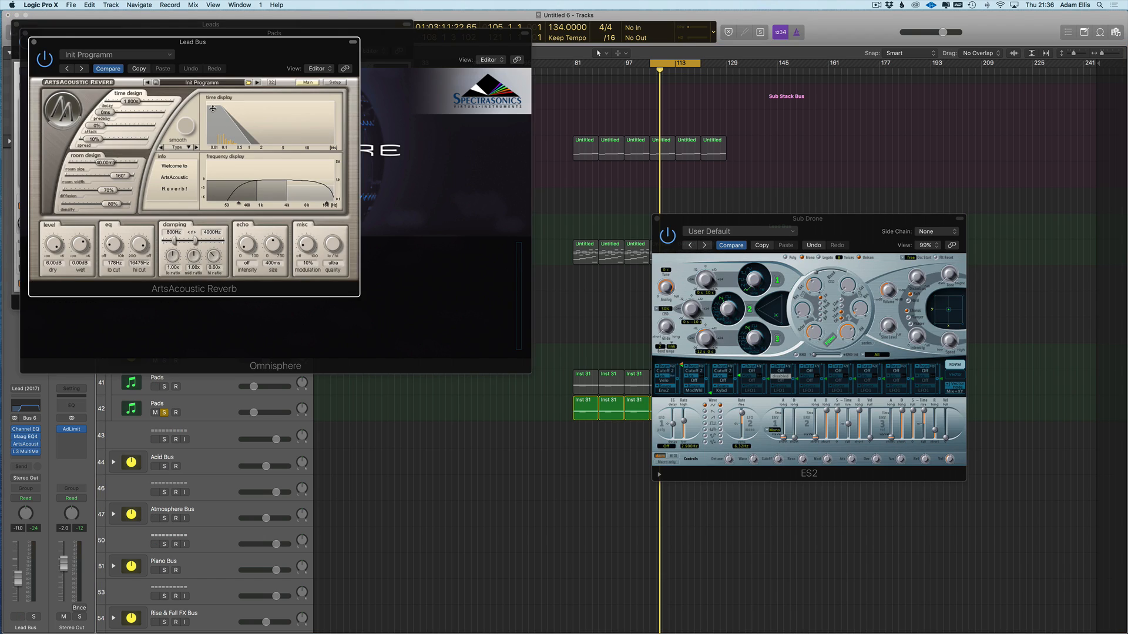
pyautogui.press('v')
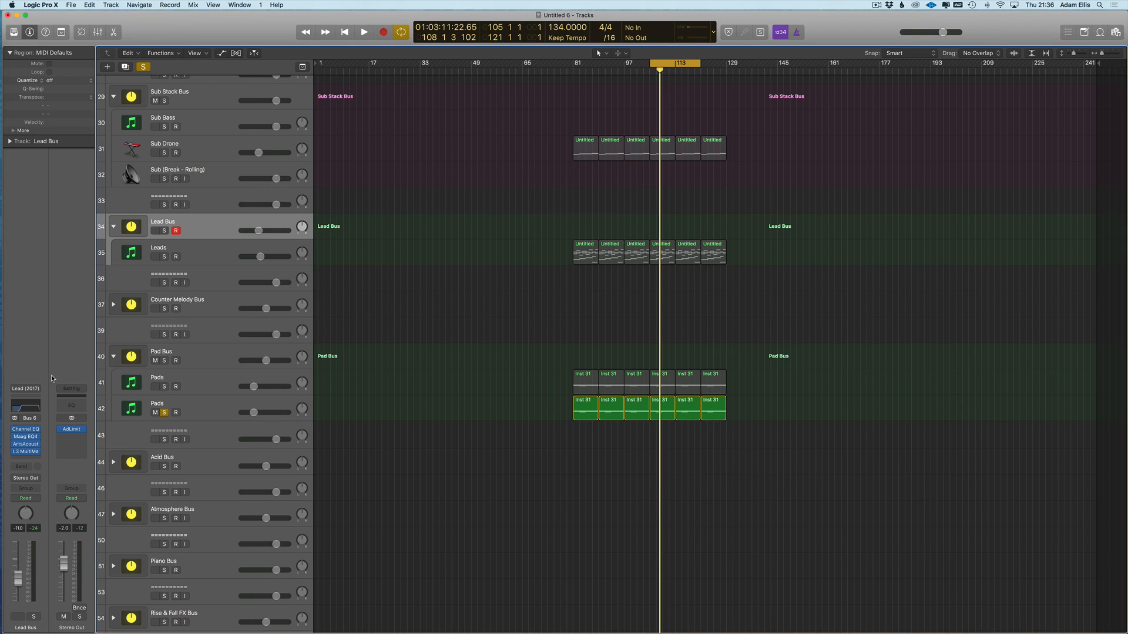
pyautogui.click(26, 445)
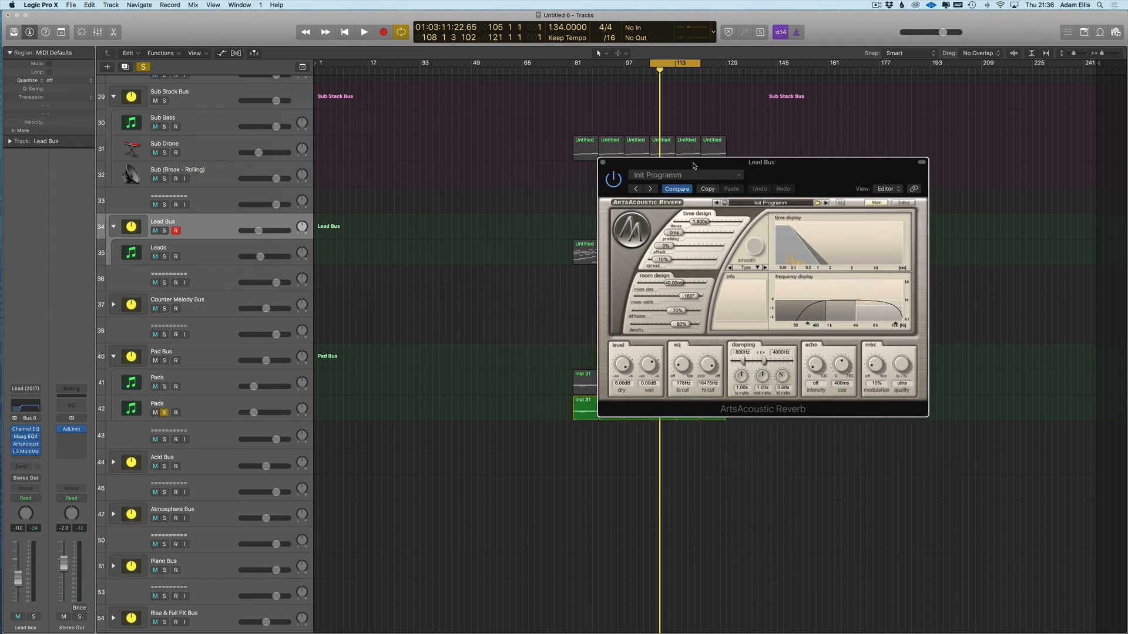
pyautogui.click(25, 436)
pyautogui.moveTo(138, 23); pyautogui.dragTo(476, 162)
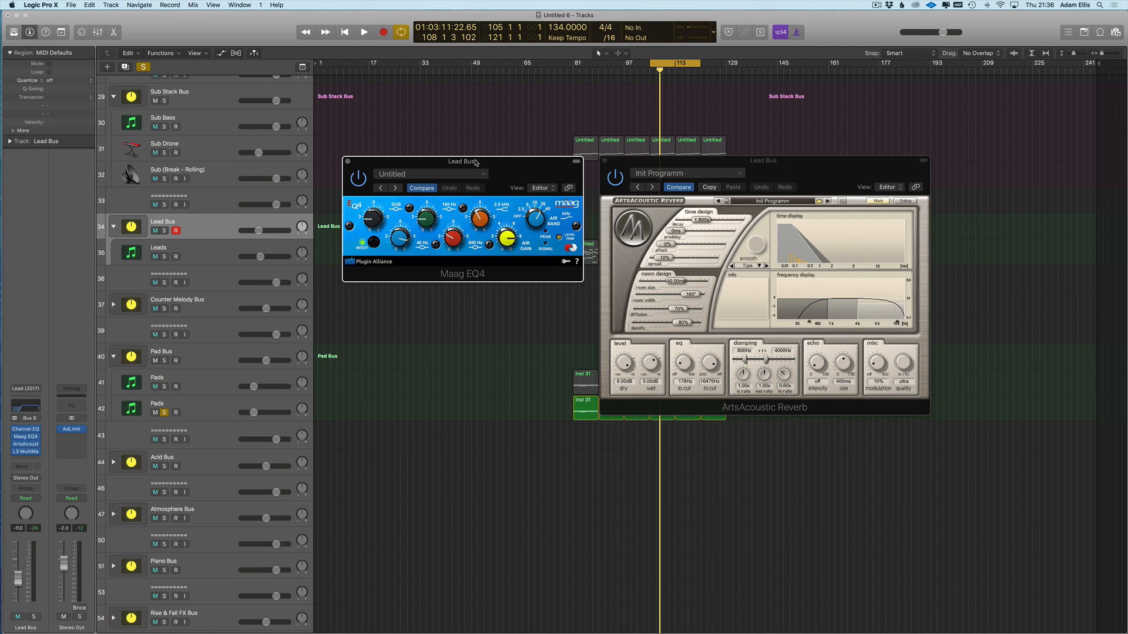
pyautogui.moveTo(749, 155); pyautogui.dragTo(743, 157)
pyautogui.press('v')
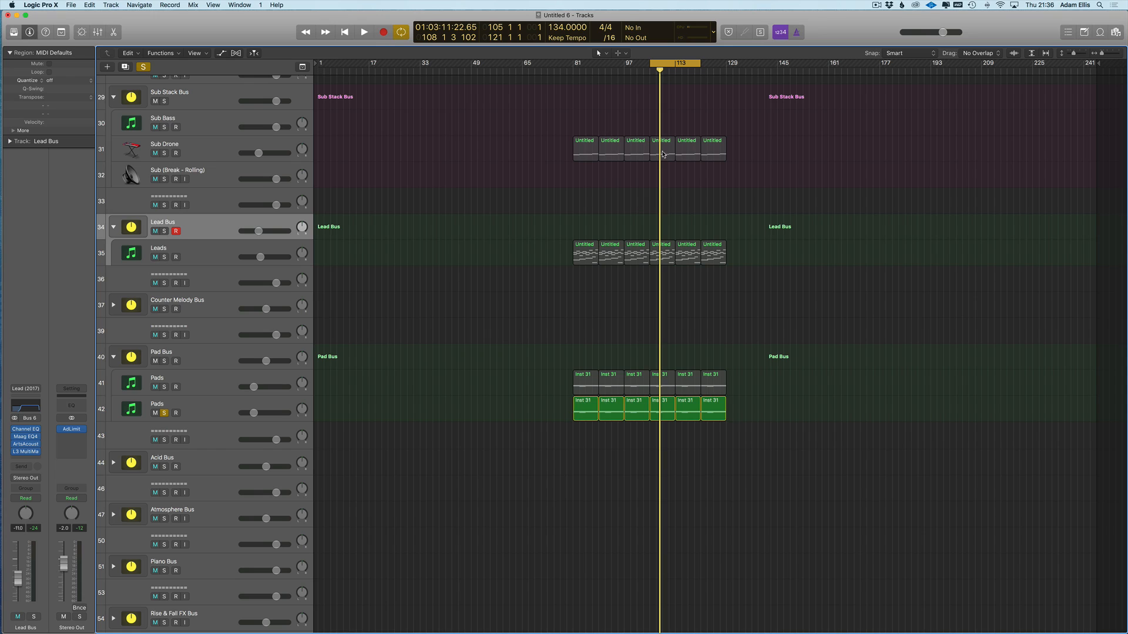
pyautogui.click(699, 63)
pyautogui.scroll(1, 639, 181)
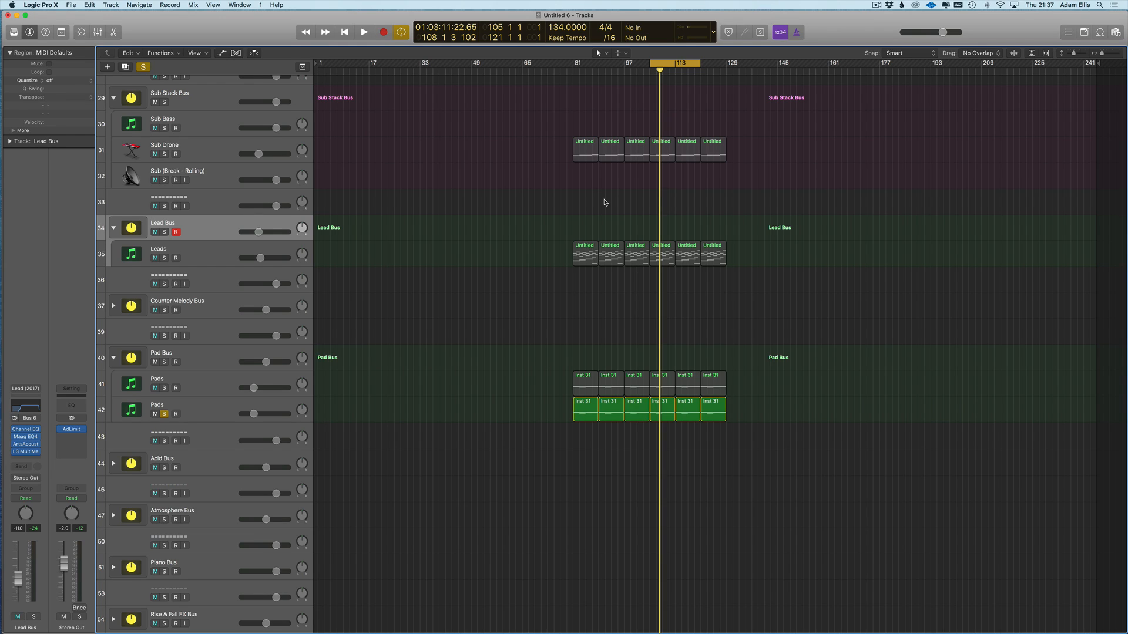
pyautogui.click(223, 420)
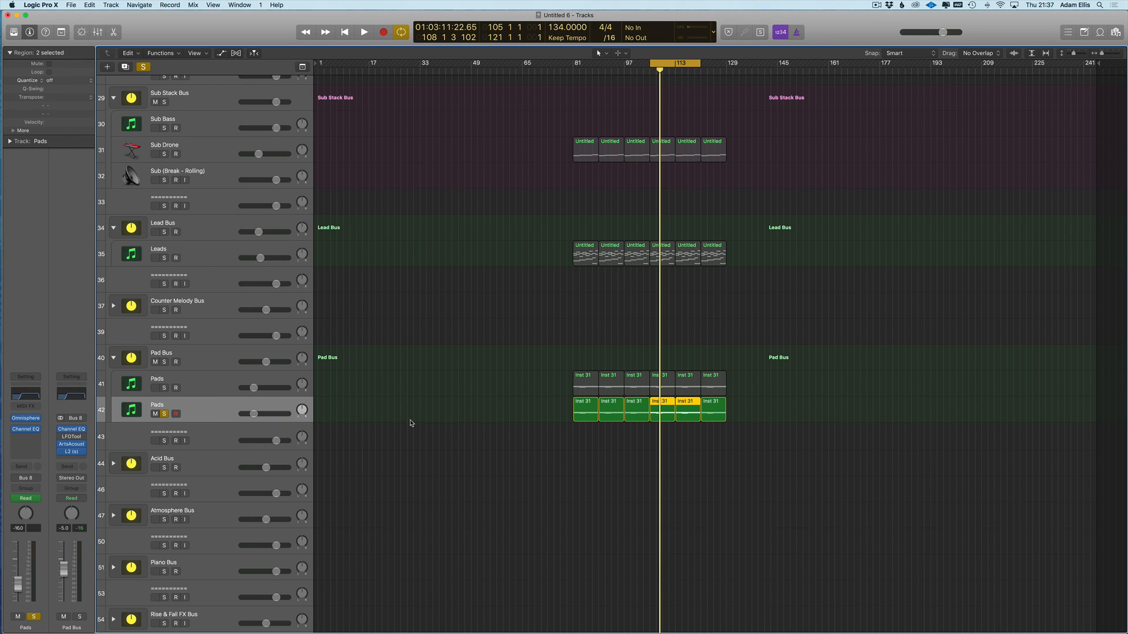
# - Play from bar 105 with the Omnisphere window shown again
pyautogui.moveTo(701, 65); pyautogui.dragTo(701, 68)
pyautogui.press('space')
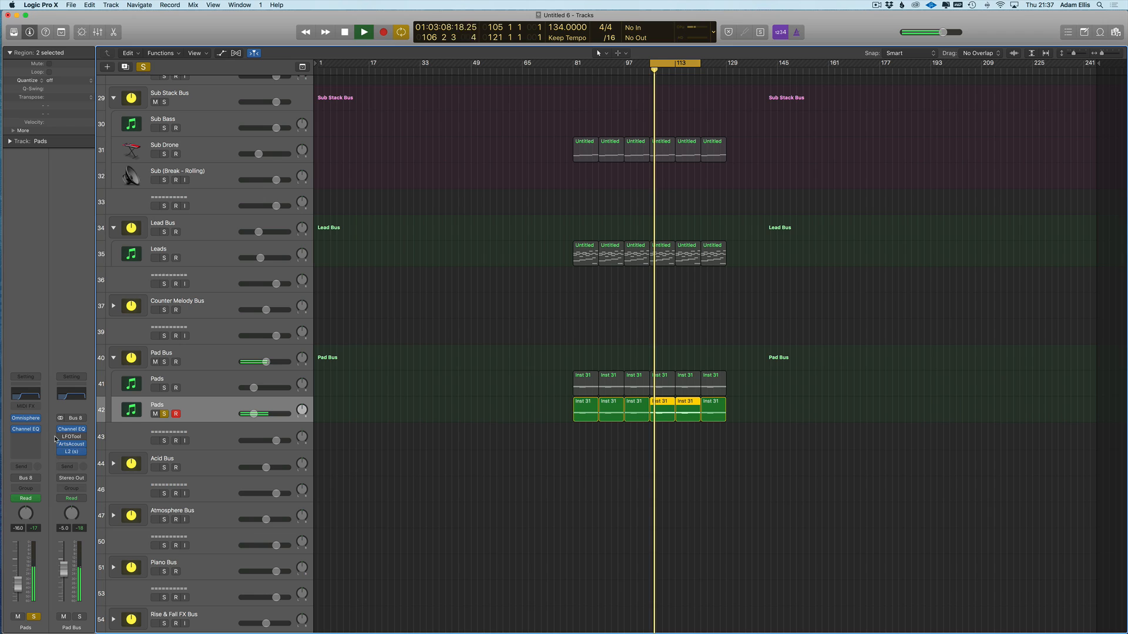
pyautogui.press('v')
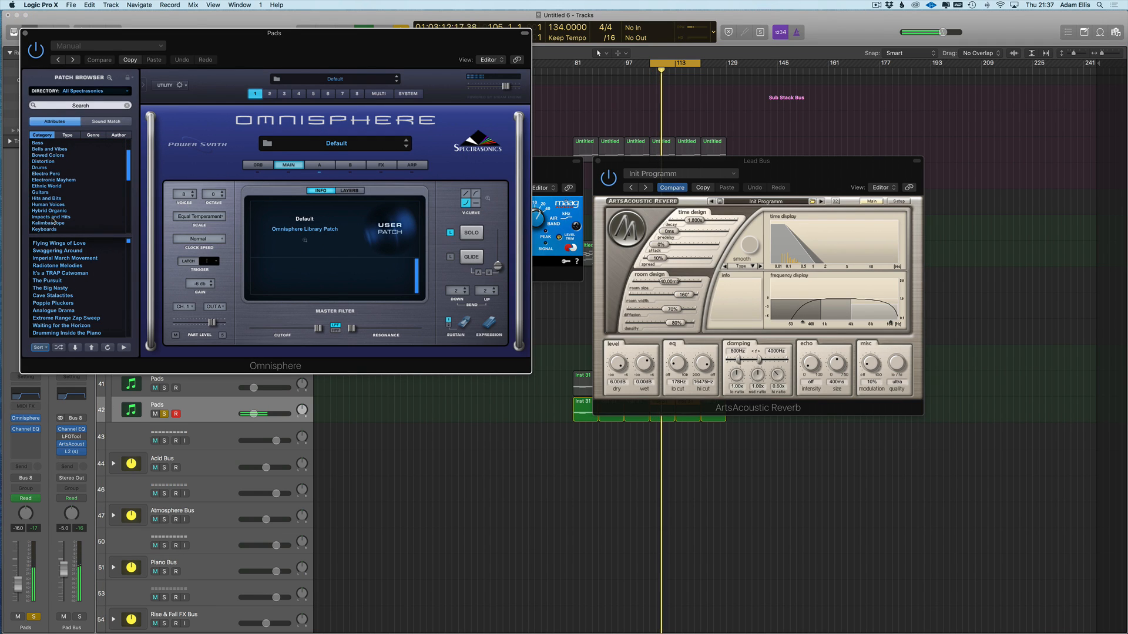
# - Load the Pads + Strings patch Agape Warmth, solo track 41 and nudge the volume up
pyautogui.scroll(-3, 57, 205)
pyautogui.click(41, 217)
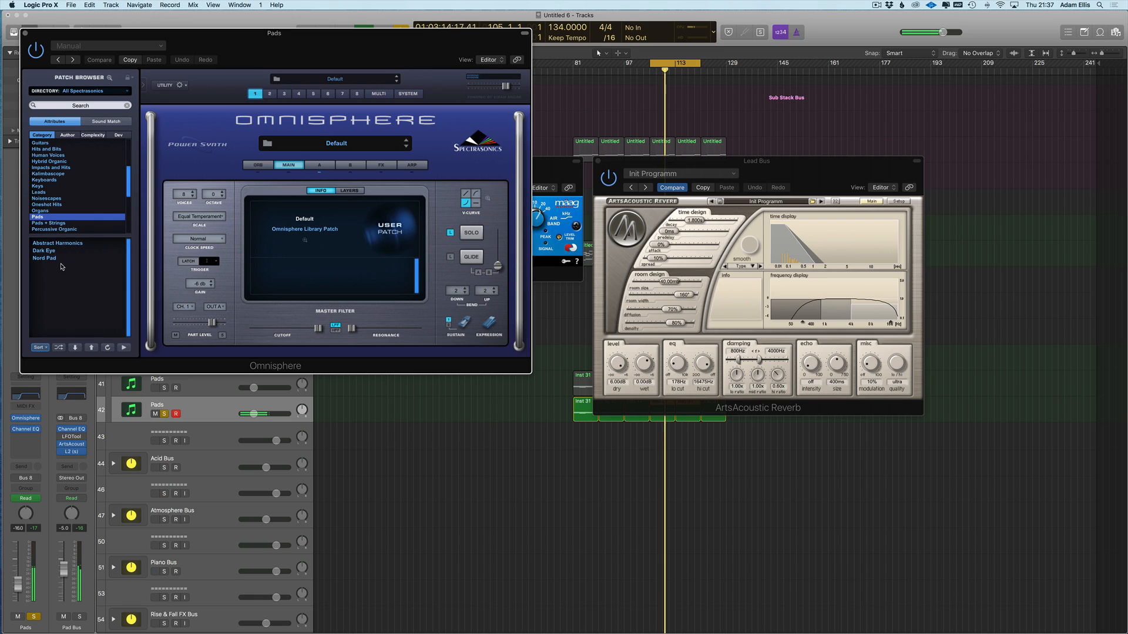
pyautogui.click(58, 224)
pyautogui.click(59, 251)
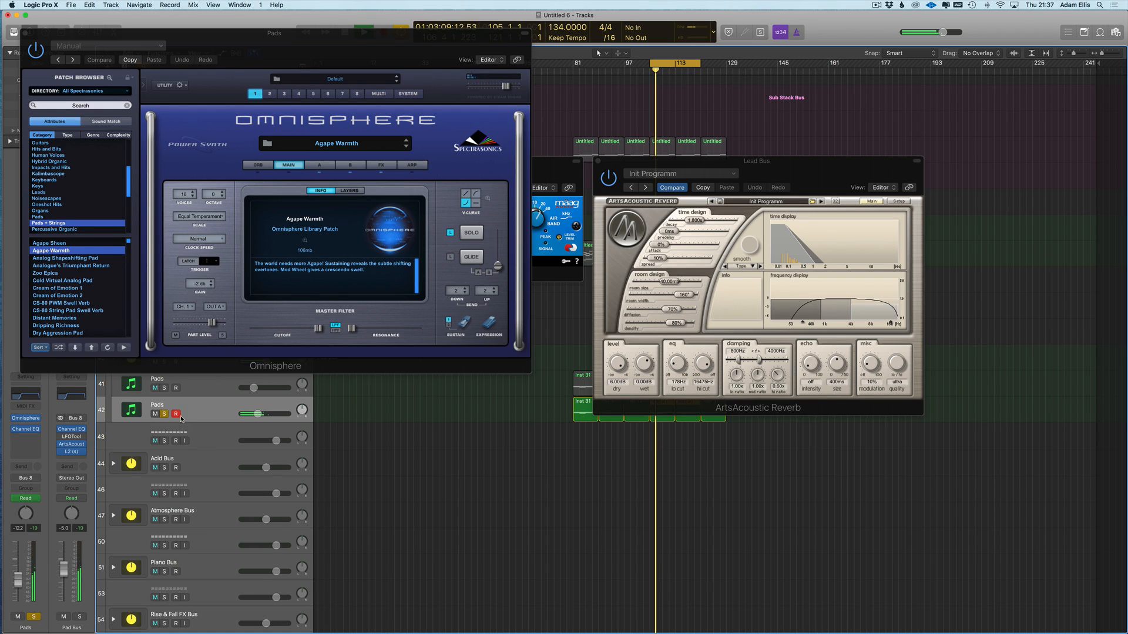
pyautogui.click(164, 388)
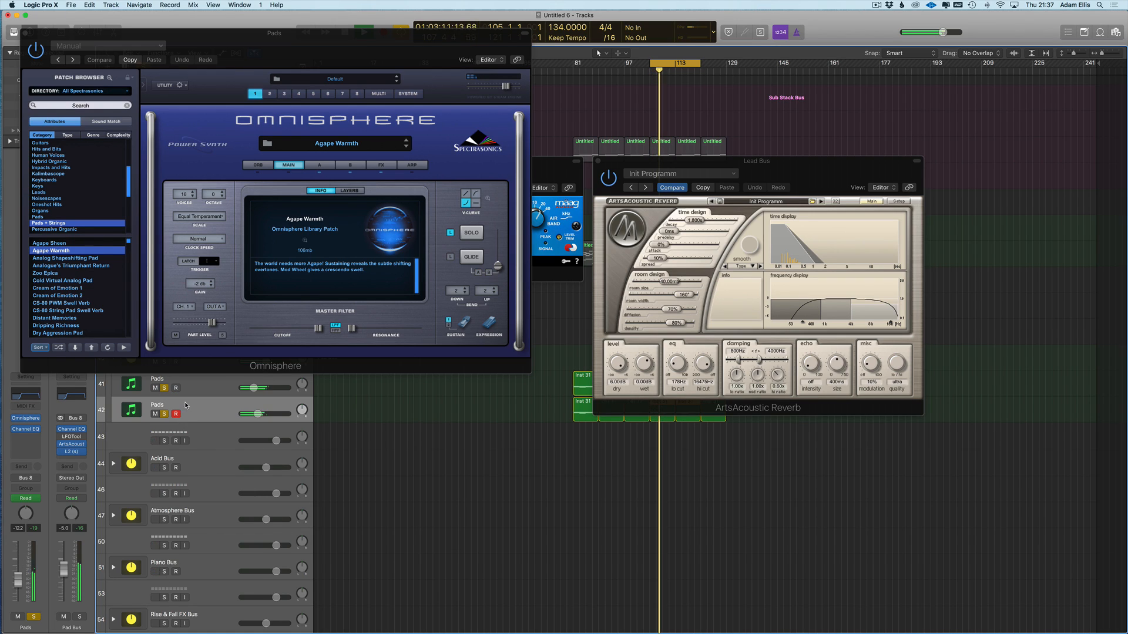
pyautogui.moveTo(17, 581); pyautogui.dragTo(17, 578)
# - Unsolo the first Pads track, open the Pad Bus reverb, and close the Omnisphere and Lead Bus reverb windows
pyautogui.press('v')
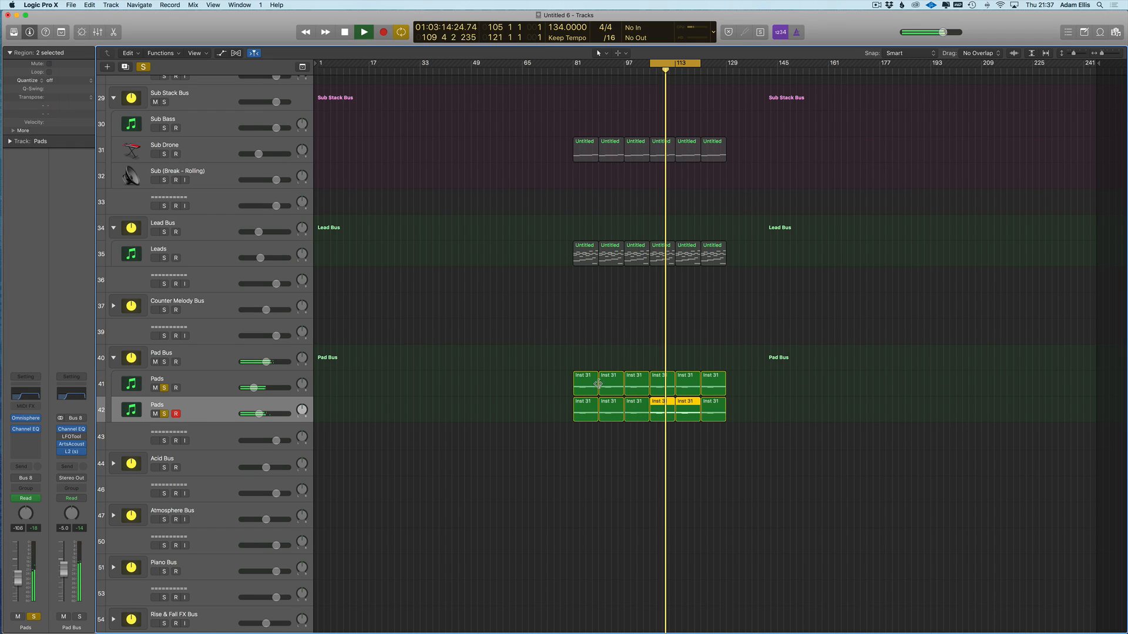
pyautogui.click(167, 388)
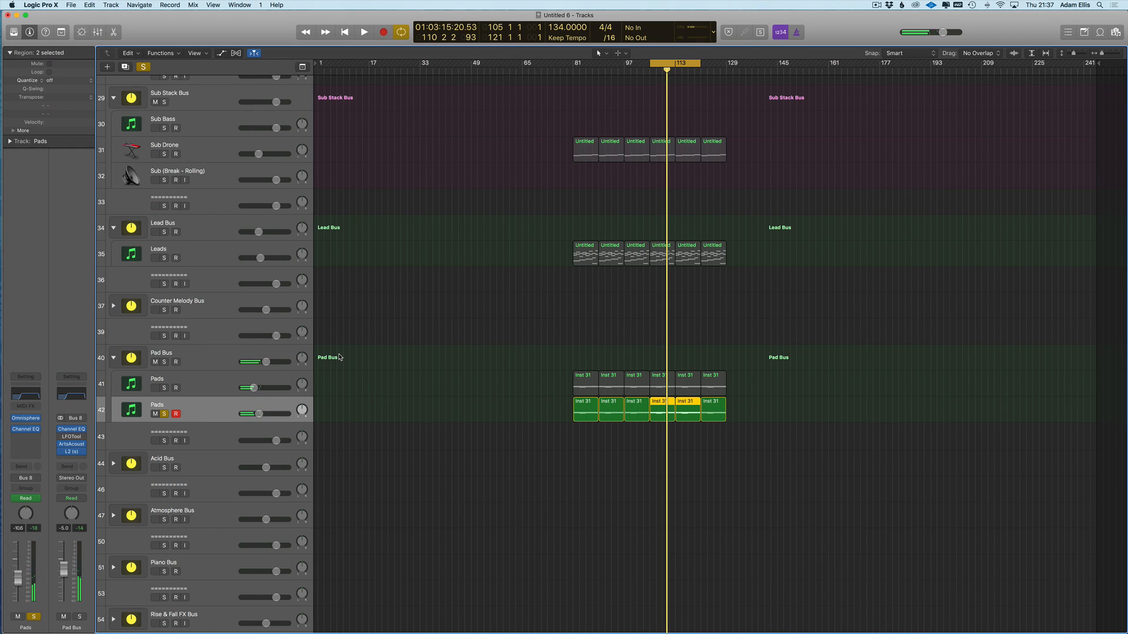
pyautogui.click(71, 445)
pyautogui.moveTo(173, 30); pyautogui.dragTo(455, 134)
pyautogui.click(26, 34)
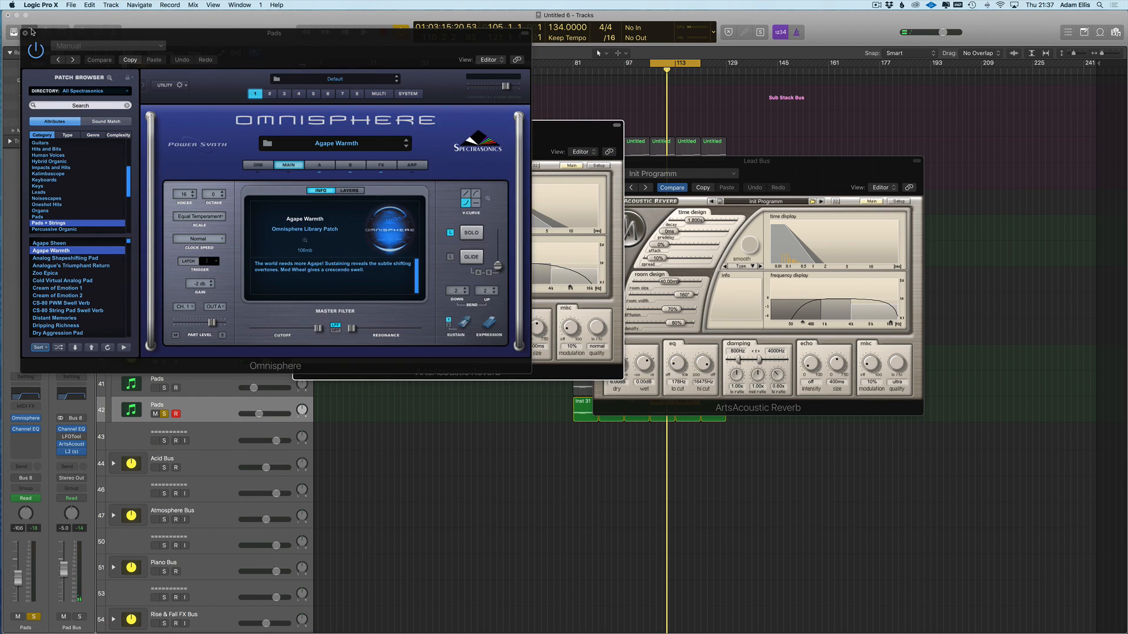
pyautogui.click(26, 34)
pyautogui.click(669, 164)
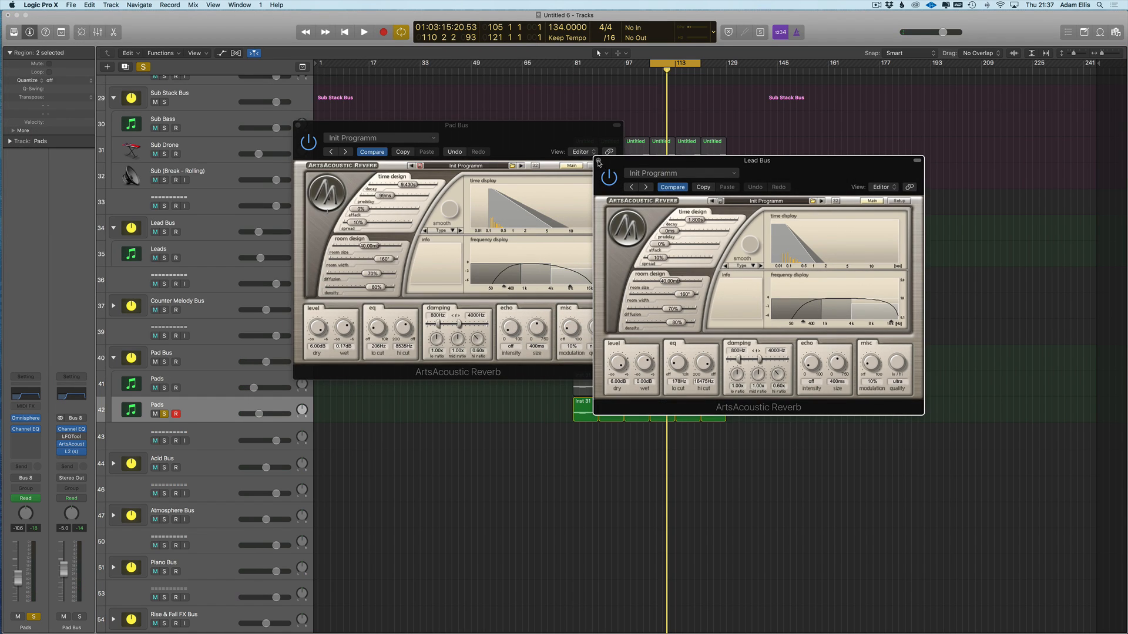
pyautogui.click(600, 161)
# - Browse the Pad Bus reverb presets without choosing one
pyautogui.moveTo(474, 129); pyautogui.dragTo(553, 237)
pyautogui.moveTo(389, 161); pyautogui.dragTo(397, 86)
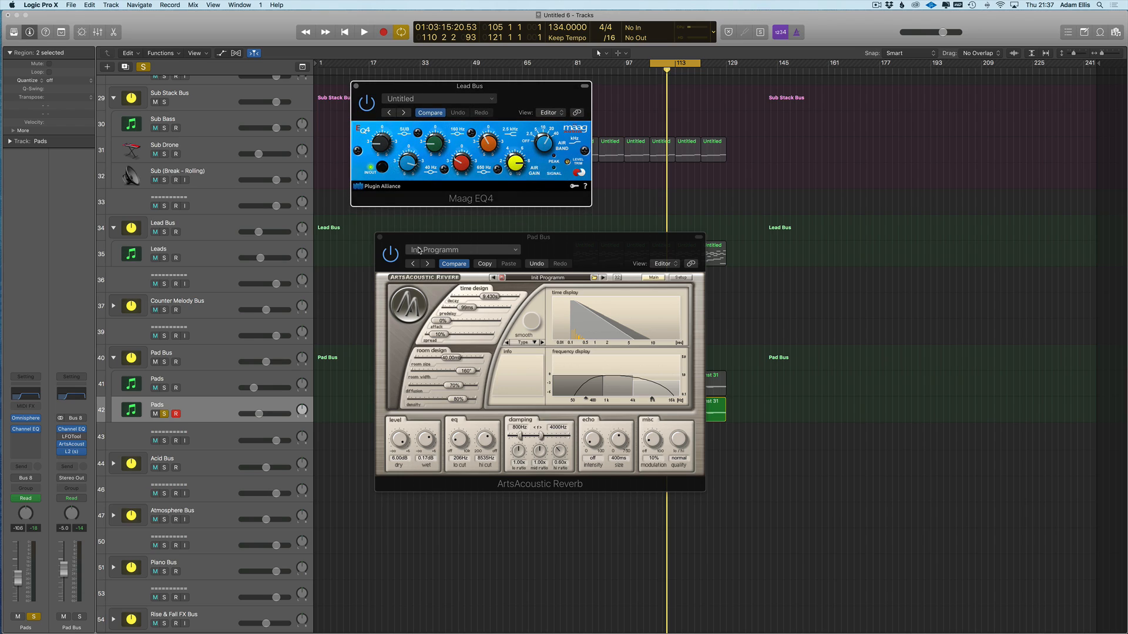
pyautogui.click(456, 250)
pyautogui.click(454, 236)
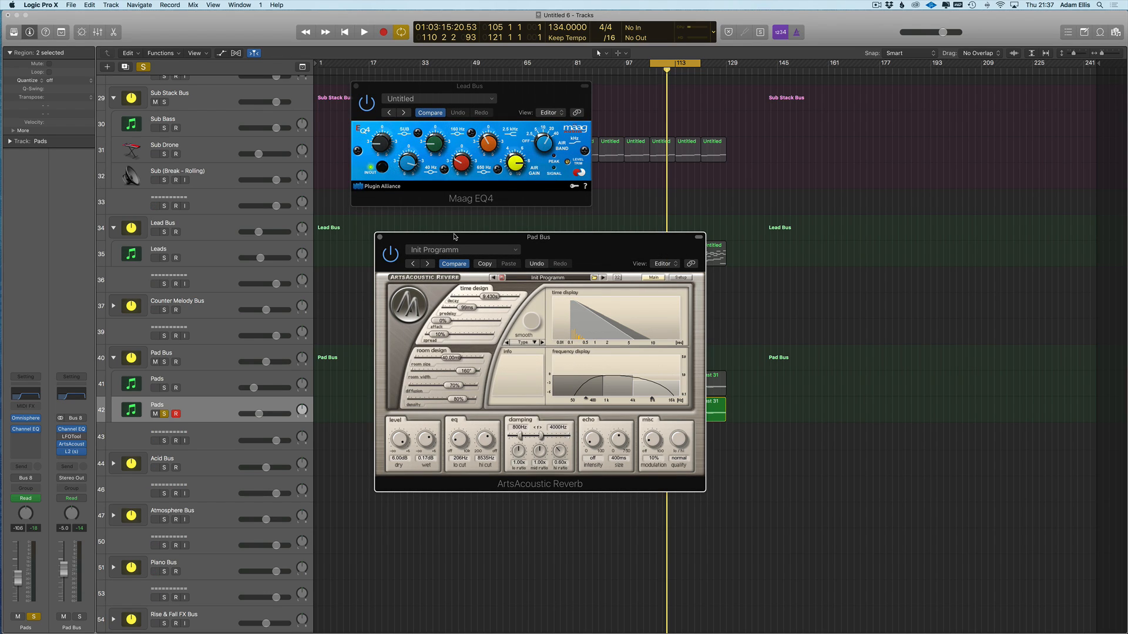
pyautogui.moveTo(454, 237); pyautogui.dragTo(485, 291)
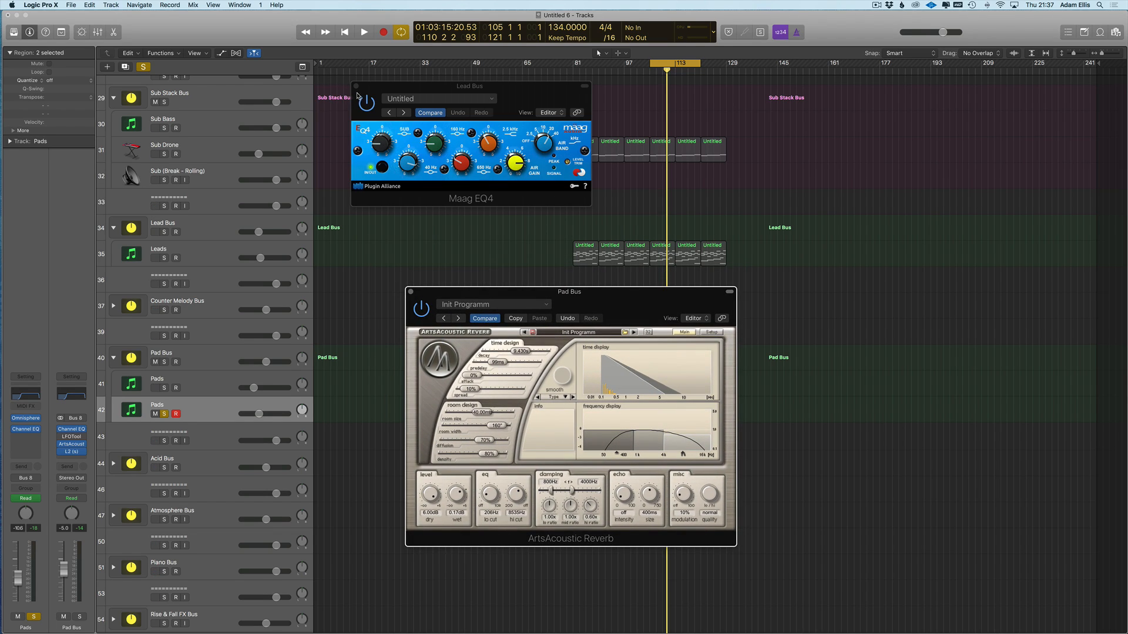
# - Browse the Lead Bus EQ presets without choosing, then close the EQ and reverb windows
pyautogui.moveTo(411, 87); pyautogui.dragTo(465, 163)
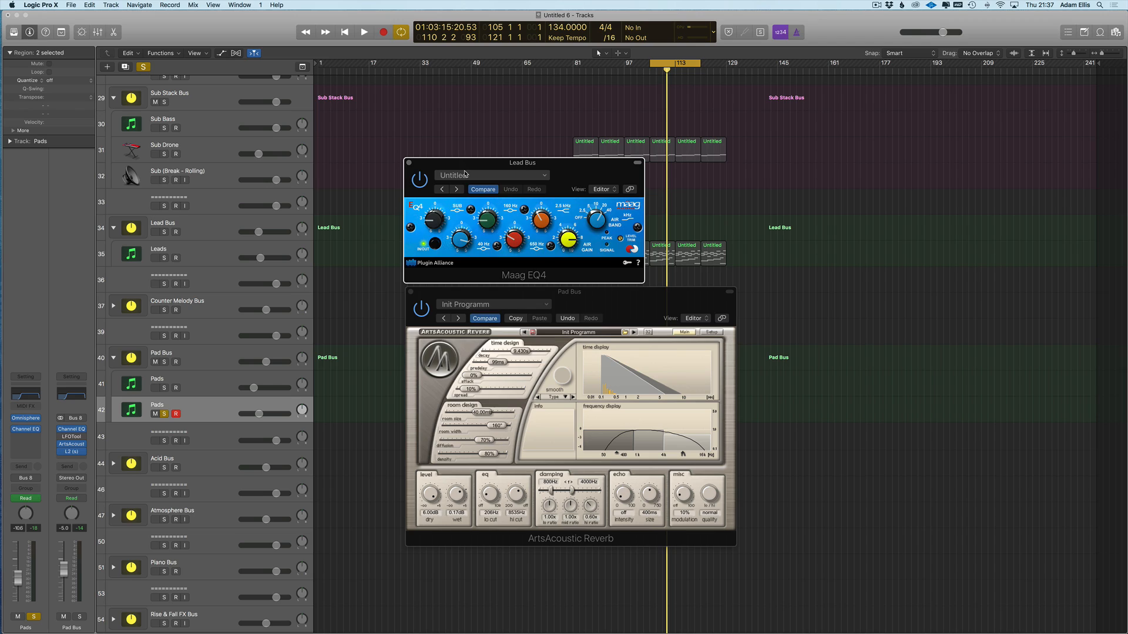
pyautogui.click(465, 175)
pyautogui.moveTo(499, 350)
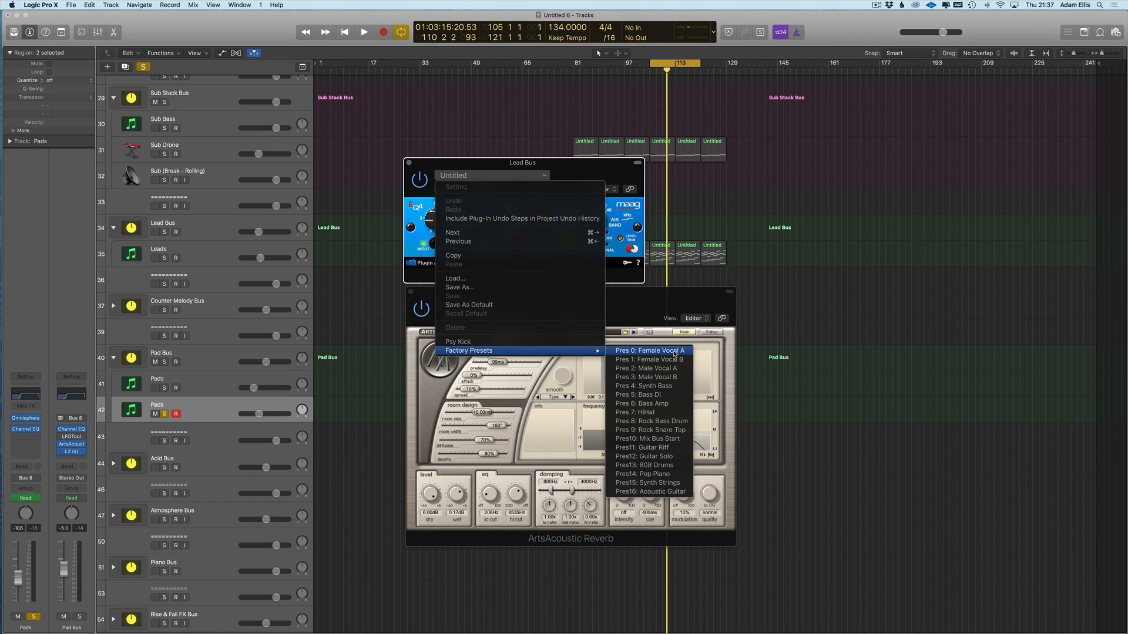
pyautogui.click(446, 146)
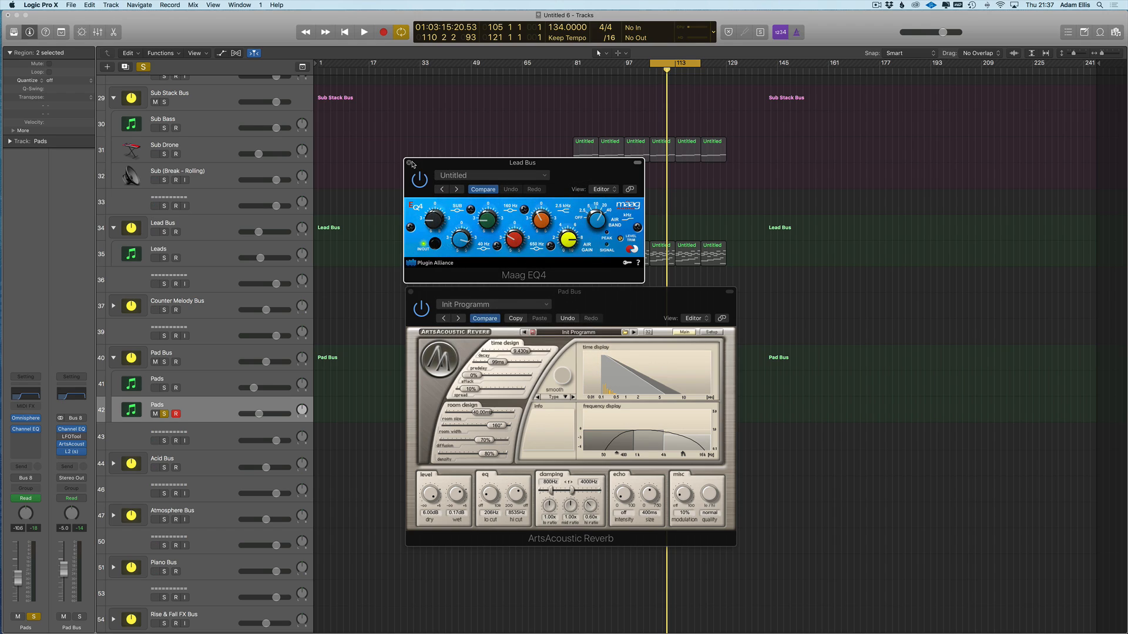
pyautogui.click(410, 163)
pyautogui.click(411, 292)
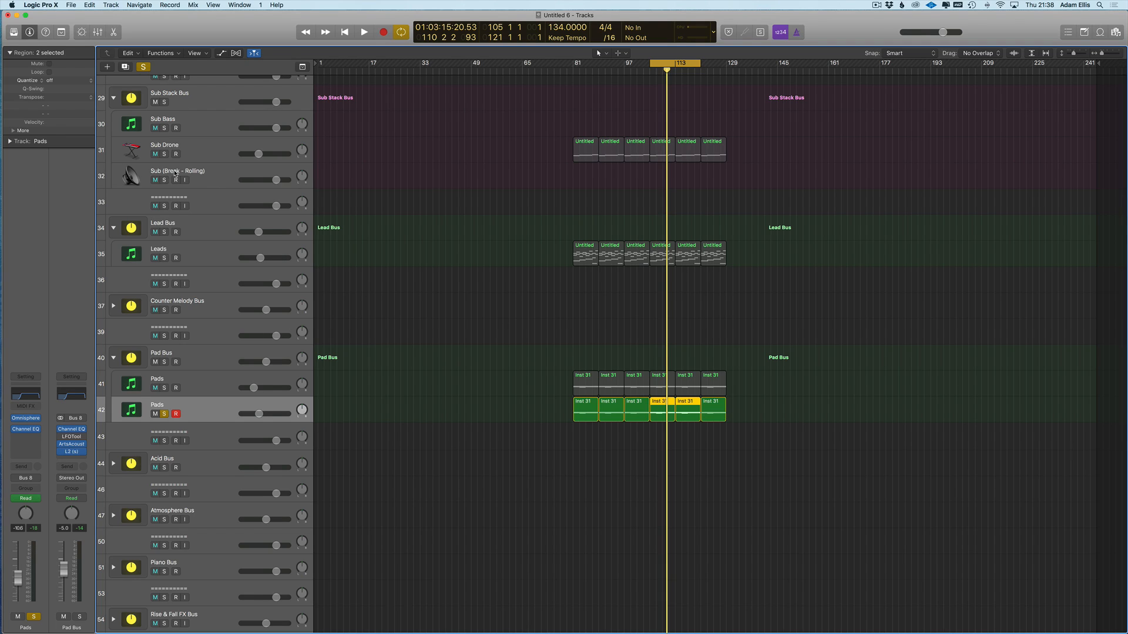
# - Solo Sub Drone and audition both Pads tracks, leaving the lower Omnisphere Pads soloed with its Audio FX list open
pyautogui.click(164, 155)
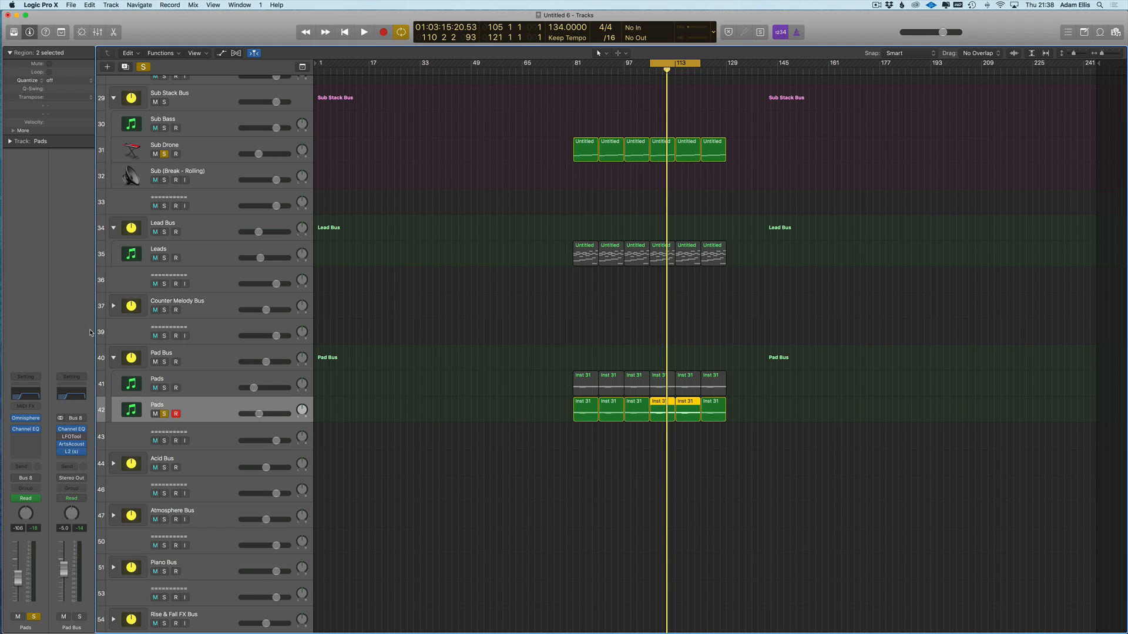
pyautogui.click(209, 379)
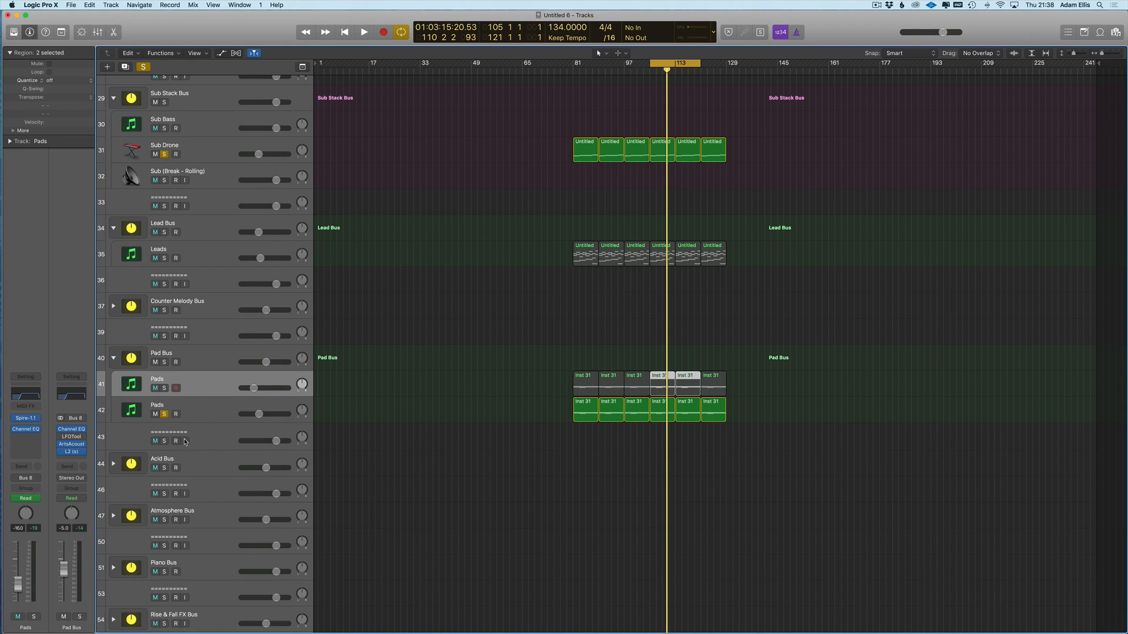
pyautogui.click(164, 414)
pyautogui.press('space')
pyautogui.press('s')
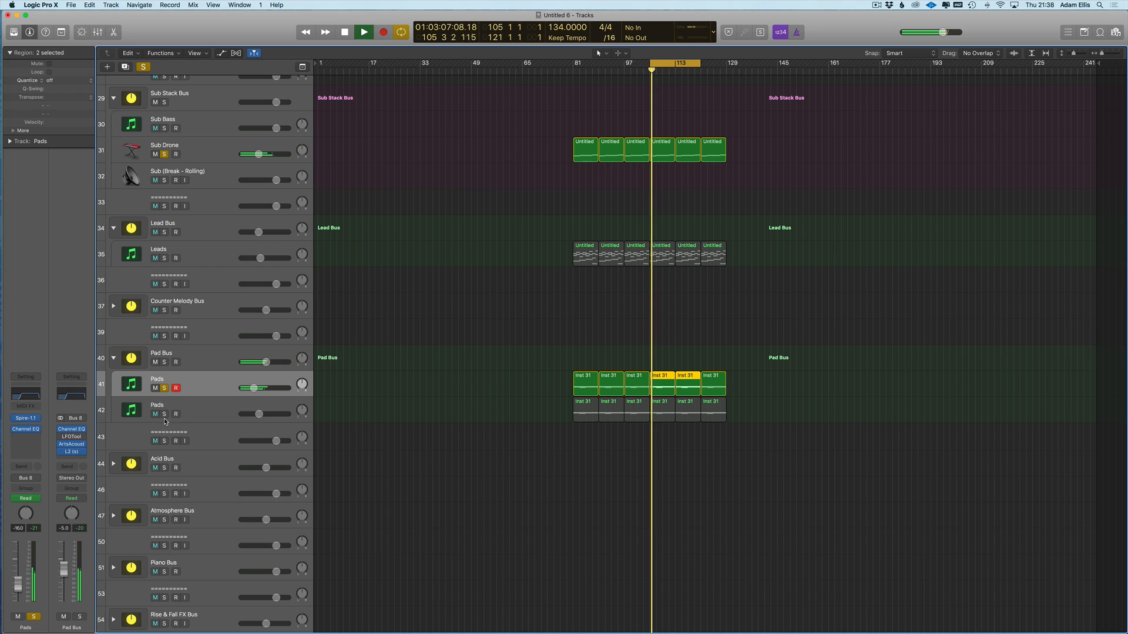
pyautogui.click(165, 415)
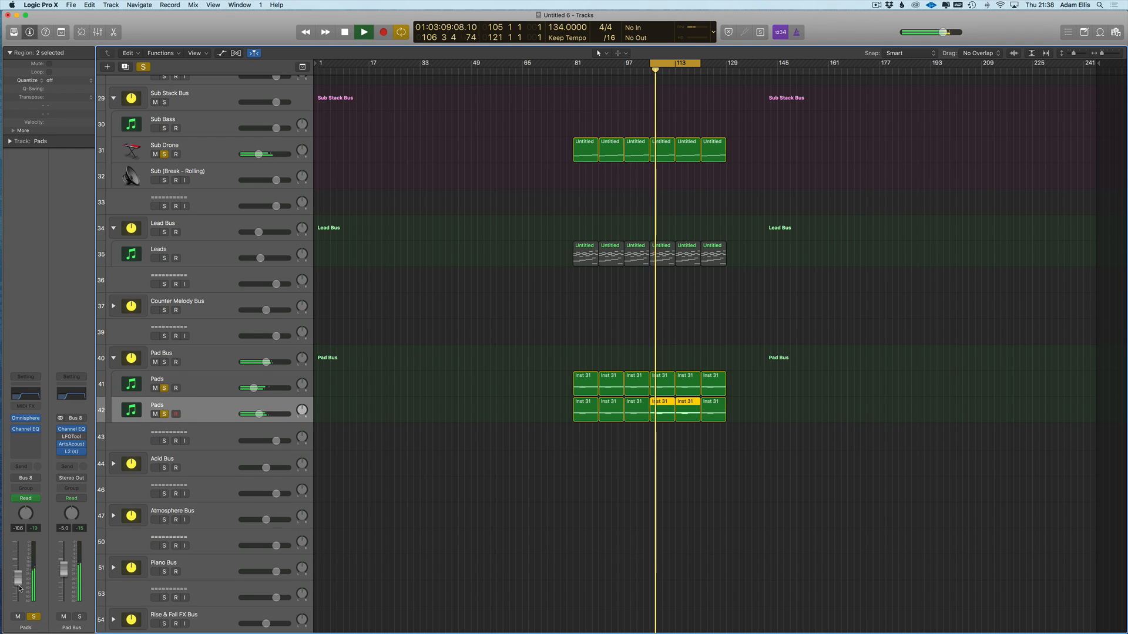
pyautogui.click(25, 435)
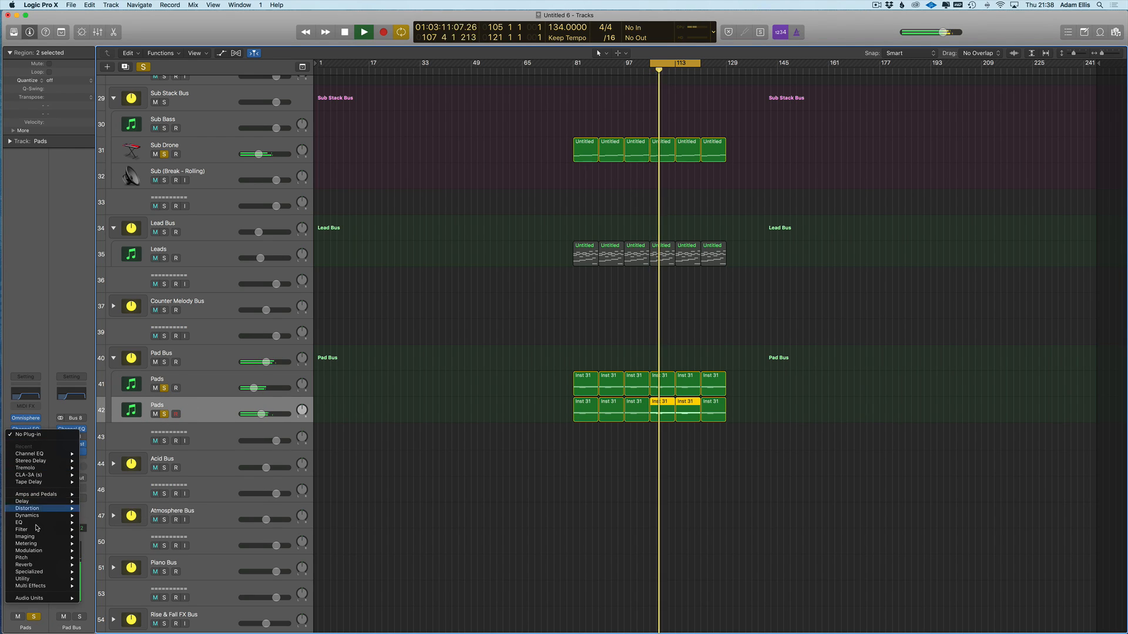
# - Insert Imaging > Stereo Spread on the Pads channel with Lower and Upper Int. at 36%
pyautogui.moveTo(43, 539)
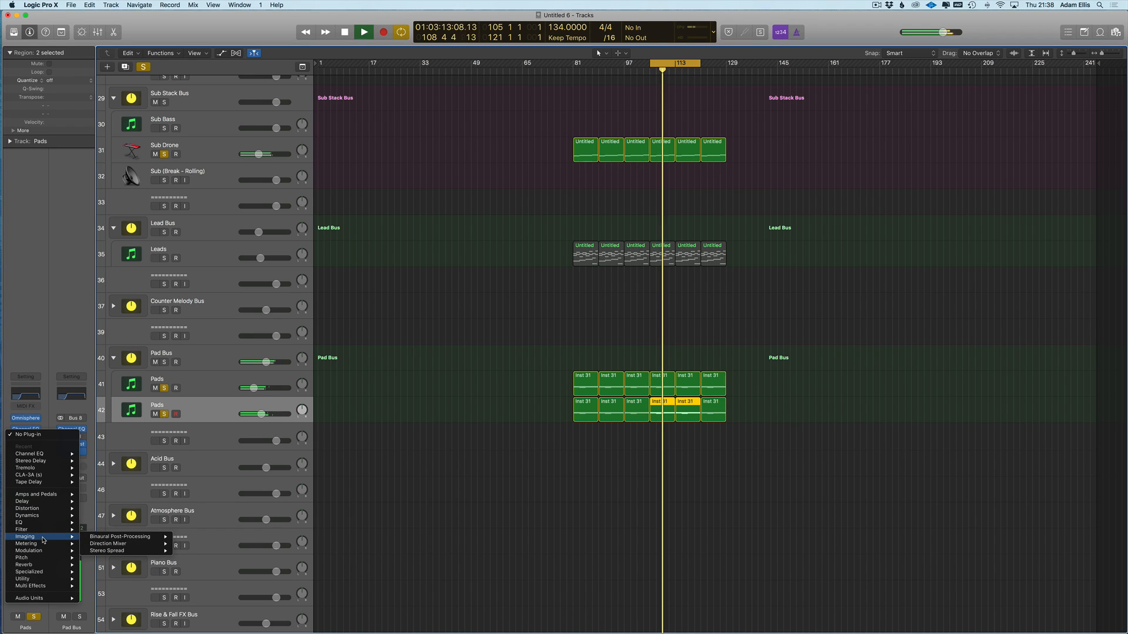
pyautogui.moveTo(147, 551)
pyautogui.click(187, 551)
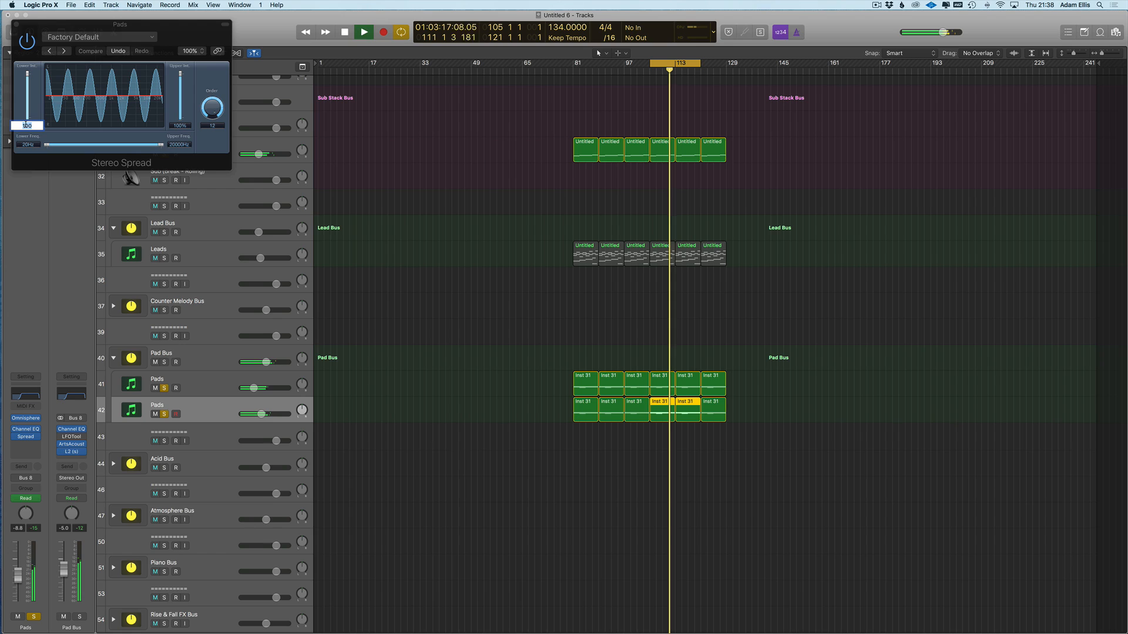
pyautogui.write('36')
pyautogui.press('Return')
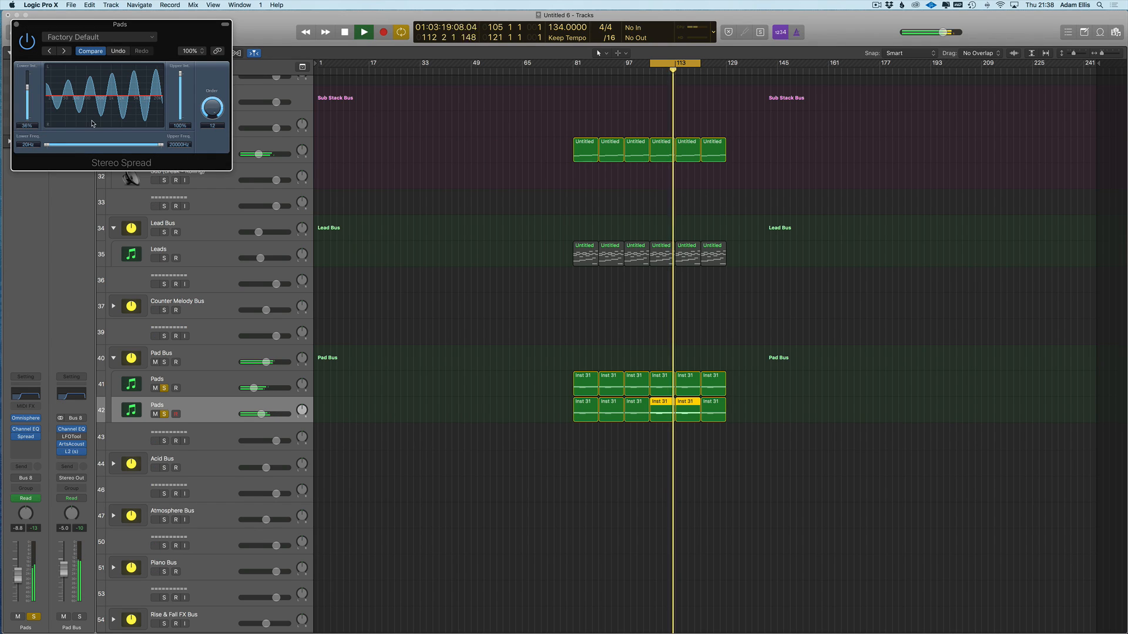
pyautogui.doubleClick(180, 125)
pyautogui.write('36')
pyautogui.press('Return')
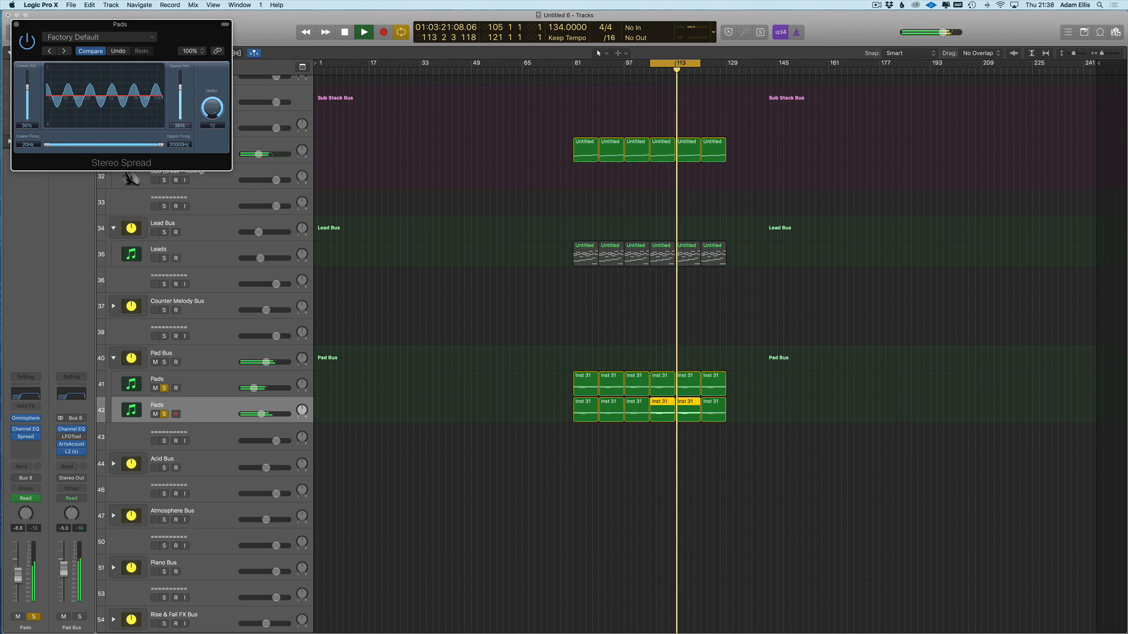
# - Stop playback and close the Stereo Spread window
pyautogui.moveTo(134, 29); pyautogui.dragTo(534, 463)
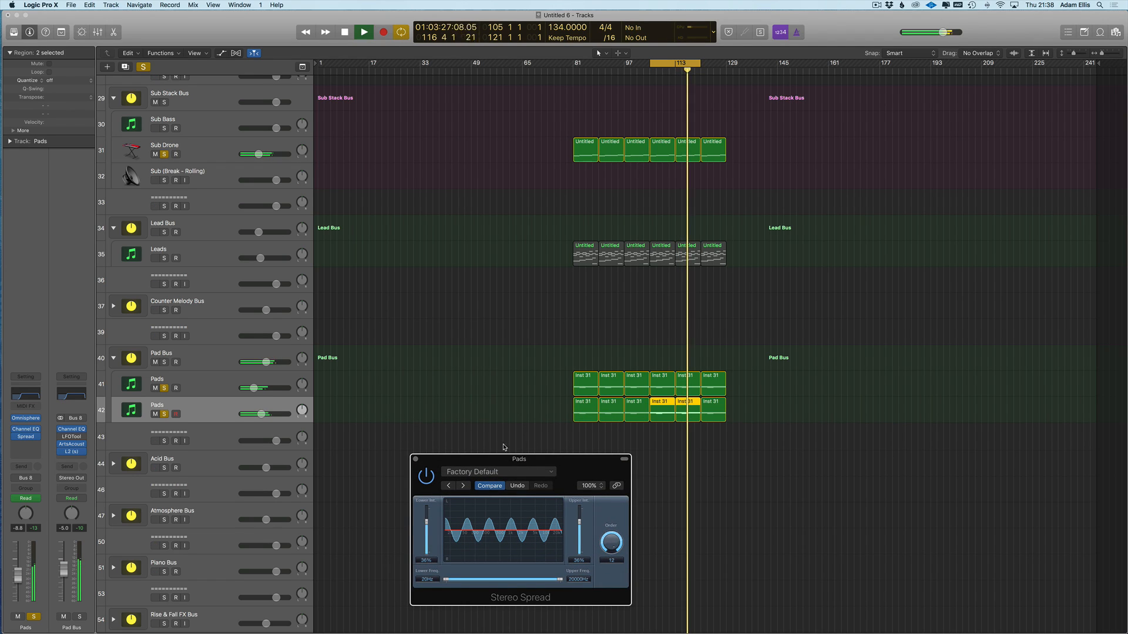
pyautogui.click(443, 450)
pyautogui.press('space')
pyautogui.click(415, 459)
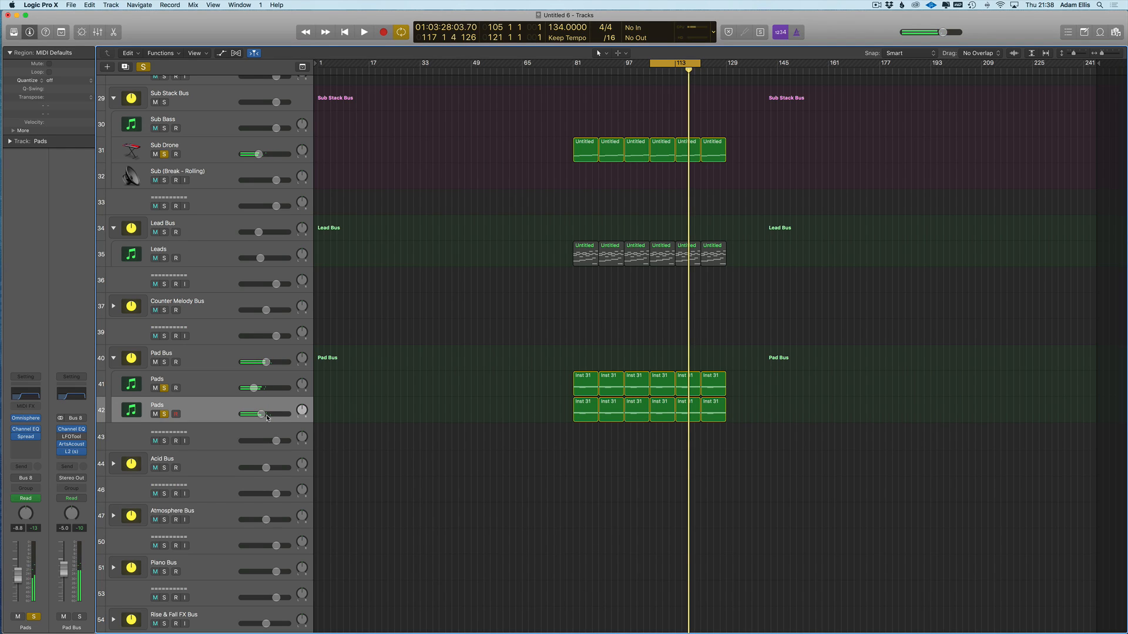
# - Clear all solos and set the cycle range from bar 81 to bar 129
pyautogui.click(145, 69)
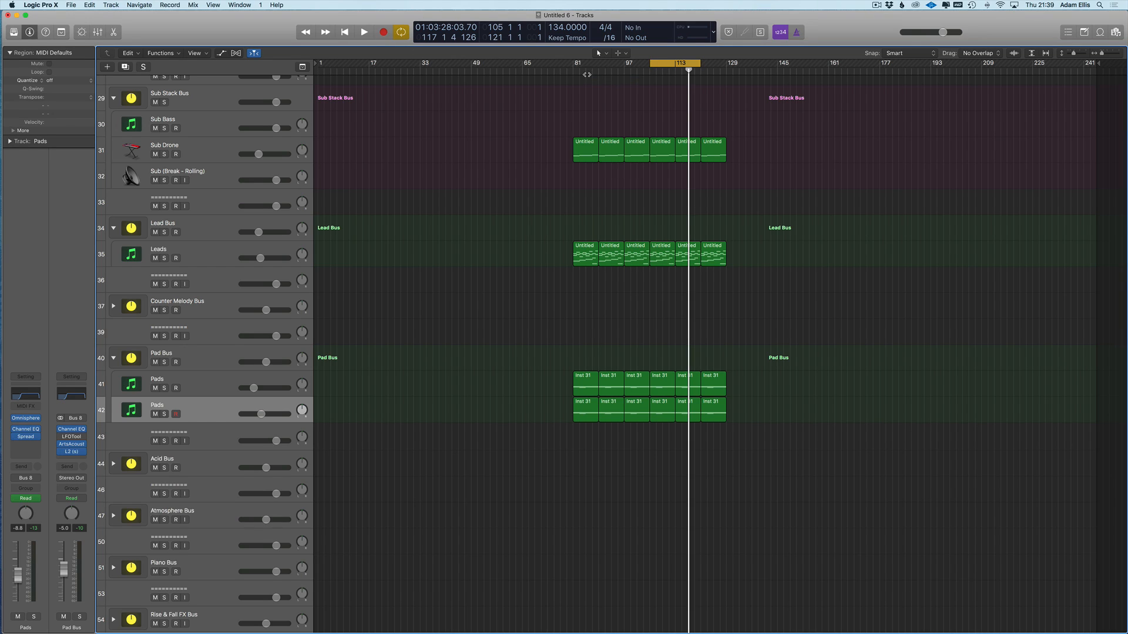
pyautogui.moveTo(574, 65); pyautogui.dragTo(727, 71)
pyautogui.press('space')
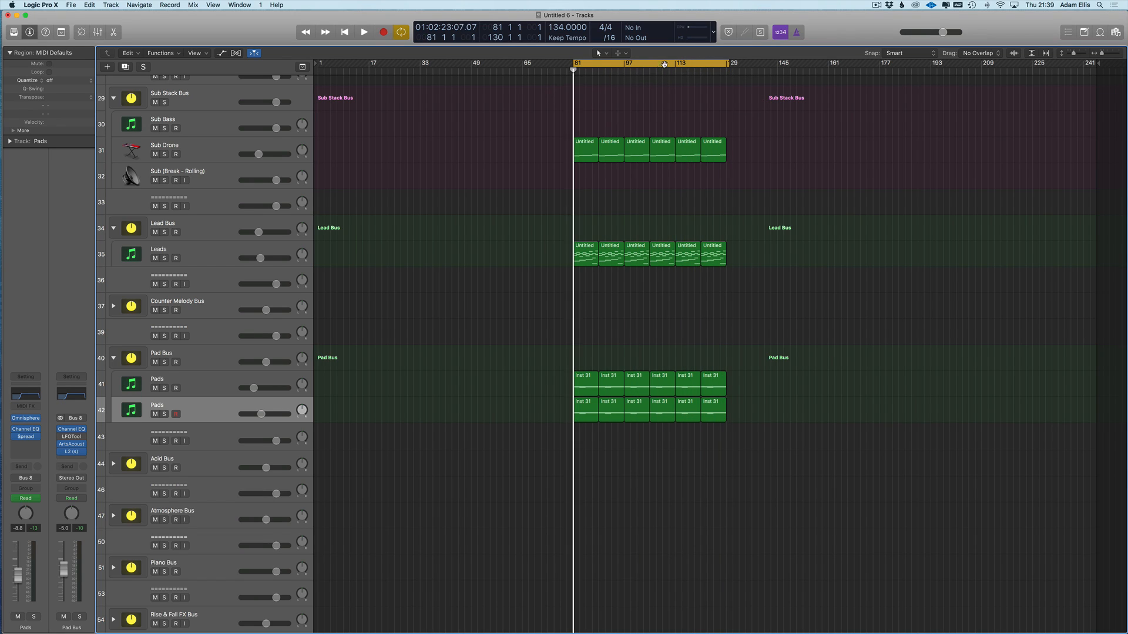
pyautogui.moveTo(729, 64); pyautogui.dragTo(726, 65)
pyautogui.scroll(-1, 599, 271)
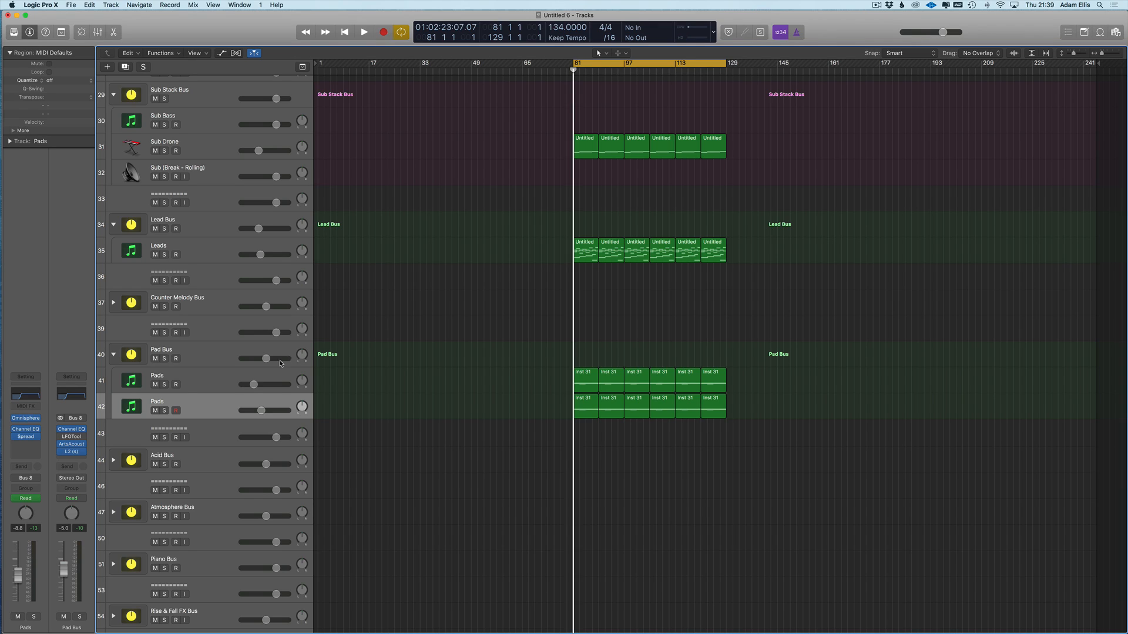
pyautogui.scroll(-3, 421, 395)
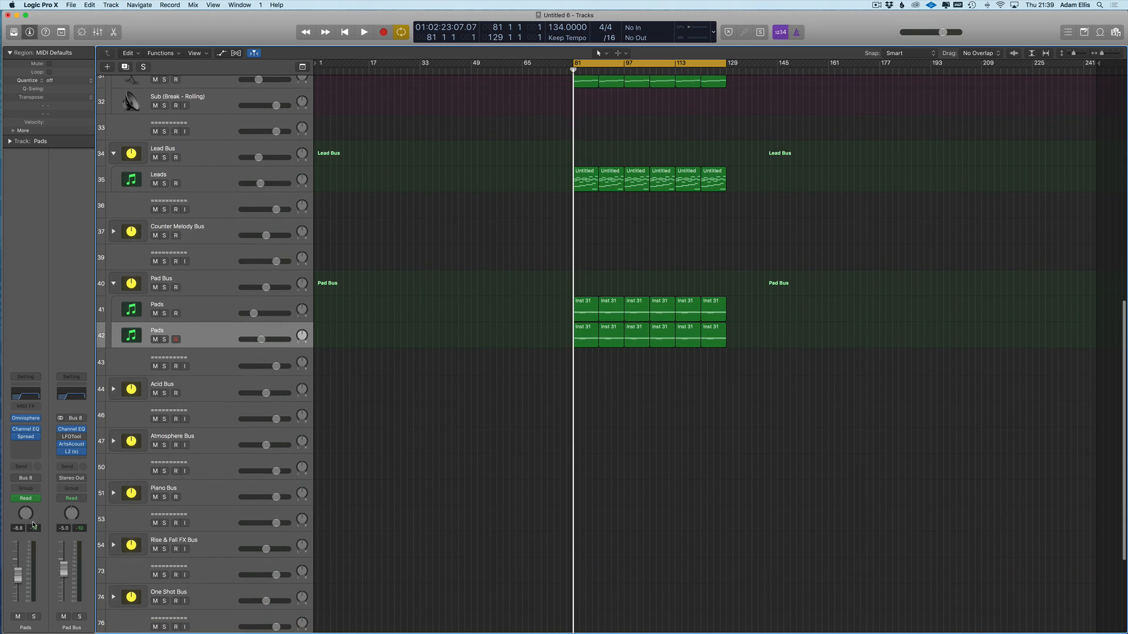
# - Reopen Stereo Spread and type 30% into the project Note Pad
pyautogui.click(26, 437)
pyautogui.moveTo(464, 462); pyautogui.dragTo(412, 380)
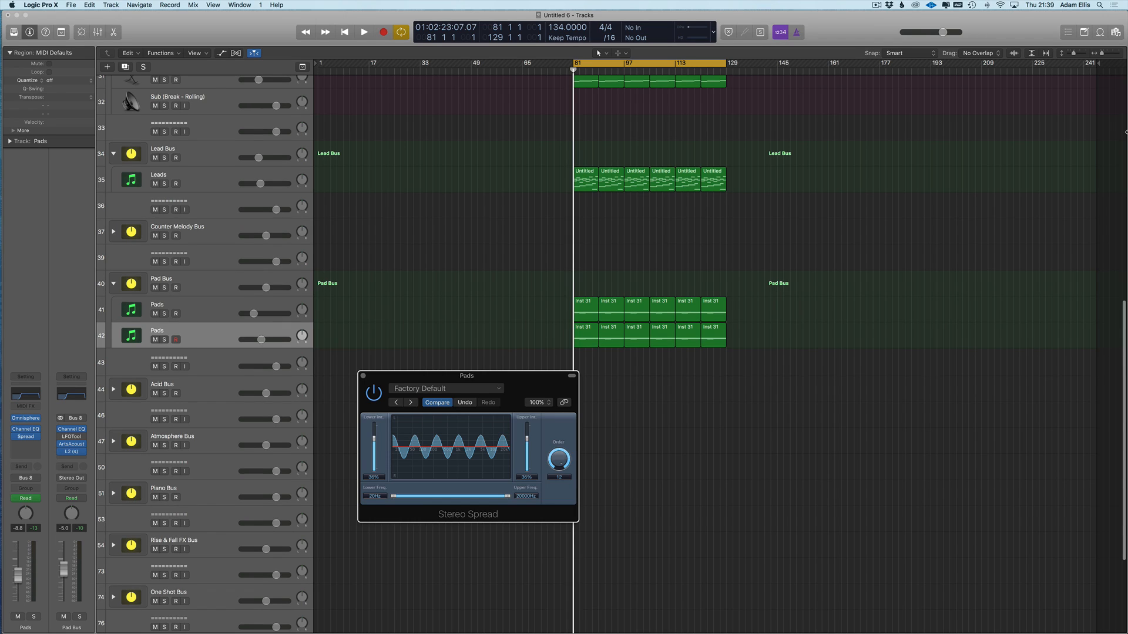
pyautogui.click(1085, 33)
pyautogui.click(1085, 33)
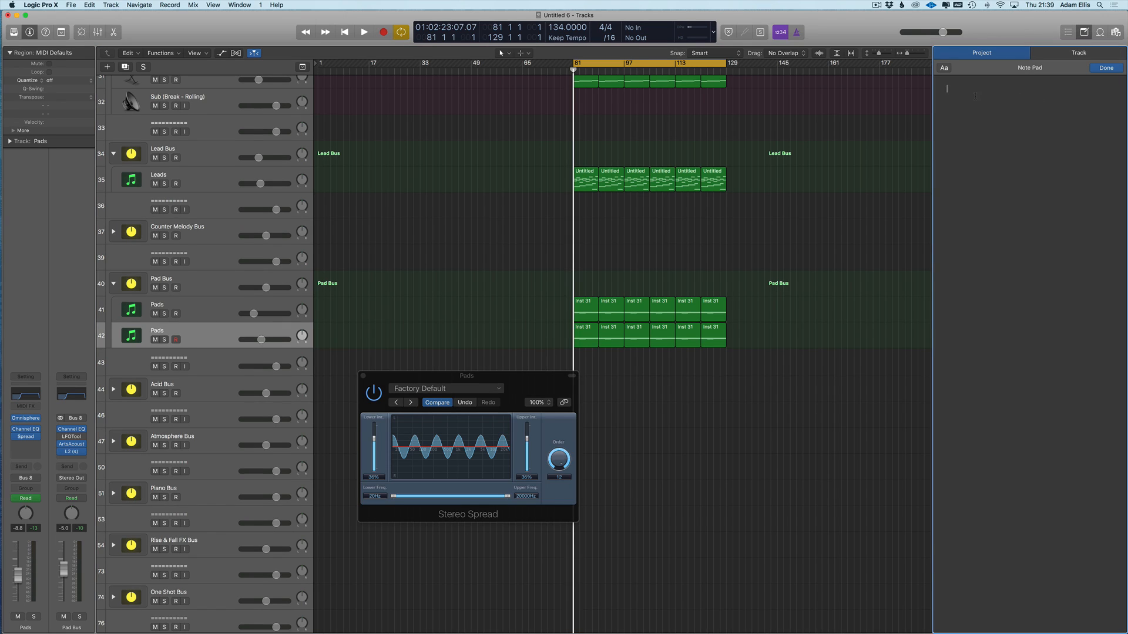
pyautogui.write('30')
pyautogui.write('$')
pyautogui.write('%')
pyautogui.click(942, 110)
# - Correct the note to 36% and close the Stereo Spread window
pyautogui.moveTo(472, 381); pyautogui.dragTo(432, 347)
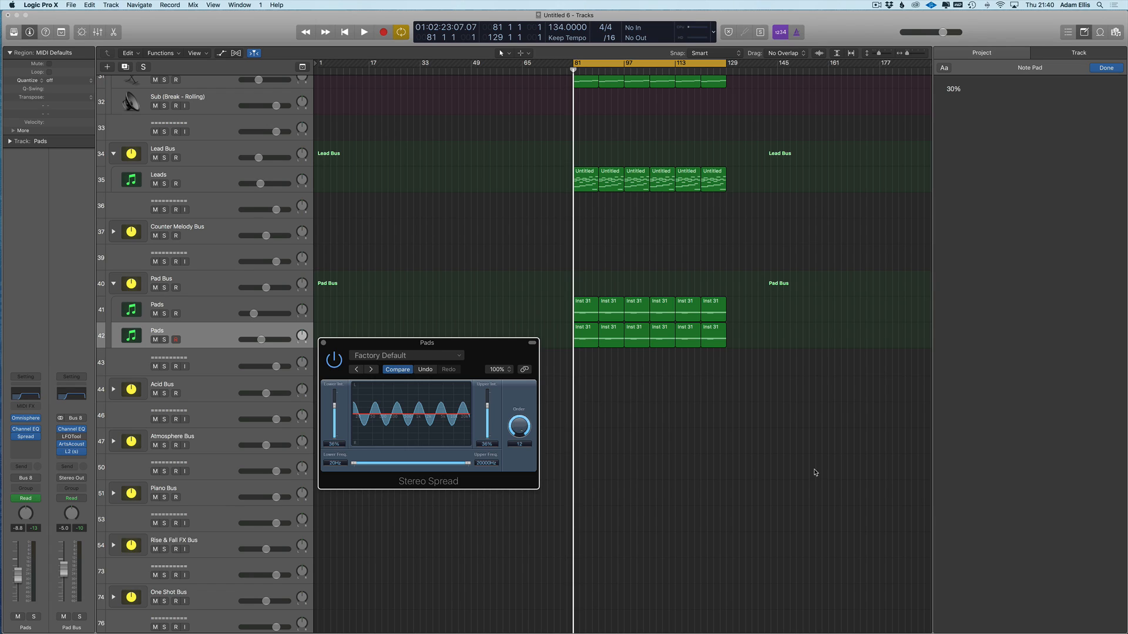
pyautogui.click(968, 104)
pyautogui.doubleClick(949, 89)
pyautogui.write('36')
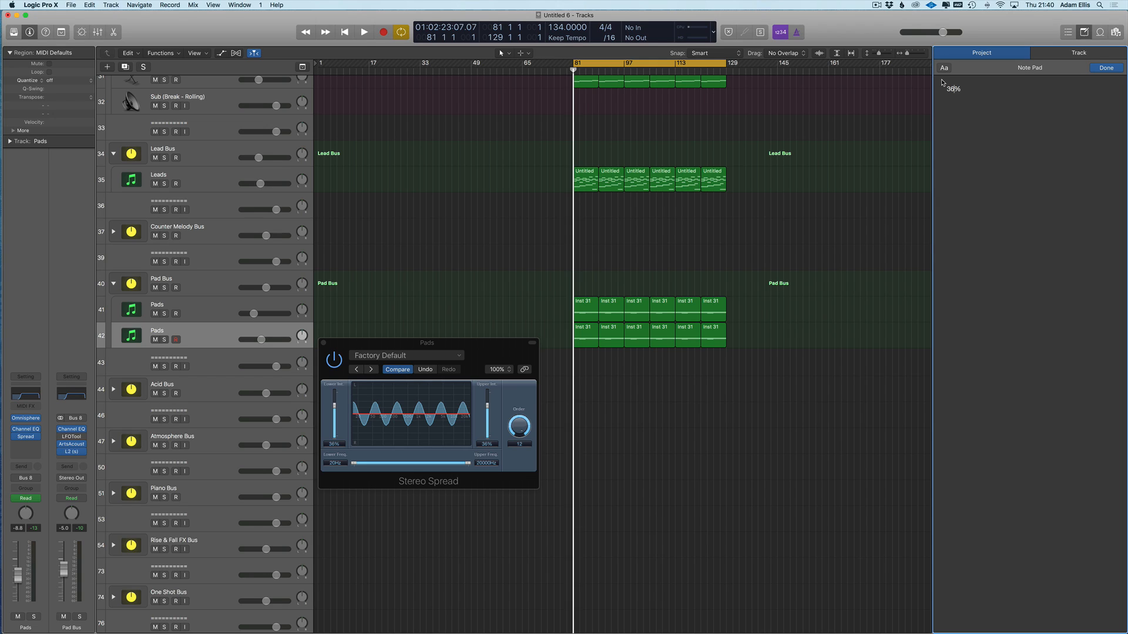
pyautogui.moveTo(424, 343); pyautogui.dragTo(451, 346)
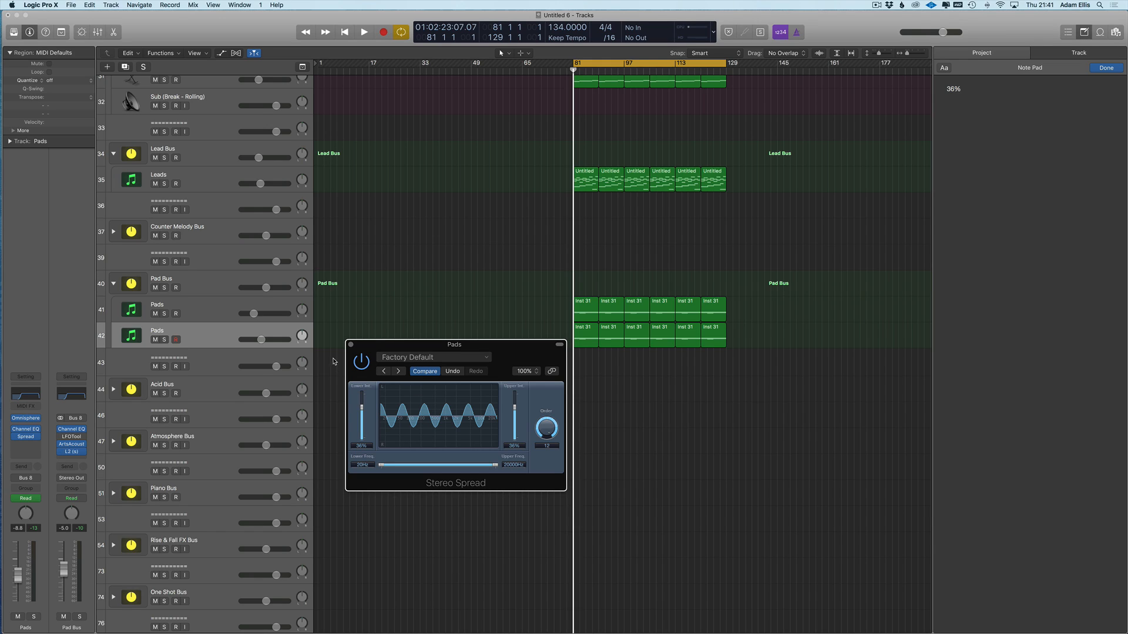
pyautogui.click(351, 345)
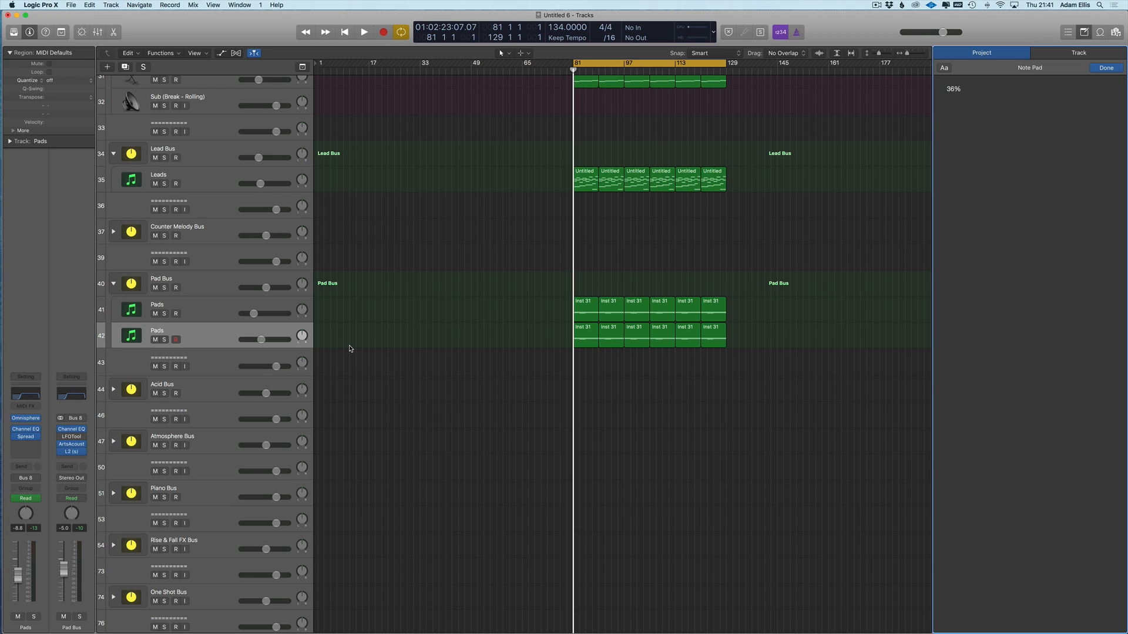
# - In Chrome, search 'speed test' in a new tab and start a test on speedtest.net
pyautogui.click(13, 83)
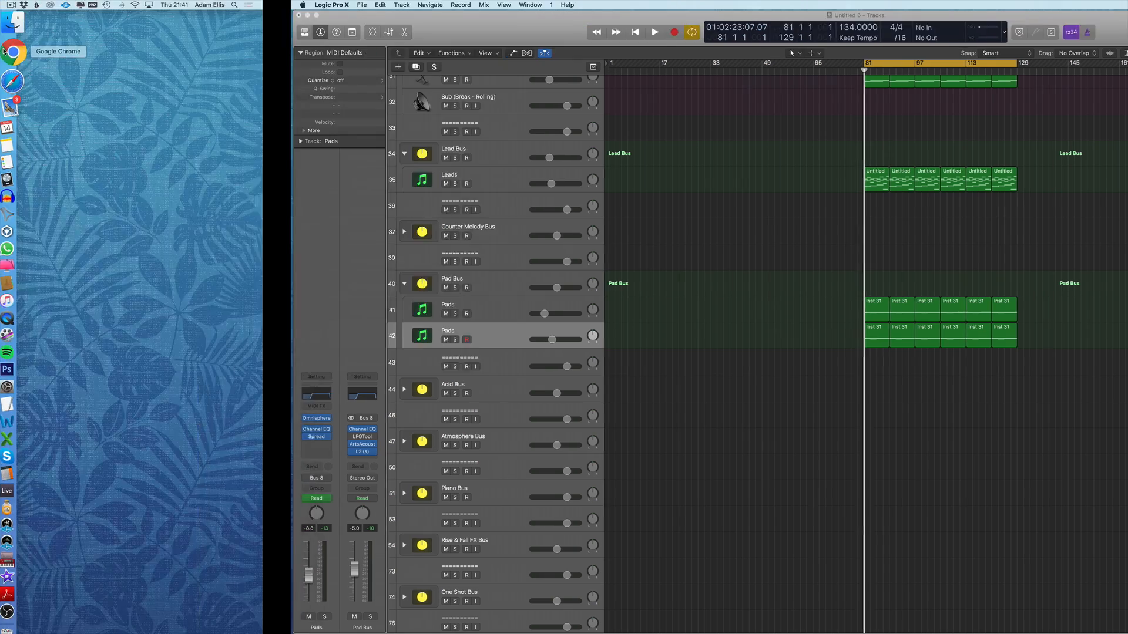
pyautogui.click(460, 56)
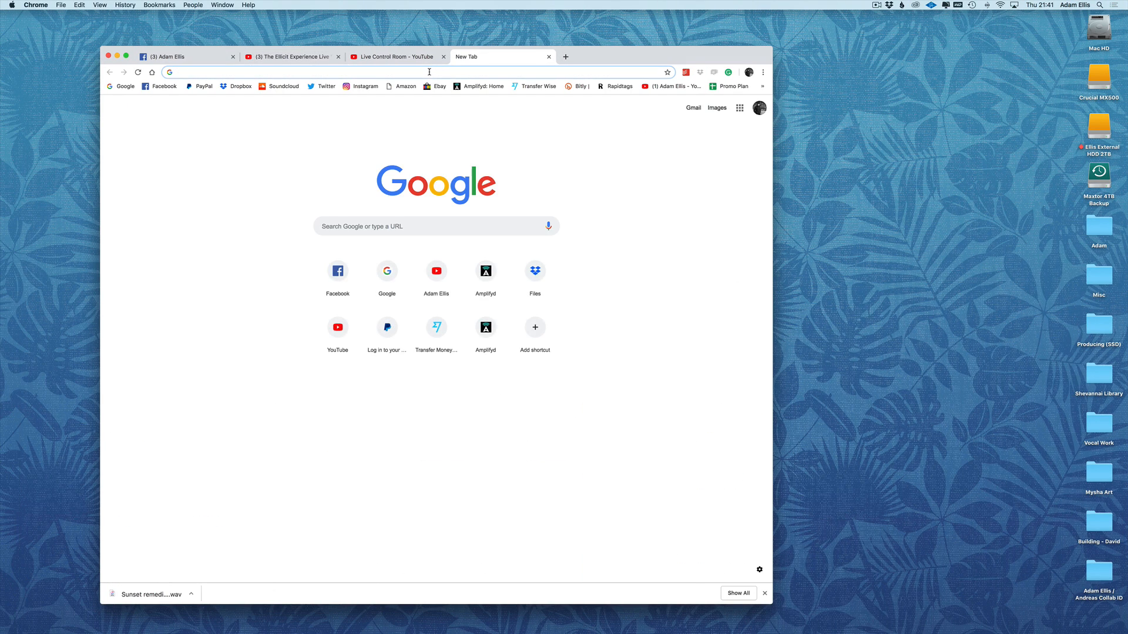
pyautogui.write('speeed')
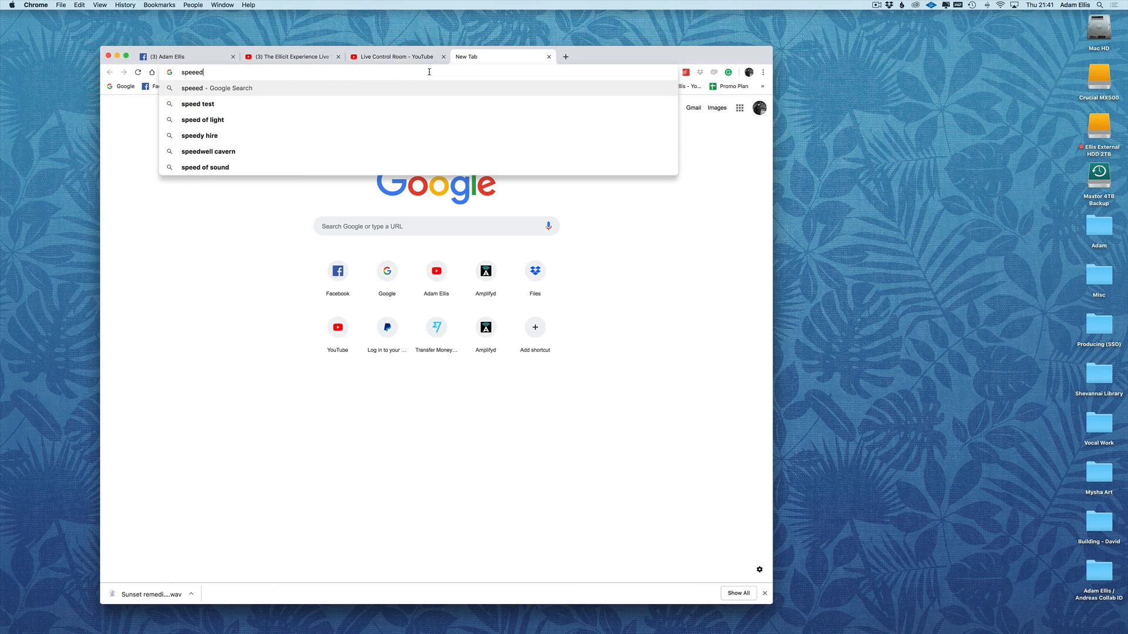
pyautogui.press('Down')
pyautogui.press('Return')
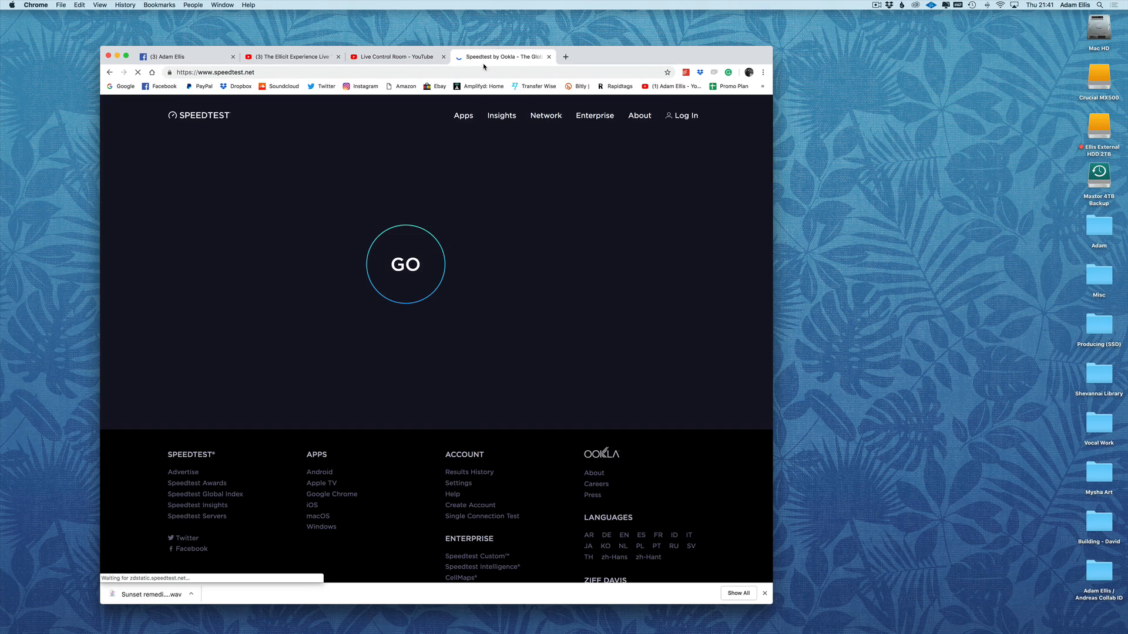
pyautogui.click(411, 257)
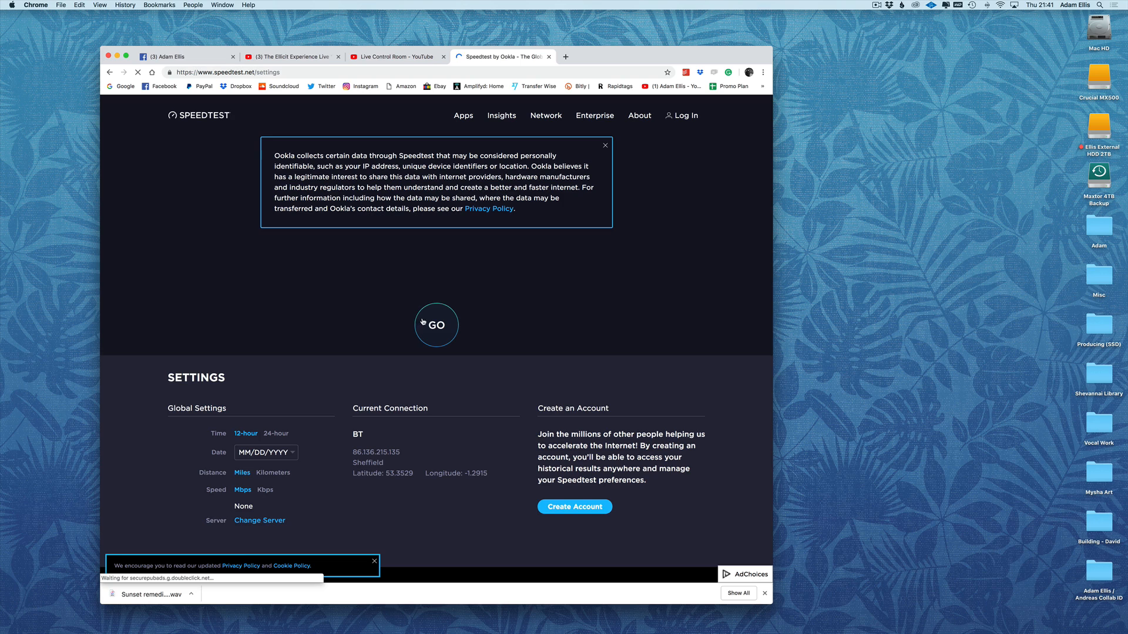
pyautogui.click(424, 324)
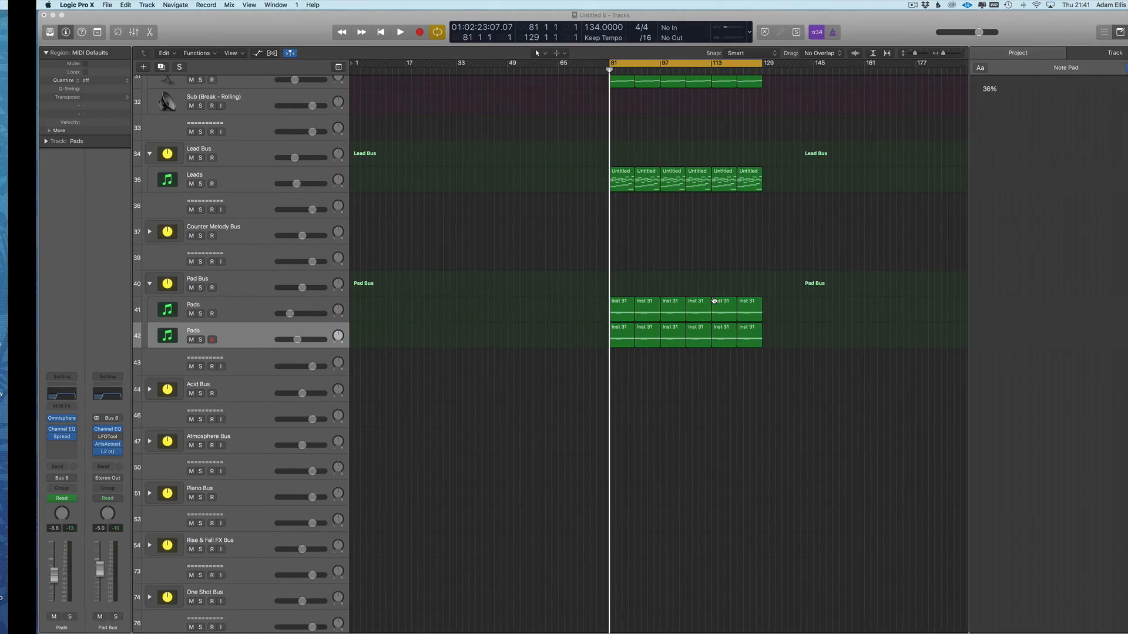
pyautogui.hscroll(1, 707, 302)
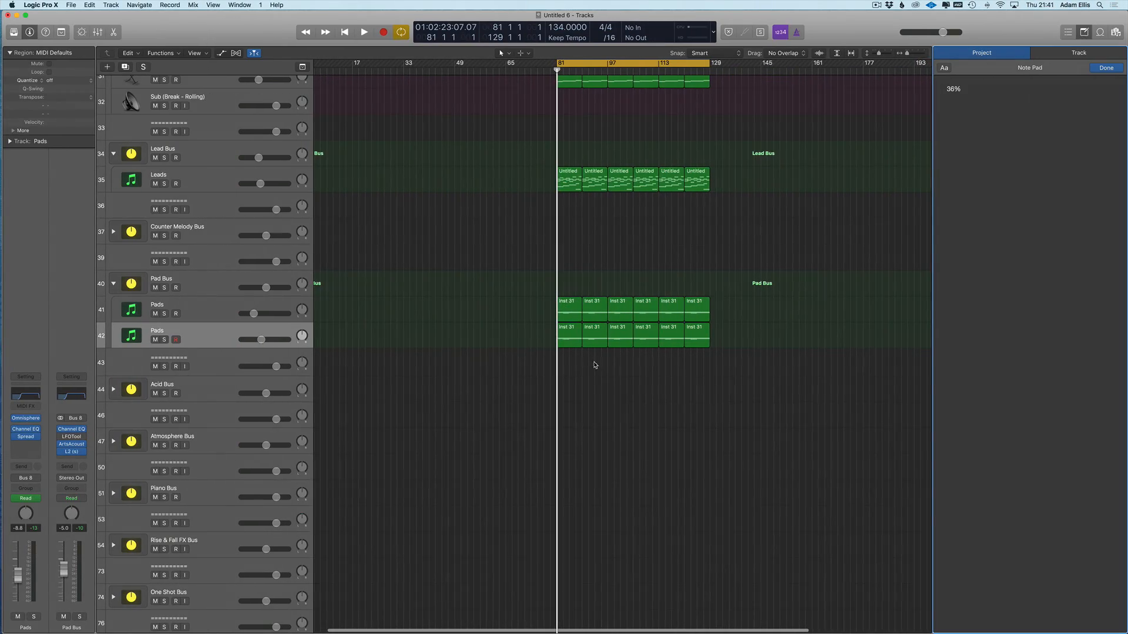
# - Back in Logic, add a new Pads track below track 42 and browse channel strip settings without choosing
pyautogui.press('f')
pyautogui.press('f')
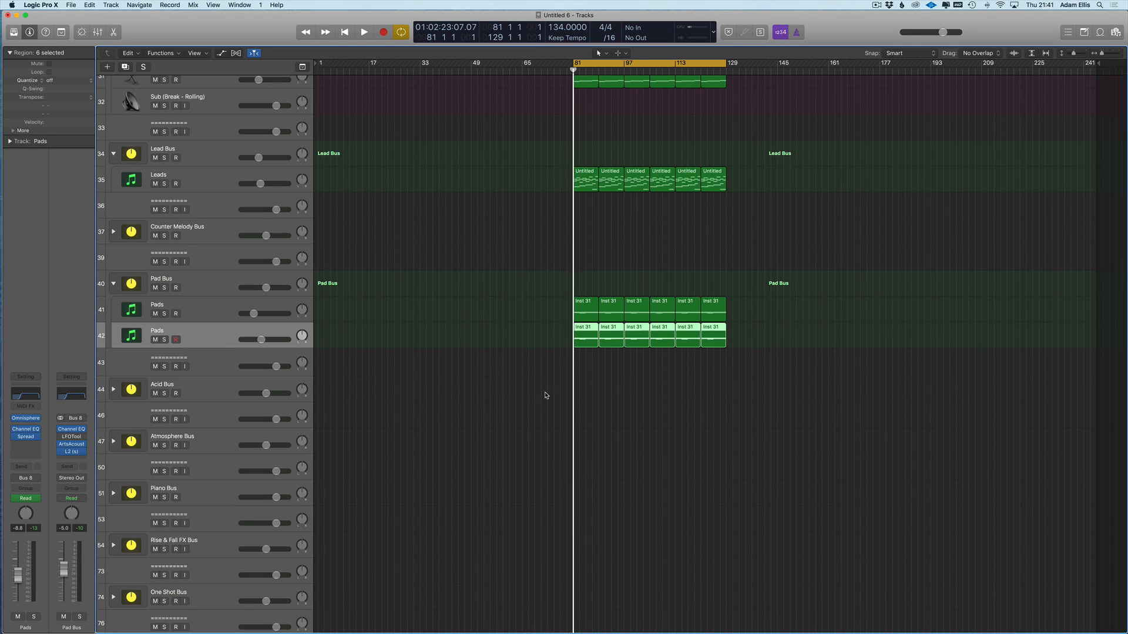
pyautogui.press('super+d')
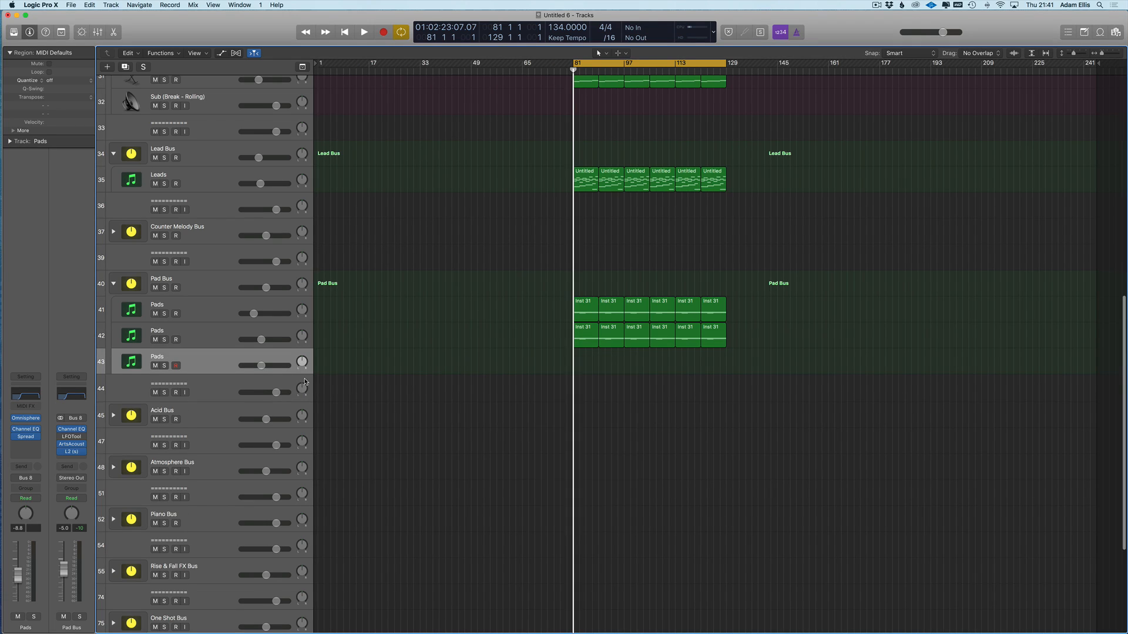
pyautogui.click(34, 379)
pyautogui.moveTo(41, 471)
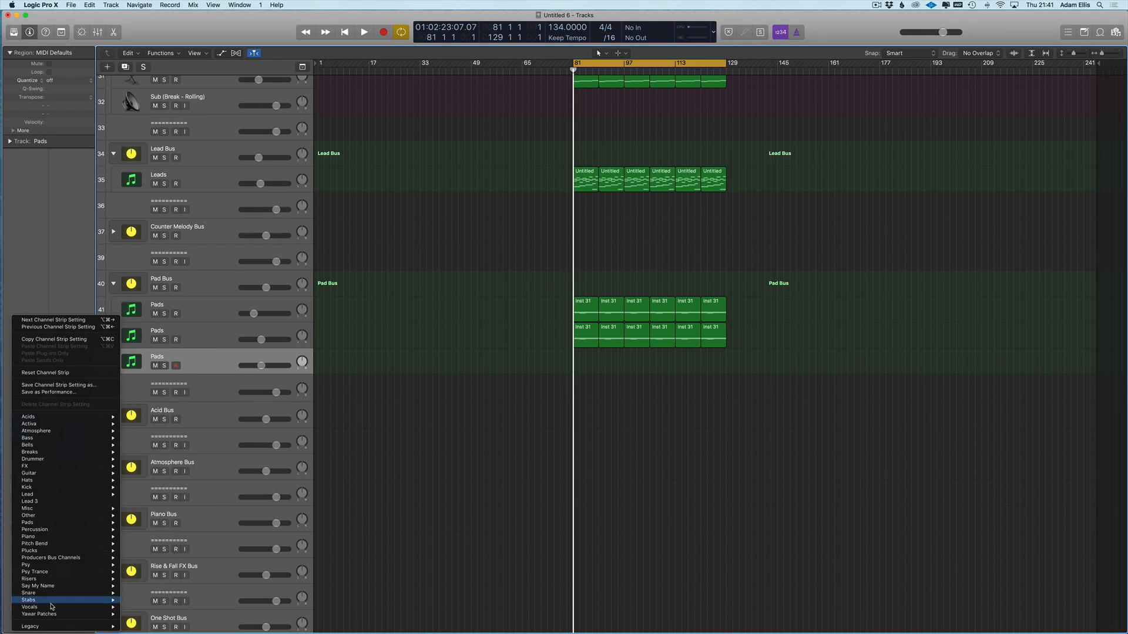
pyautogui.click(55, 236)
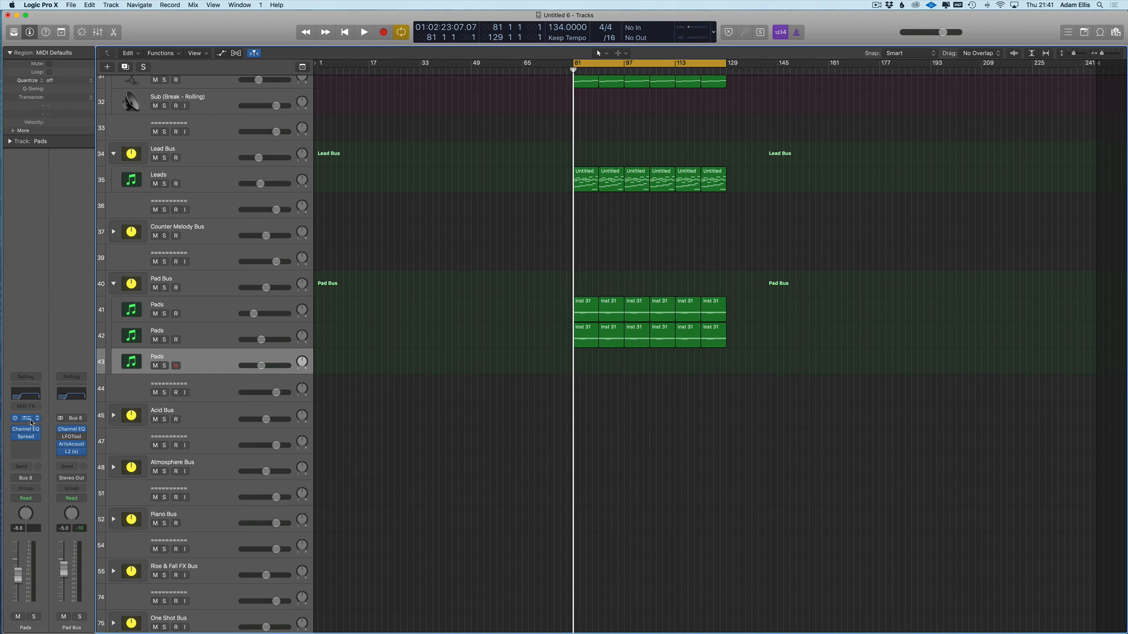
# - Load Sylenth1 Stereo as the instrument and apply the Pads > Lovely Pad channel strip setting
pyautogui.click(31, 422)
pyautogui.moveTo(54, 622)
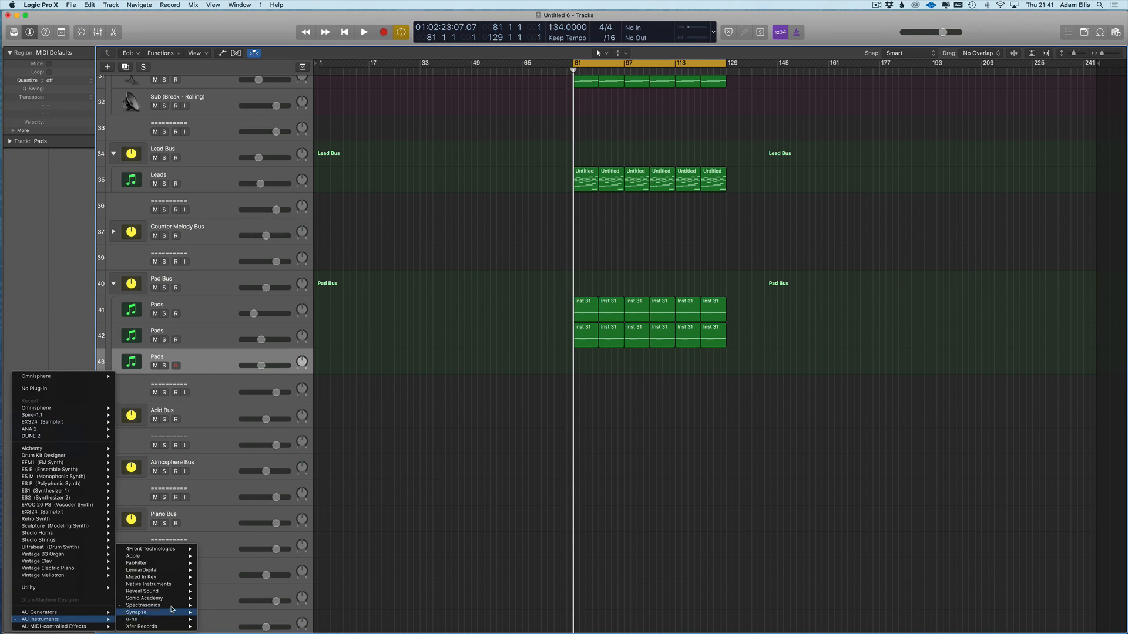
pyautogui.moveTo(172, 577)
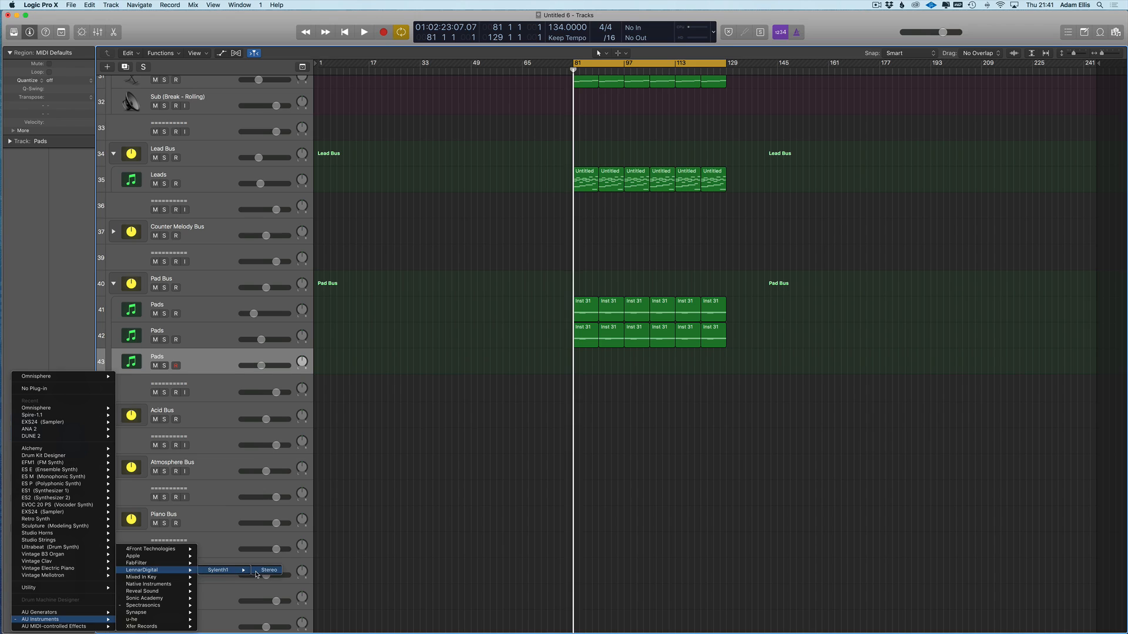
pyautogui.click(265, 572)
pyautogui.click(29, 376)
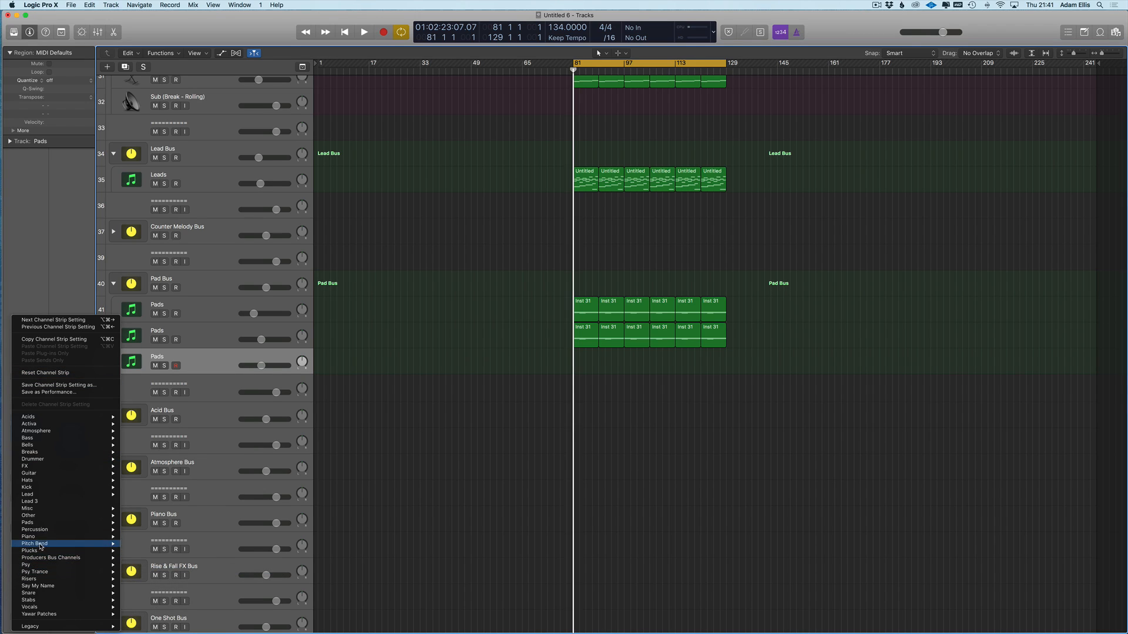
pyautogui.moveTo(71, 524)
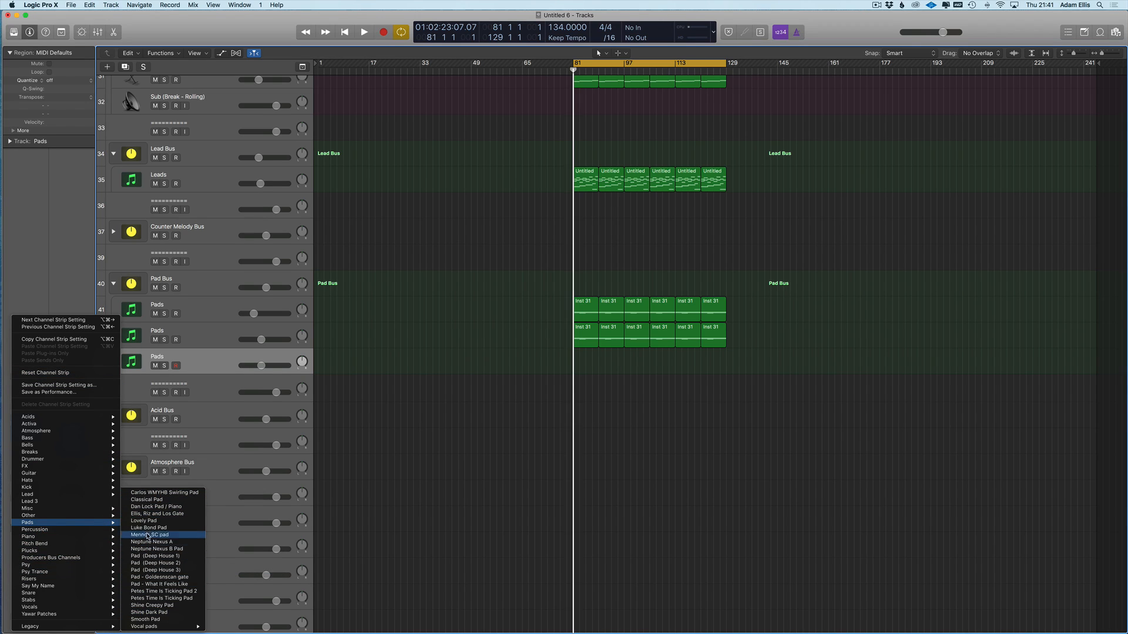
pyautogui.click(143, 520)
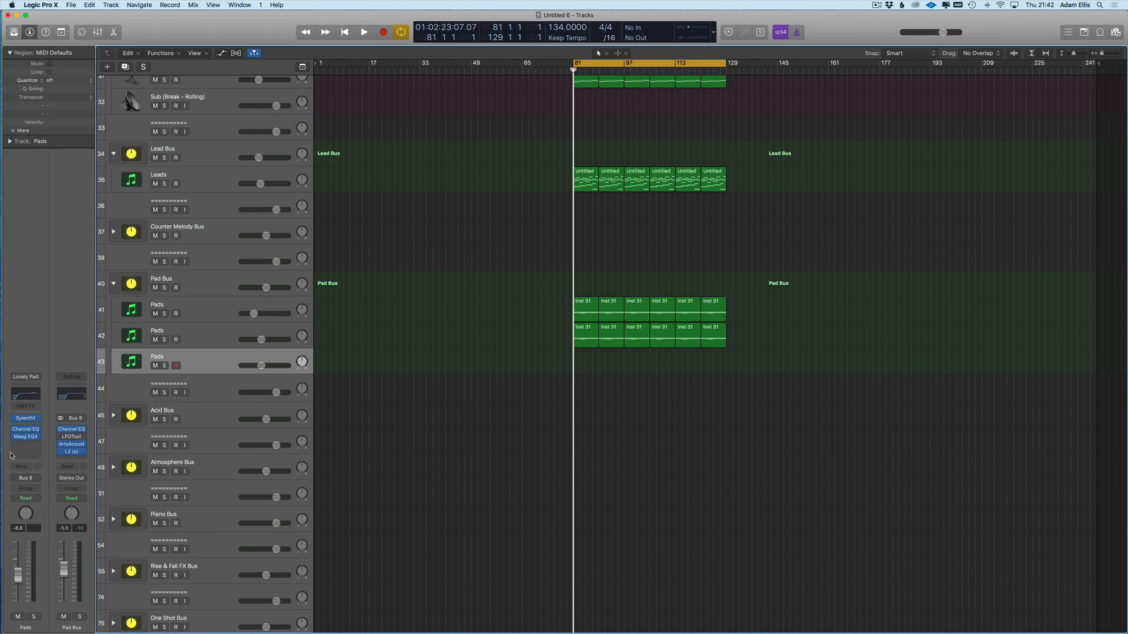
# - Try the Adams Kick preset and band tweaks in Channel EQ, then recall default and close it
pyautogui.click(21, 397)
pyautogui.click(88, 37)
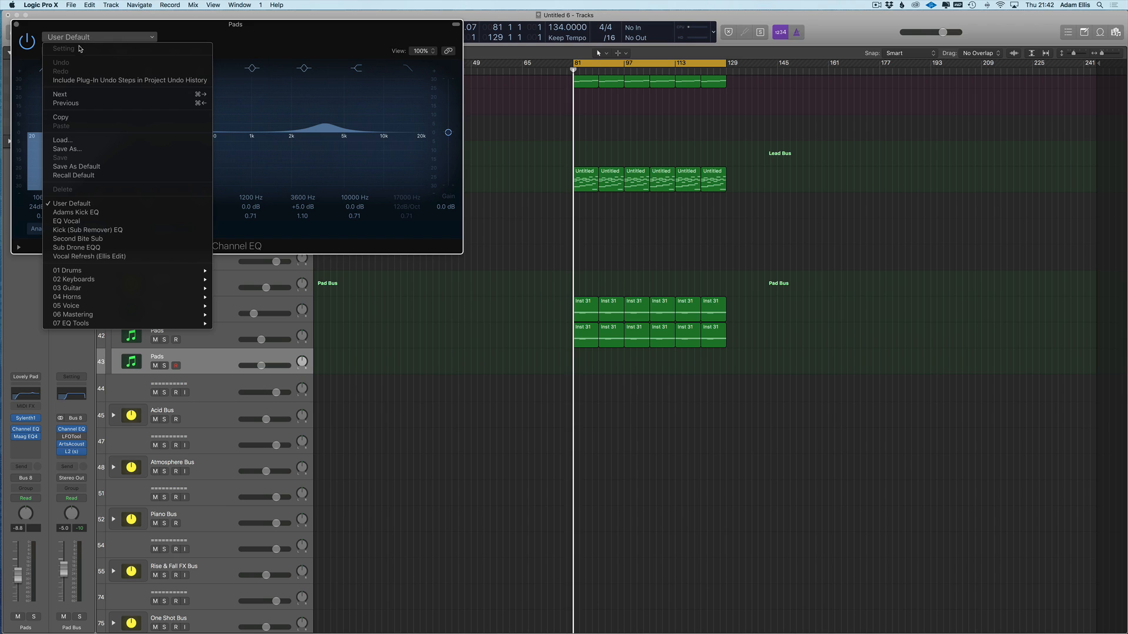
pyautogui.click(69, 213)
pyautogui.moveTo(85, 28); pyautogui.dragTo(449, 373)
pyautogui.moveTo(642, 480); pyautogui.dragTo(651, 444)
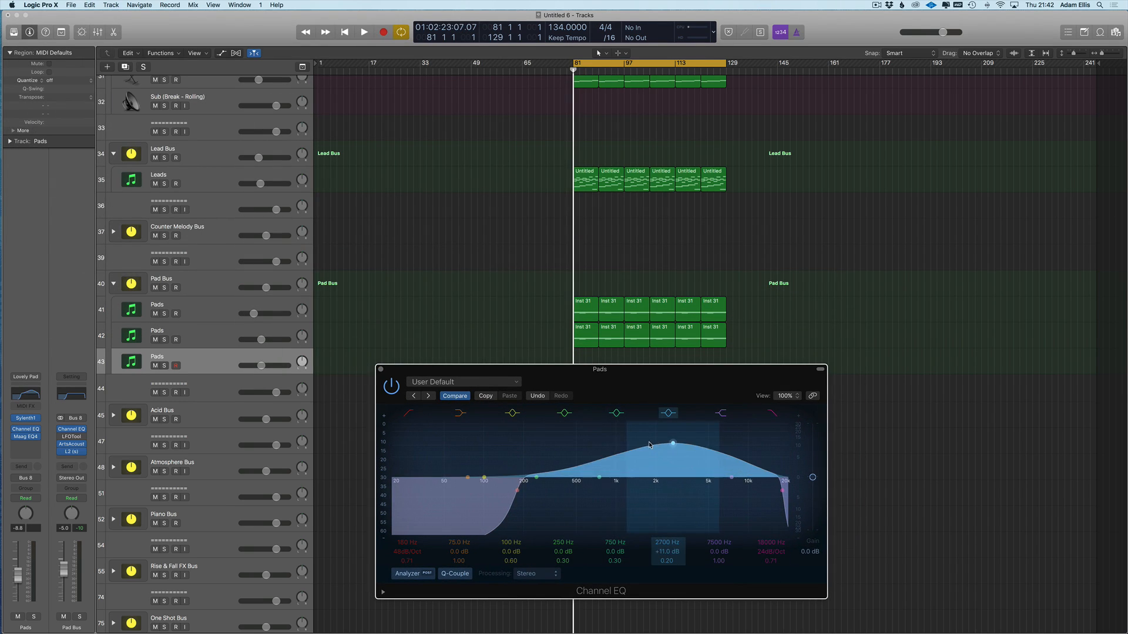
pyautogui.moveTo(601, 479); pyautogui.dragTo(607, 525)
pyautogui.click(457, 397)
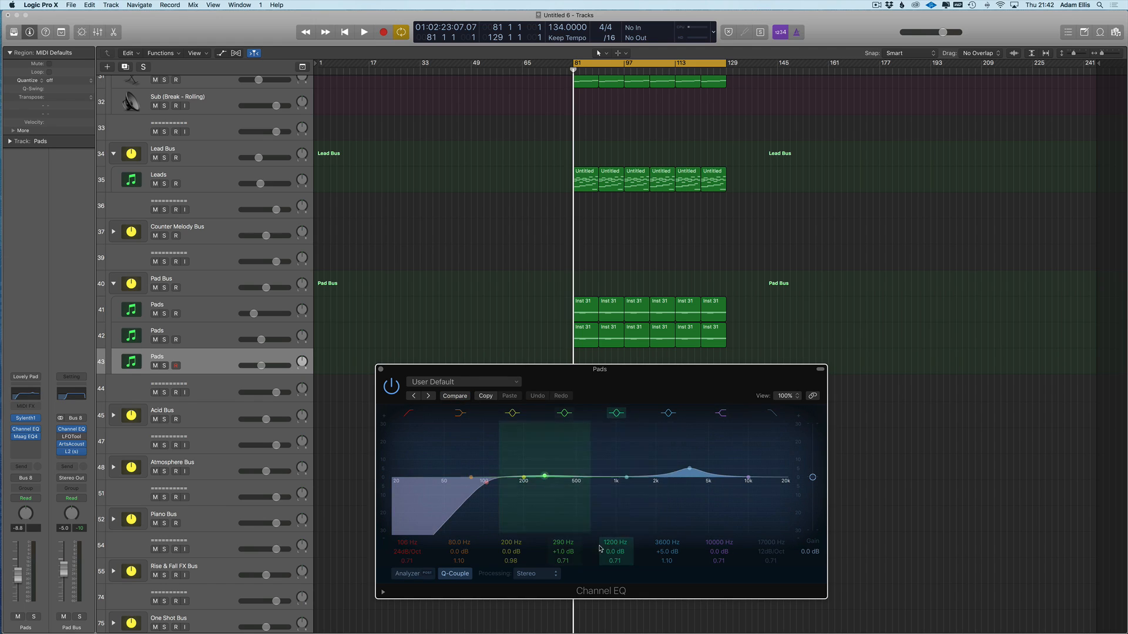
pyautogui.click(447, 383)
pyautogui.click(438, 519)
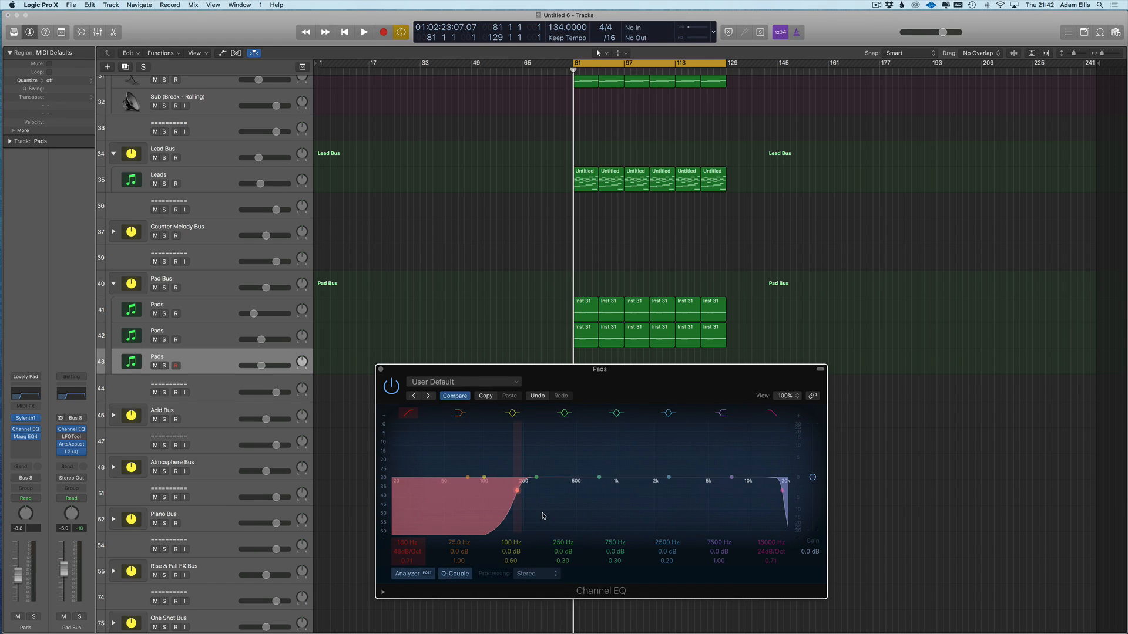
pyautogui.click(385, 390)
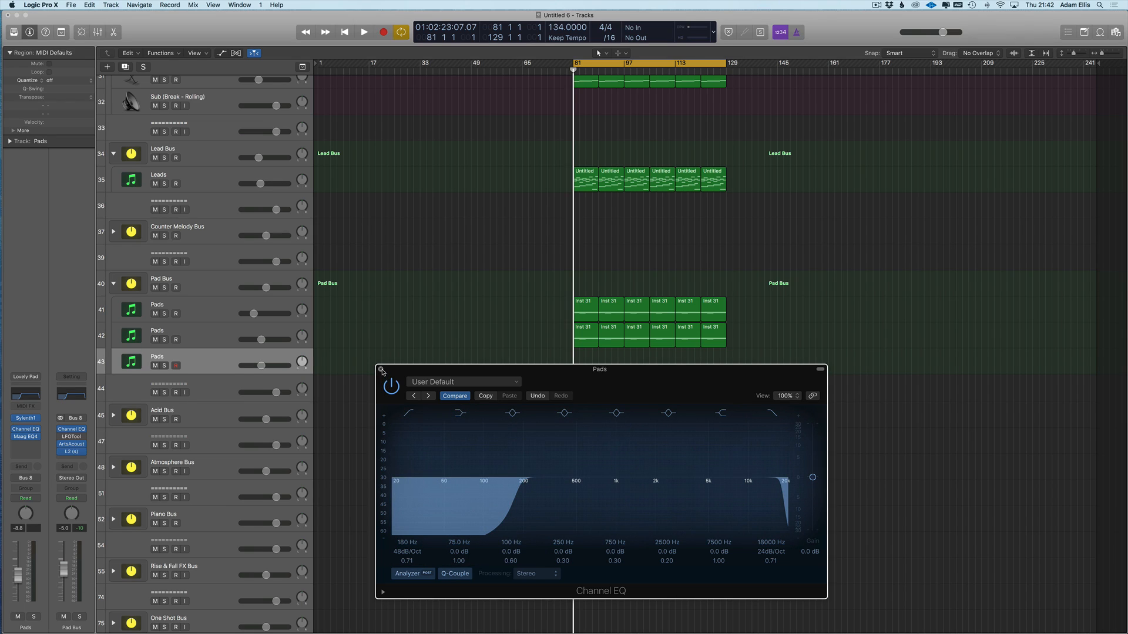
pyautogui.click(381, 369)
# - Copy track 42's six Inst 31 regions onto track 43 and solo track 43
pyautogui.moveTo(720, 353); pyautogui.dragTo(588, 365)
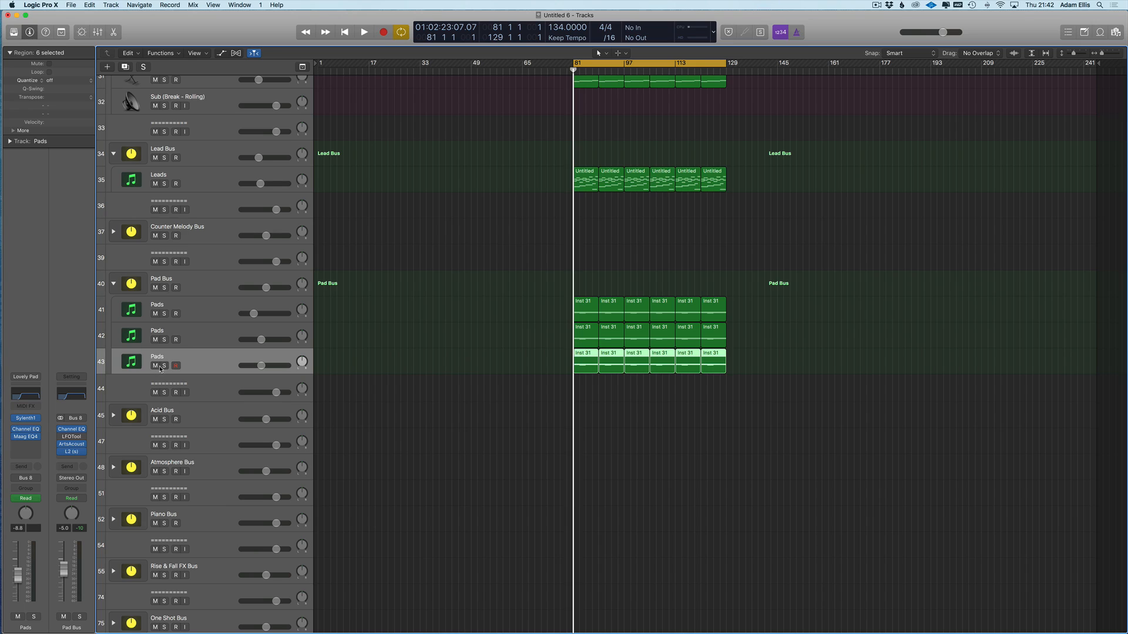
pyautogui.click(164, 366)
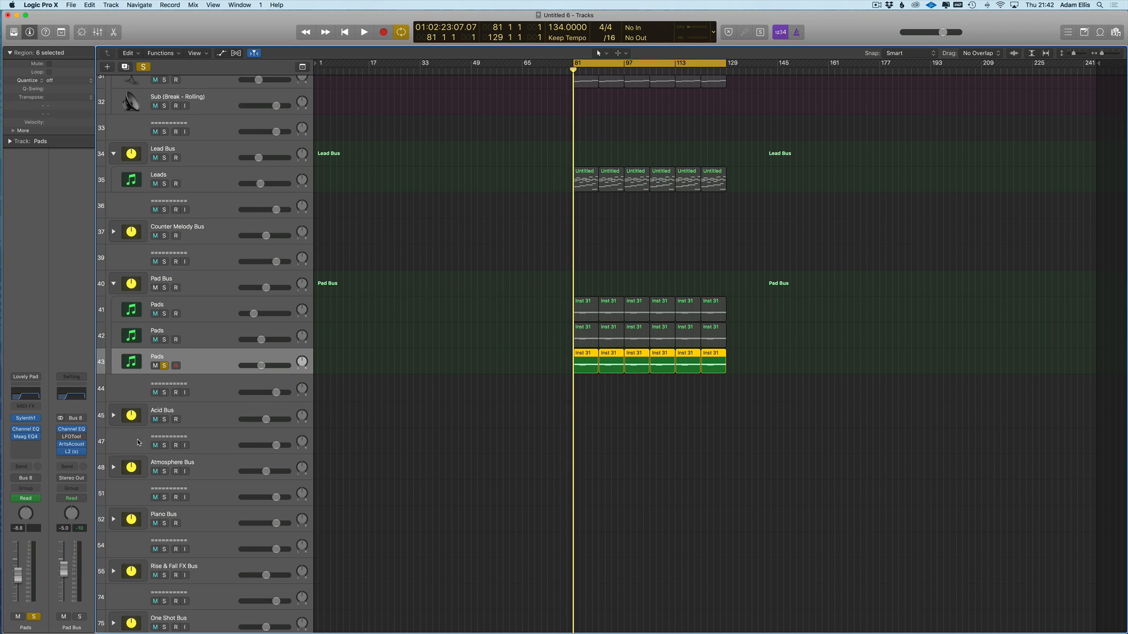
pyautogui.click(24, 447)
pyautogui.click(34, 384)
# - Insert Stereo Spread after Maag EQ4 and enter 25 for both Lower and Upper Int
pyautogui.click(25, 449)
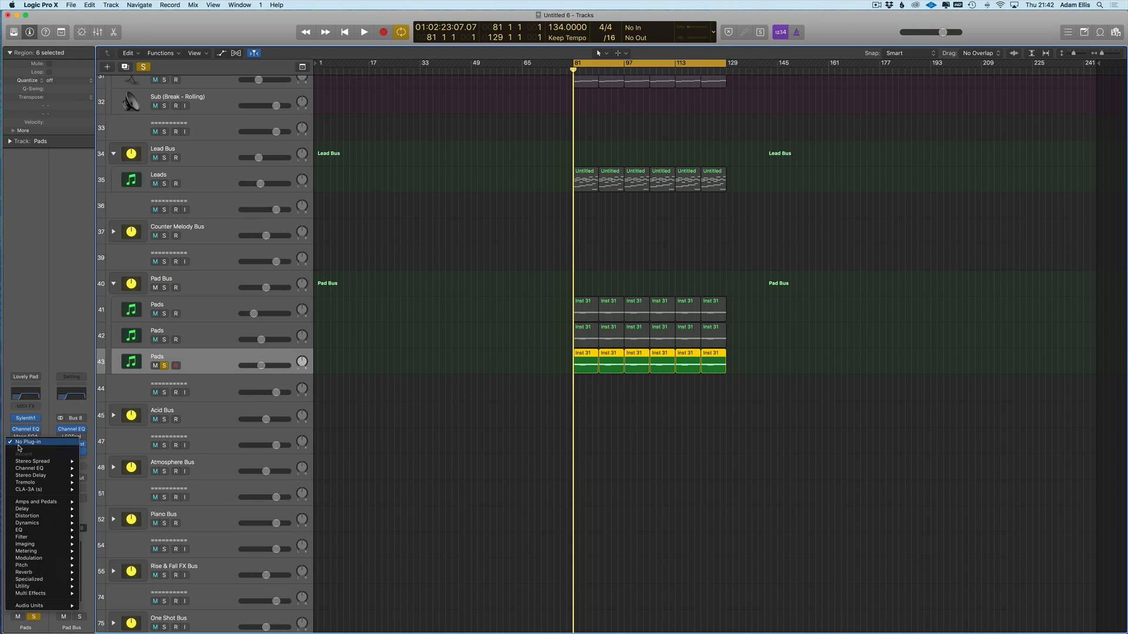
pyautogui.moveTo(45, 547)
pyautogui.click(186, 559)
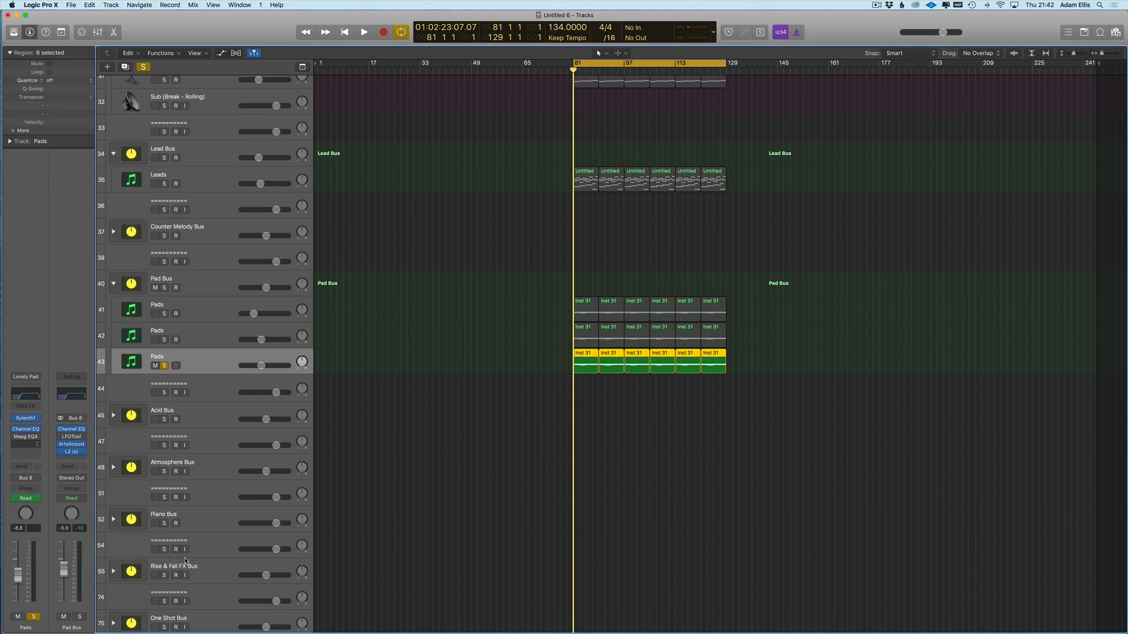
pyautogui.doubleClick(28, 125)
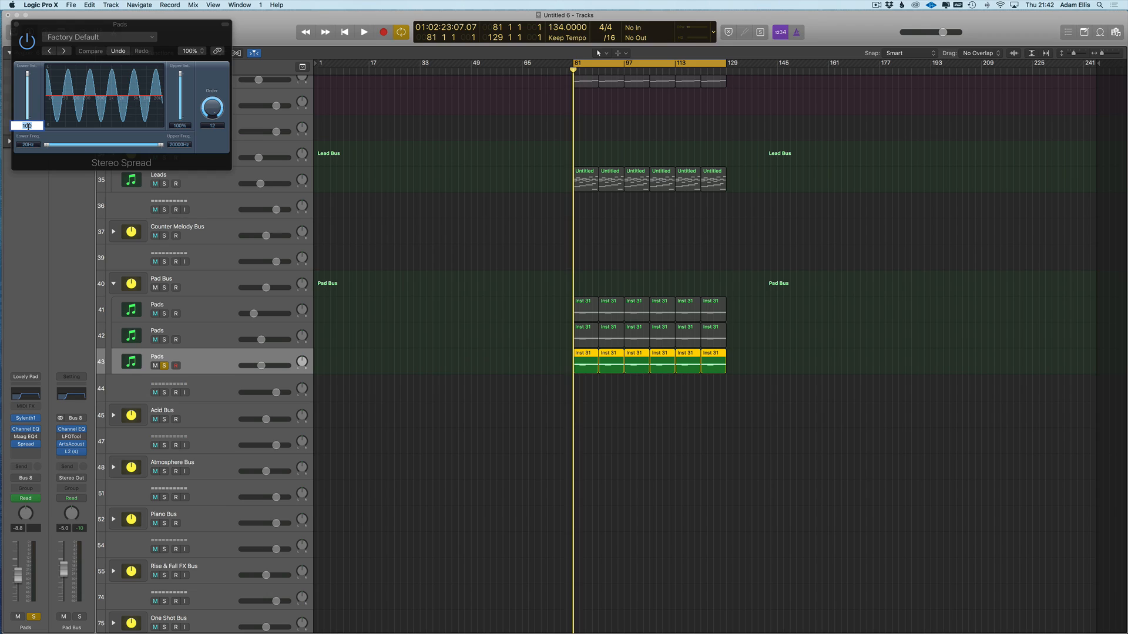
pyautogui.write('25')
pyautogui.press('Return')
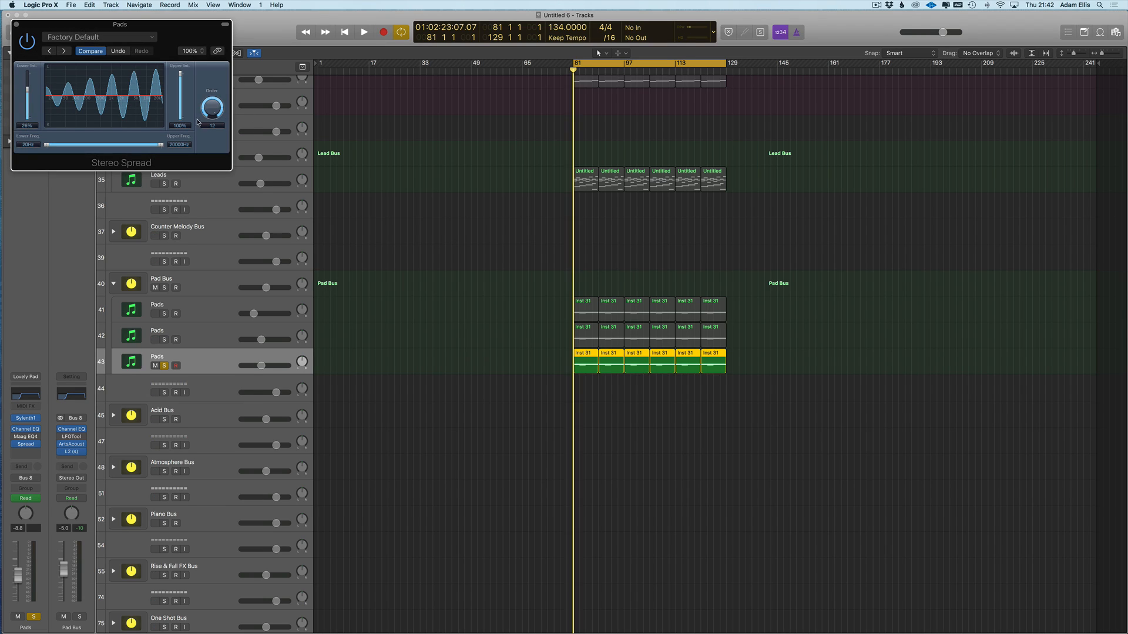
pyautogui.doubleClick(180, 126)
pyautogui.write('25')
pyautogui.press('Return')
# - Add 26% to the project Note Pad, then hide the notes and close Stereo Spread
pyautogui.click(1084, 31)
pyautogui.doubleClick(980, 89)
pyautogui.press('super+a')
pyautogui.press('Left')
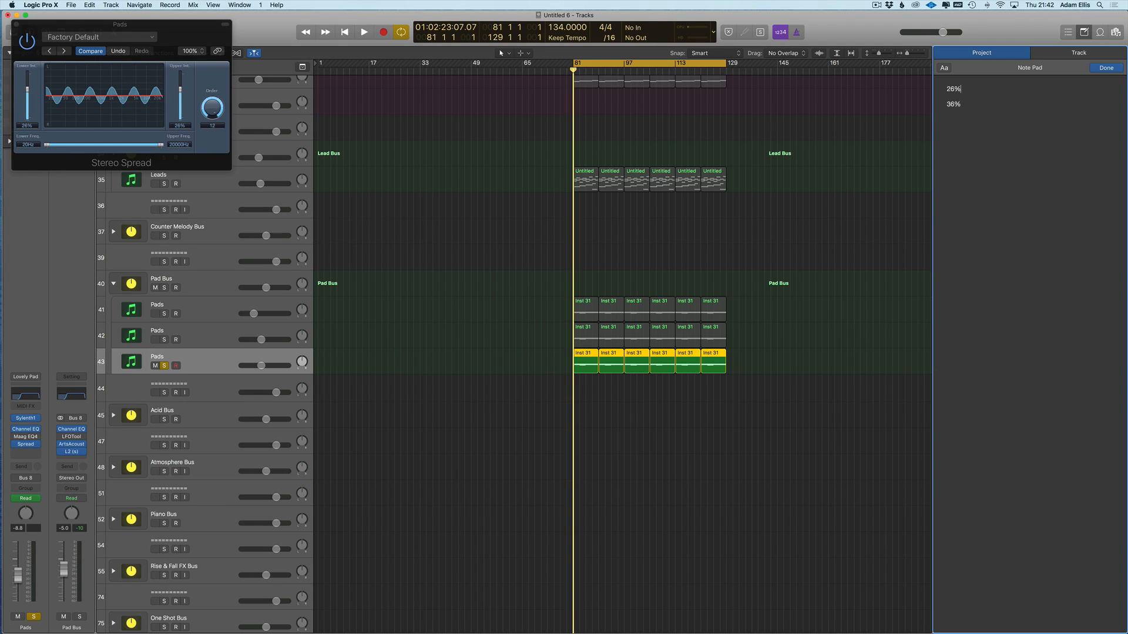
pyautogui.click(879, 226)
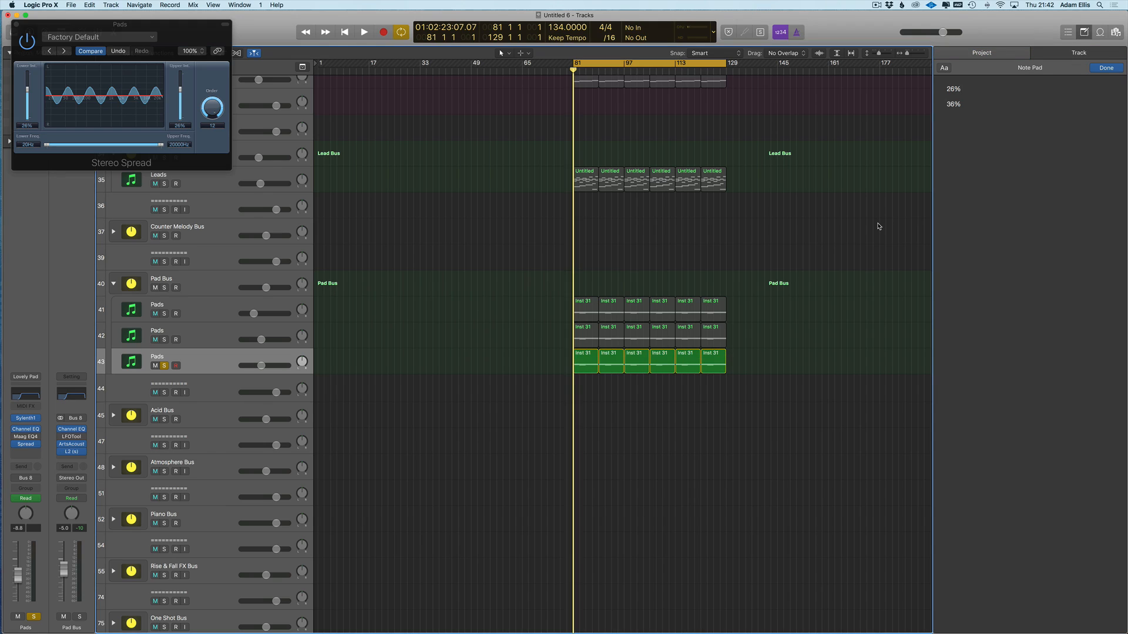
pyautogui.press('f')
pyautogui.press('f')
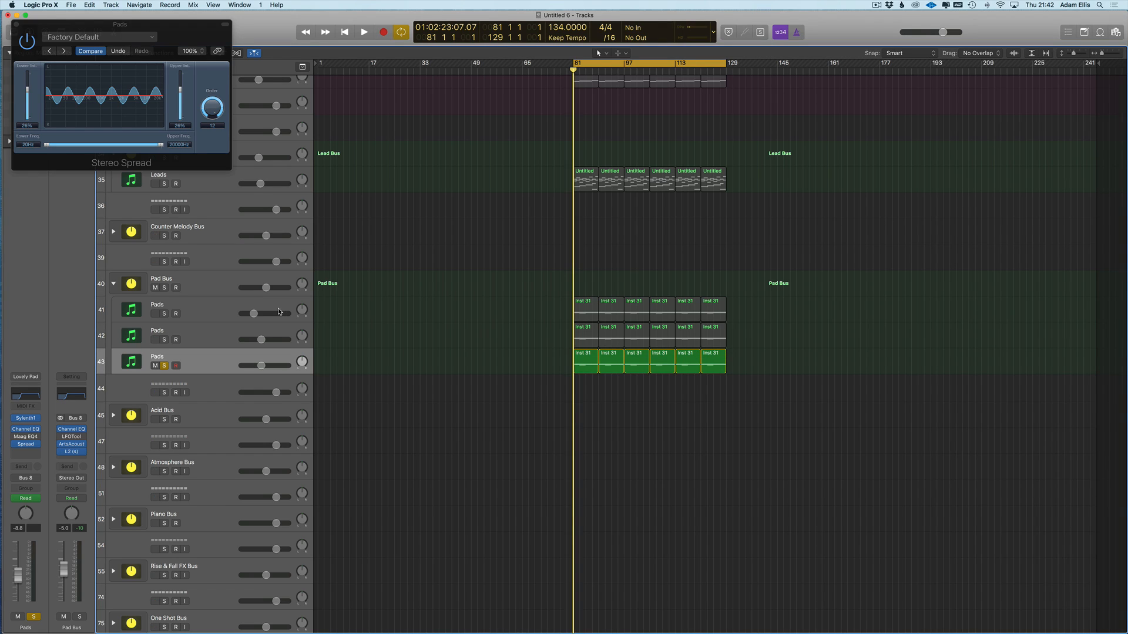
pyautogui.press('v')
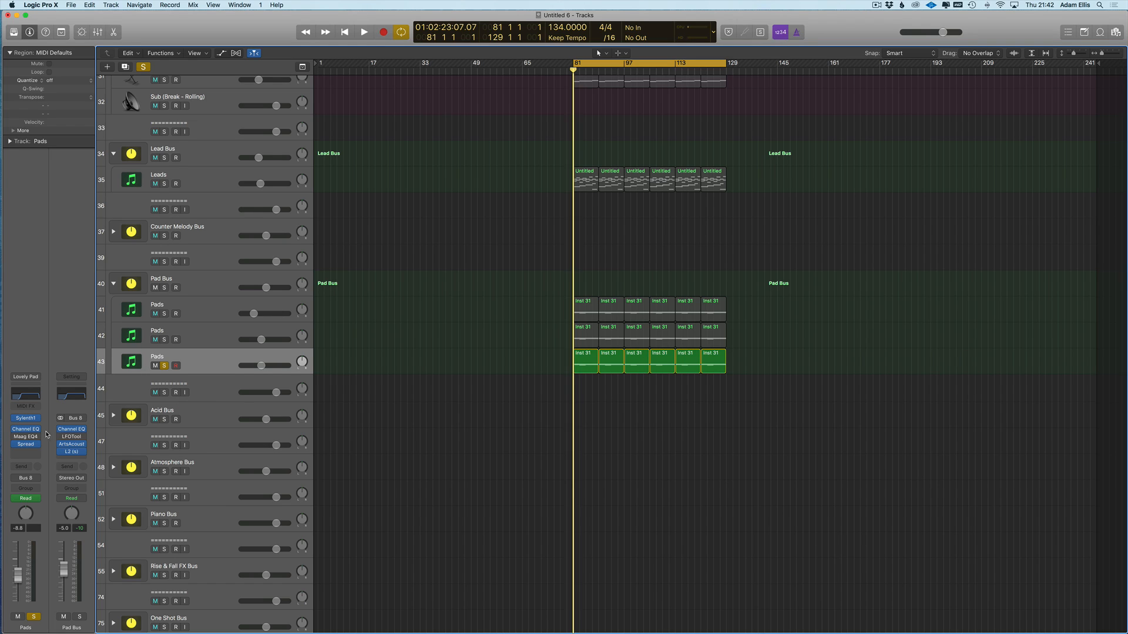
# - Open Sylenth1 and show track 43's six Inst 31 regions in the Piano Roll, selecting the low notes
pyautogui.click(25, 418)
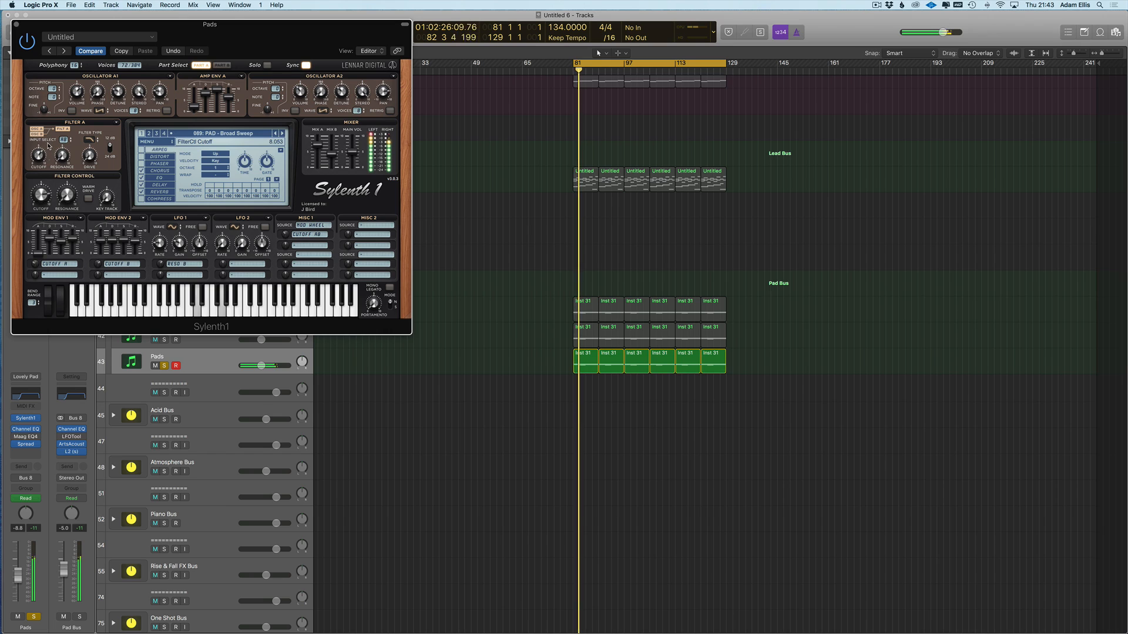
pyautogui.doubleClick(589, 364)
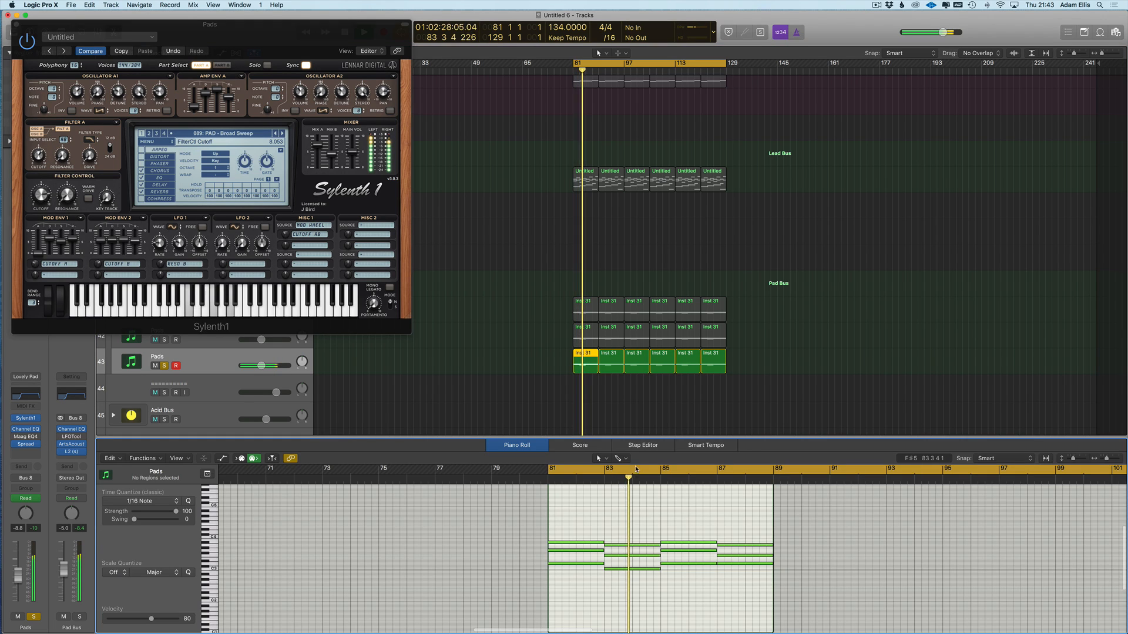
pyautogui.moveTo(759, 370); pyautogui.dragTo(570, 363)
pyautogui.scroll(-5, 705, 567)
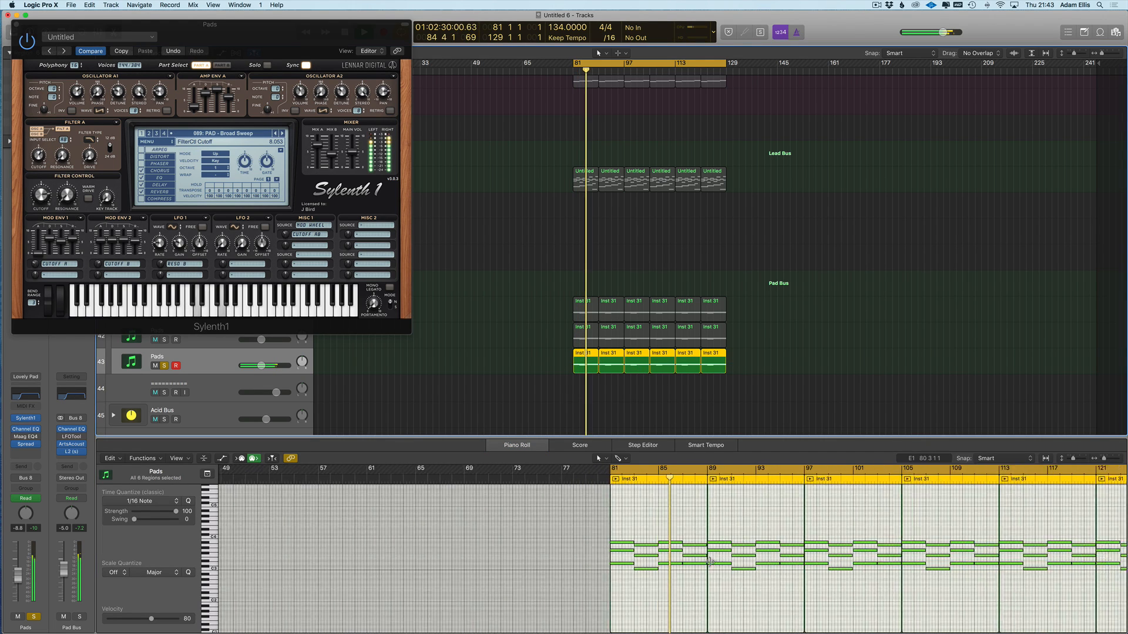
pyautogui.hscroll(-3, 834, 553)
pyautogui.moveTo(924, 561); pyautogui.dragTo(471, 593)
pyautogui.scroll(10, 481, 582)
pyautogui.hscroll(5, 531, 587)
pyautogui.scroll(-10, 531, 583)
pyautogui.scroll(2, 499, 506)
pyautogui.moveTo(507, 438); pyautogui.dragTo(508, 256)
pyautogui.scroll(-3, 517, 504)
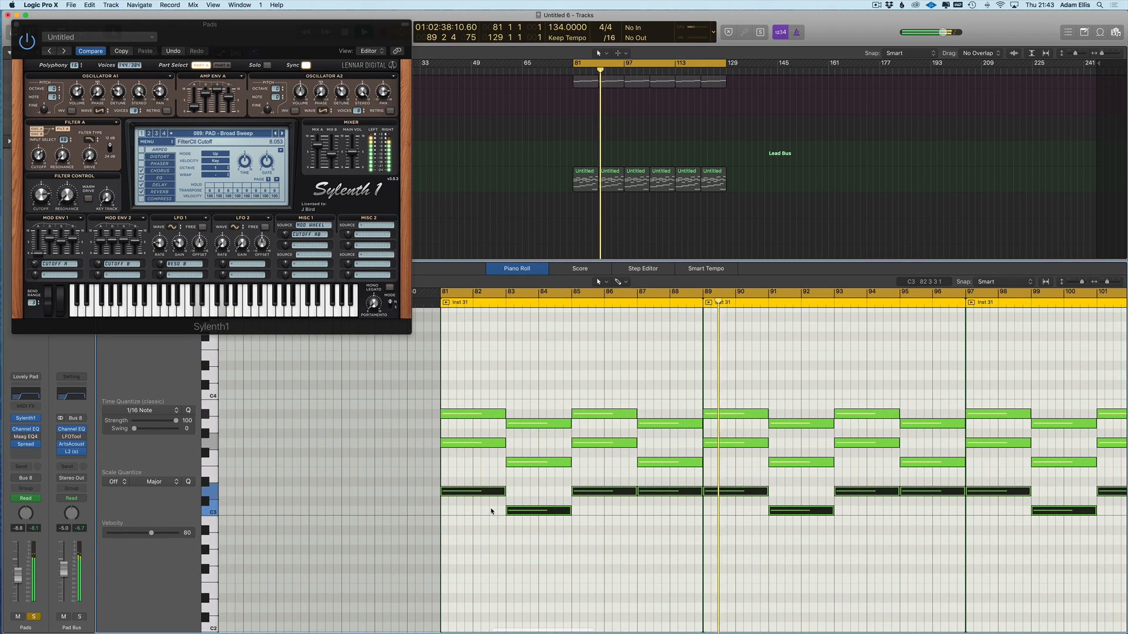
# - Drop the low notes an octave to D2, undo it, and close Sylenth1
pyautogui.moveTo(458, 497); pyautogui.dragTo(456, 611)
pyautogui.scroll(-3, 519, 578)
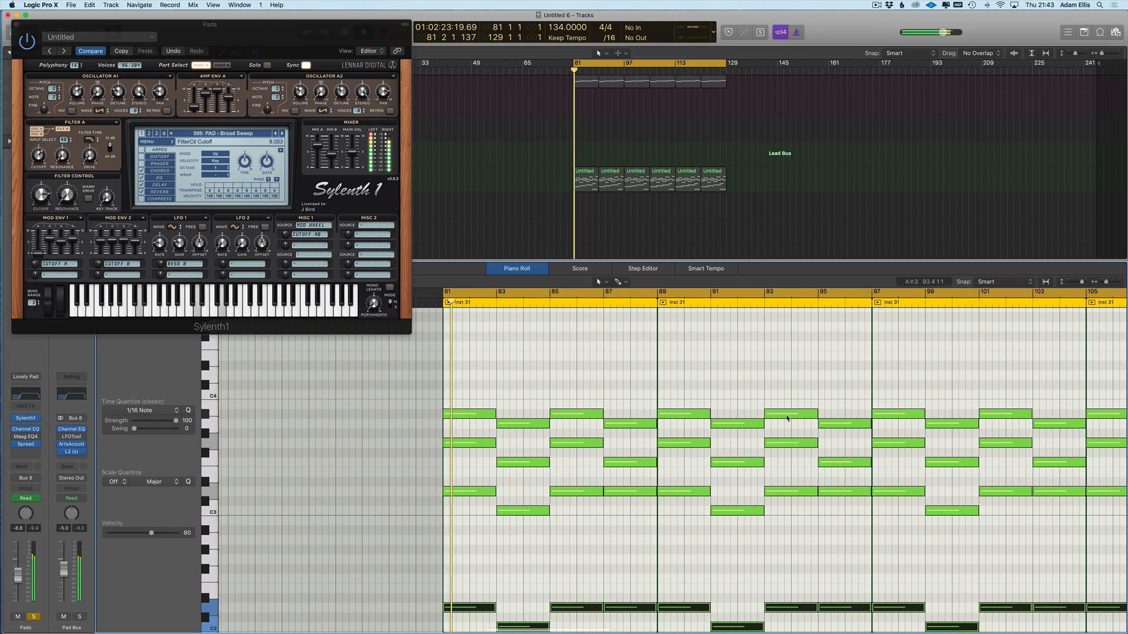
pyautogui.press('super+z')
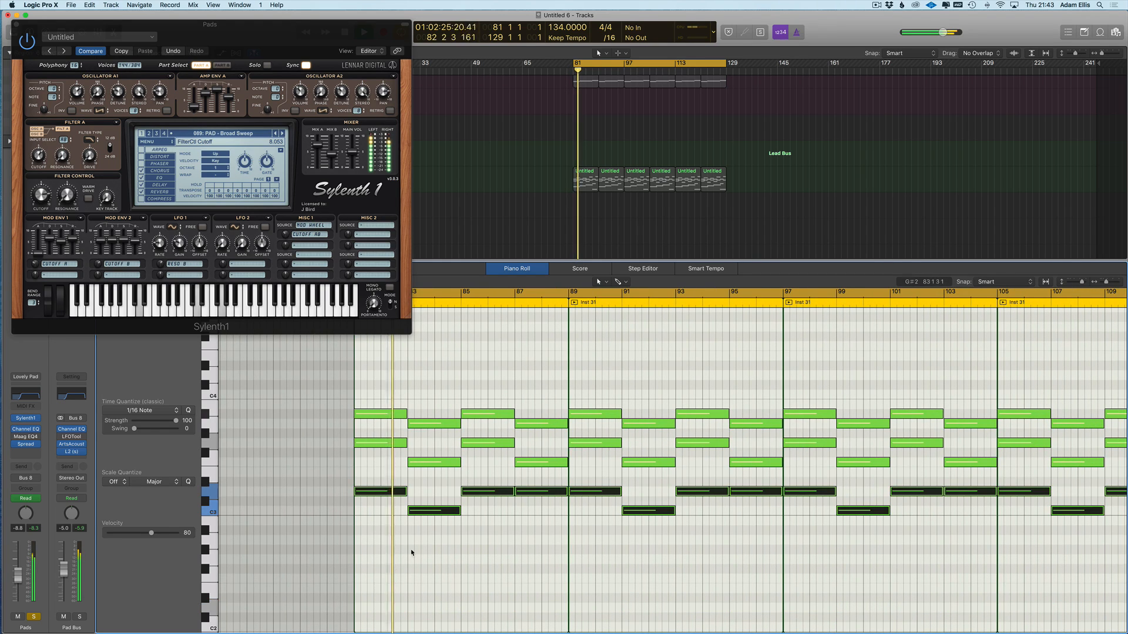
pyautogui.press('super+w')
pyautogui.scroll(2, 388, 219)
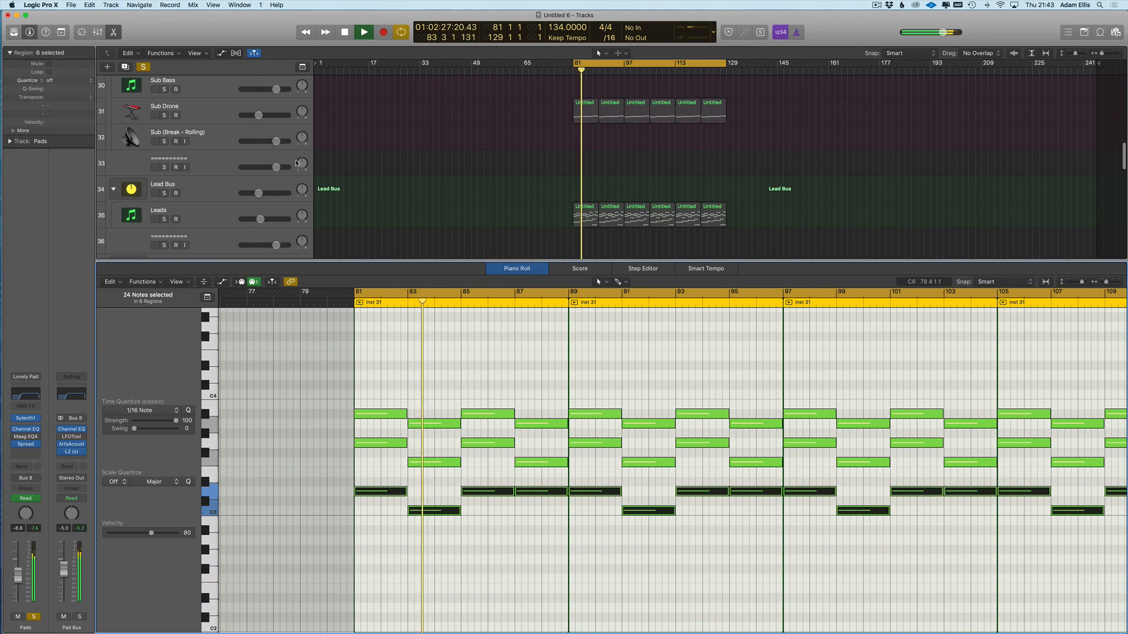
# - Close the Piano Roll, solo Sub Drone and the first two Pads tracks, and select the third Pads track
pyautogui.press('p')
pyautogui.scroll(2, 388, 220)
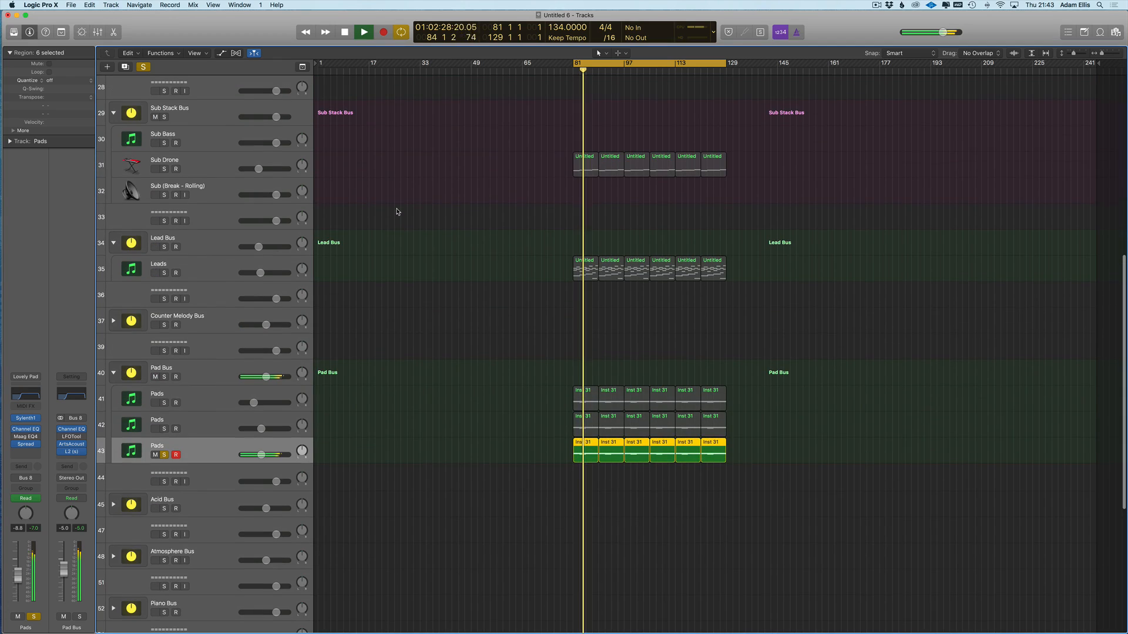
pyautogui.click(164, 170)
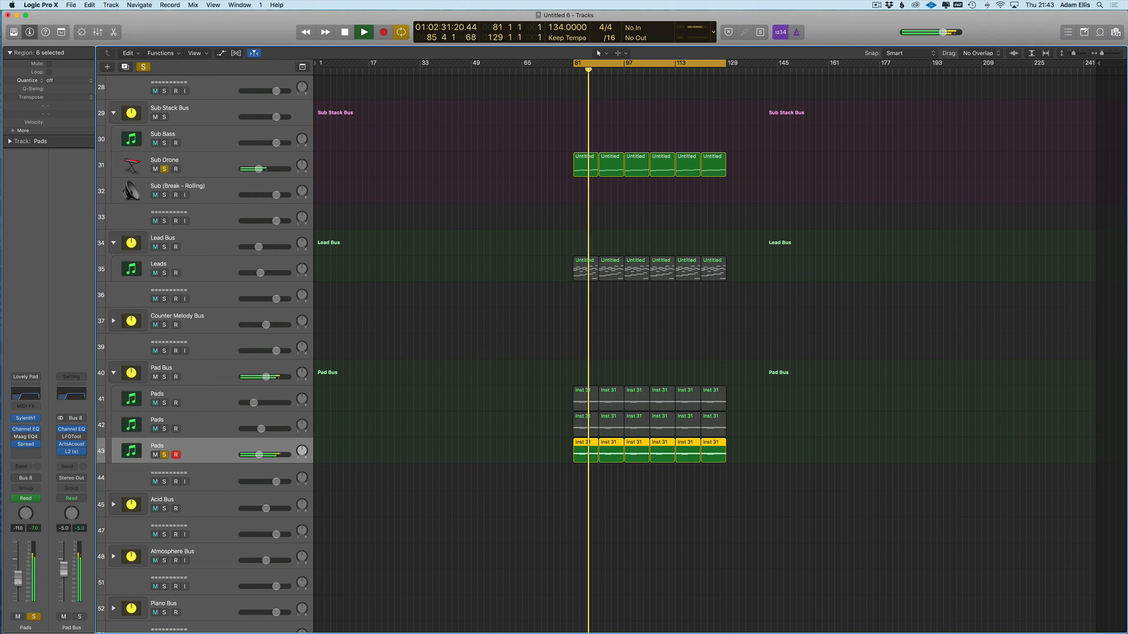
pyautogui.click(164, 428)
pyautogui.click(163, 403)
pyautogui.click(221, 404)
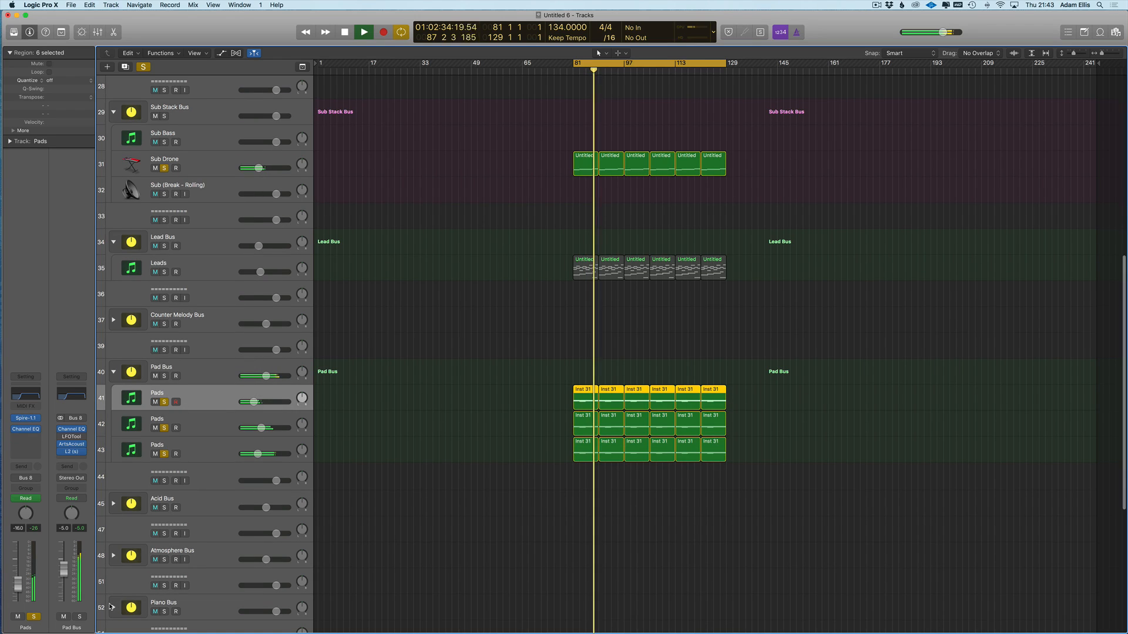
pyautogui.click(232, 430)
pyautogui.click(221, 445)
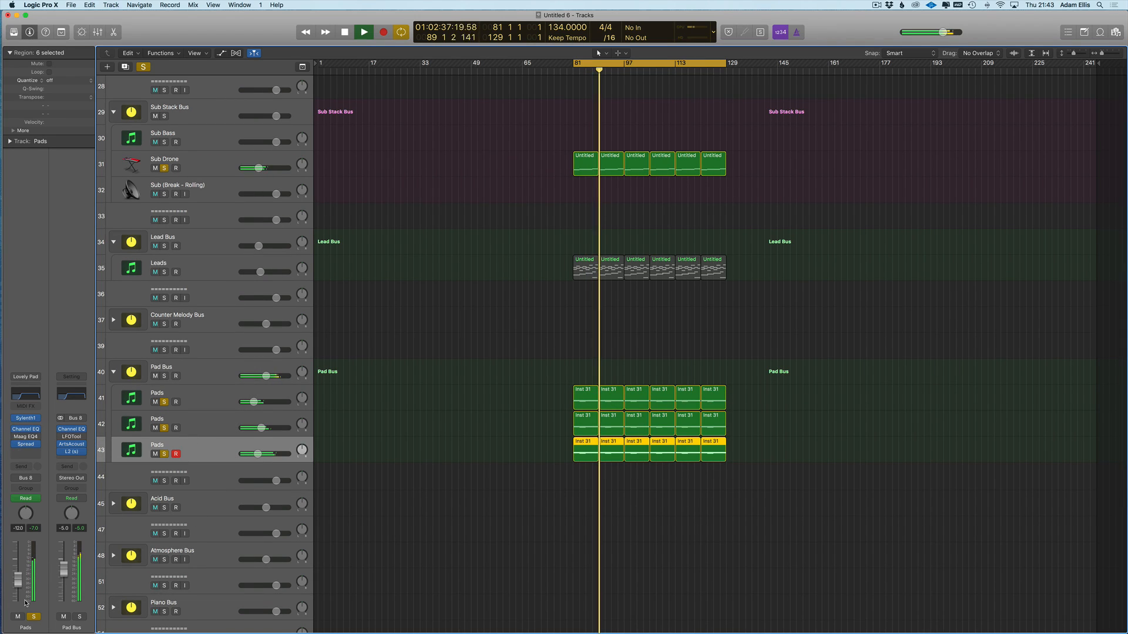
# - Lower the third Pads track to about -13.8 dB and switch its Maag EQ4 back on
pyautogui.moveTo(18, 580); pyautogui.dragTo(18, 584)
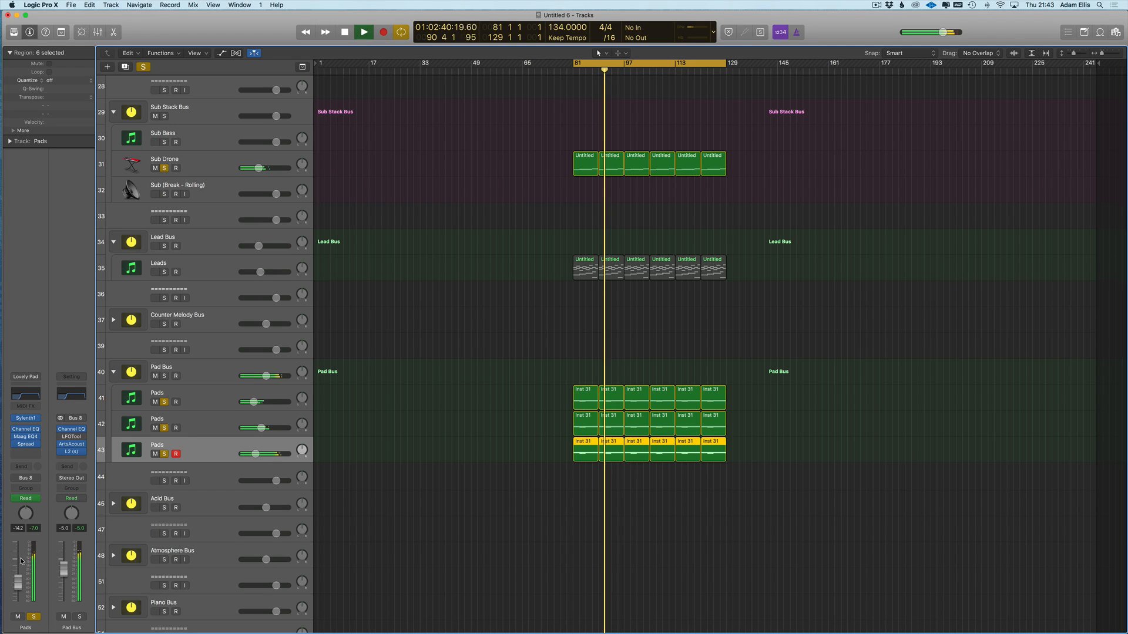
pyautogui.click(26, 440)
pyautogui.moveTo(112, 33); pyautogui.dragTo(609, 139)
pyautogui.click(17, 26)
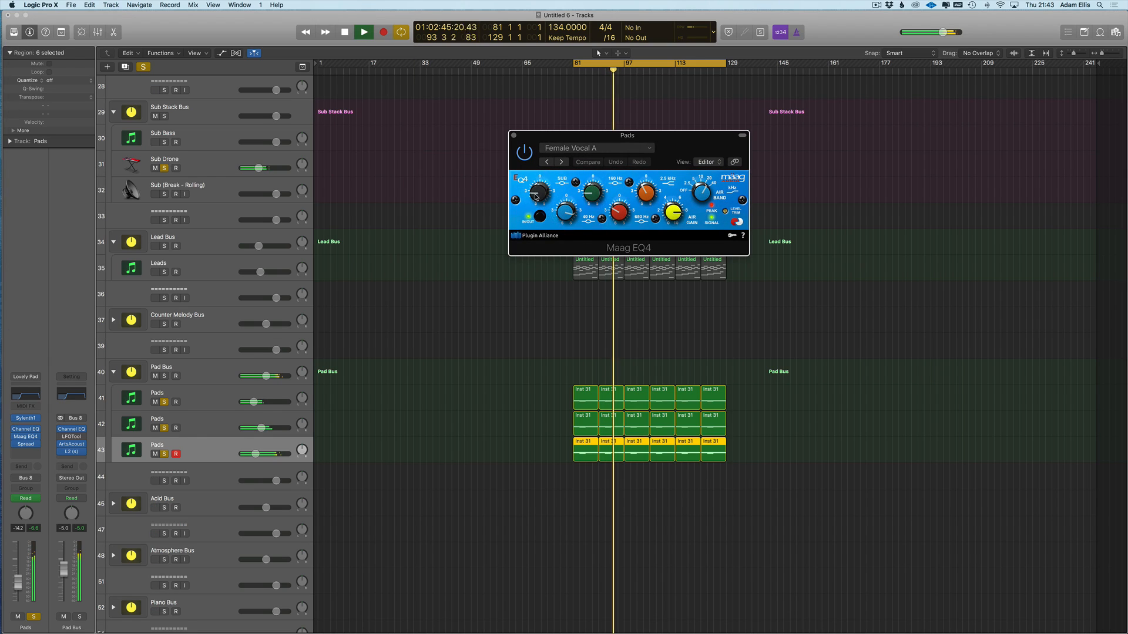
pyautogui.click(519, 155)
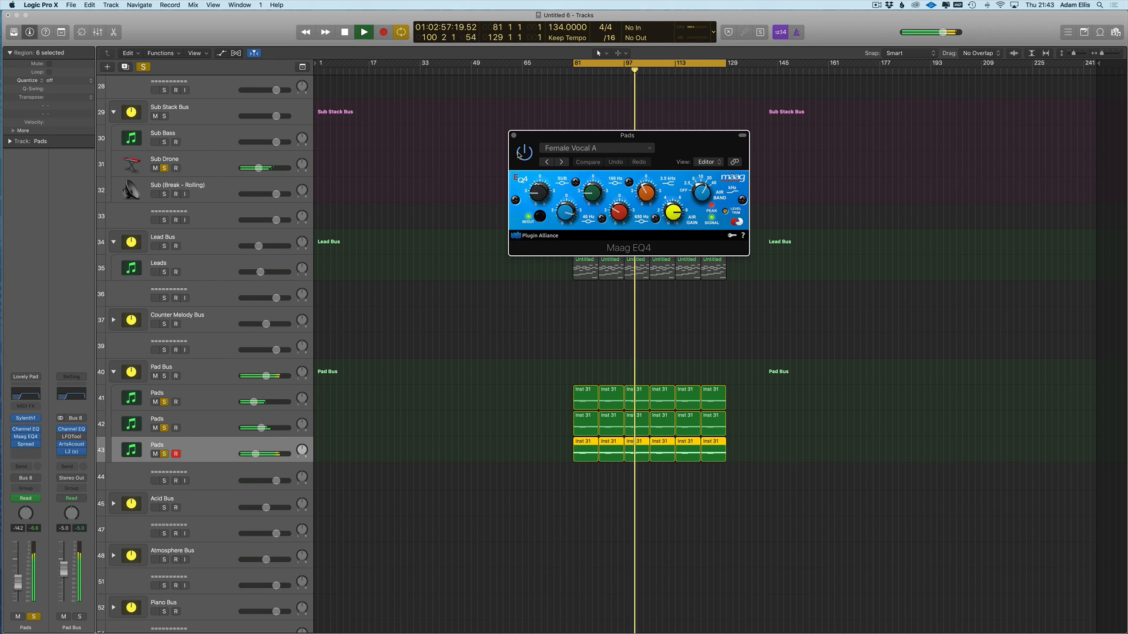
pyautogui.click(514, 135)
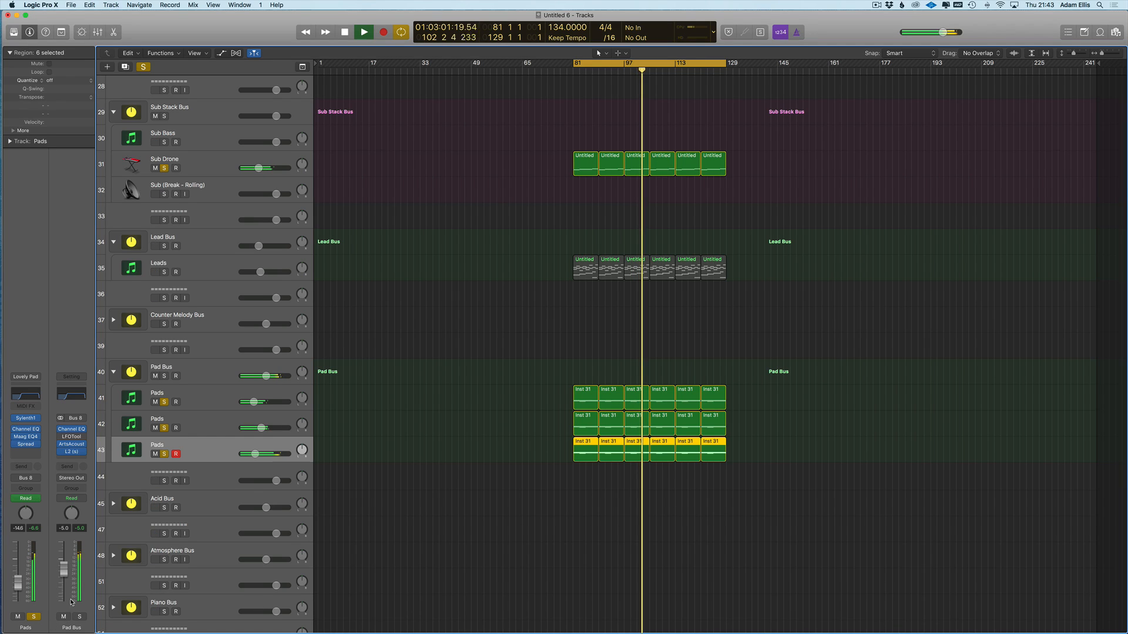
# - A/B the third Pads track by muting it, lower it to about -16.8 dB, and stop playback
pyautogui.click(18, 617)
pyautogui.click(17, 617)
pyautogui.moveTo(17, 583); pyautogui.dragTo(18, 597)
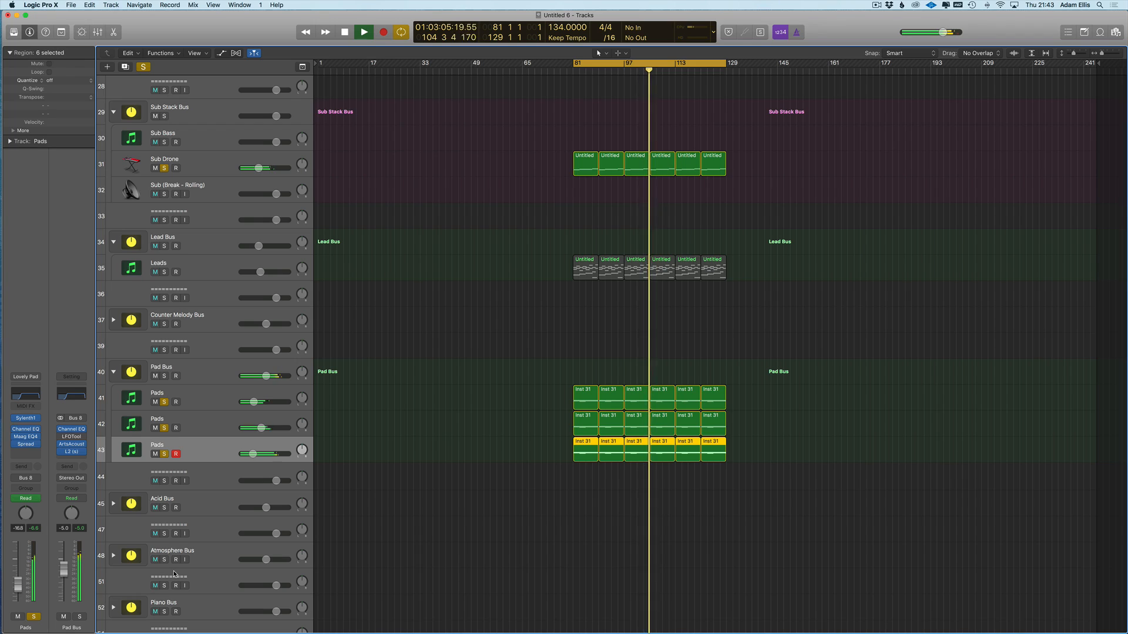
pyautogui.press('space')
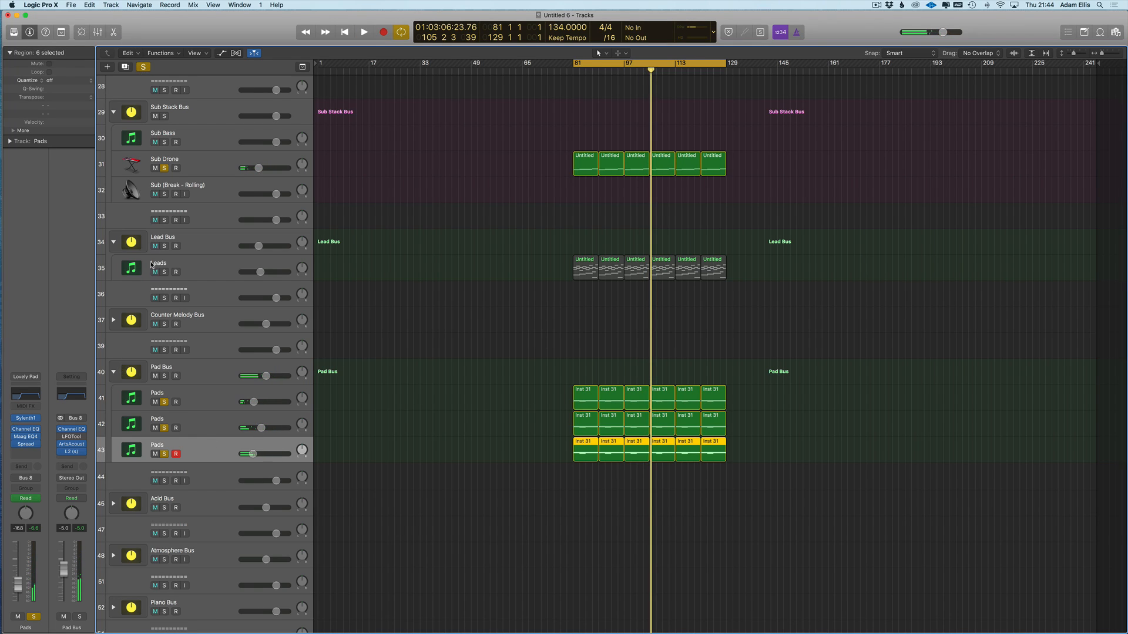
# - Unsolo the Pads tracks, clear the region selection, and select each Pads track in turn
pyautogui.click(165, 402)
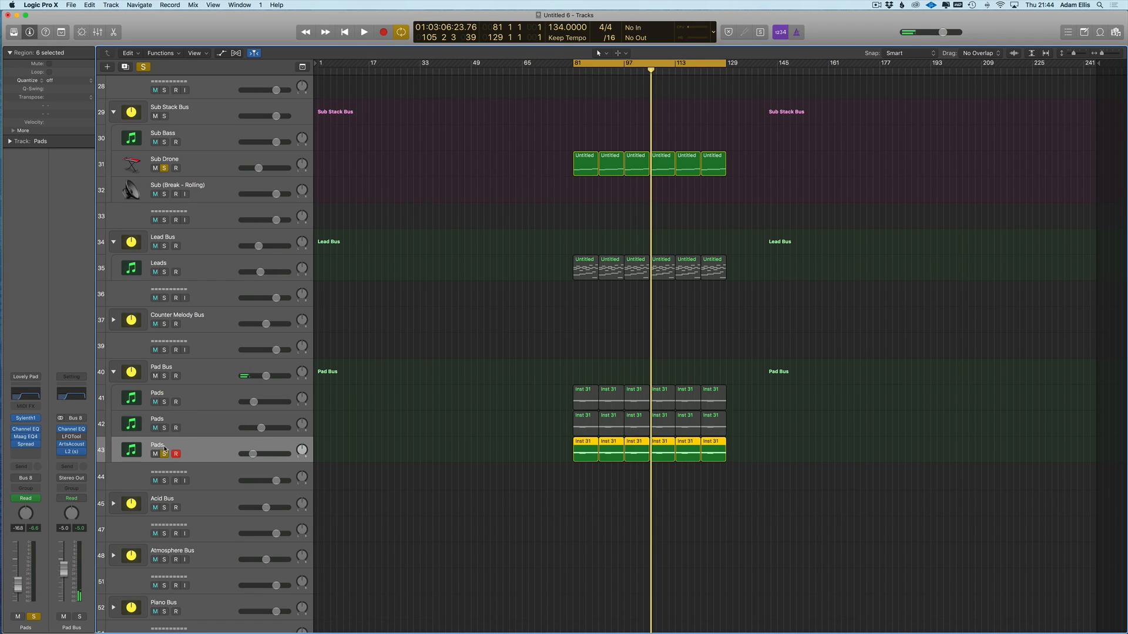
pyautogui.click(390, 385)
pyautogui.click(226, 397)
pyautogui.click(213, 419)
pyautogui.click(205, 445)
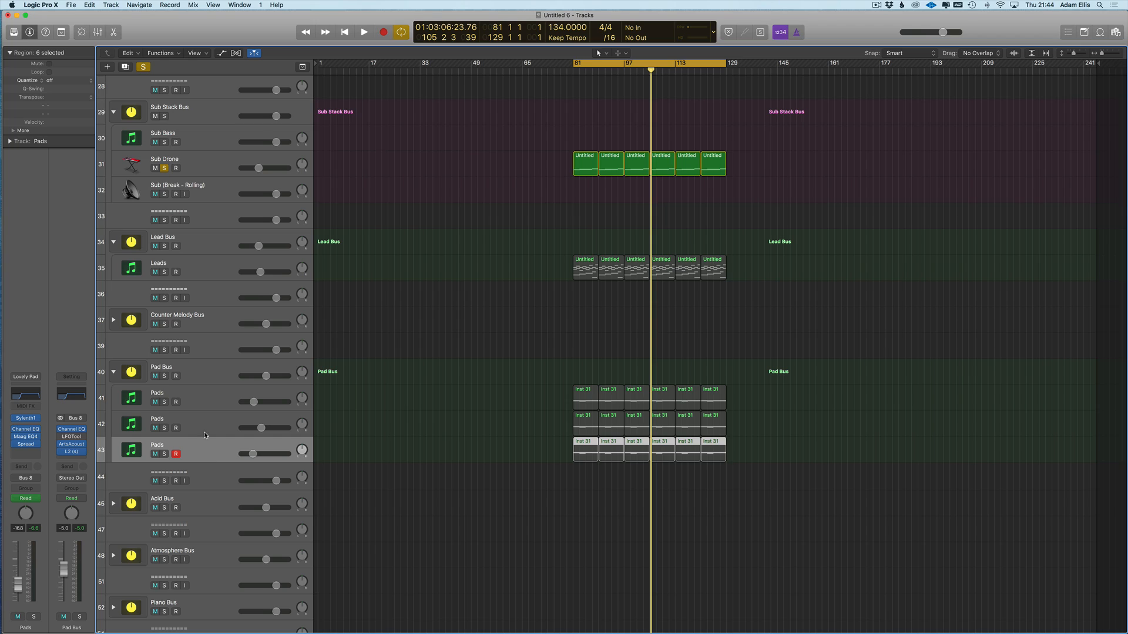
# - Compare the Spire and Omnisphere Pads channel strips, then open the Pad Bus Channel EQ
pyautogui.click(204, 400)
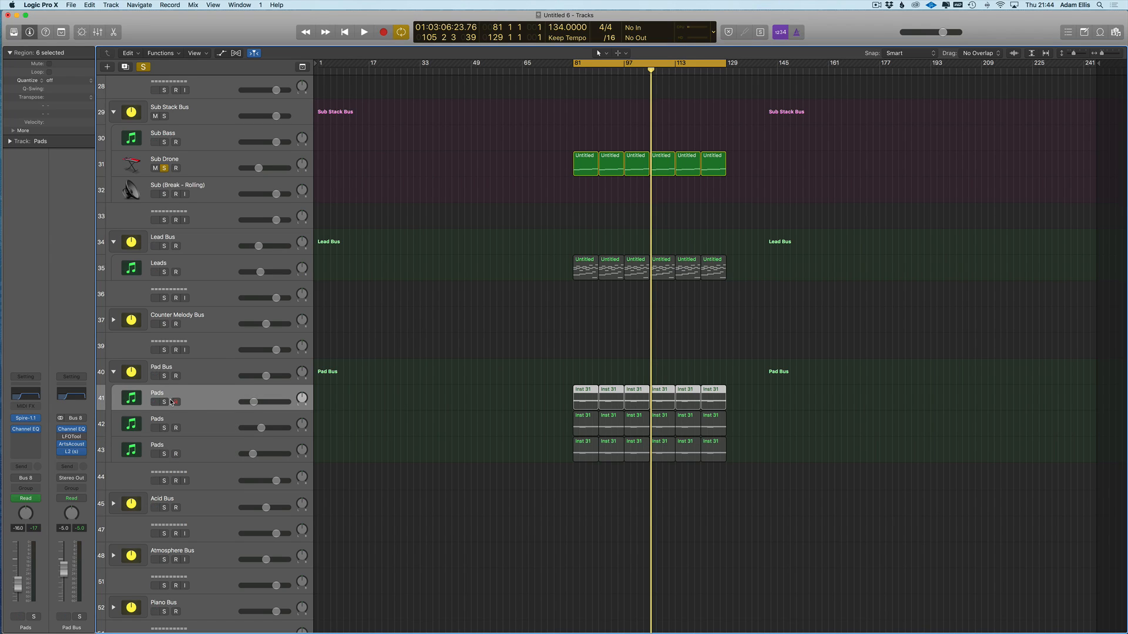
pyautogui.click(211, 413)
pyautogui.click(211, 402)
pyautogui.click(204, 424)
pyautogui.click(211, 404)
pyautogui.click(206, 418)
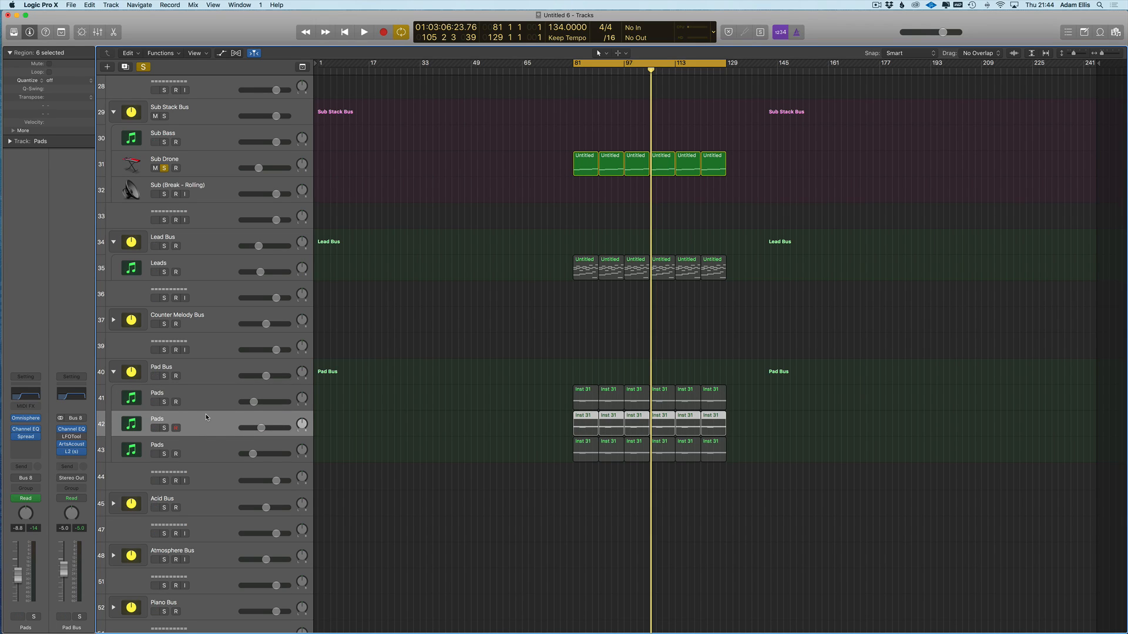
pyautogui.click(216, 398)
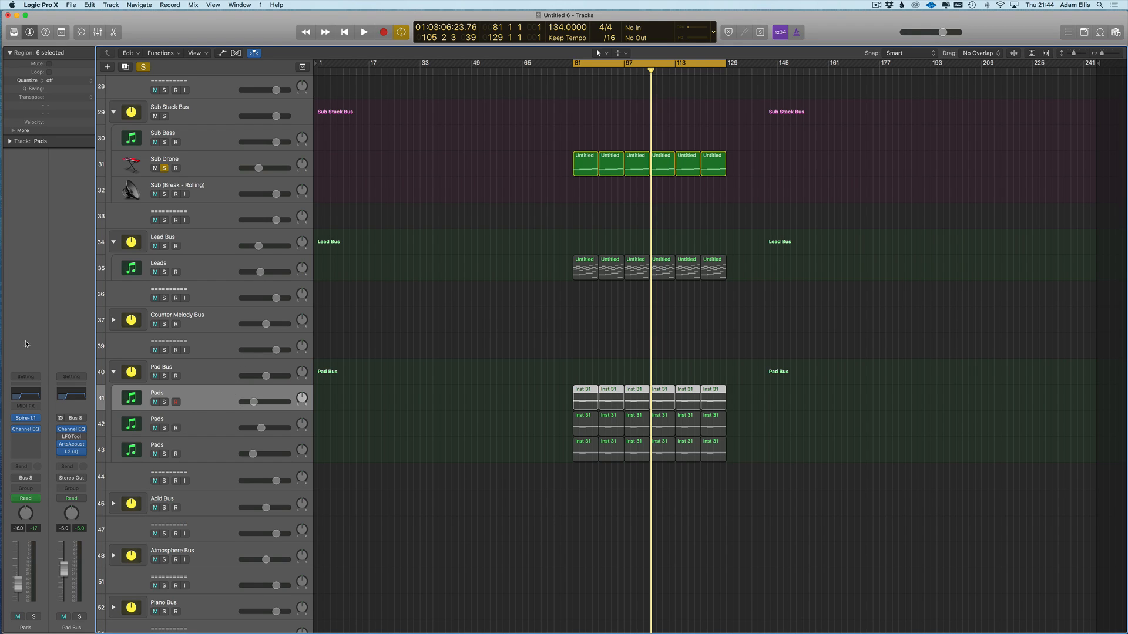
pyautogui.click(222, 432)
pyautogui.click(218, 446)
pyautogui.click(212, 400)
pyautogui.click(72, 394)
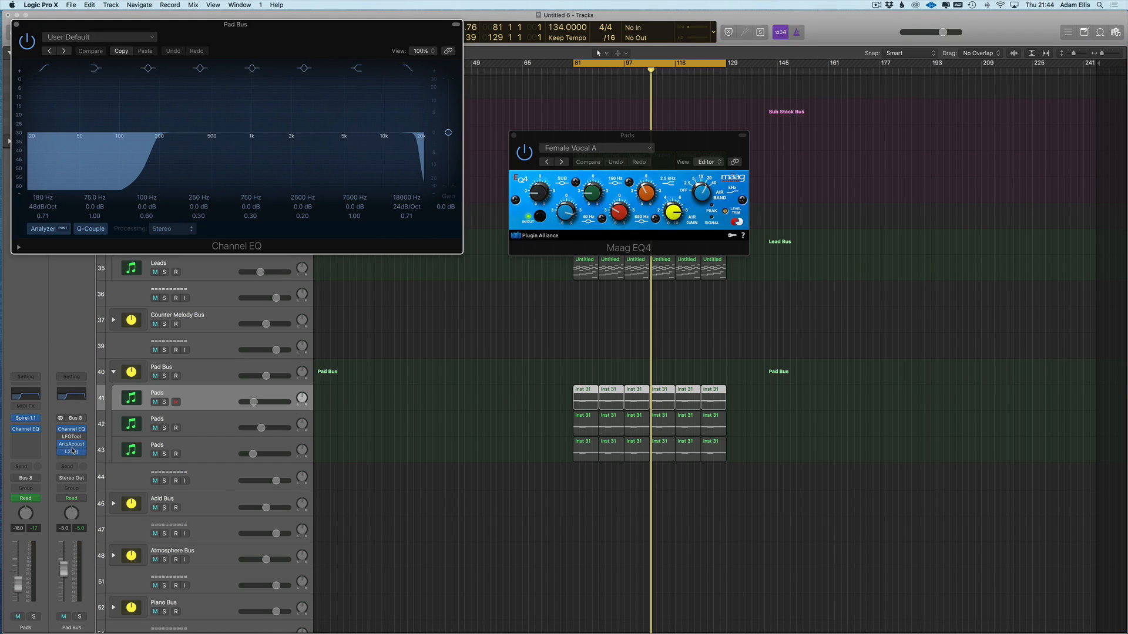
# - Inspect the Pad Bus ArtsAcoustic Reverb and L2 limiter, then close all plug-in windows
pyautogui.click(514, 135)
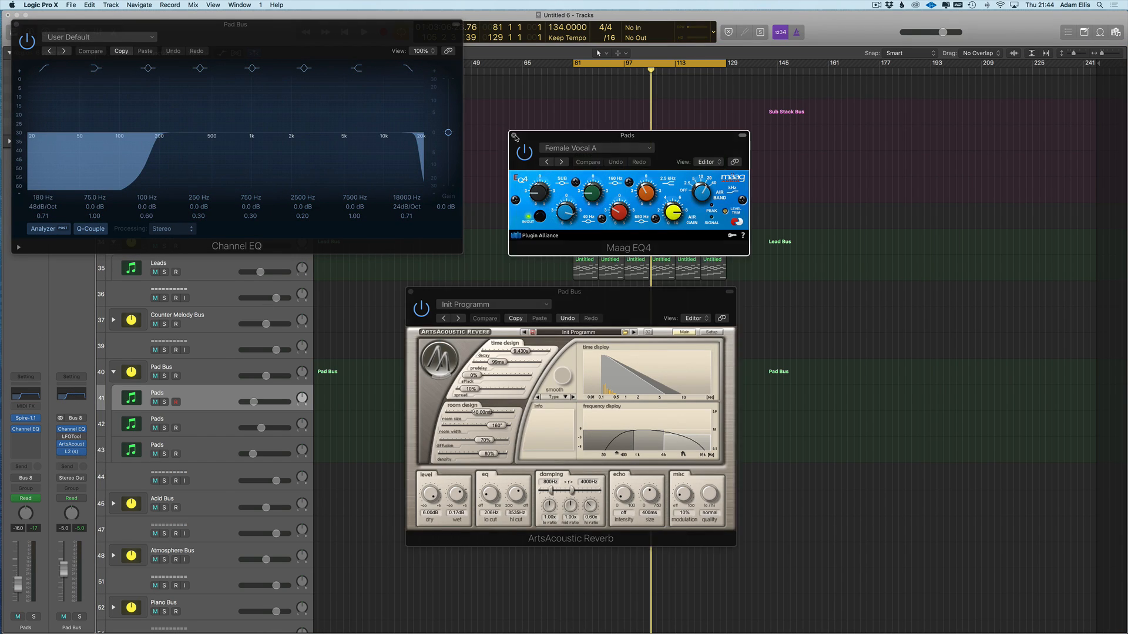
pyautogui.click(70, 453)
pyautogui.moveTo(89, 35); pyautogui.dragTo(838, 344)
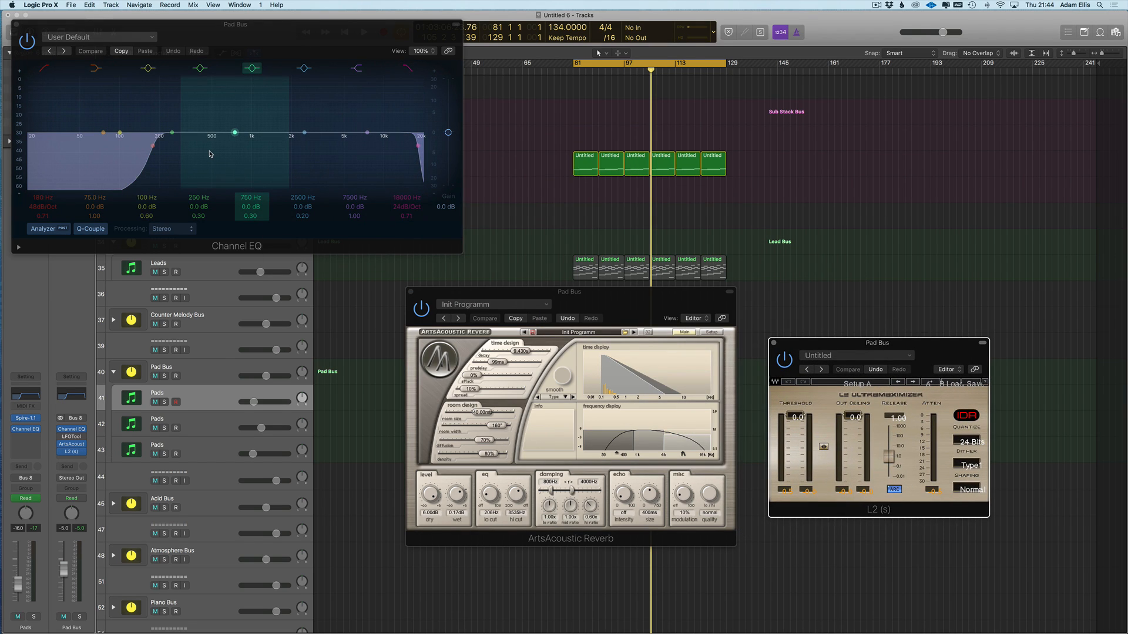
pyautogui.press('v')
# - Check the third Pads track's Maag EQ4, close it, and turn solo off for all tracks
pyautogui.click(220, 452)
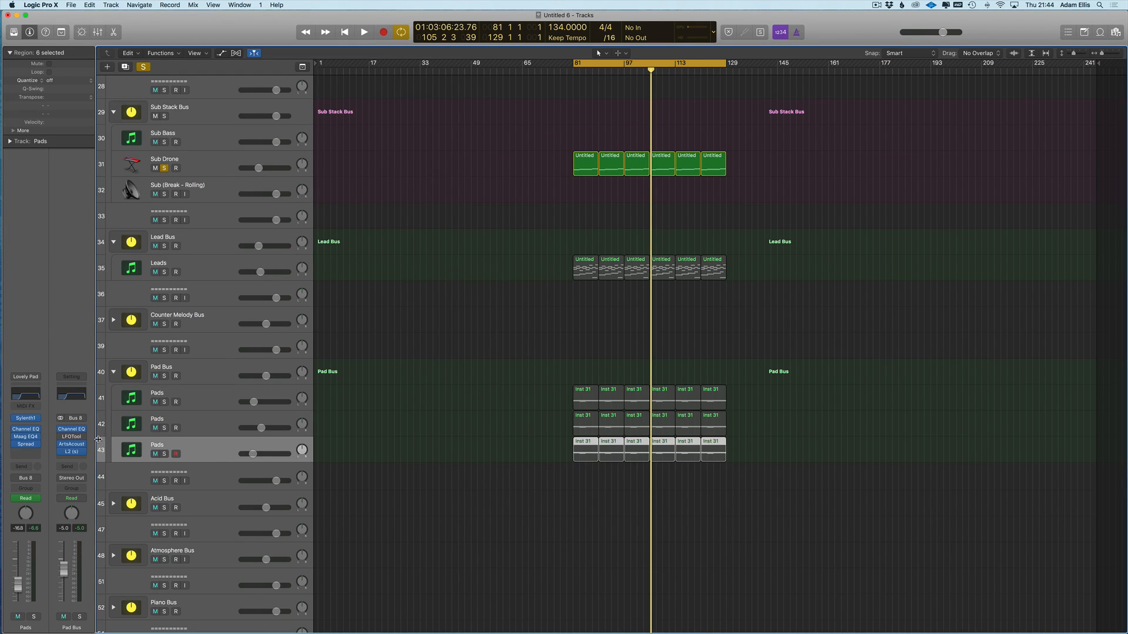
pyautogui.click(26, 438)
pyautogui.moveTo(551, 141); pyautogui.dragTo(593, 207)
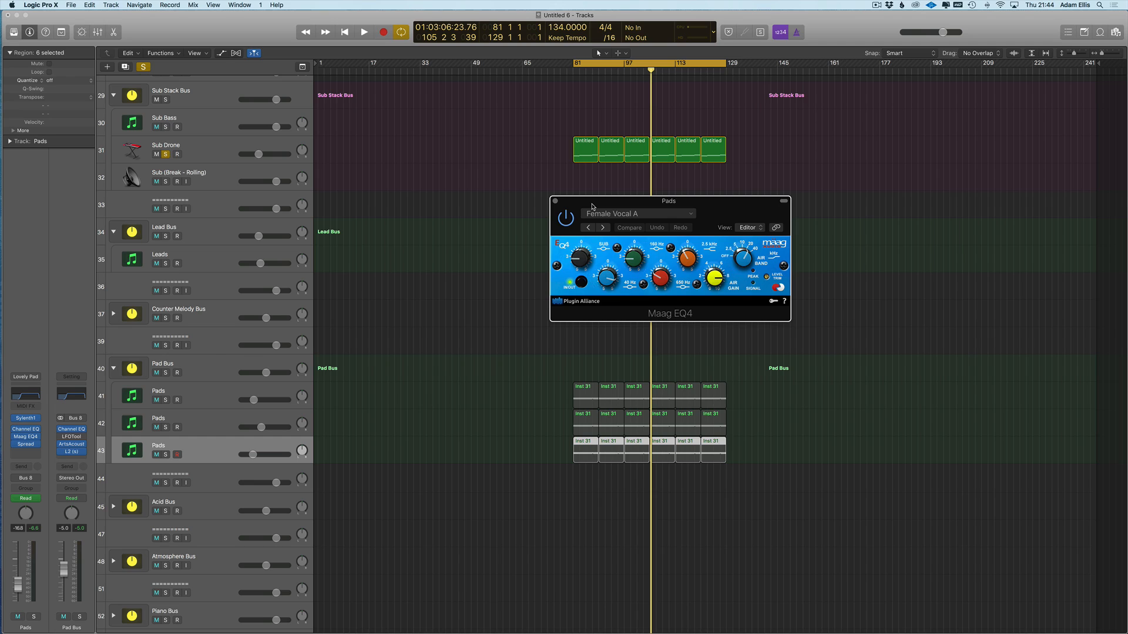
pyautogui.moveTo(592, 206)
pyautogui.mouseDown()
pyautogui.moveTo(647, 206)
pyautogui.moveTo(600, 222)
pyautogui.mouseUp()
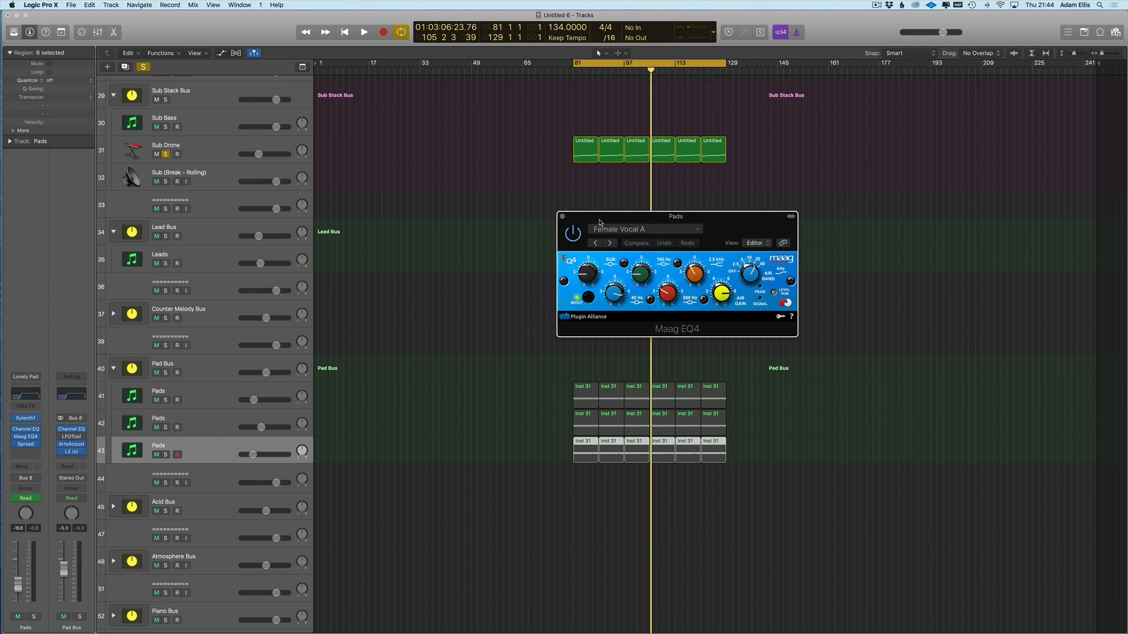
pyautogui.click(562, 217)
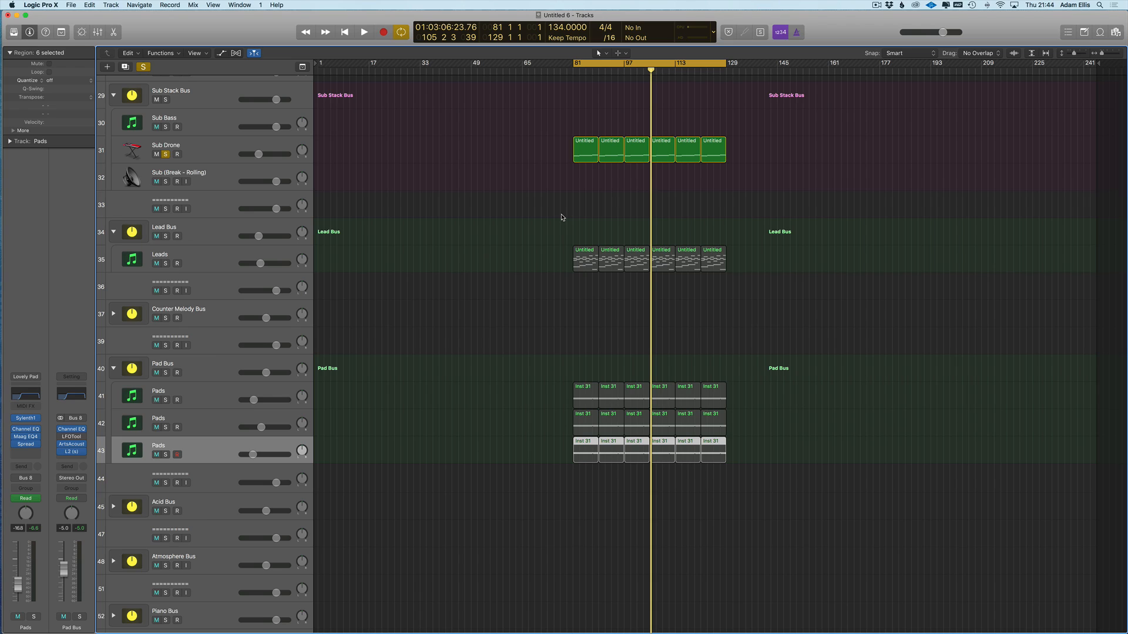
pyautogui.click(144, 67)
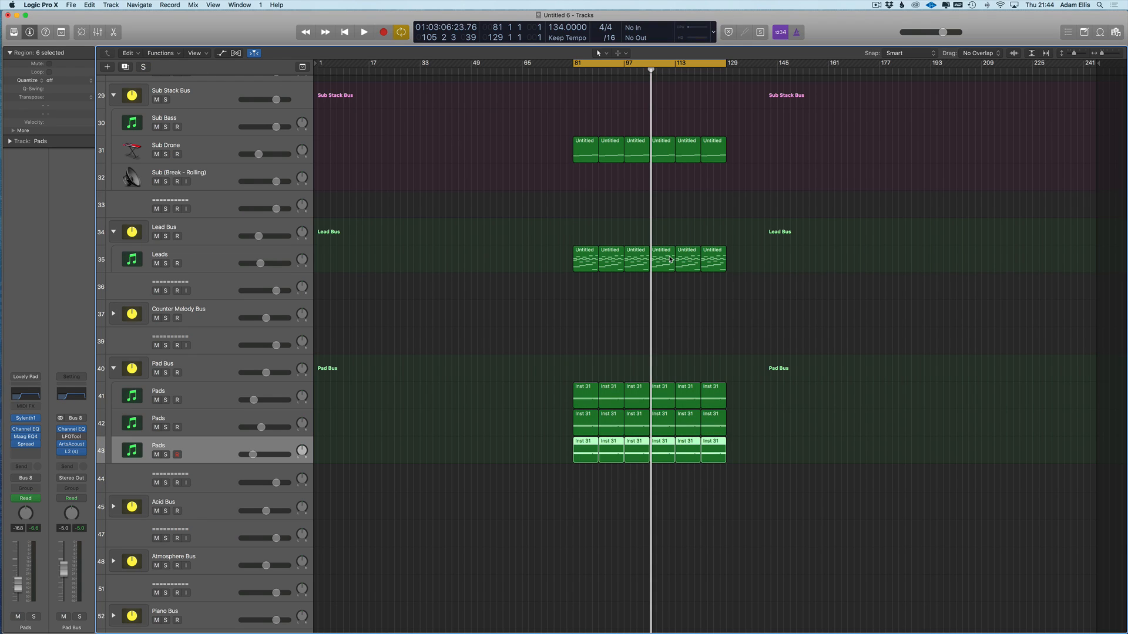
# - Mute Leads, show automation, and move the first Osc A2 Volume point to about bar 78
pyautogui.click(347, 310)
pyautogui.click(156, 263)
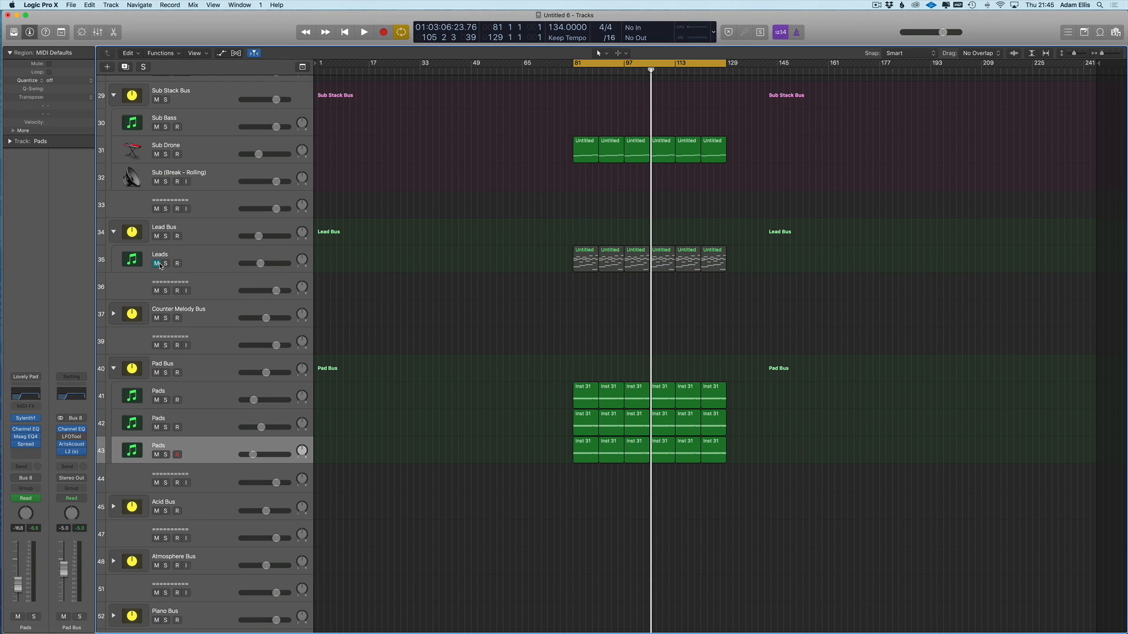
pyautogui.press('space')
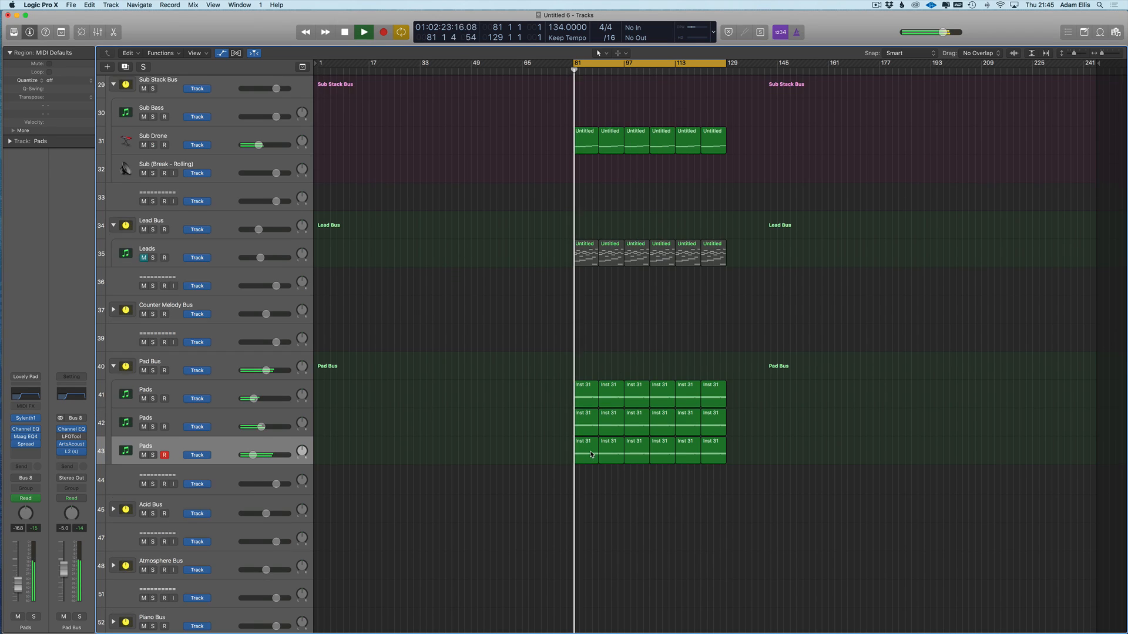
pyautogui.press('a')
pyautogui.moveTo(573, 472); pyautogui.dragTo(558, 470)
pyautogui.press('space')
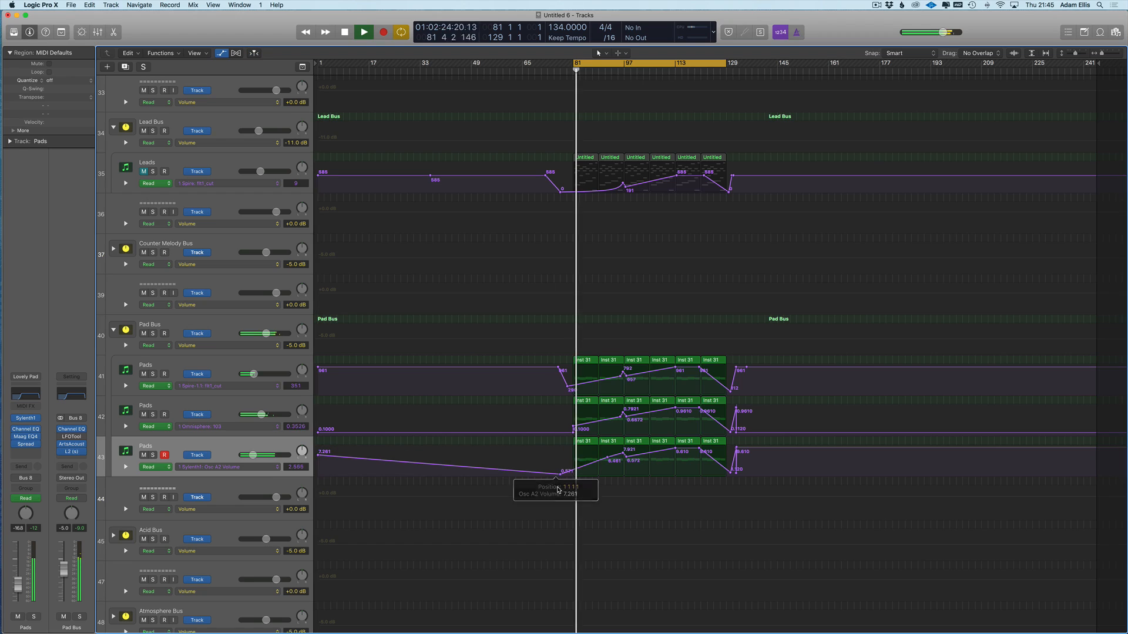
pyautogui.click(253, 467)
pyautogui.click(435, 494)
pyautogui.press('space')
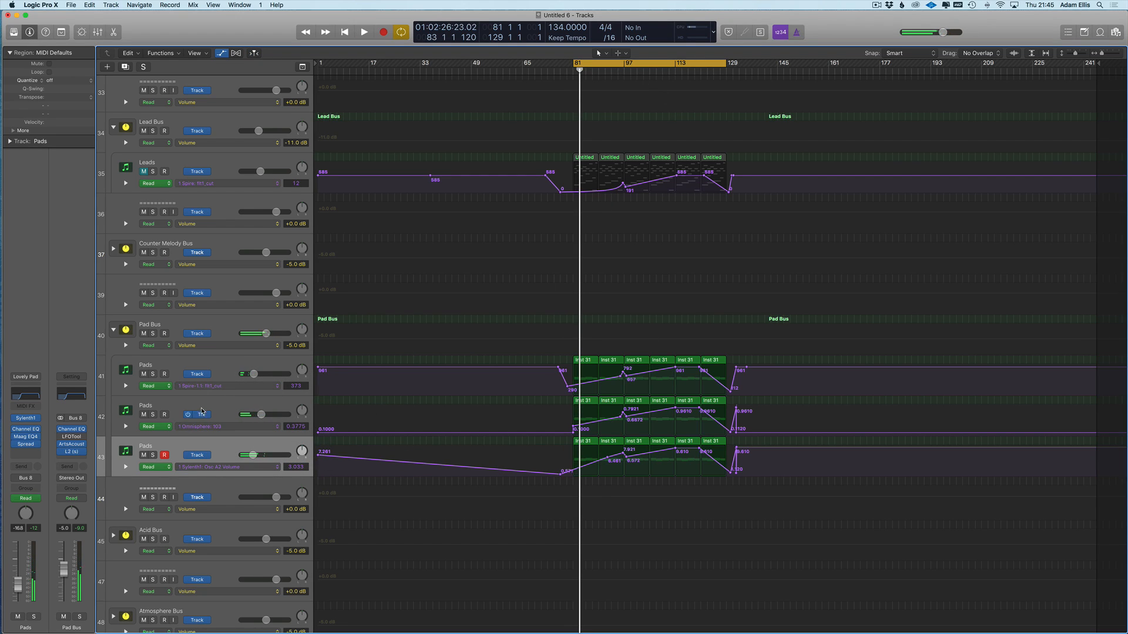
# - Unmute the third Pads track, delete its Osc A2 Volume automation, and open its parameter list
pyautogui.click(144, 456)
pyautogui.click(144, 332)
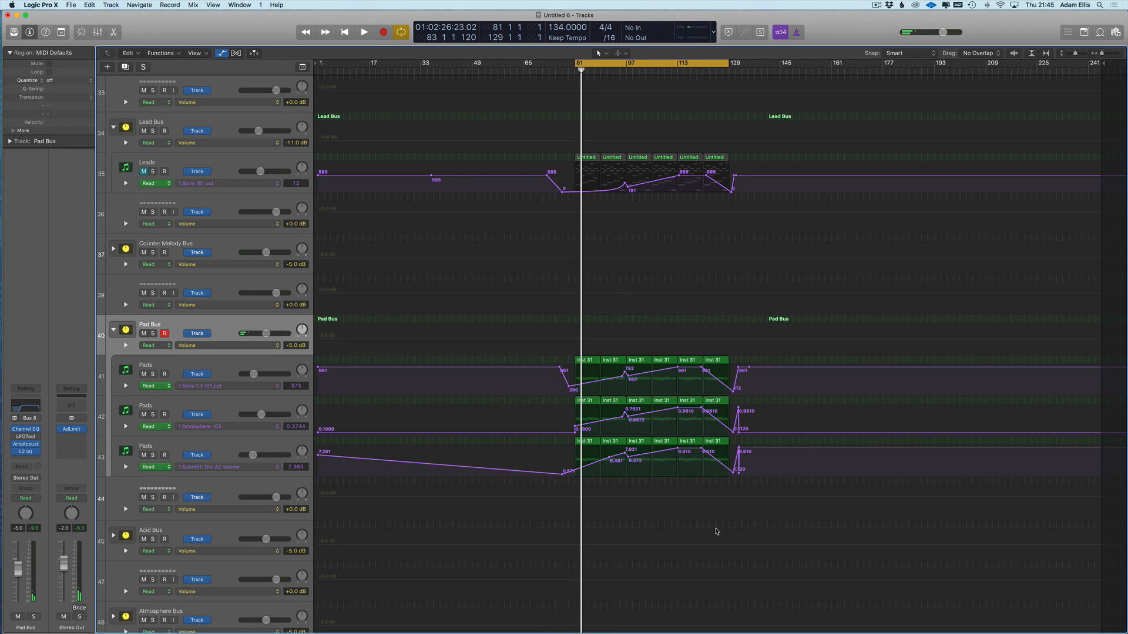
pyautogui.scroll(3, 612, 511)
pyautogui.click(229, 453)
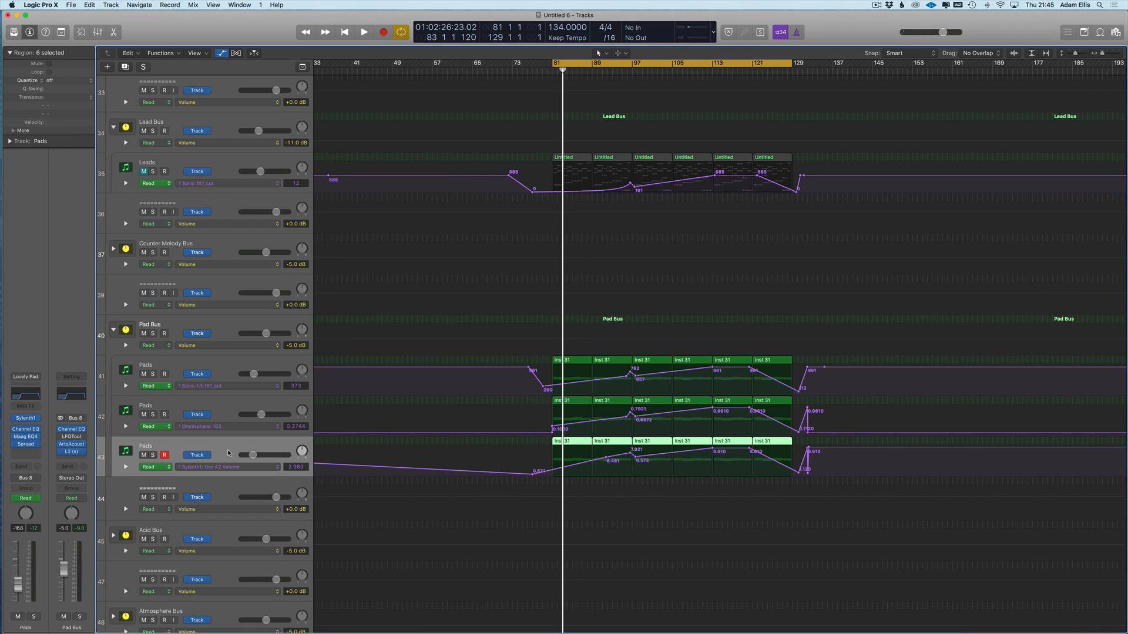
pyautogui.press('ctrl+super+BackSpace')
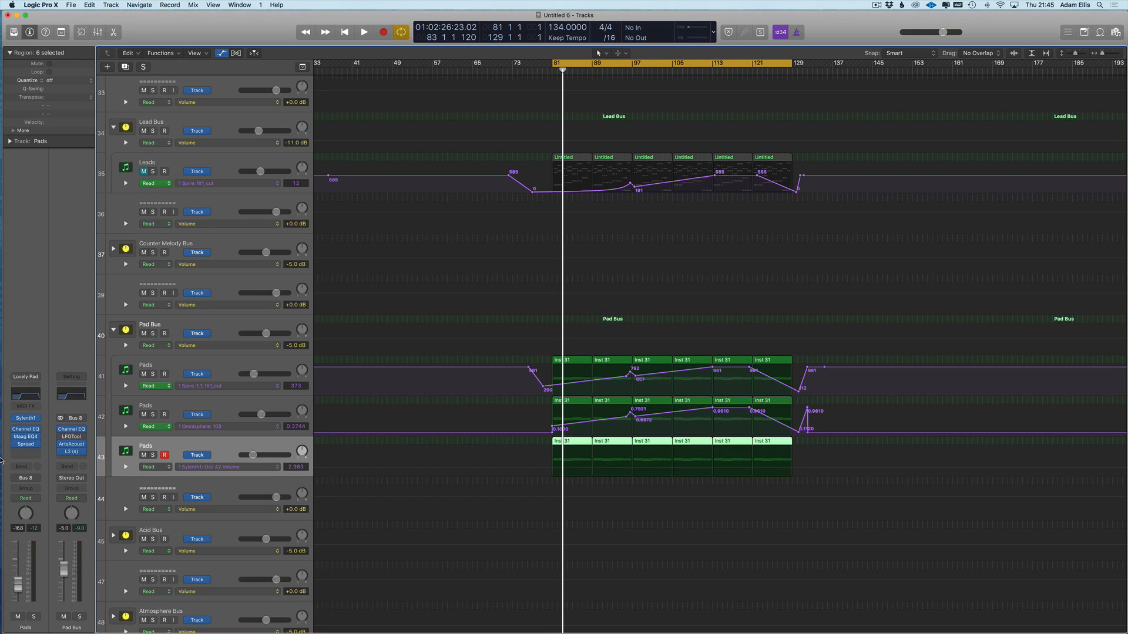
pyautogui.click(250, 468)
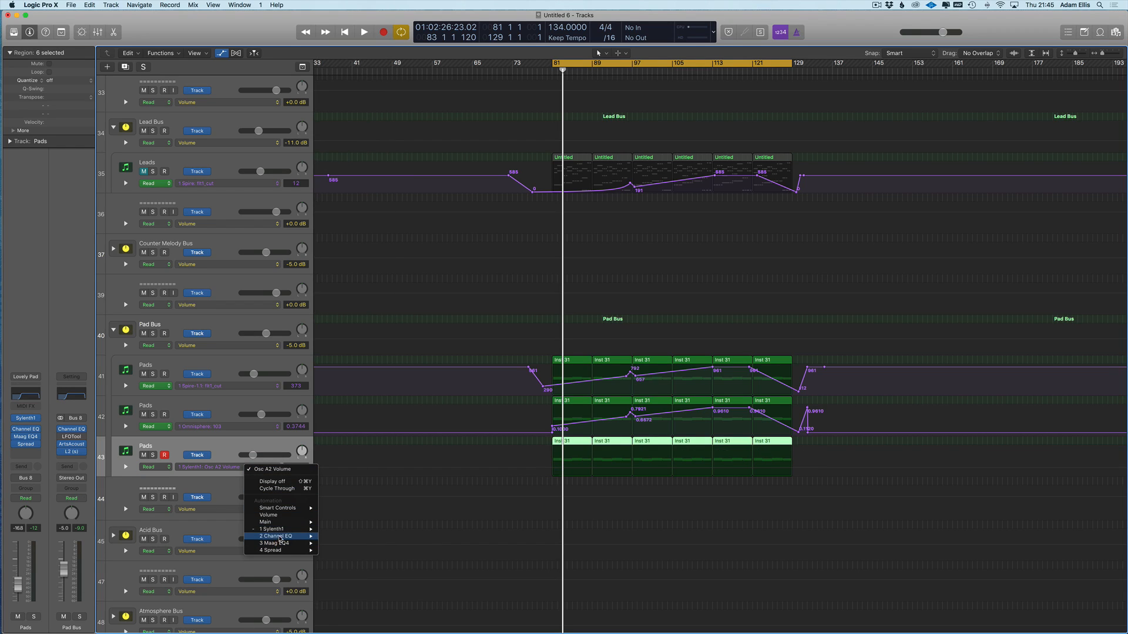
pyautogui.moveTo(280, 529)
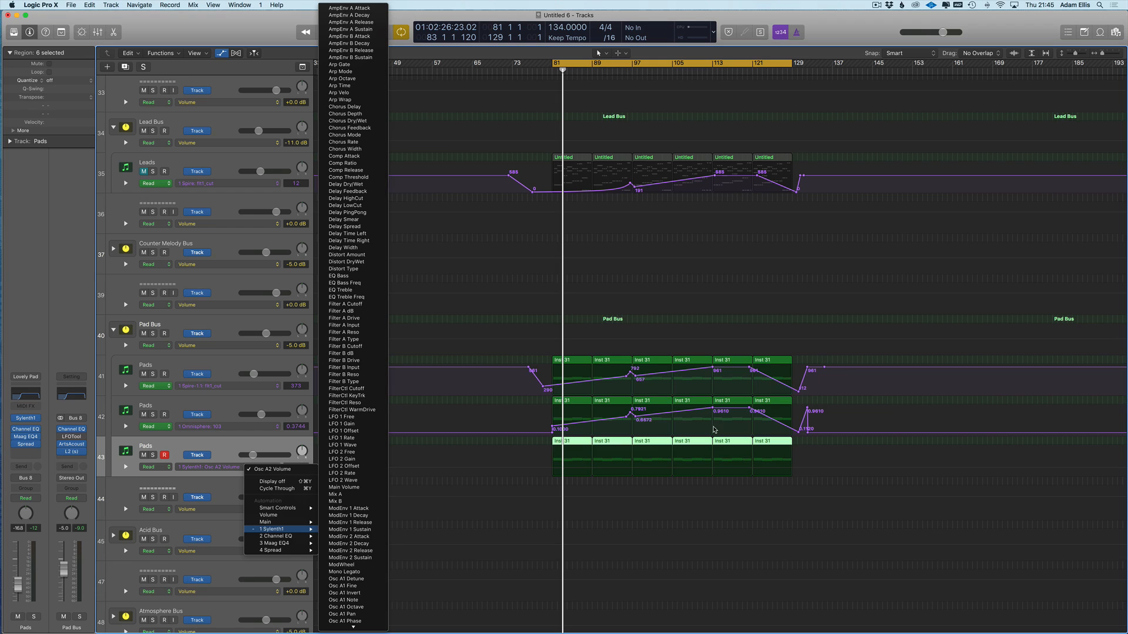
# - Loop bars 113 to 121 with the playhead at the loop start, zoomed in
pyautogui.click(717, 65)
pyautogui.moveTo(713, 64); pyautogui.dragTo(753, 75)
pyautogui.press('Return')
pyautogui.hscroll(3, 689, 252)
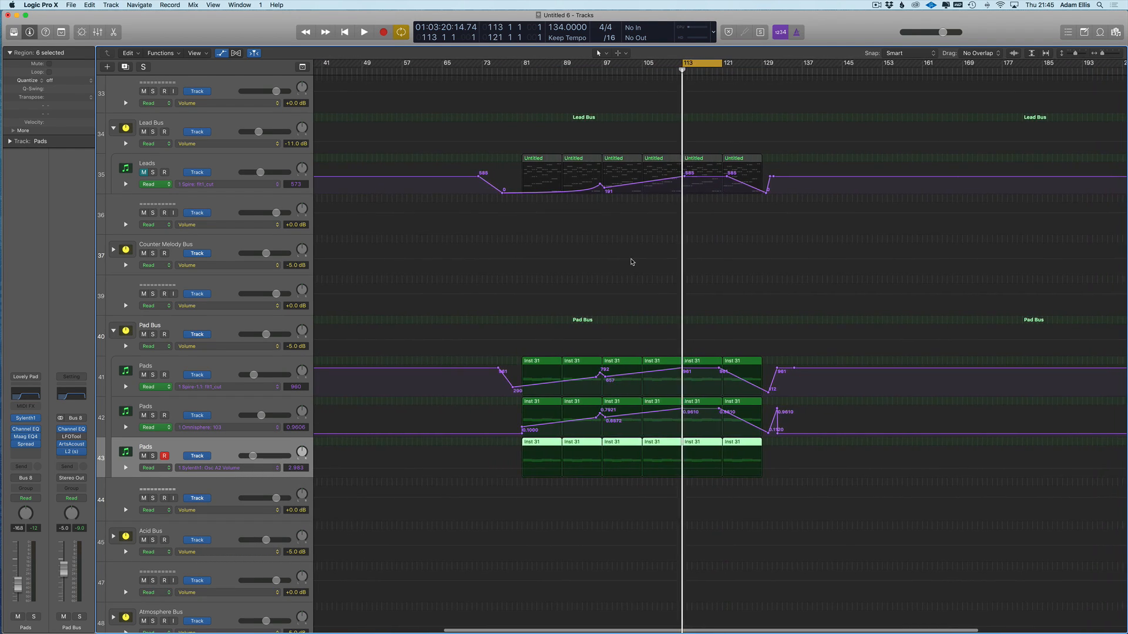
pyautogui.press('super+Right')
pyautogui.press('super+Right')
pyautogui.hscroll(5, 704, 346)
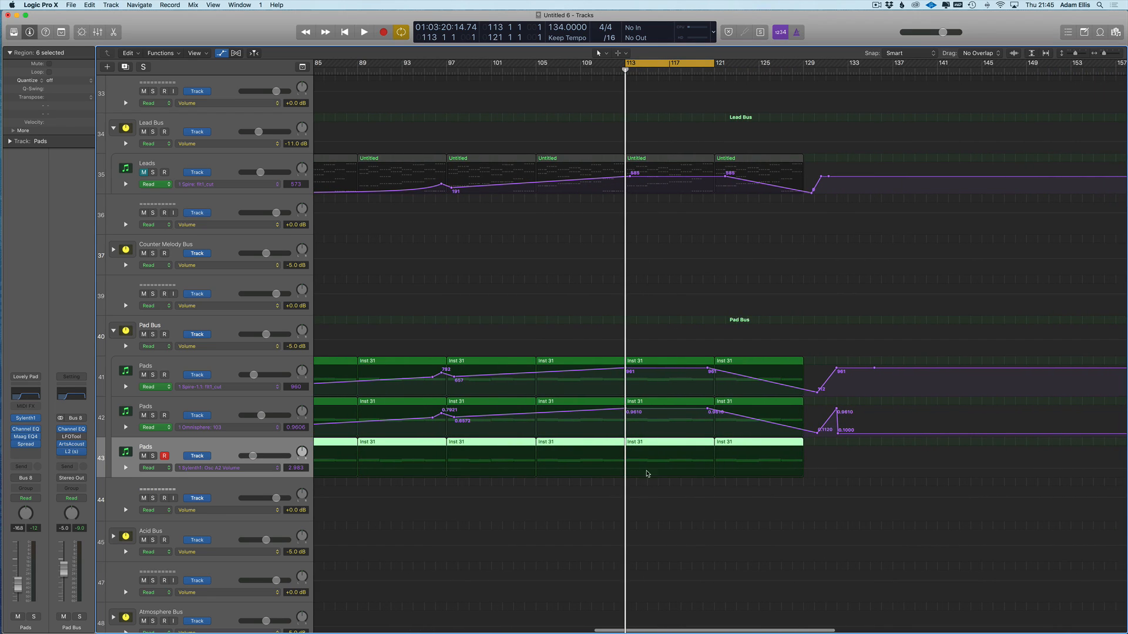
pyautogui.hscroll(-2, 200, 464)
# - Draw a curved Sylenth1 FilterCtl Cutoff ramp on the third Pads track and play the loop
pyautogui.click(220, 467)
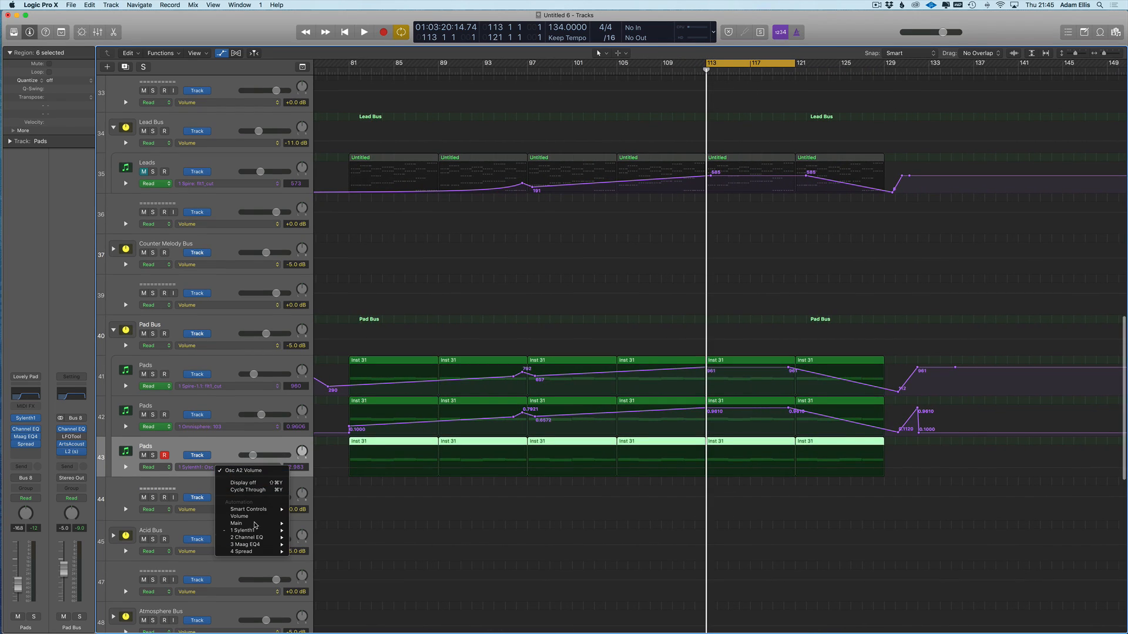
pyautogui.moveTo(259, 531)
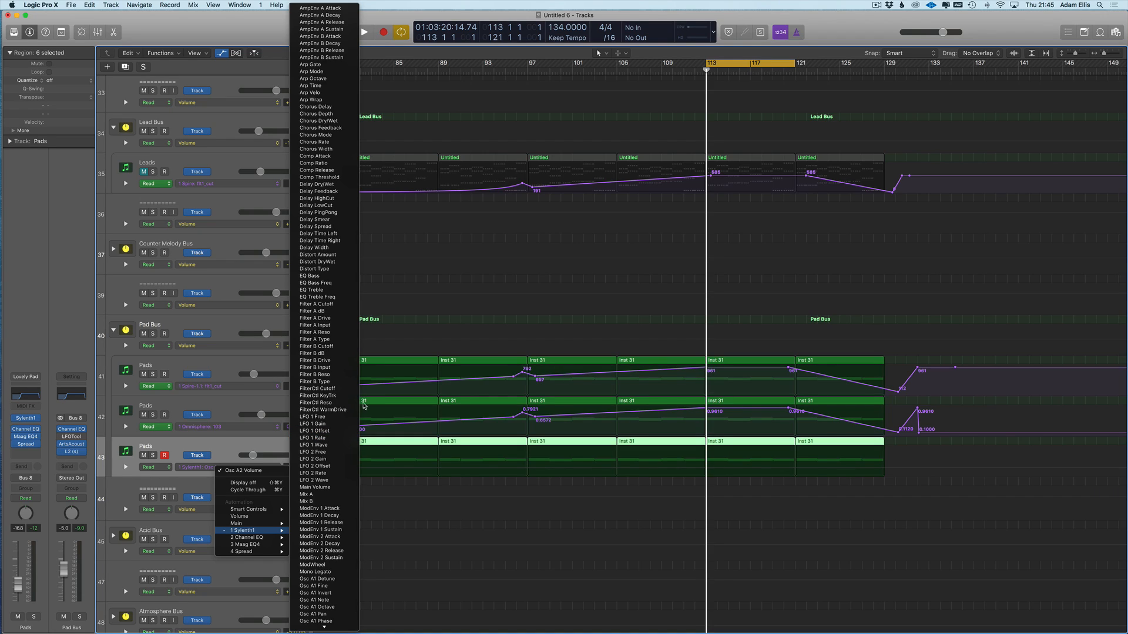
pyautogui.click(332, 389)
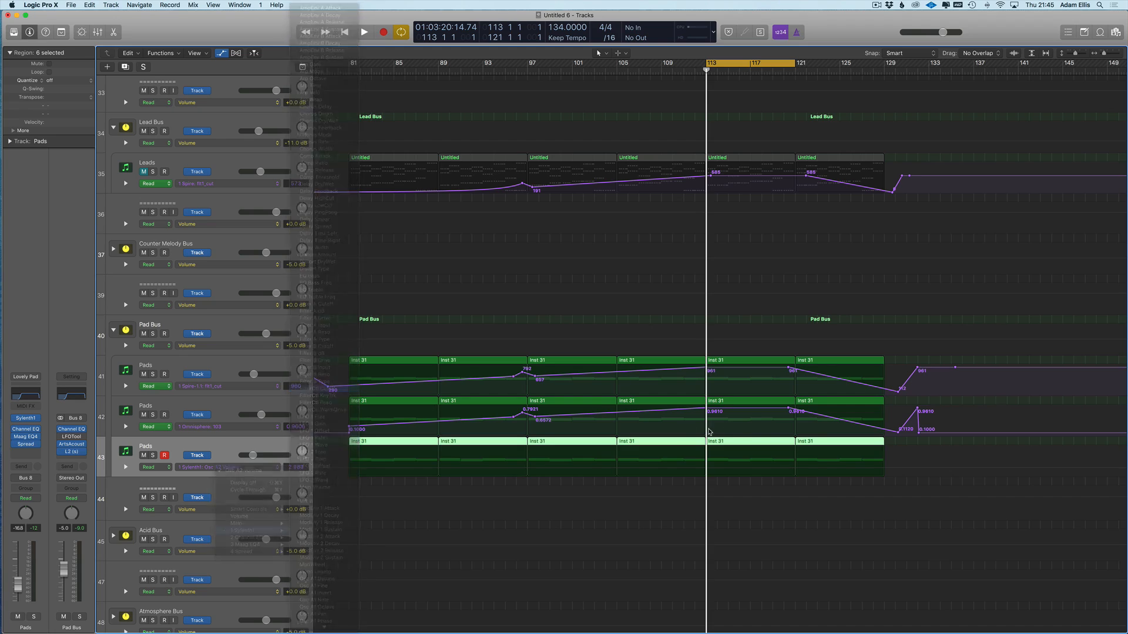
pyautogui.click(705, 454)
pyautogui.click(341, 453)
pyautogui.moveTo(341, 452); pyautogui.dragTo(340, 474)
pyautogui.press('t')
pyautogui.press('w')
pyautogui.moveTo(536, 465); pyautogui.dragTo(536, 485)
pyautogui.press('t')
pyautogui.press('t')
pyautogui.press('space')
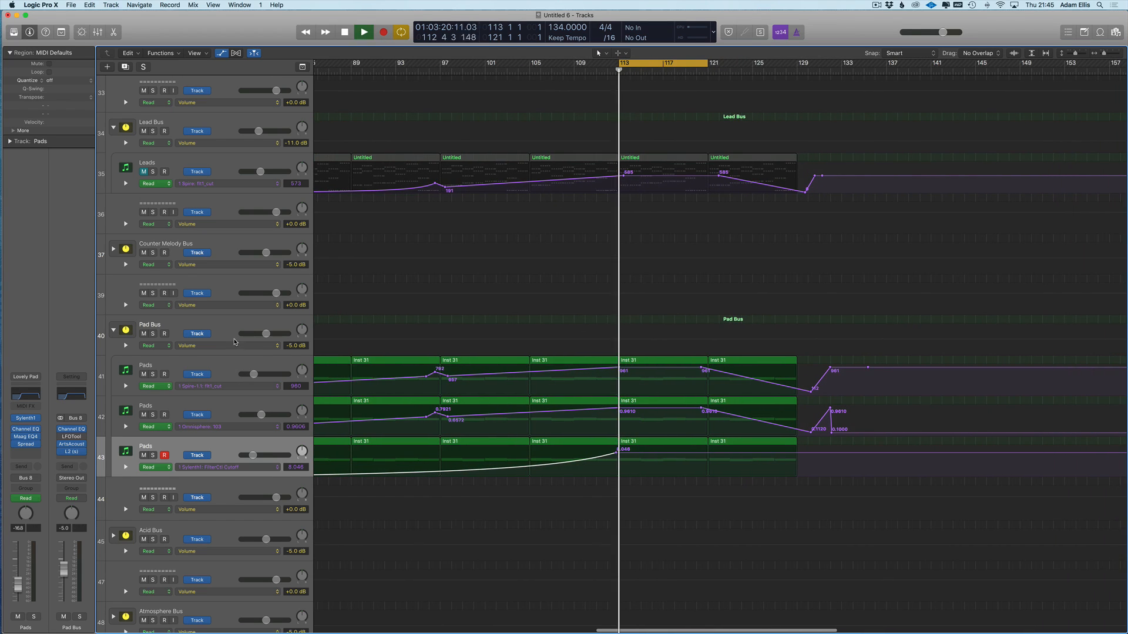
# - Solo all three Pads tracks and lower the third Pads track's volume while listening
pyautogui.click(153, 374)
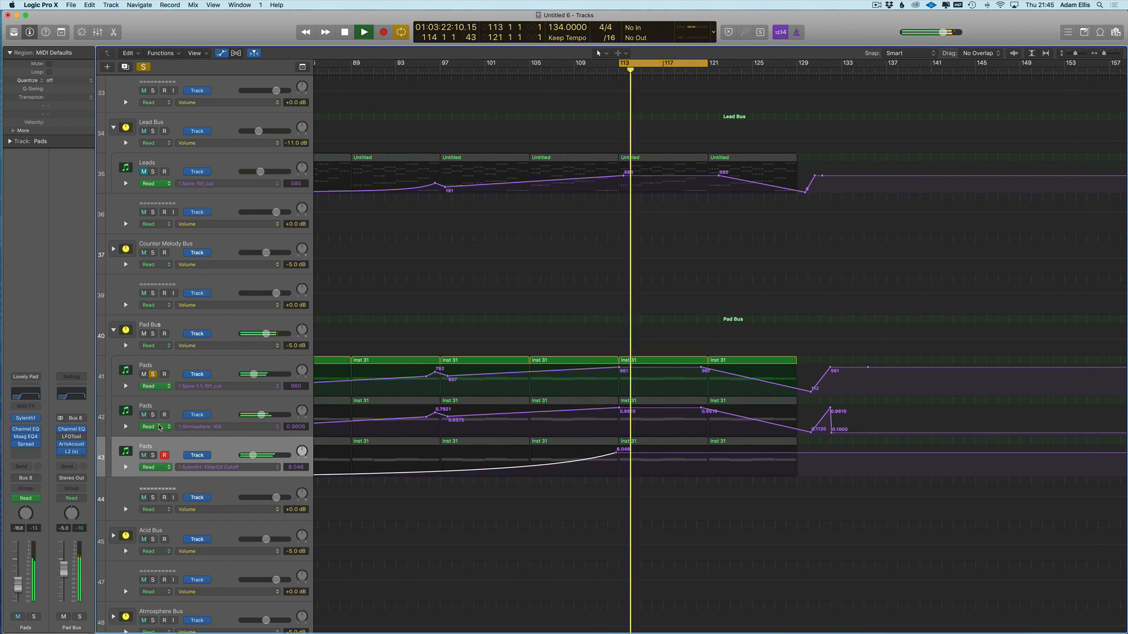
pyautogui.click(153, 415)
pyautogui.click(154, 455)
pyautogui.click(156, 447)
pyautogui.moveTo(253, 455); pyautogui.dragTo(250, 456)
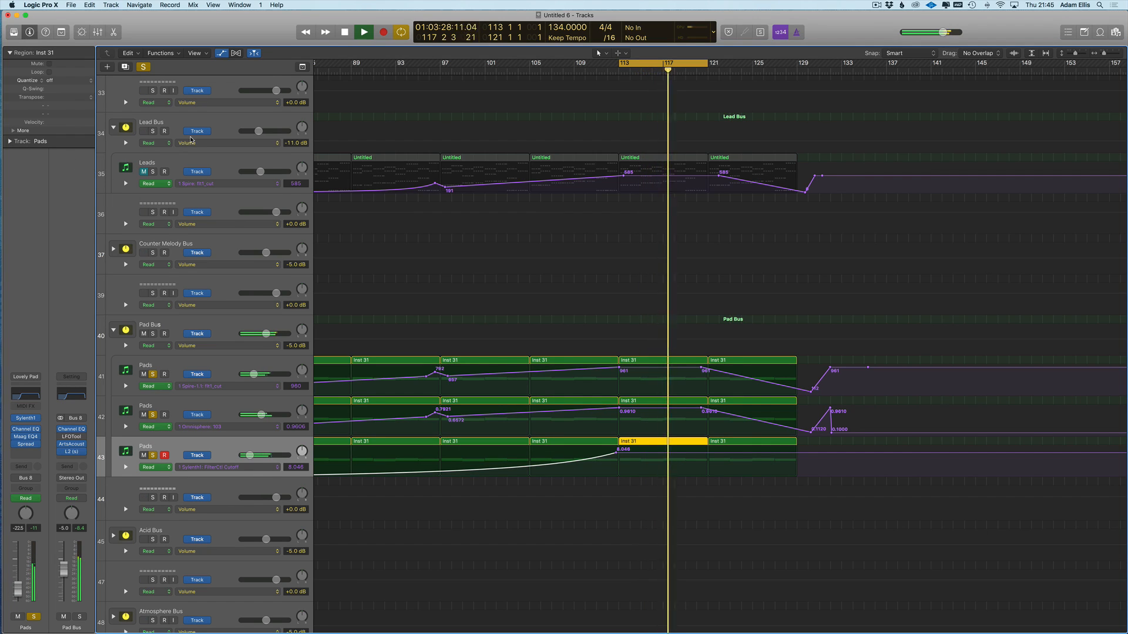
pyautogui.scroll(5, 189, 139)
pyautogui.scroll(-2, 226, 484)
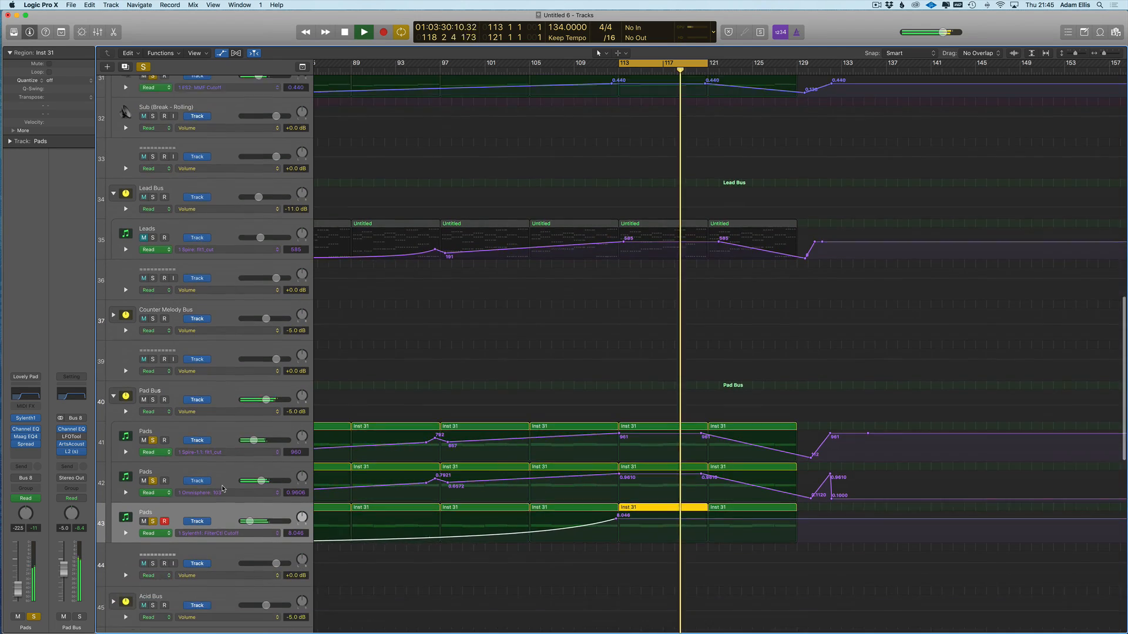
pyautogui.scroll(-1, 227, 485)
pyautogui.moveTo(19, 589); pyautogui.dragTo(19, 590)
# - Set the Pads Channel EQ high cut to 15000 Hz and hide the automation lanes
pyautogui.click(36, 401)
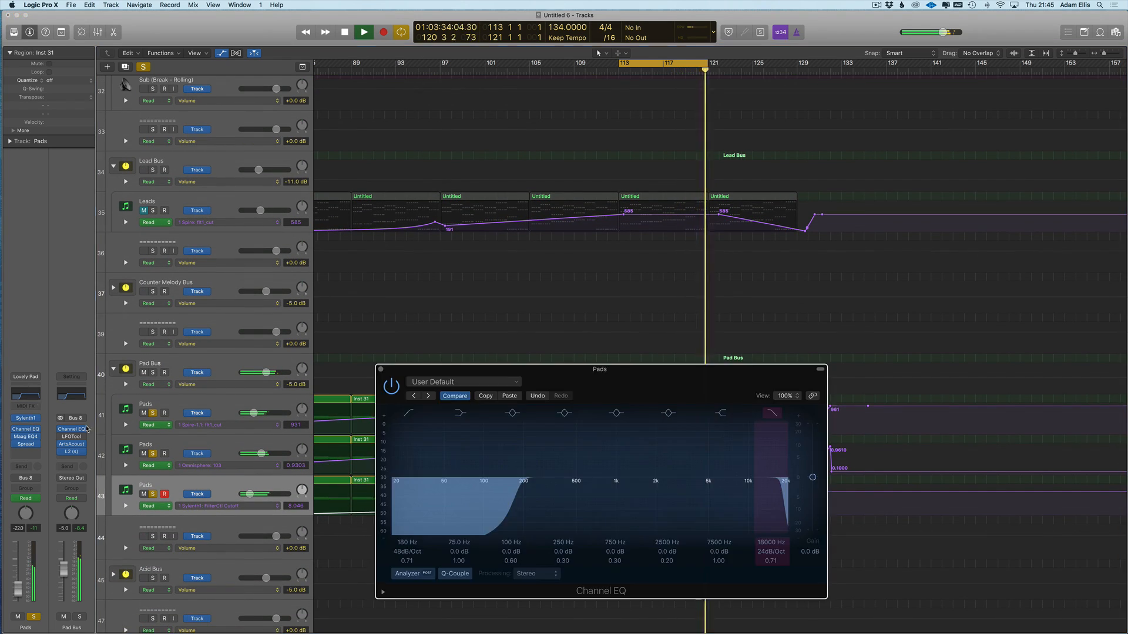
pyautogui.moveTo(750, 516); pyautogui.dragTo(771, 515)
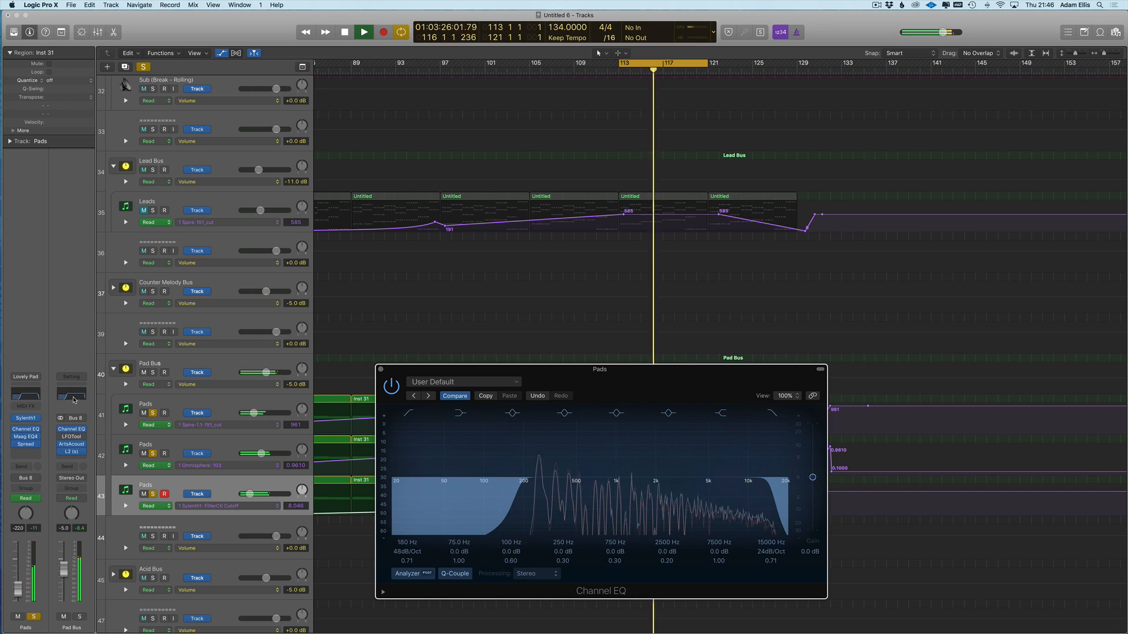
pyautogui.press('super+w')
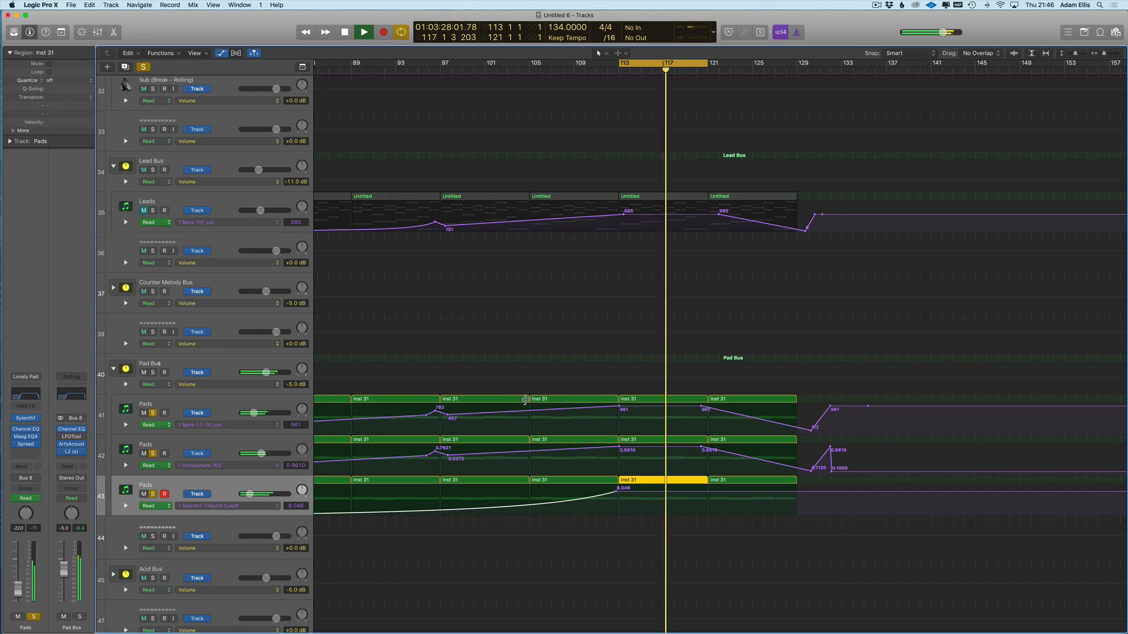
pyautogui.press('a')
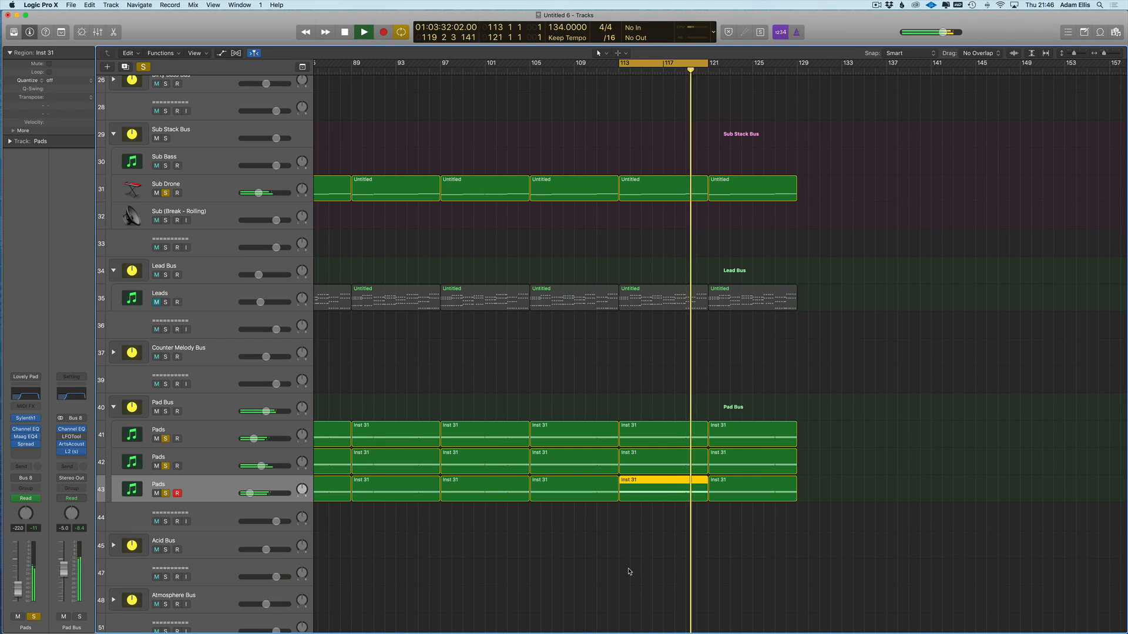
# - Stop playback, clear all solos, solo Lead Bus, and leave only the Pads Channel EQ open
pyautogui.press('space')
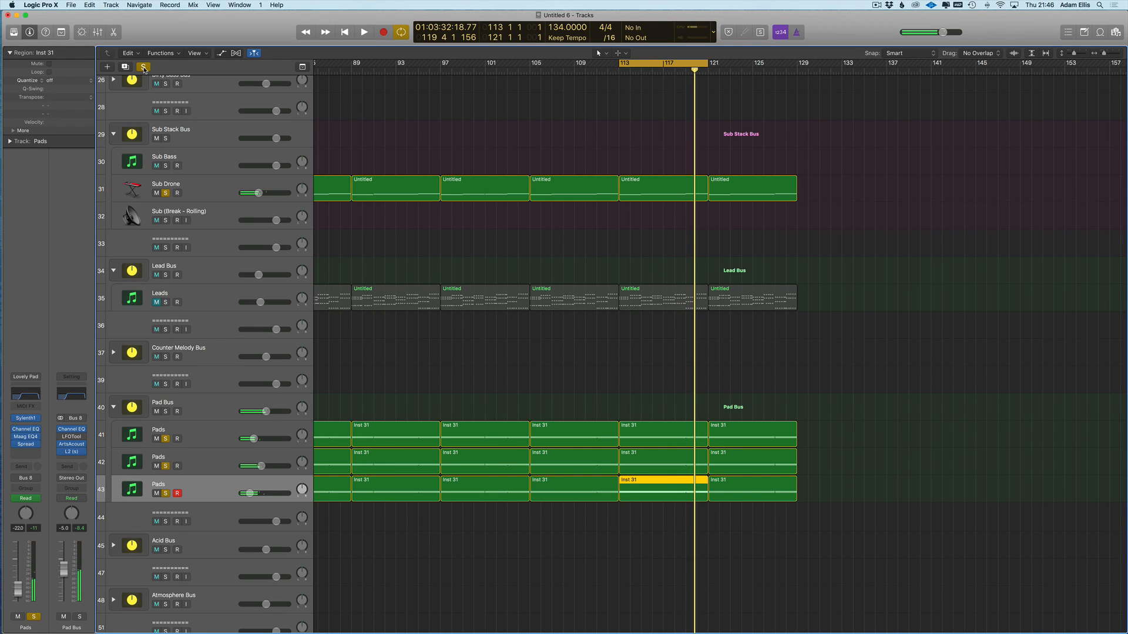
pyautogui.click(143, 67)
pyautogui.click(166, 275)
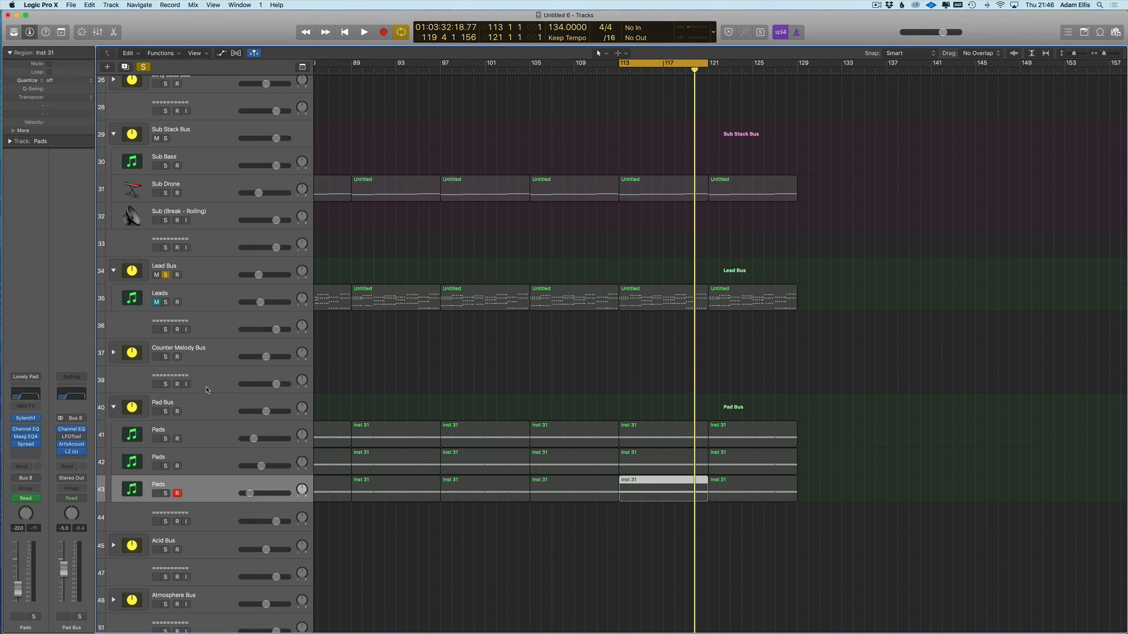
pyautogui.click(70, 395)
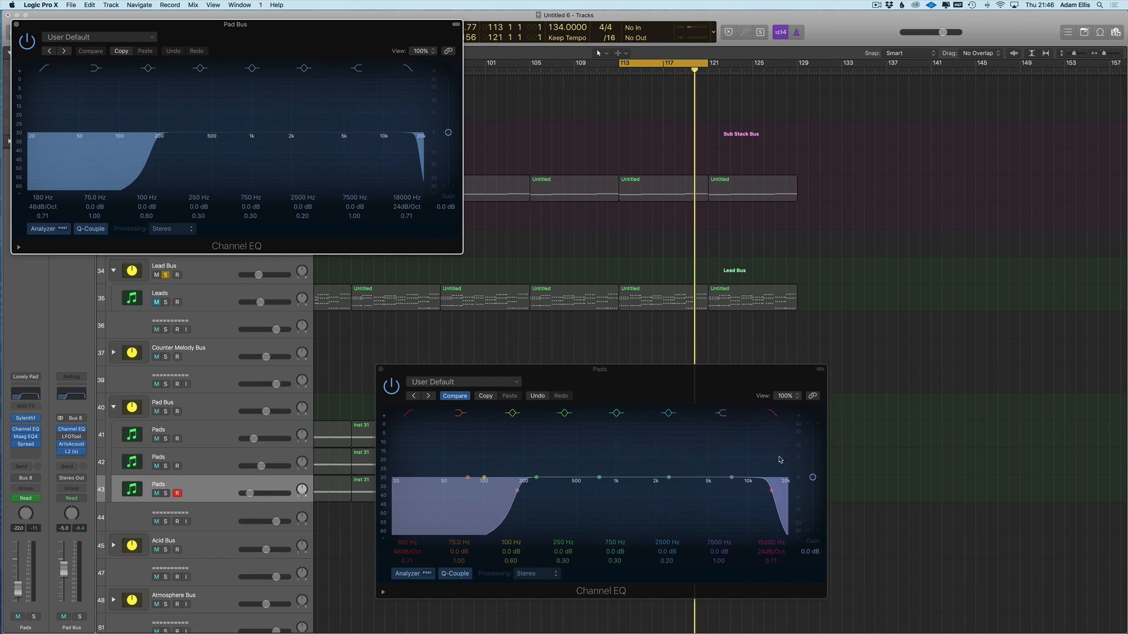
pyautogui.moveTo(226, 34); pyautogui.dragTo(252, 36)
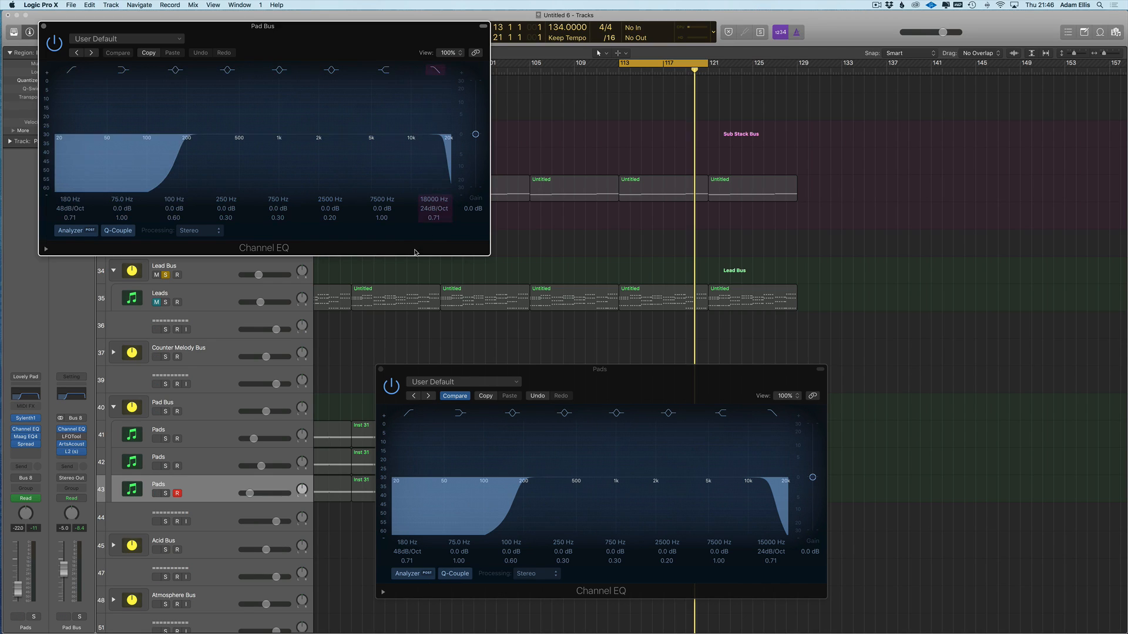
pyautogui.moveTo(453, 374); pyautogui.dragTo(470, 340)
pyautogui.click(40, 26)
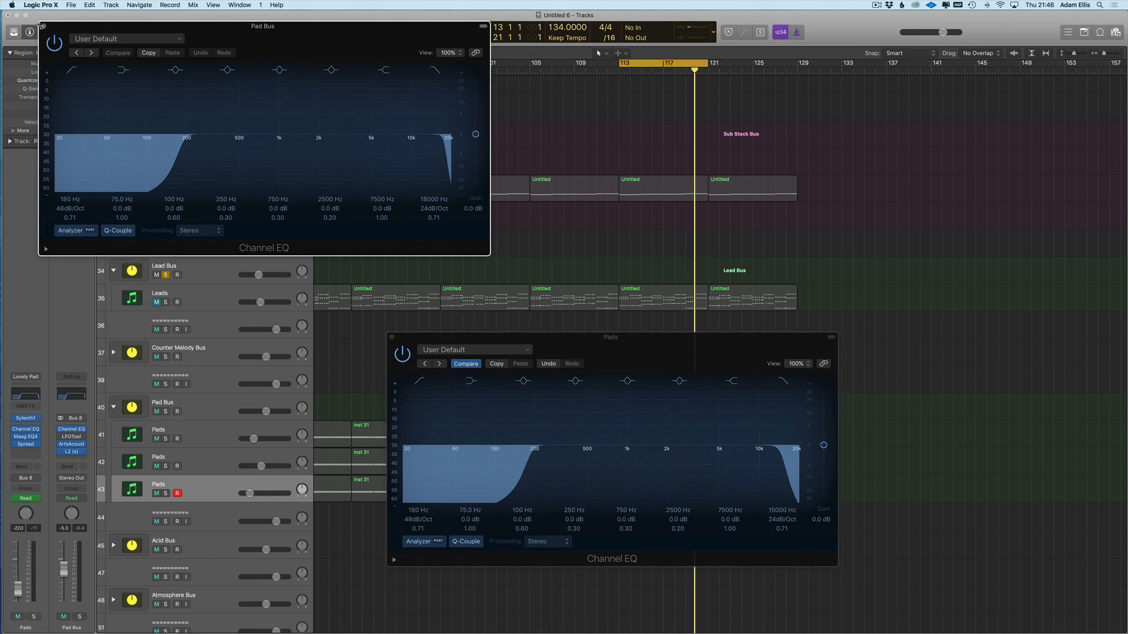
pyautogui.moveTo(542, 347); pyautogui.dragTo(502, 276)
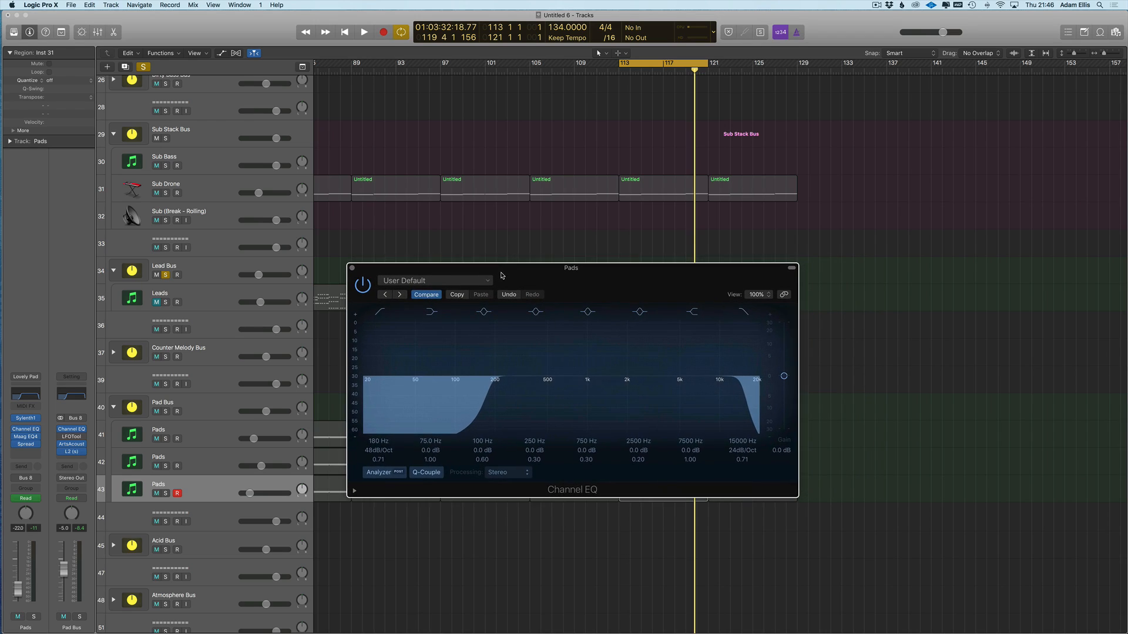
# - Toggle Compare on the Pads Channel EQ, flatten the 20 Hz boost, and cut highs at 255 Hz
pyautogui.moveTo(797, 499); pyautogui.dragTo(802, 500)
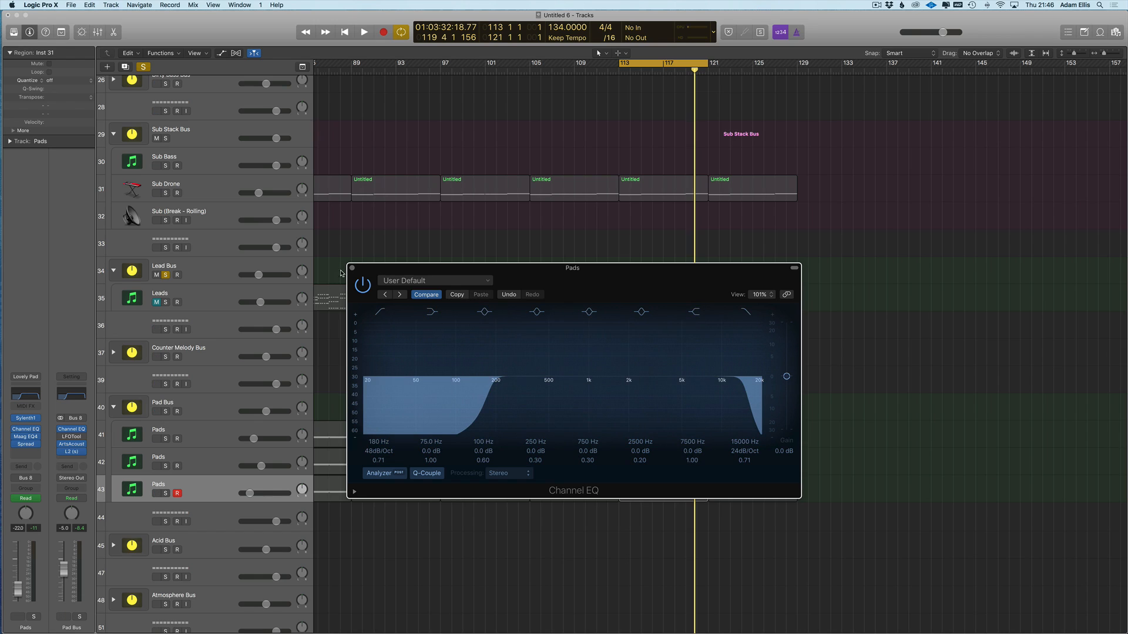
pyautogui.moveTo(398, 272); pyautogui.dragTo(468, 168)
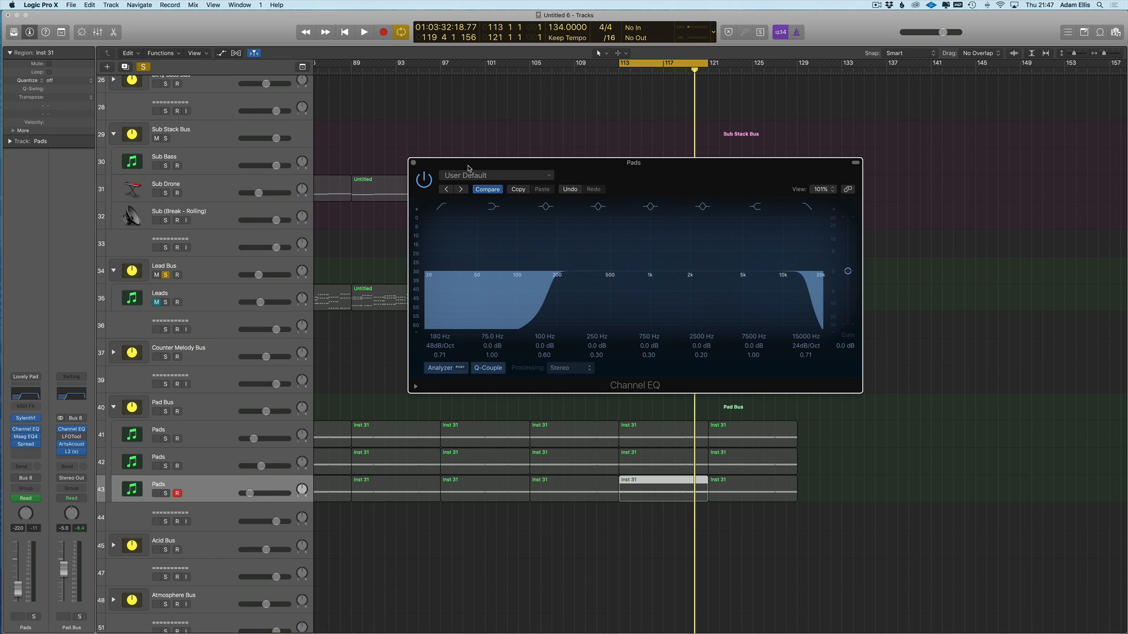
pyautogui.click(487, 189)
pyautogui.click(487, 190)
pyautogui.moveTo(441, 249); pyautogui.dragTo(441, 267)
pyautogui.moveTo(806, 285); pyautogui.dragTo(571, 284)
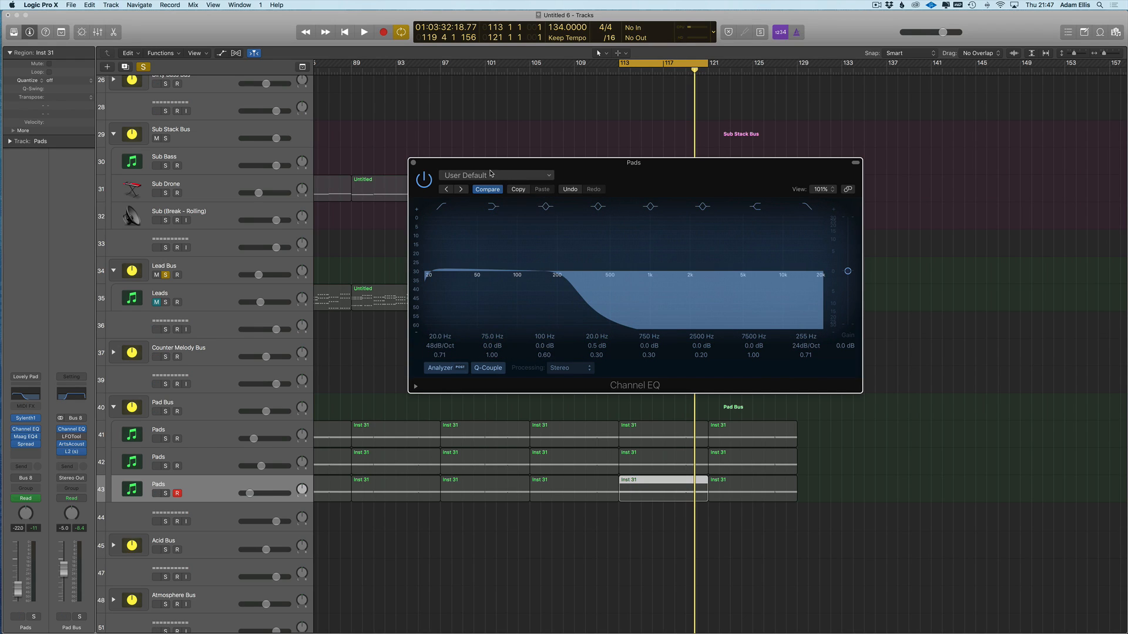
# - Reposition the EQ window, toggle Compare again, and reopen the EQ preset list
pyautogui.moveTo(490, 168); pyautogui.dragTo(459, 153)
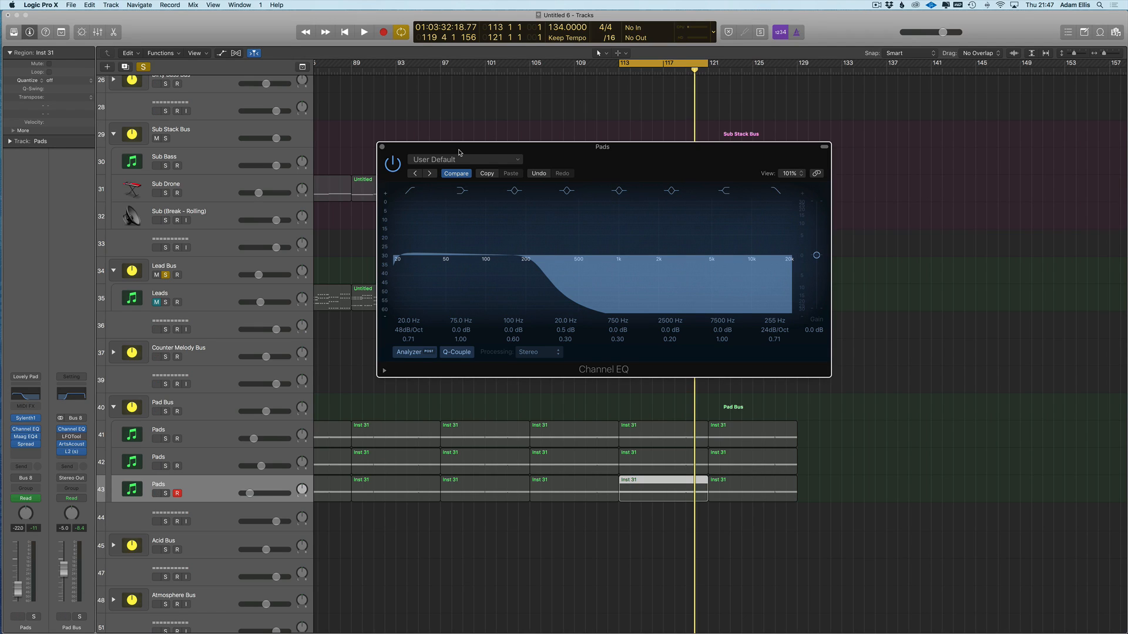
pyautogui.moveTo(459, 152); pyautogui.dragTo(379, 178)
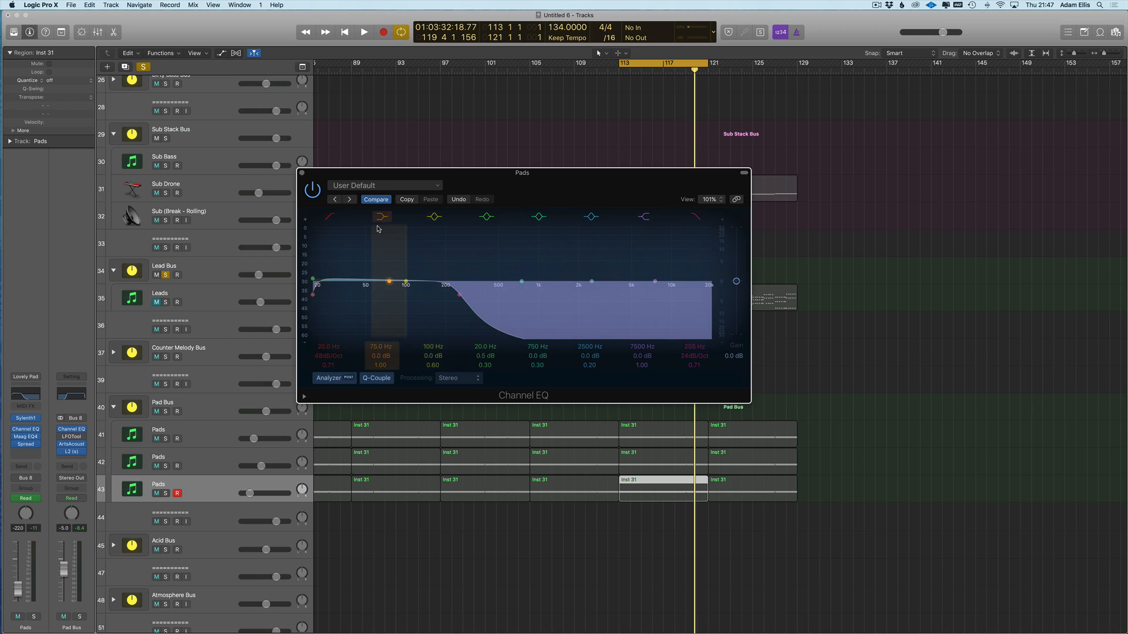
pyautogui.click(373, 185)
pyautogui.click(387, 186)
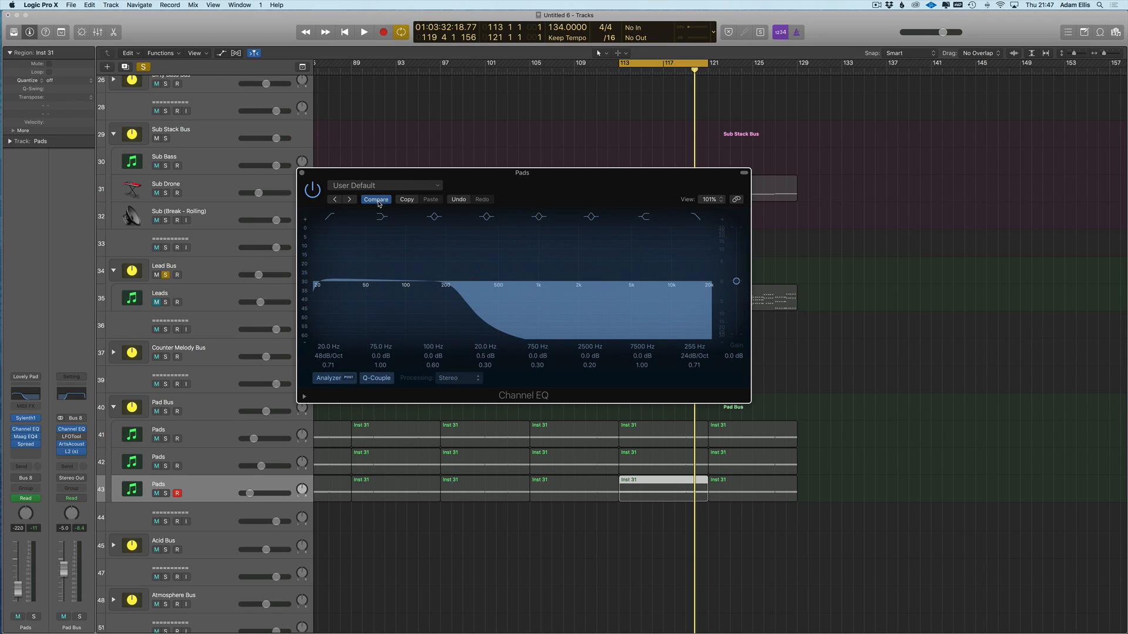
pyautogui.click(378, 200)
pyautogui.click(366, 186)
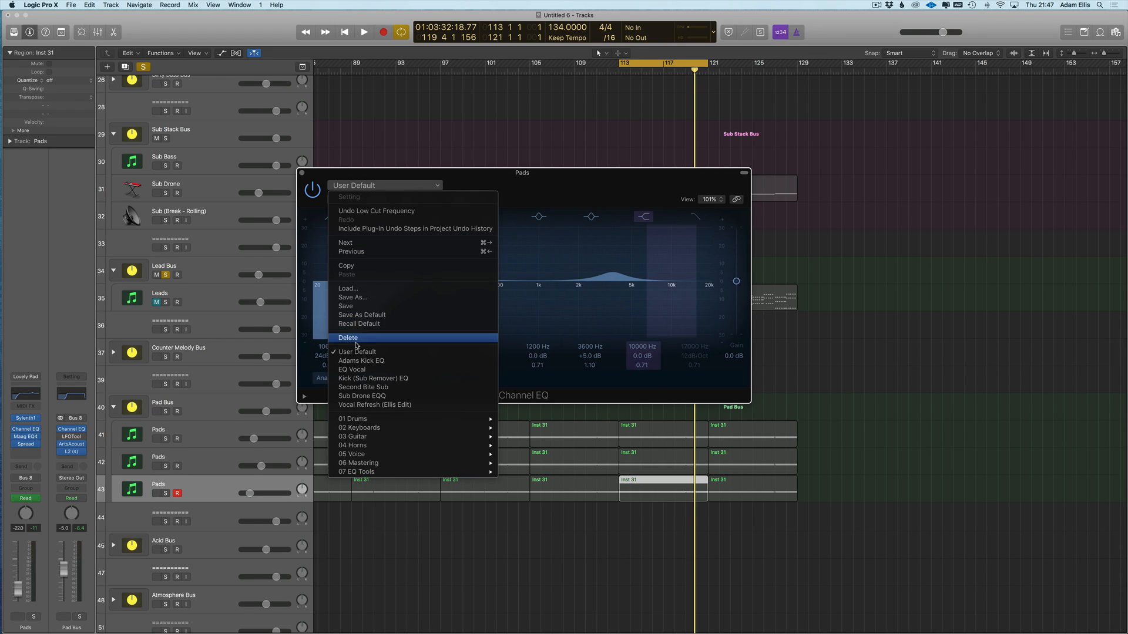
# - Load User Default, then try a 7600 Hz 48 dB/Oct high cut and low cuts of 1380 and 970 Hz
pyautogui.click(376, 352)
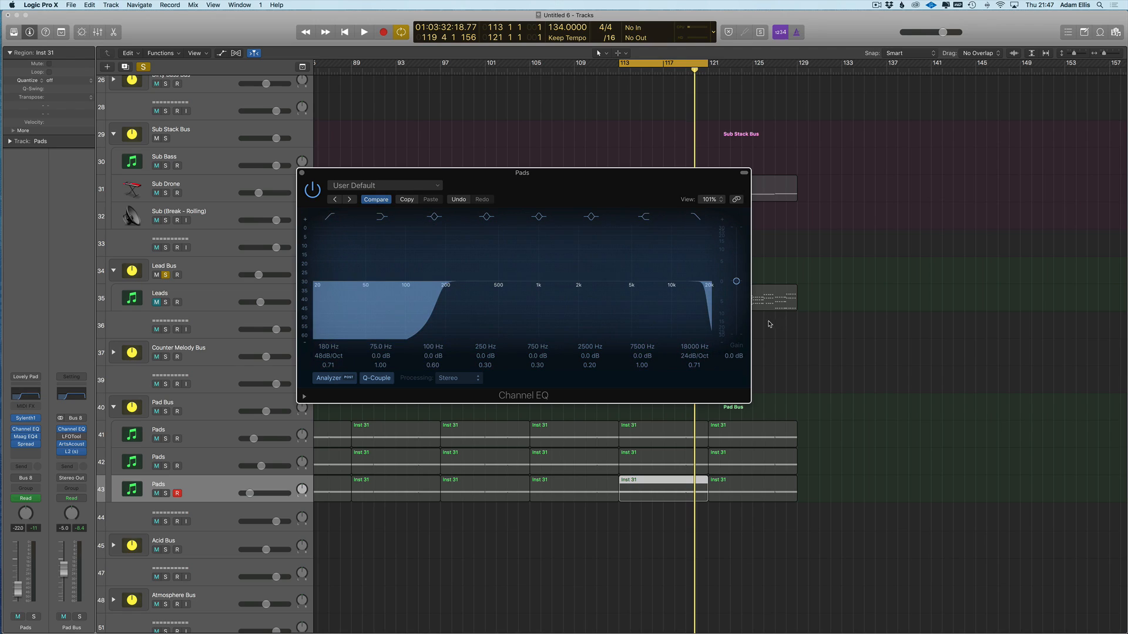
pyautogui.moveTo(705, 320); pyautogui.dragTo(607, 318)
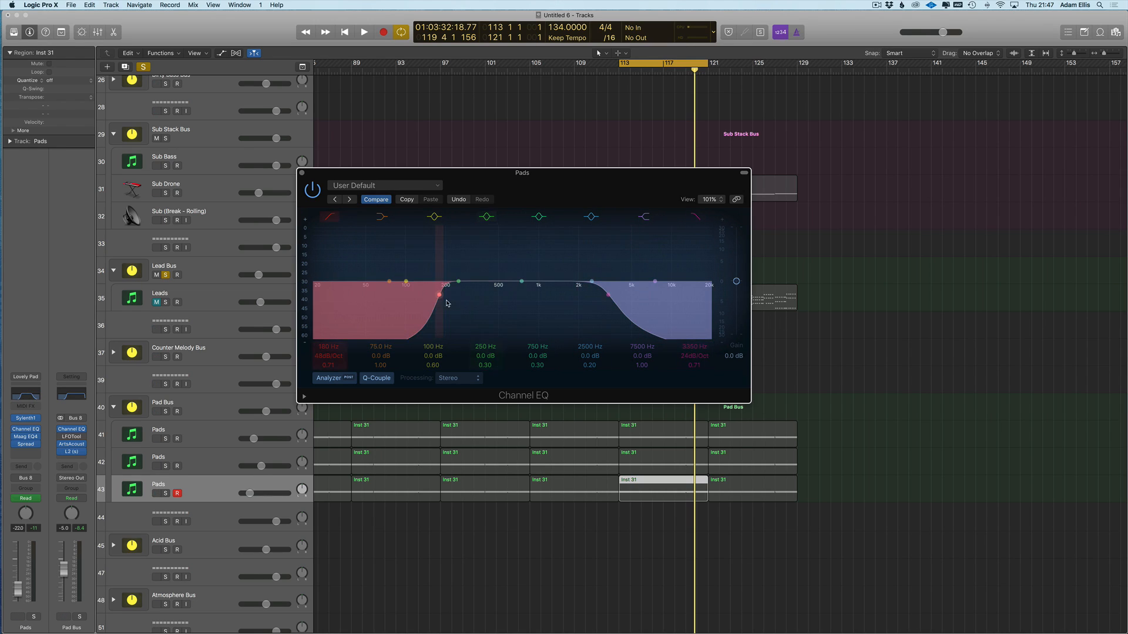
pyautogui.moveTo(694, 357); pyautogui.dragTo(694, 348)
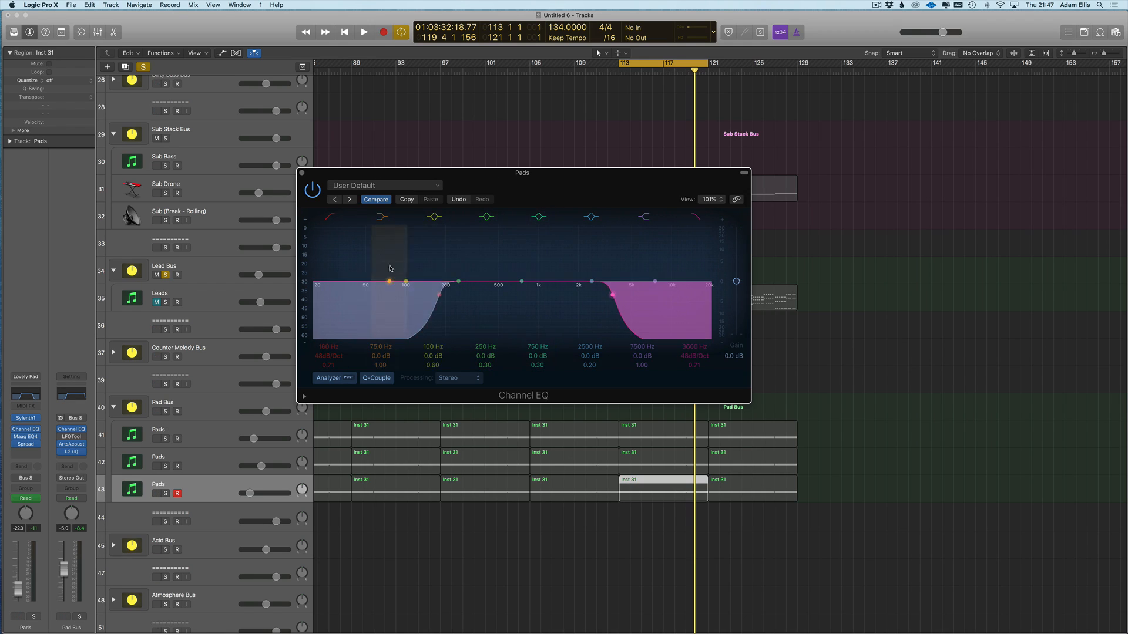
pyautogui.moveTo(436, 309); pyautogui.dragTo(579, 313)
pyautogui.moveTo(609, 313); pyautogui.dragTo(722, 311)
pyautogui.moveTo(573, 304); pyautogui.dragTo(544, 312)
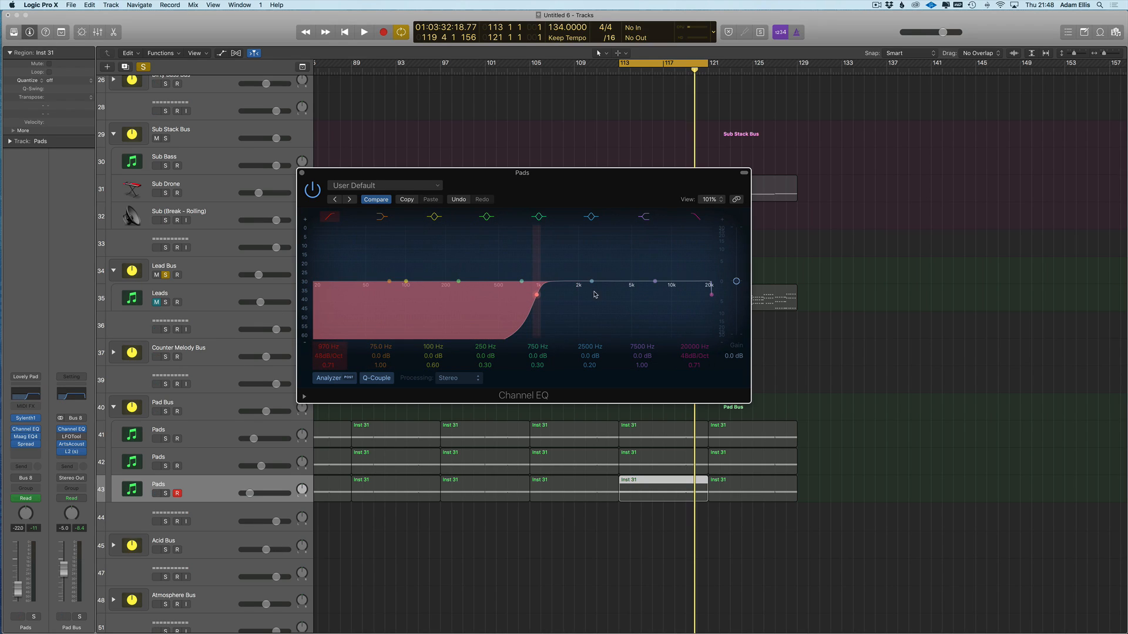
# - Move the EQ window off the regions and sweep the low cut down through 182 and 50 to 20 Hz
pyautogui.moveTo(463, 178); pyautogui.dragTo(615, 262)
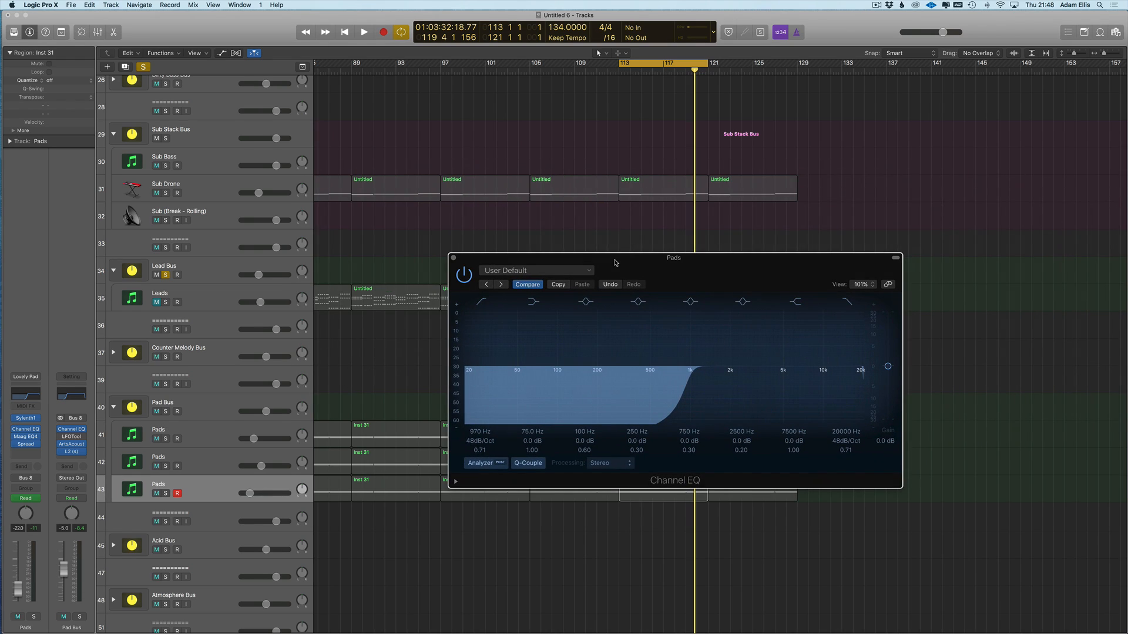
pyautogui.moveTo(479, 267); pyautogui.dragTo(436, 287)
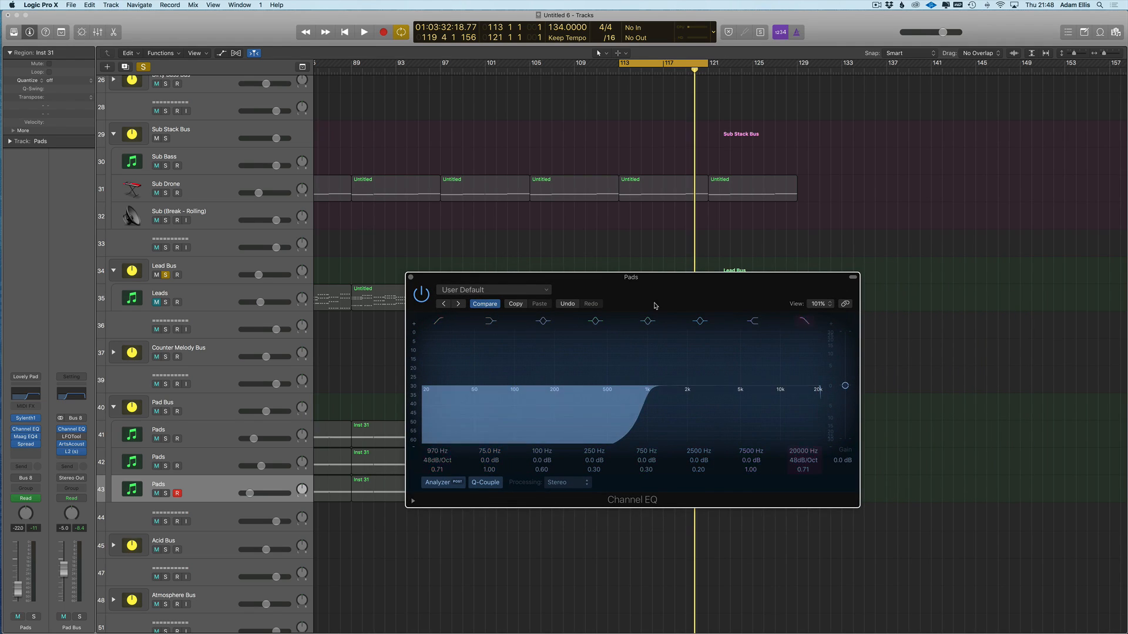
pyautogui.moveTo(504, 280); pyautogui.dragTo(595, 252)
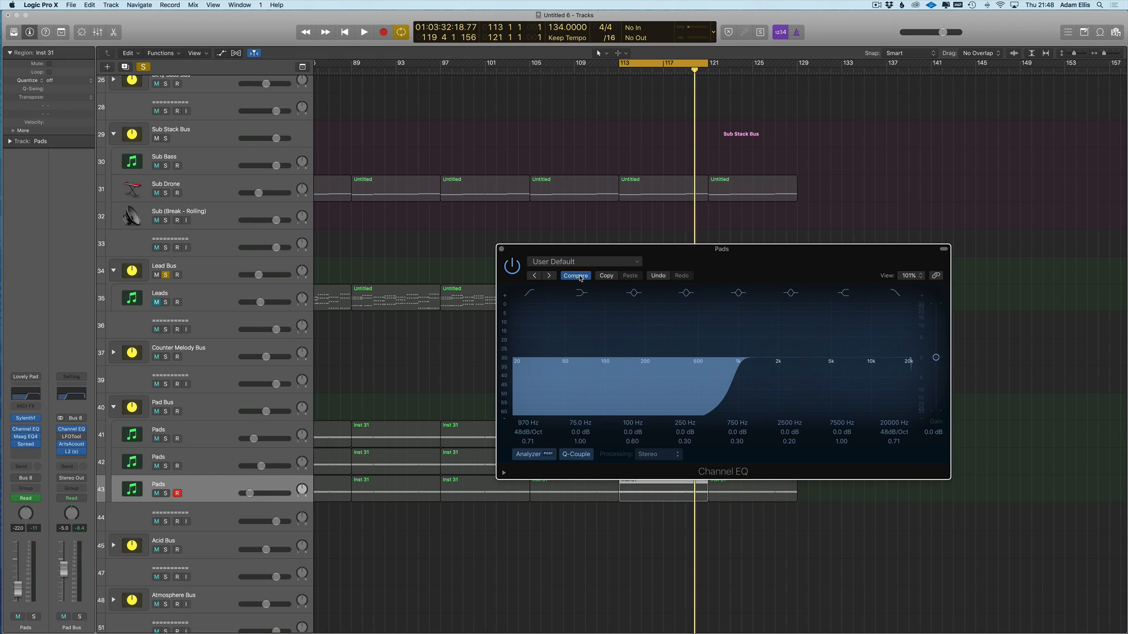
pyautogui.moveTo(737, 400); pyautogui.dragTo(642, 393)
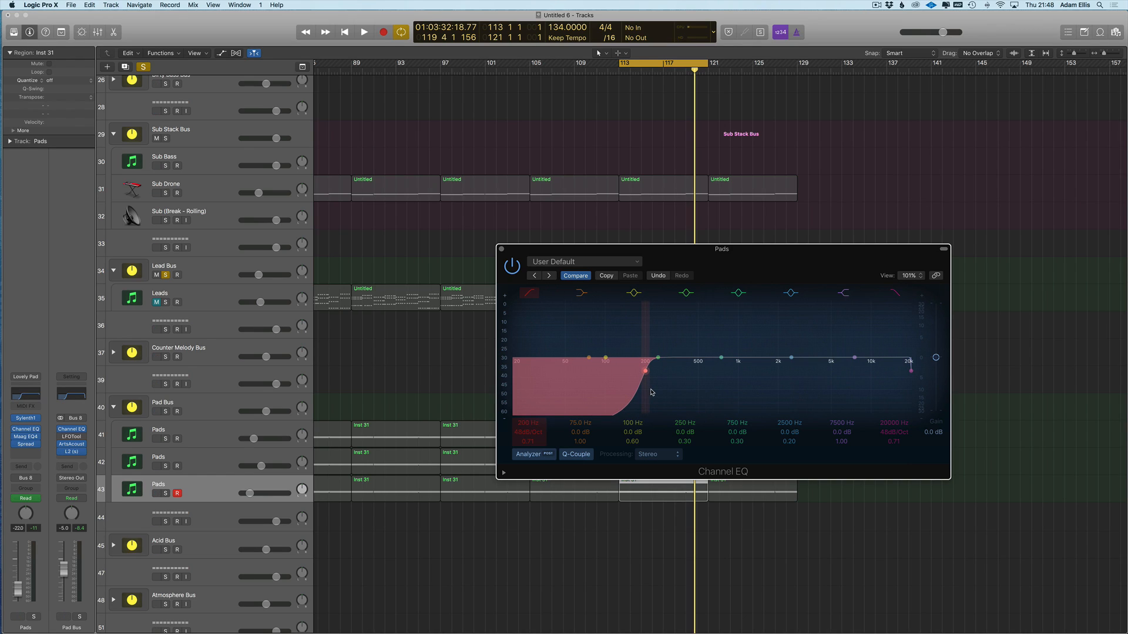
pyautogui.moveTo(649, 385)
pyautogui.mouseDown()
pyautogui.moveTo(568, 384)
pyautogui.moveTo(651, 377)
pyautogui.mouseUp()
pyautogui.moveTo(668, 390); pyautogui.dragTo(523, 364)
# - Compare with the saved curve, then Recall Default to restore the 180 Hz and 18000 Hz cuts
pyautogui.moveTo(535, 250); pyautogui.dragTo(416, 224)
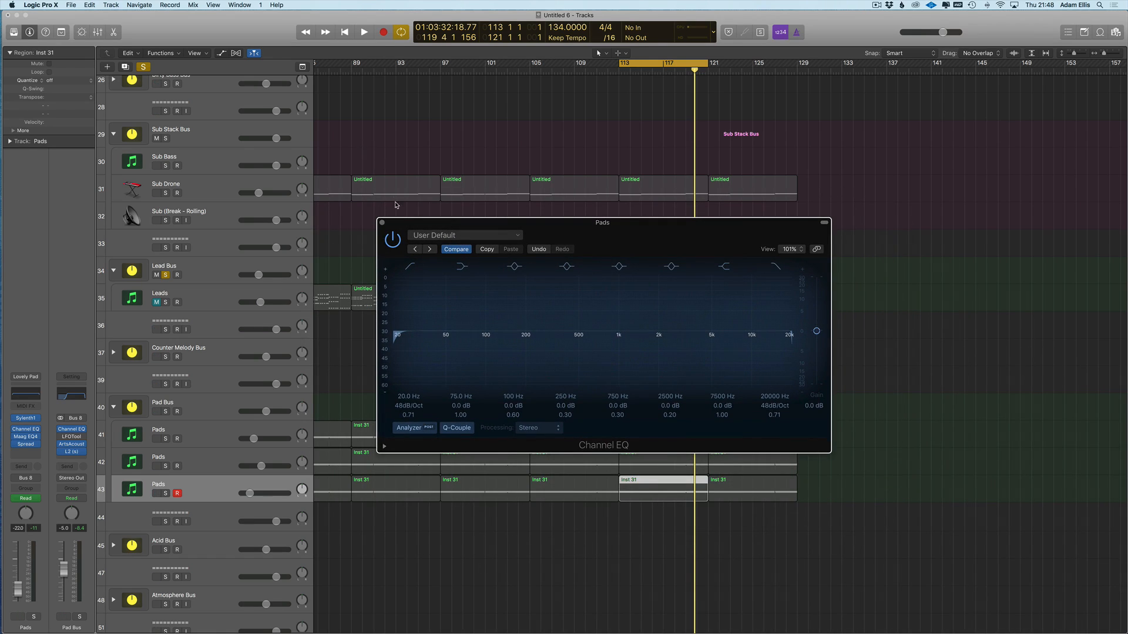
pyautogui.click(456, 249)
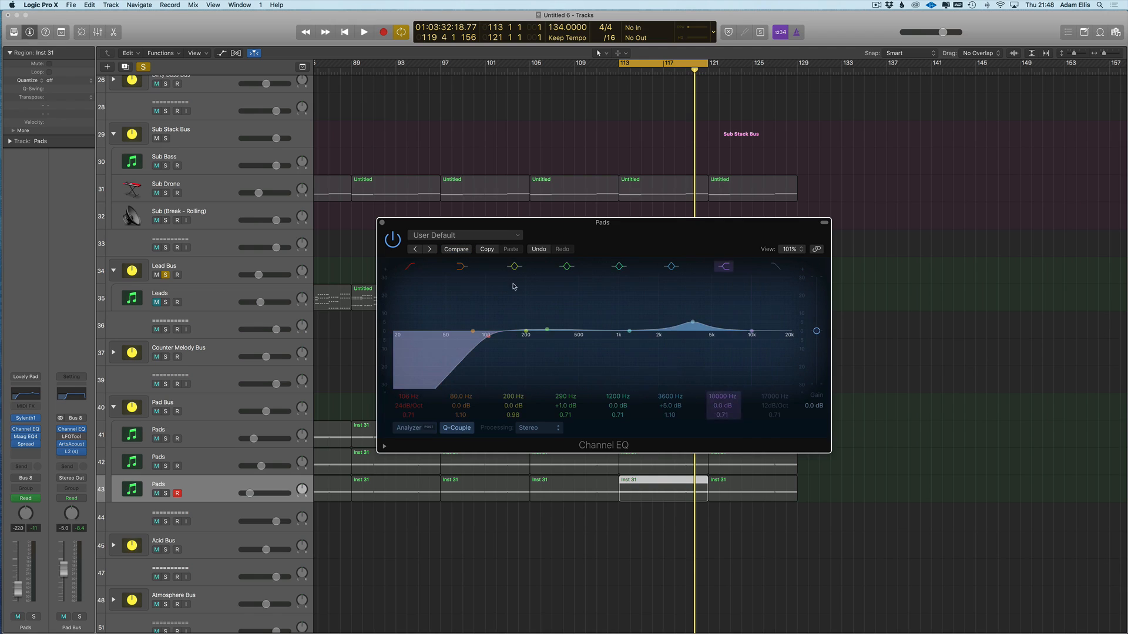
pyautogui.click(464, 235)
pyautogui.click(437, 372)
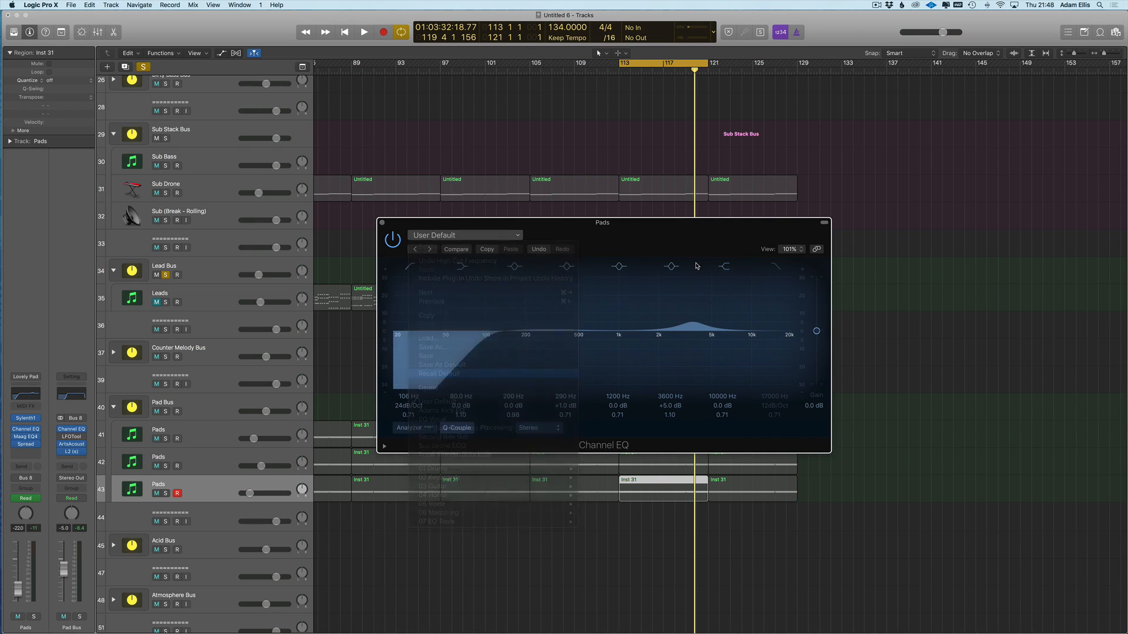
pyautogui.moveTo(462, 227); pyautogui.dragTo(490, 208)
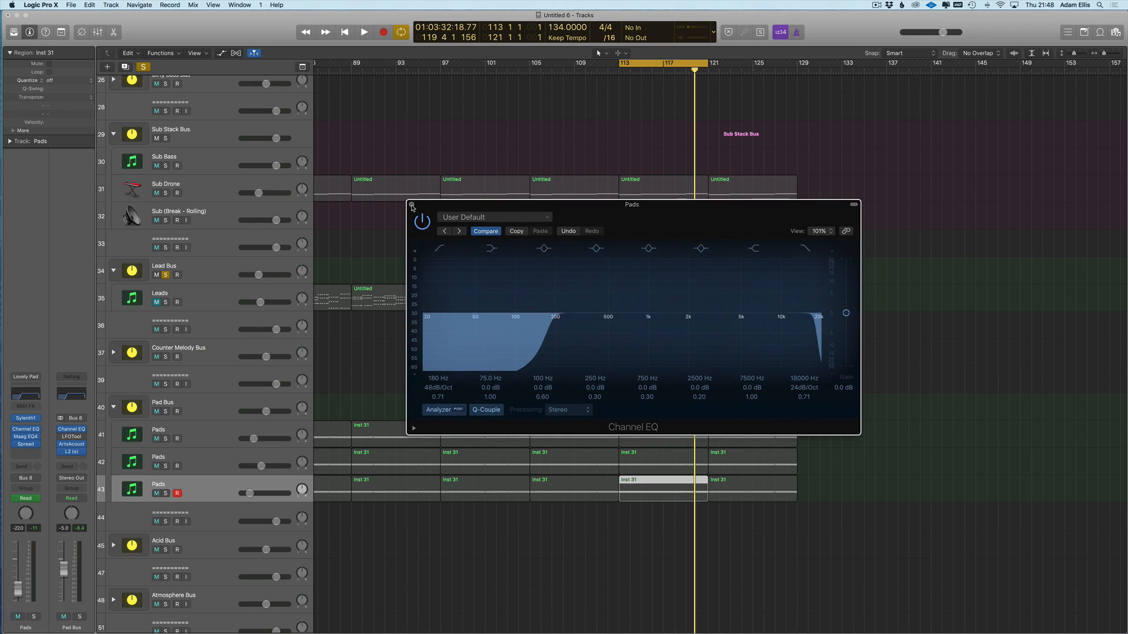
# - Lower the high cut in the Pads Channel EQ, bypass the EQ to compare, and close it
pyautogui.click(412, 205)
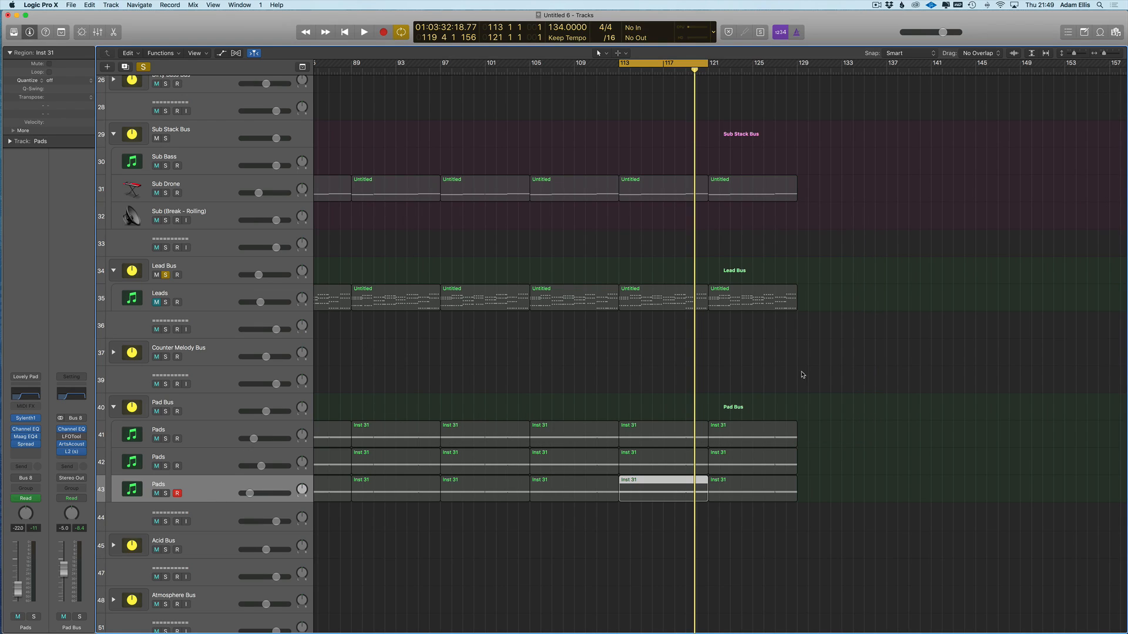
pyautogui.click(26, 399)
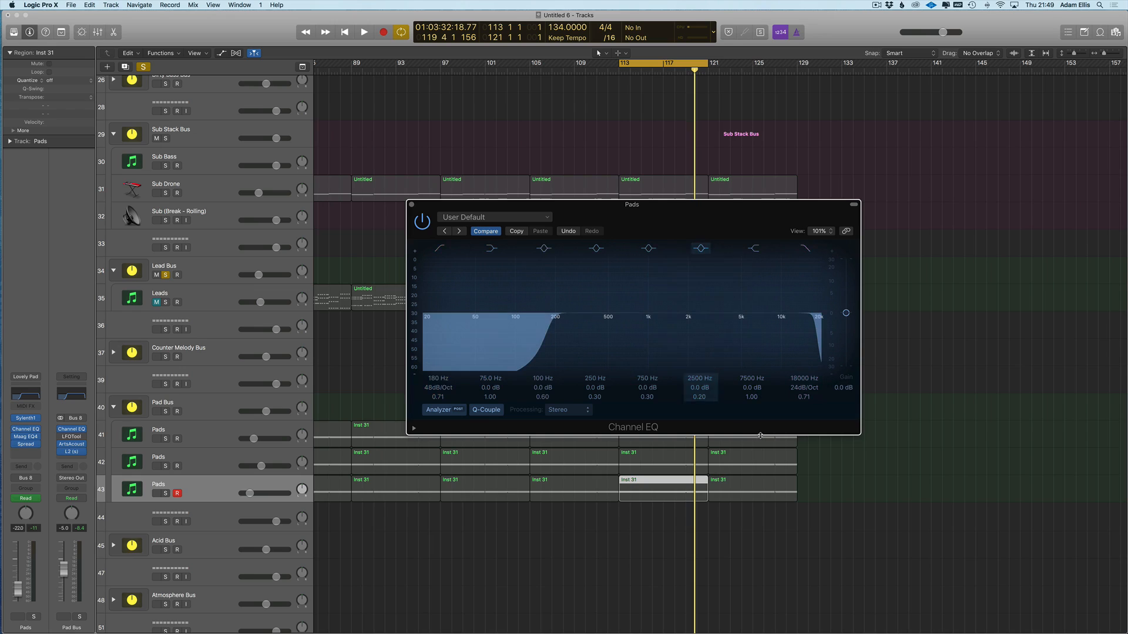
pyautogui.moveTo(812, 354); pyautogui.dragTo(799, 356)
pyautogui.click(422, 222)
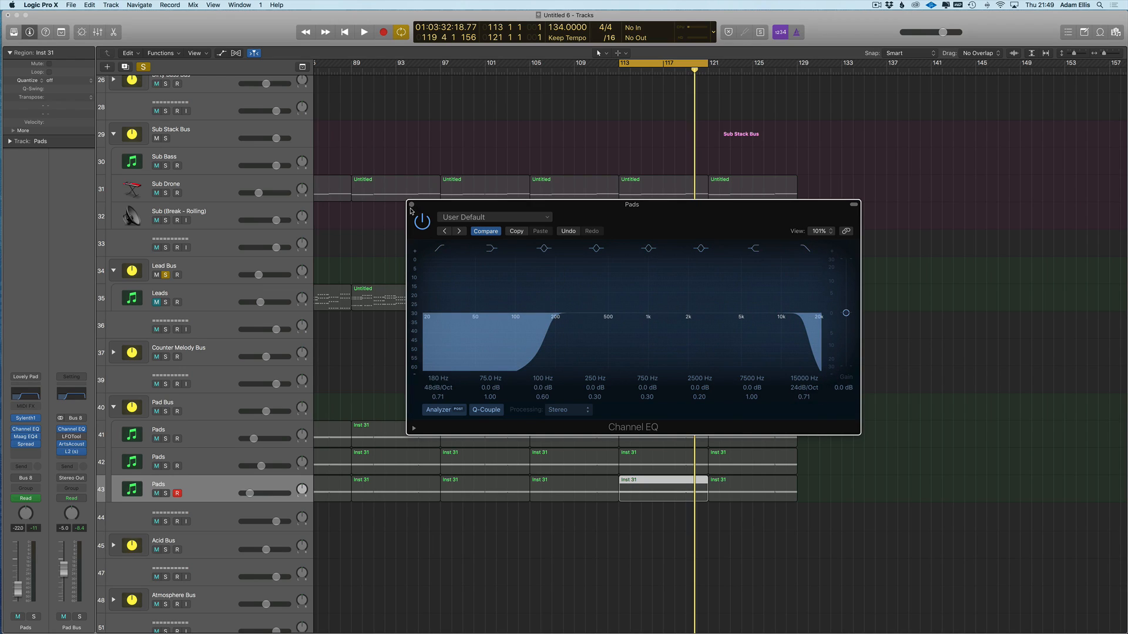
pyautogui.click(411, 205)
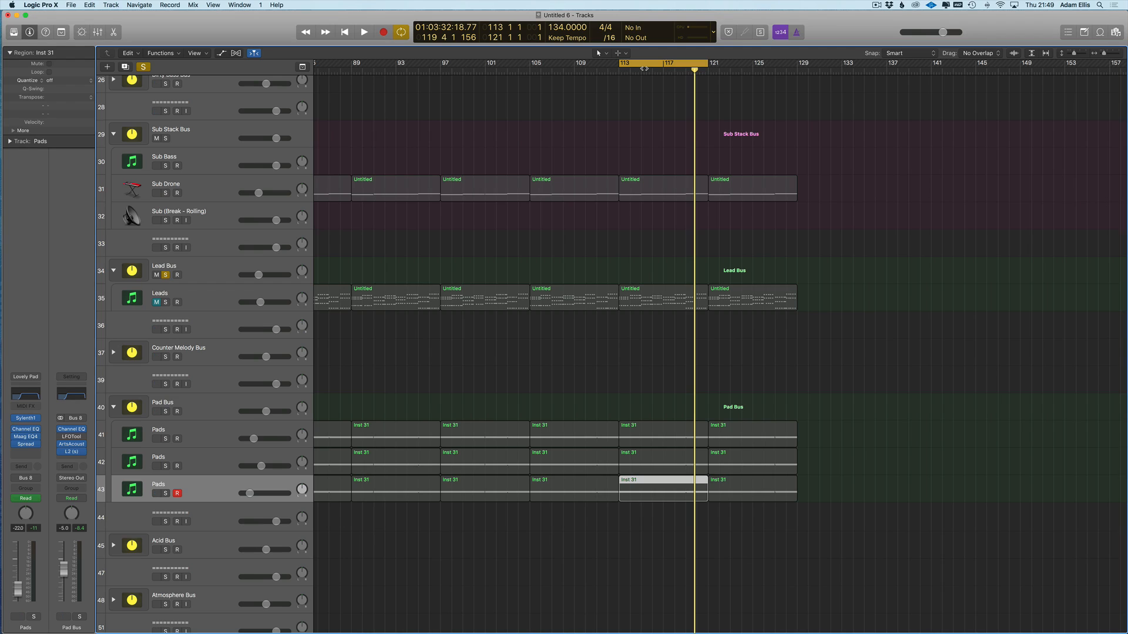
# - Play the arrangement from bar 113 with the Lead Bus solo turned off
pyautogui.press('Return')
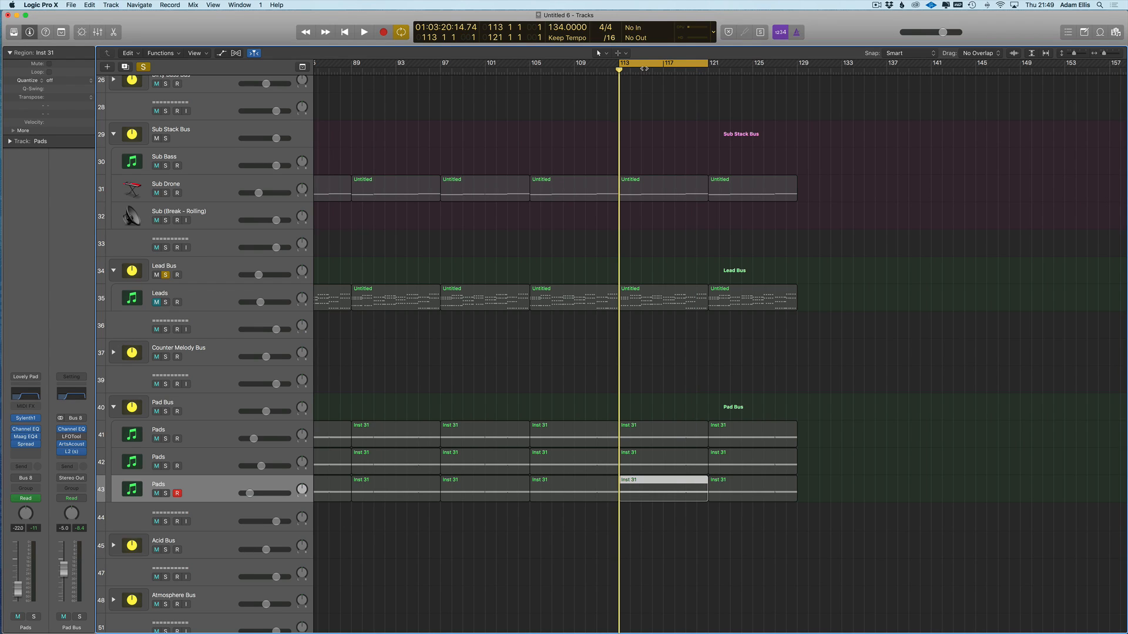
pyautogui.hscroll(2, 660, 206)
pyautogui.press('space')
pyautogui.click(142, 67)
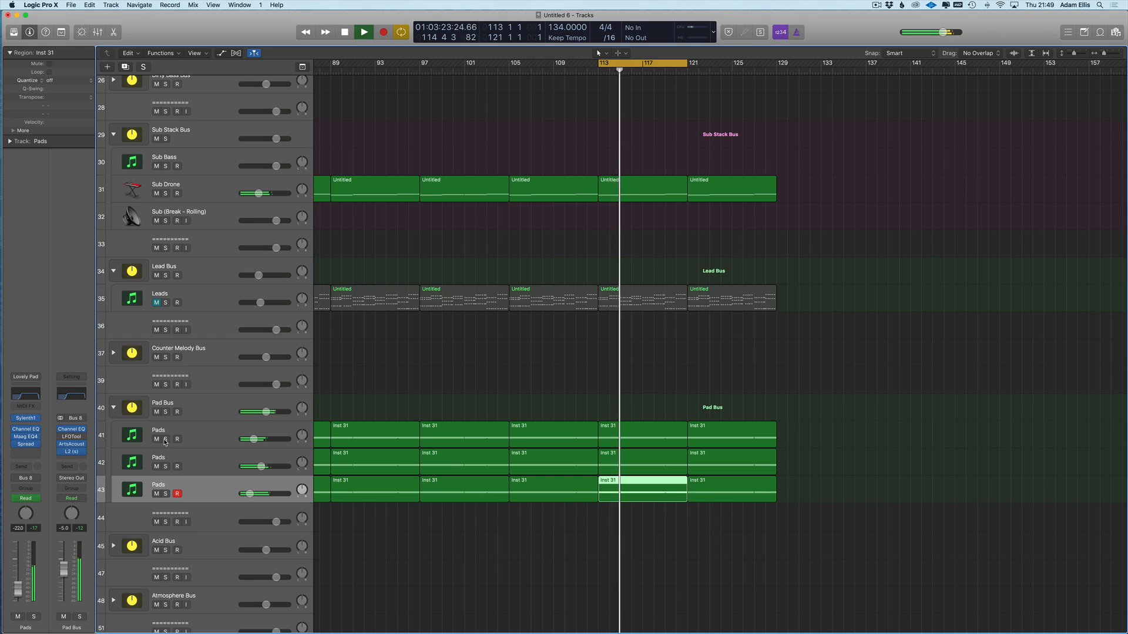
# - Toggle mute on Pads tracks 42 and 41, then solo and select track 41
pyautogui.click(156, 467)
pyautogui.click(157, 467)
pyautogui.click(156, 440)
pyautogui.click(156, 439)
pyautogui.click(165, 439)
pyautogui.click(132, 436)
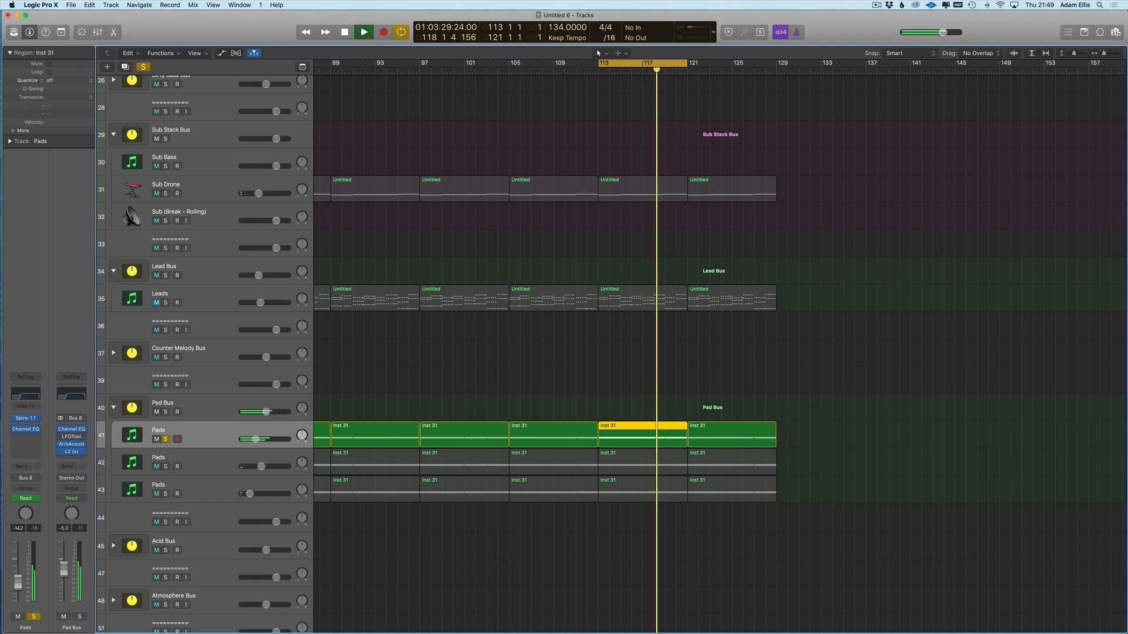
# - Audition the Pads tracks with solo and mute toggles, stop playback, and clear every solo and mute
pyautogui.click(165, 494)
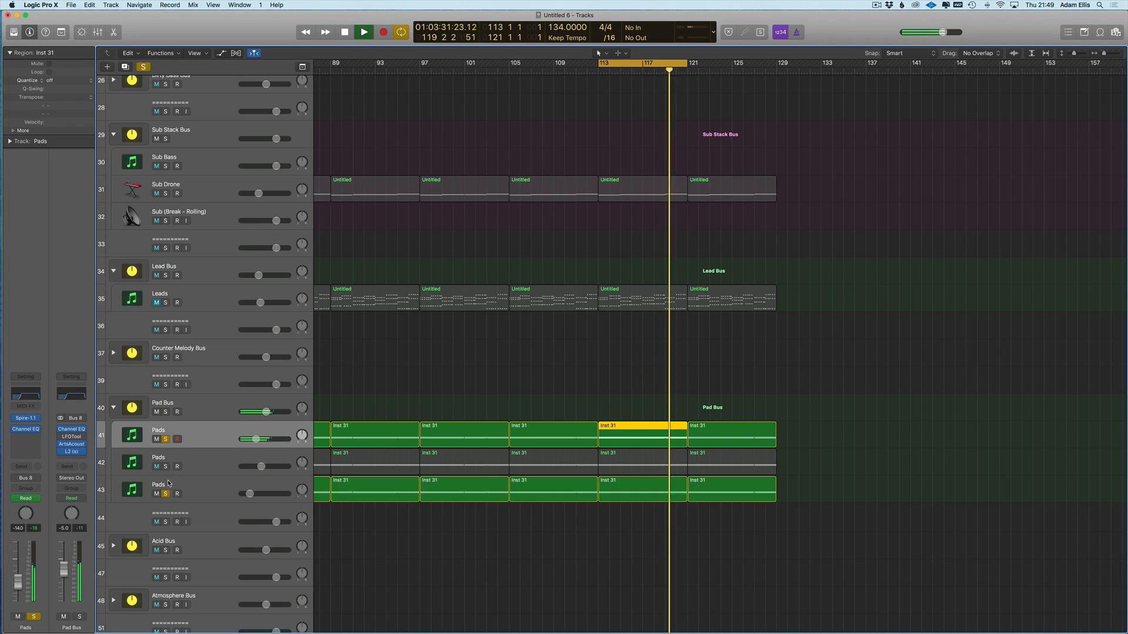
pyautogui.click(165, 466)
pyautogui.click(166, 466)
pyautogui.press('space')
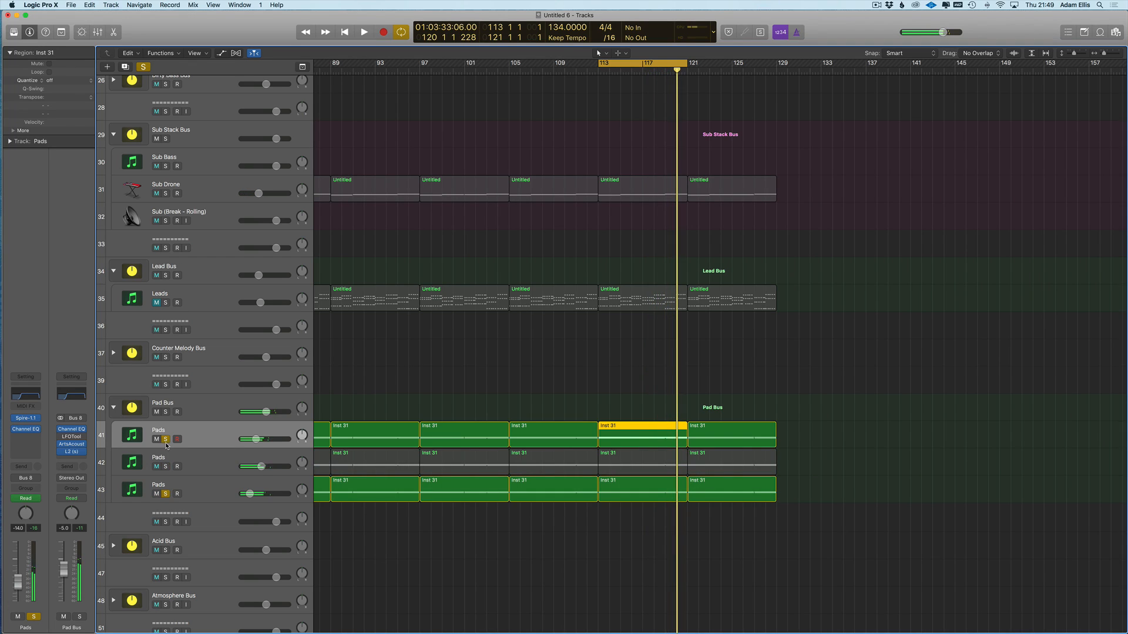
pyautogui.click(165, 494)
pyautogui.click(156, 494)
pyautogui.click(166, 439)
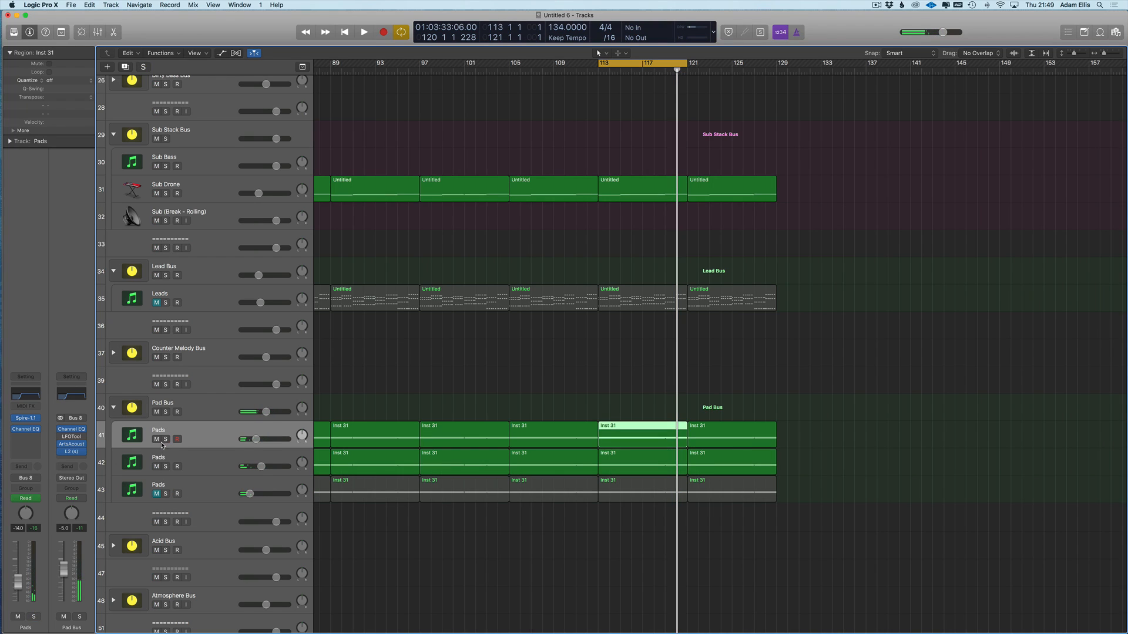
pyautogui.click(156, 494)
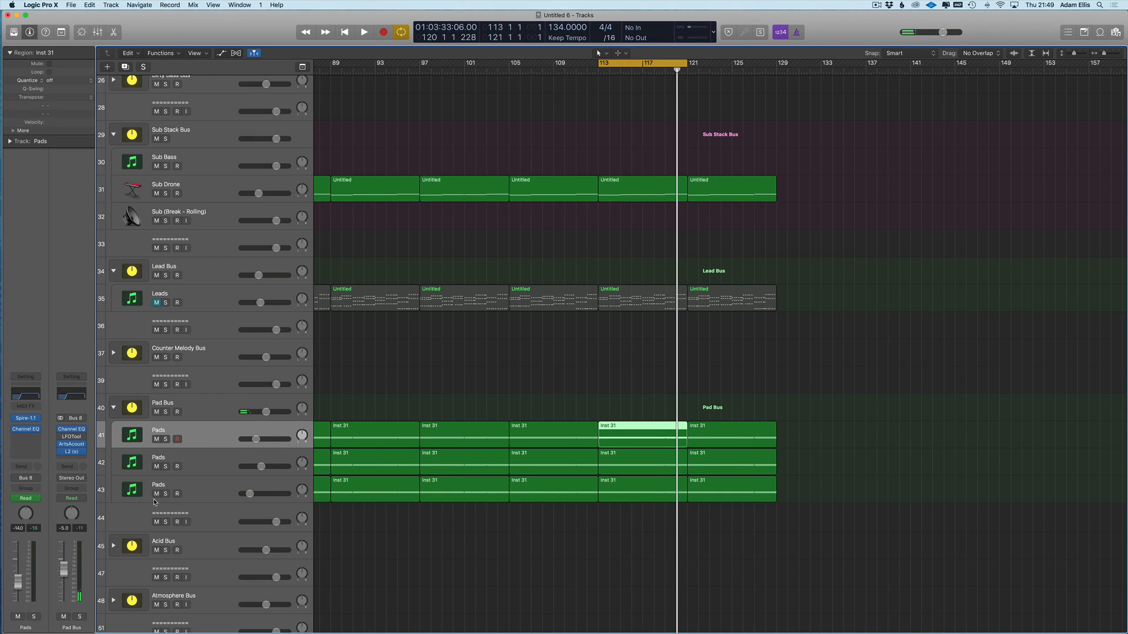
# - Click through the three Pads tracks, ending with the second Pads track (42) selected
pyautogui.click(226, 494)
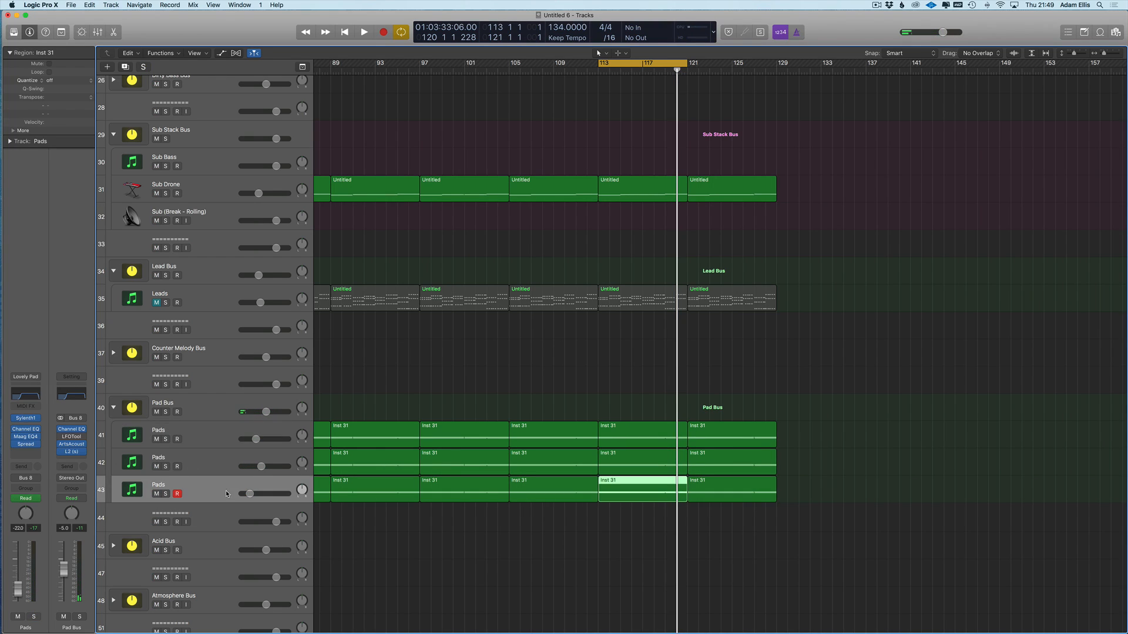
pyautogui.click(204, 438)
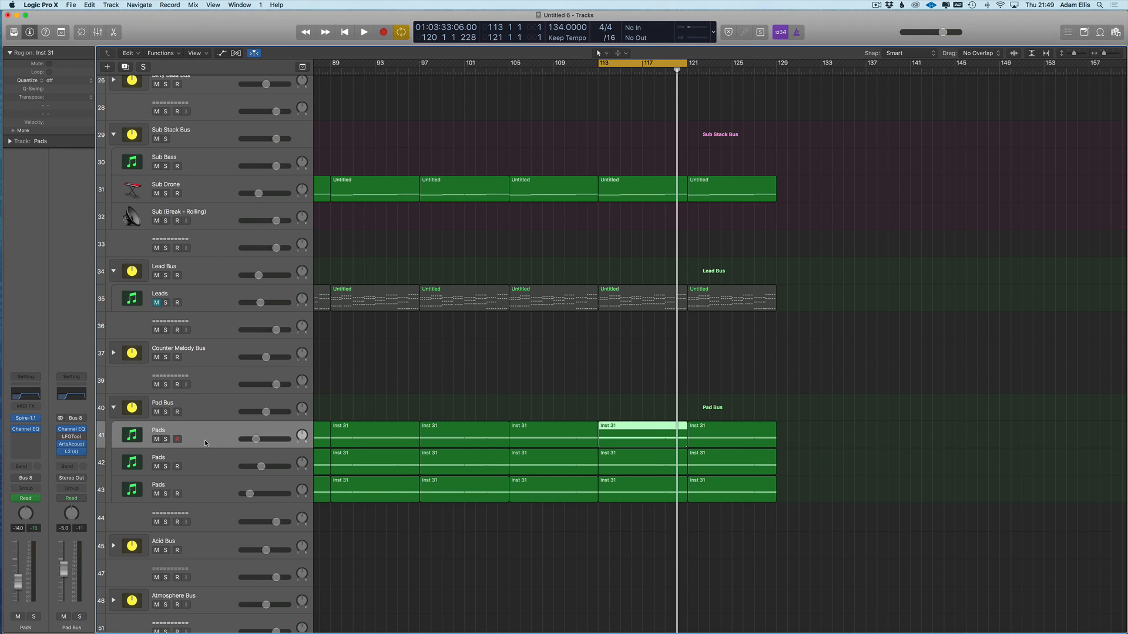
pyautogui.click(206, 455)
pyautogui.click(202, 483)
pyautogui.click(205, 462)
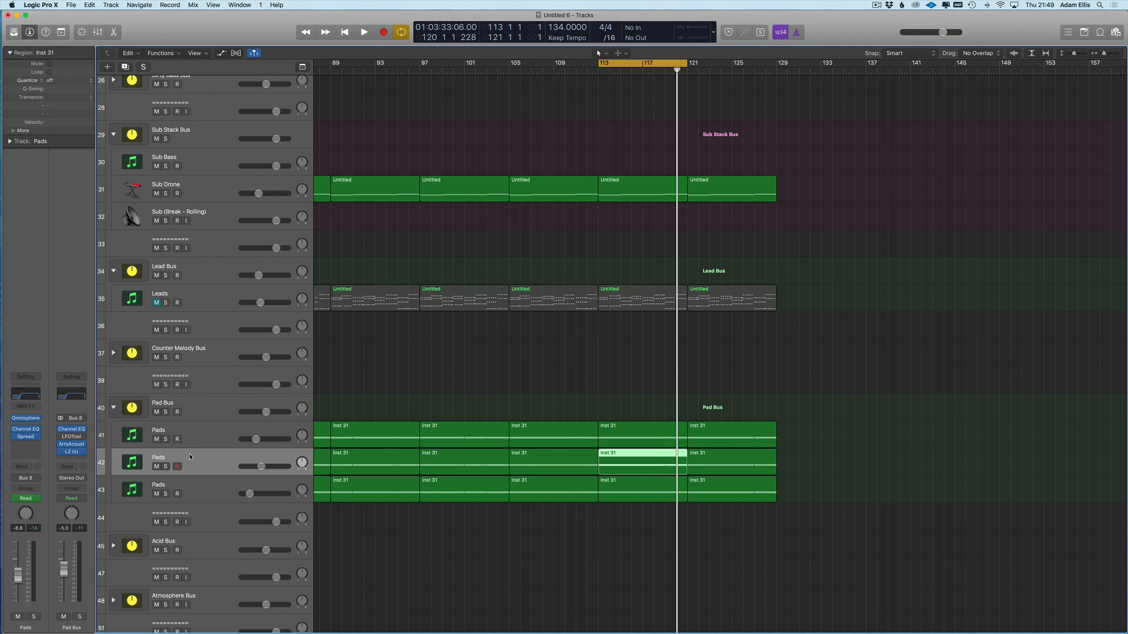
# - Add new Pads track 43 and copy track 42's six Inst 31 regions onto it
pyautogui.press('super+d')
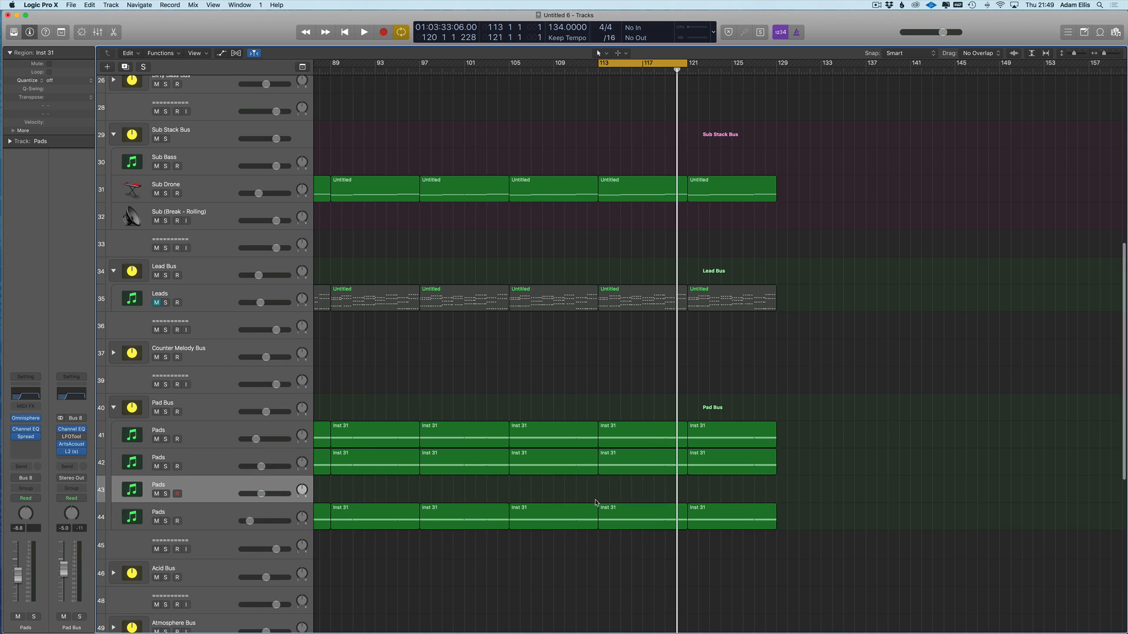
pyautogui.scroll(-5, 708, 486)
pyautogui.moveTo(764, 470); pyautogui.dragTo(521, 495)
pyautogui.click(513, 472)
# - Solo the second Pads track (42)
pyautogui.scroll(5, 521, 494)
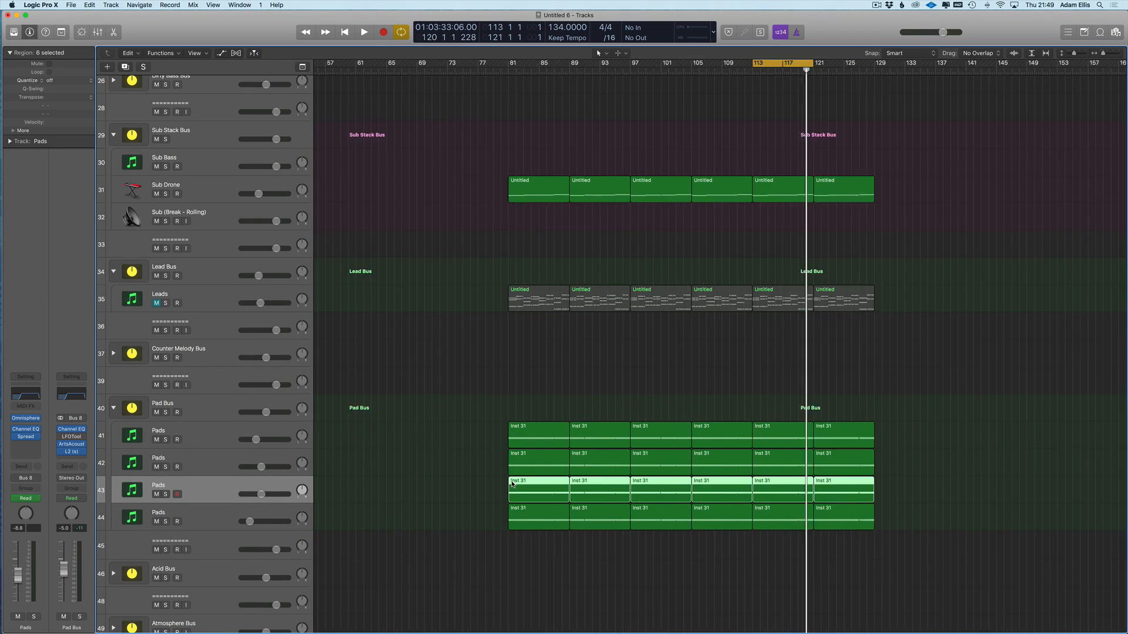
pyautogui.hscroll(3, 522, 473)
pyautogui.hscroll(3, 521, 472)
pyautogui.click(165, 467)
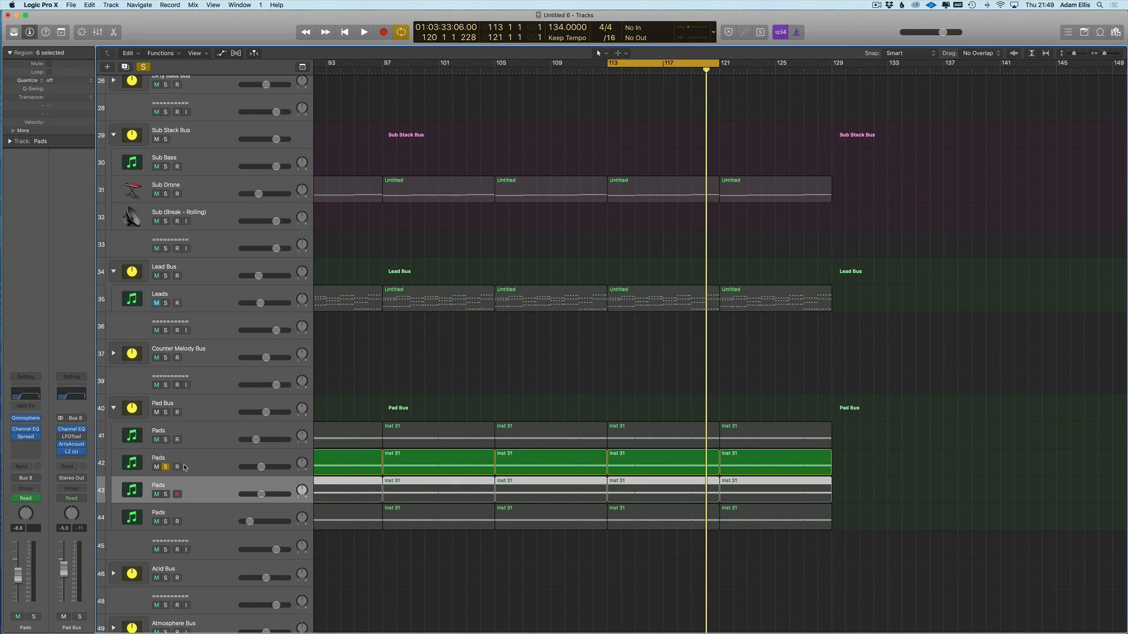
# - Try Omnisphere patches on track 42, settling on CS-80 PWM Swell Verb at about -7 dB
pyautogui.click(27, 419)
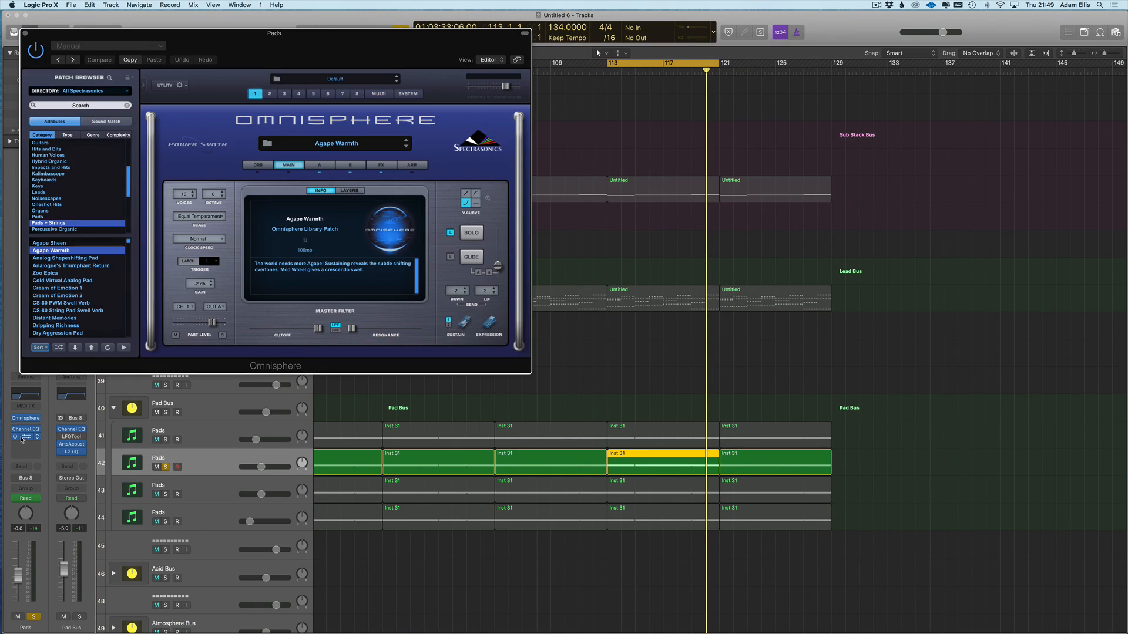
pyautogui.click(58, 265)
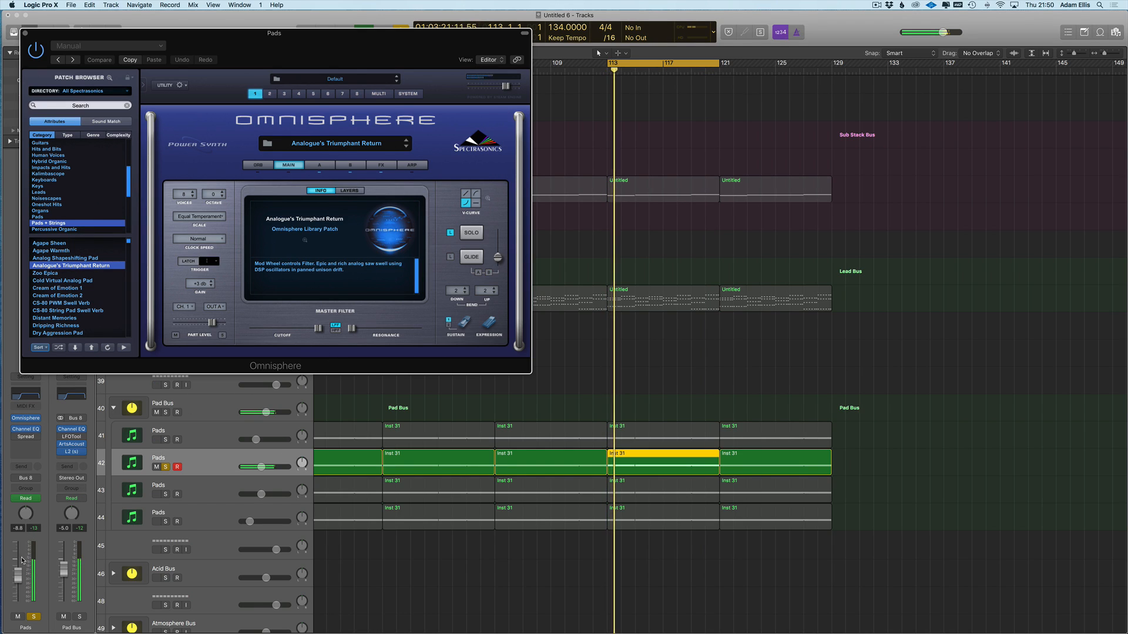
pyautogui.click(67, 289)
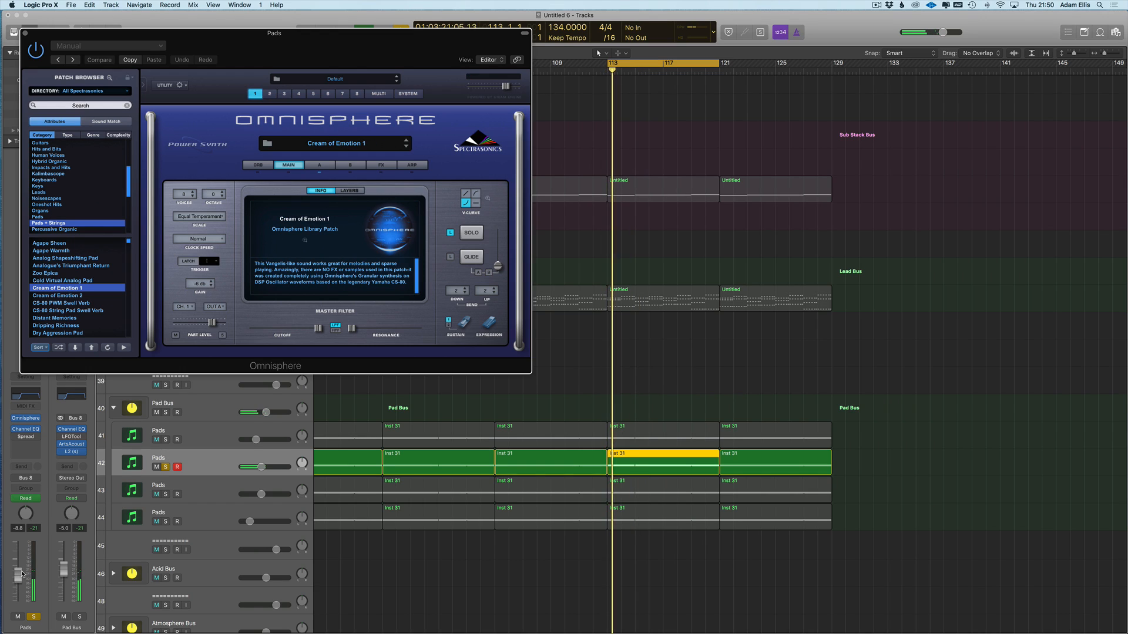
pyautogui.moveTo(21, 575); pyautogui.dragTo(22, 571)
pyautogui.click(61, 303)
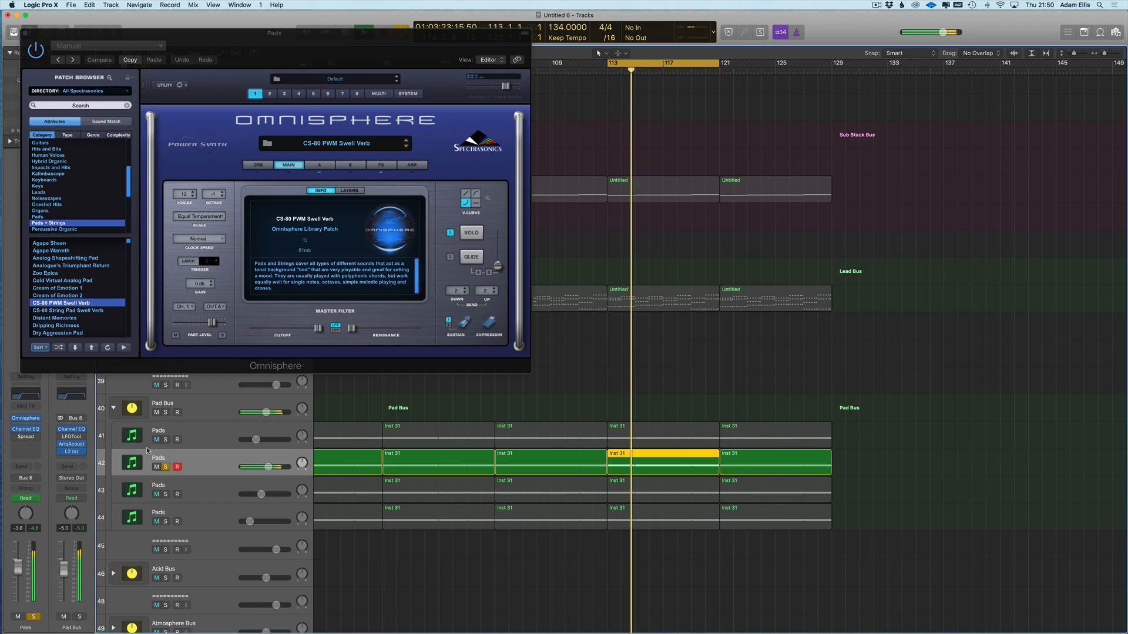
# - Solo all four Pads tracks, lower the Pads volume to -10.2 dB, and select their Inst 31 regions
pyautogui.click(165, 440)
pyautogui.click(166, 494)
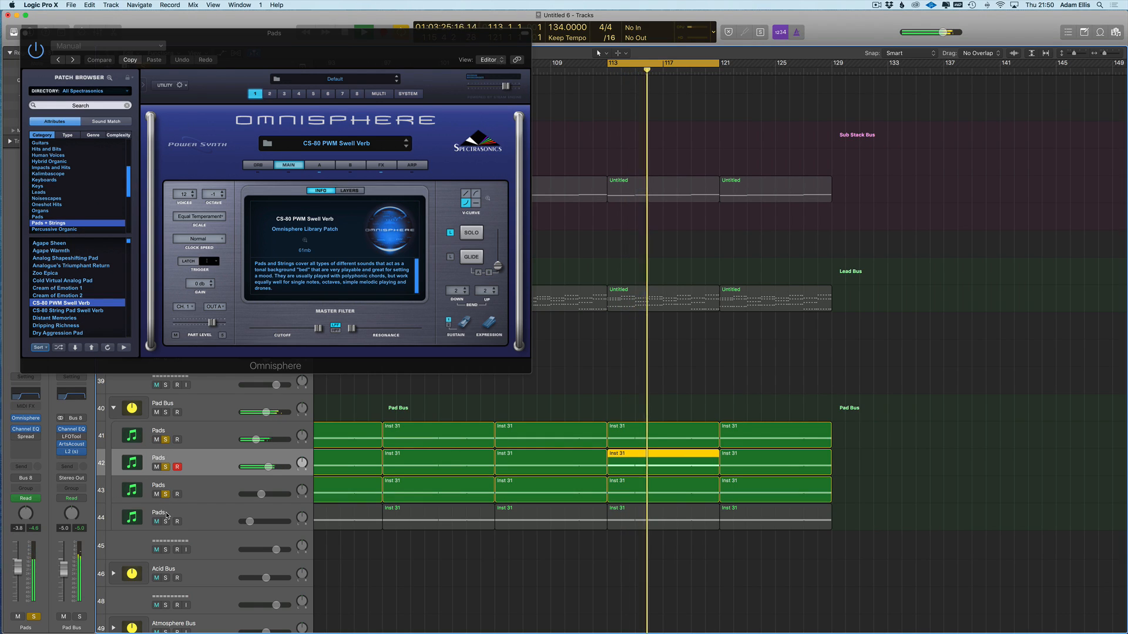
pyautogui.click(166, 521)
pyautogui.moveTo(18, 569); pyautogui.dragTo(17, 582)
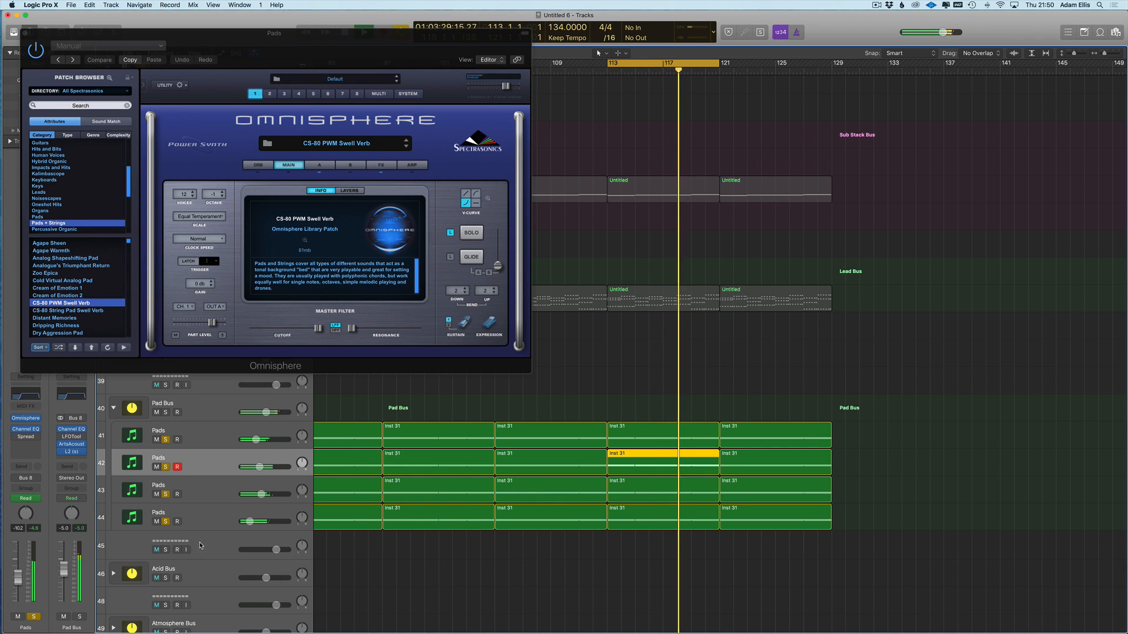
pyautogui.press('super+Left')
pyautogui.press('super+Left')
pyautogui.press('super+Left')
pyautogui.moveTo(814, 462); pyautogui.dragTo(754, 474)
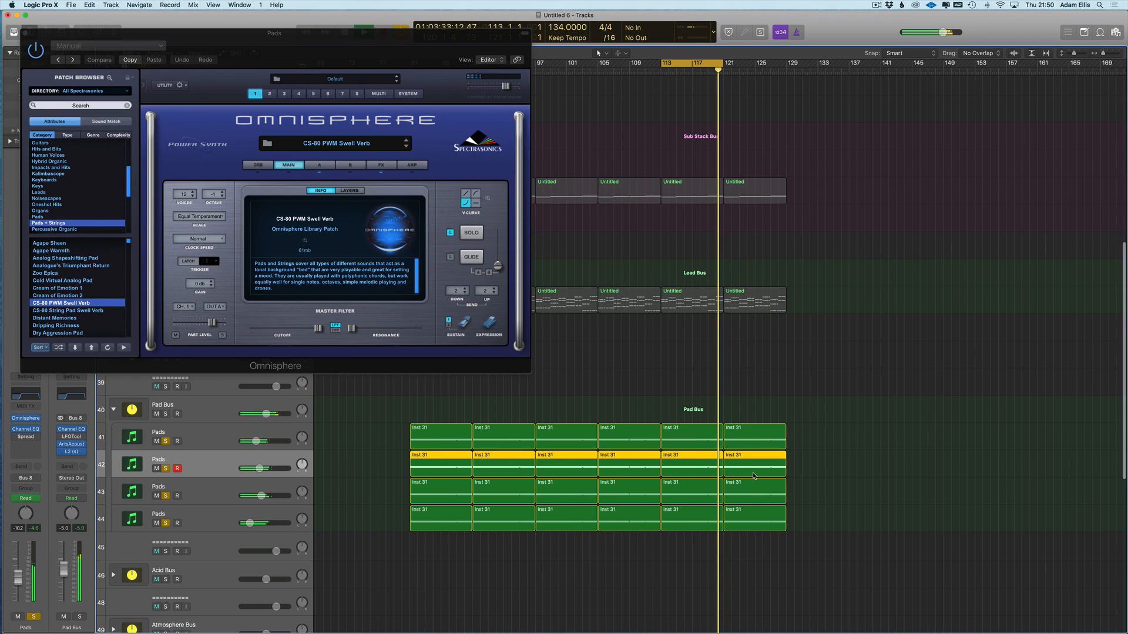
# - Open the selected regions in the Piano Roll and solo the second Pads track alone
pyautogui.doubleClick(754, 475)
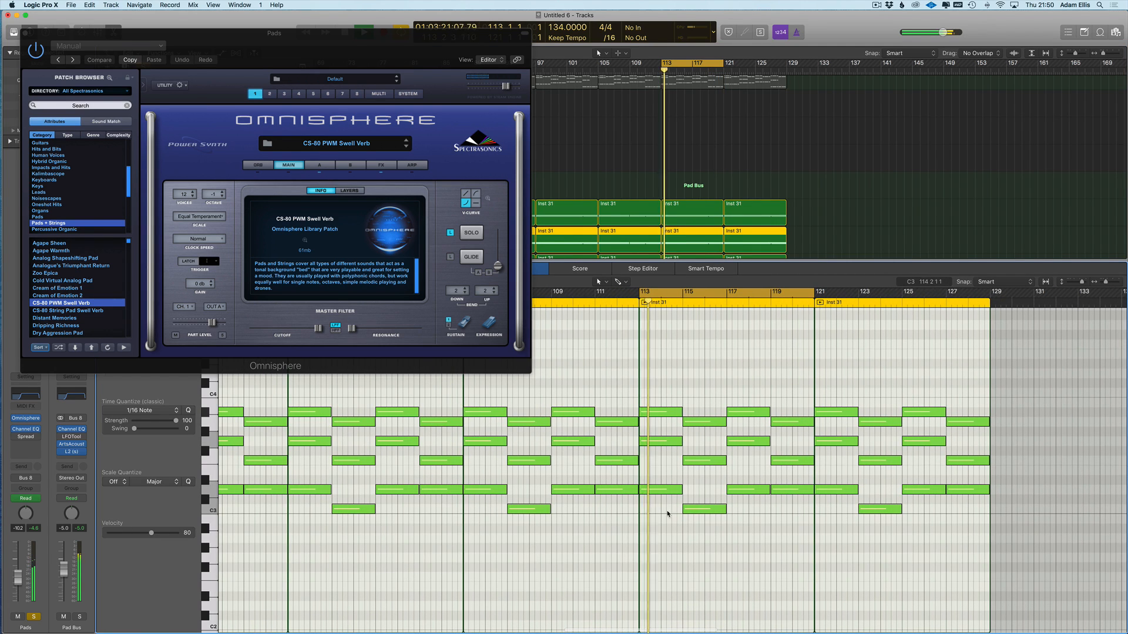
pyautogui.press('v')
pyautogui.click(172, 247)
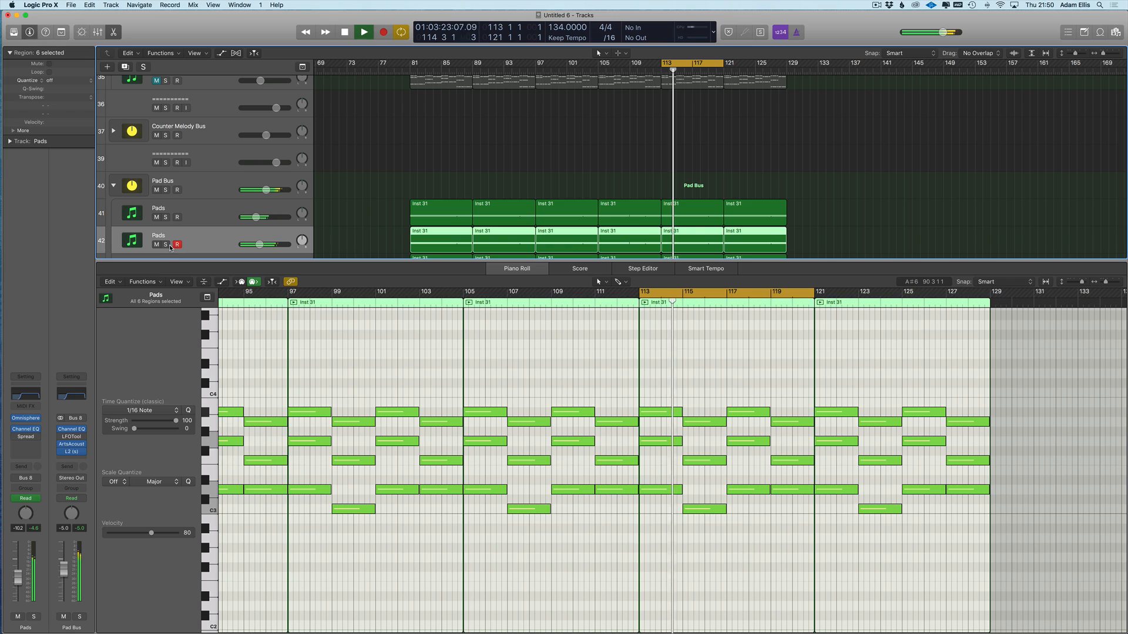
pyautogui.click(166, 245)
pyautogui.press('space')
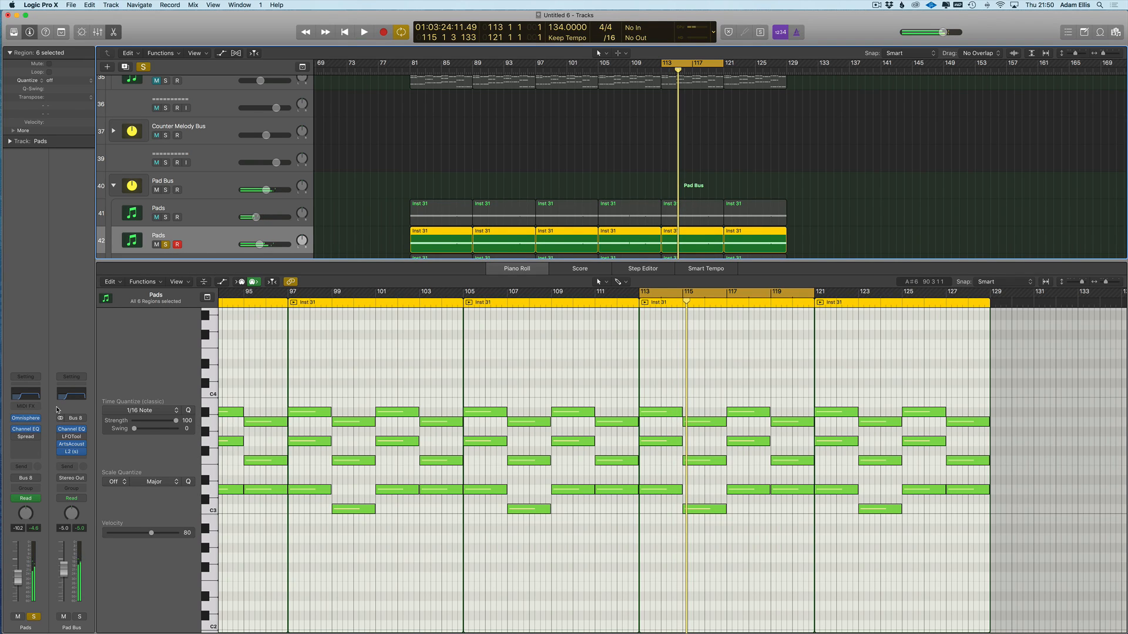
# - Step track 42's Omnisphere patch forward twice to Distant Memories, then close Omnisphere and the Piano Roll
pyautogui.click(26, 418)
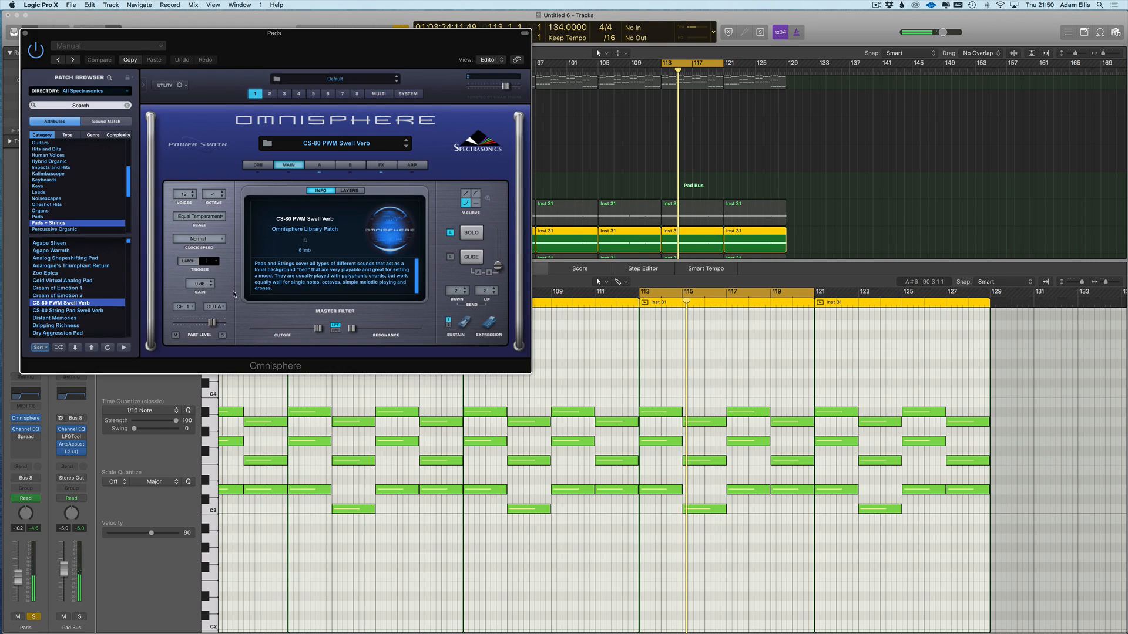
pyautogui.click(74, 348)
pyautogui.click(76, 348)
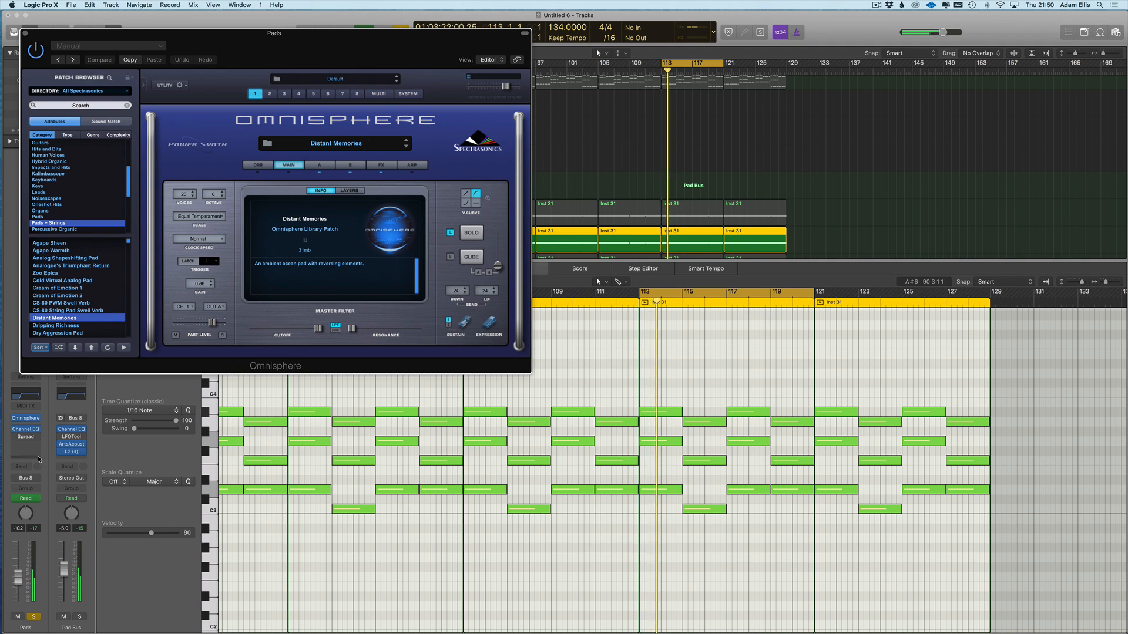
pyautogui.press('super+w')
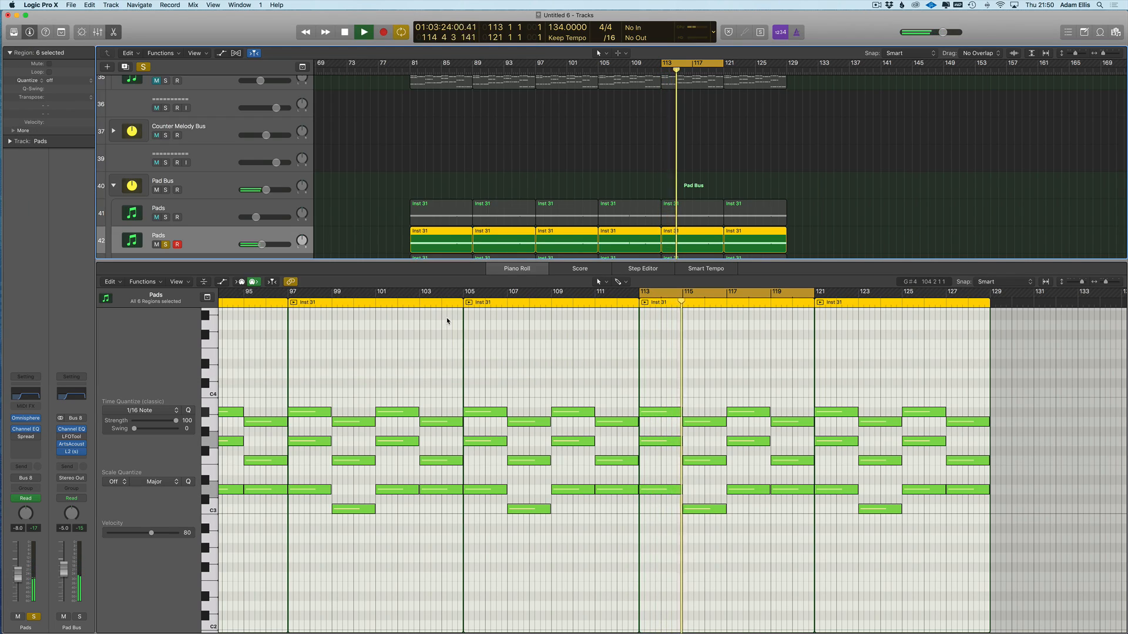
pyautogui.press('p')
pyautogui.hscroll(1, 381, 196)
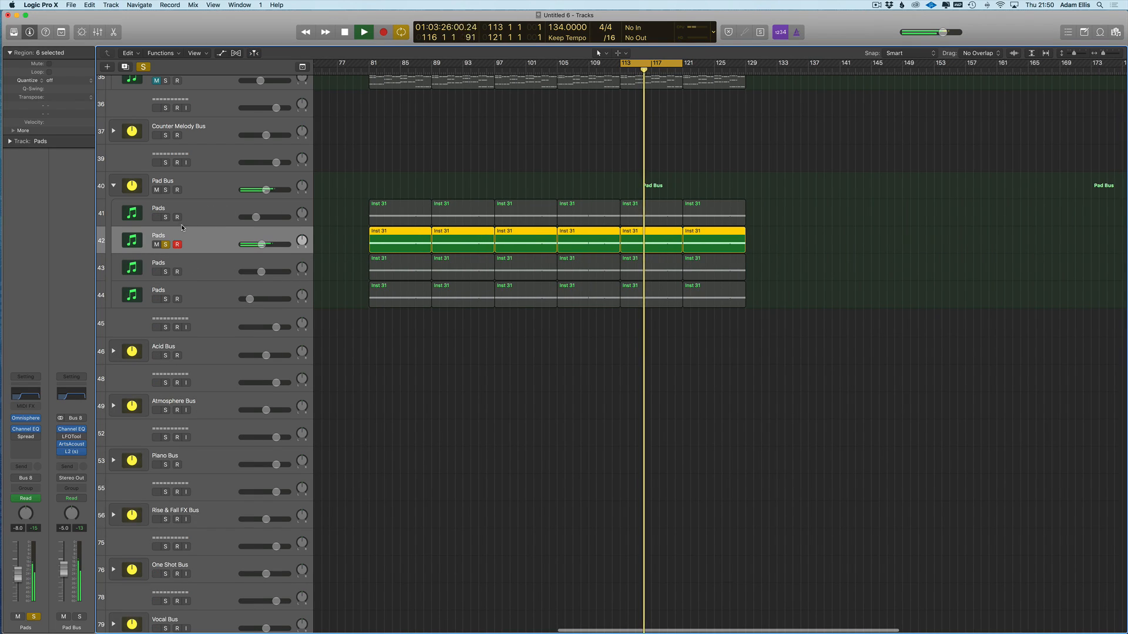
# - Solo the first, third and fourth Pads tracks and briefly check the third track's Omnisphere
pyautogui.click(165, 217)
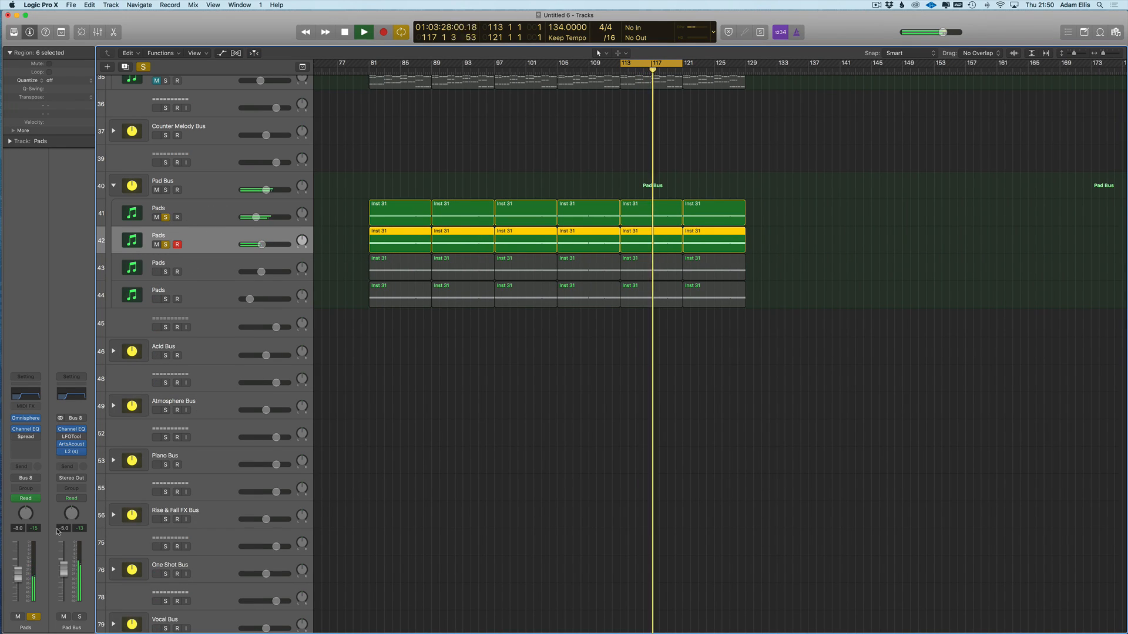
pyautogui.click(165, 272)
pyautogui.click(165, 299)
pyautogui.click(201, 275)
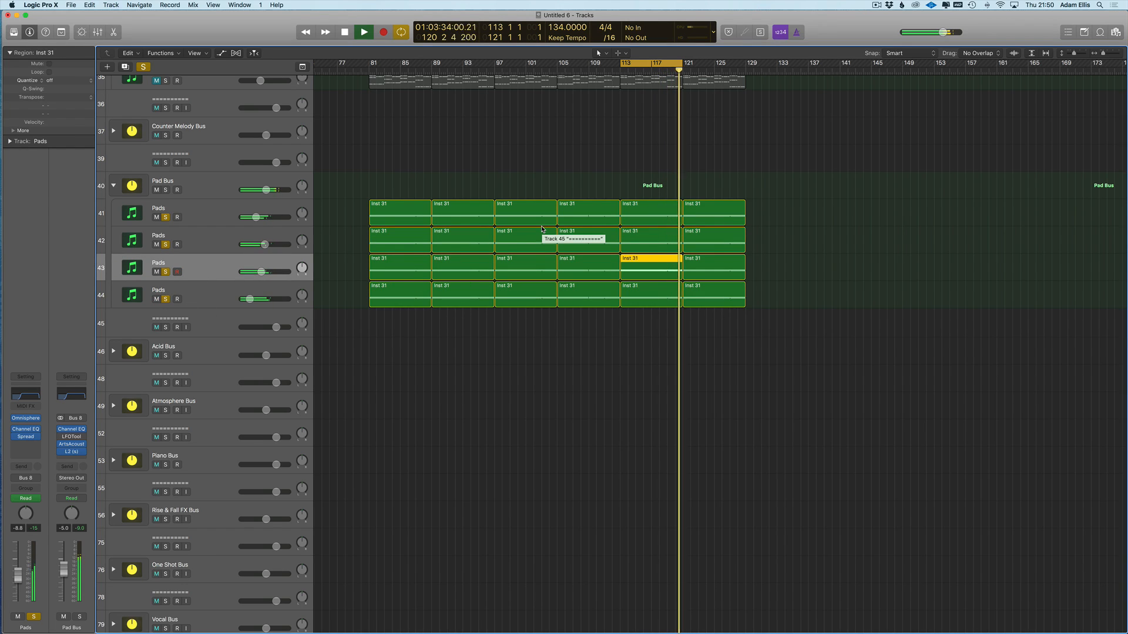
pyautogui.press('v')
pyautogui.press('v')
pyautogui.scroll(5, 548, 230)
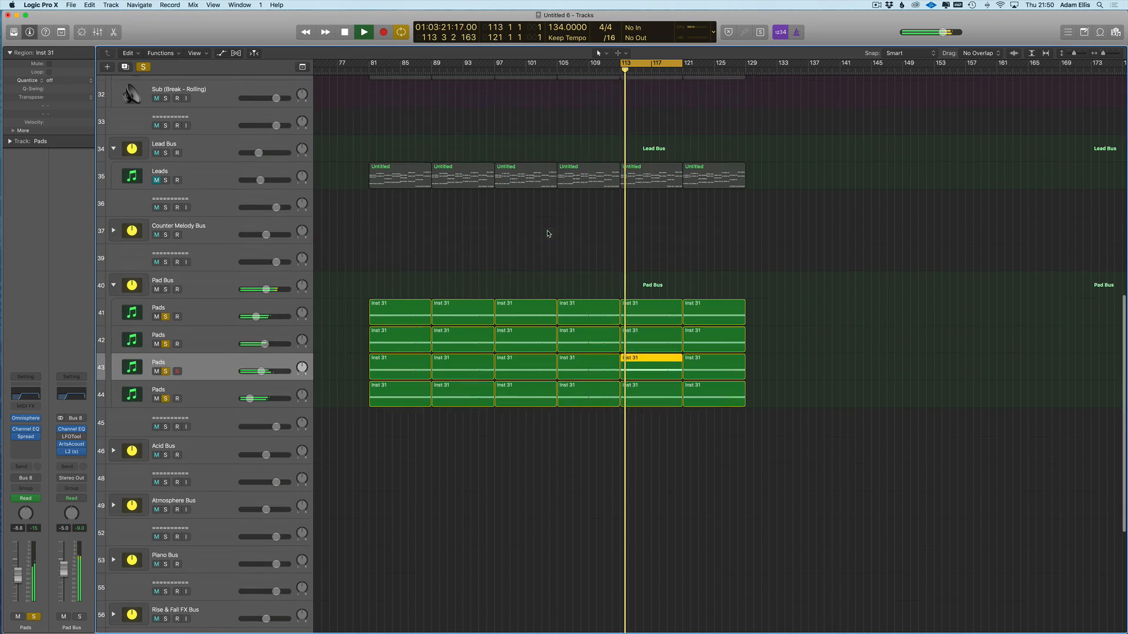
pyautogui.click(165, 107)
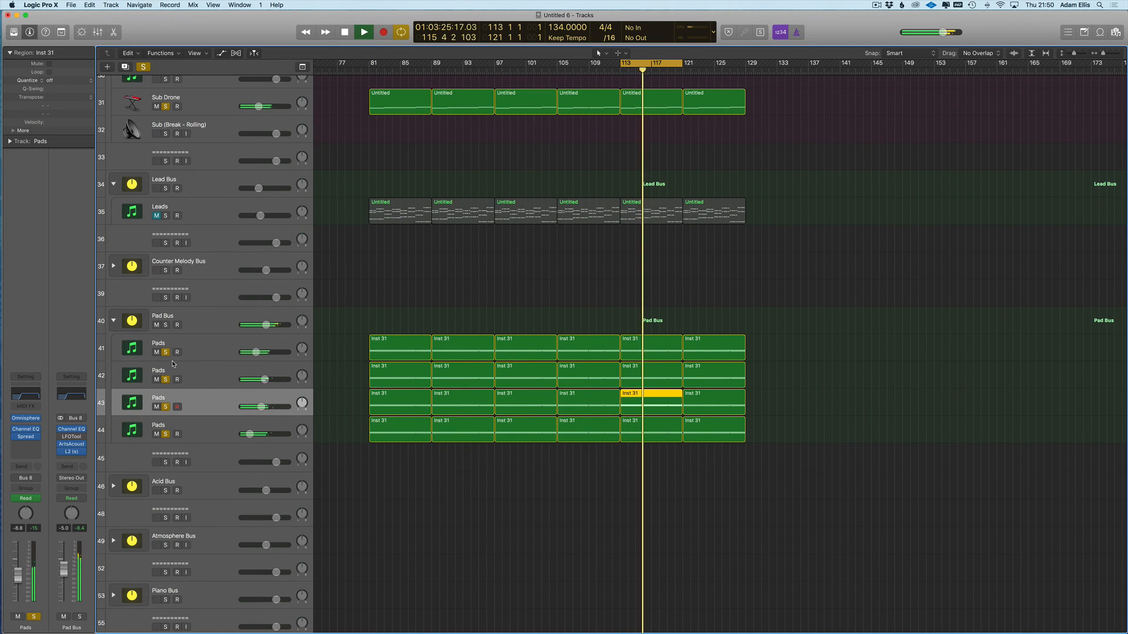
# - Stop playback, clear all solos, and solo only the third Pads track
pyautogui.click(166, 407)
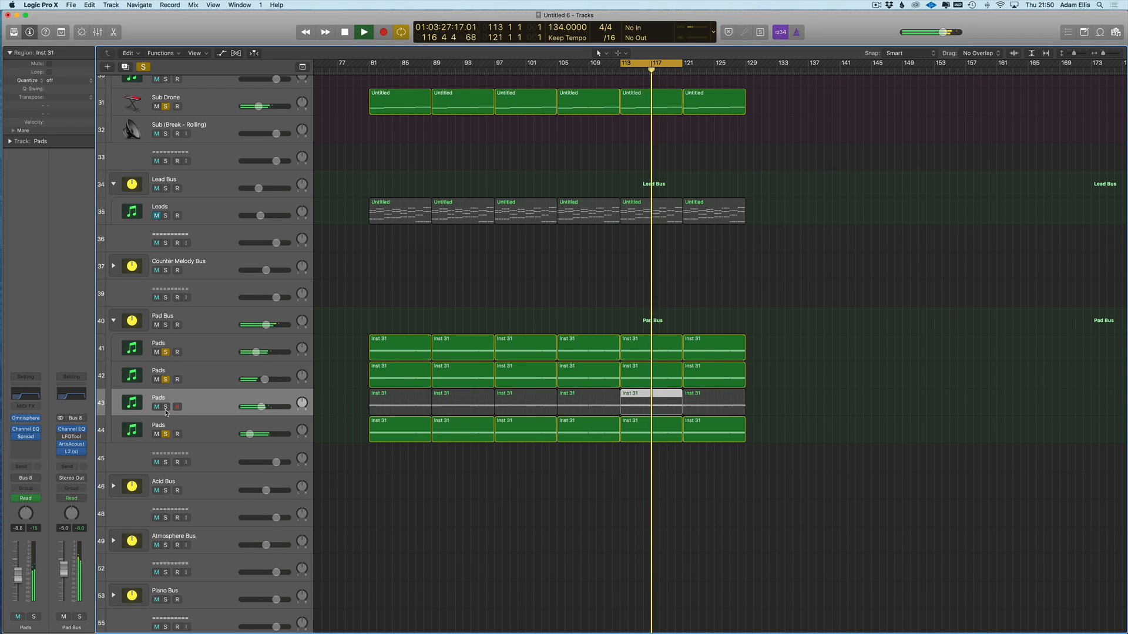
pyautogui.click(165, 407)
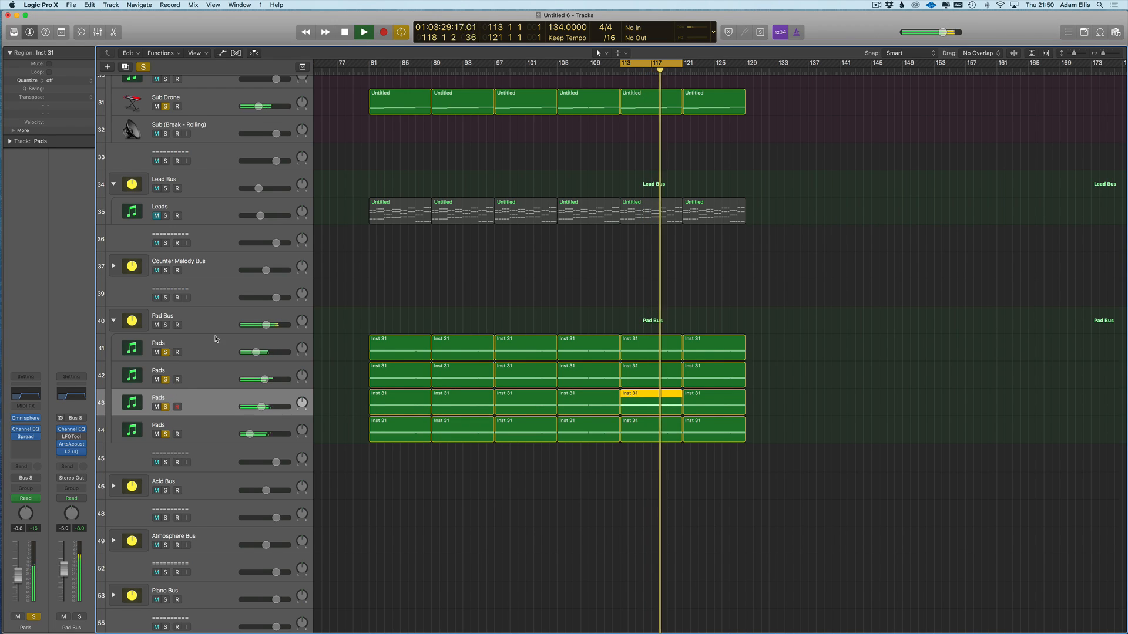
pyautogui.press('space')
pyautogui.click(143, 68)
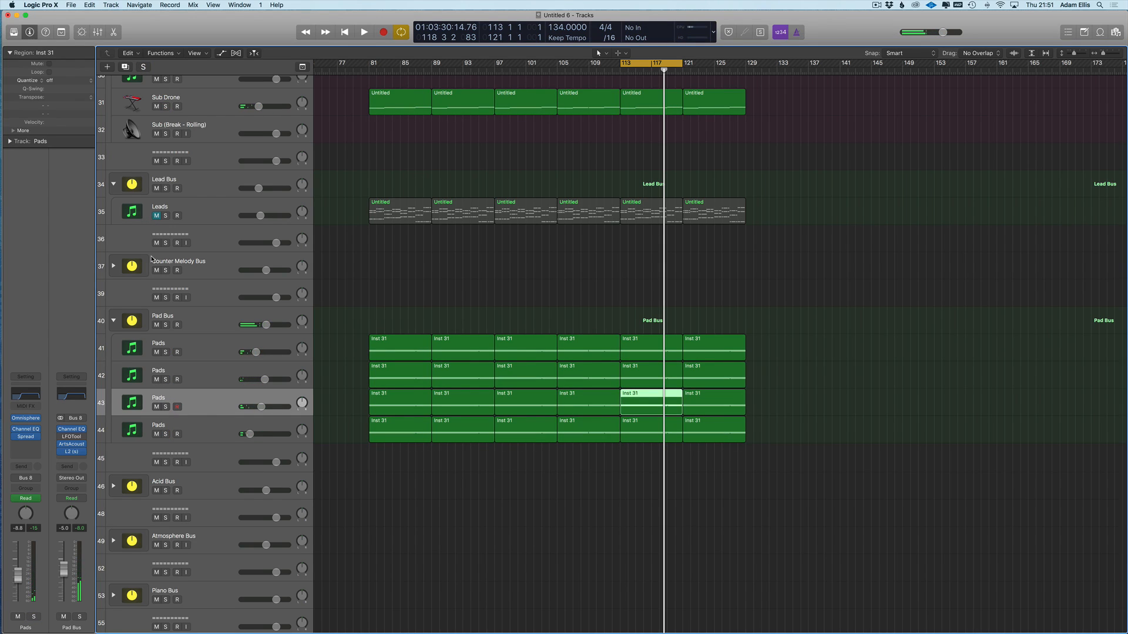
pyautogui.click(165, 407)
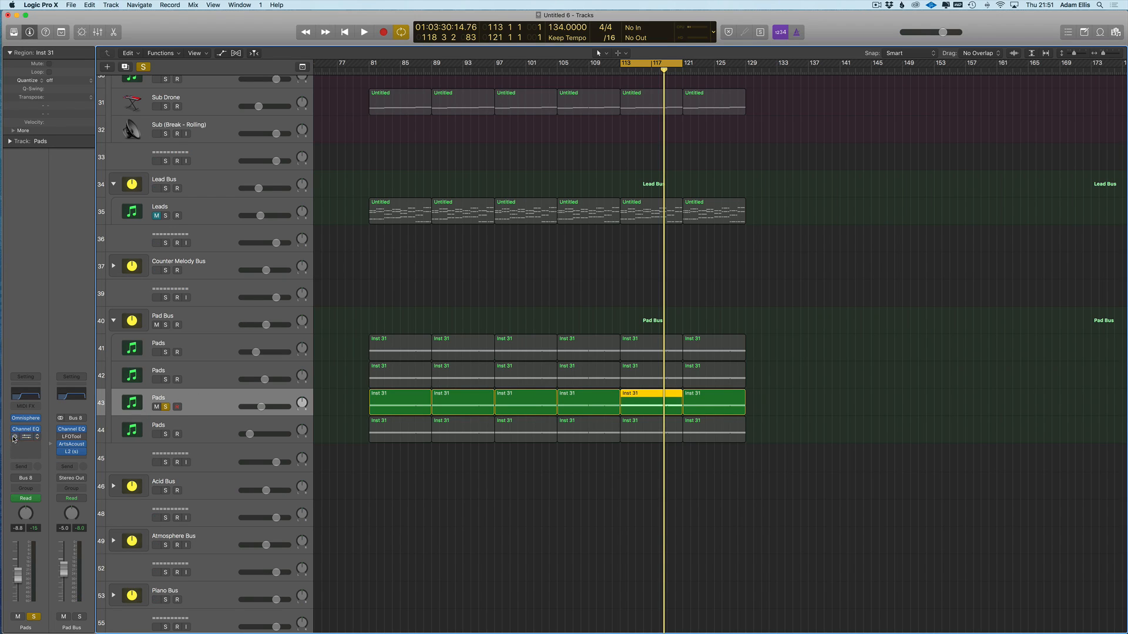
# - Unsolo the third Pads track, play from bar 113, unmute Leads, and solo the Lead Bus
pyautogui.click(229, 377)
pyautogui.click(199, 414)
pyautogui.click(166, 407)
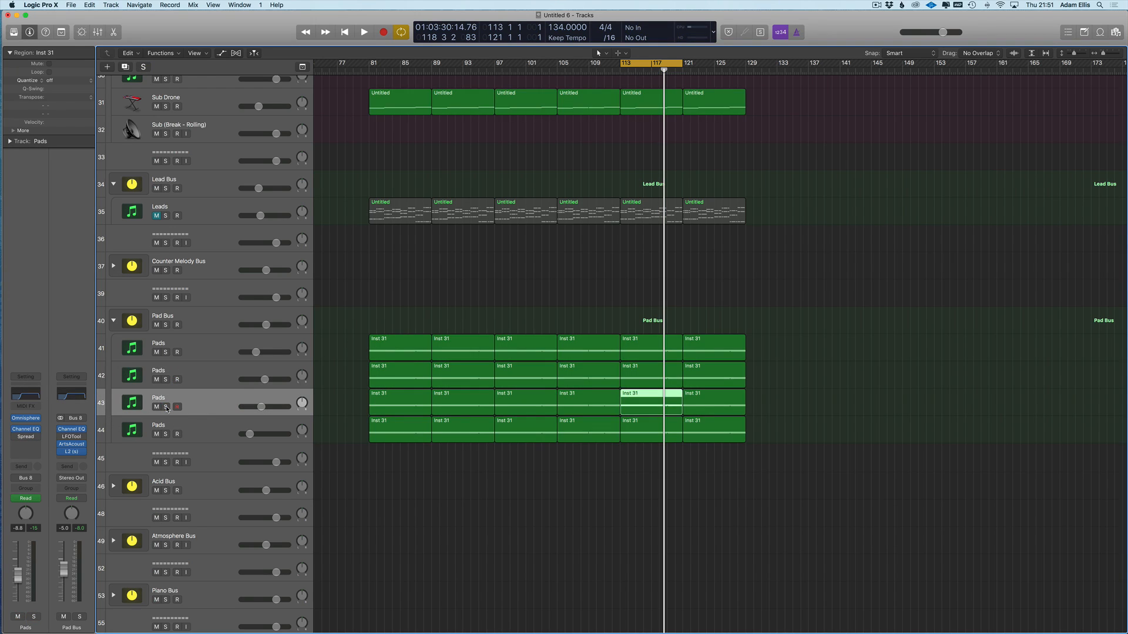
pyautogui.press('space')
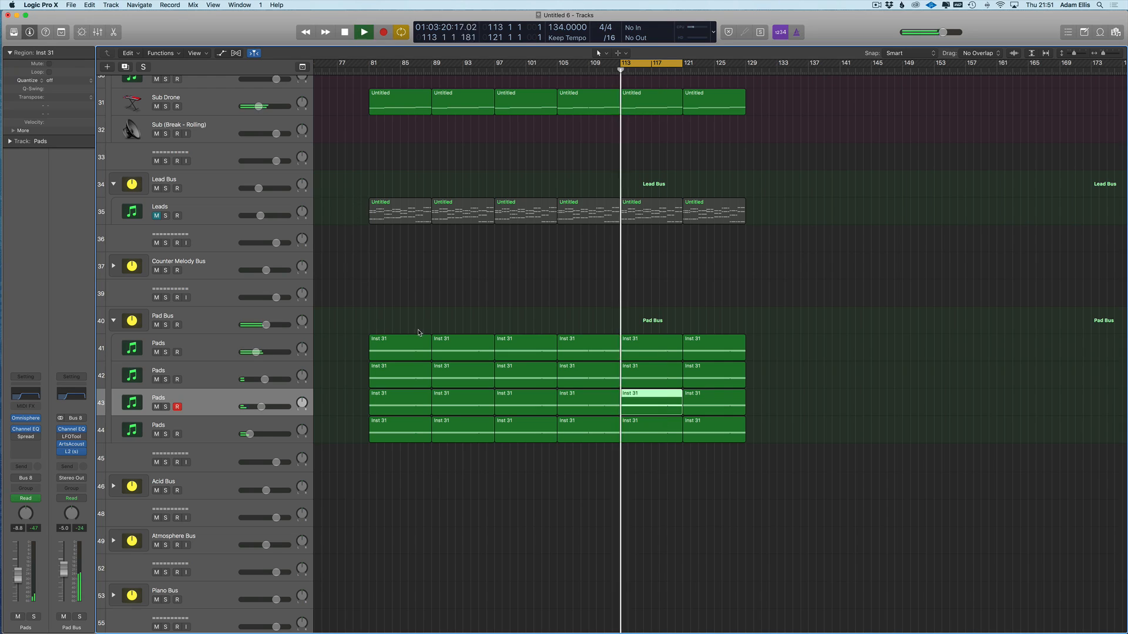
pyautogui.click(157, 216)
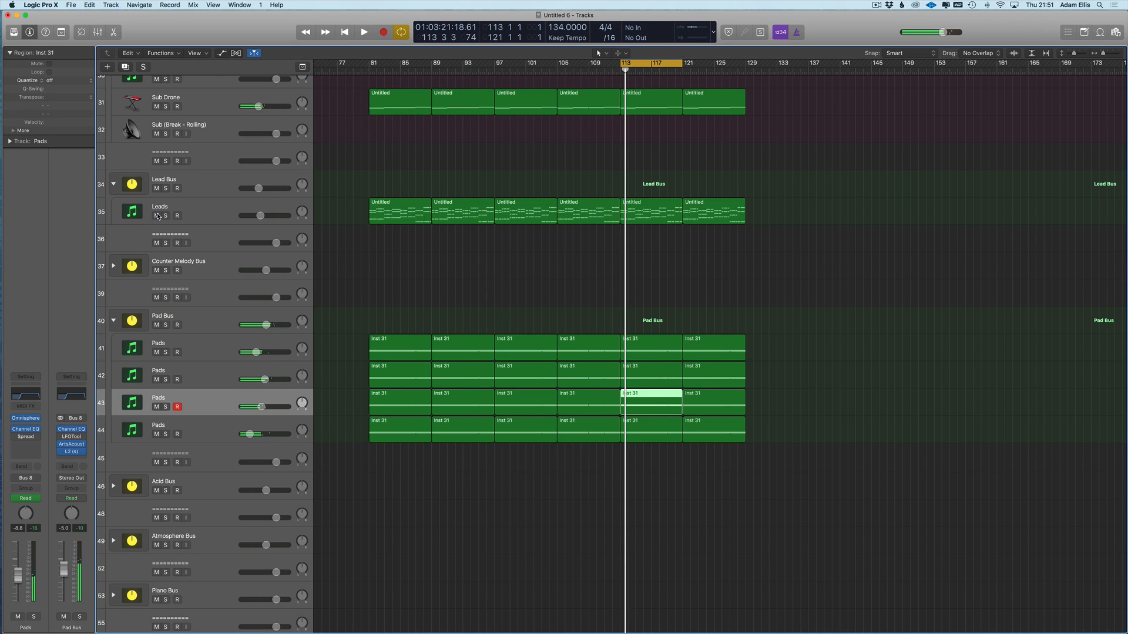
pyautogui.click(192, 191)
# - Duplicate the Leads track with Cmd+D and select the six Untitled regions on the original Leads track
pyautogui.press('s')
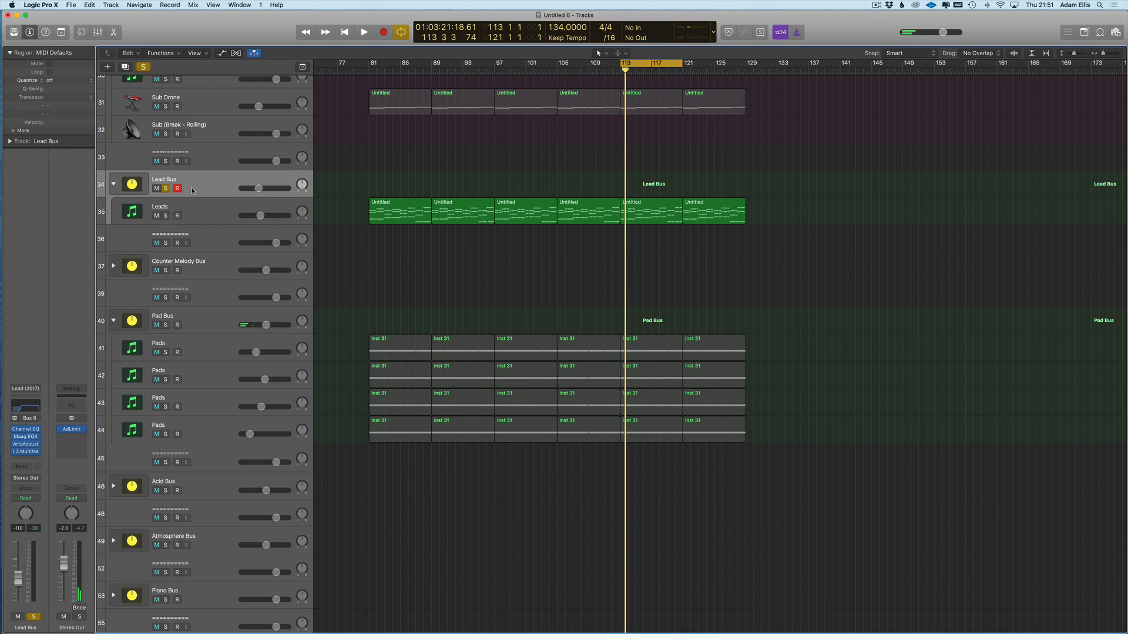
pyautogui.click(222, 218)
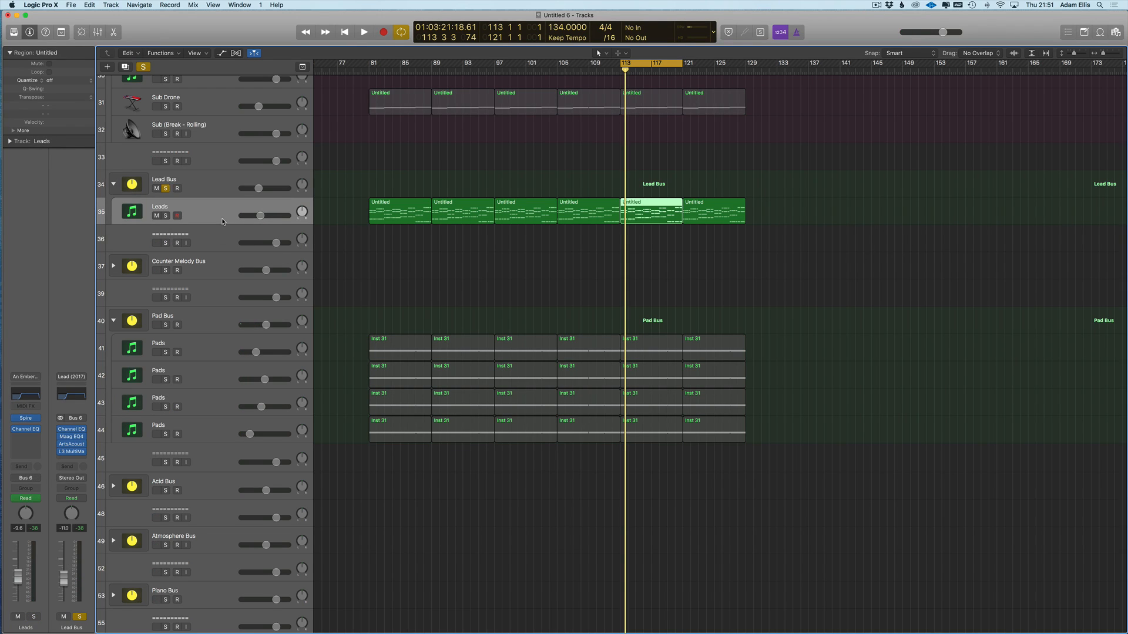
pyautogui.press('super+d')
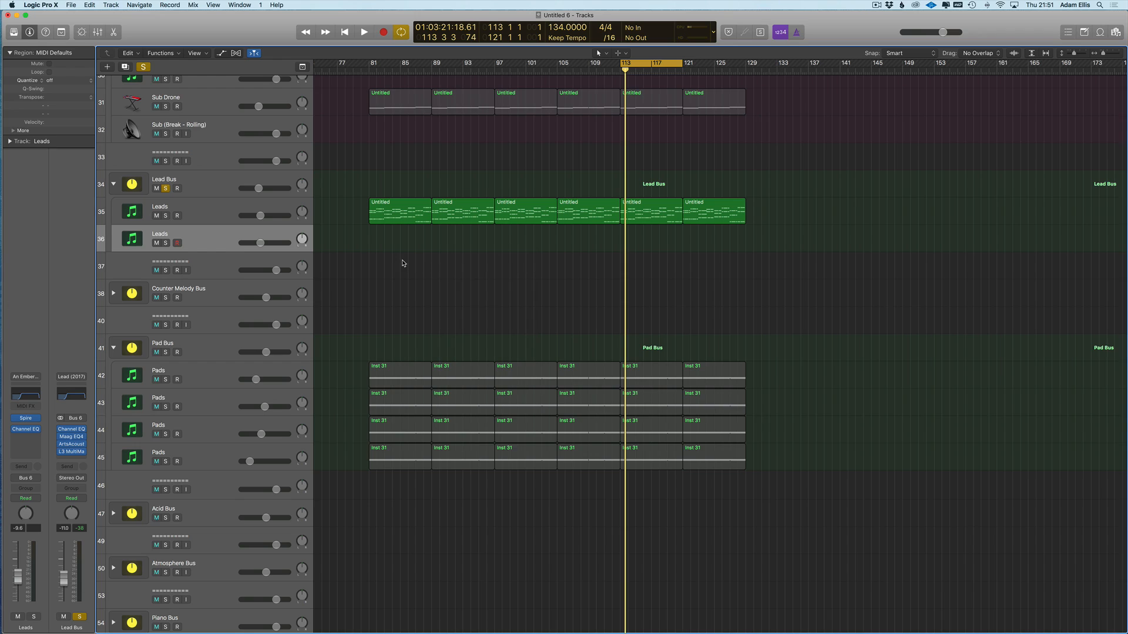
pyautogui.moveTo(488, 238); pyautogui.dragTo(768, 222)
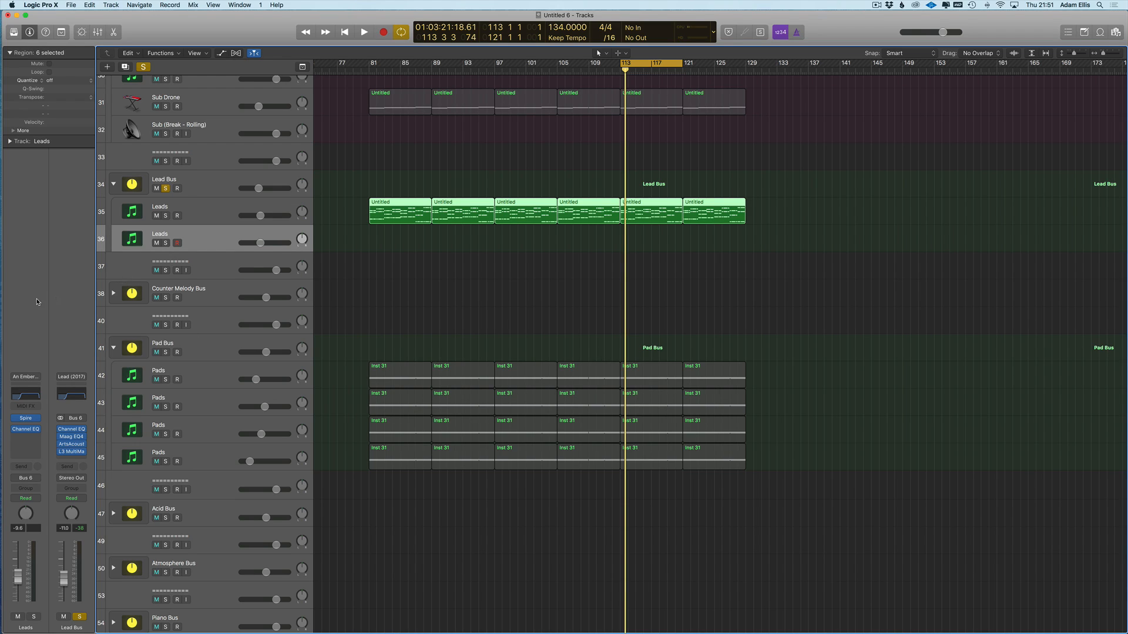
# - Solo the first Leads track (35) and audition it during playback
pyautogui.click(200, 214)
pyautogui.press('s')
pyautogui.press('space')
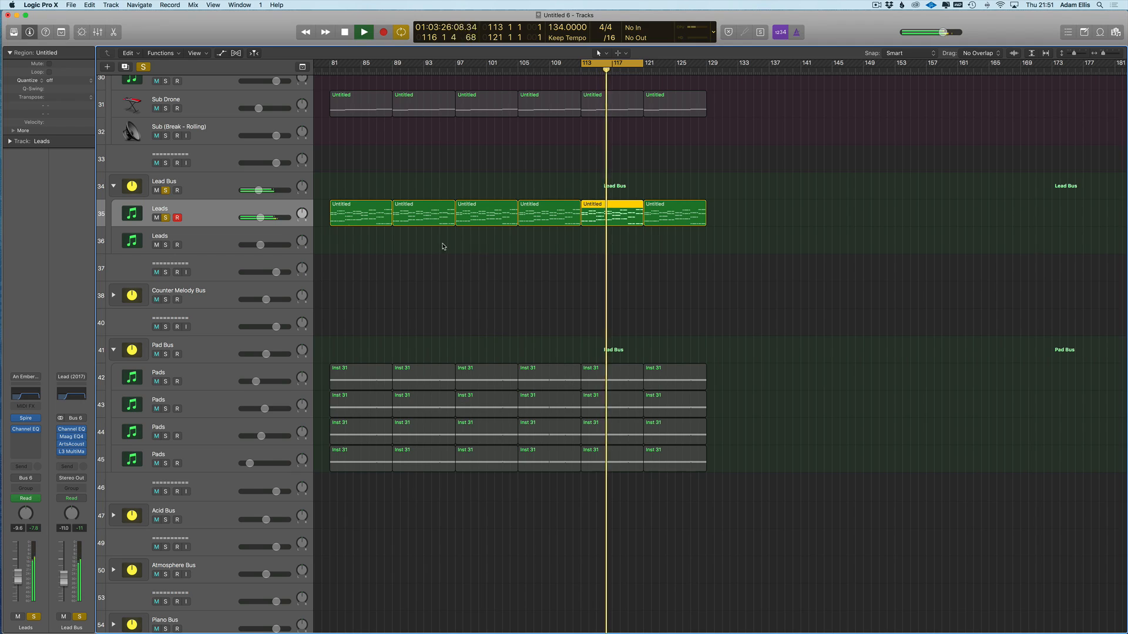
pyautogui.click(207, 241)
pyautogui.press('space')
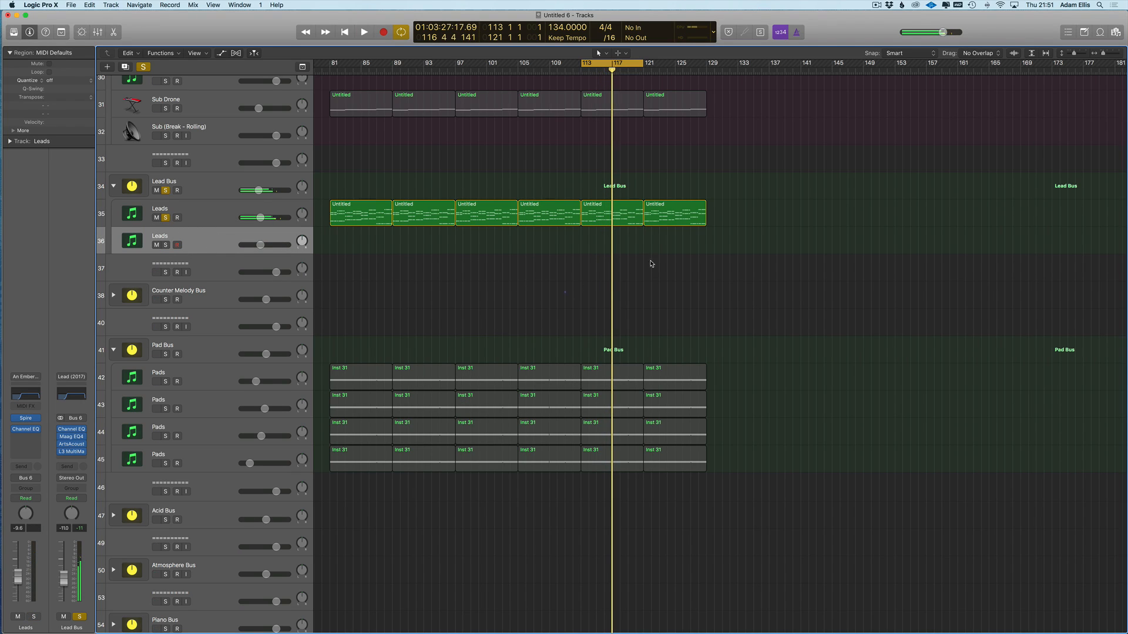
# - Copy the six Leads regions onto track 36 and solo it in place of track 35
pyautogui.moveTo(661, 229); pyautogui.dragTo(357, 247)
pyautogui.click(166, 217)
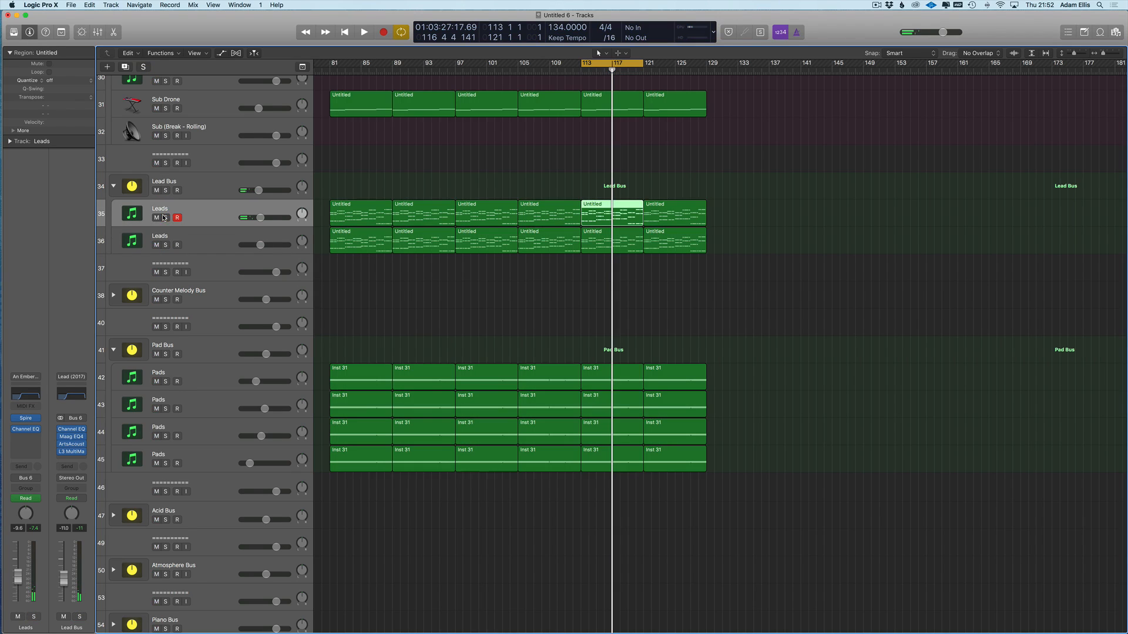
pyautogui.click(195, 244)
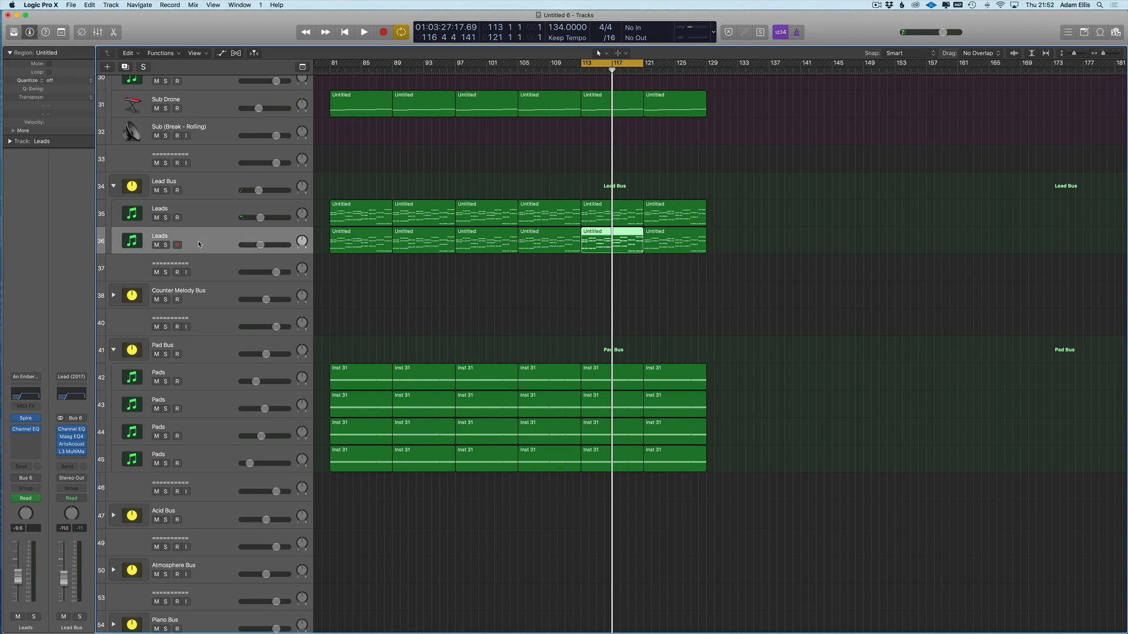
pyautogui.click(166, 245)
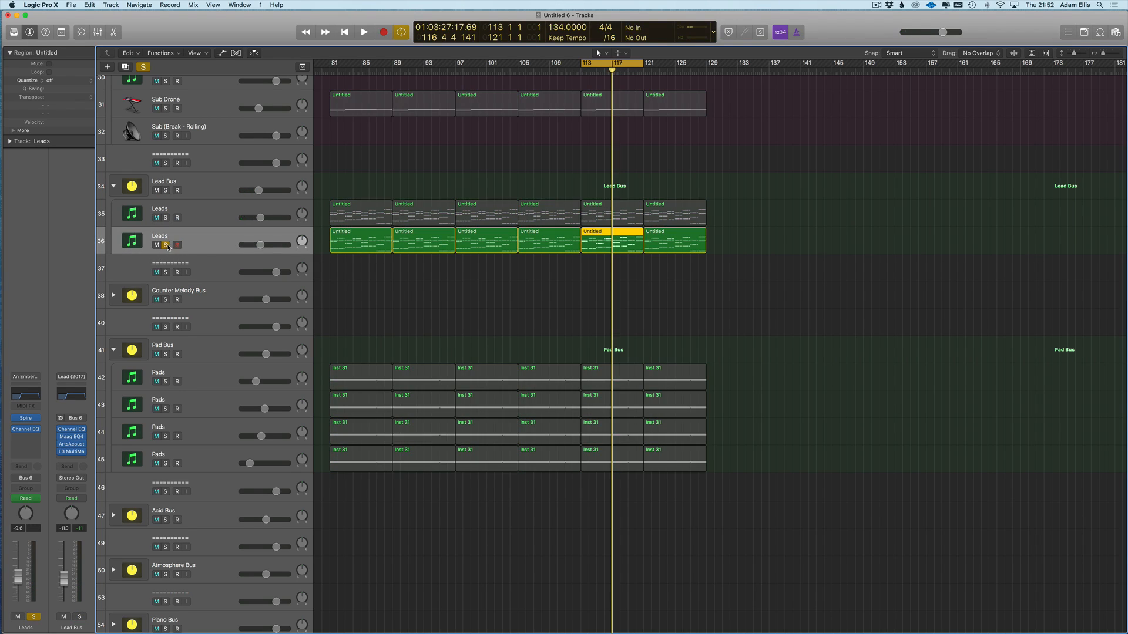
pyautogui.click(27, 418)
# - Audition Spire presets from bar 113, settle on another pluck and tweak an envelope 3 setting
pyautogui.press('v')
pyautogui.press('v')
pyautogui.press('space')
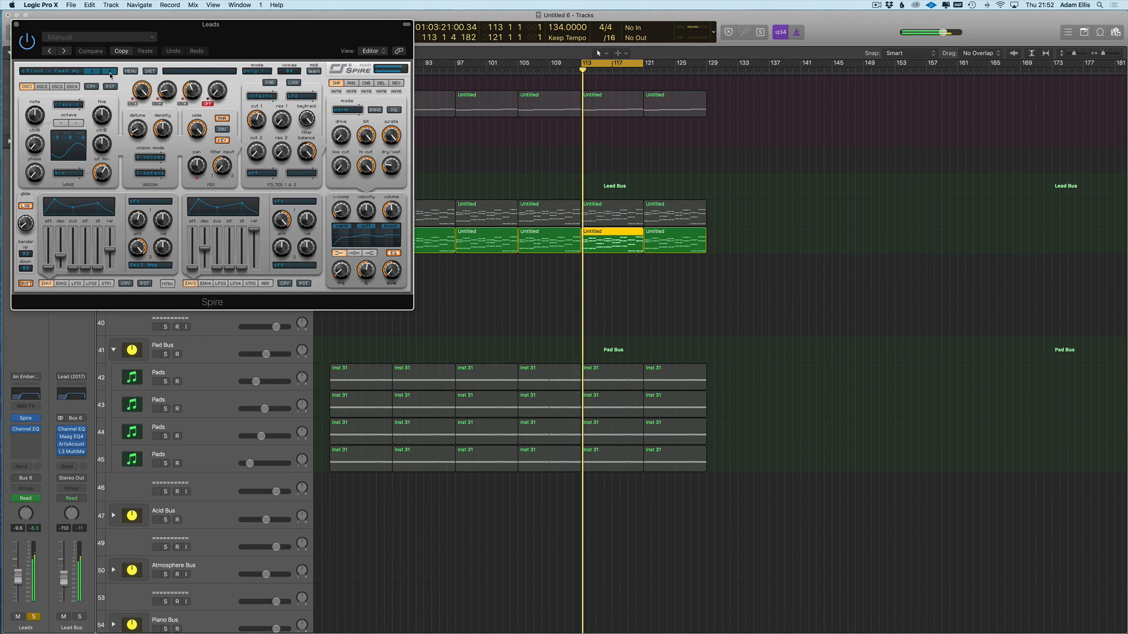
pyautogui.click(109, 72)
pyautogui.click(109, 72)
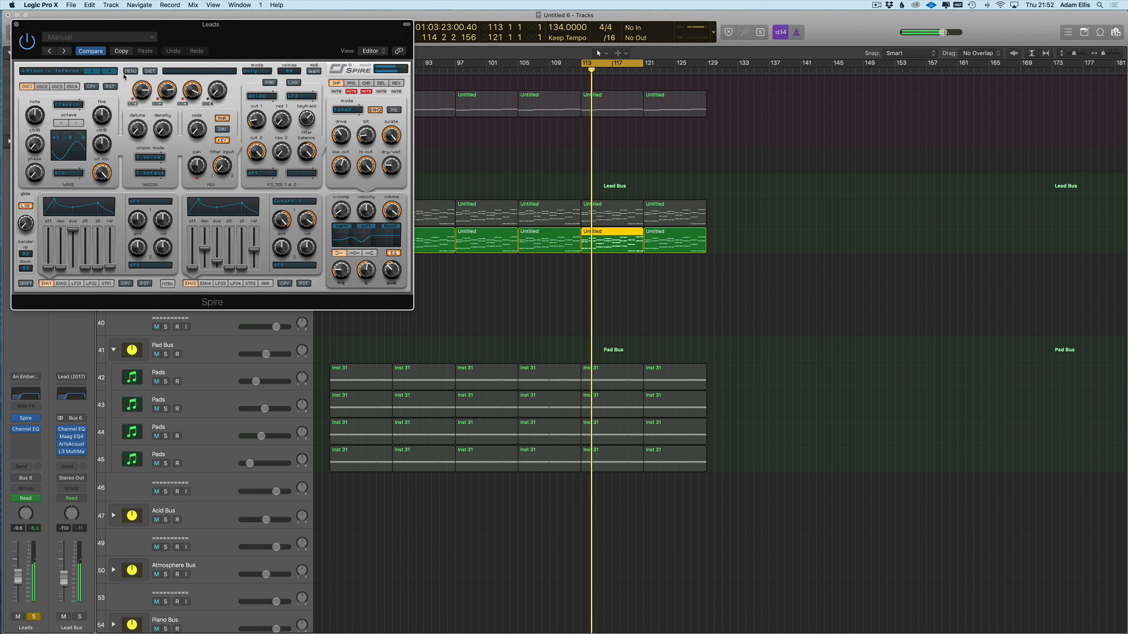
pyautogui.click(111, 72)
pyautogui.click(111, 73)
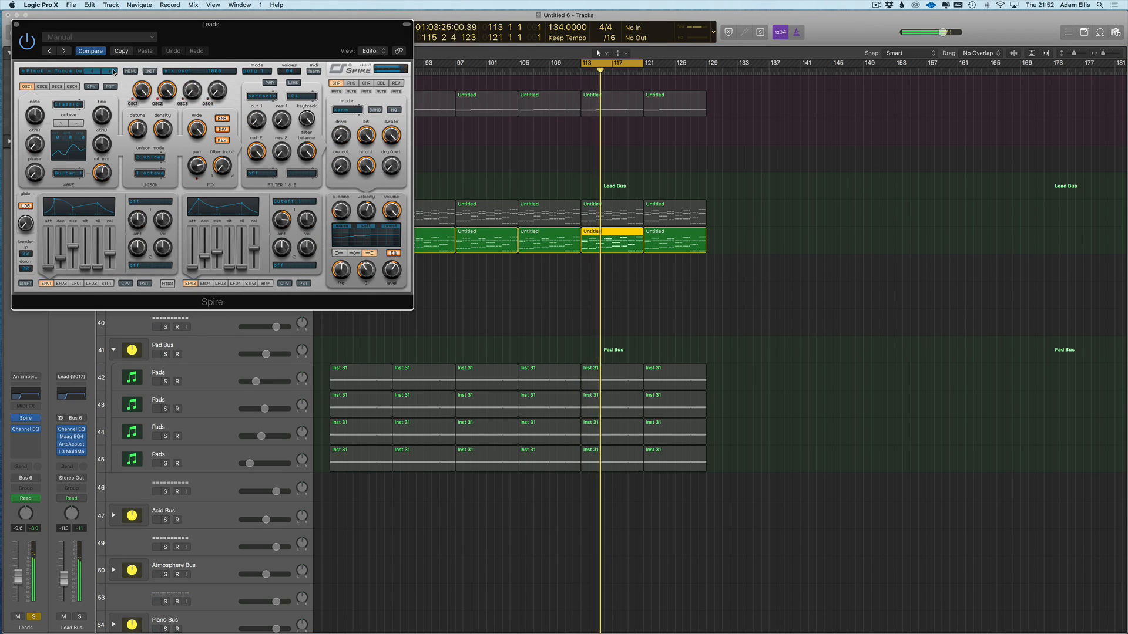
pyautogui.click(232, 253)
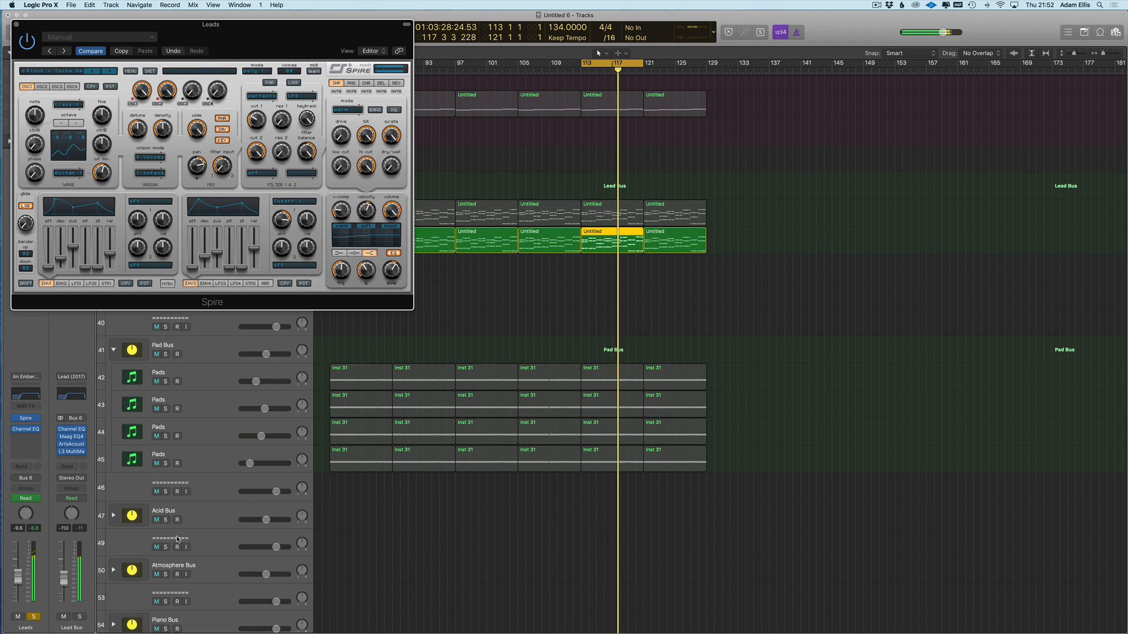
# - Add a Stereo Delay to the second Leads channel and step past the Atmos Acid Delay preset
pyautogui.click(31, 437)
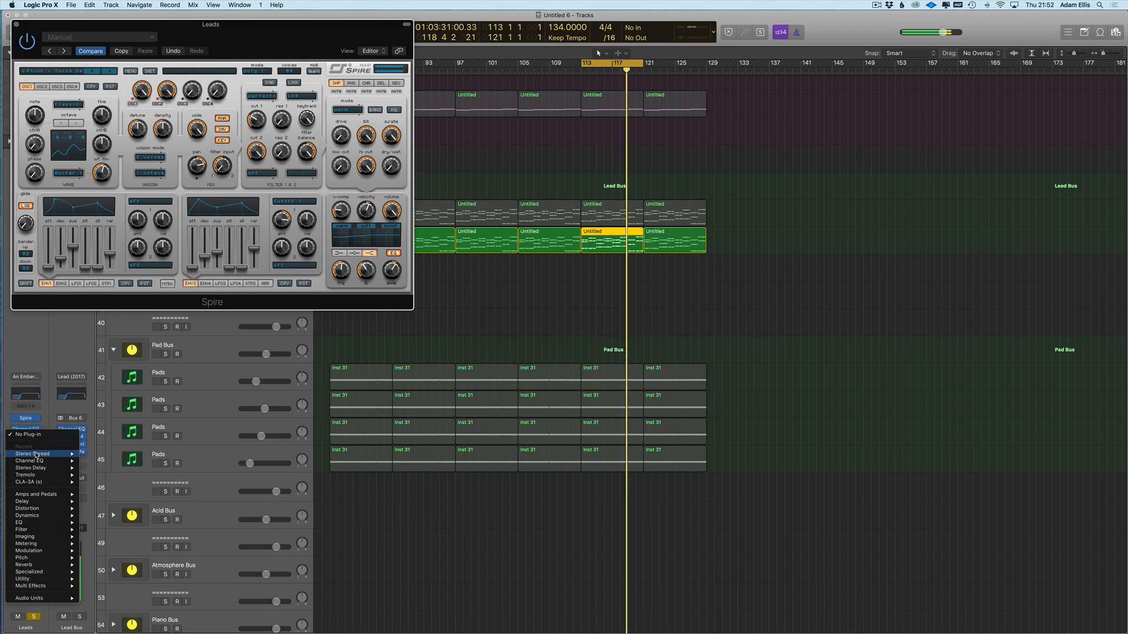
pyautogui.moveTo(33, 503)
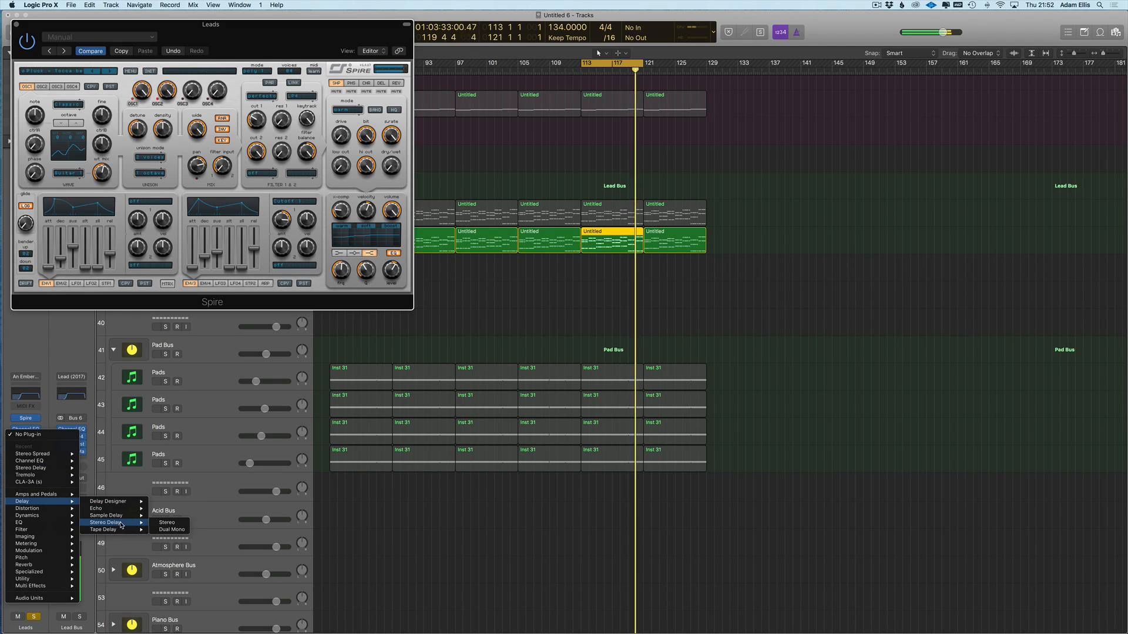
pyautogui.click(314, 442)
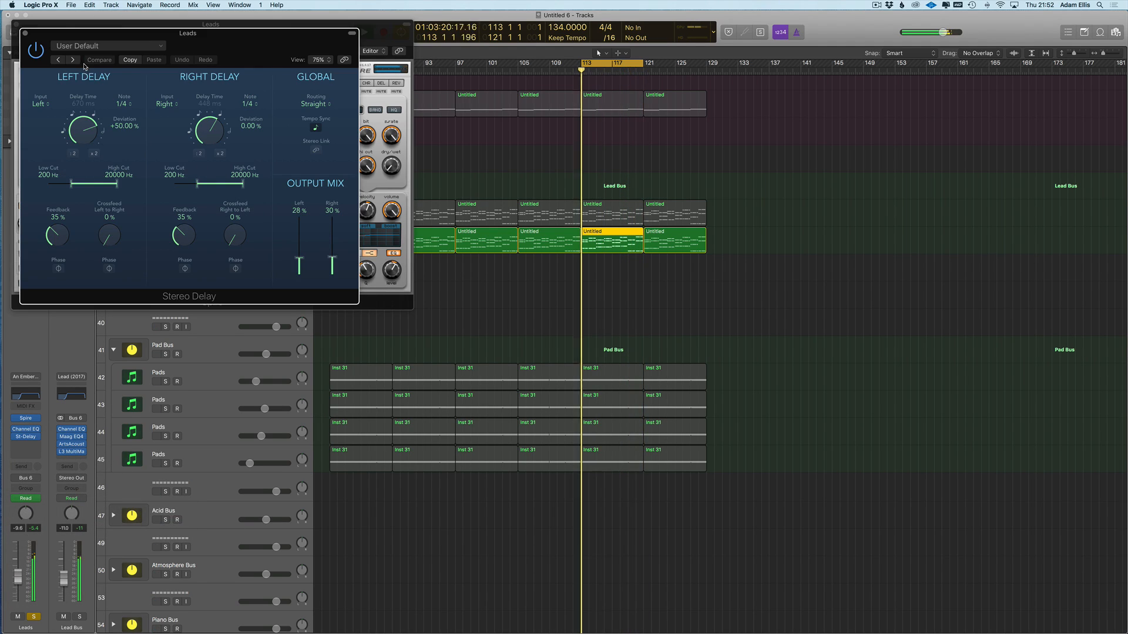
pyautogui.click(72, 61)
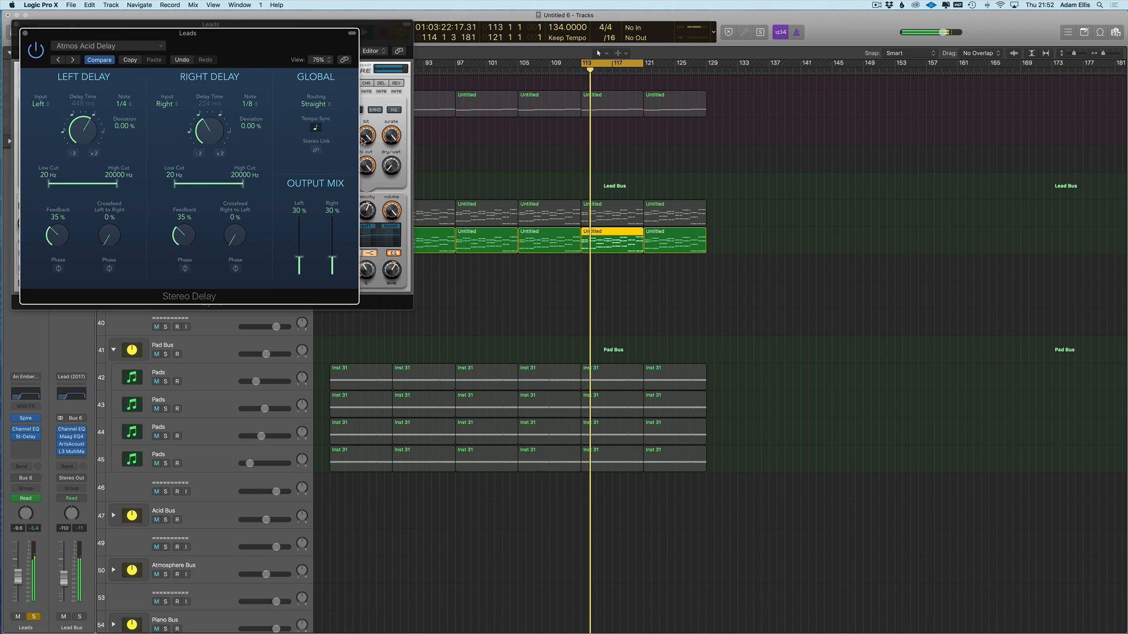
pyautogui.click(71, 60)
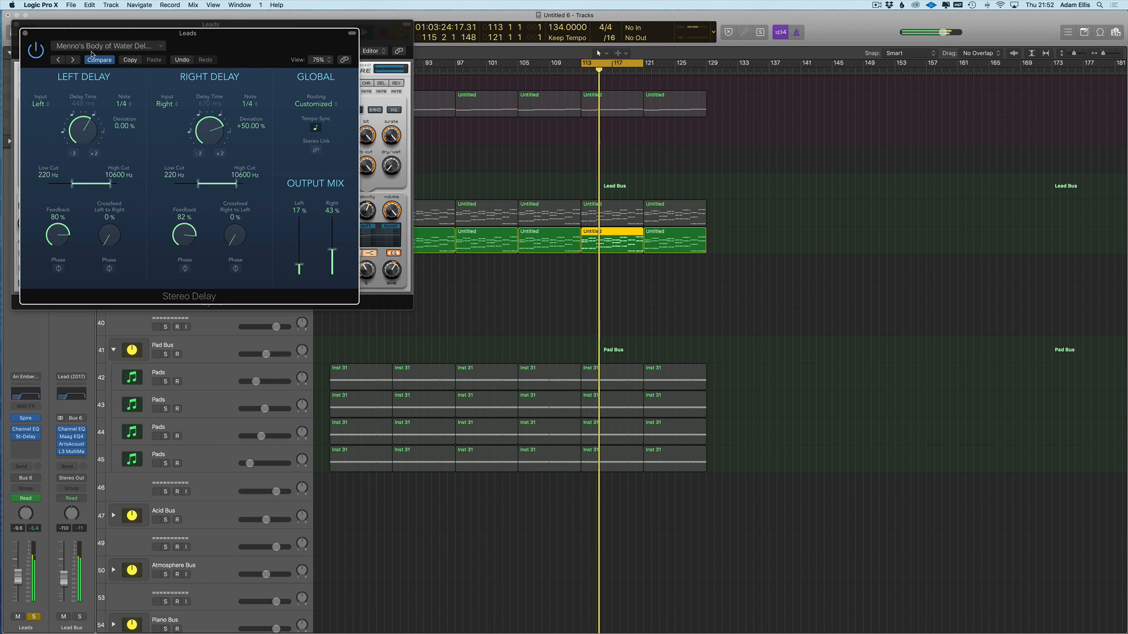
# - Select all six regions on track 36 and open them in the Piano Roll
pyautogui.click(367, 135)
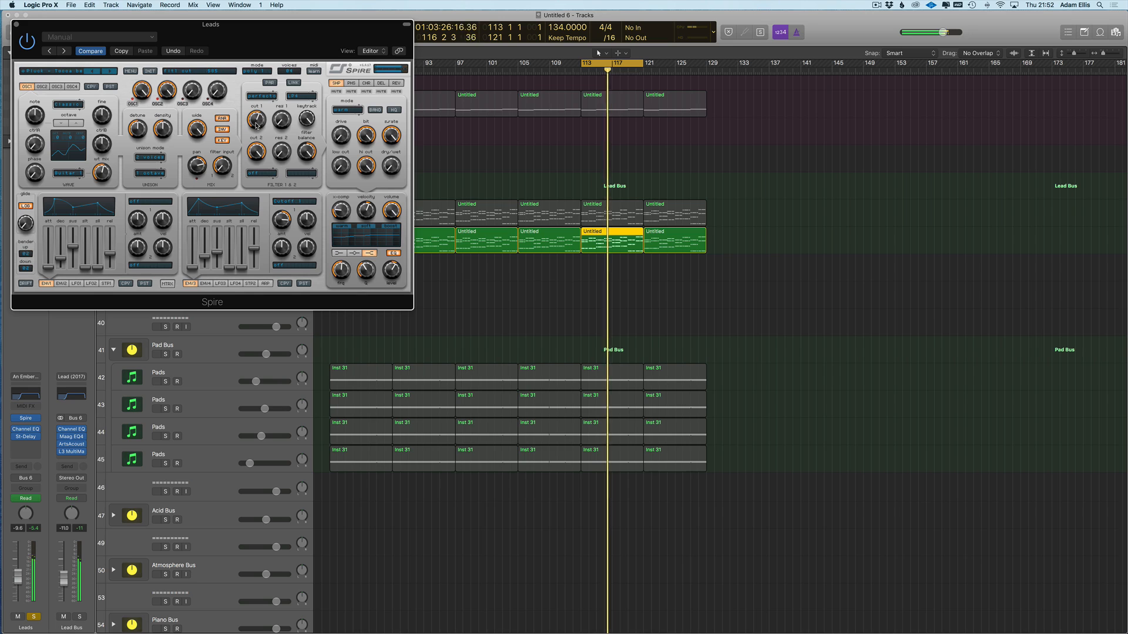
pyautogui.press('v')
pyautogui.moveTo(737, 246); pyautogui.dragTo(354, 240)
pyautogui.doubleClick(354, 240)
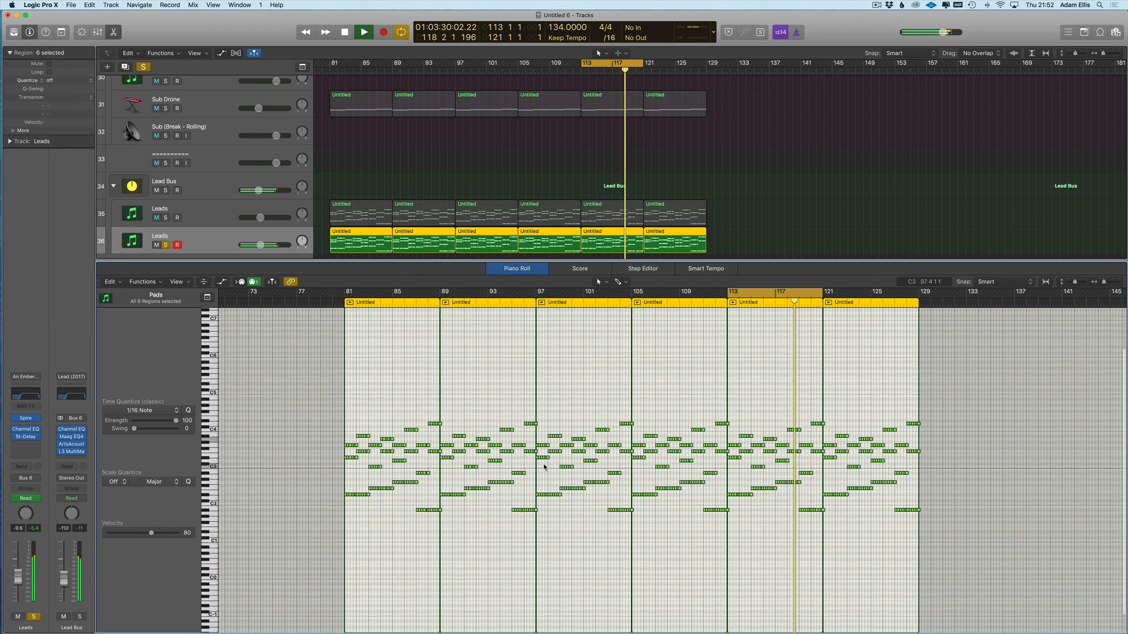
# - Transpose the copied Leads notes down one octave and solo track 35 alongside track 36
pyautogui.hotkey('alt', 'shift', 'Down')
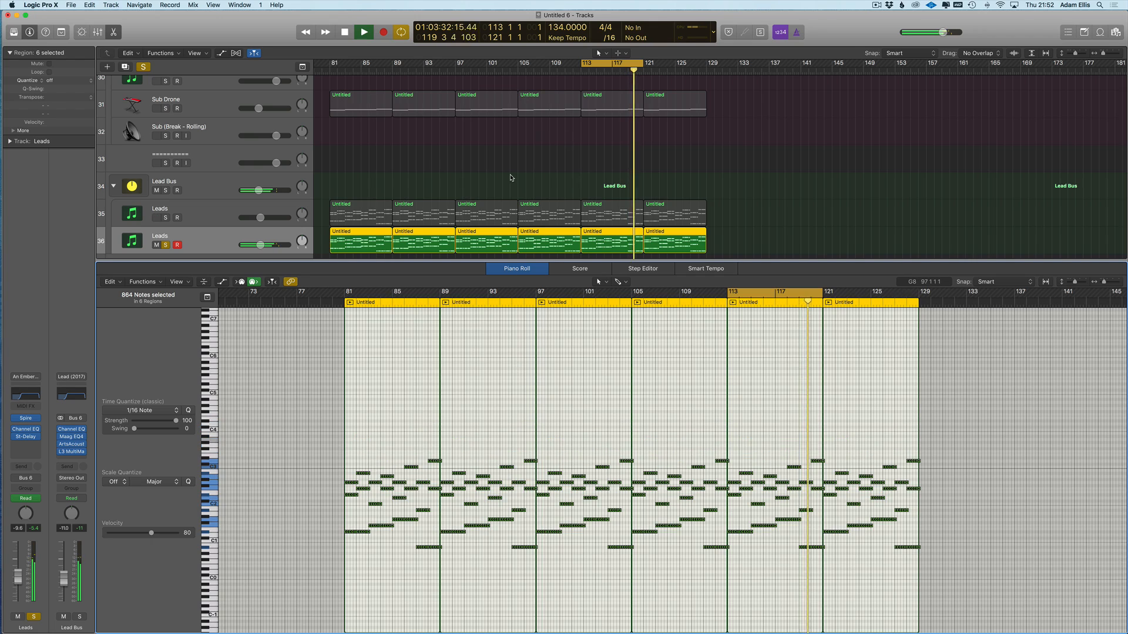
pyautogui.press('v')
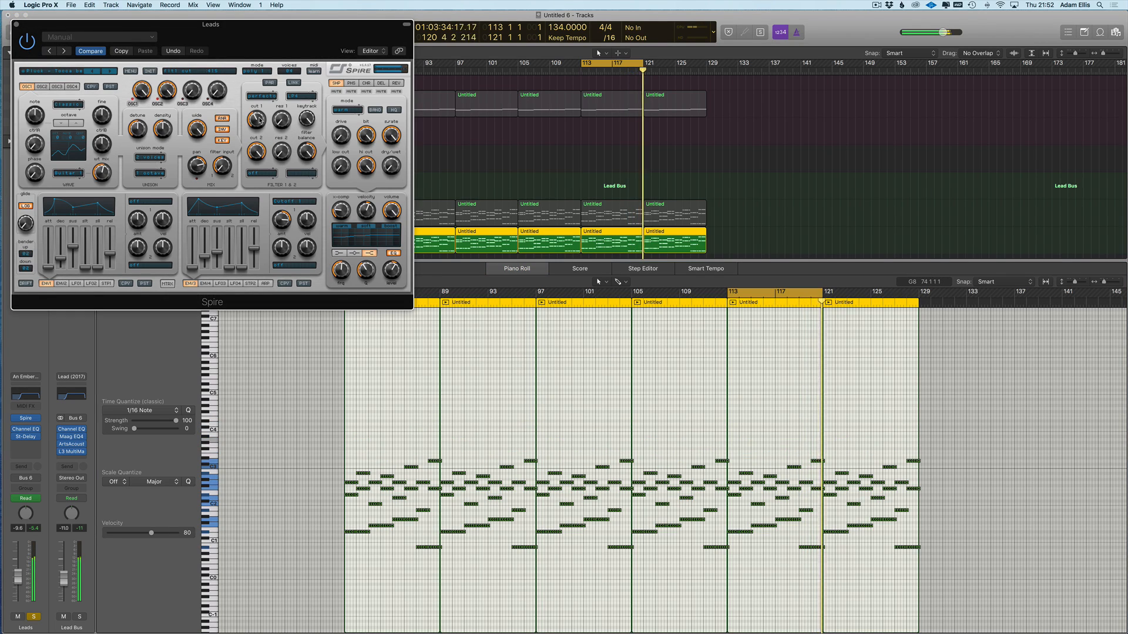
pyautogui.click(29, 417)
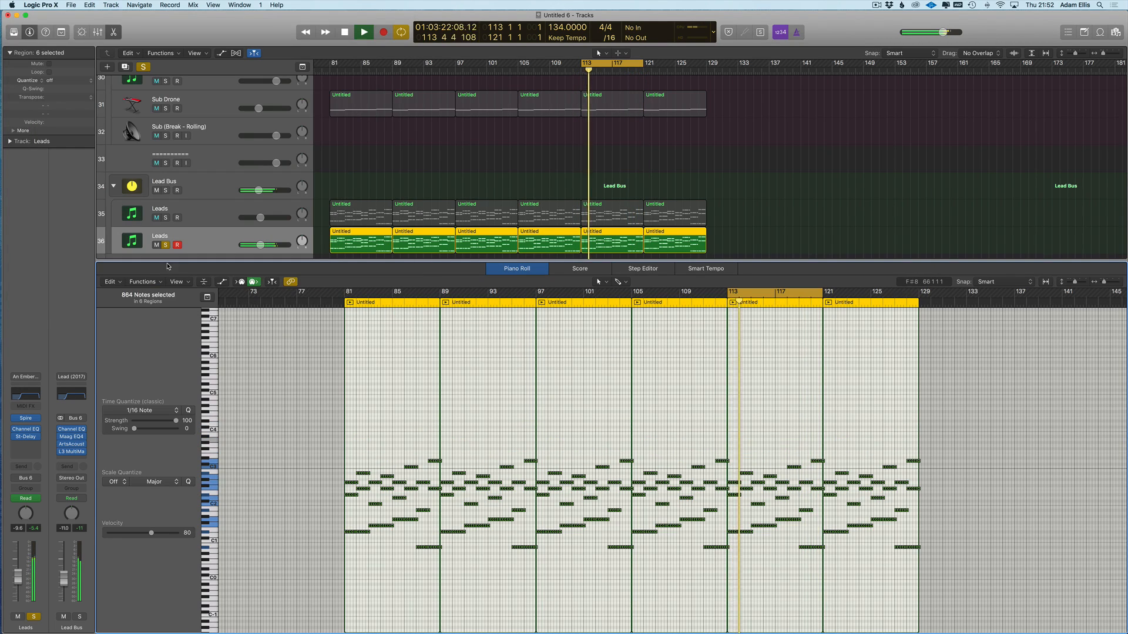
pyautogui.click(29, 416)
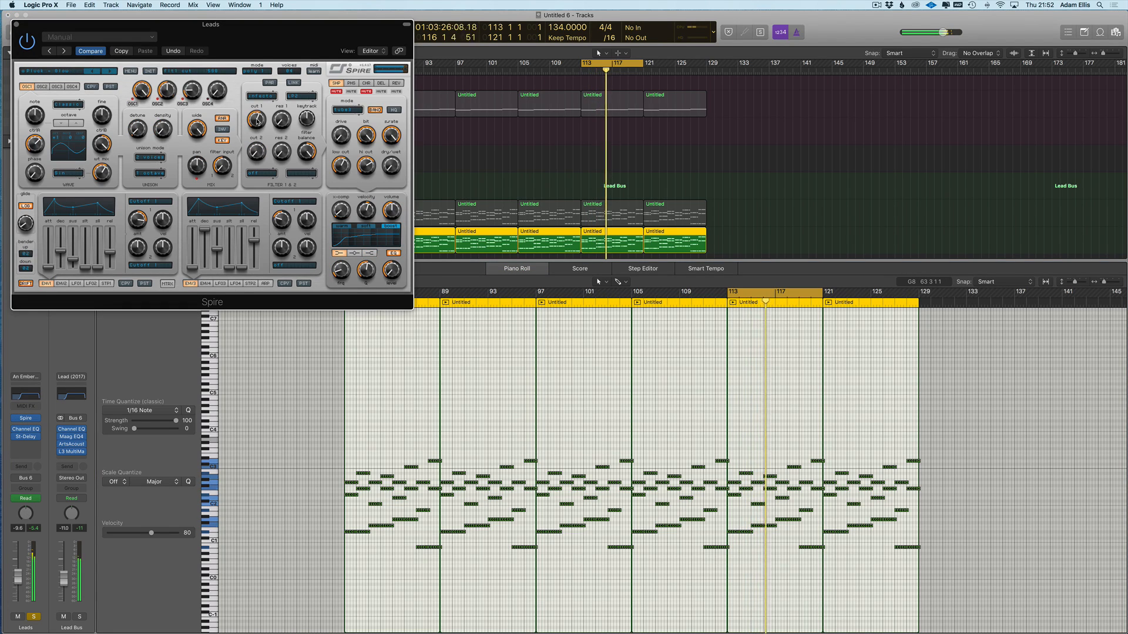
pyautogui.click(17, 25)
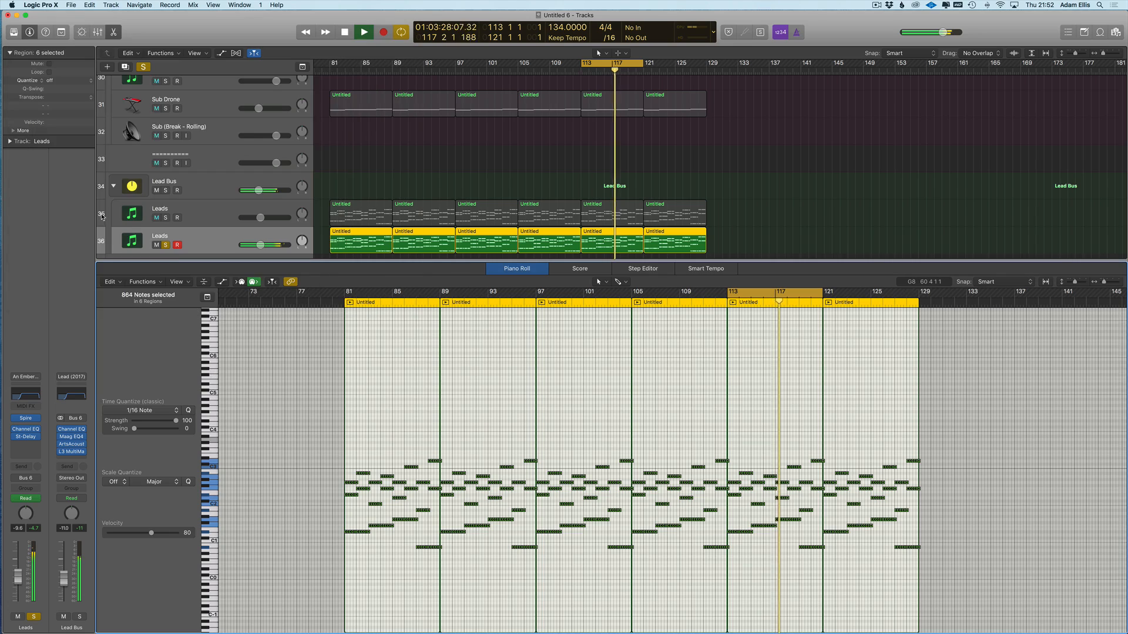
pyautogui.click(165, 217)
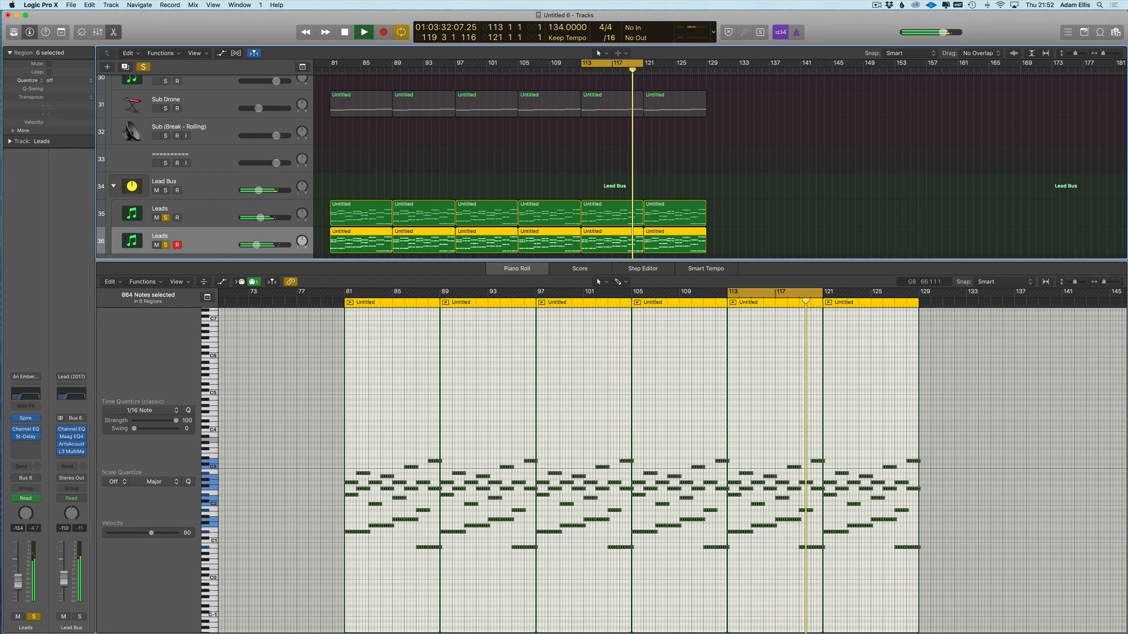
# - Lower the Stereo Delay output mix to 13% left and 35% right, then stop and close the Piano Roll
pyautogui.click(25, 436)
pyautogui.moveTo(332, 251); pyautogui.dragTo(297, 276)
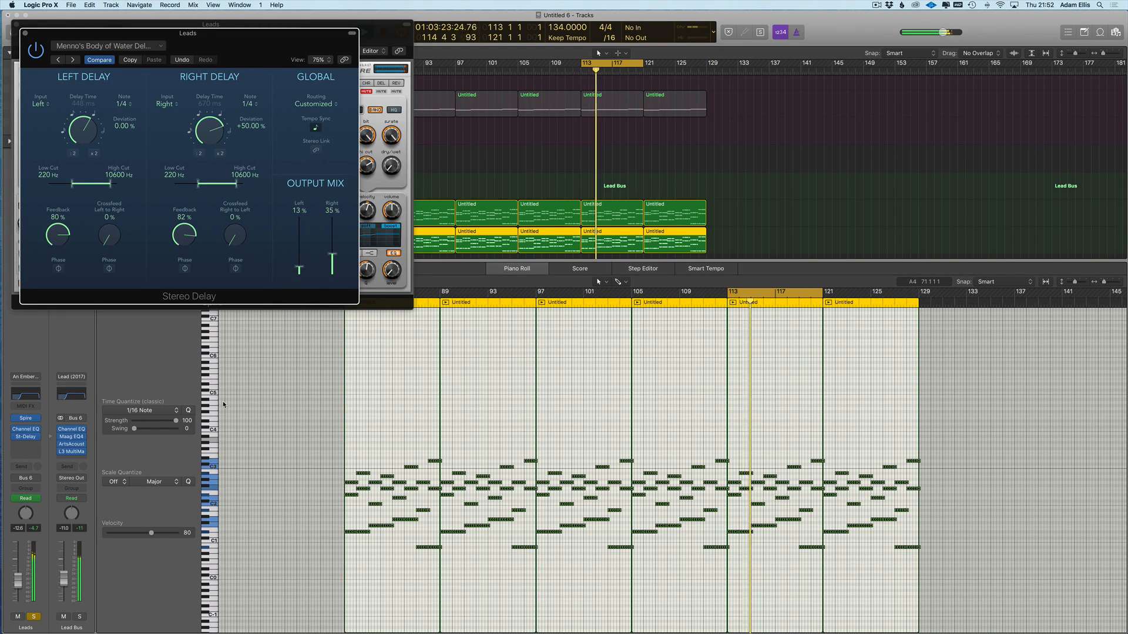
pyautogui.press('v')
pyautogui.scroll(-3, 219, 211)
pyautogui.press('space')
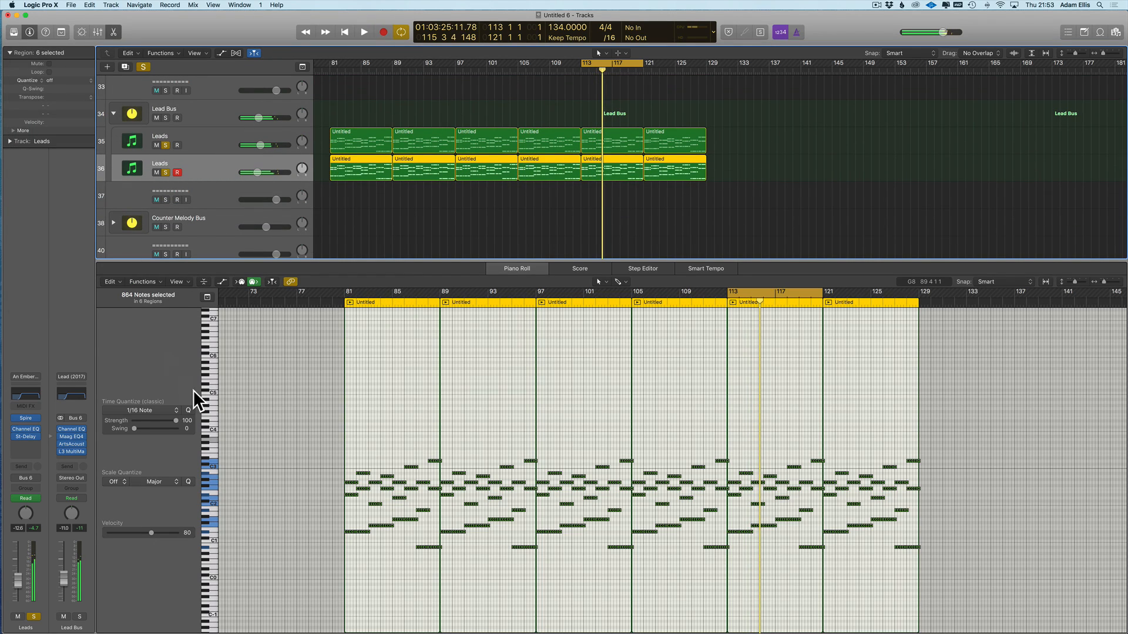
pyautogui.press('p')
pyautogui.scroll(2, 202, 212)
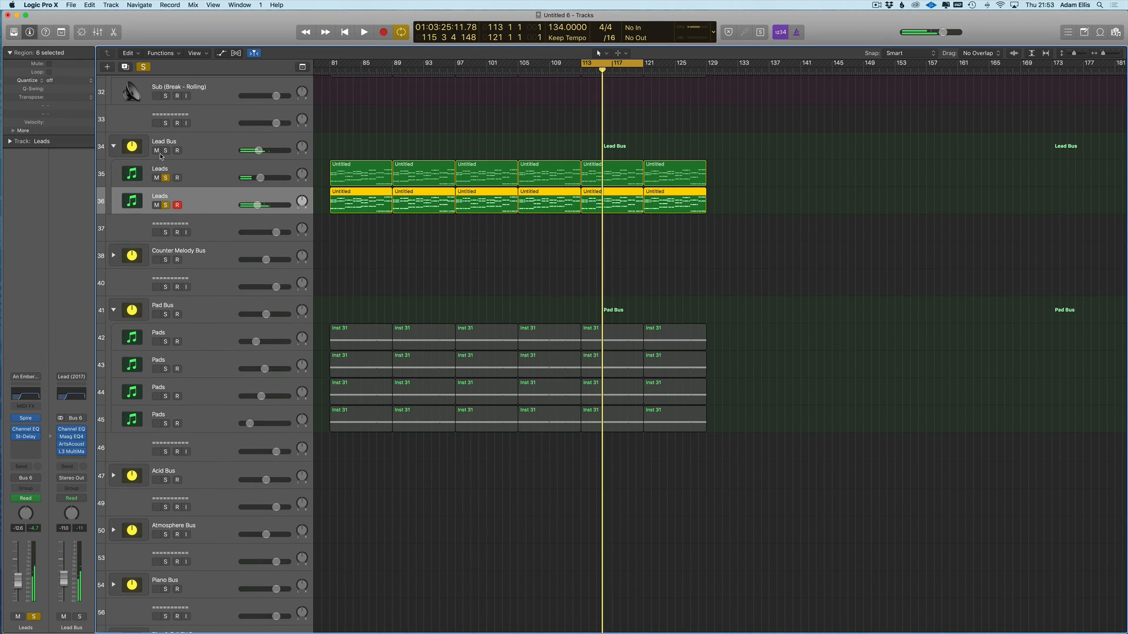
# - Clear all solos, duplicate the Leads track, solo the new third Leads track and load ANA 2
pyautogui.click(166, 178)
pyautogui.click(223, 206)
pyautogui.press('super+d')
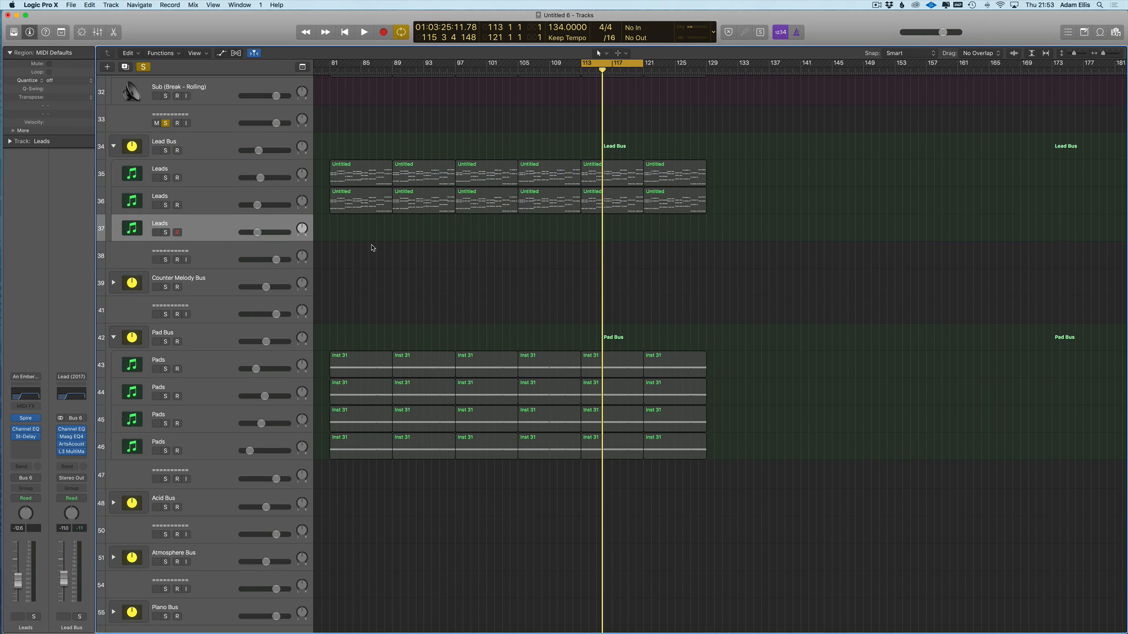
pyautogui.moveTo(751, 199); pyautogui.dragTo(338, 227)
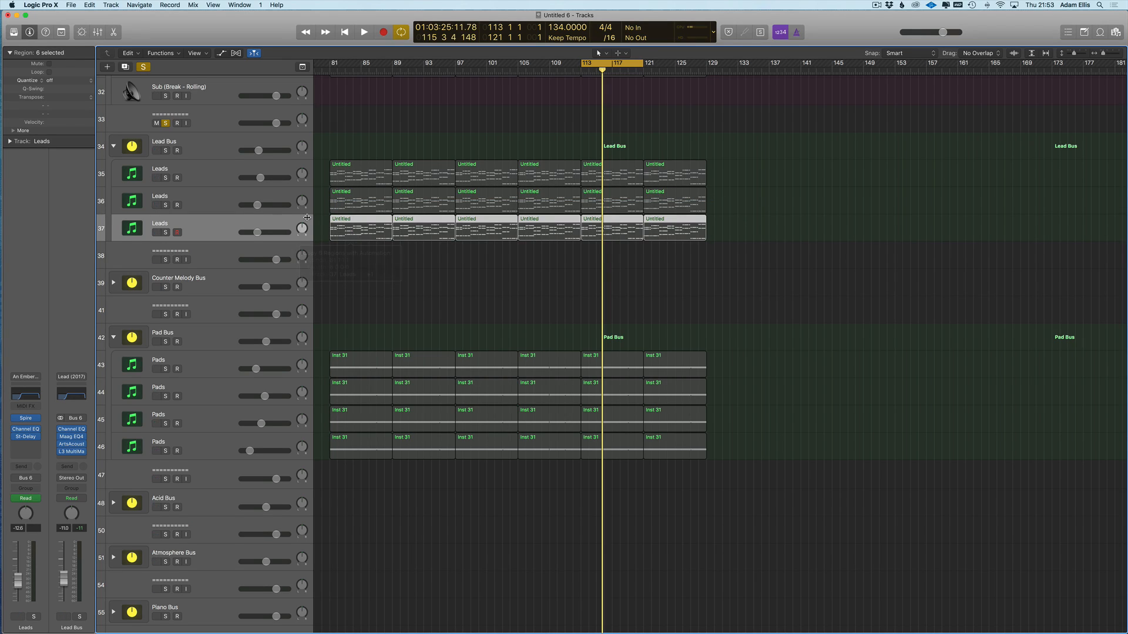
pyautogui.click(166, 233)
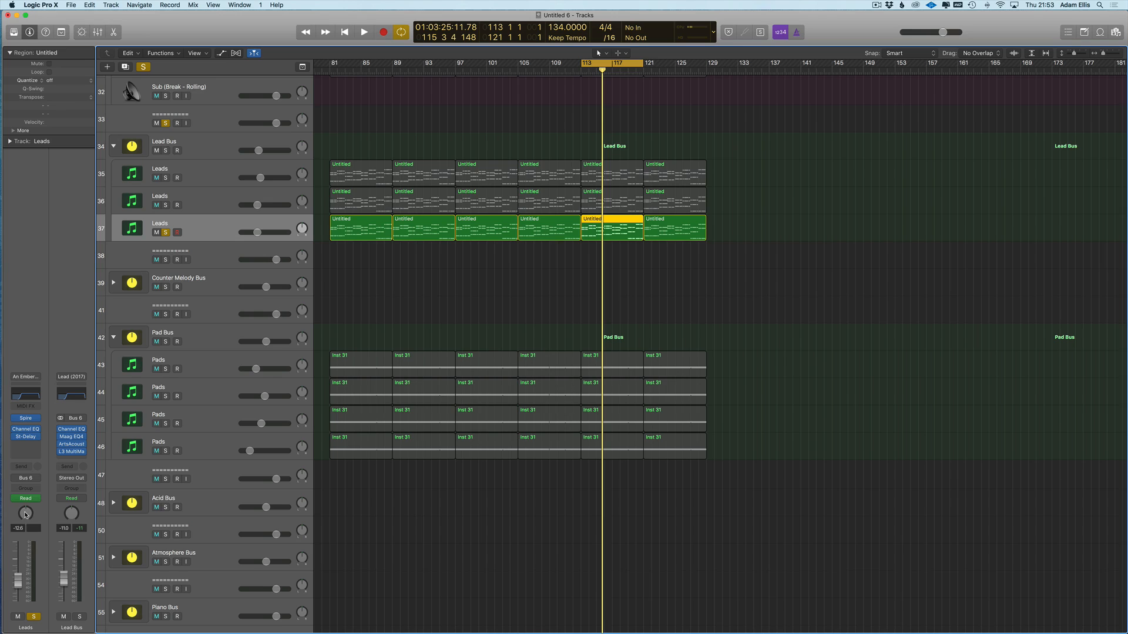
pyautogui.click(35, 420)
pyautogui.moveTo(46, 433)
pyautogui.click(123, 430)
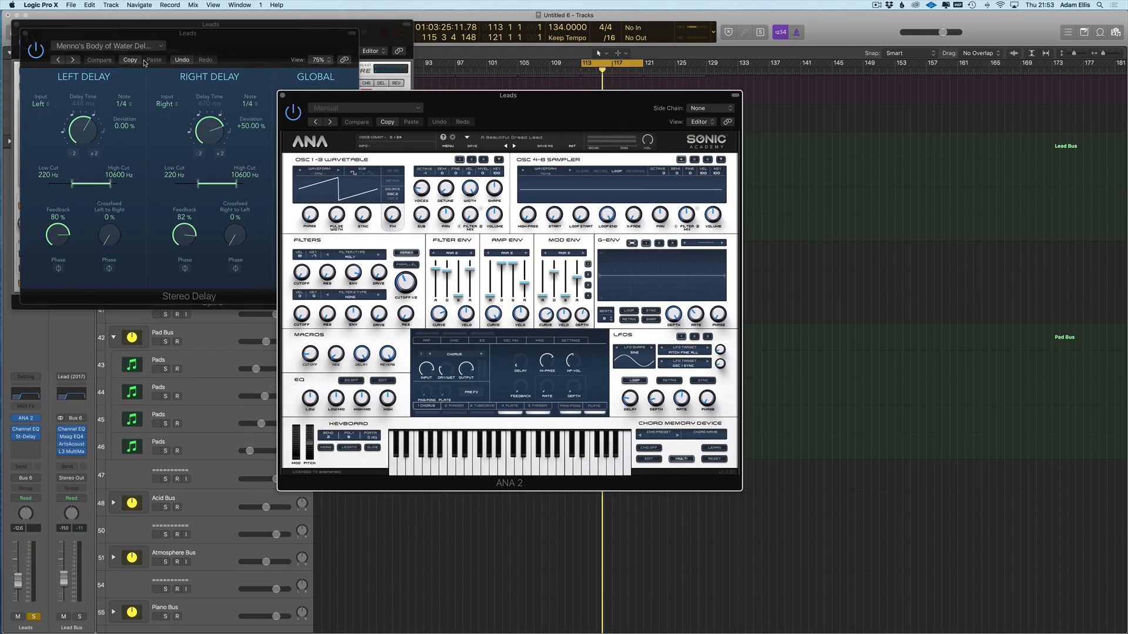
pyautogui.press('v')
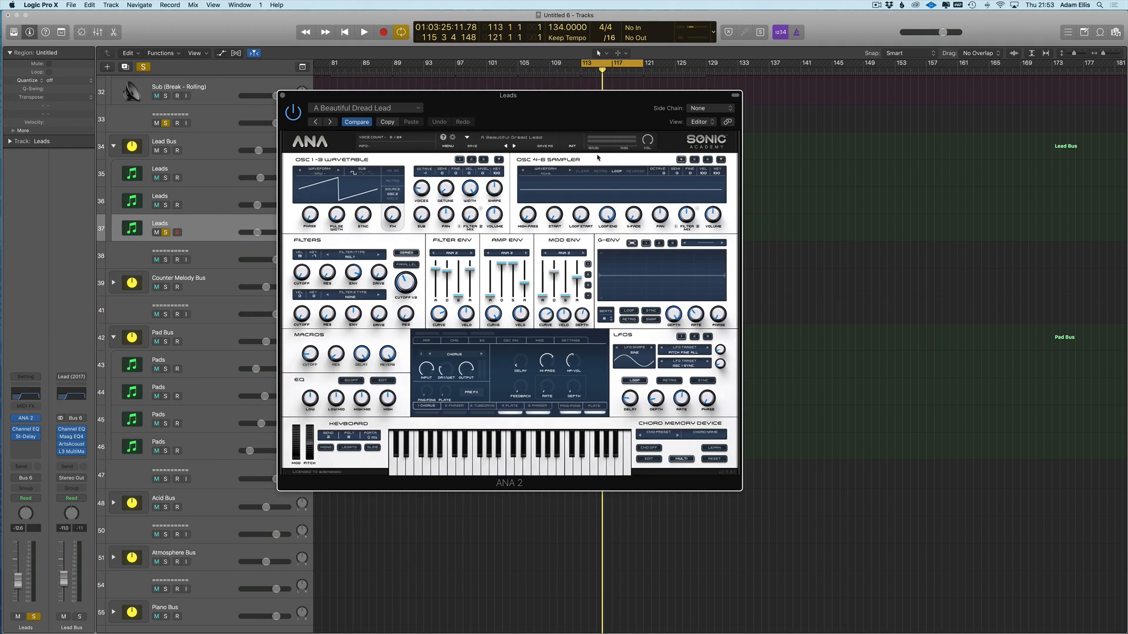
# - Filter ANA 2's presets by the Tech House tag and Presets Vol 4 – JIA bank, then show all
pyautogui.click(526, 140)
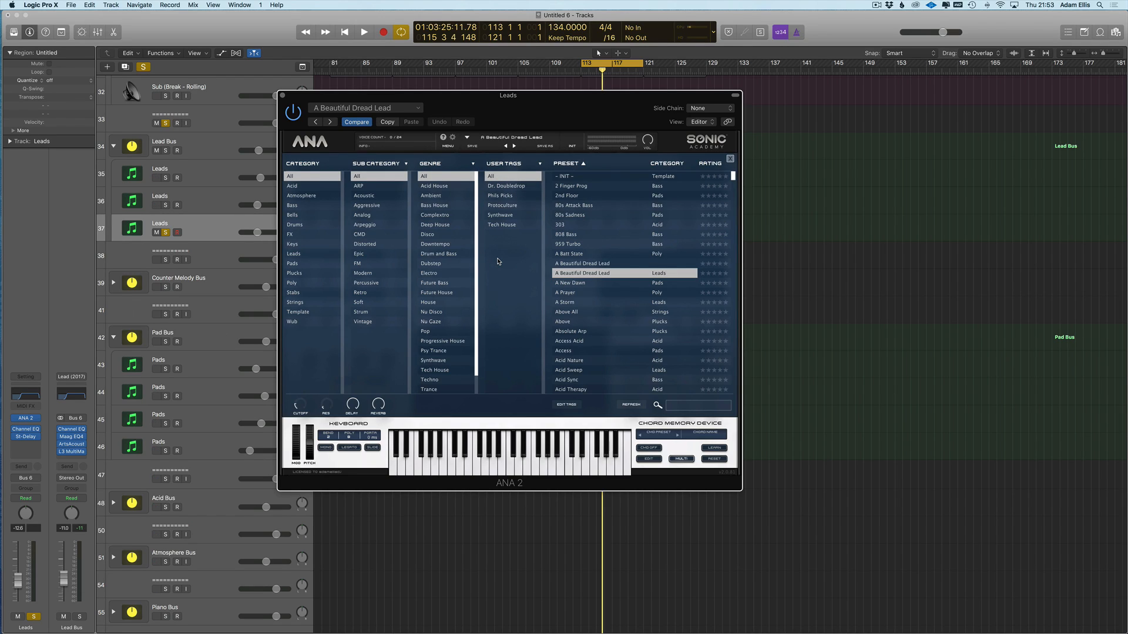
pyautogui.click(568, 164)
pyautogui.rightClick(568, 166)
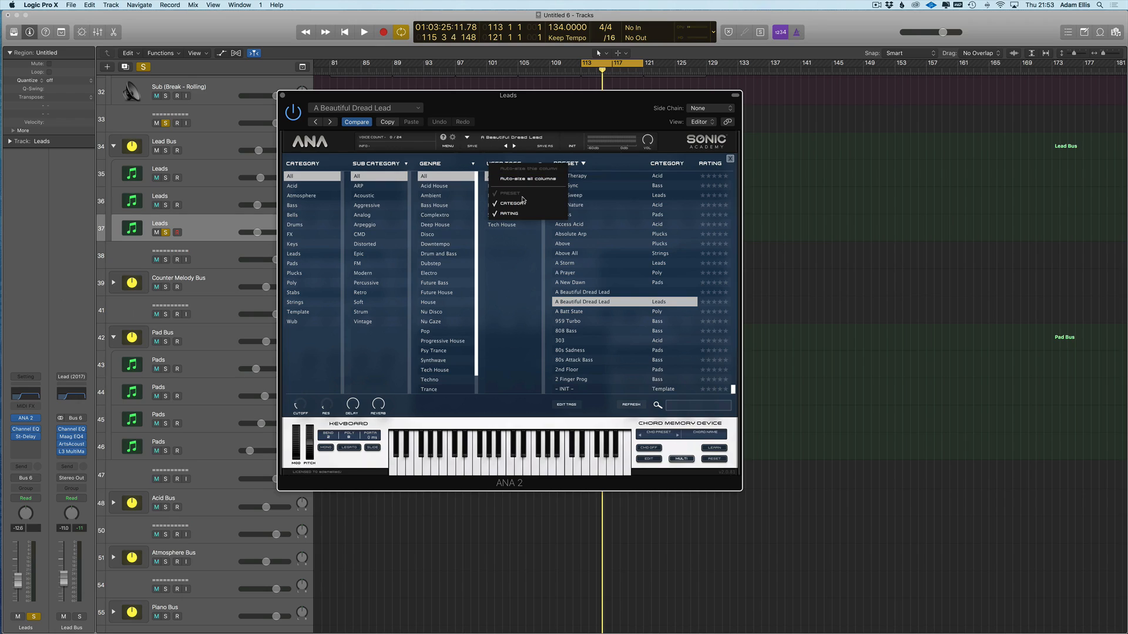
pyautogui.click(536, 145)
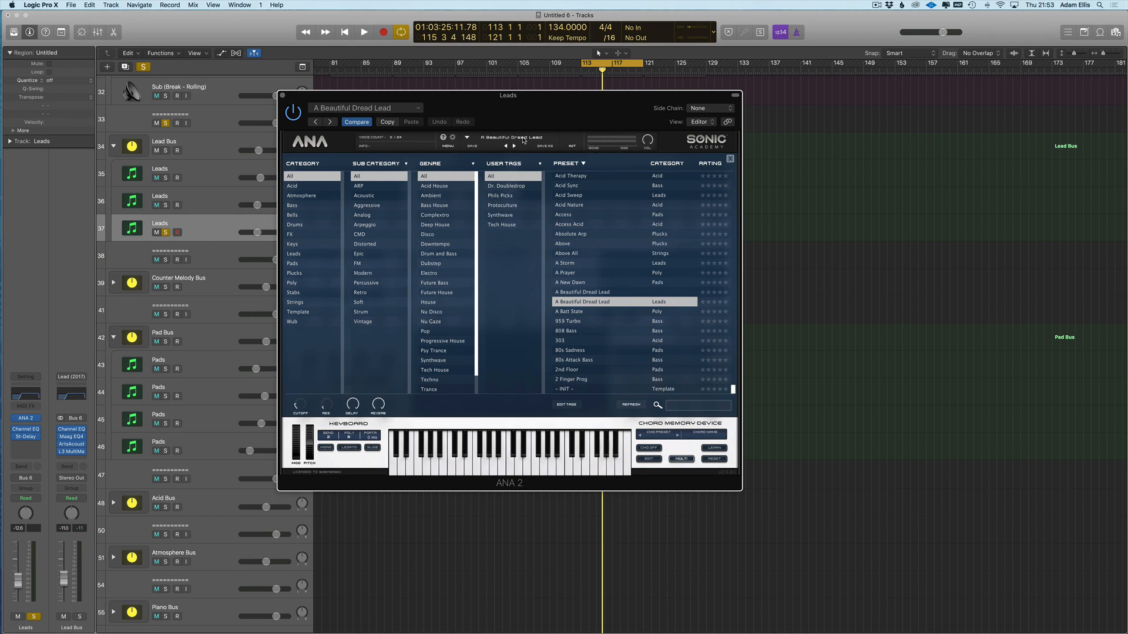
pyautogui.click(501, 224)
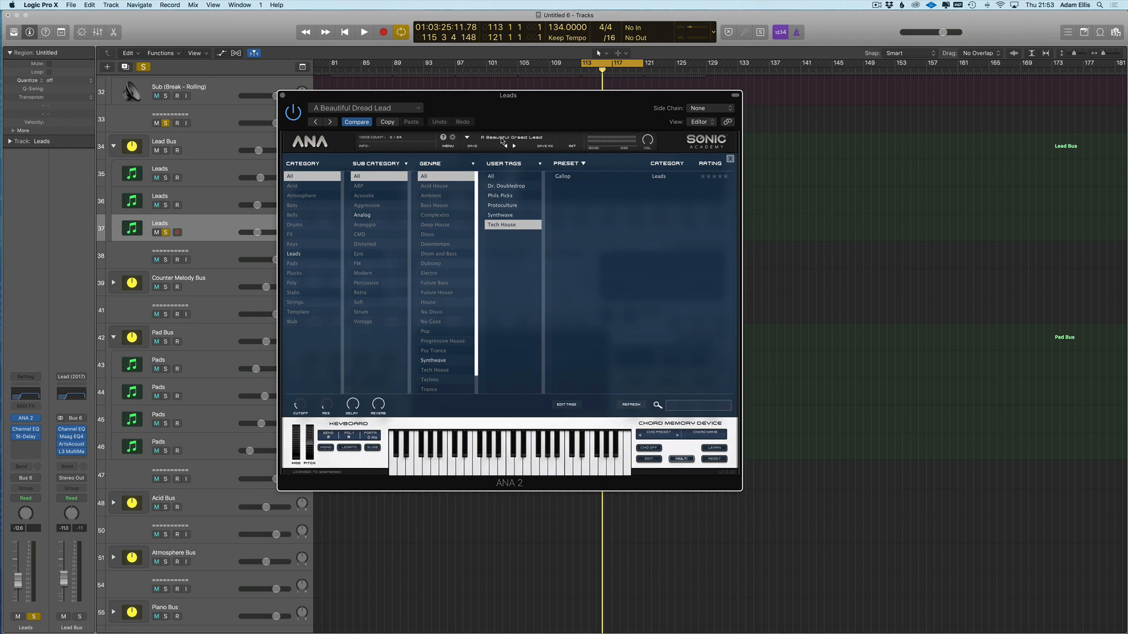
pyautogui.click(505, 177)
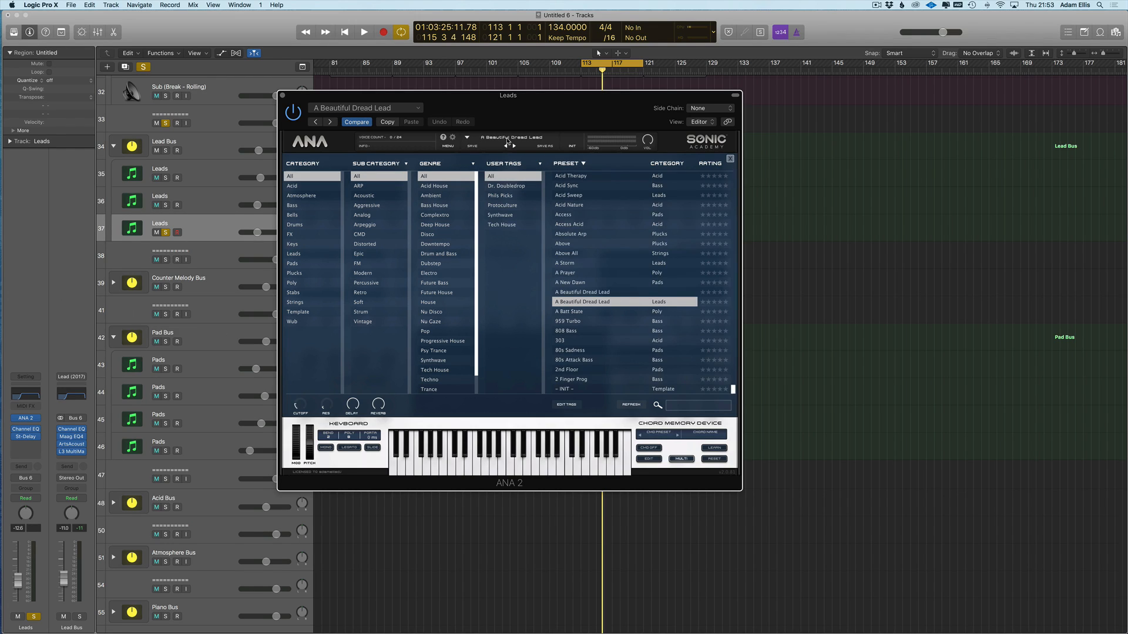
pyautogui.rightClick(573, 164)
pyautogui.click(523, 184)
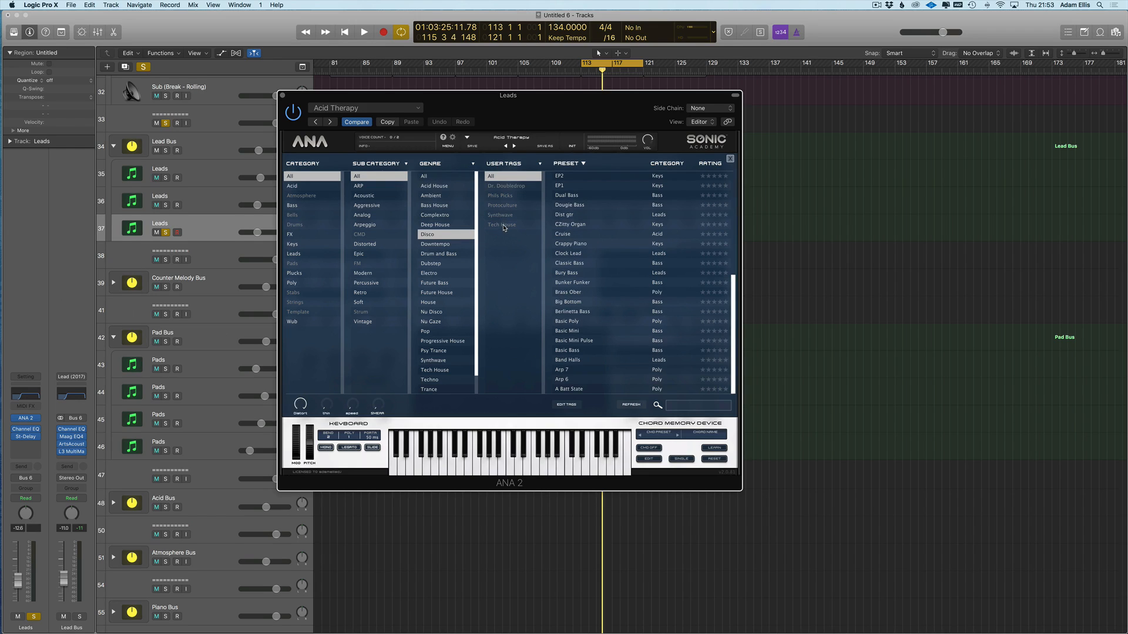
pyautogui.click(499, 166)
pyautogui.click(498, 175)
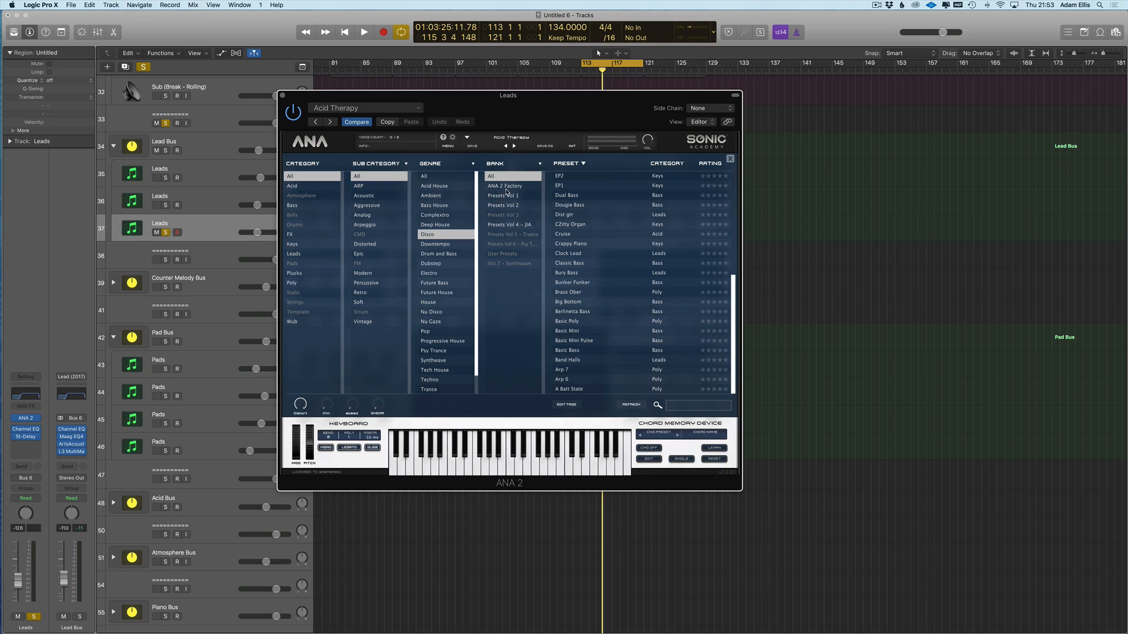
pyautogui.click(506, 192)
pyautogui.click(517, 225)
pyautogui.click(518, 243)
pyautogui.click(520, 225)
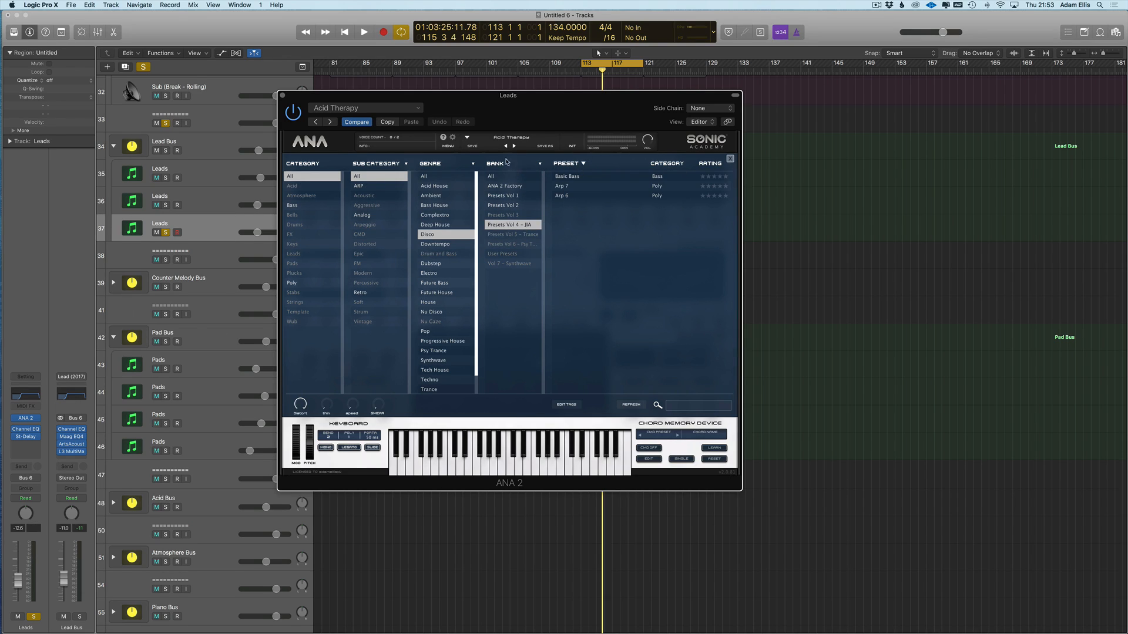
pyautogui.click(537, 178)
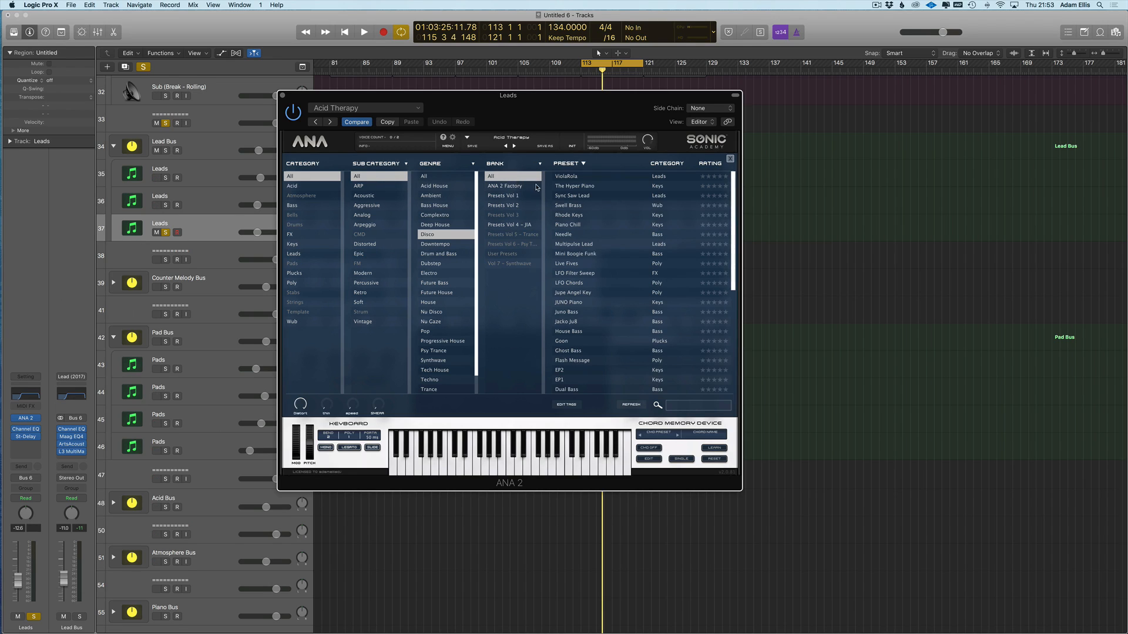
# - Sort presets by Category, load Band Halls and step through presets to Sync Saw Lead while playing
pyautogui.click(666, 170)
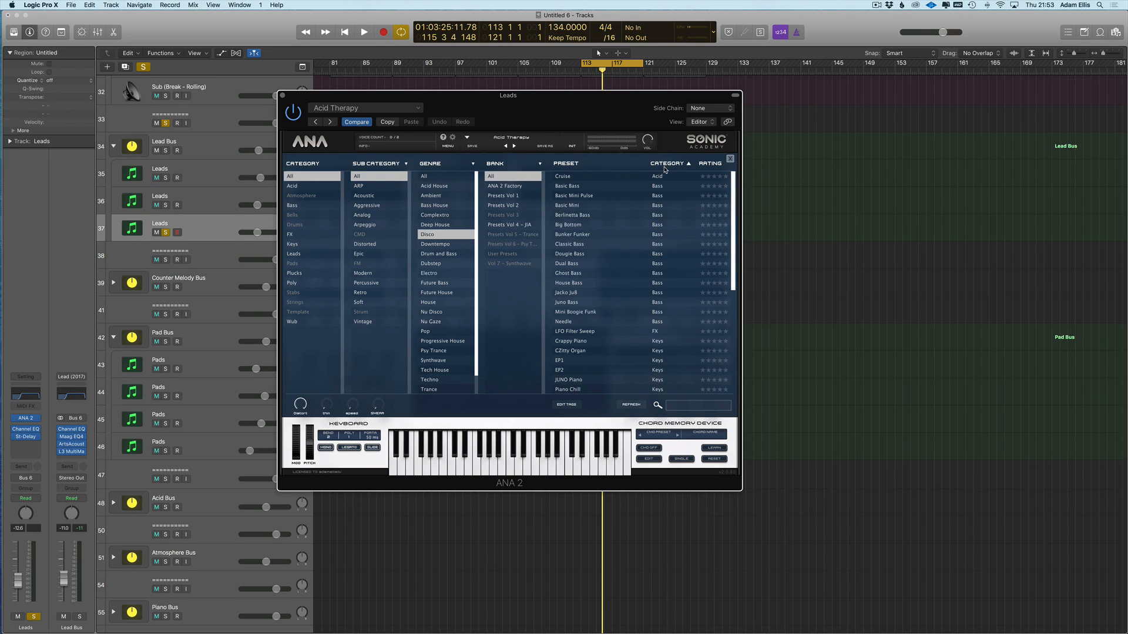
pyautogui.scroll(-5, 646, 315)
pyautogui.doubleClick(645, 300)
pyautogui.press('space')
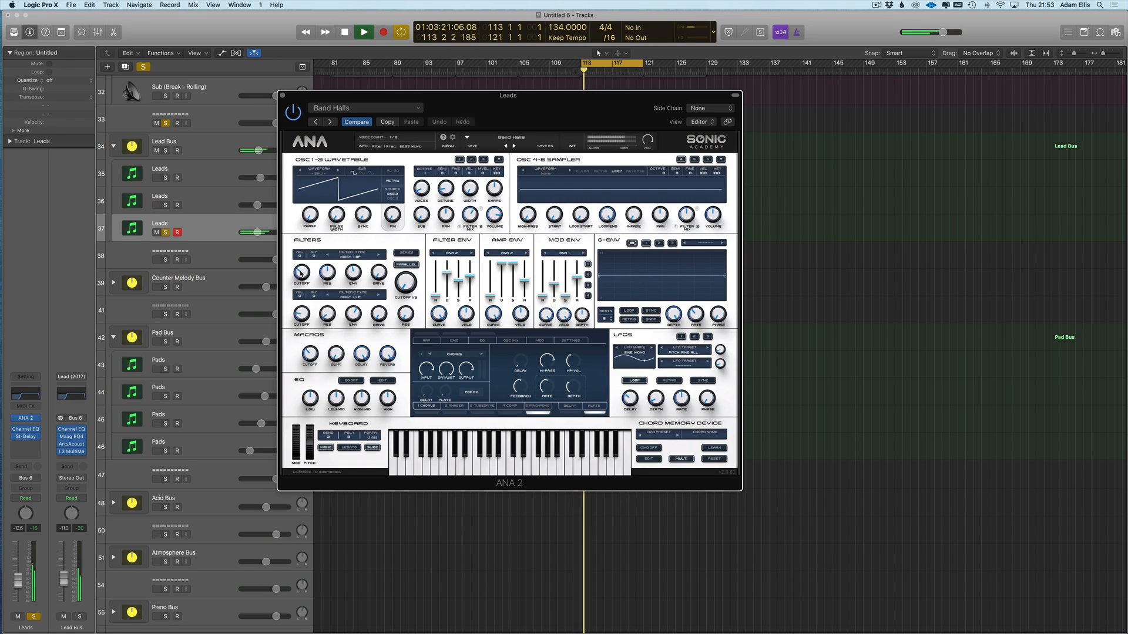
pyautogui.click(514, 145)
pyautogui.click(514, 146)
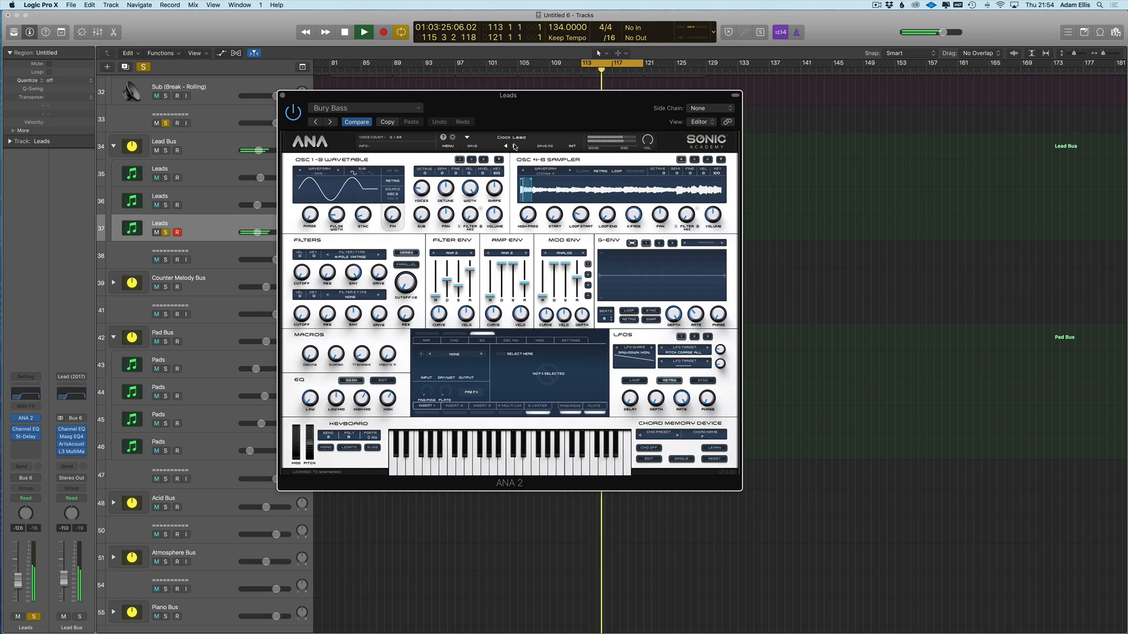
pyautogui.click(514, 145)
pyautogui.click(514, 146)
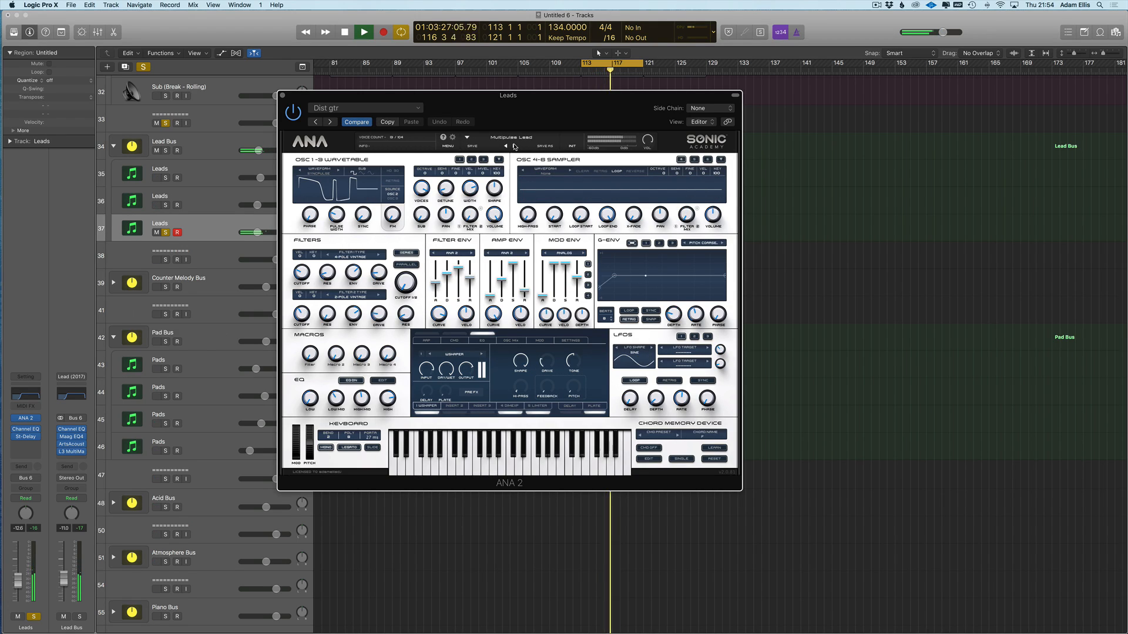
pyautogui.click(514, 145)
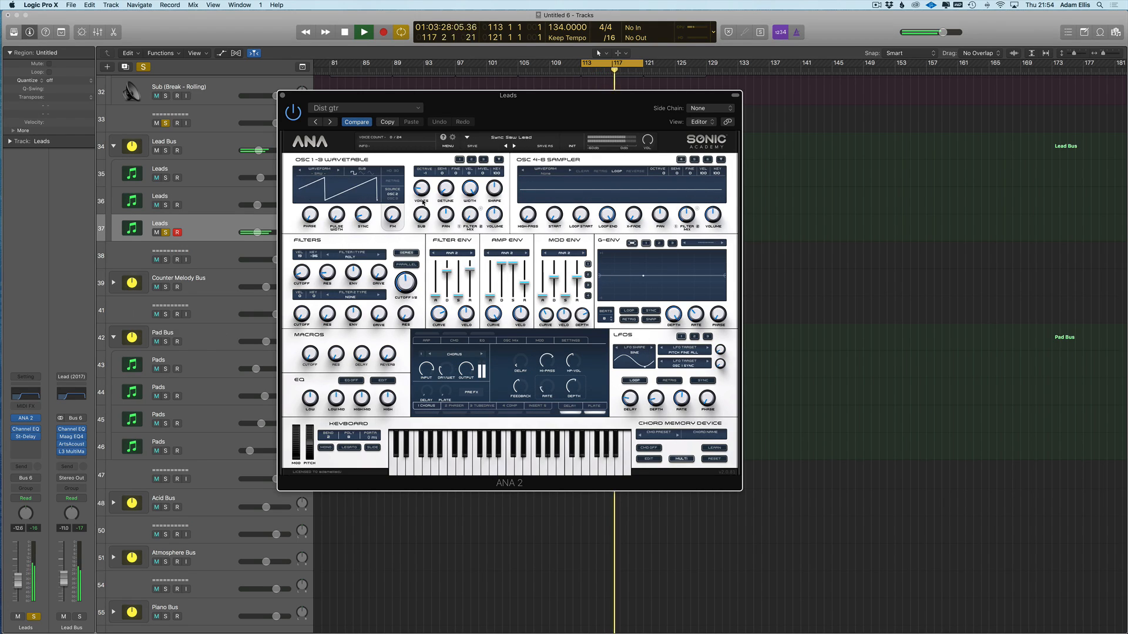
pyautogui.click(35, 418)
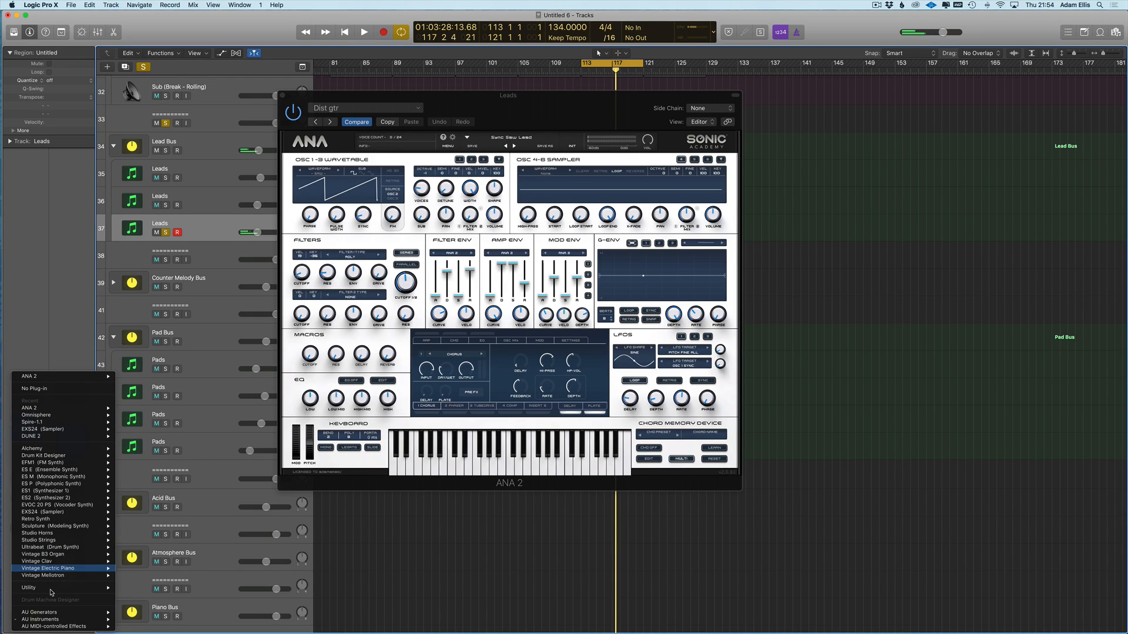
# - Replace ANA 2 with stereo Sylenth1 and load the second Sylenth Essentials bank from the Soundbanks folder
pyautogui.moveTo(63, 619)
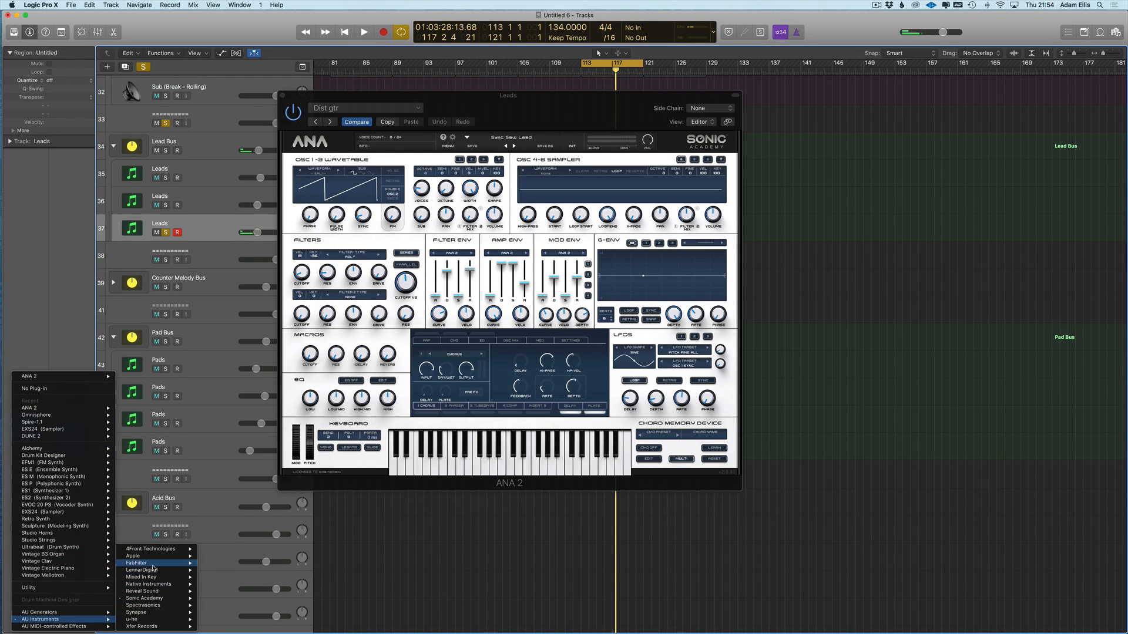
pyautogui.click(257, 571)
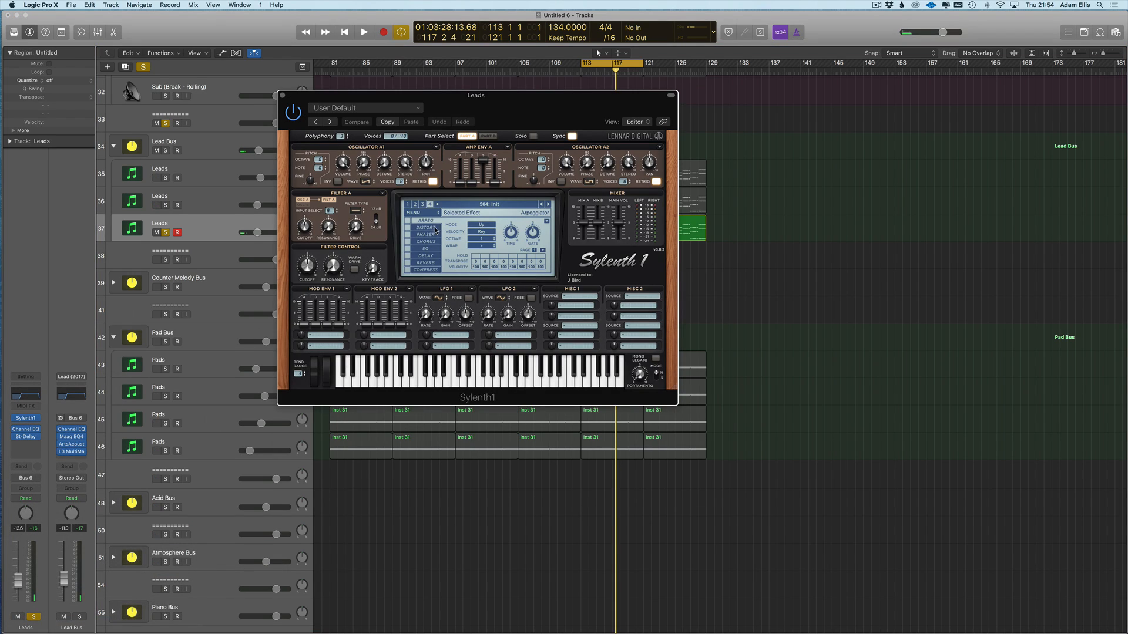
pyautogui.click(426, 212)
pyautogui.moveTo(431, 223)
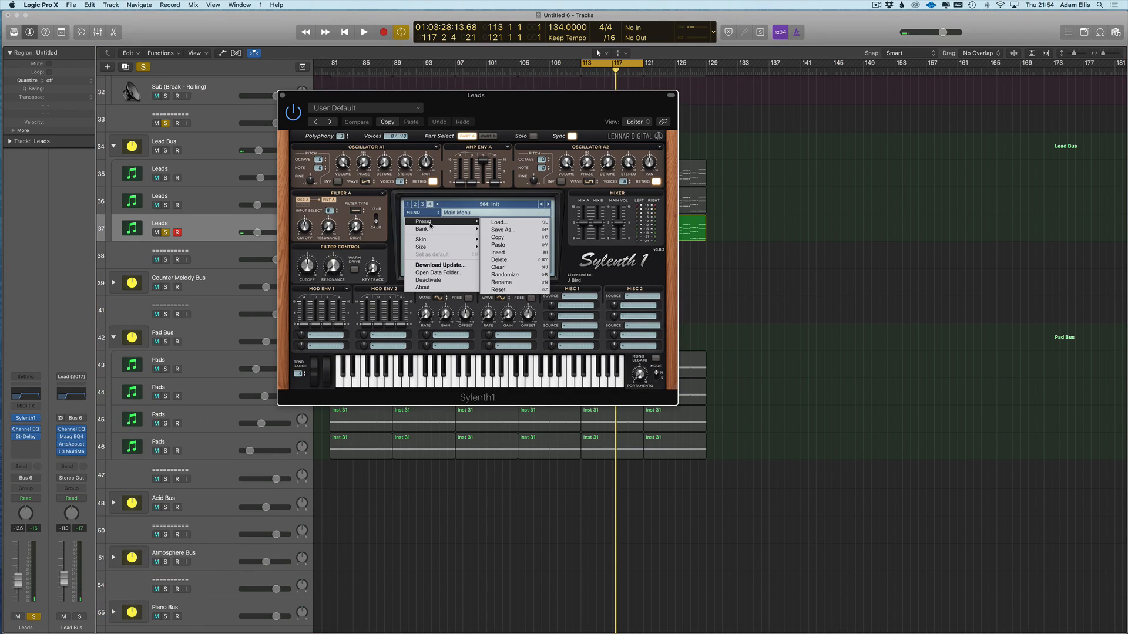
pyautogui.click(499, 245)
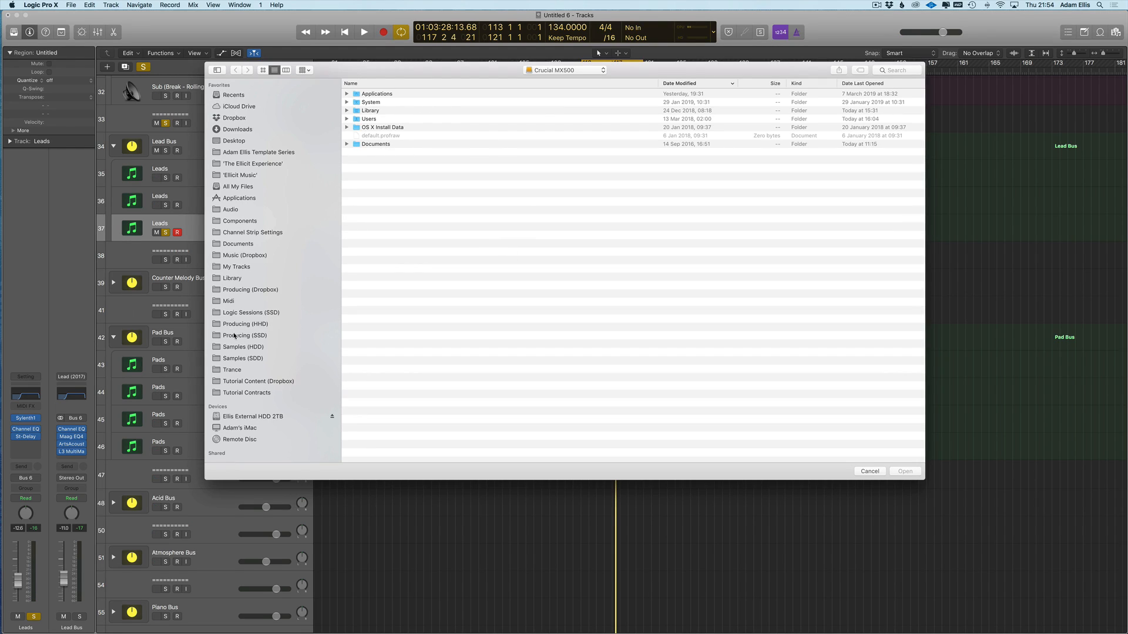
pyautogui.click(238, 415)
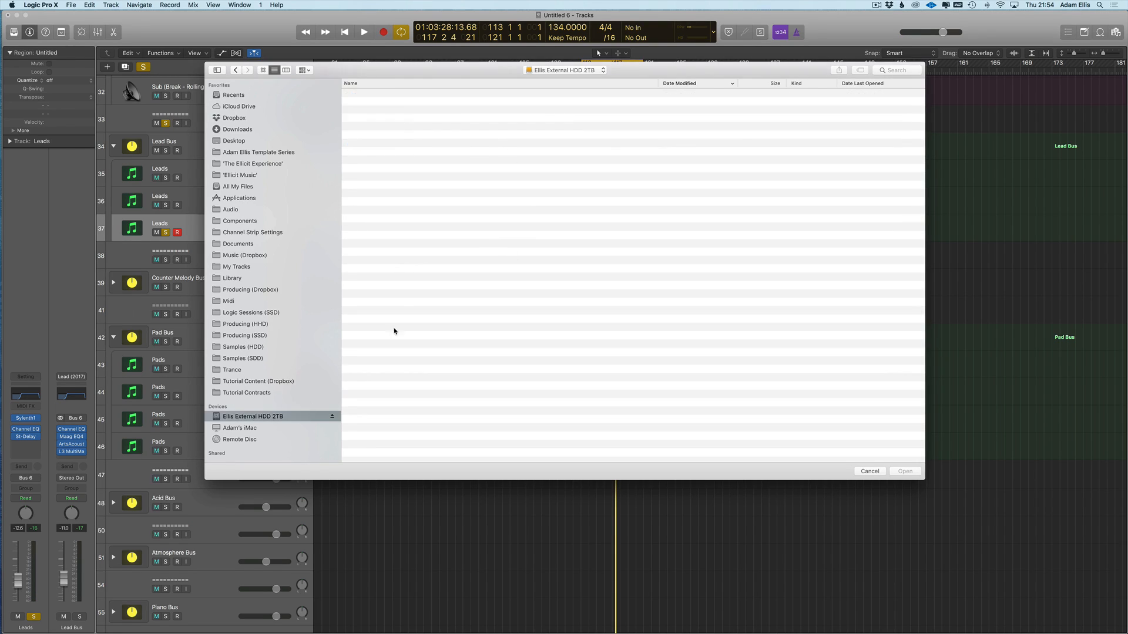
pyautogui.click(401, 229)
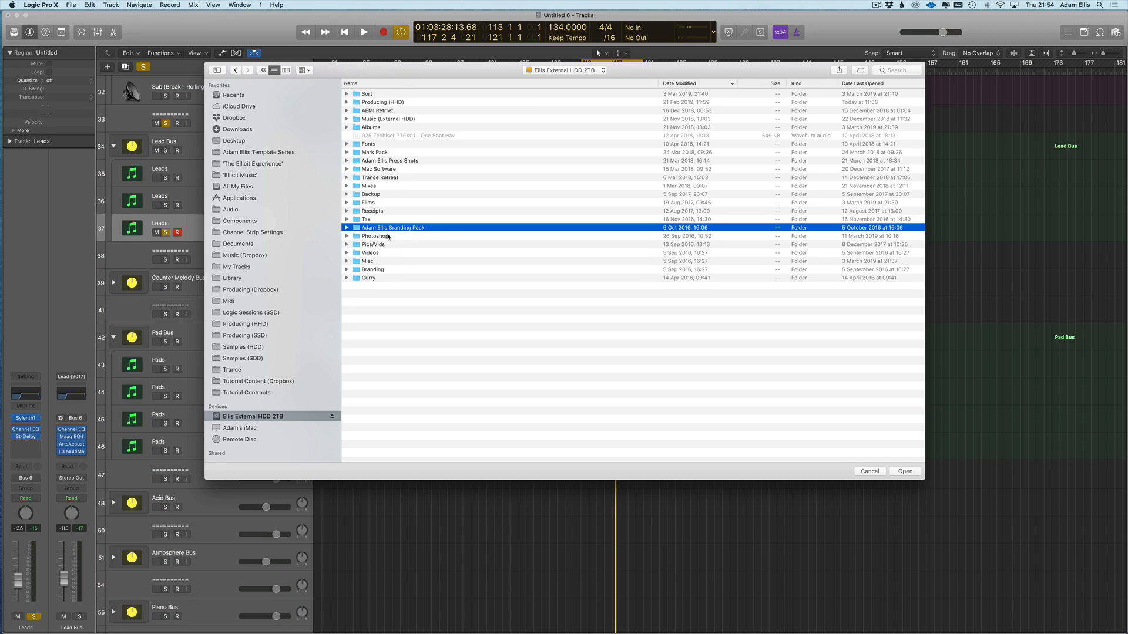
pyautogui.click(258, 336)
pyautogui.click(247, 324)
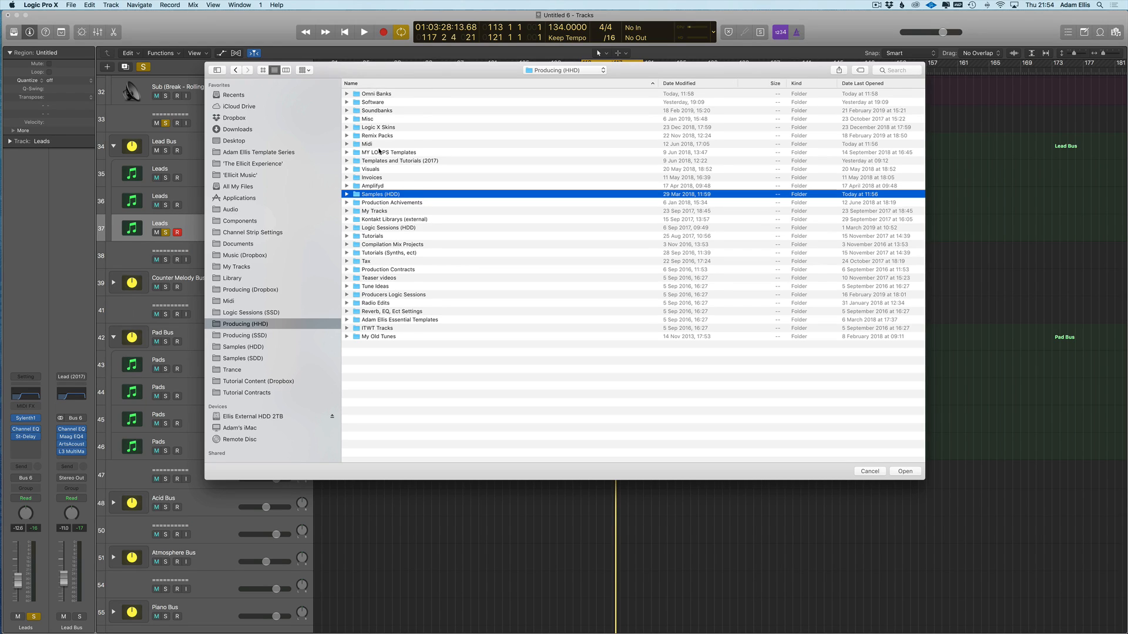
pyautogui.doubleClick(385, 279)
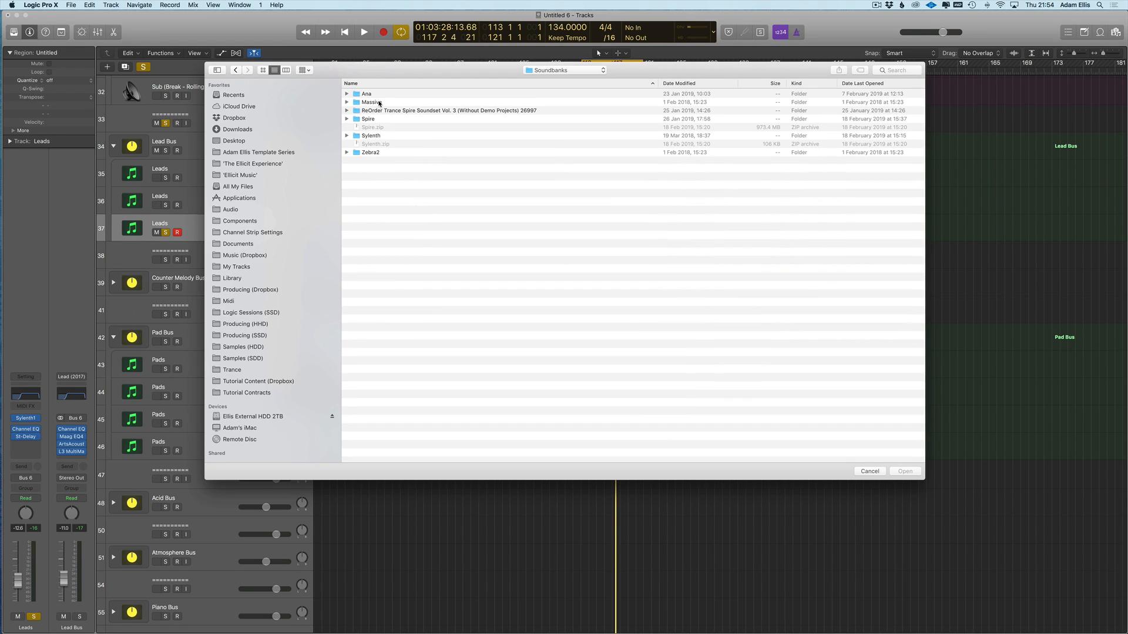
pyautogui.doubleClick(370, 136)
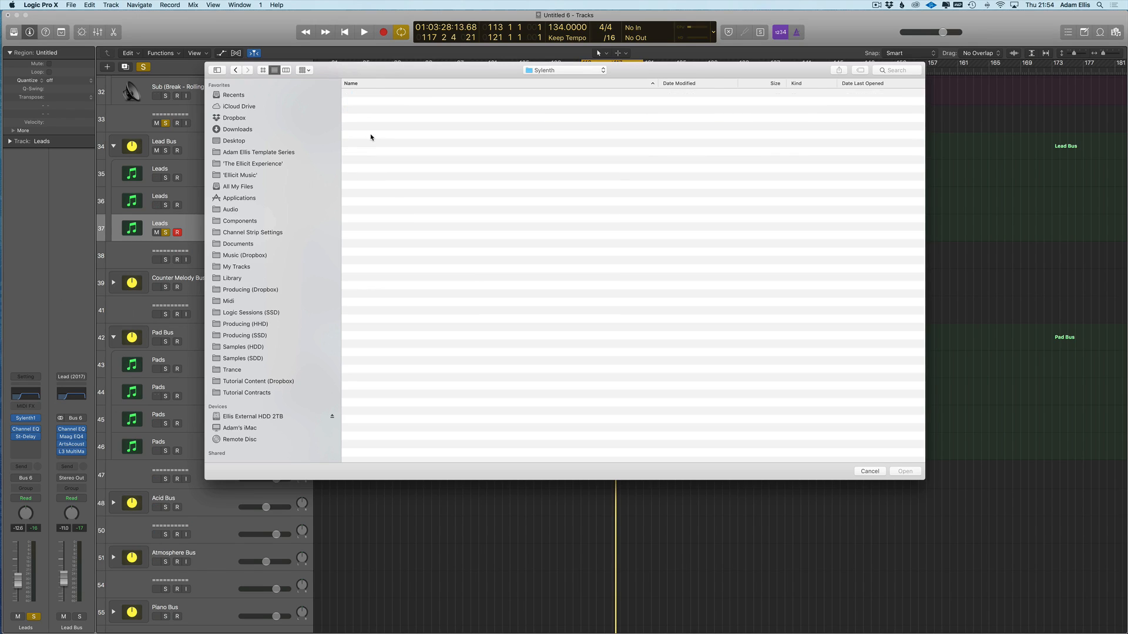
pyautogui.doubleClick(406, 94)
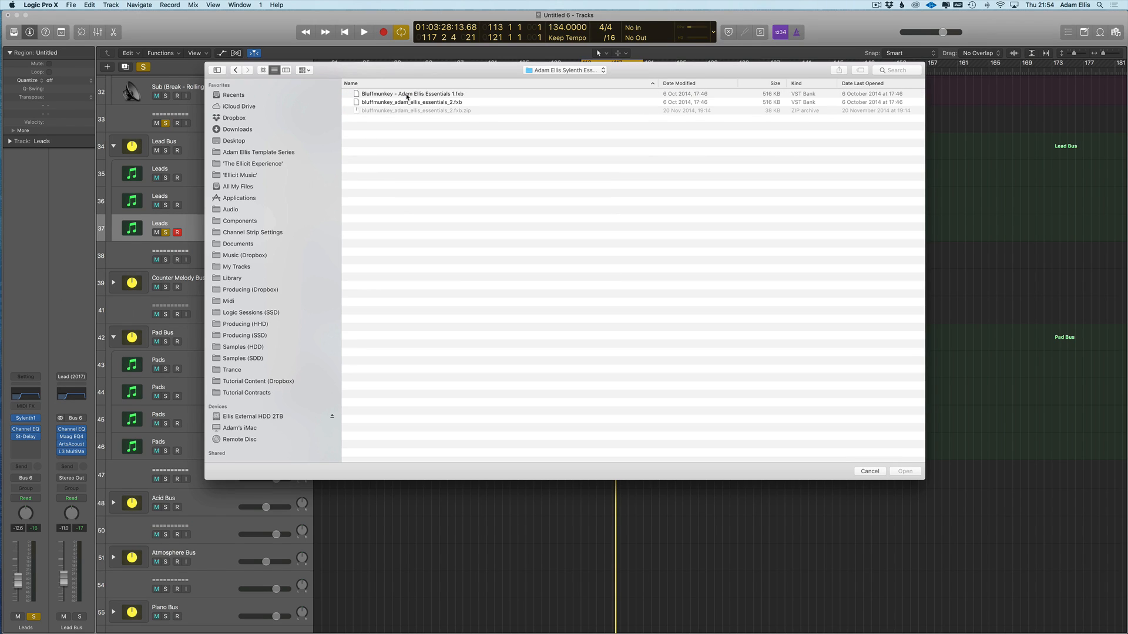
pyautogui.doubleClick(420, 103)
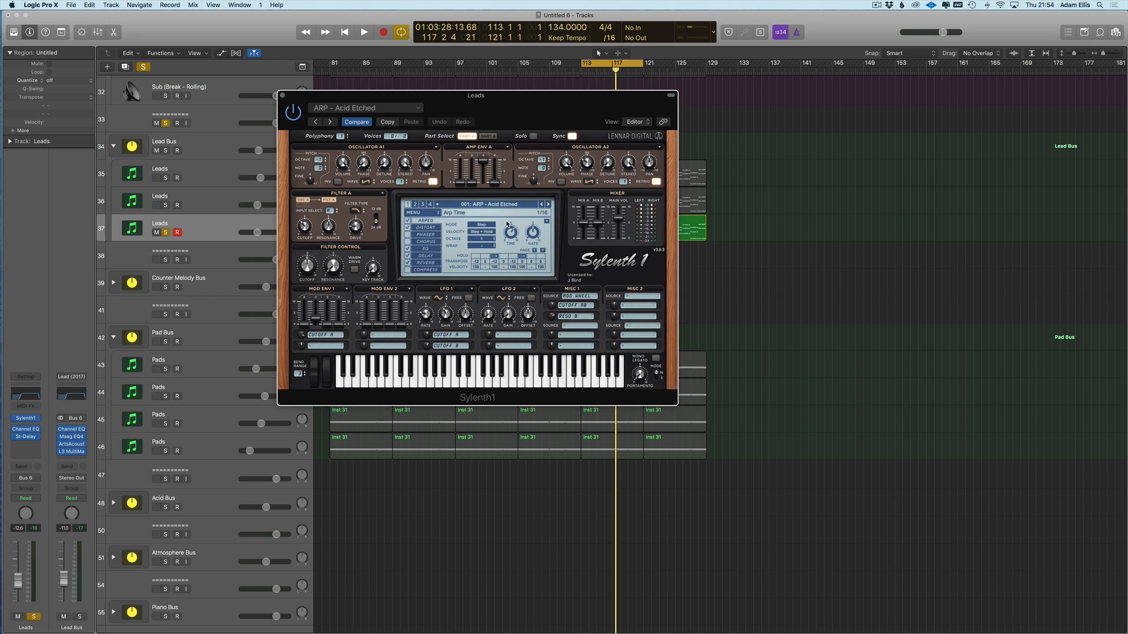
# - Load the 066: LD - Apex Sylenth1 preset and audition it
pyautogui.click(467, 208)
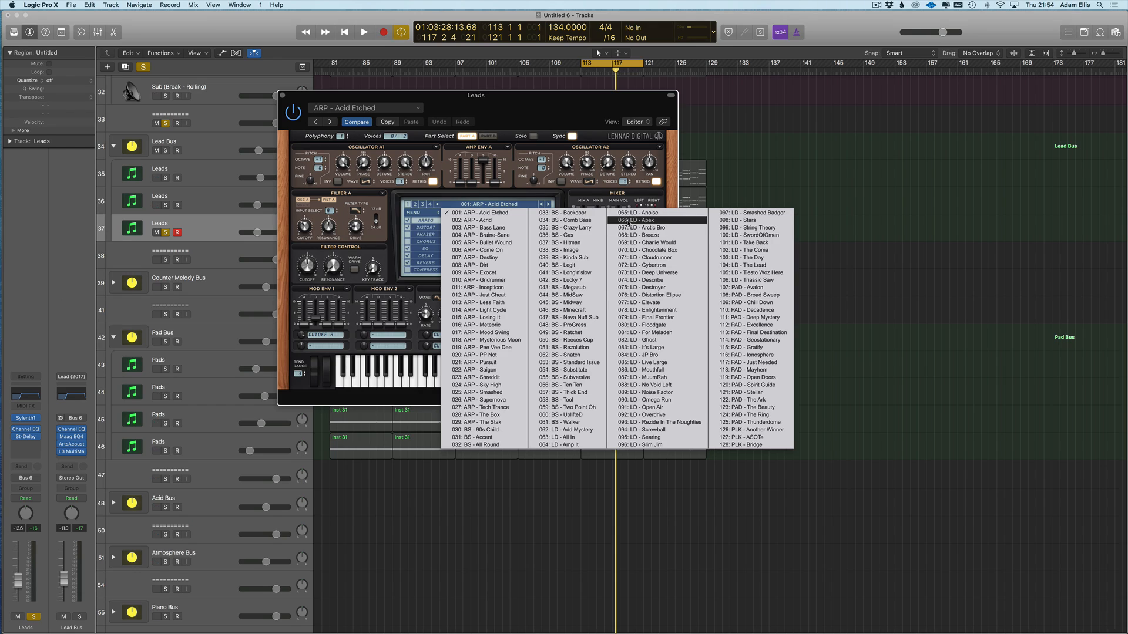
pyautogui.click(627, 221)
pyautogui.press('space')
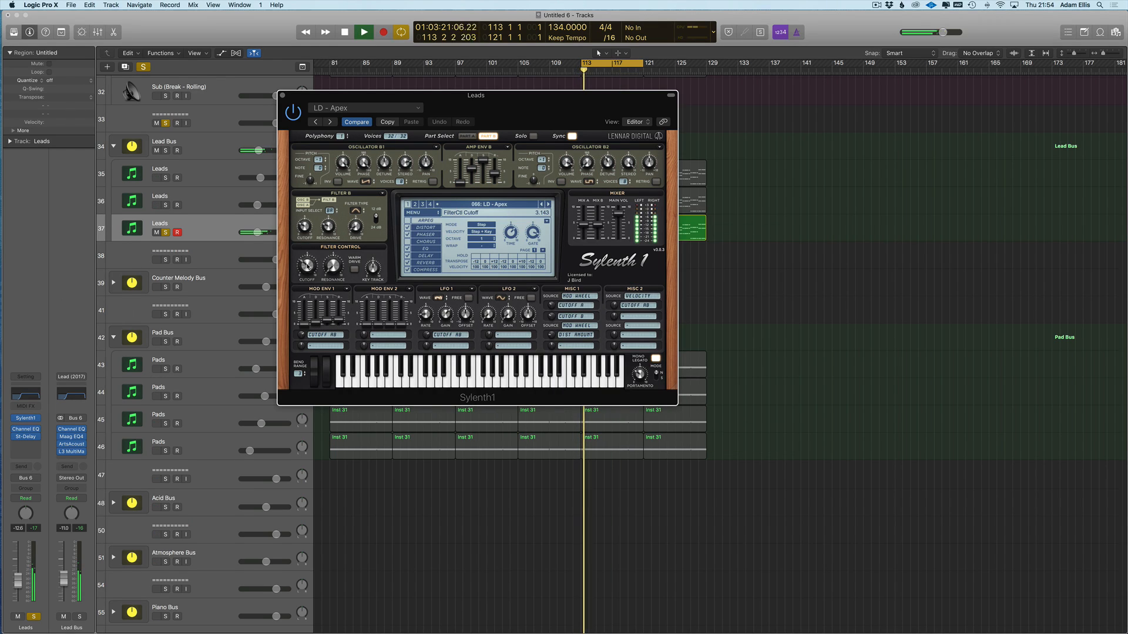
pyautogui.press('super+w')
# - Transpose track 37's six Leads regions up one octave
pyautogui.moveTo(799, 234); pyautogui.dragTo(328, 238)
pyautogui.press('p')
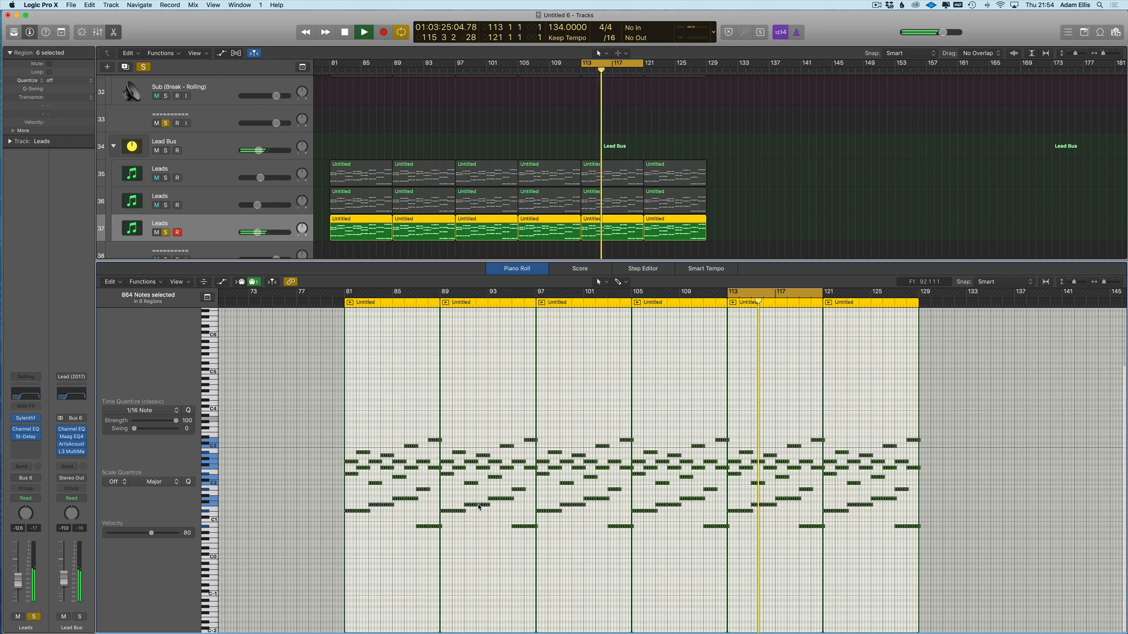
pyautogui.hotkey('shift', 'alt', 'Up')
# - With Leads tracks 36 and 35 soloed, switch to LD - Arctic Bro and raise the filter cutoff to 3.773
pyautogui.press('v')
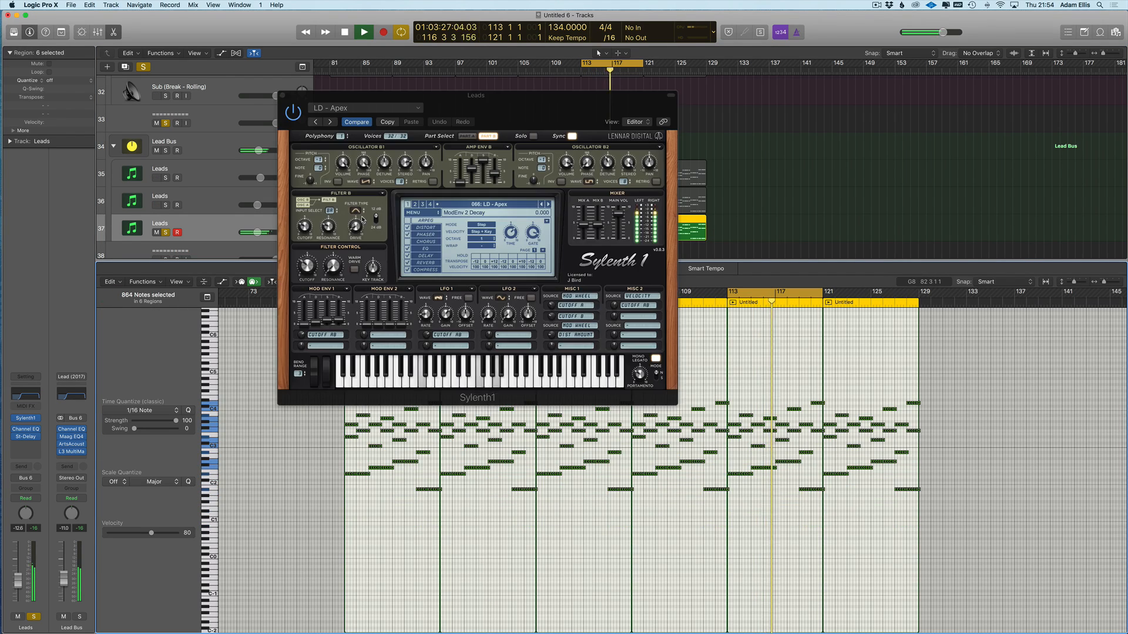
pyautogui.moveTo(307, 265); pyautogui.dragTo(309, 258)
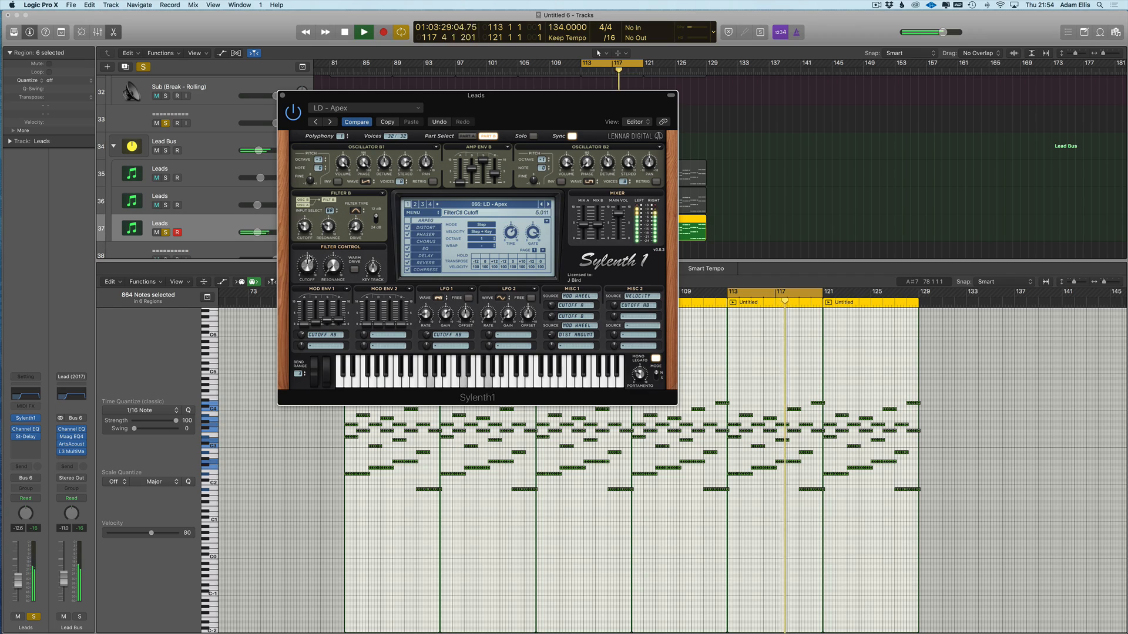
pyautogui.click(165, 205)
pyautogui.click(165, 177)
pyautogui.moveTo(308, 265); pyautogui.dragTo(297, 281)
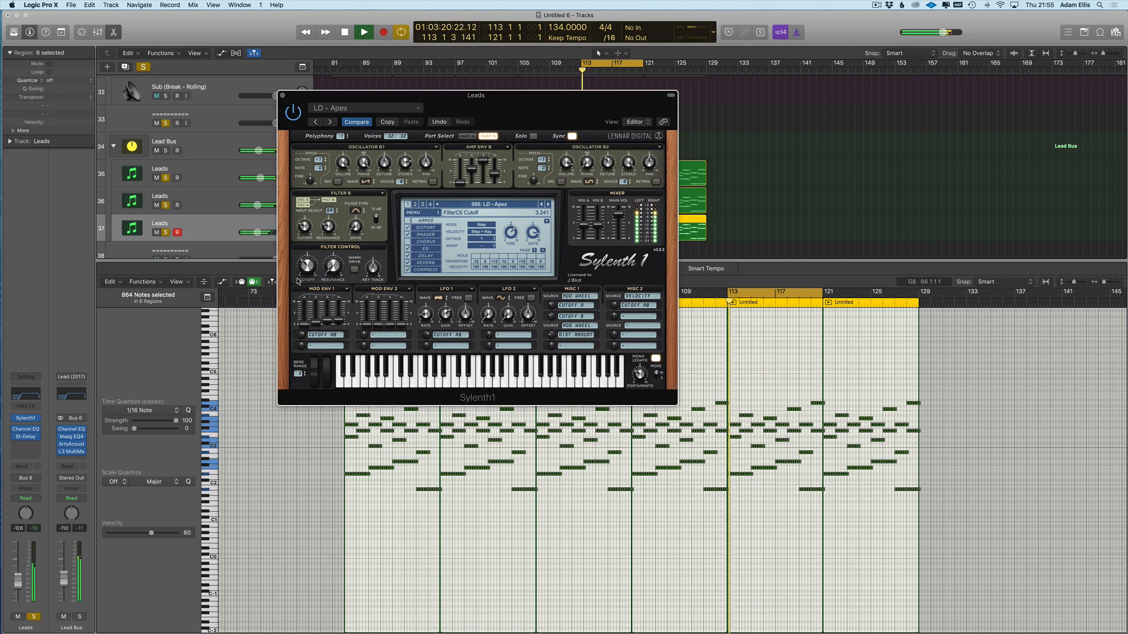
pyautogui.press('space')
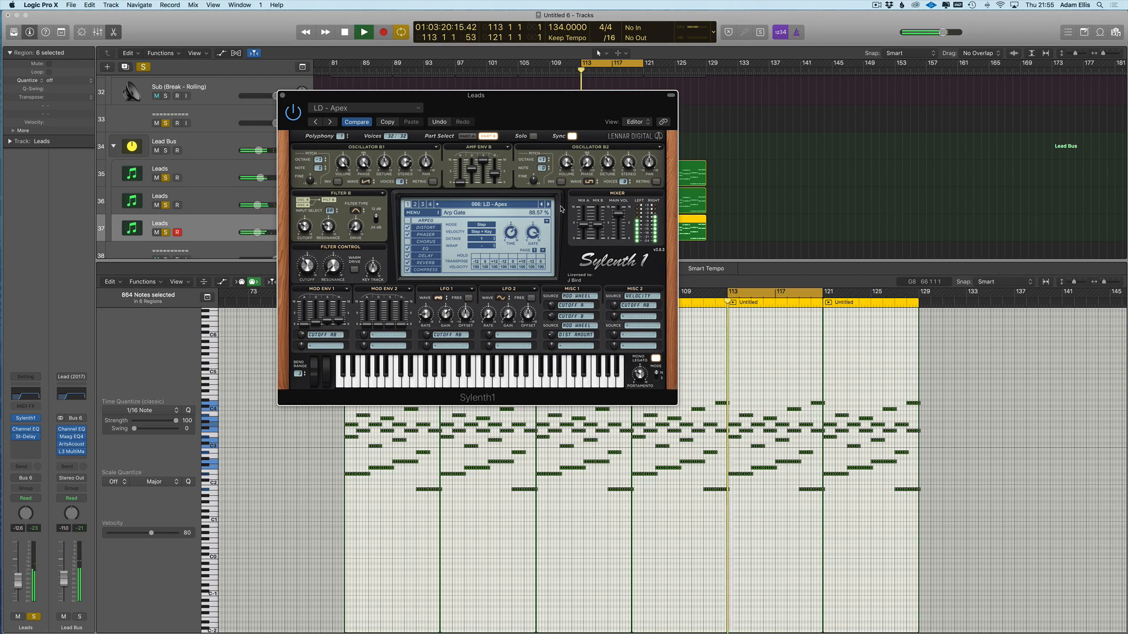
pyautogui.click(548, 204)
pyautogui.moveTo(312, 267); pyautogui.dragTo(309, 255)
# - Close Sylenth1, restart playback from bar 113 and unsolo Leads tracks 36 and 35
pyautogui.press('space')
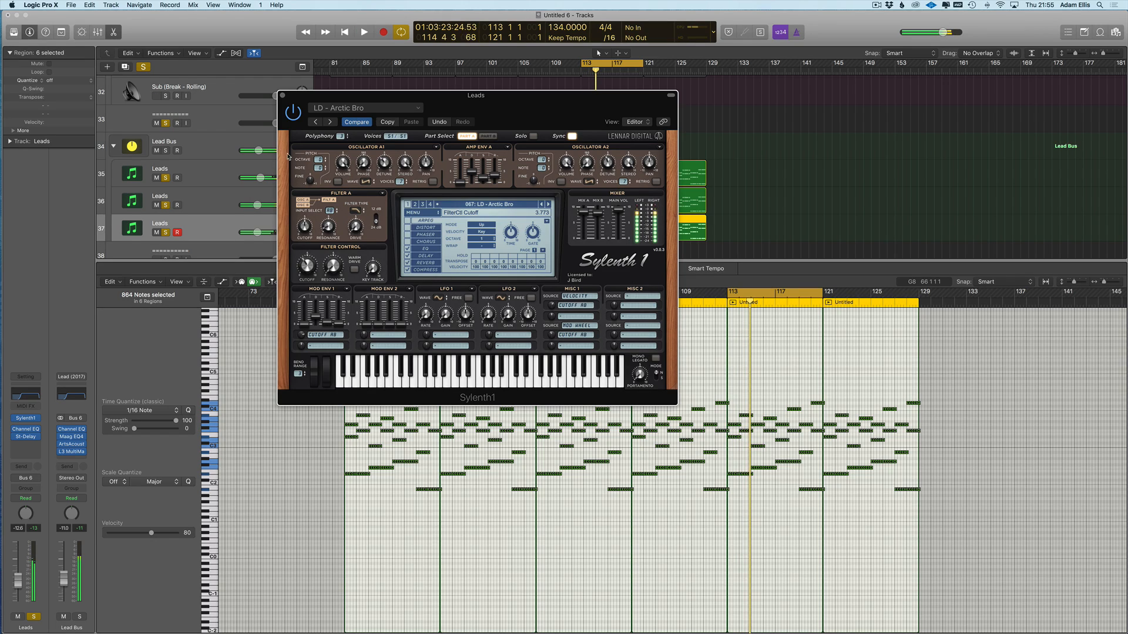
pyautogui.click(282, 95)
pyautogui.press('space')
pyautogui.click(166, 205)
pyautogui.click(165, 178)
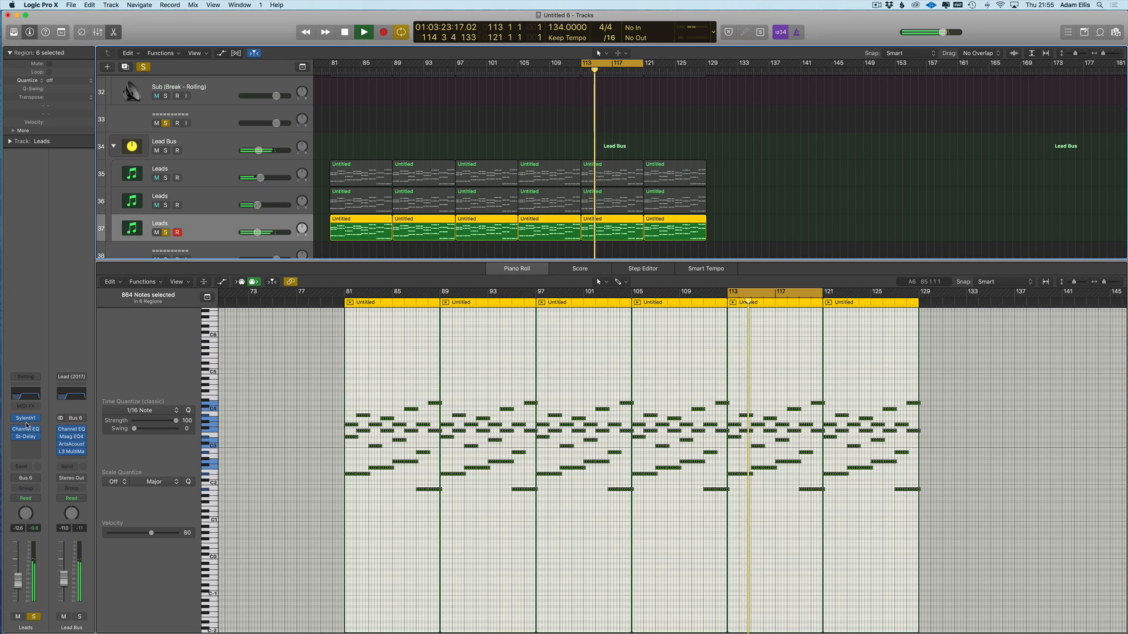
# - Re-solo Leads tracks 36 and 35 and set the Sylenth1 filter cutoff to 5.910
pyautogui.click(165, 205)
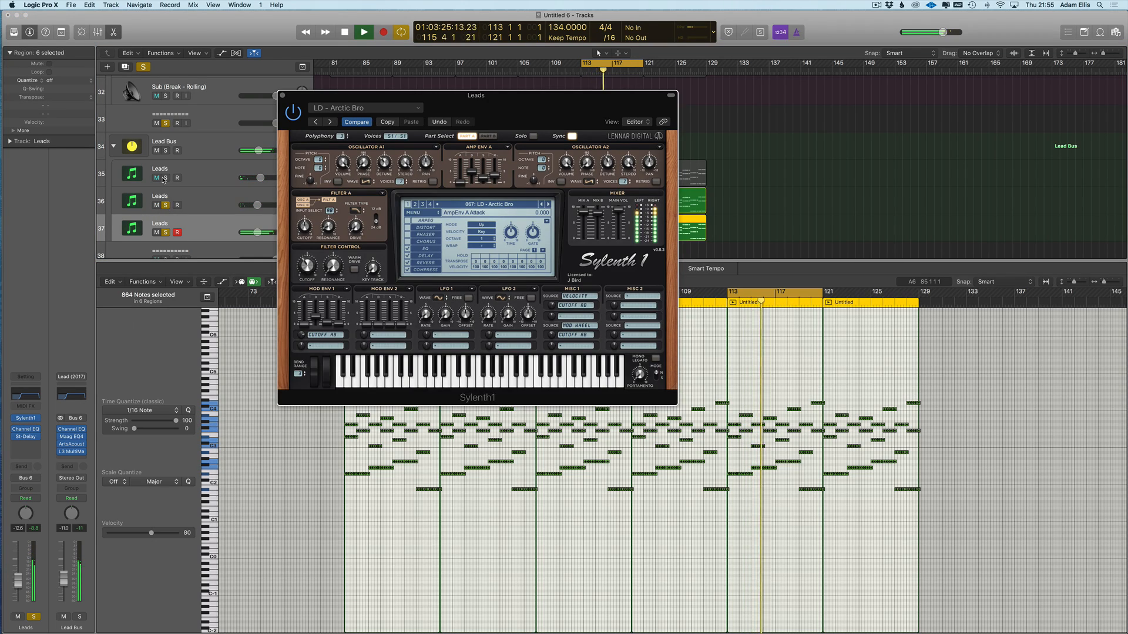
pyautogui.click(165, 177)
pyautogui.moveTo(301, 266); pyautogui.dragTo(307, 267)
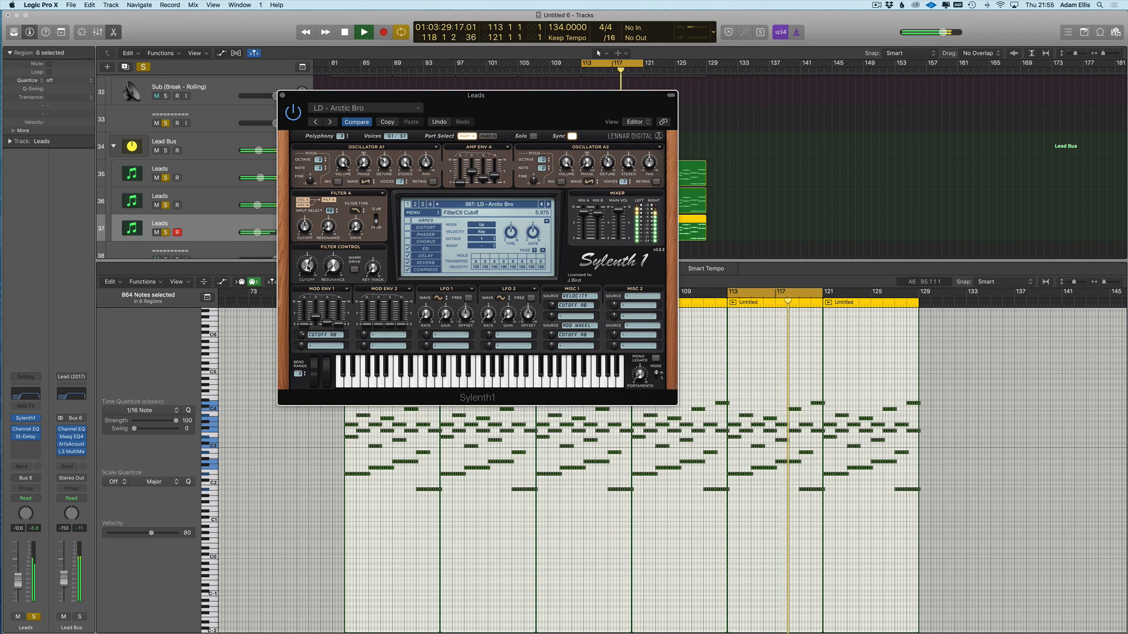
pyautogui.click(282, 96)
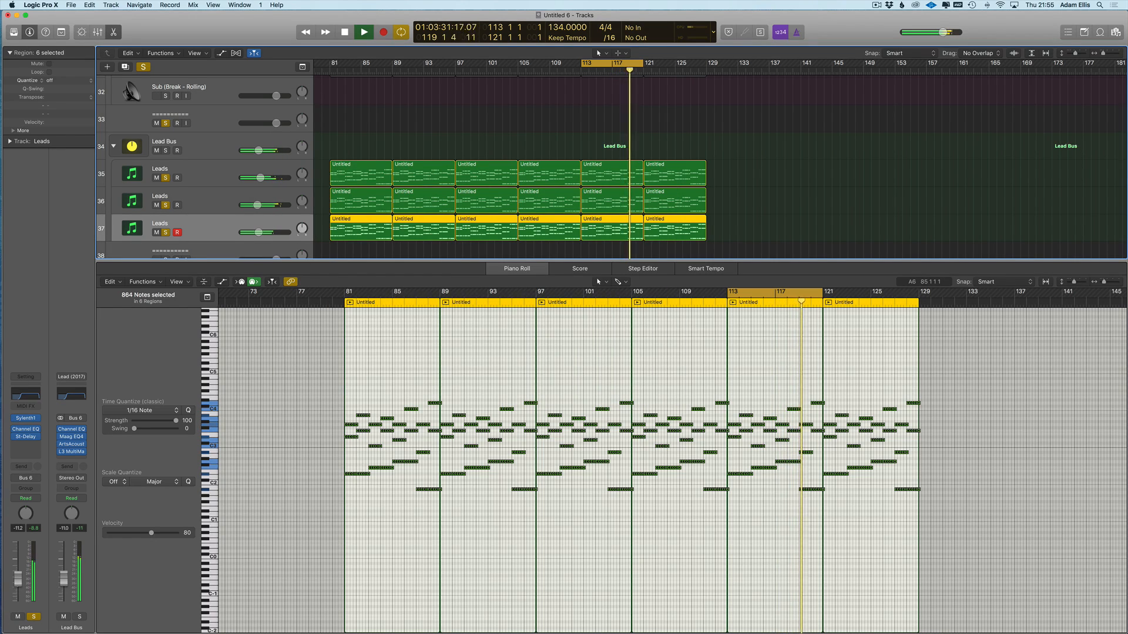
# - Solo the Sub Drone track and close the Piano Roll
pyautogui.scroll(1, 197, 135)
pyautogui.scroll(2, 196, 136)
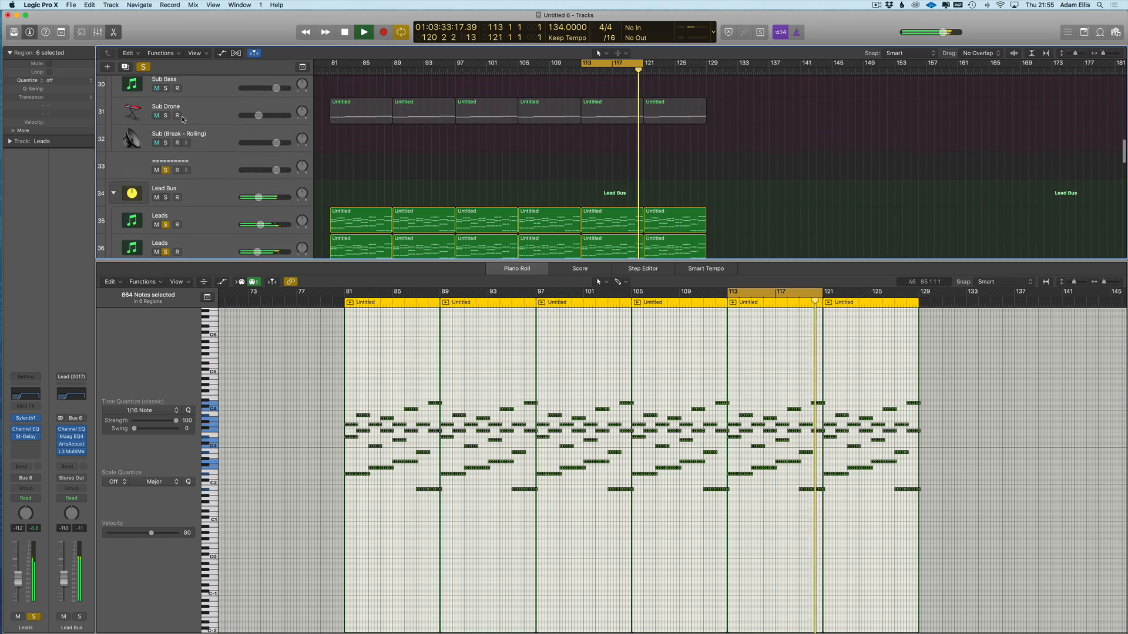
pyautogui.click(165, 115)
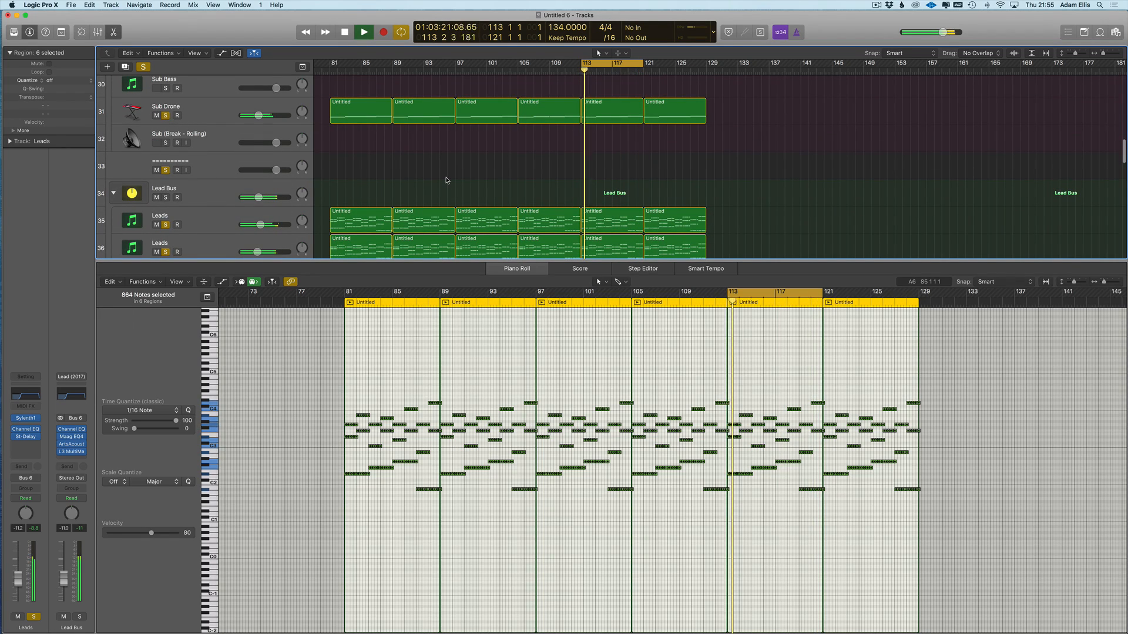
pyautogui.press('e')
# - Audition Leads track 37 together with Pads tracks 43, 44, 45 and 46 soloed
pyautogui.click(165, 281)
pyautogui.click(165, 280)
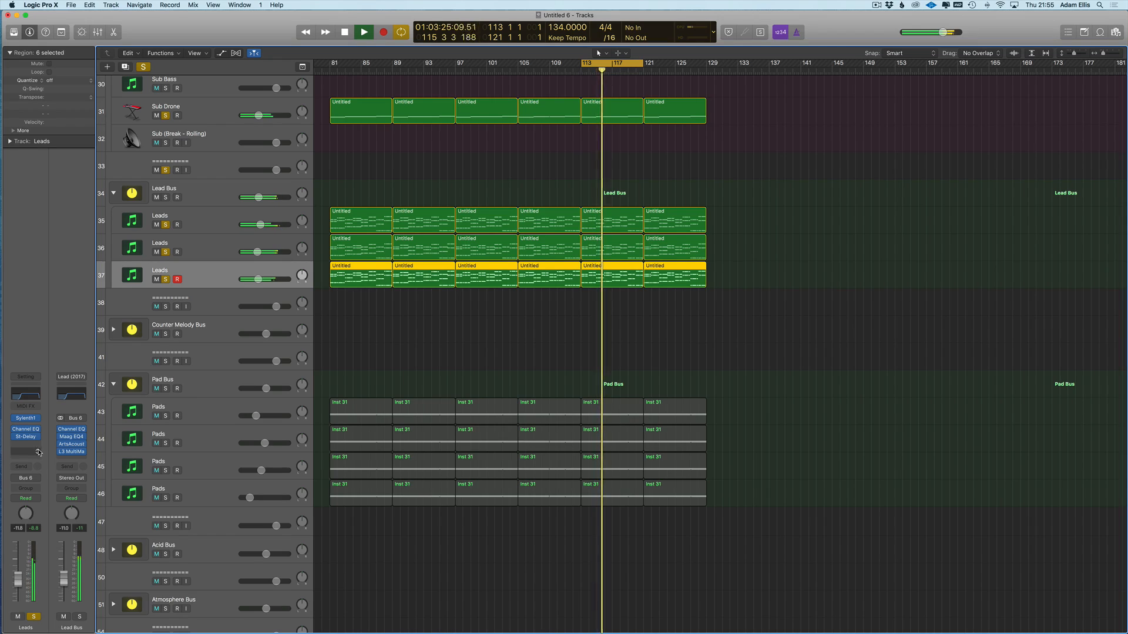
pyautogui.click(165, 415)
pyautogui.click(165, 443)
pyautogui.click(165, 470)
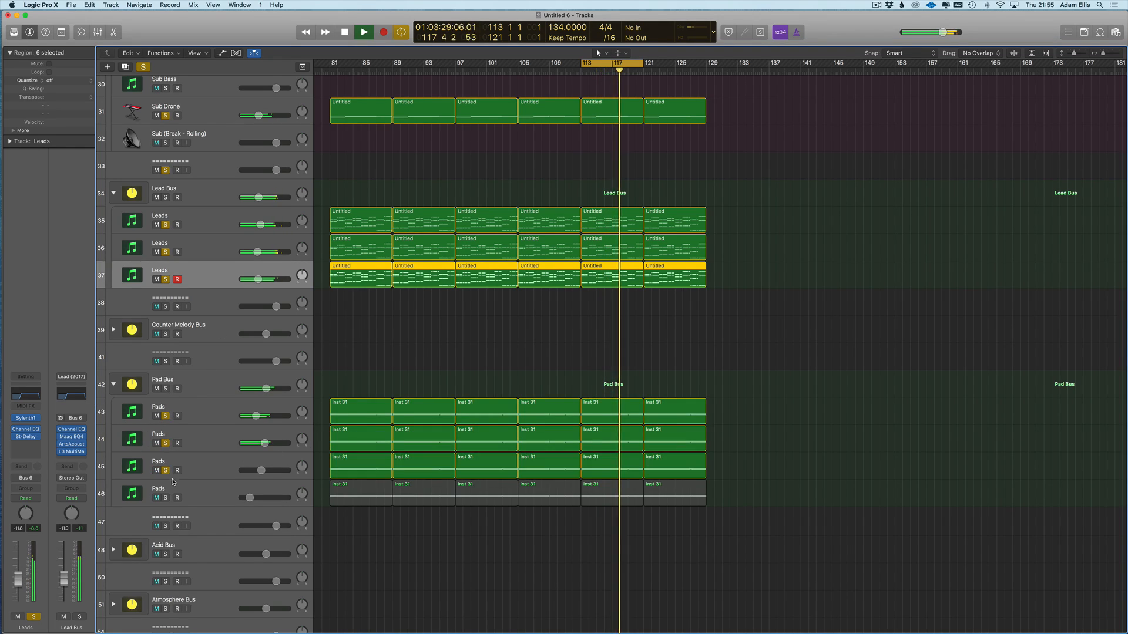
pyautogui.click(192, 190)
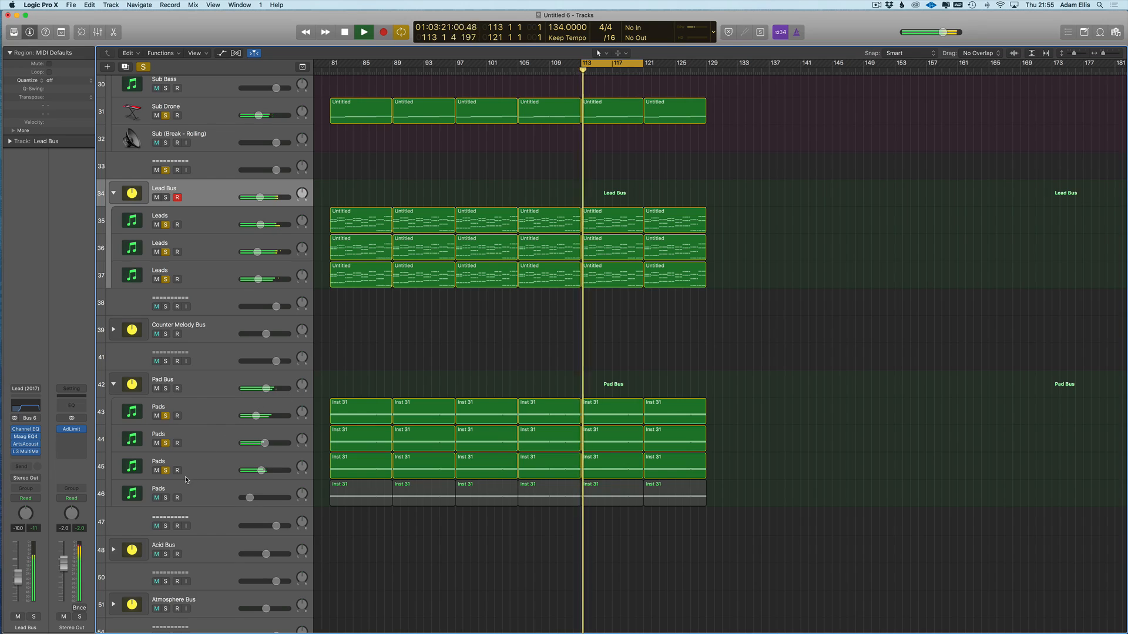
pyautogui.click(165, 497)
pyautogui.click(205, 492)
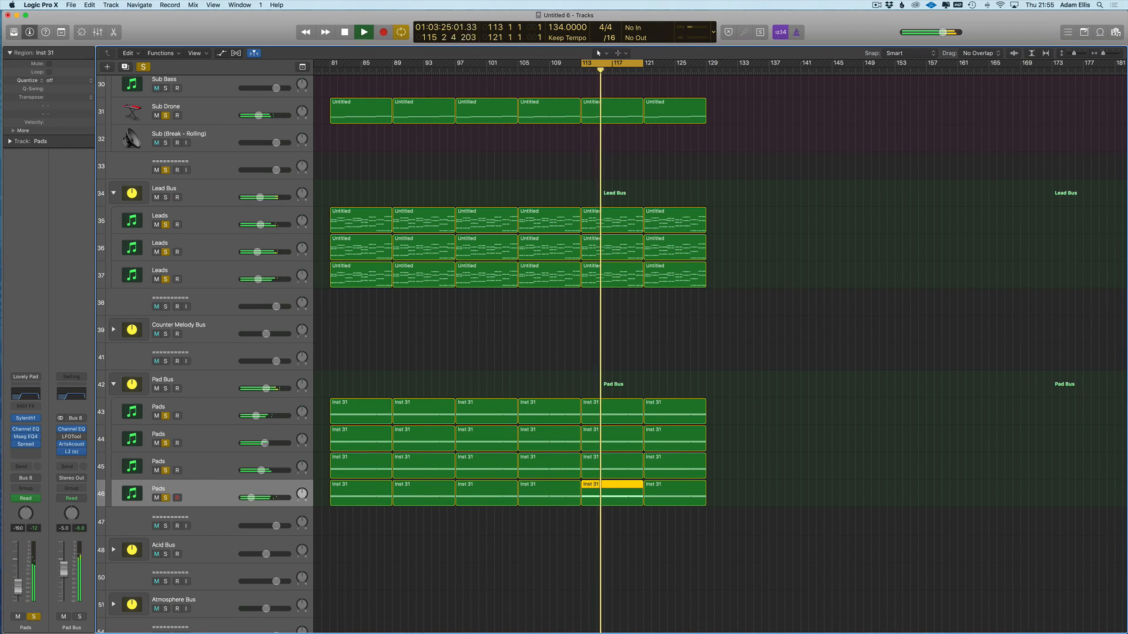
# - Clear the Leads and Pads solos so only Sub Drone stays soloed
pyautogui.click(181, 270)
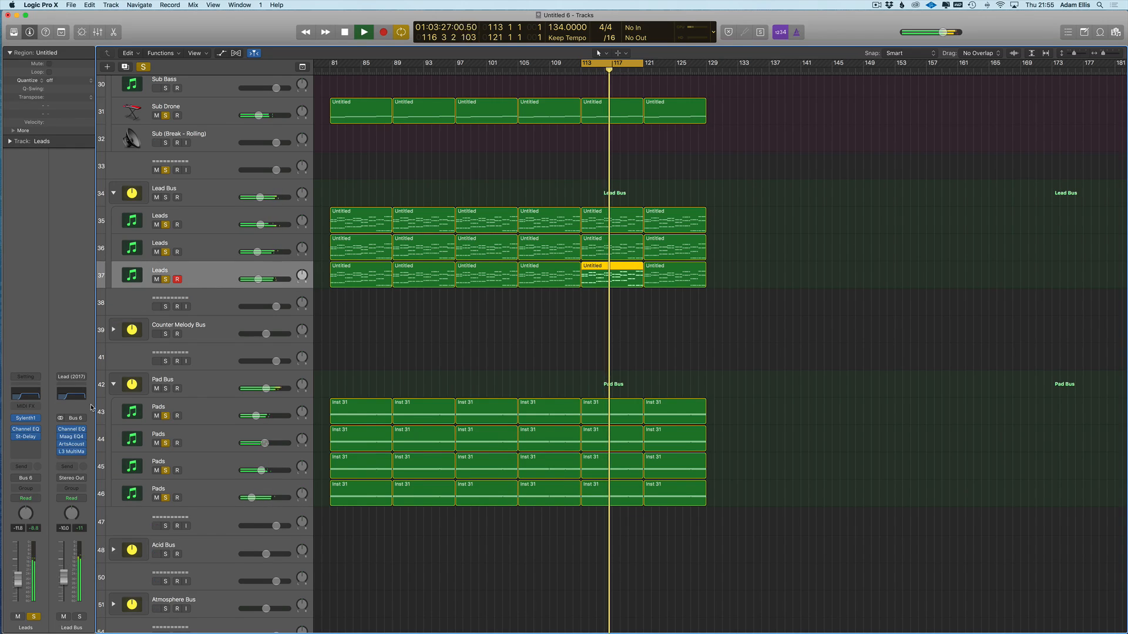
pyautogui.click(197, 381)
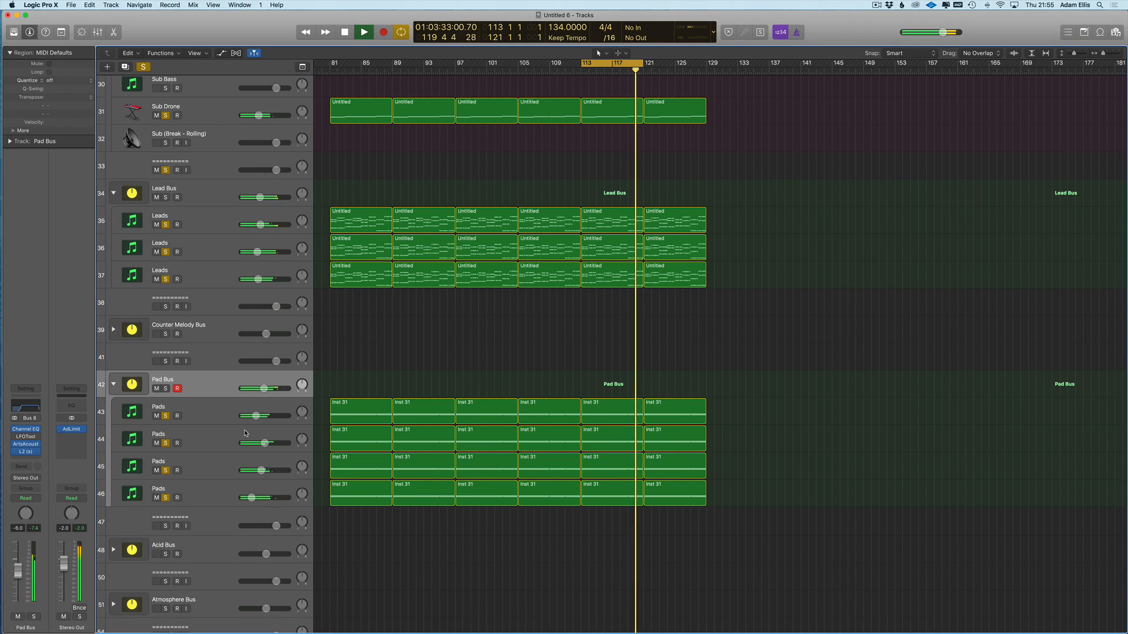
pyautogui.click(222, 278)
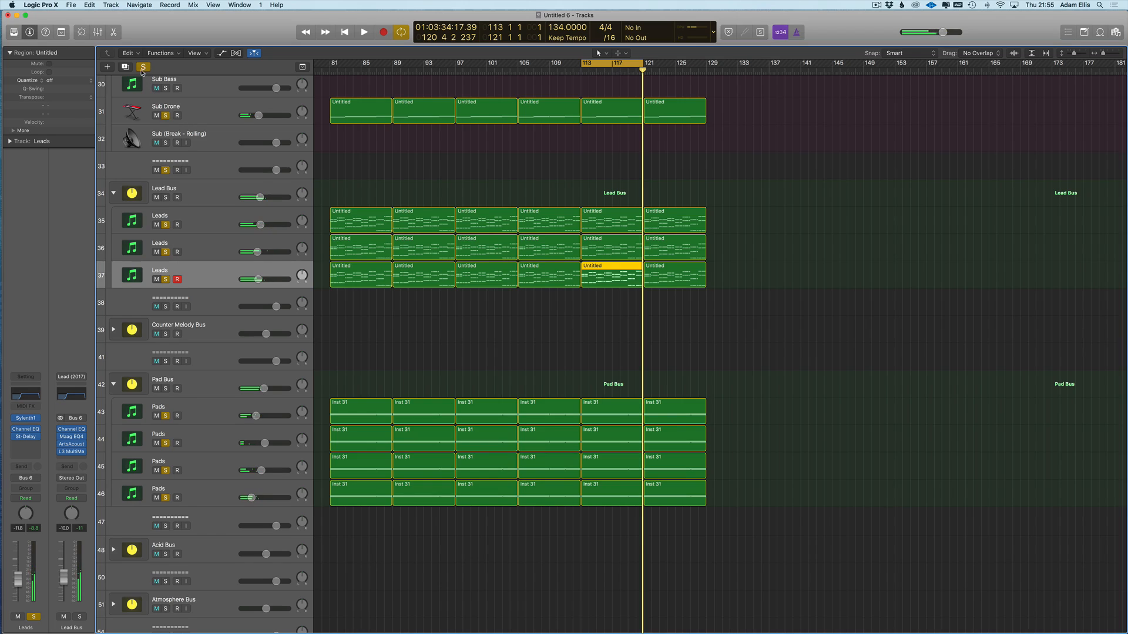
pyautogui.click(166, 116)
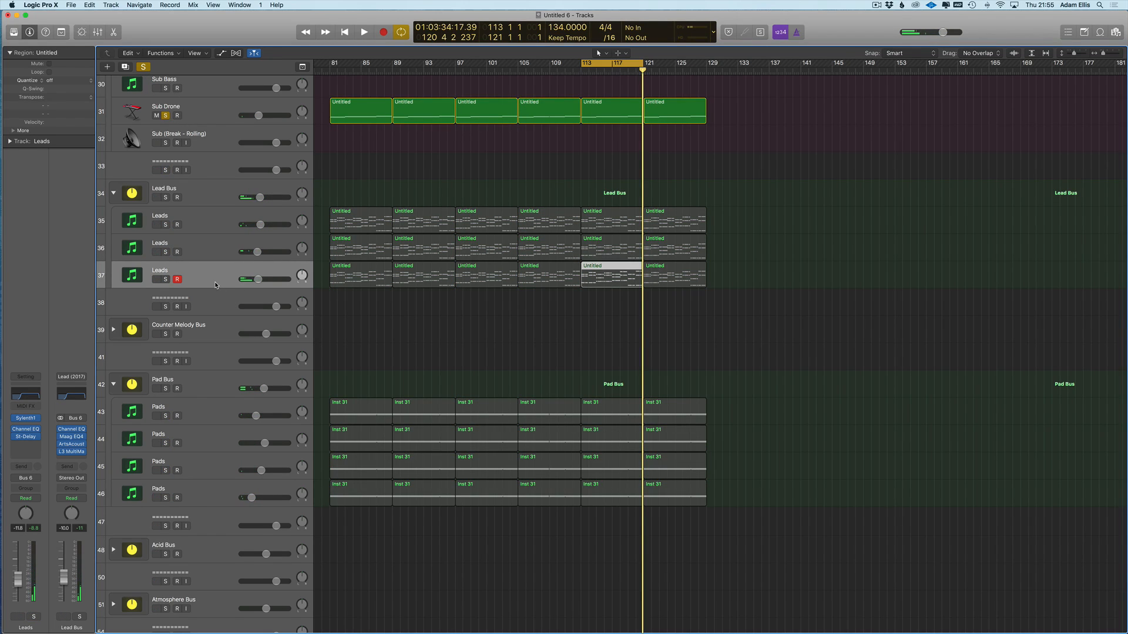
# - Duplicate Leads track 37 as track 38, set the cycle to bars 113–128 and solo track 37
pyautogui.press('super+d')
pyautogui.moveTo(759, 280); pyautogui.dragTo(352, 303)
pyautogui.moveTo(338, 63); pyautogui.dragTo(720, 68)
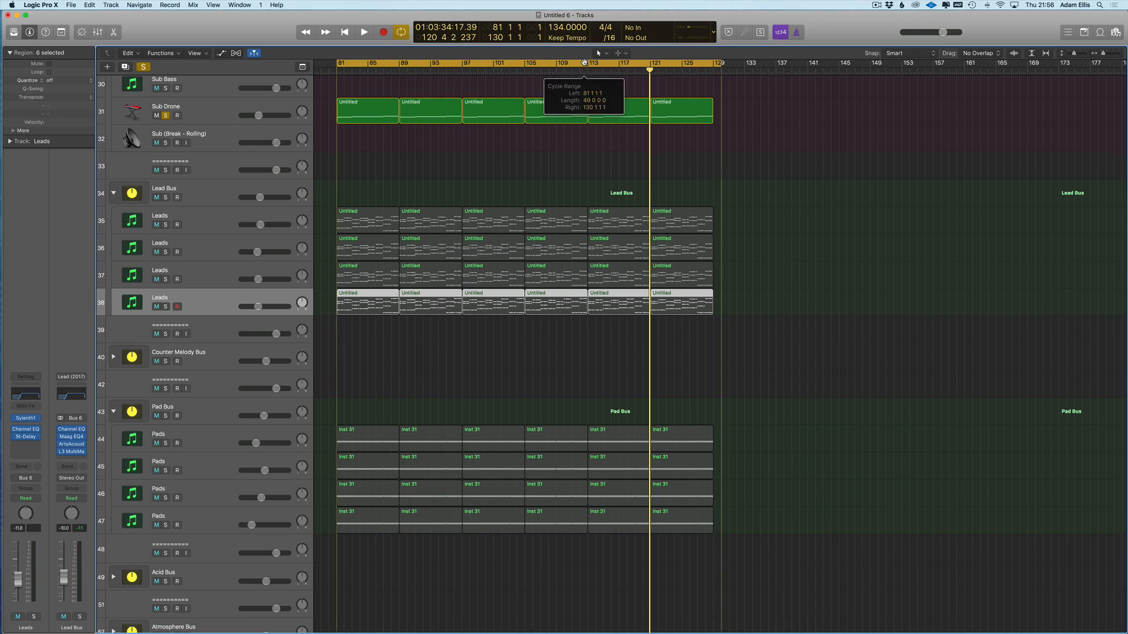
pyautogui.moveTo(588, 63); pyautogui.dragTo(708, 63)
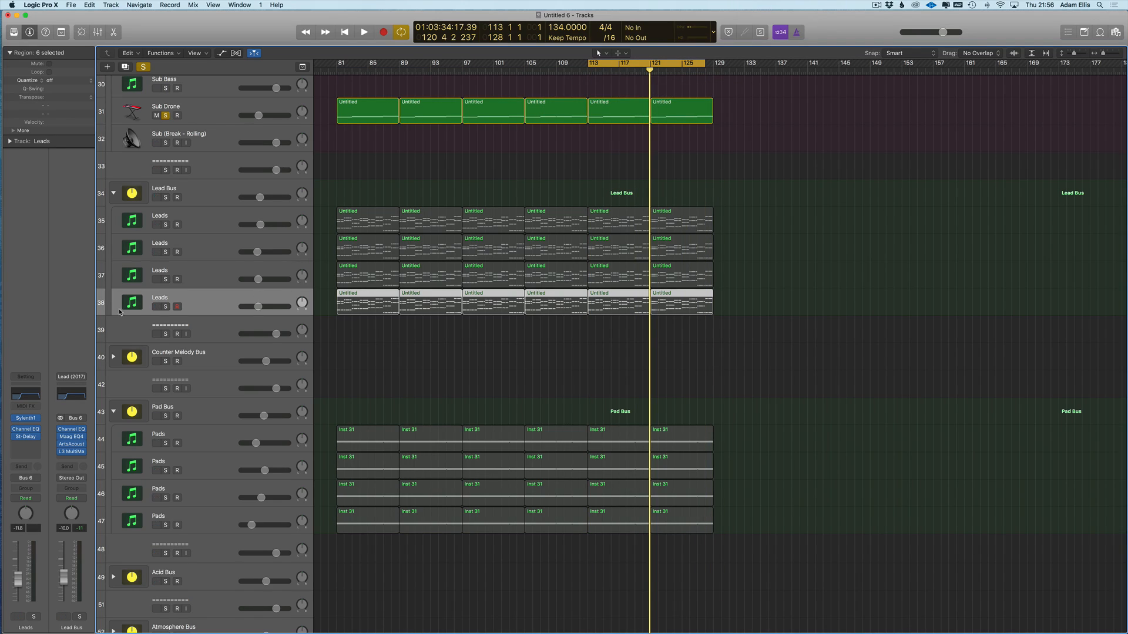
pyautogui.click(167, 280)
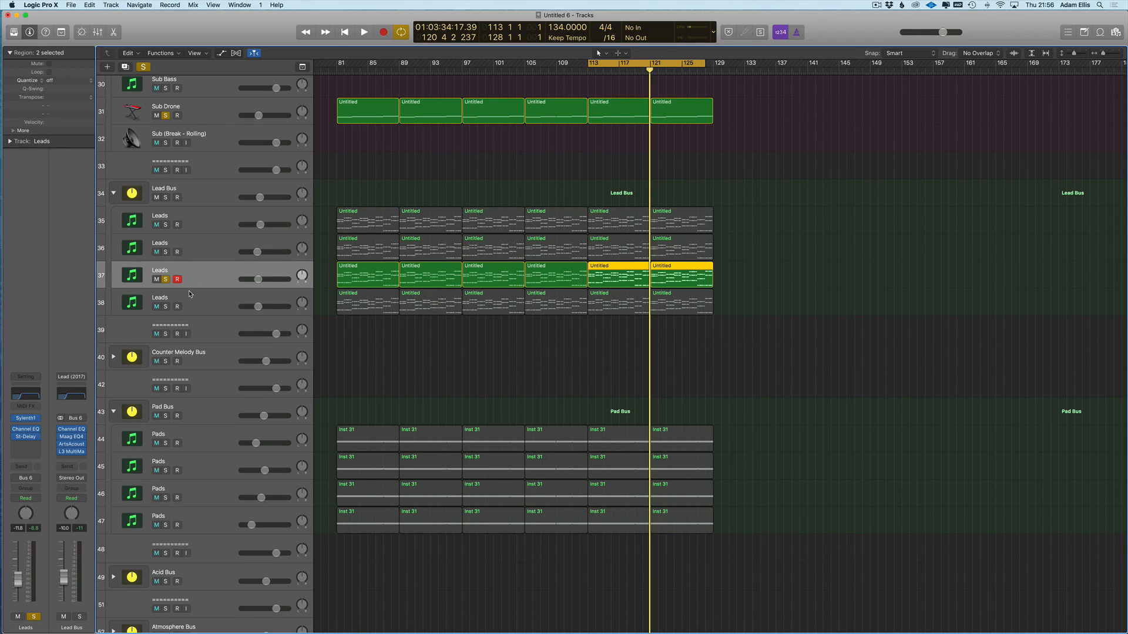
# - Audition the Sylenth1 lead on Leads track 37, then unsolo it, close the synth and stop playback
pyautogui.click(180, 291)
pyautogui.click(218, 275)
pyautogui.press('v')
pyautogui.press('space')
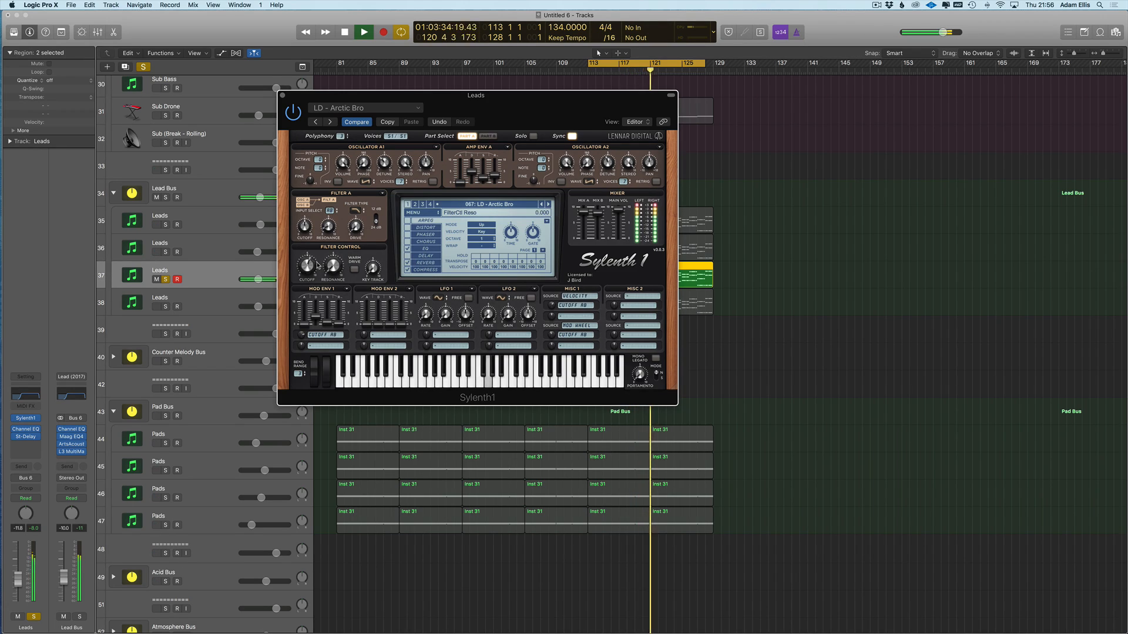
pyautogui.click(35, 617)
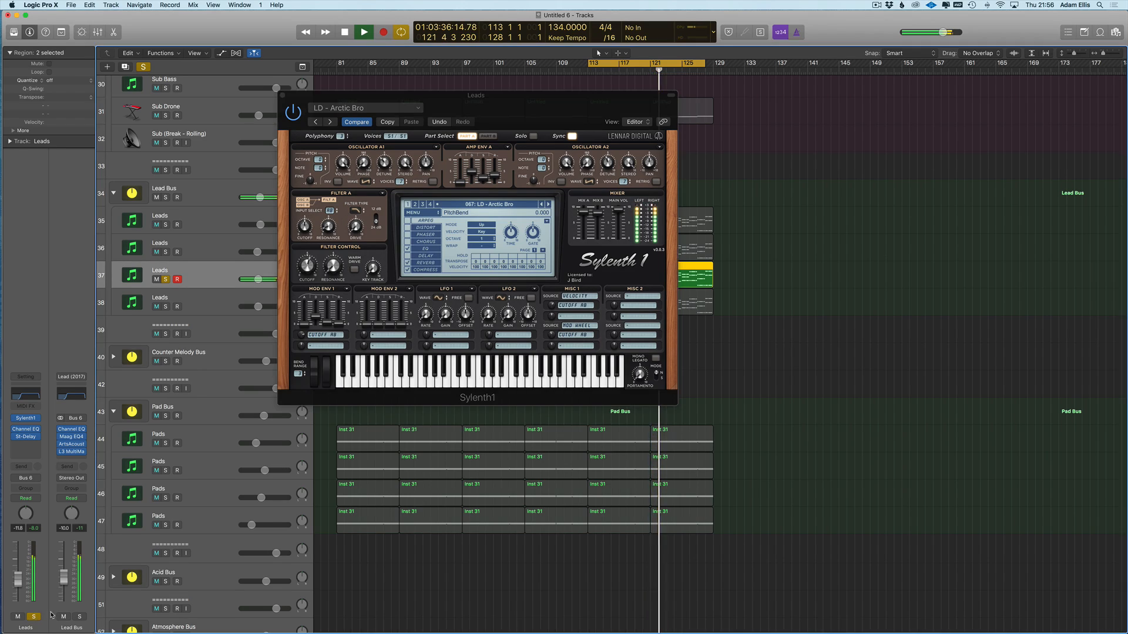
pyautogui.click(35, 617)
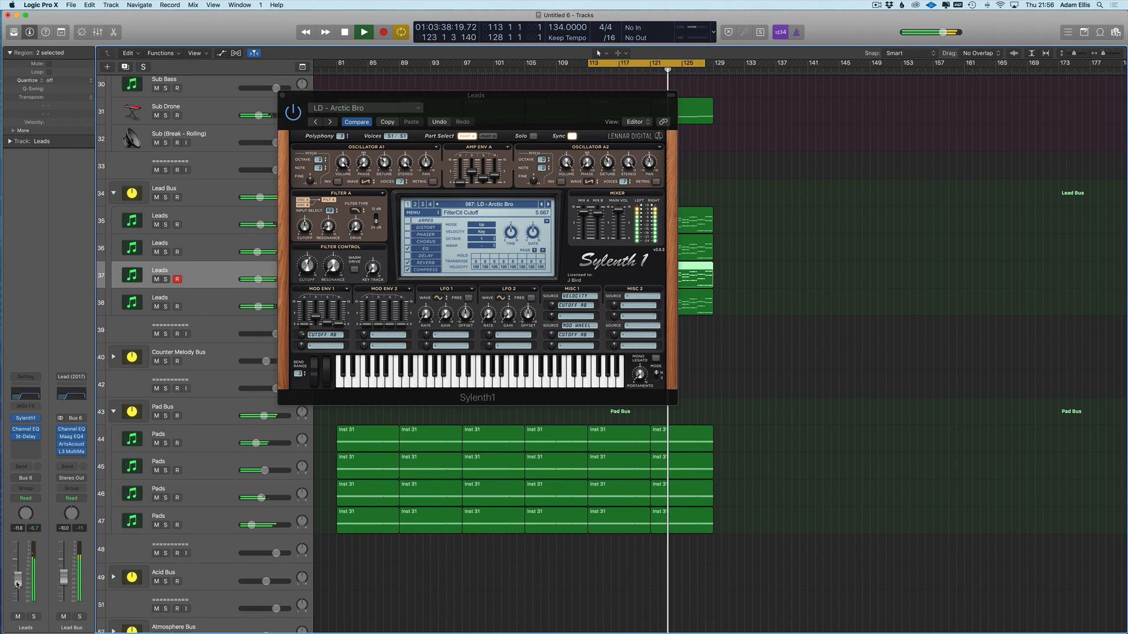
pyautogui.press('v')
pyautogui.press('space')
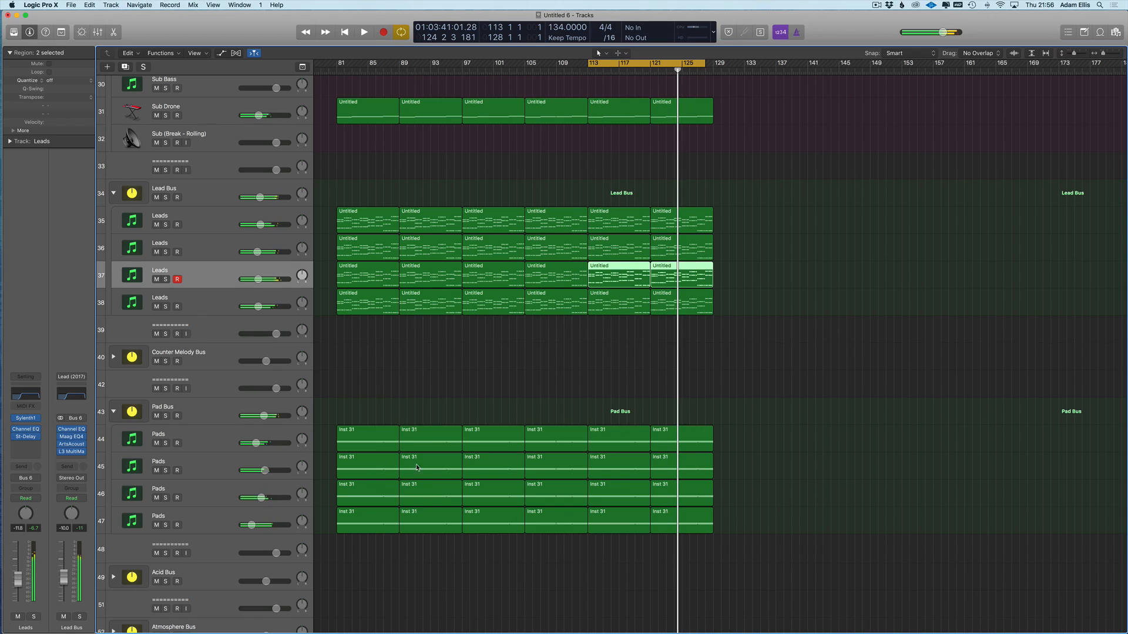
# - Solo Sub (Break - Rolling) and review the Leads plug-ins, closing the reverb and moving Maag EQ4
pyautogui.click(166, 143)
pyautogui.click(194, 293)
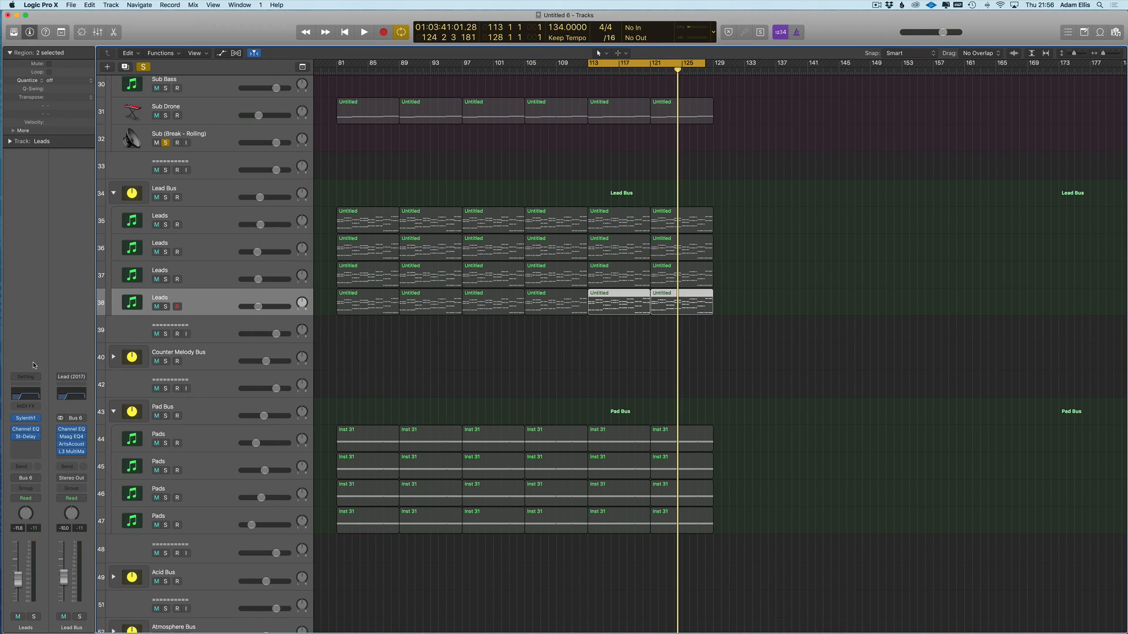
pyautogui.press('Up')
pyautogui.press('Up')
pyautogui.press('Up')
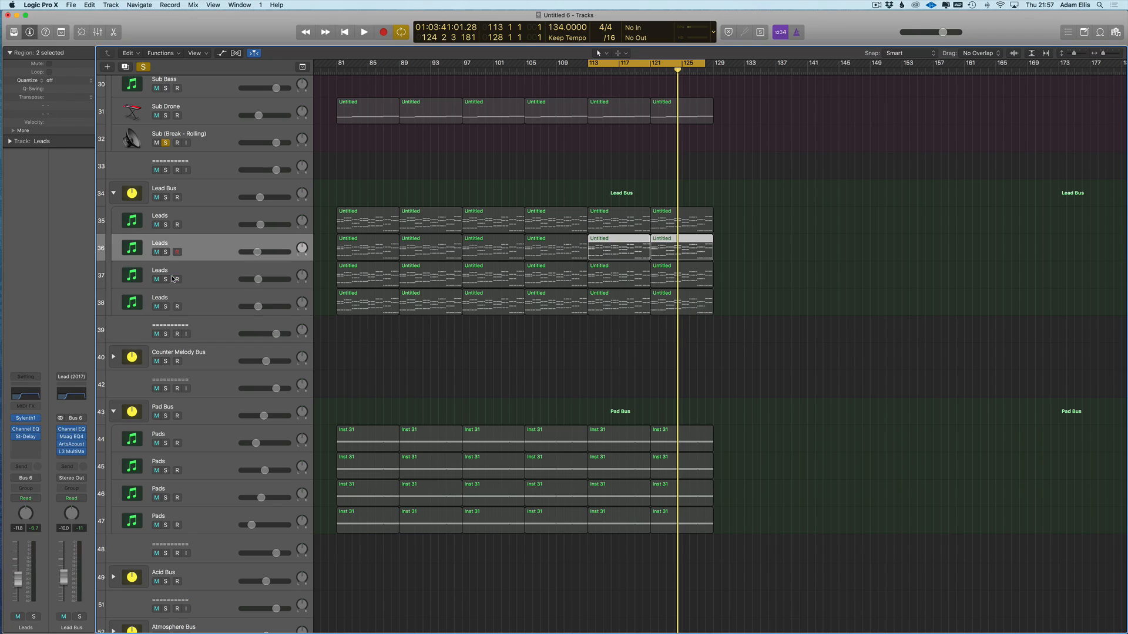
pyautogui.press('Down')
pyautogui.press('Down')
pyautogui.press('Down')
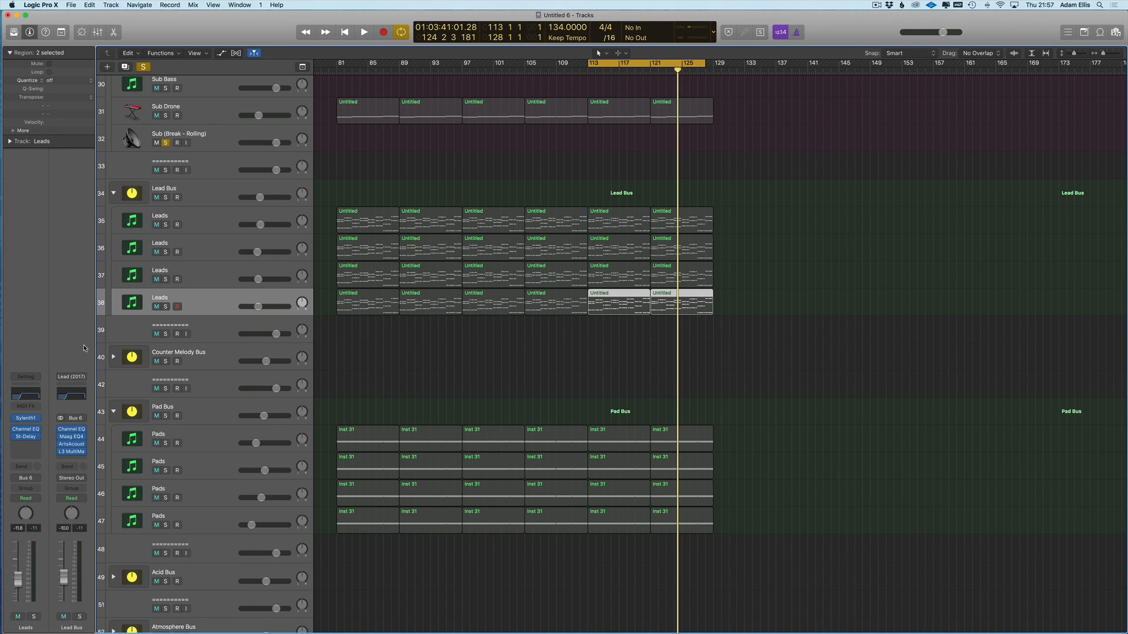
pyautogui.press('v')
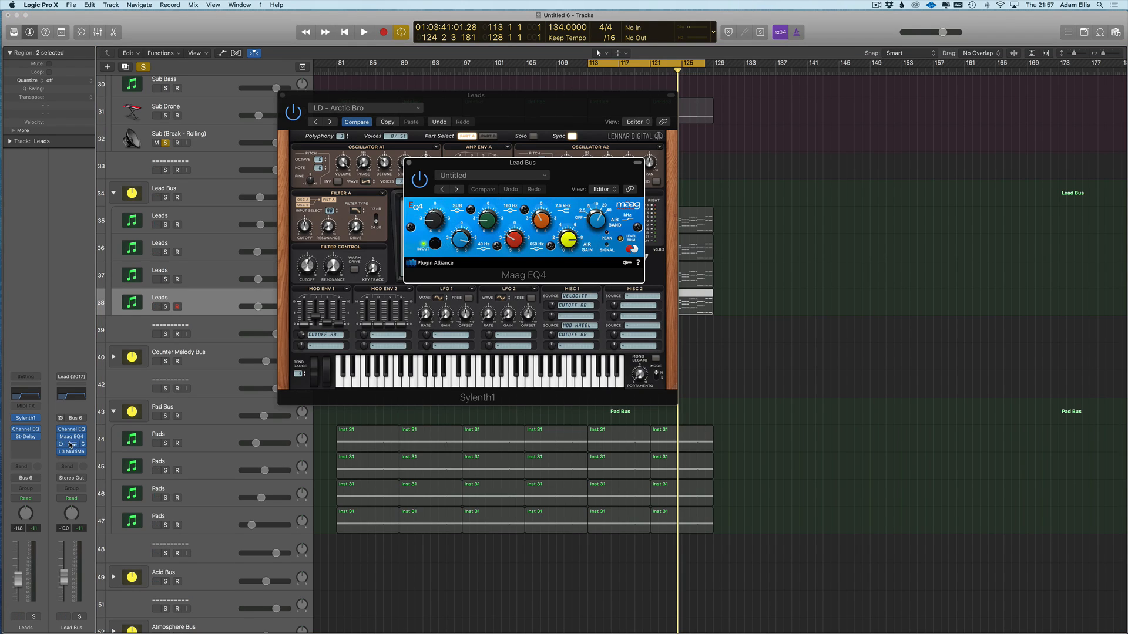
pyautogui.click(598, 160)
pyautogui.moveTo(482, 164); pyautogui.dragTo(361, 430)
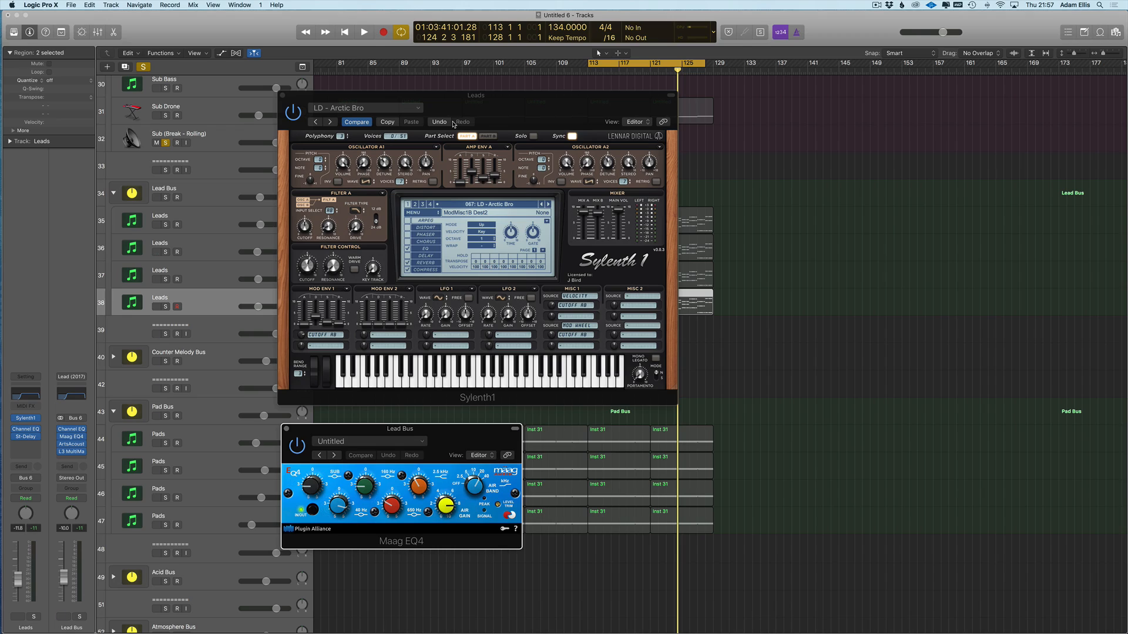
pyautogui.press('v')
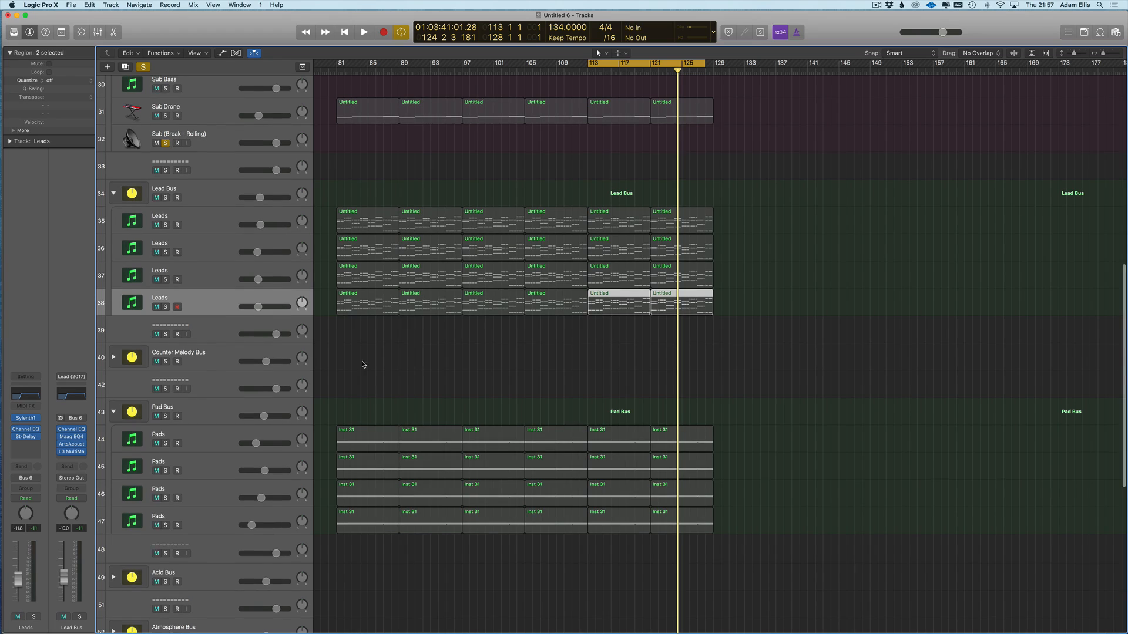
# - Solo Leads track 38 and briefly audition it from bar 113
pyautogui.click(198, 283)
pyautogui.click(200, 231)
pyautogui.click(200, 247)
pyautogui.click(196, 275)
pyautogui.click(166, 307)
pyautogui.press('space')
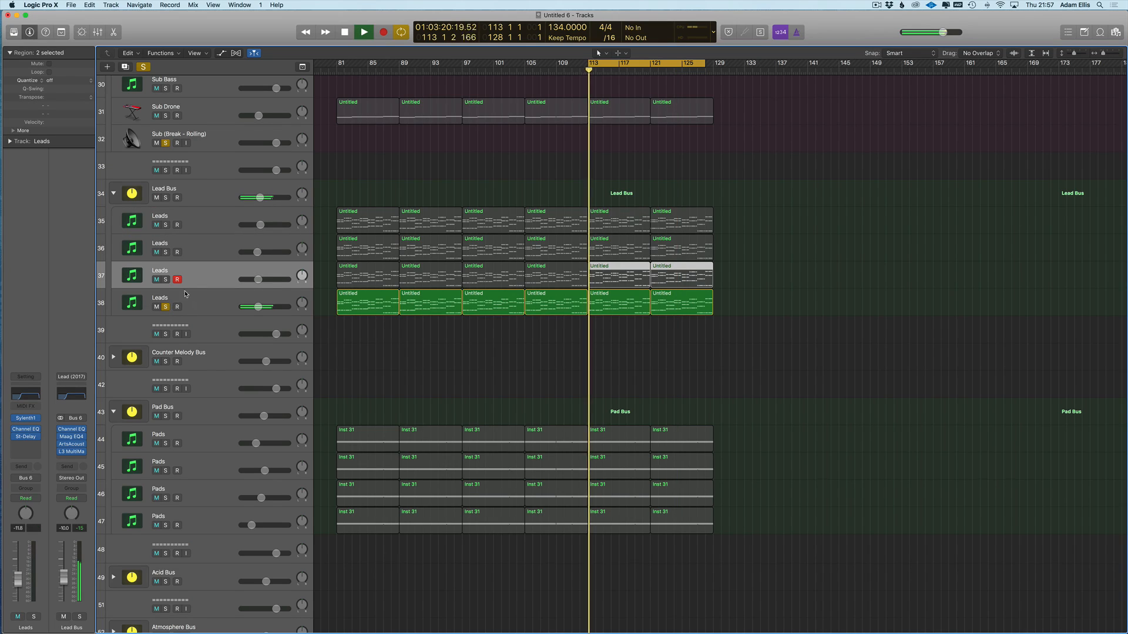
pyautogui.press('Down')
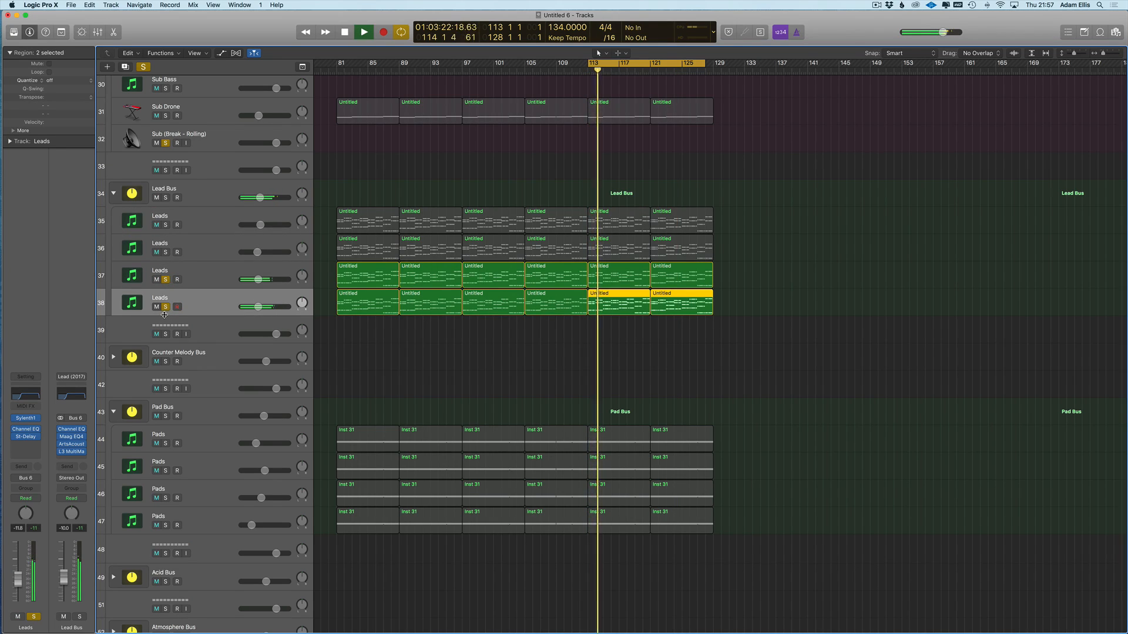
pyautogui.press('space')
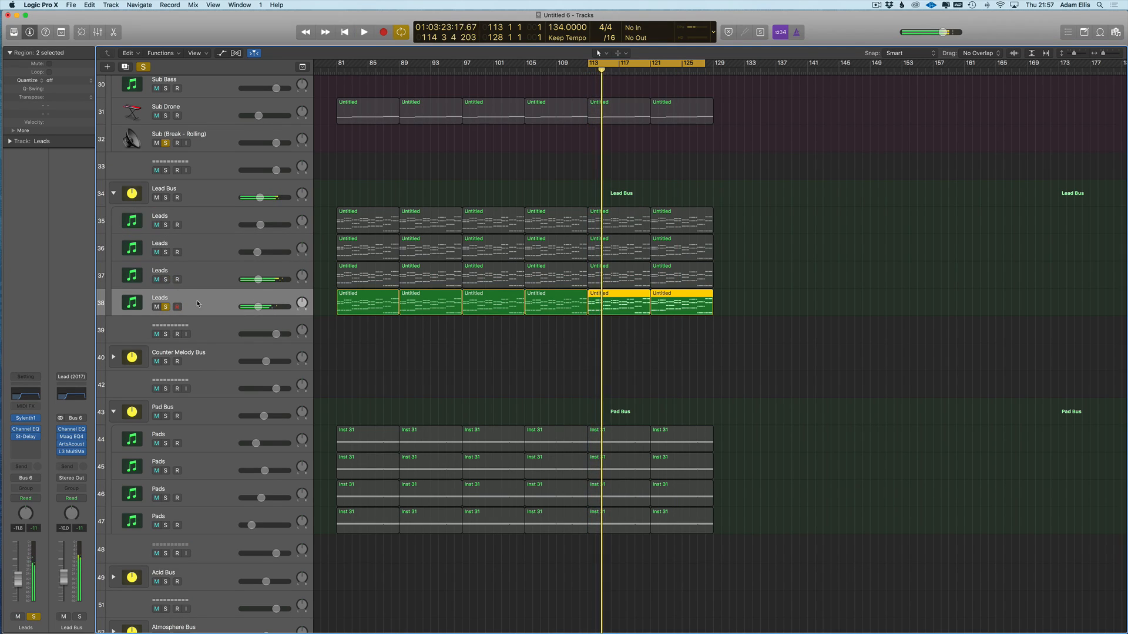
# - Load Spire (Reveal Sound, Stereo) on Leads track 38 with the LEAD - Airport 2.0 preset
pyautogui.click(40, 419)
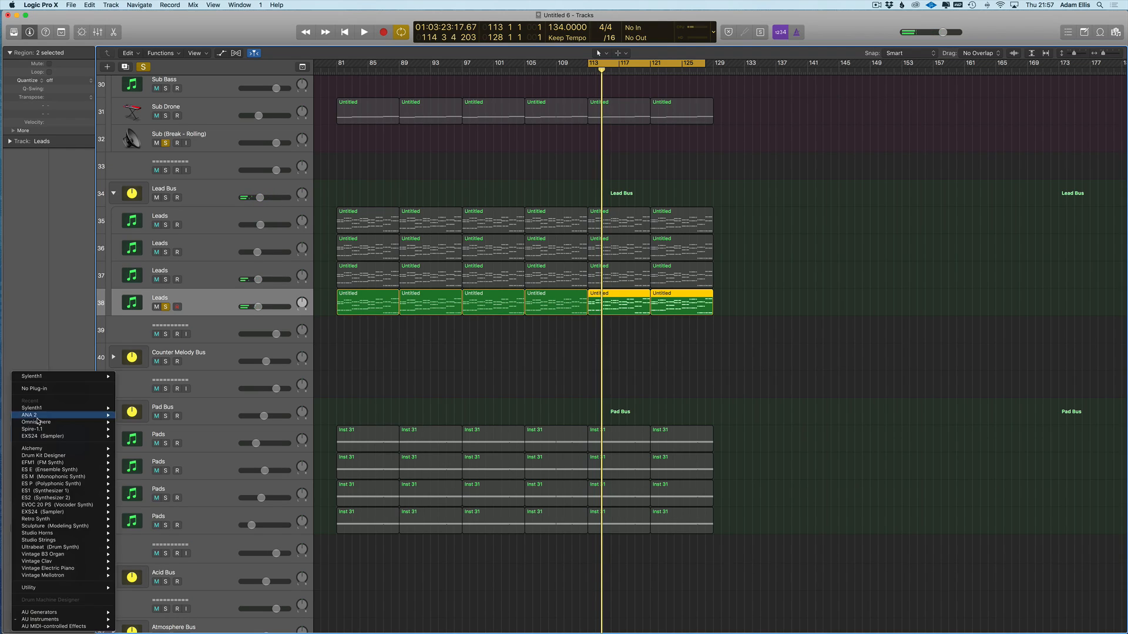
pyautogui.moveTo(41, 620)
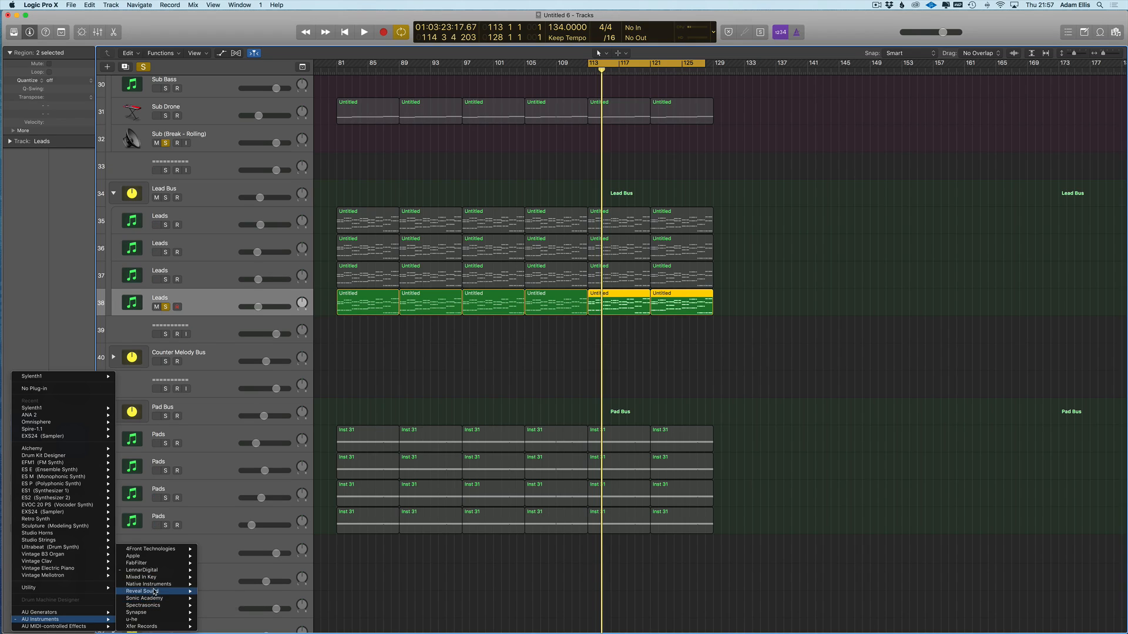
pyautogui.moveTo(176, 592)
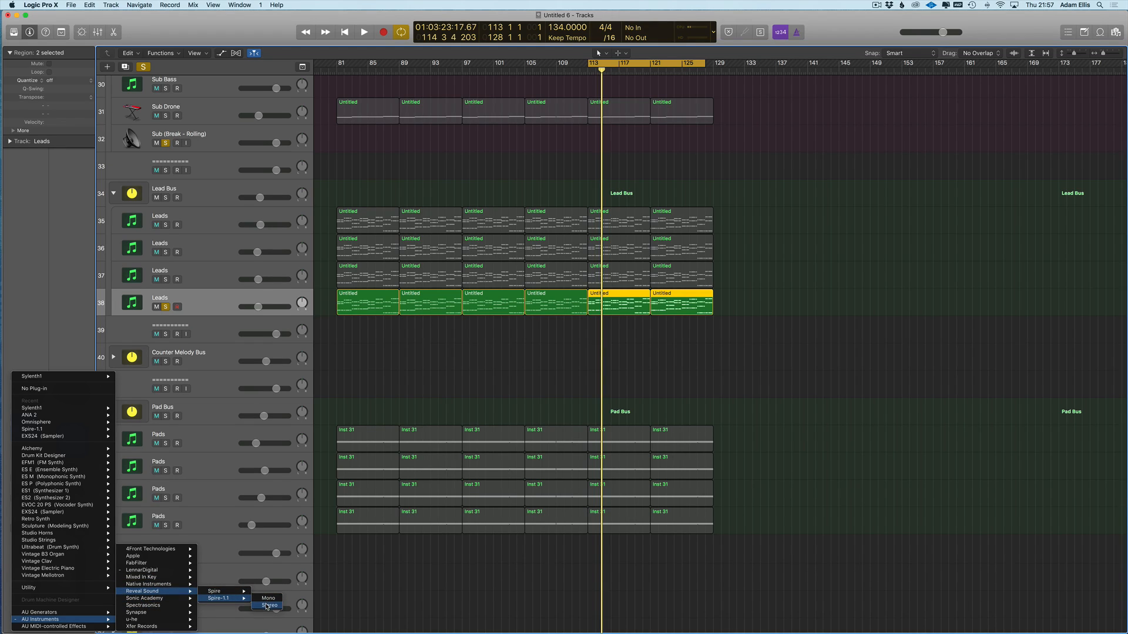
pyautogui.click(267, 606)
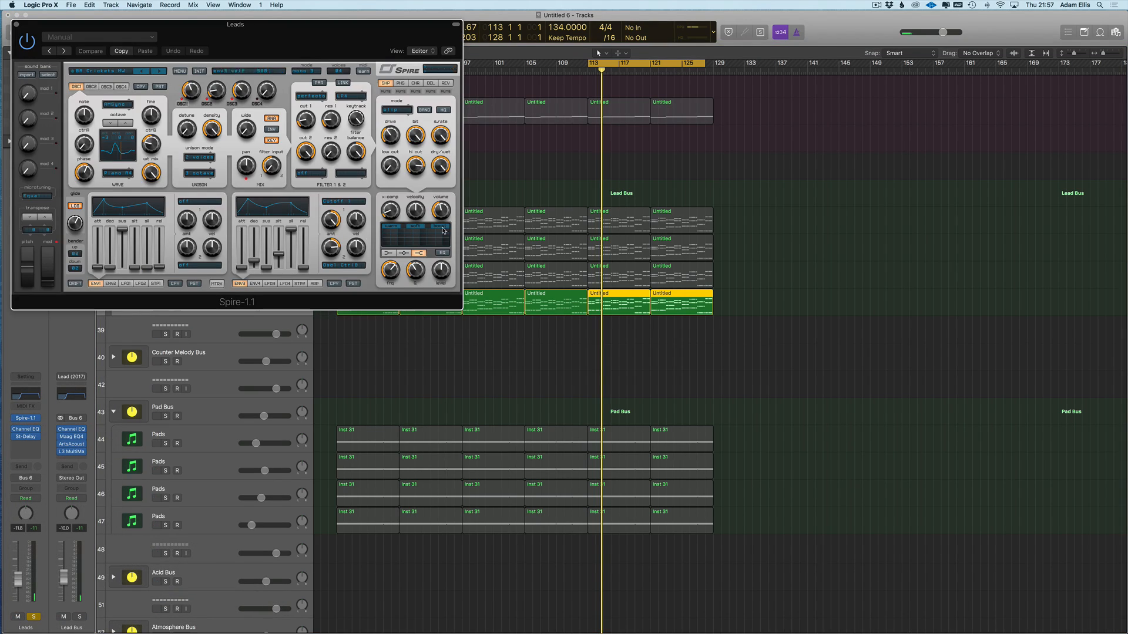
pyautogui.click(178, 71)
pyautogui.moveTo(194, 81)
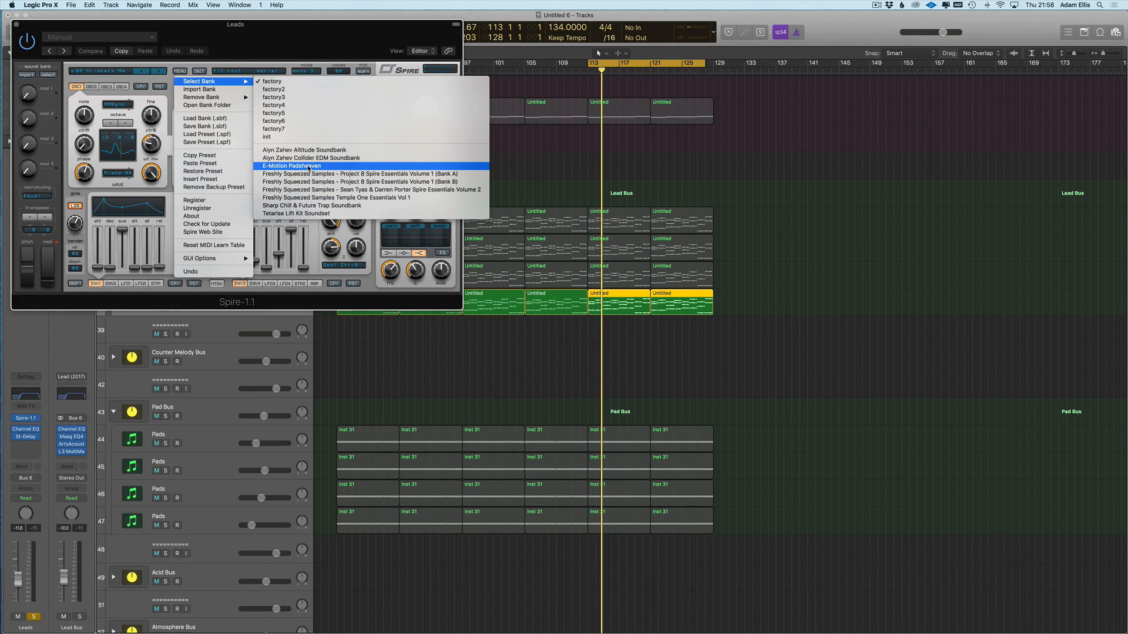
pyautogui.click(172, 81)
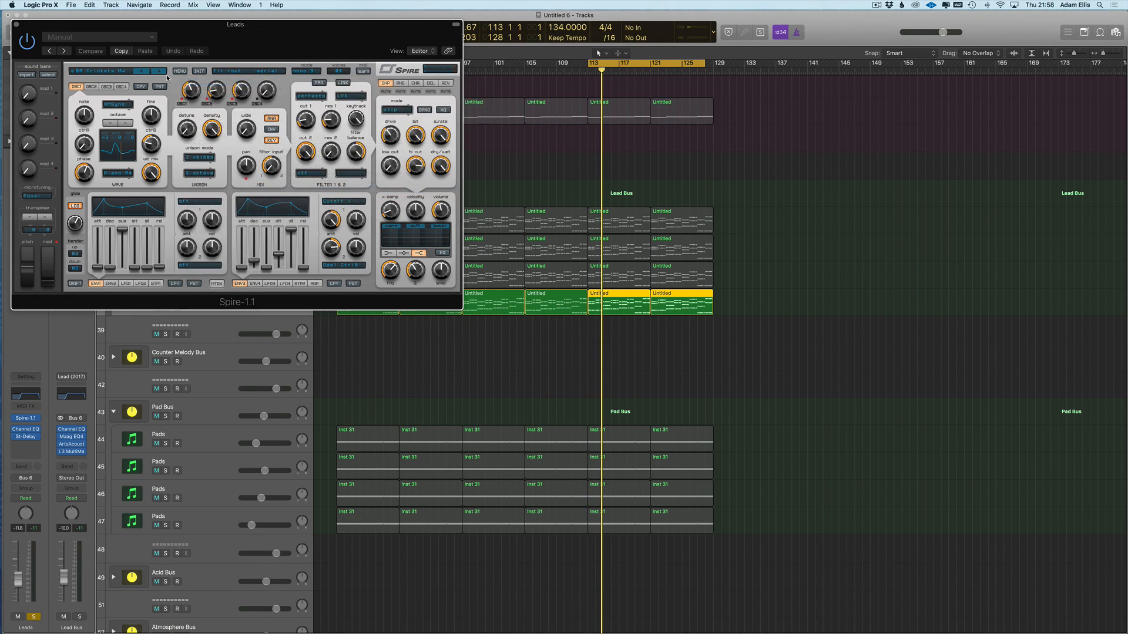
pyautogui.click(111, 71)
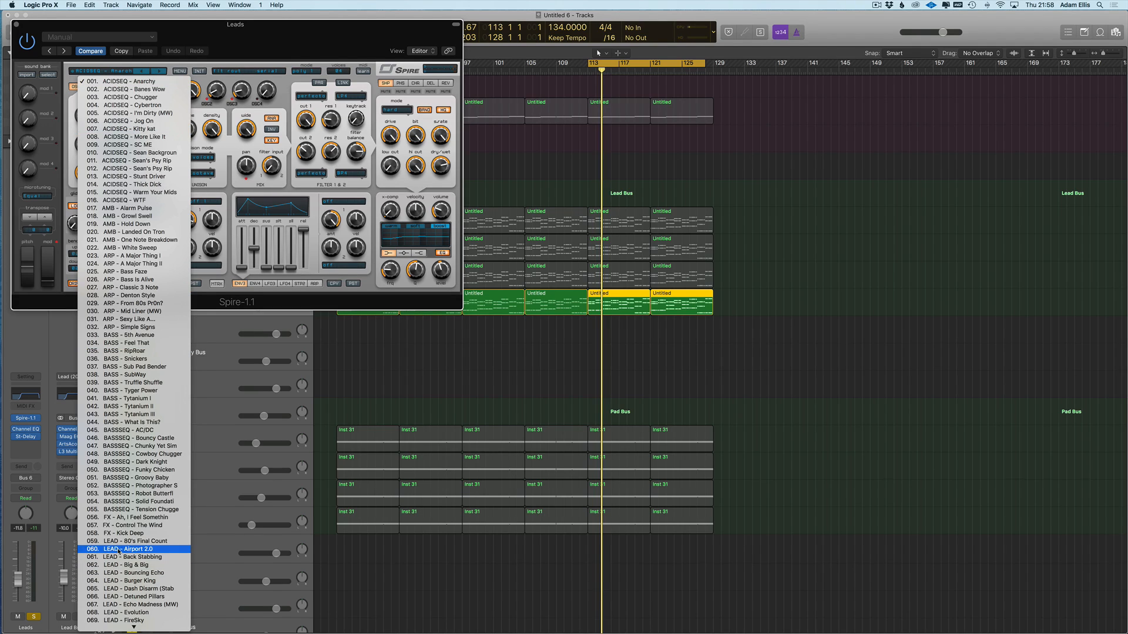
pyautogui.click(119, 551)
# - Start playback and nudge Spire's filter cutoff while listening
pyautogui.press('super+w')
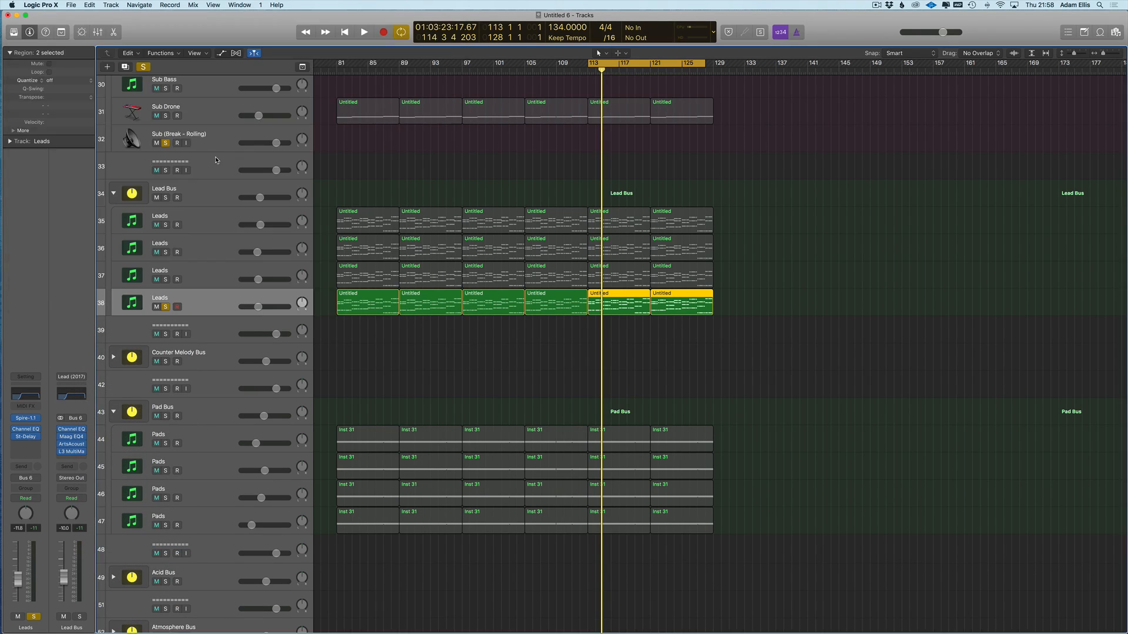
pyautogui.press('space')
pyautogui.press('v')
pyautogui.moveTo(302, 123); pyautogui.dragTo(302, 121)
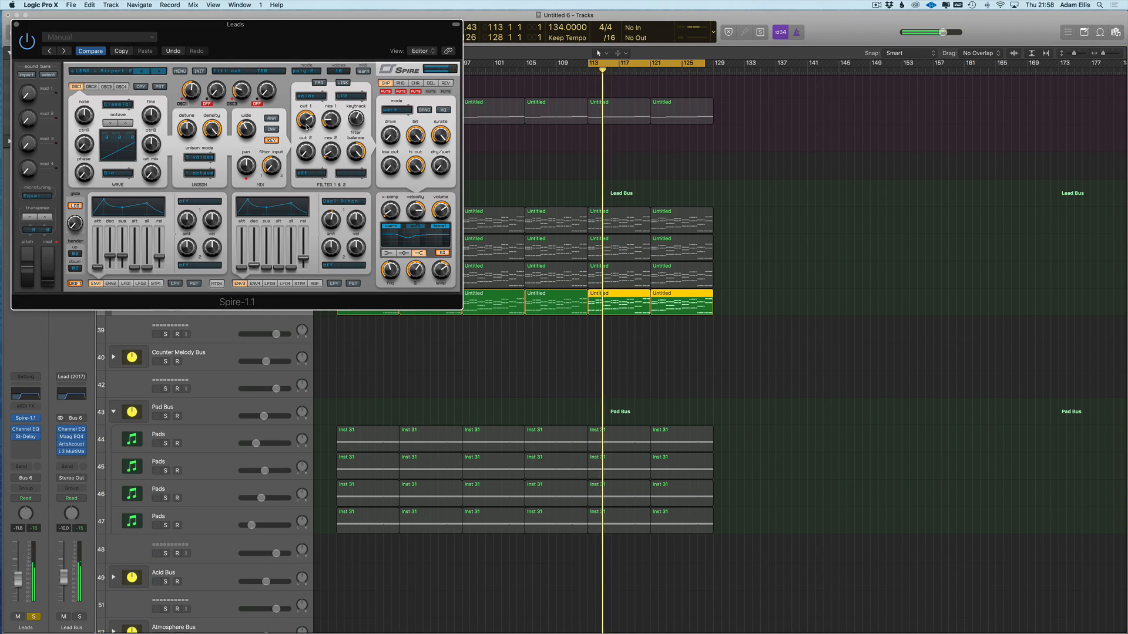
pyautogui.press('super+w')
# - Solo the Leads and Sub Drone tracks, nudge Spire's cutoff, raise the Leads fader and bypass its delay
pyautogui.click(166, 225)
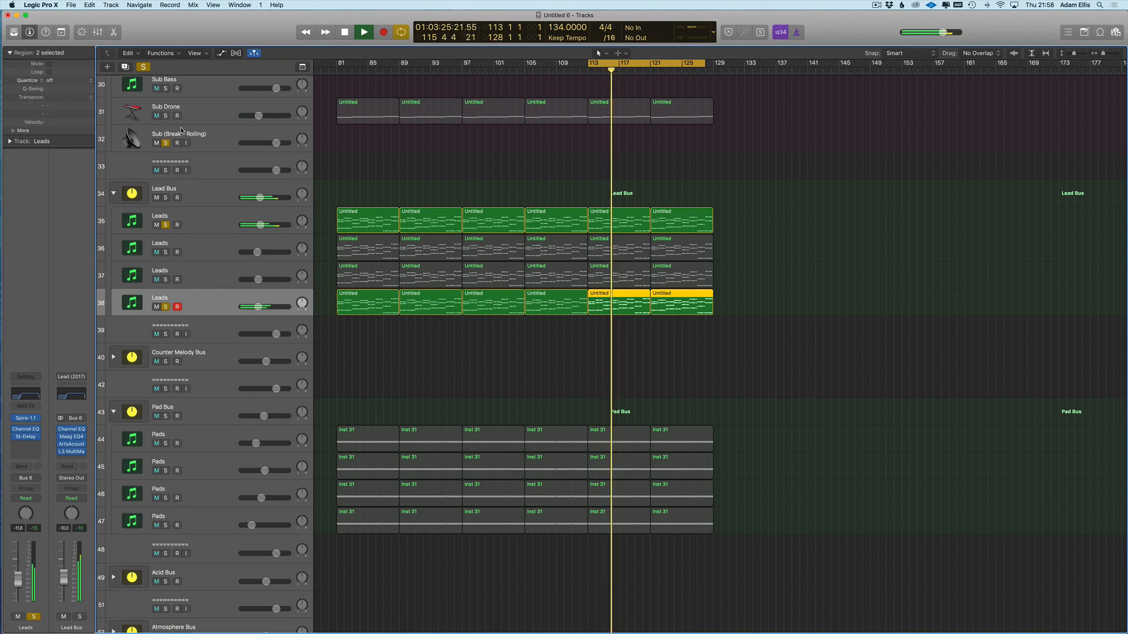
pyautogui.click(166, 116)
pyautogui.click(166, 252)
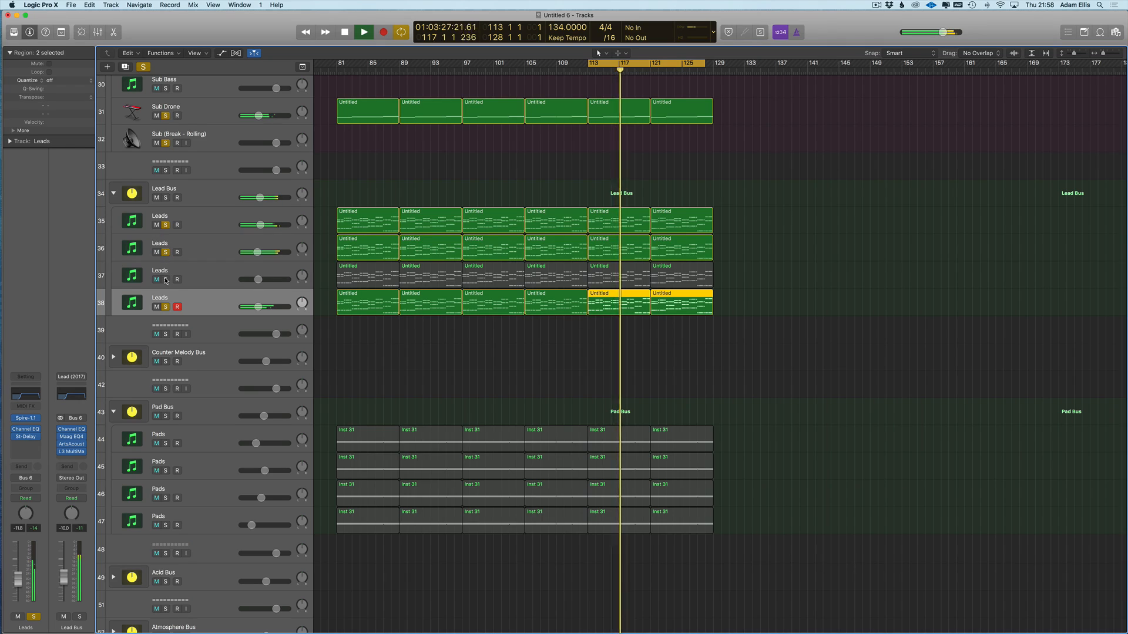
pyautogui.click(166, 280)
pyautogui.click(25, 418)
pyautogui.moveTo(306, 118); pyautogui.dragTo(305, 122)
pyautogui.press('super+w')
pyautogui.moveTo(18, 582); pyautogui.dragTo(18, 573)
pyautogui.click(15, 437)
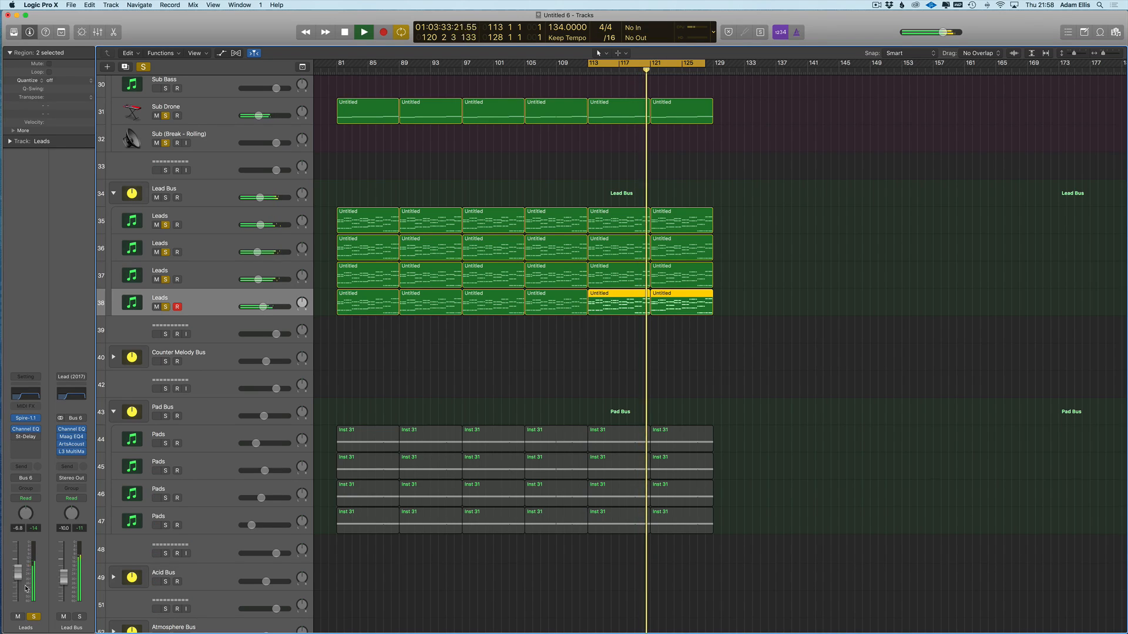
# - Unsolo the other Leads and open track 38's six regions in the Piano Roll
pyautogui.moveTo(165, 225); pyautogui.dragTo(165, 280)
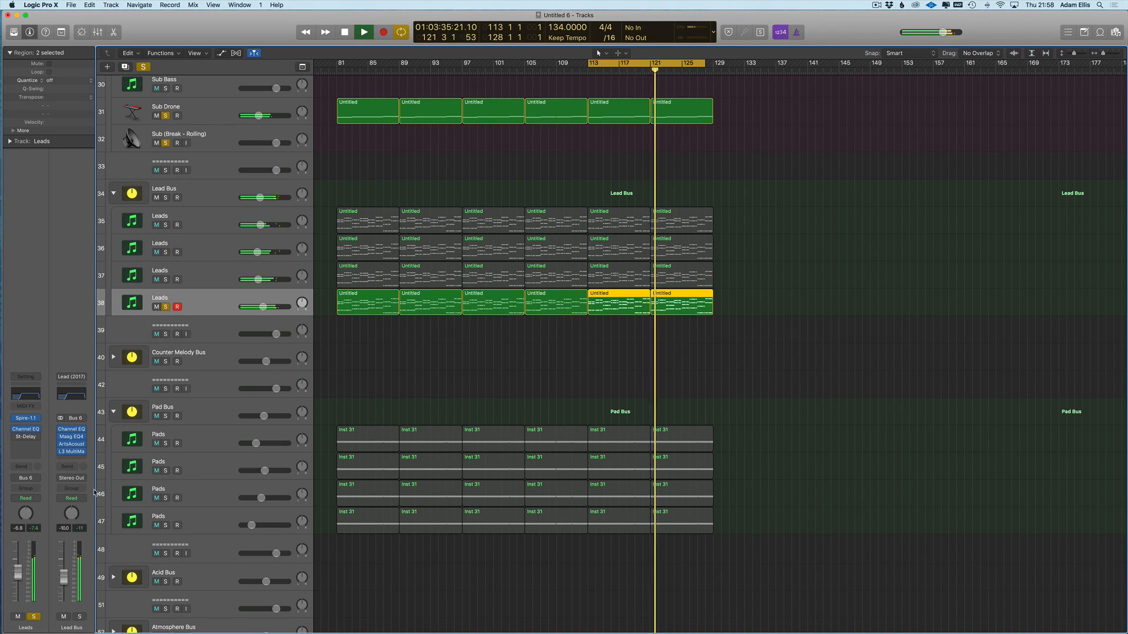
pyautogui.moveTo(728, 306); pyautogui.dragTo(354, 301)
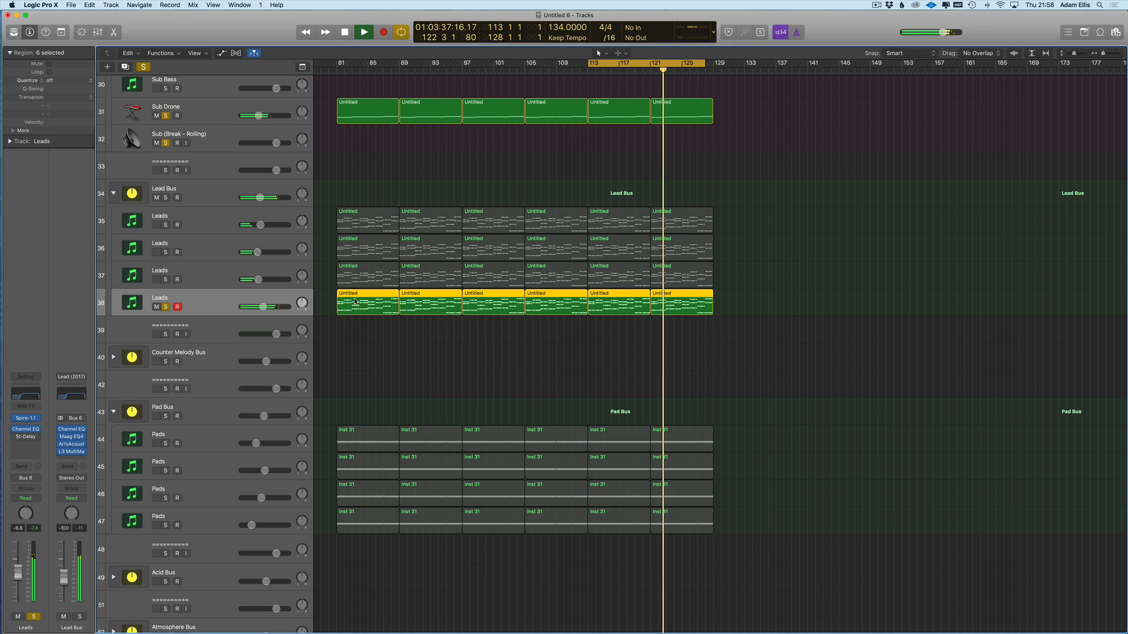
pyautogui.press('p')
pyautogui.press('super+Right')
pyautogui.press('super+Right')
pyautogui.press('super+Right')
pyautogui.press('super+Right')
pyautogui.press('super+Right')
pyautogui.press('super+Right')
pyautogui.press('super+Right')
pyautogui.press('super+Right')
pyautogui.press('space')
# - Select all notes, transpose them up an octave and adjust their lengths
pyautogui.click(456, 473)
pyautogui.press('super+a')
pyautogui.moveTo(447, 461)
pyautogui.mouseDown()
pyautogui.moveTo(458, 461)
pyautogui.moveTo(455, 474)
pyautogui.moveTo(460, 450)
pyautogui.mouseUp()
pyautogui.press('t')
pyautogui.press('v')
pyautogui.press('space')
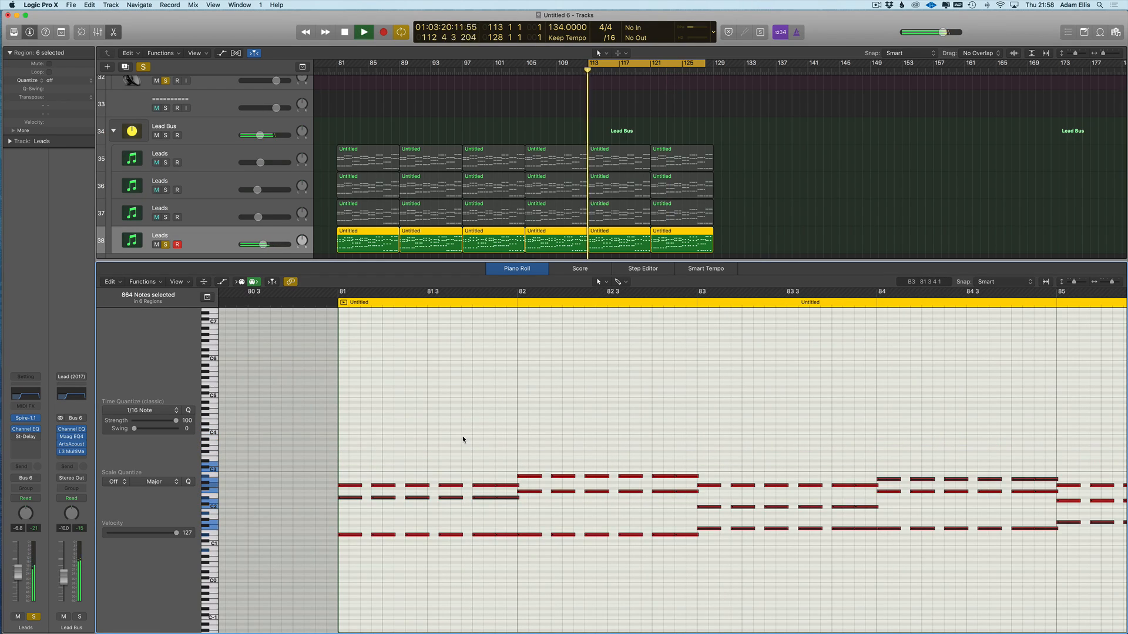
pyautogui.hotkey('alt', 'shift', 'Up')
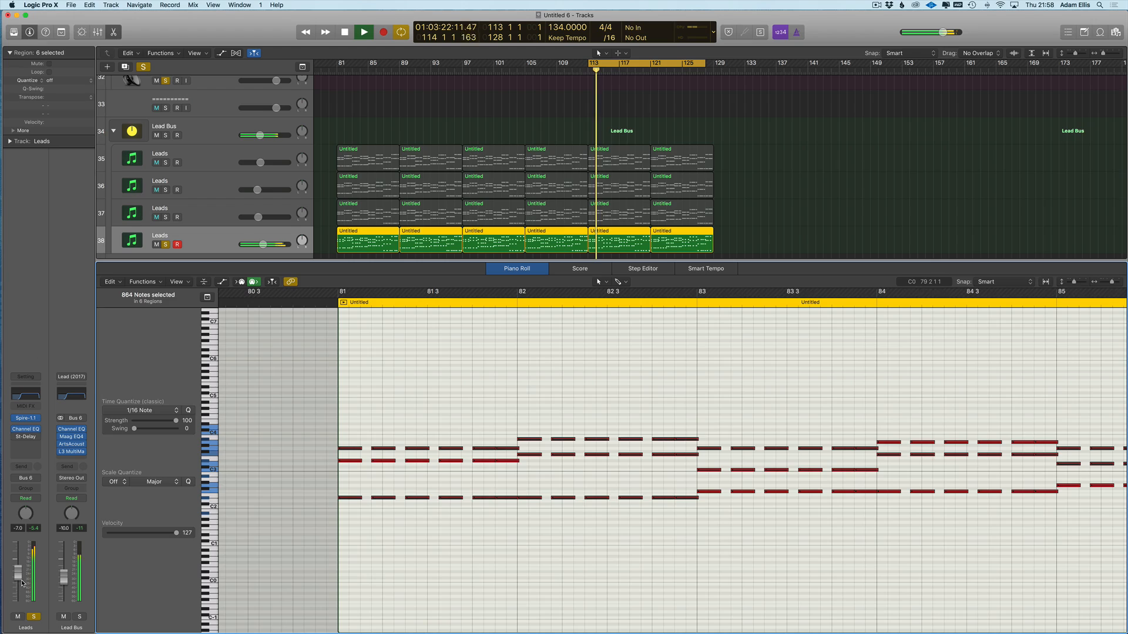
pyautogui.moveTo(517, 450); pyautogui.dragTo(515, 449)
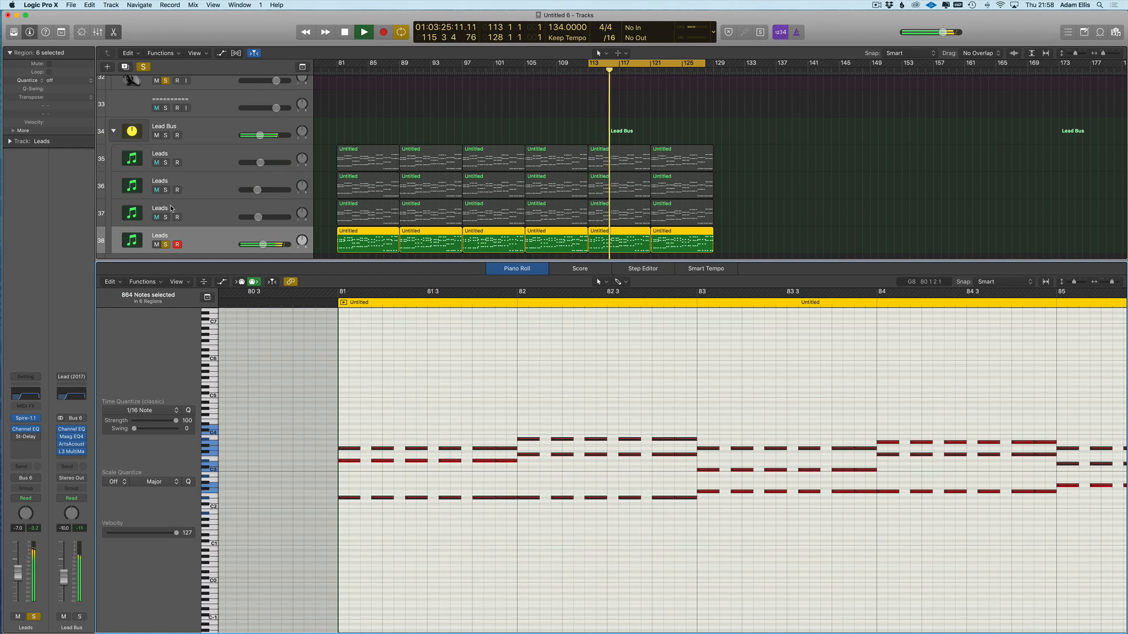
# - Re-enable St-Delay, set its left output mix to 10%, and solo all Leads tracks together
pyautogui.click(165, 163)
pyautogui.click(16, 437)
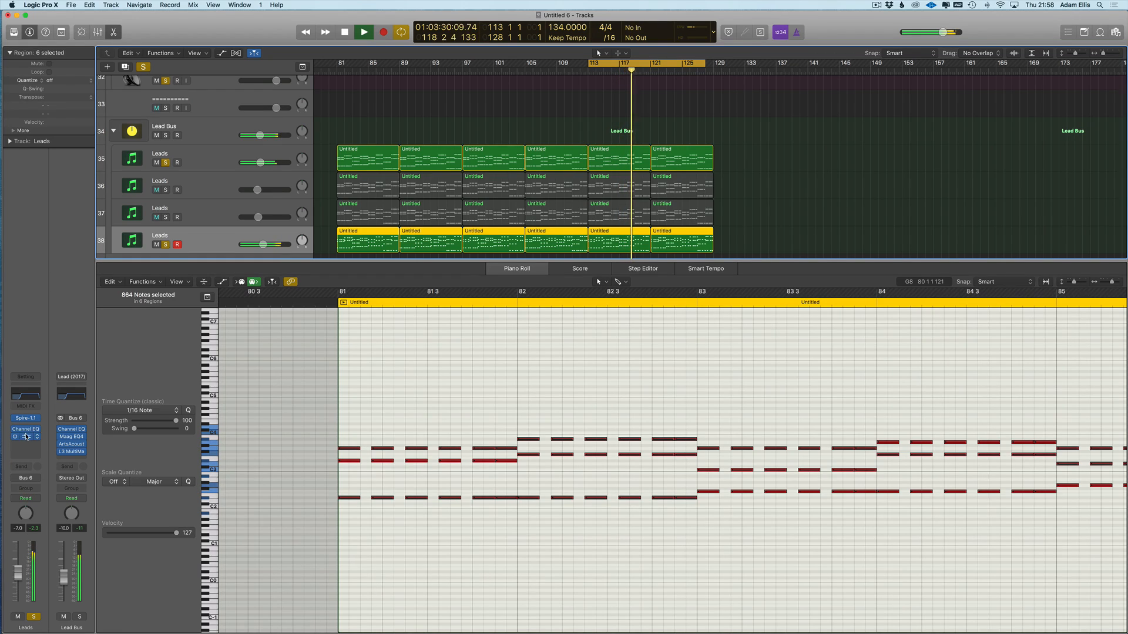
pyautogui.click(25, 437)
pyautogui.moveTo(299, 270); pyautogui.dragTo(299, 276)
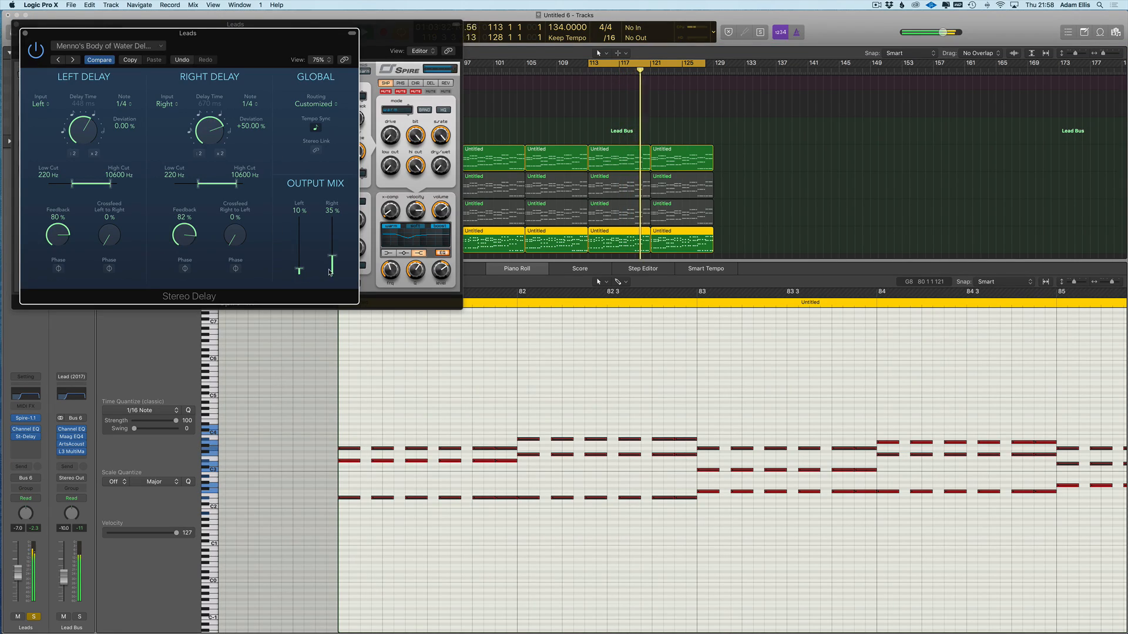
pyautogui.click(431, 83)
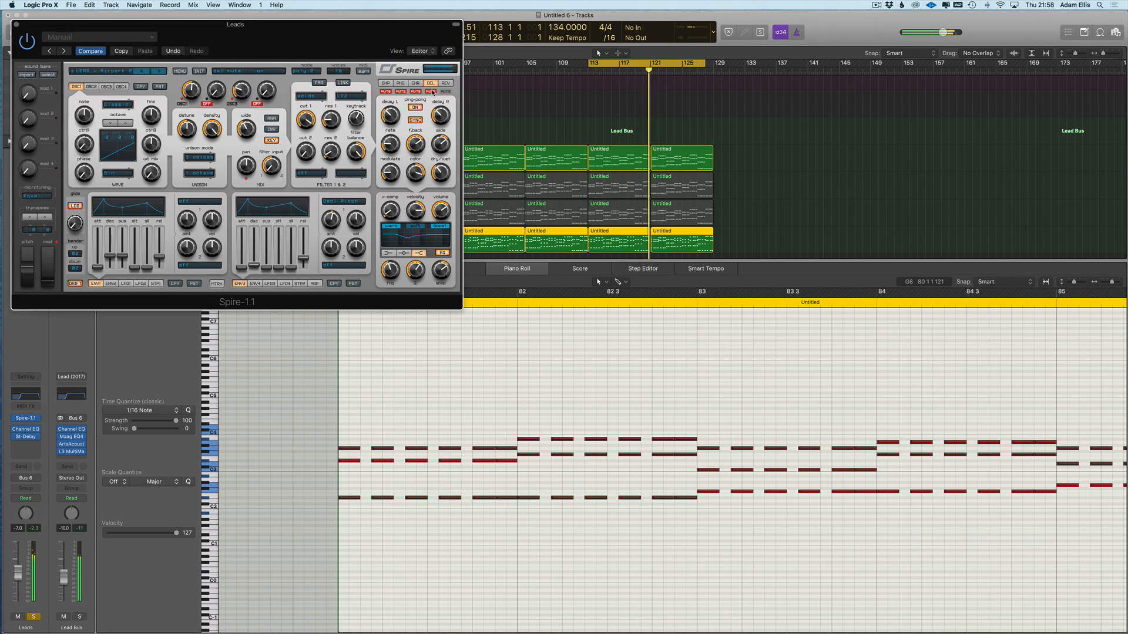
pyautogui.press('v')
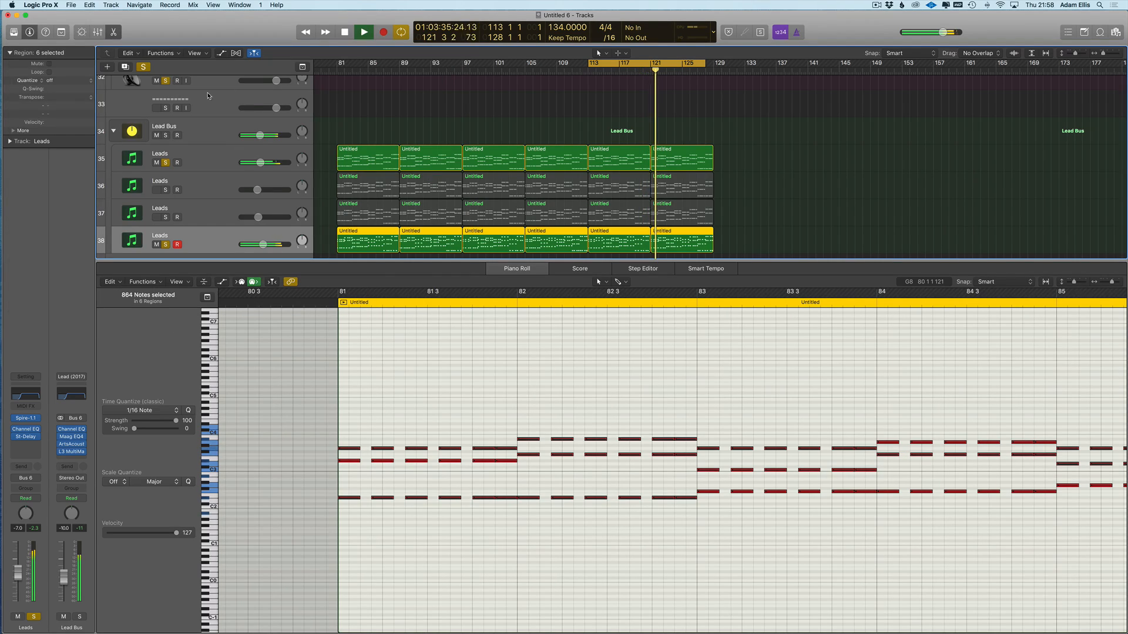
pyautogui.click(166, 217)
pyautogui.click(165, 190)
pyautogui.click(196, 216)
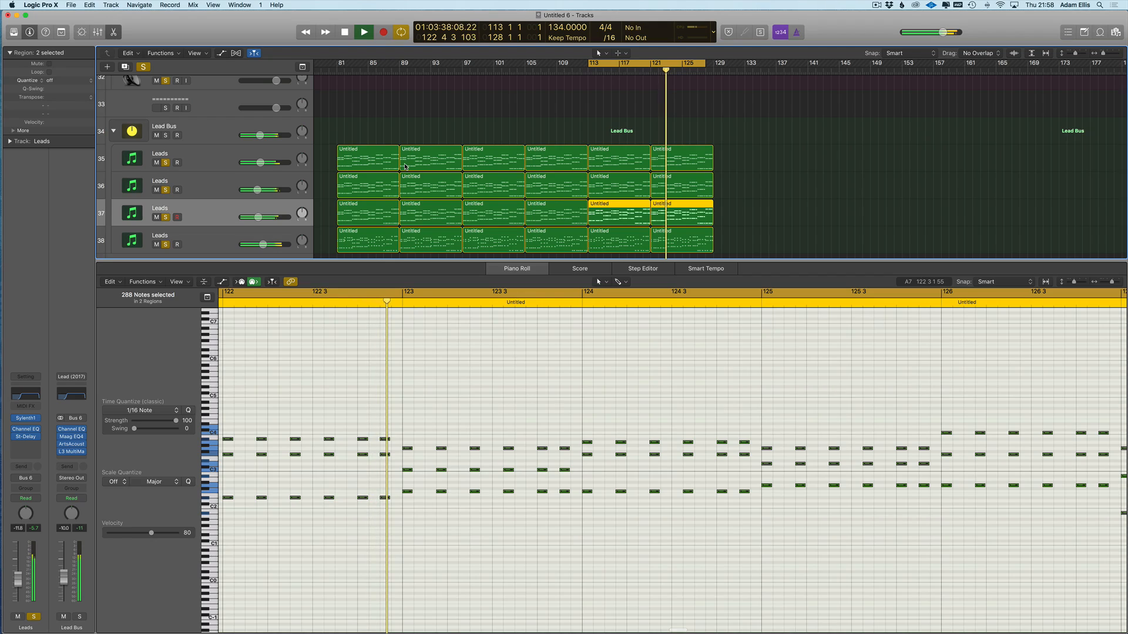
# - Close the Piano Roll, clear all solos and extend the cycle range by one bar
pyautogui.press('e')
pyautogui.scroll(1, 154, 71)
pyautogui.click(143, 67)
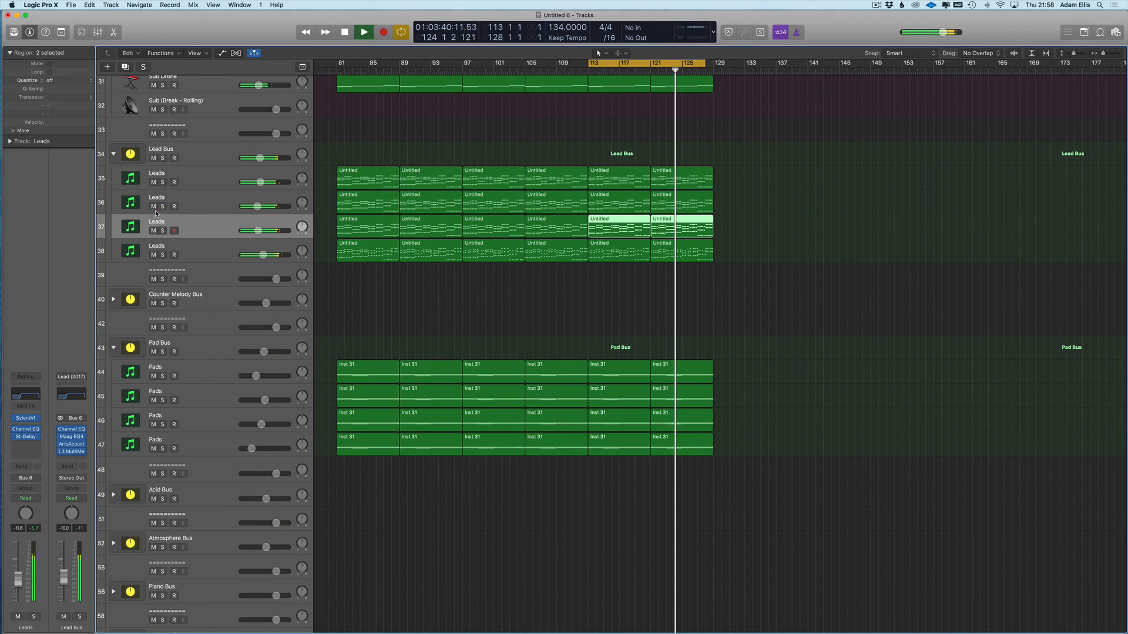
pyautogui.click(202, 147)
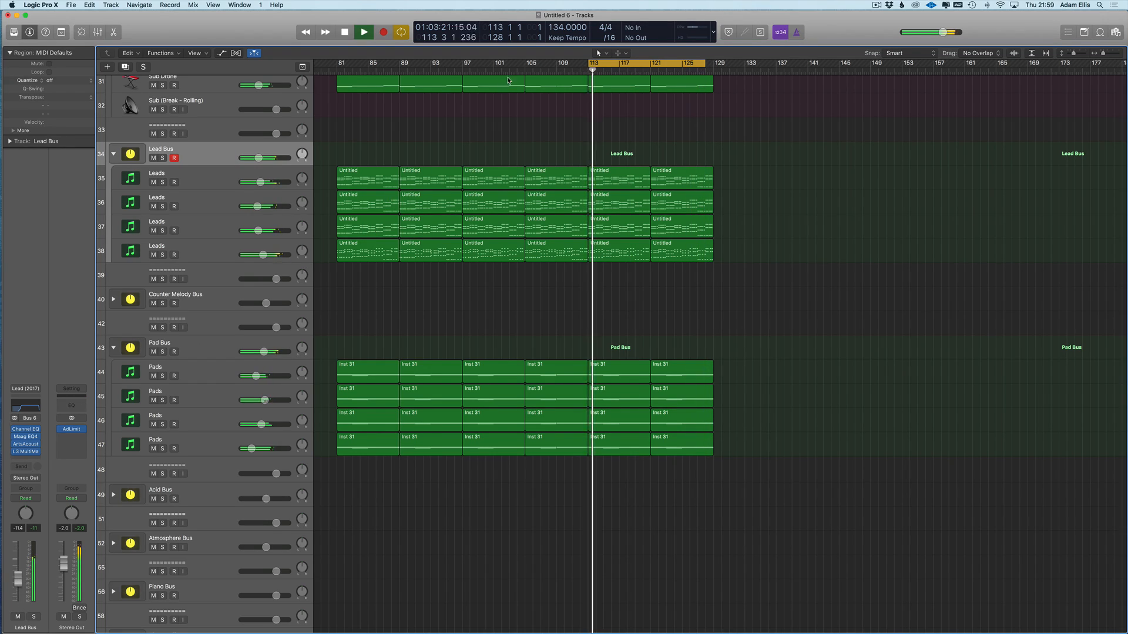
pyautogui.moveTo(703, 65); pyautogui.dragTo(683, 71)
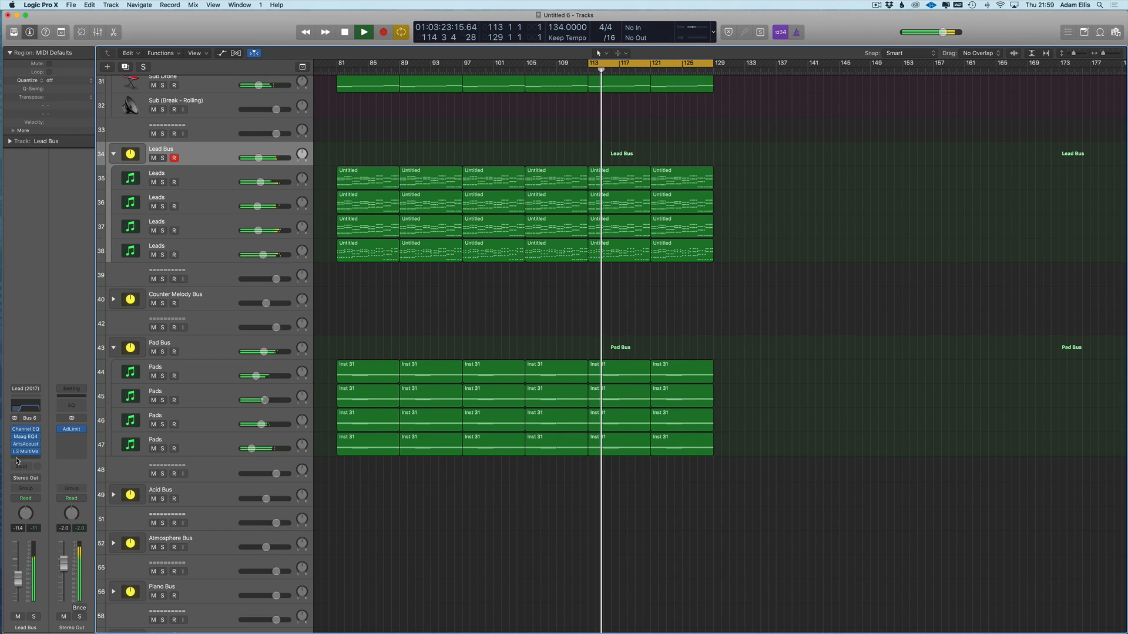
pyautogui.moveTo(18, 577); pyautogui.dragTo(18, 578)
# - Adjust the filter cutoff on the Sub Drone's ES2 synth
pyautogui.scroll(2, 353, 111)
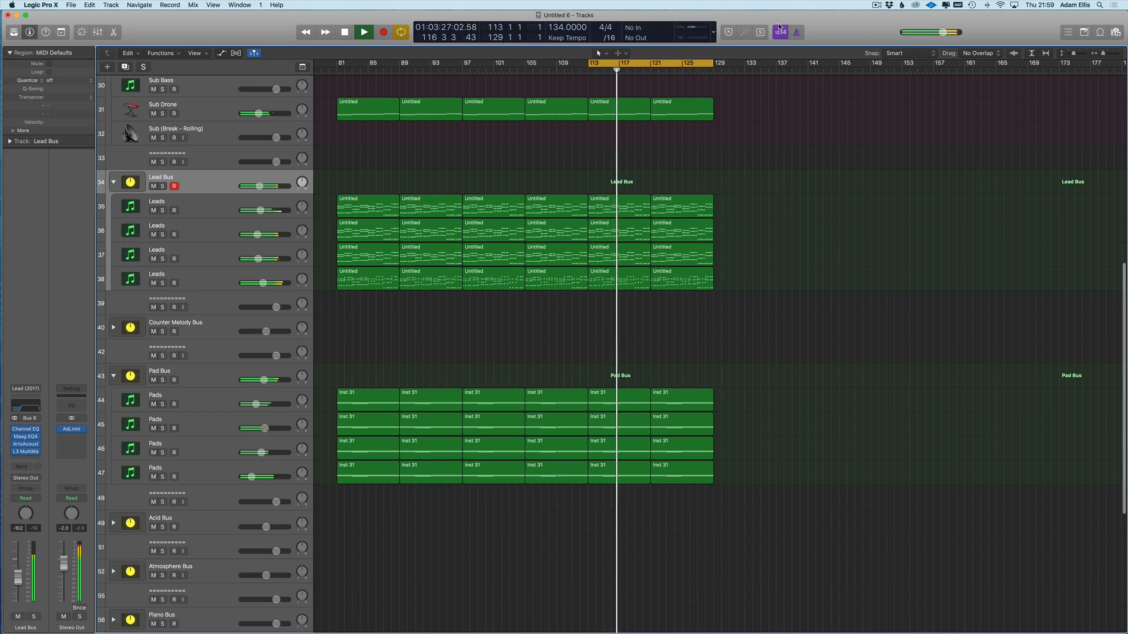
pyautogui.click(200, 105)
pyautogui.click(30, 443)
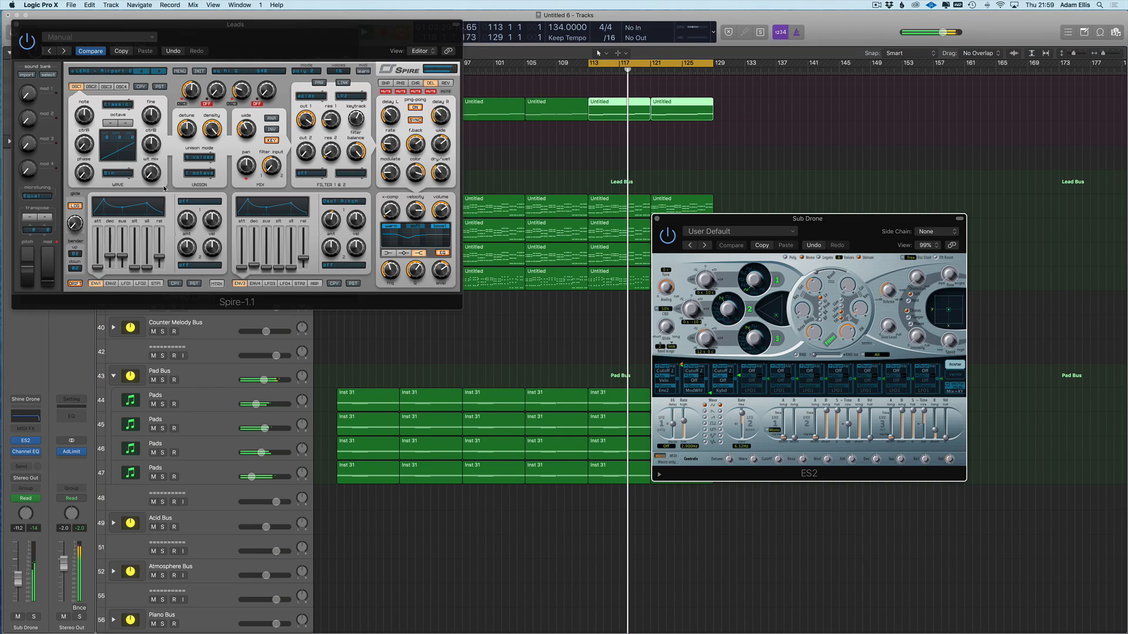
pyautogui.moveTo(813, 286); pyautogui.dragTo(813, 281)
pyautogui.press('v')
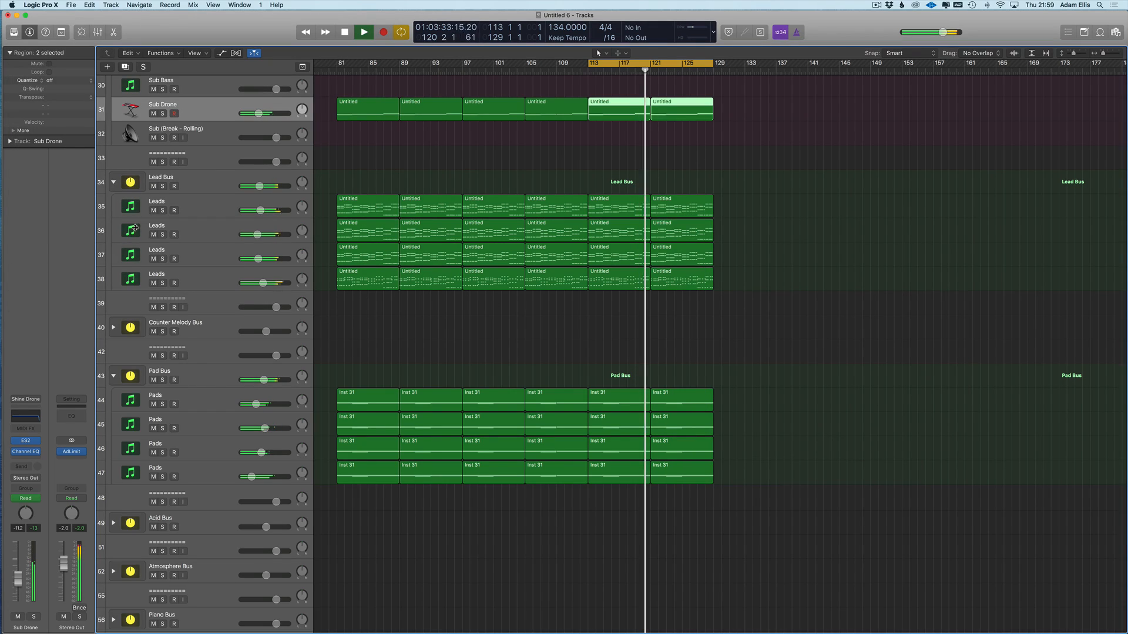
# - Lower the fourth Leads track to -8.0, checking it against the Lead Bus
pyautogui.click(132, 281)
pyautogui.click(18, 617)
pyautogui.click(17, 617)
pyautogui.click(18, 596)
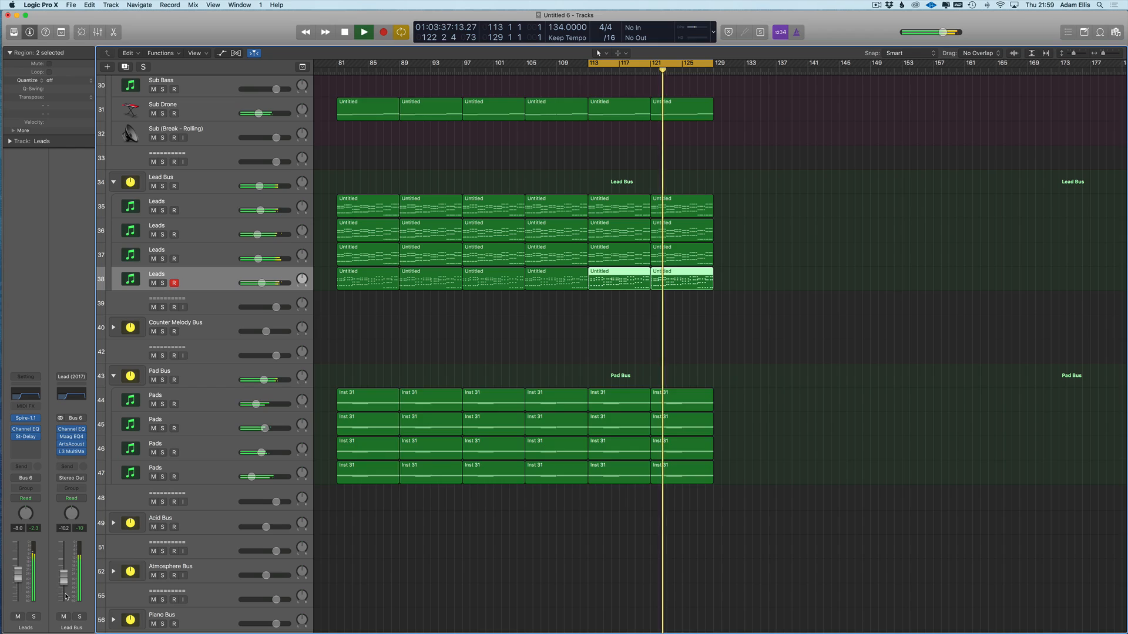
pyautogui.click(79, 616)
pyautogui.click(79, 617)
pyautogui.scroll(1, 63, 596)
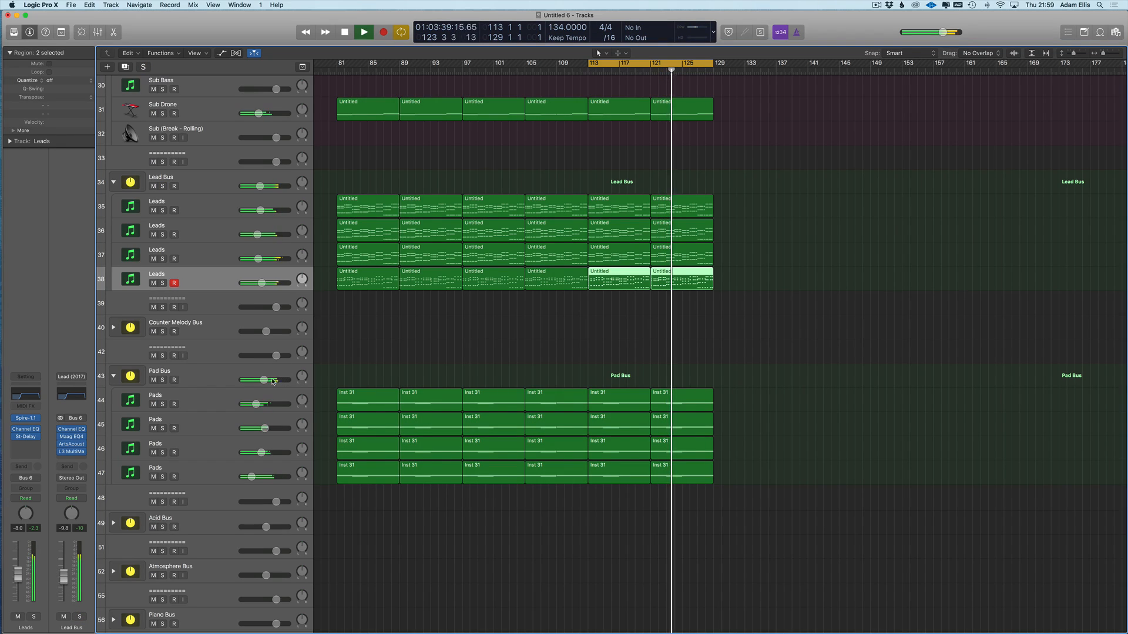
pyautogui.scroll(3, 352, 390)
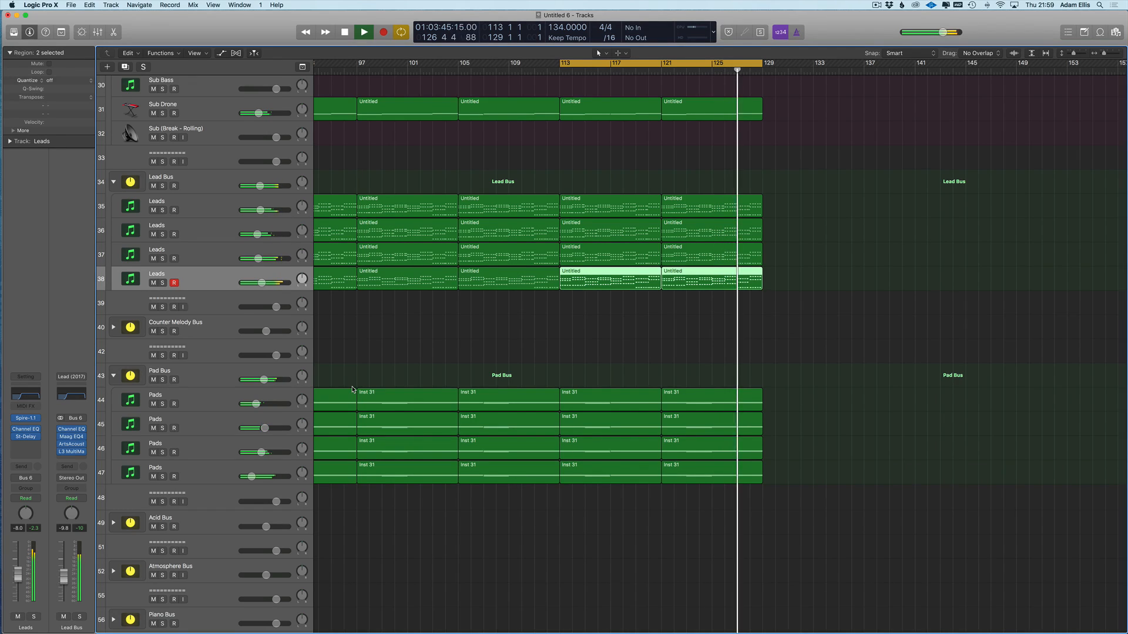
pyautogui.scroll(-3, 332, 380)
# - Stop, set the cycle to bars 81–128, show automation lanes and open track 37's parameter list
pyautogui.press('space')
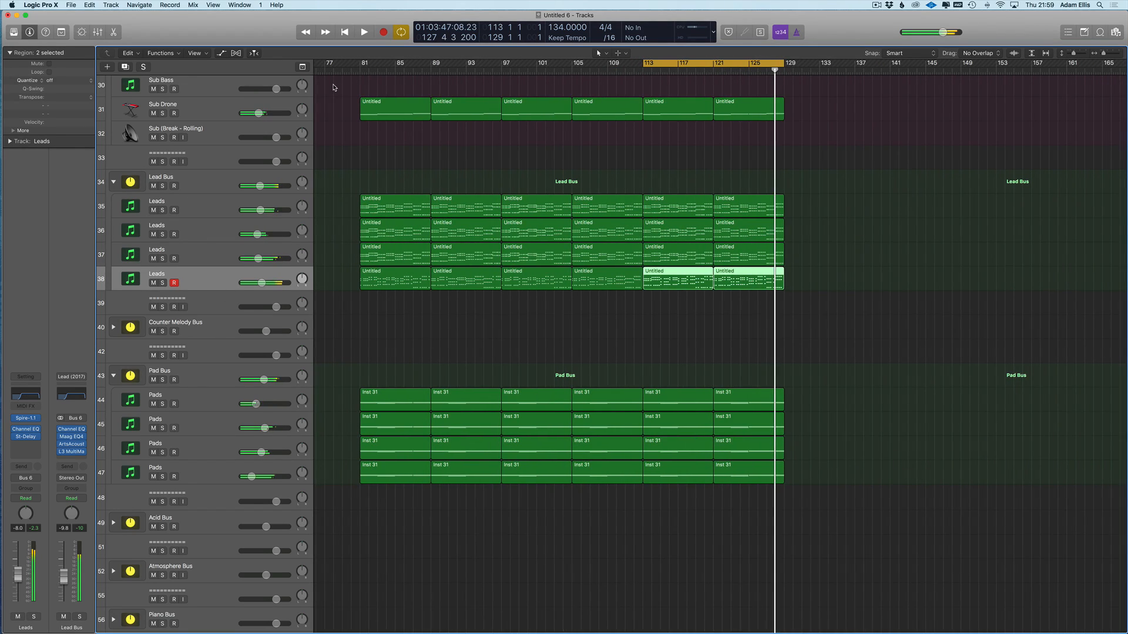
pyautogui.moveTo(361, 64); pyautogui.dragTo(776, 65)
pyautogui.click(746, 110)
pyautogui.press('a')
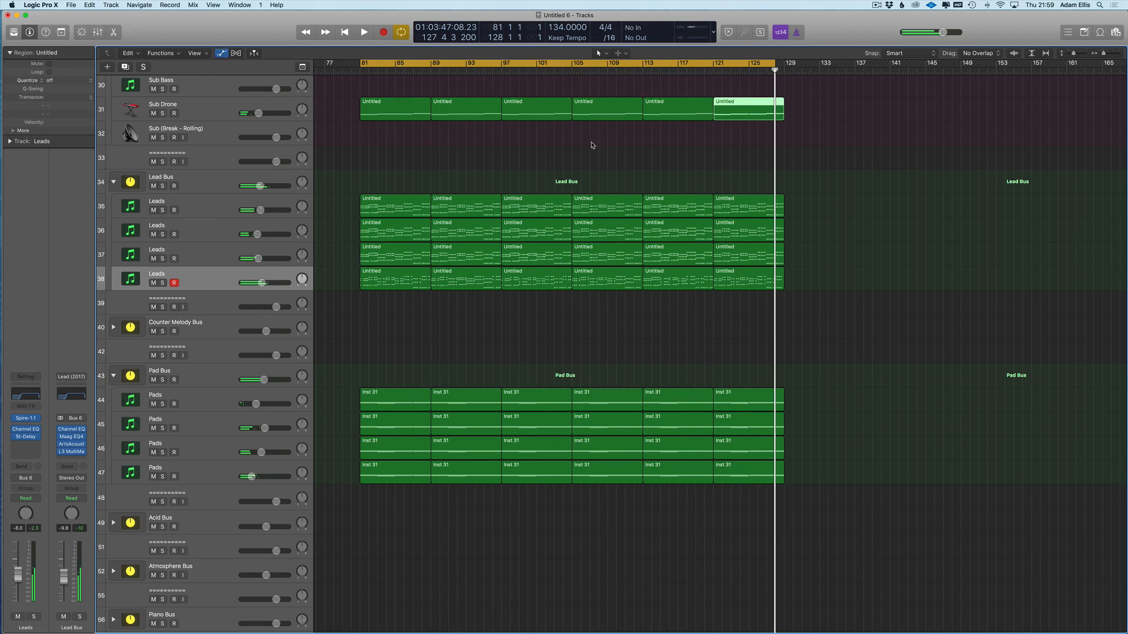
pyautogui.press('super+Up')
pyautogui.click(230, 340)
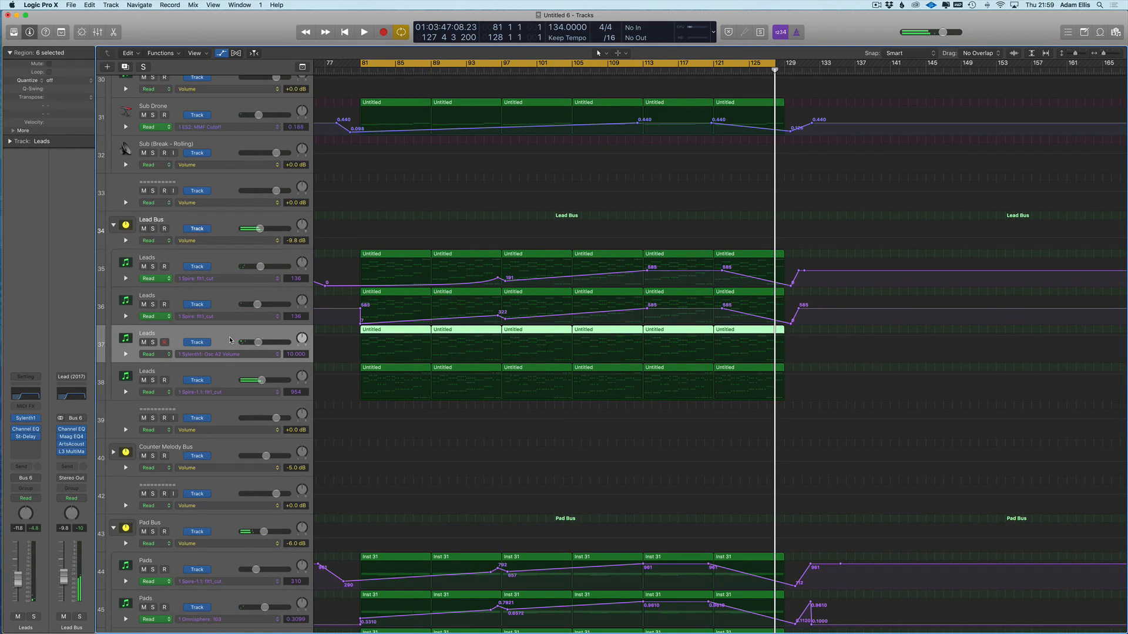
pyautogui.click(215, 357)
# - Automate Sylenth1 FilterCtl Cutoff on track 37, holding 5.670 near bar 121 then dropping to 0 near bar 128
pyautogui.moveTo(247, 416)
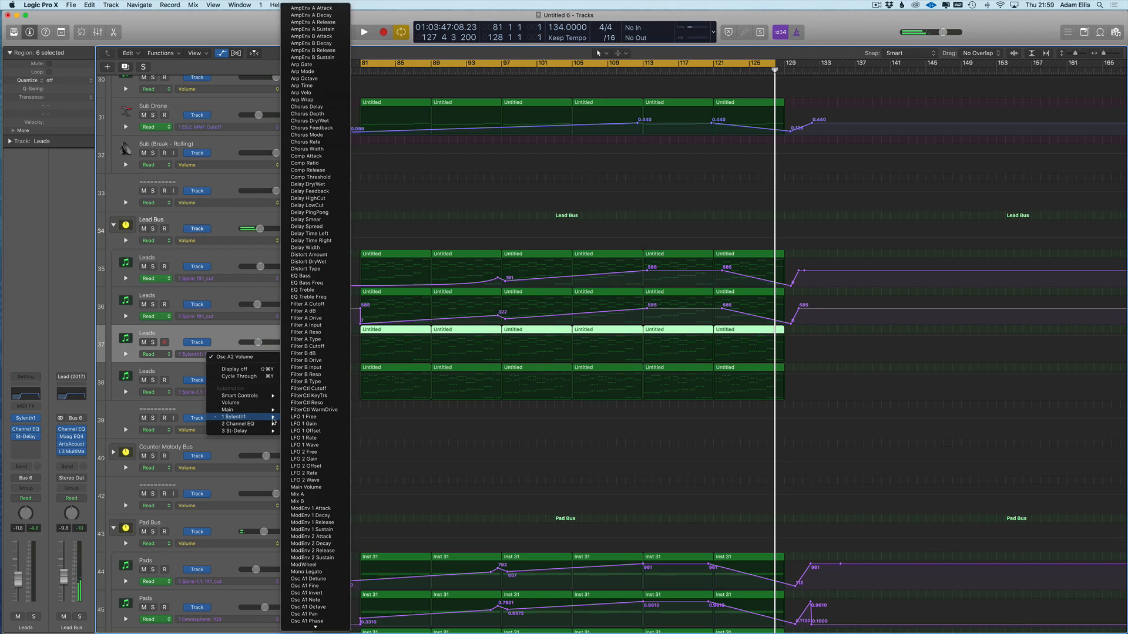
pyautogui.click(317, 389)
pyautogui.click(643, 348)
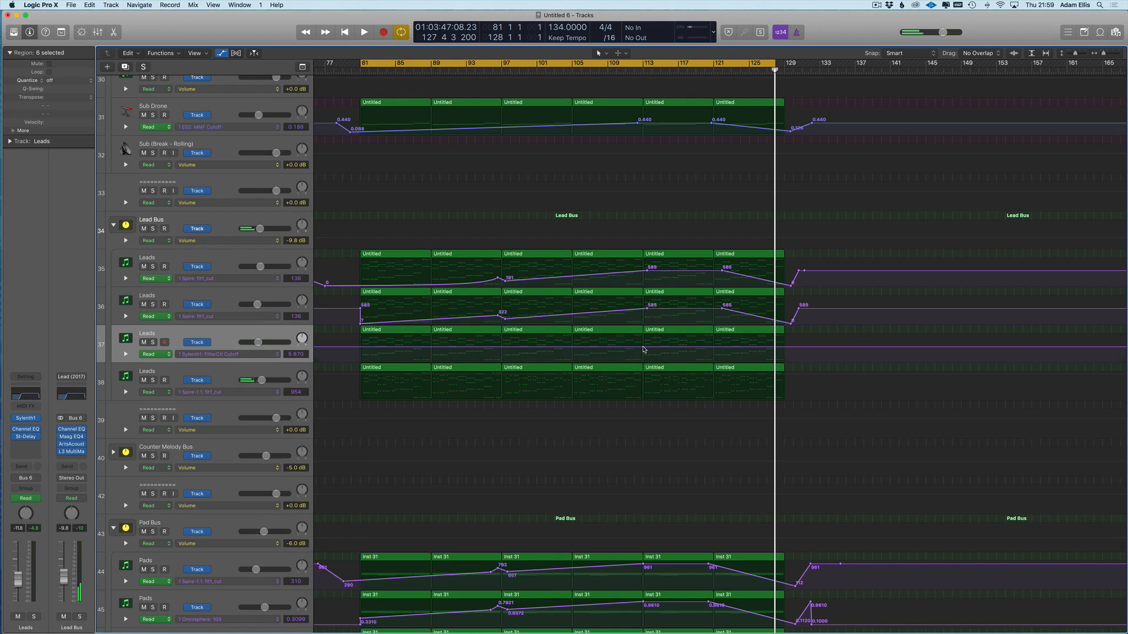
pyautogui.moveTo(356, 352); pyautogui.dragTo(356, 361)
pyautogui.press('super+z')
pyautogui.click(717, 349)
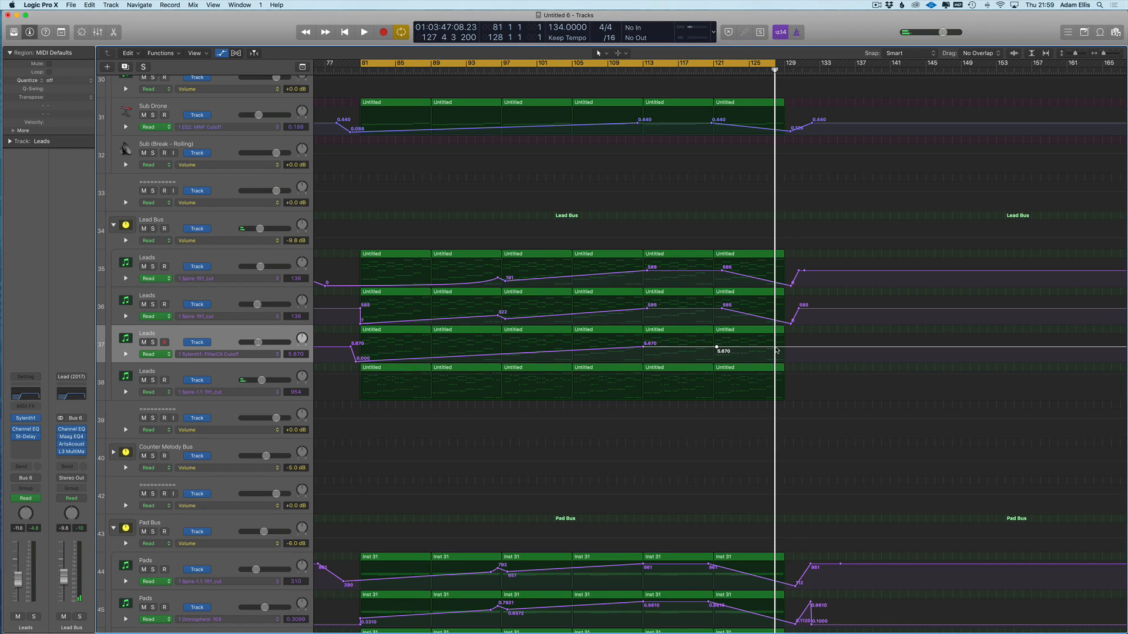
pyautogui.moveTo(789, 349); pyautogui.dragTo(787, 361)
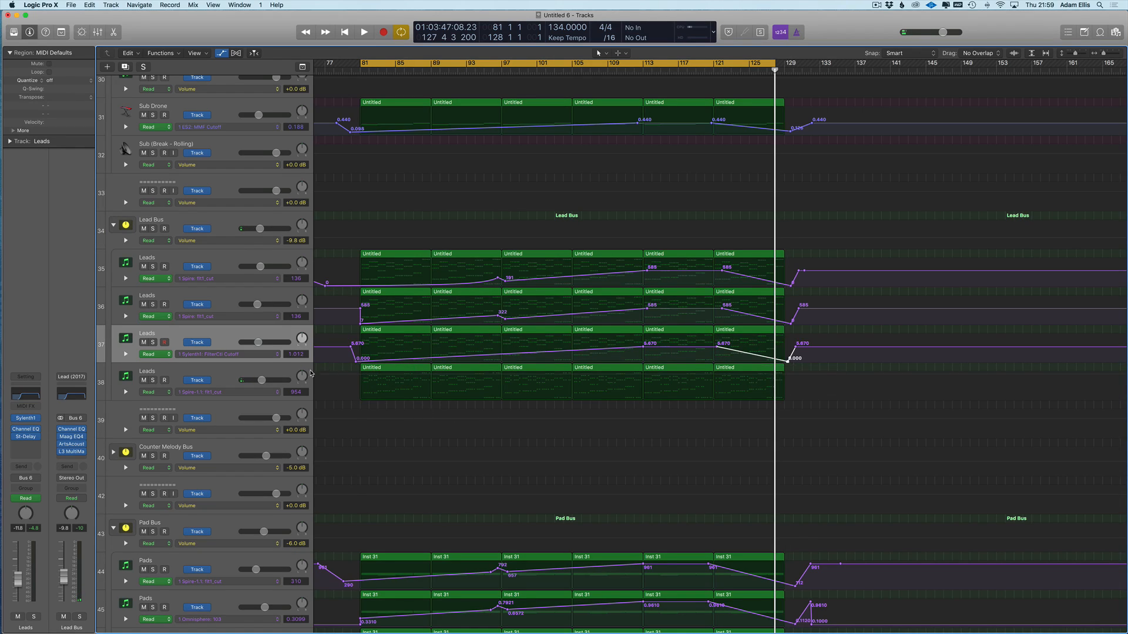
# - Draw track 38's Spire cutoff ramp from 0 up to 954, dropping near bar 129
pyautogui.click(227, 377)
pyautogui.click(355, 393)
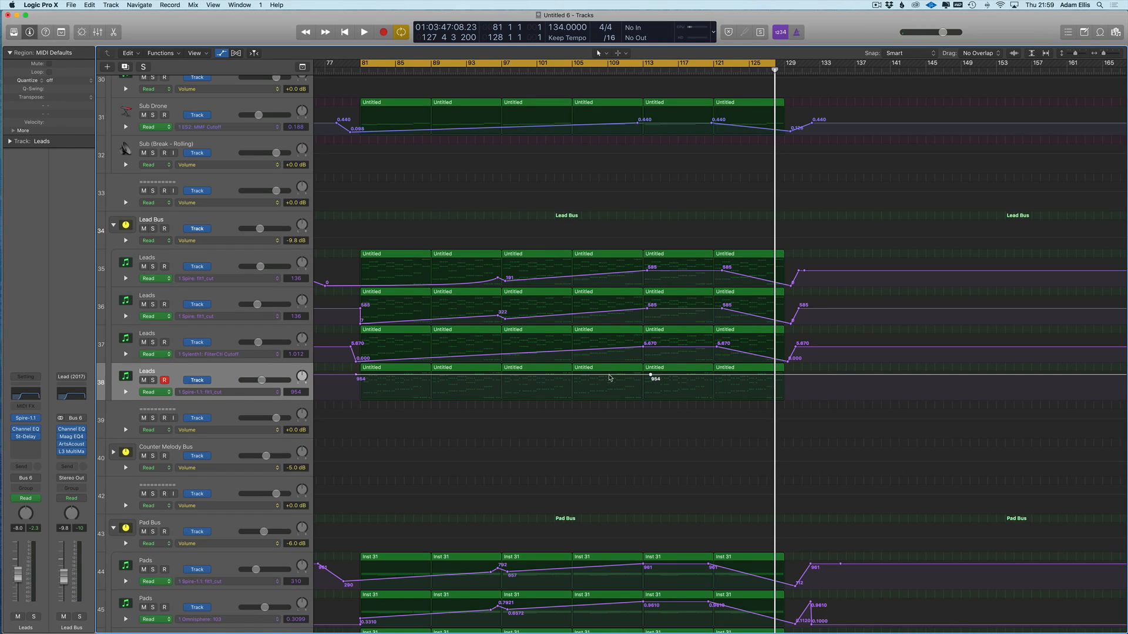
pyautogui.click(336, 375)
pyautogui.moveTo(353, 376); pyautogui.dragTo(353, 404)
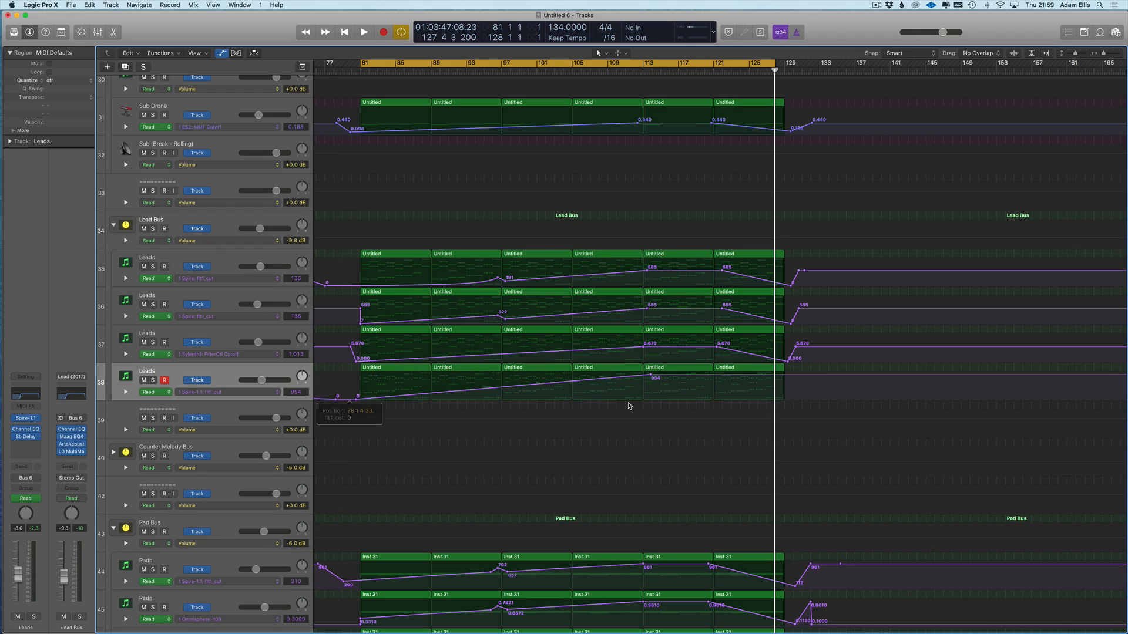
pyautogui.hscroll(2, 747, 372)
pyautogui.click(773, 374)
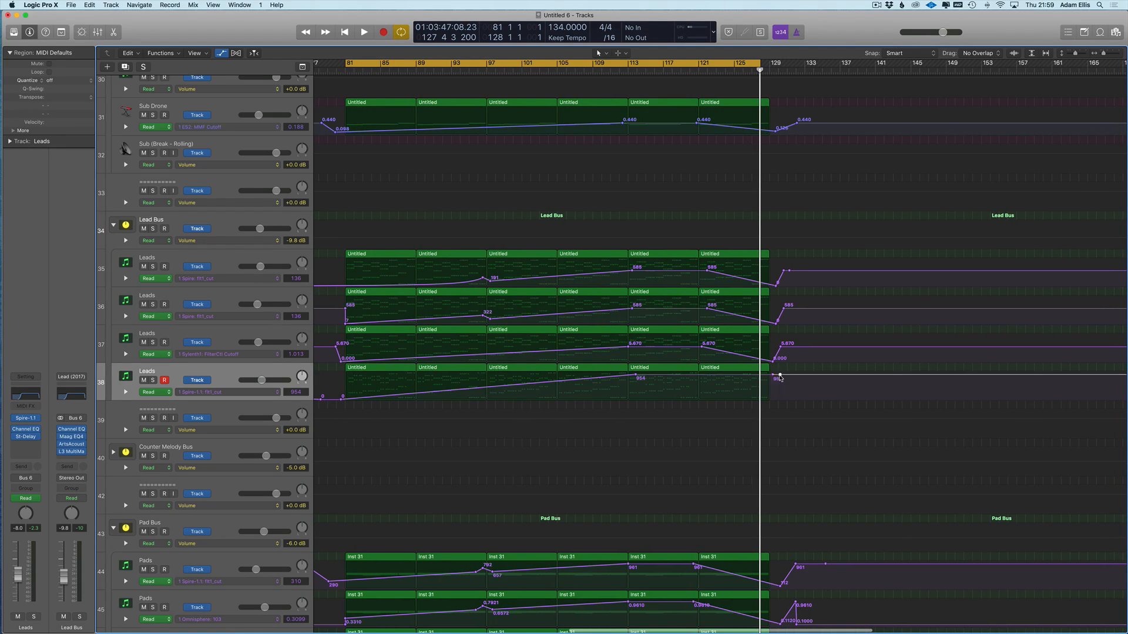
pyautogui.click(698, 376)
pyautogui.moveTo(775, 378); pyautogui.dragTo(773, 397)
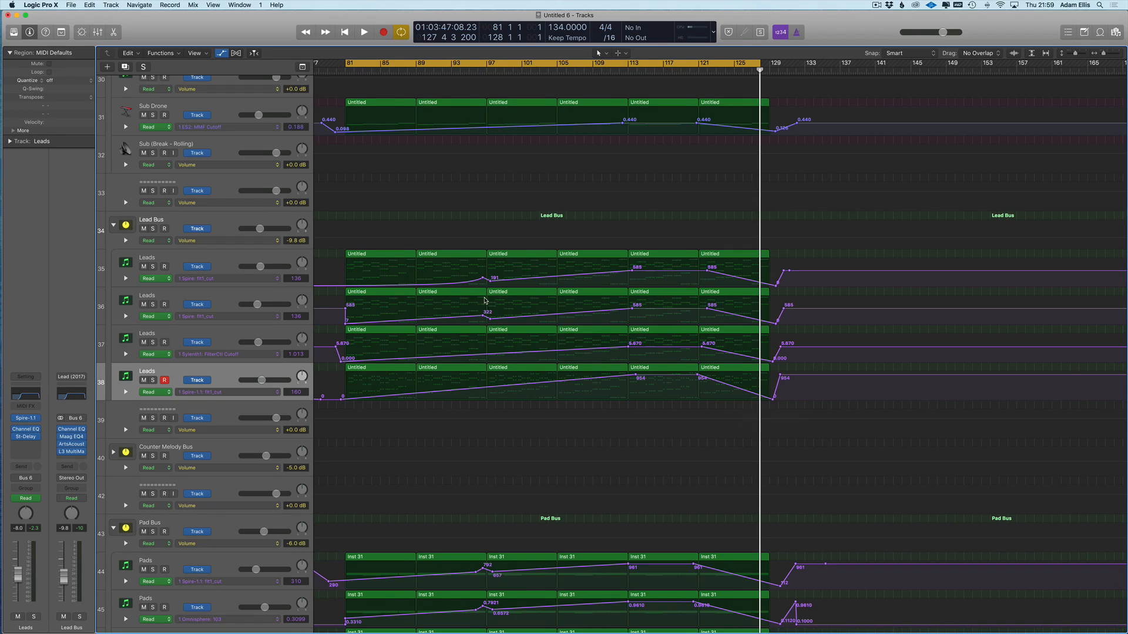
pyautogui.scroll(-1, 480, 311)
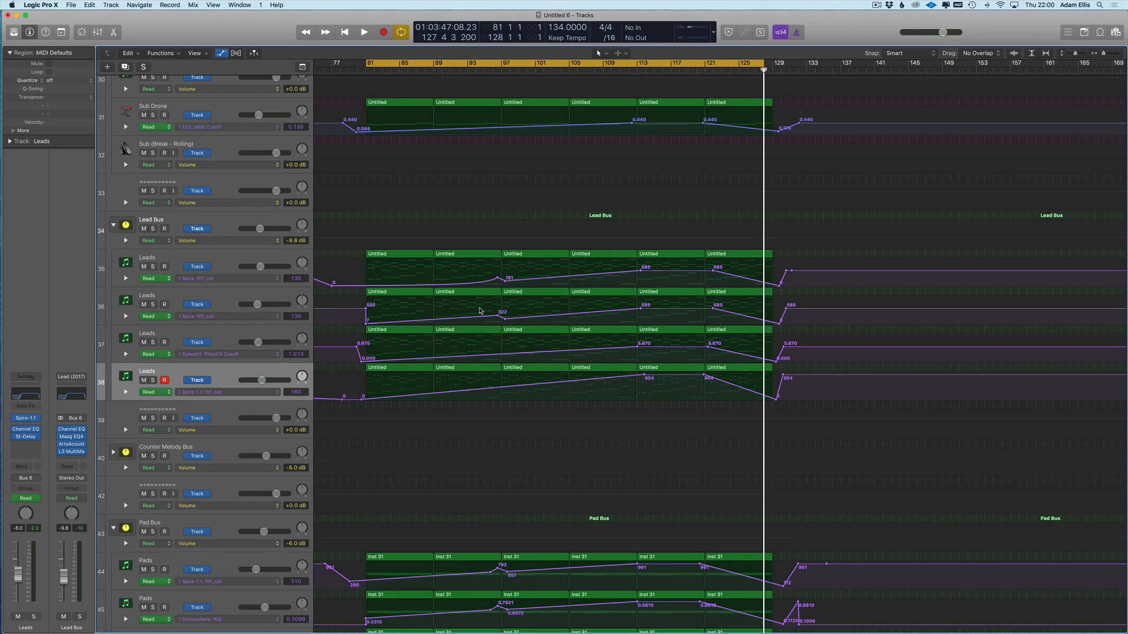
# - Automate Channel EQ High Cut Frequency on track 38, rising from 51 Hz to 18000 Hz
pyautogui.click(238, 397)
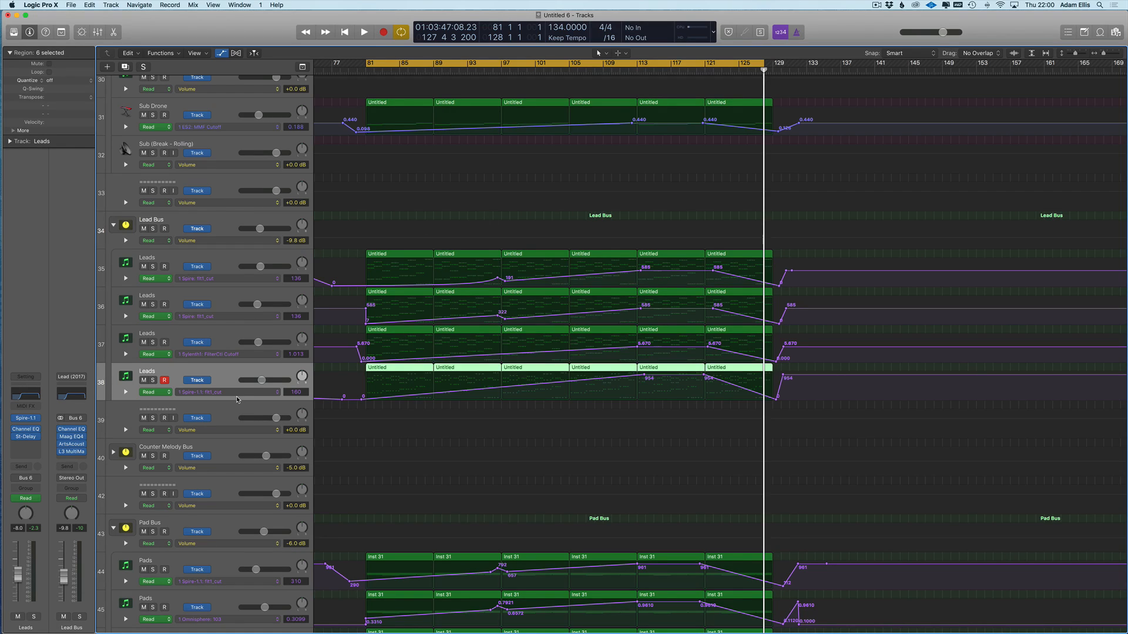
pyautogui.moveTo(265, 368)
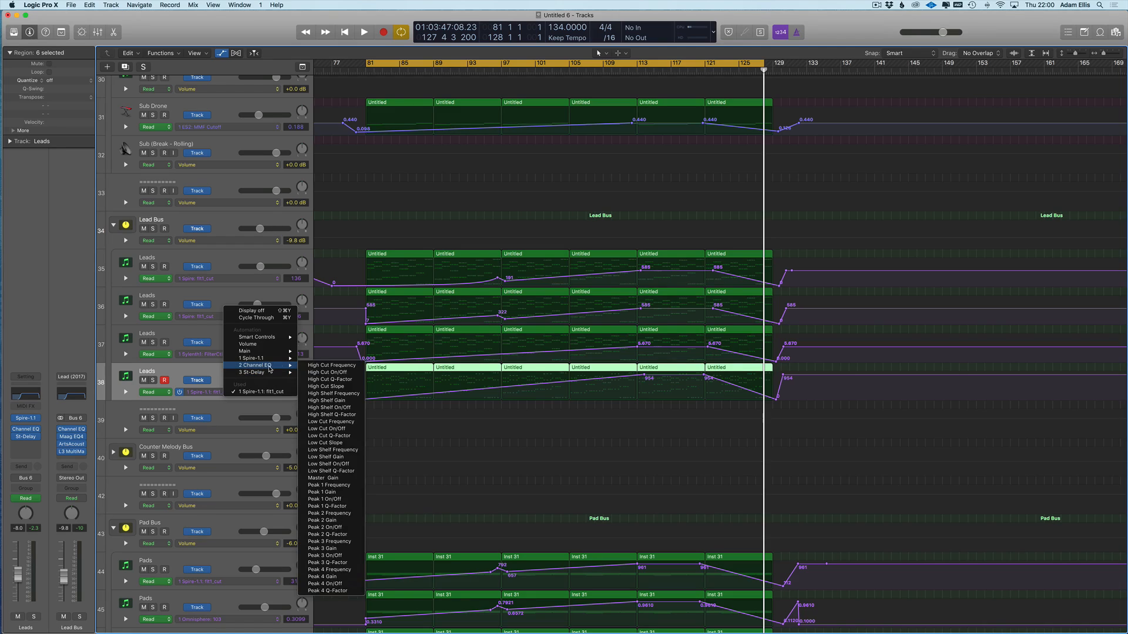
pyautogui.click(314, 366)
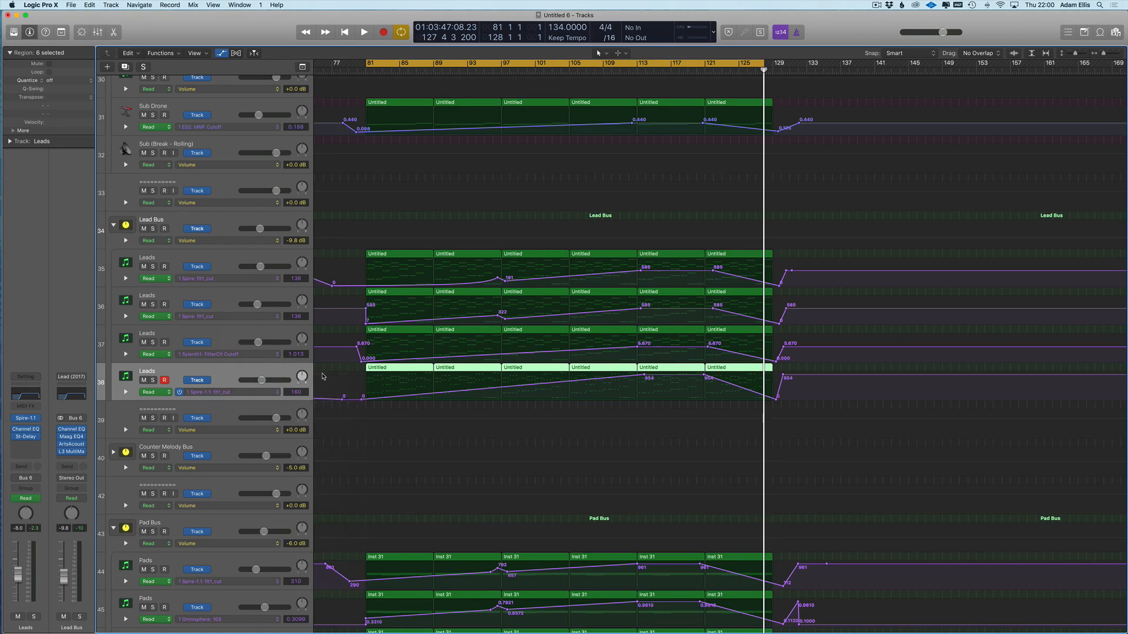
pyautogui.click(361, 378)
pyautogui.click(349, 379)
pyautogui.moveTo(360, 377); pyautogui.dragTo(360, 400)
# - Bend the high-cut ramp into a curve with the Automation Curve tool, then select Pads track 45
pyautogui.press('t')
pyautogui.press('w')
pyautogui.moveTo(541, 394); pyautogui.dragTo(536, 406)
pyautogui.press('t')
pyautogui.press('t')
pyautogui.press('super+Left')
pyautogui.press('a')
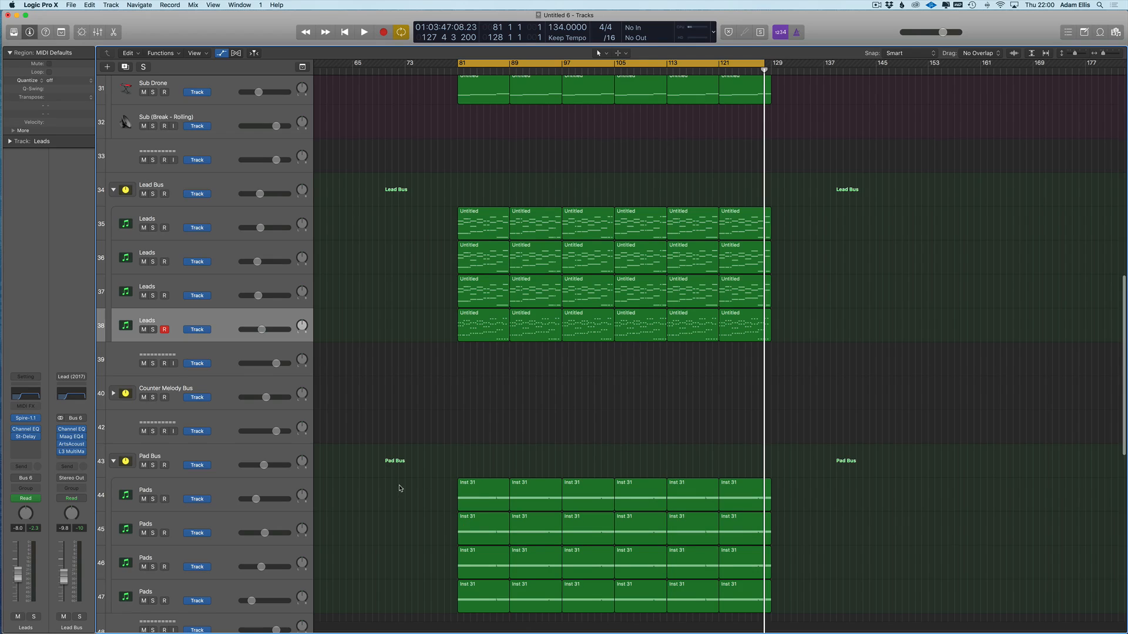
pyautogui.scroll(-10, 397, 473)
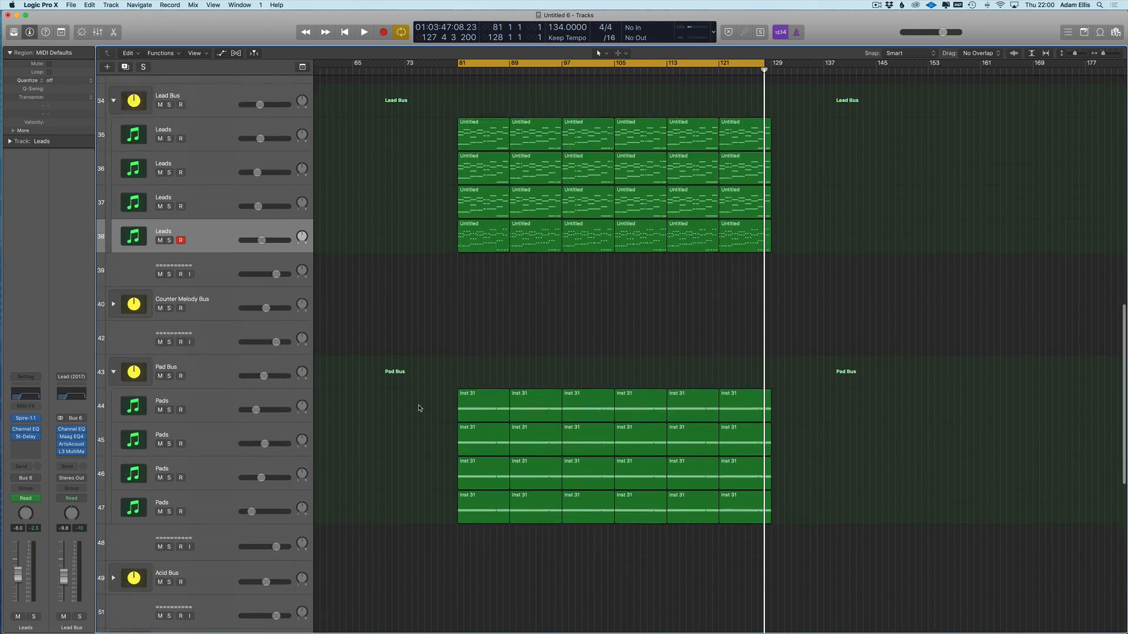
pyautogui.scroll(-1, 293, 325)
pyautogui.press('super+Right')
pyautogui.click(218, 274)
# - Scroll back up to review the Leads automation and return the playhead to bar 81
pyautogui.press('a')
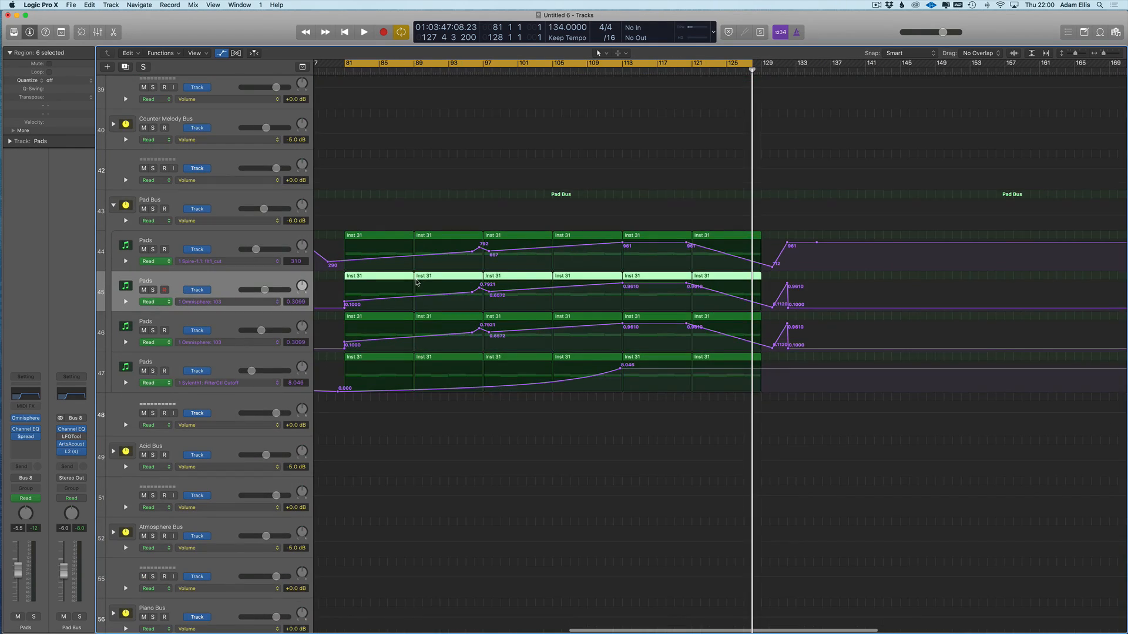
pyautogui.press('super+Left')
pyautogui.press('super+Left')
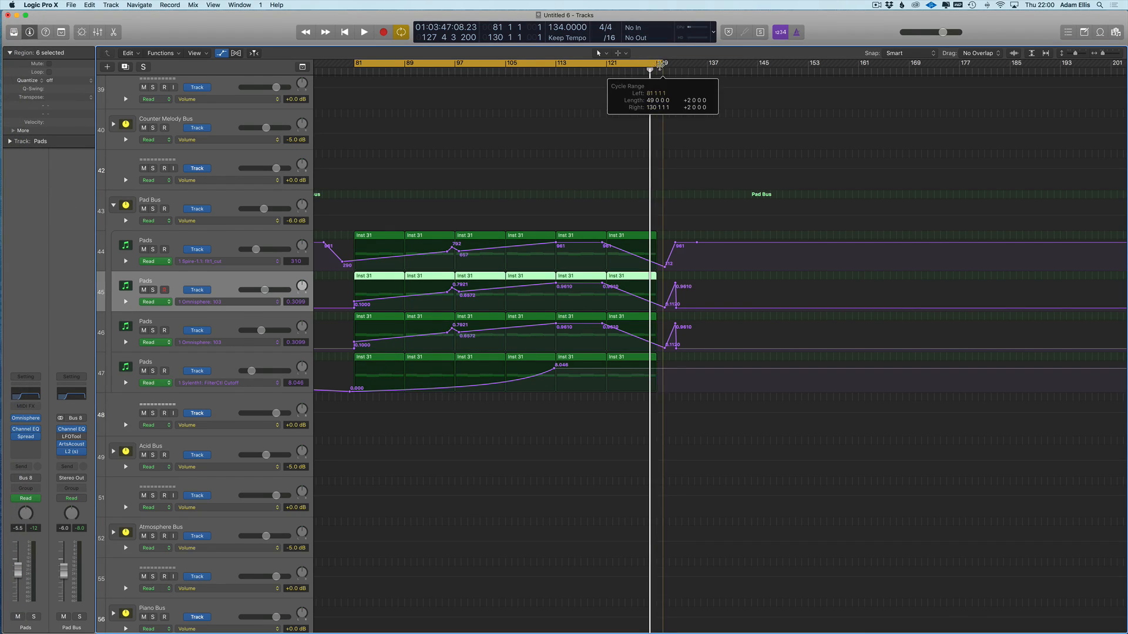
pyautogui.hscroll(-1, 401, 243)
pyautogui.scroll(1, 401, 243)
pyautogui.scroll(2, 402, 243)
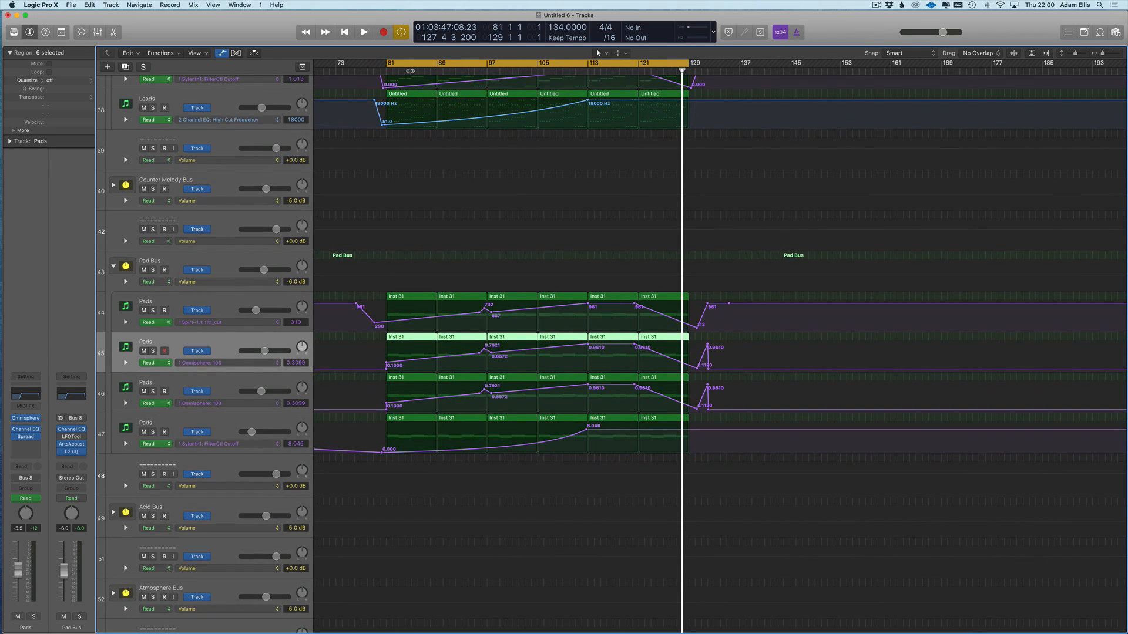
pyautogui.scroll(4, 448, 192)
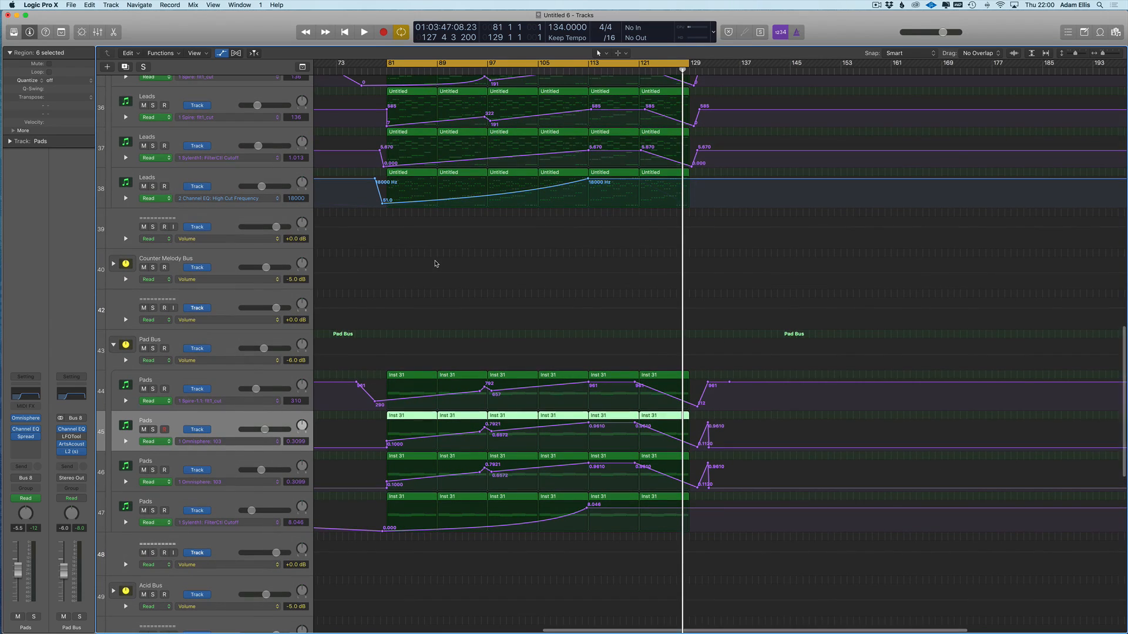
pyautogui.scroll(2, 436, 262)
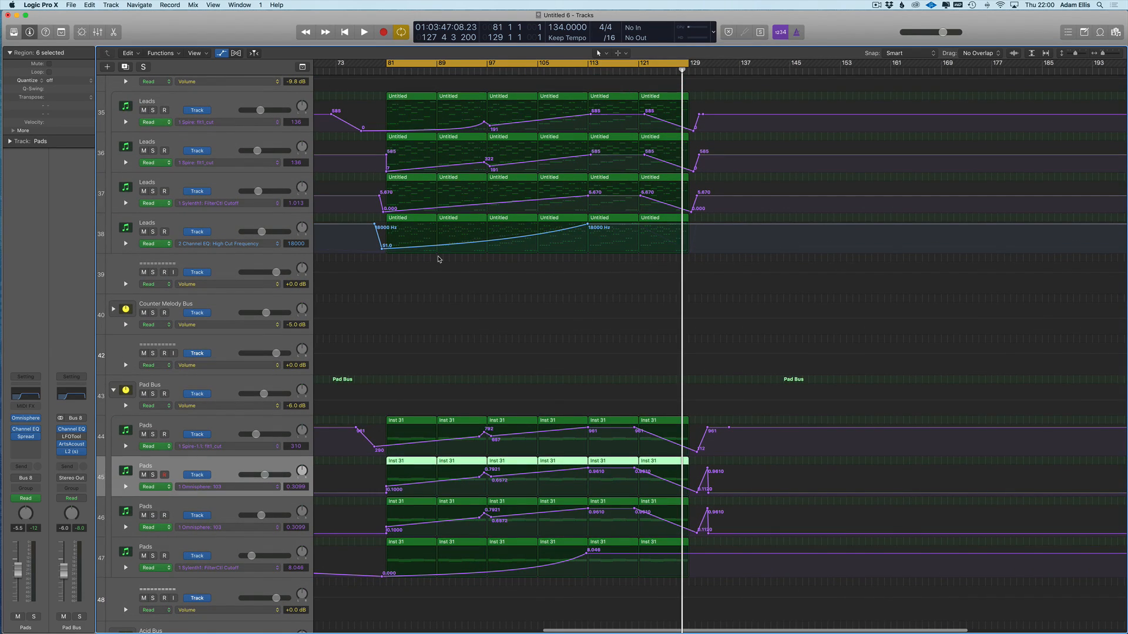
pyautogui.scroll(2, 446, 261)
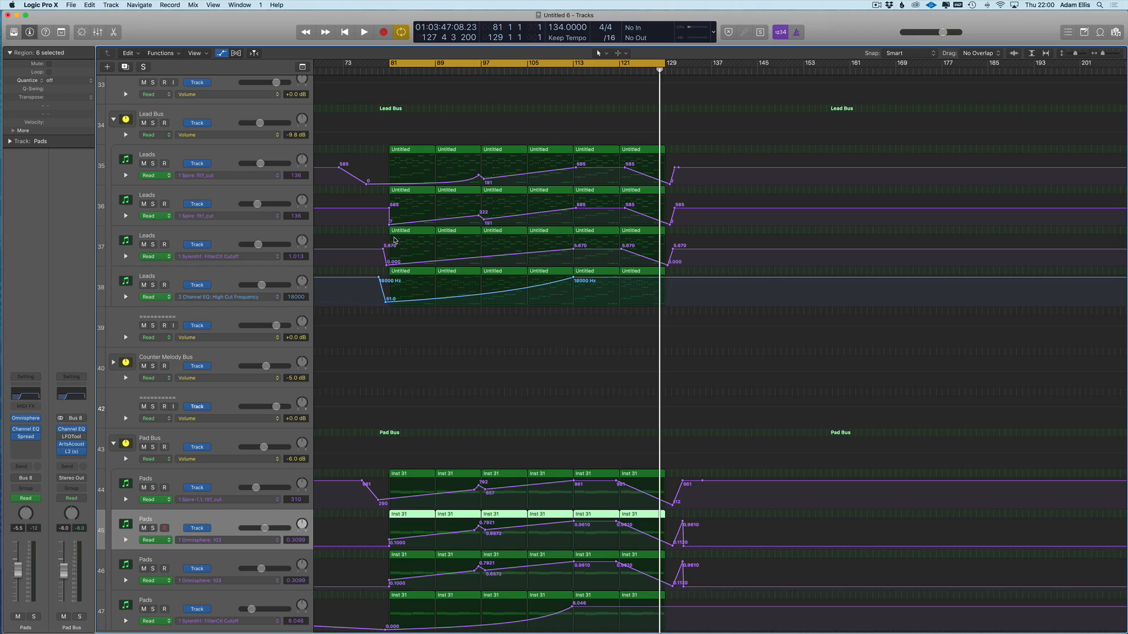
pyautogui.press('space')
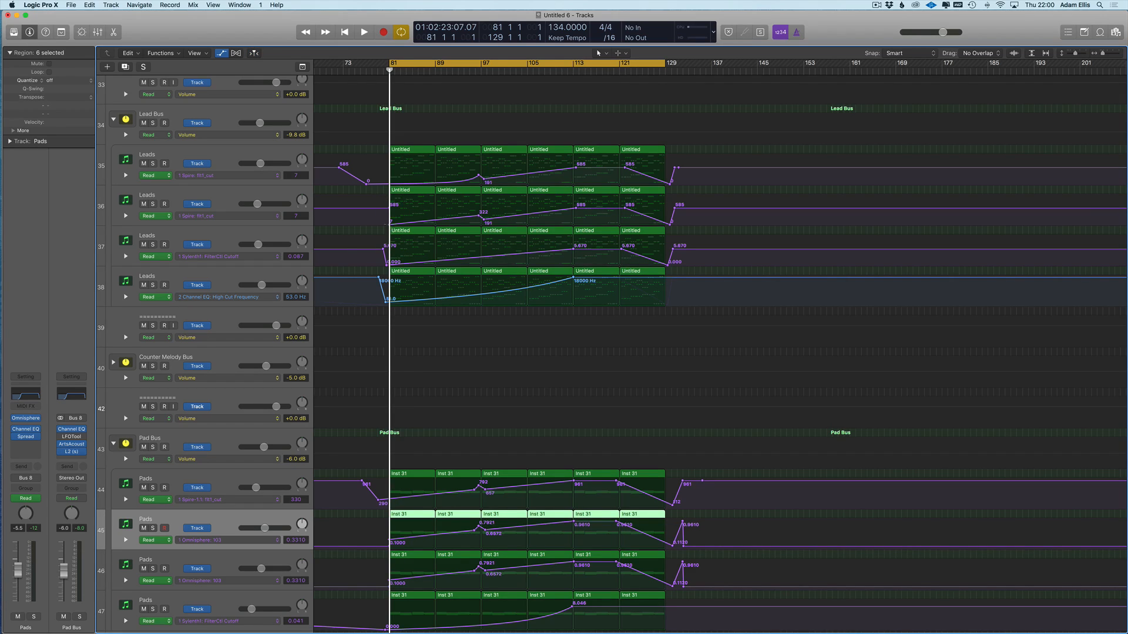
# - Slope track 36's volume step and drop track 38's high cut from 18000 Hz to 455 Hz at bar 129
pyautogui.moveTo(390, 225); pyautogui.dragTo(384, 225)
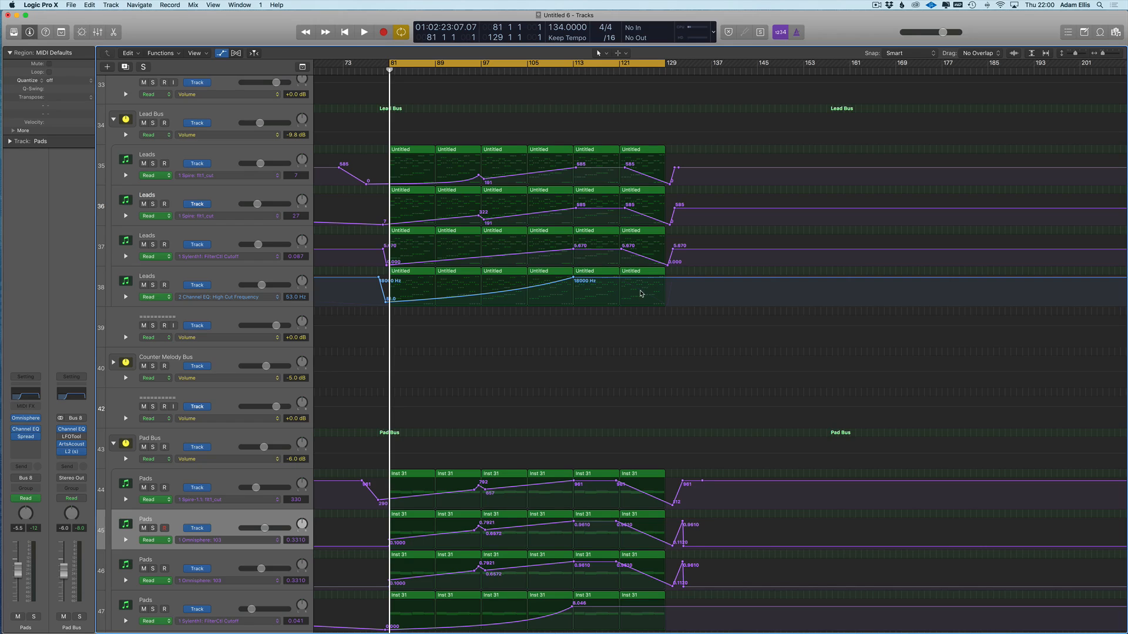
pyautogui.click(621, 277)
pyautogui.moveTo(671, 278); pyautogui.dragTo(671, 292)
# - Drop track 47's cutoff from 8.046 to 3.800 at bar 129, then return to bar 1
pyautogui.scroll(-5, 662, 563)
pyautogui.click(626, 499)
pyautogui.moveTo(674, 501); pyautogui.dragTo(673, 510)
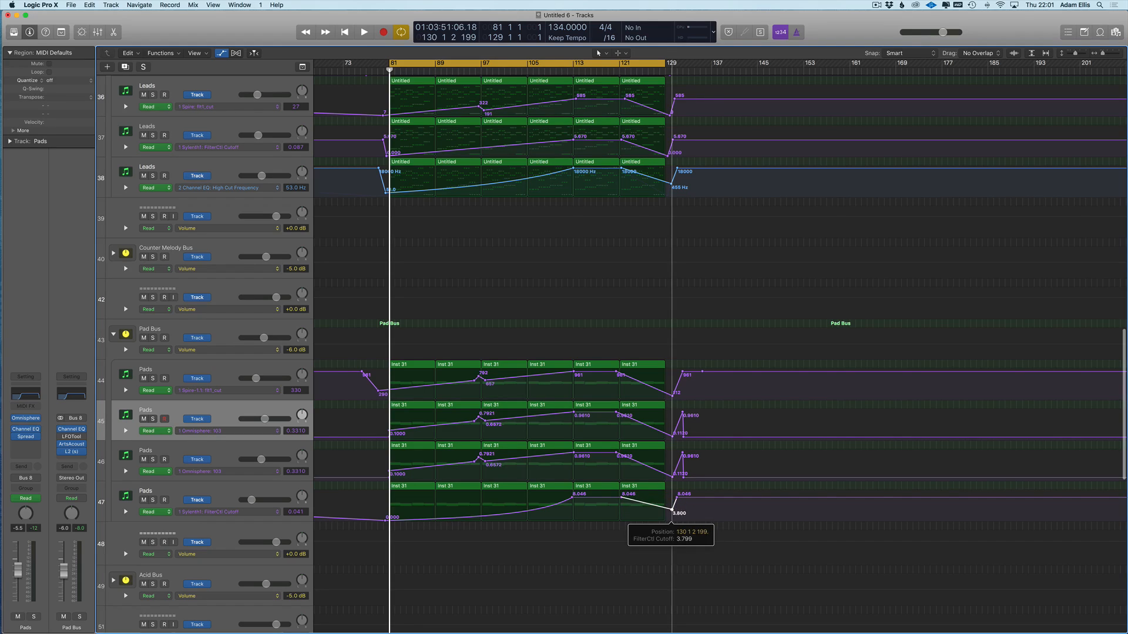
pyautogui.press('super+Left')
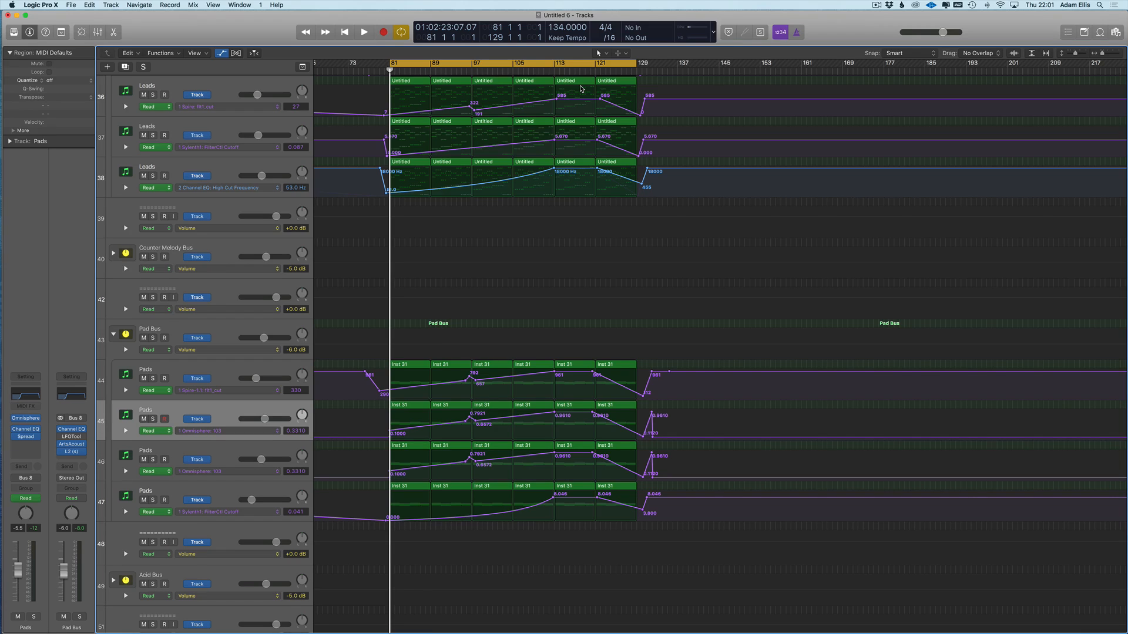
pyautogui.press('Return')
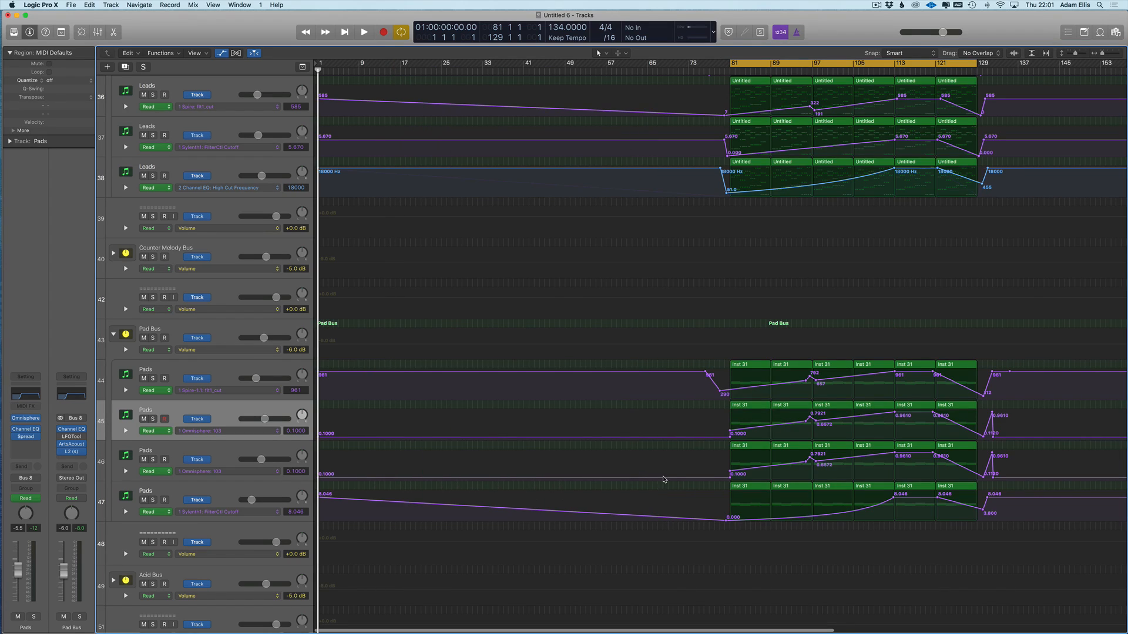
# - Raise the Pads automation at bar 81 to 0.3310
pyautogui.moveTo(730, 474); pyautogui.dragTo(729, 429)
pyautogui.hscroll(10, 646, 293)
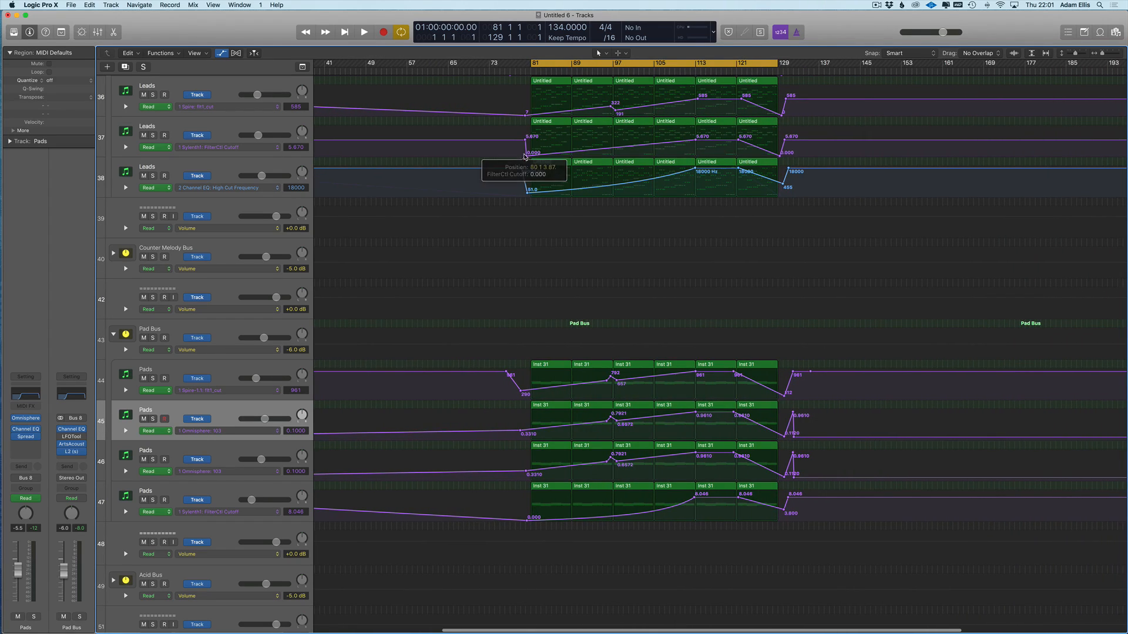
pyautogui.hscroll(2, 518, 194)
# - Add a second automation lane on Leads track 38 showing its Spire filter cutoff curve
pyautogui.scroll(-5, 512, 198)
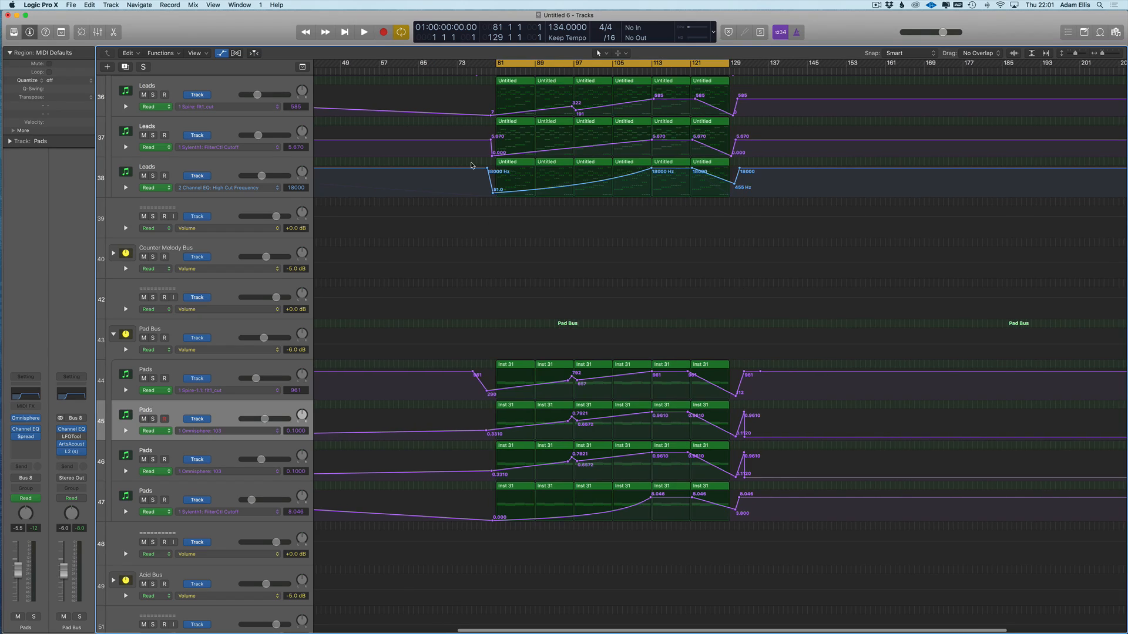
pyautogui.scroll(3, 515, 196)
pyautogui.scroll(-4, 505, 273)
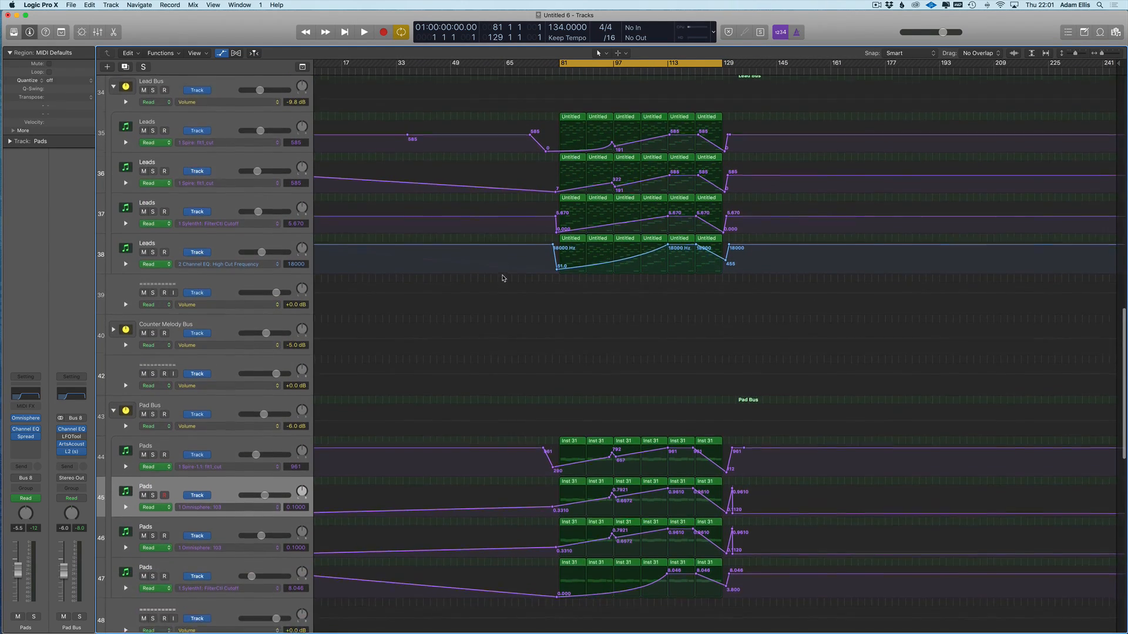
pyautogui.scroll(2, 504, 277)
pyautogui.click(159, 275)
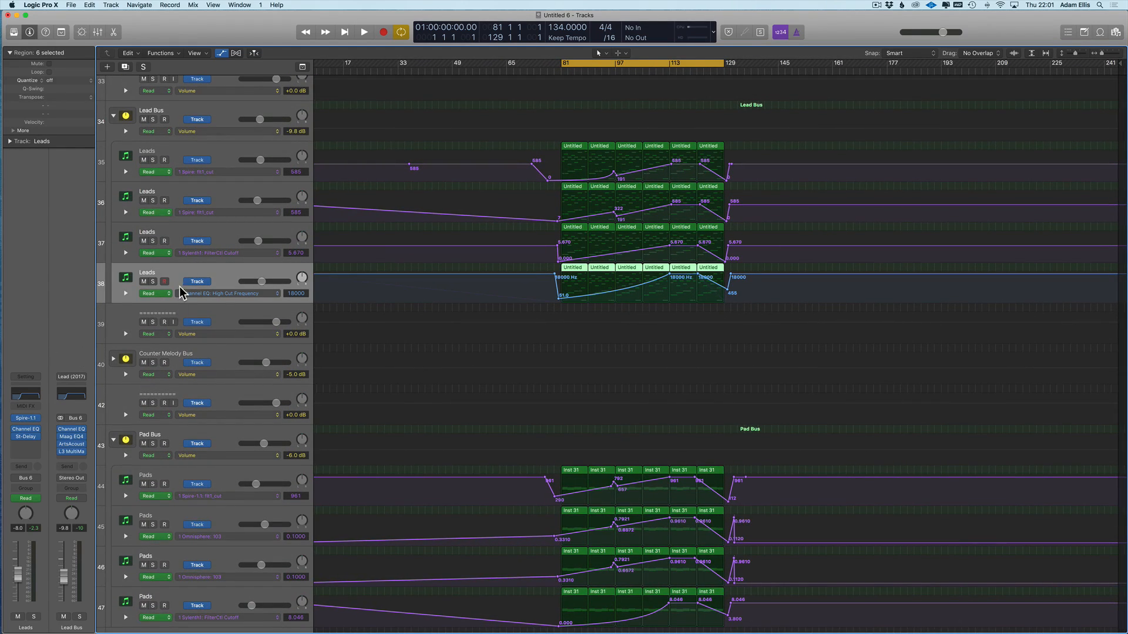
pyautogui.click(125, 293)
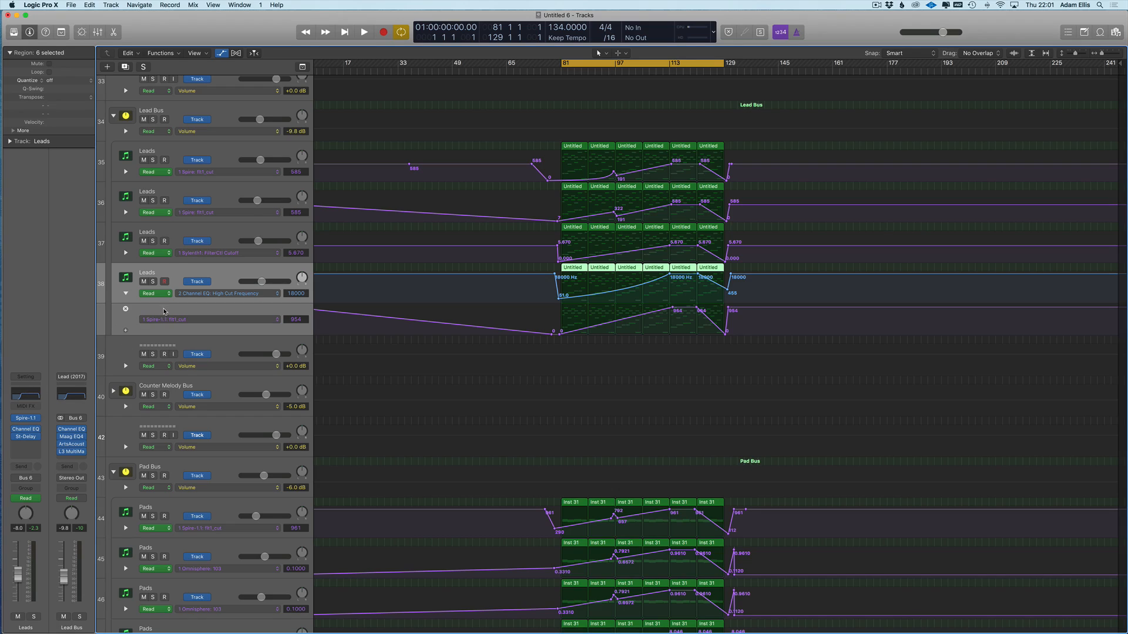
# - Solo Leads track 38 and A/B its Channel EQ bypass during playback, then close the EQ
pyautogui.click(25, 397)
pyautogui.moveTo(153, 23); pyautogui.dragTo(375, 357)
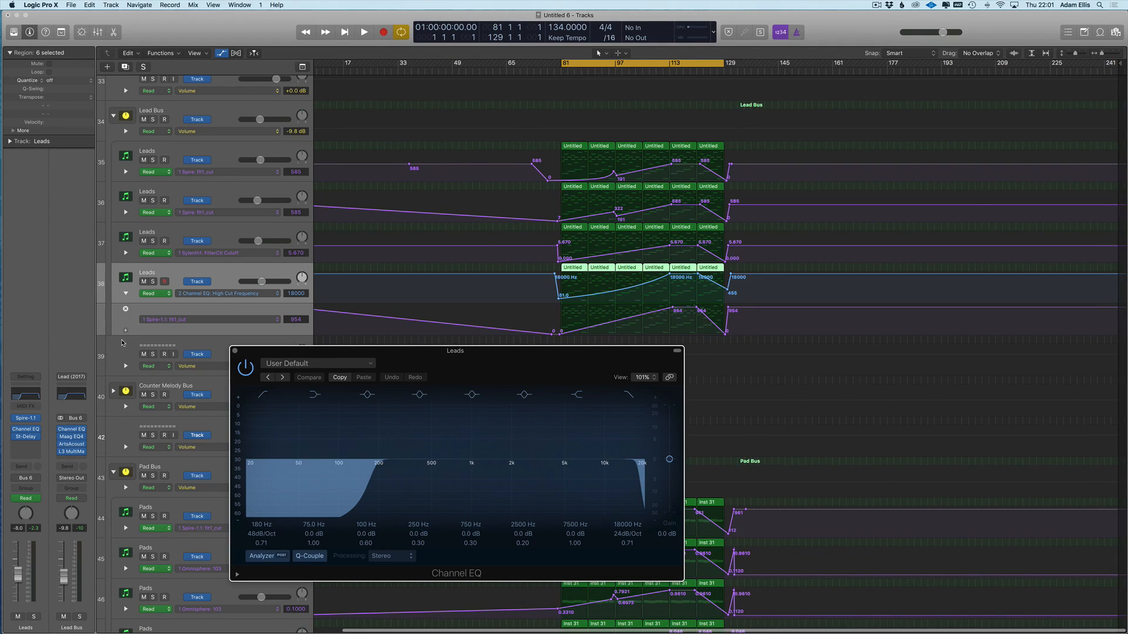
pyautogui.click(152, 282)
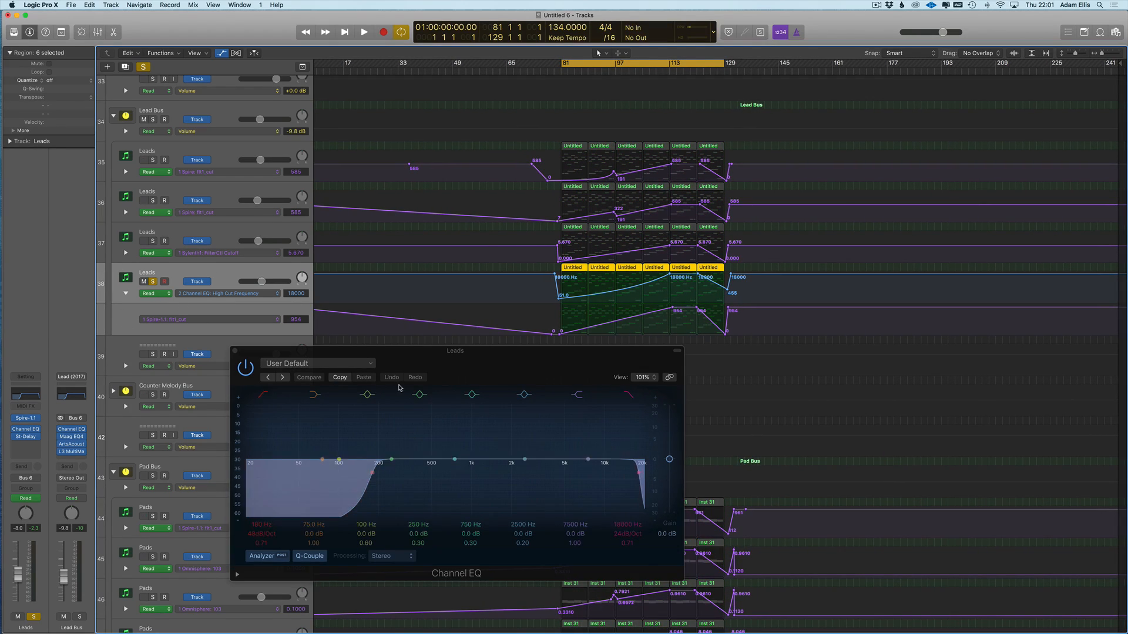
pyautogui.press('space')
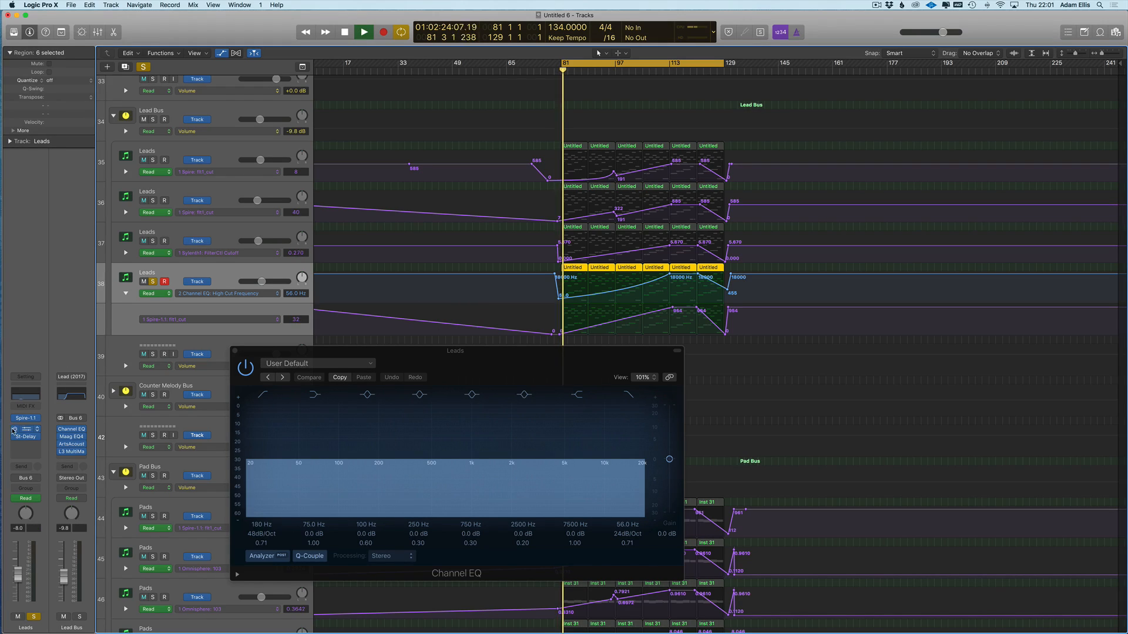
pyautogui.click(14, 430)
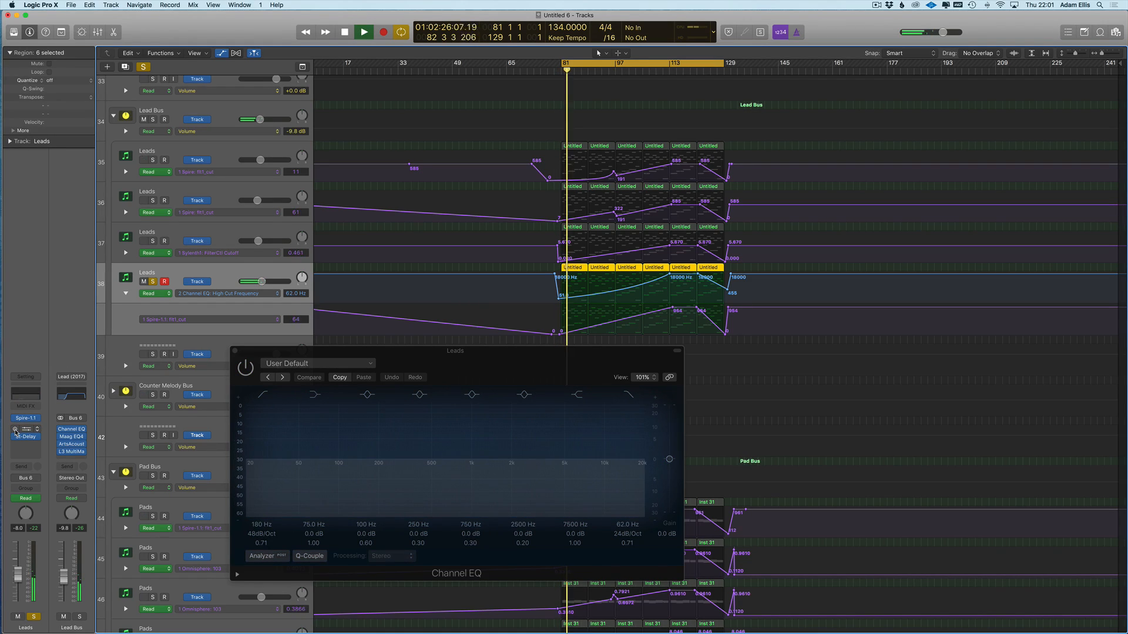
pyautogui.click(15, 429)
pyautogui.click(235, 351)
pyautogui.press('space')
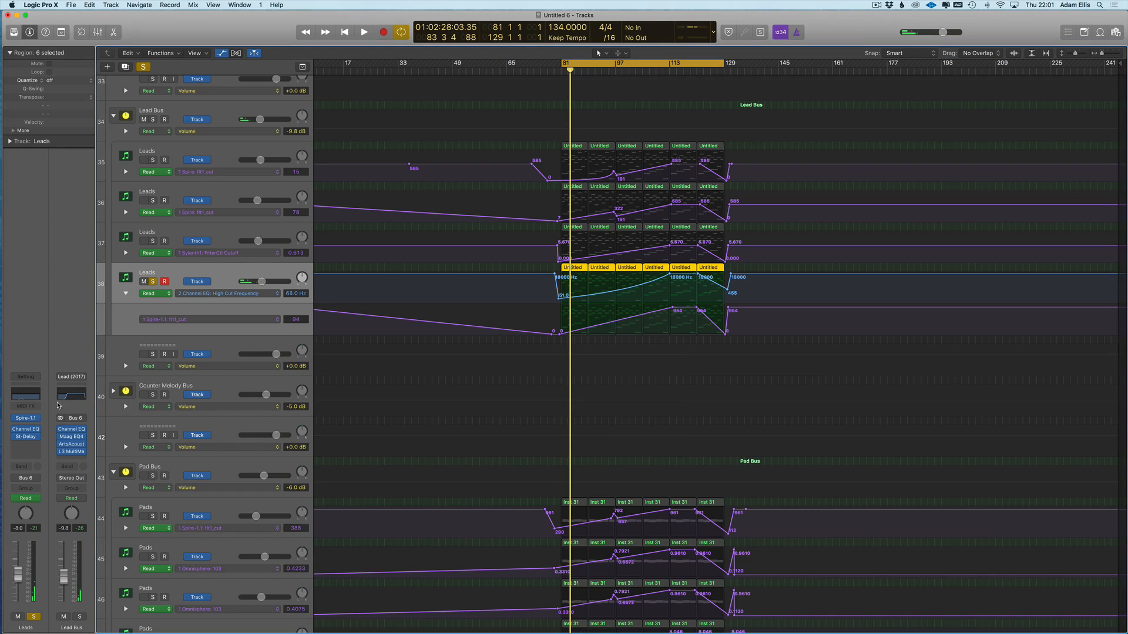
# - Unsolo track 38, briefly solo track 33, and hide the automation lanes
pyautogui.click(153, 282)
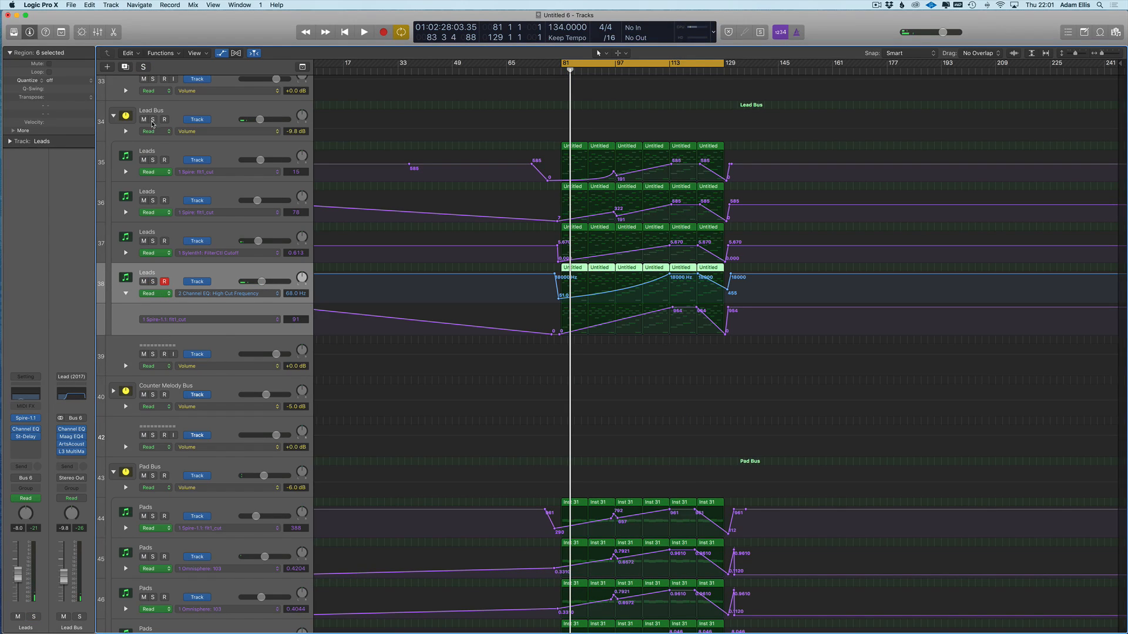
pyautogui.scroll(2, 154, 125)
pyautogui.click(154, 118)
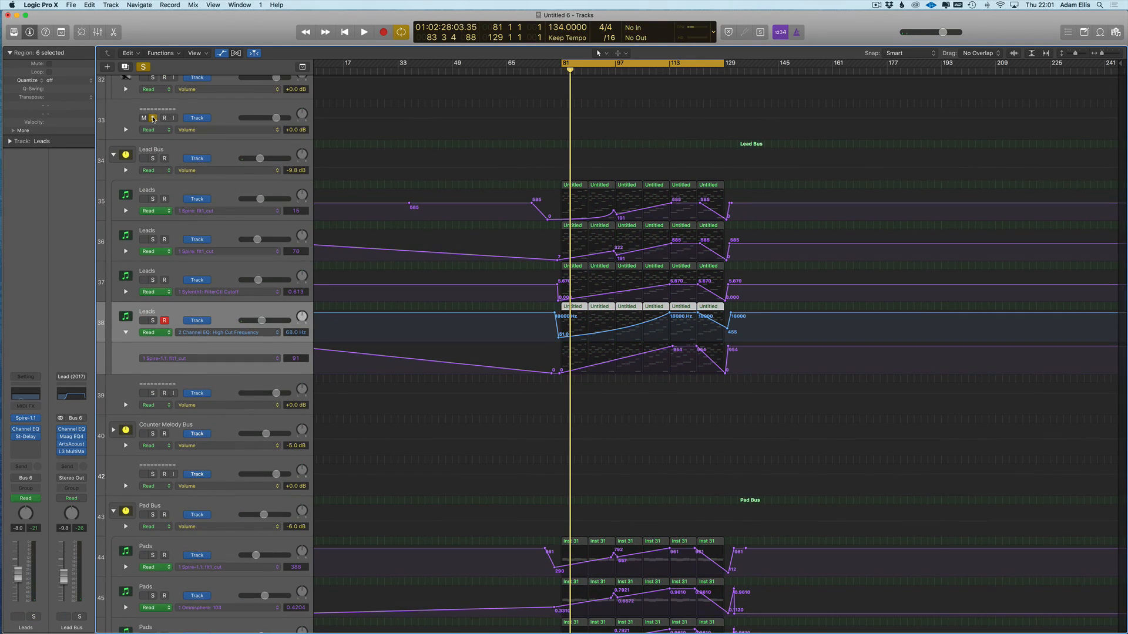
pyautogui.click(152, 118)
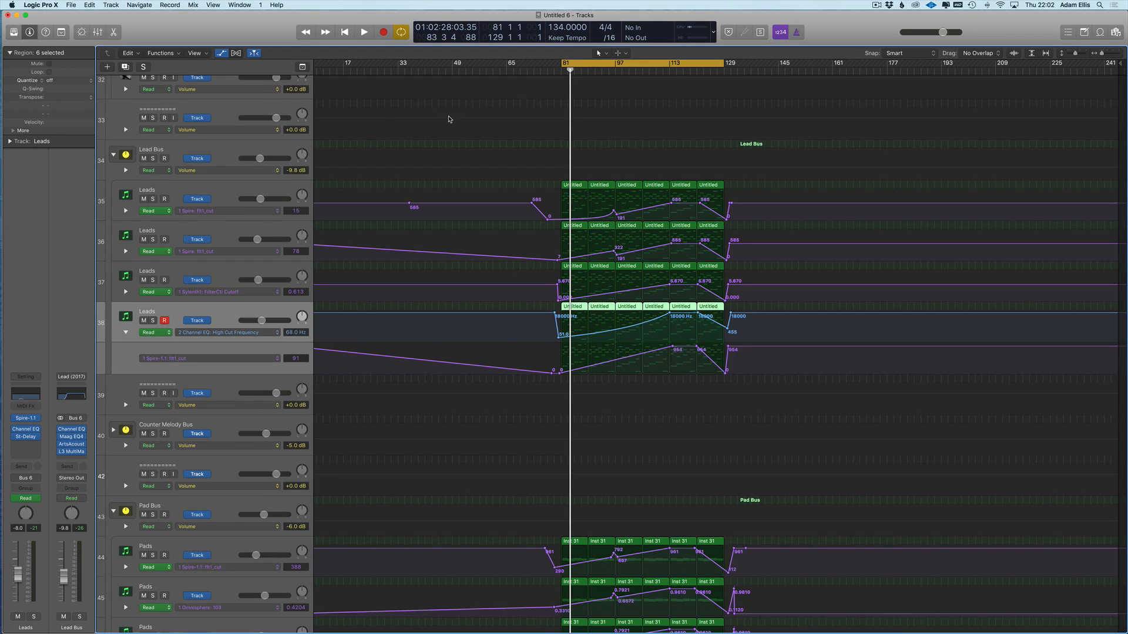
pyautogui.press('a')
pyautogui.press('super+Right')
pyautogui.press('space')
pyautogui.press('space')
pyautogui.scroll(-3, 238, 523)
# - Insert a stereo Gain plug-in on the Lead Bus and set its automation lane to Gain
pyautogui.scroll(3, 218, 179)
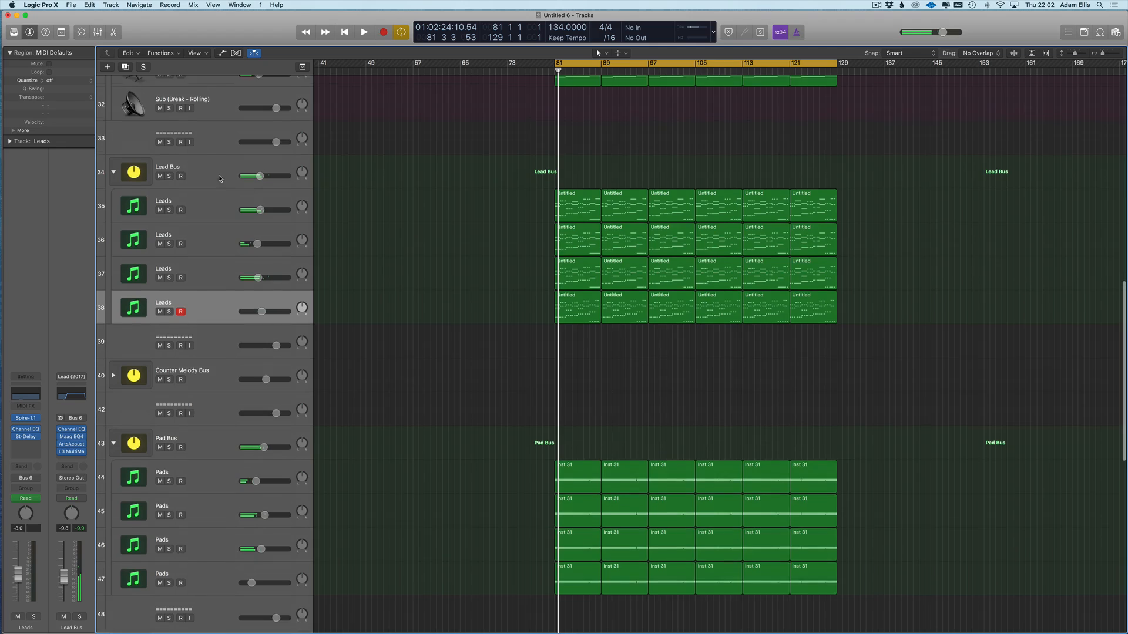
pyautogui.click(530, 196)
pyautogui.press('a')
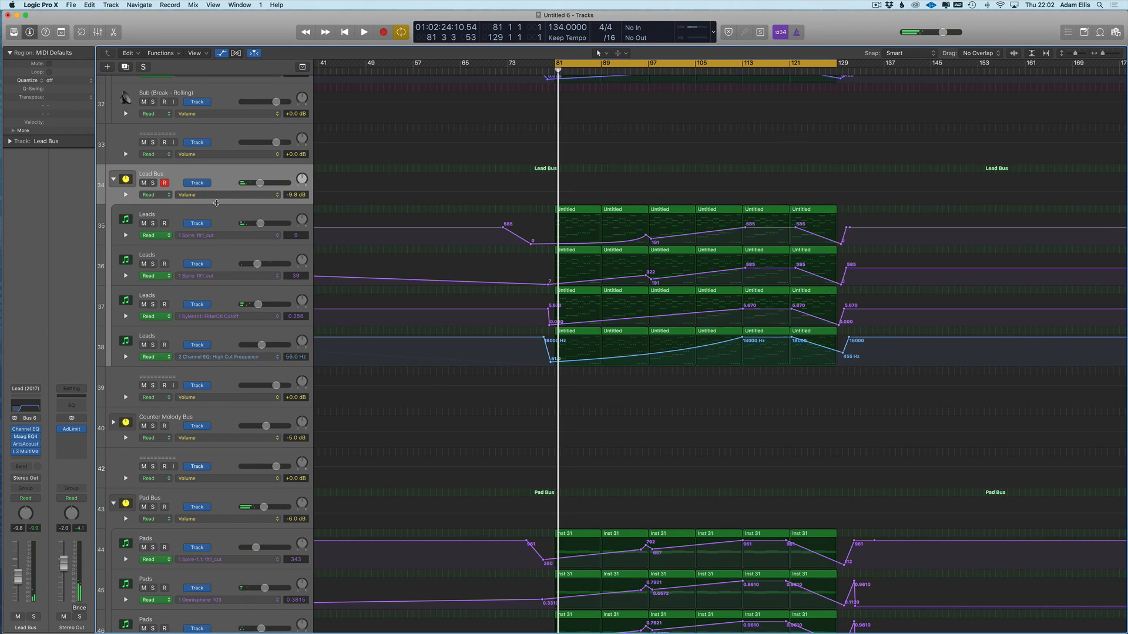
pyautogui.click(28, 450)
pyautogui.moveTo(65, 611)
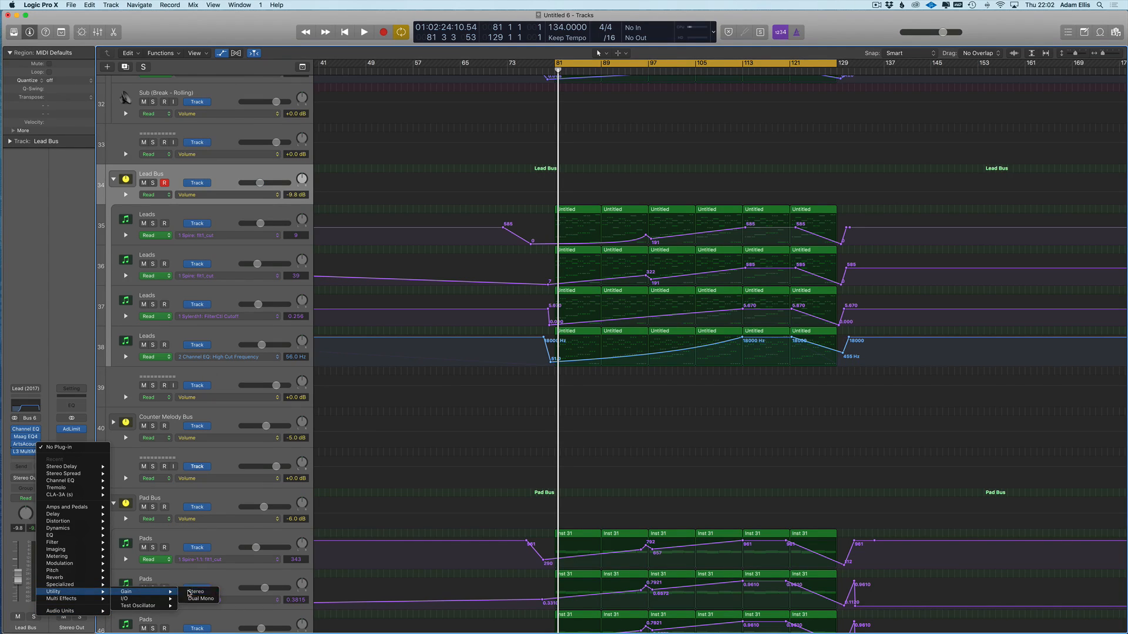
pyautogui.click(189, 592)
pyautogui.click(269, 195)
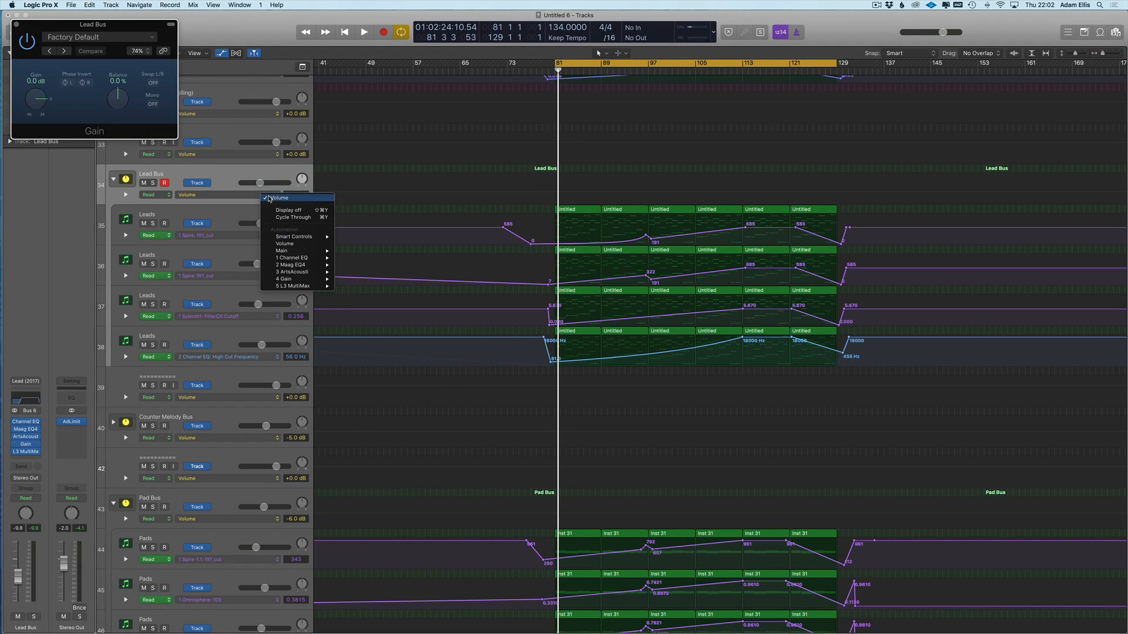
pyautogui.click(351, 286)
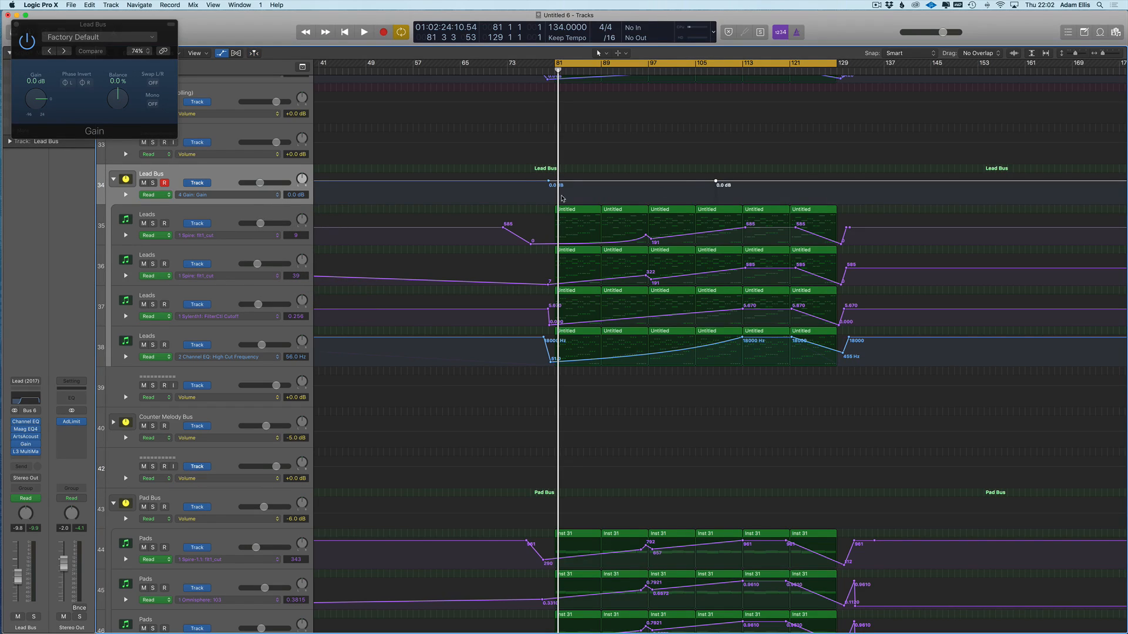
# - Lower the Lead Bus gain automation to about -4.9 dB and audition Pads tracks 47 and 46 solo
pyautogui.moveTo(548, 184); pyautogui.dragTo(548, 186)
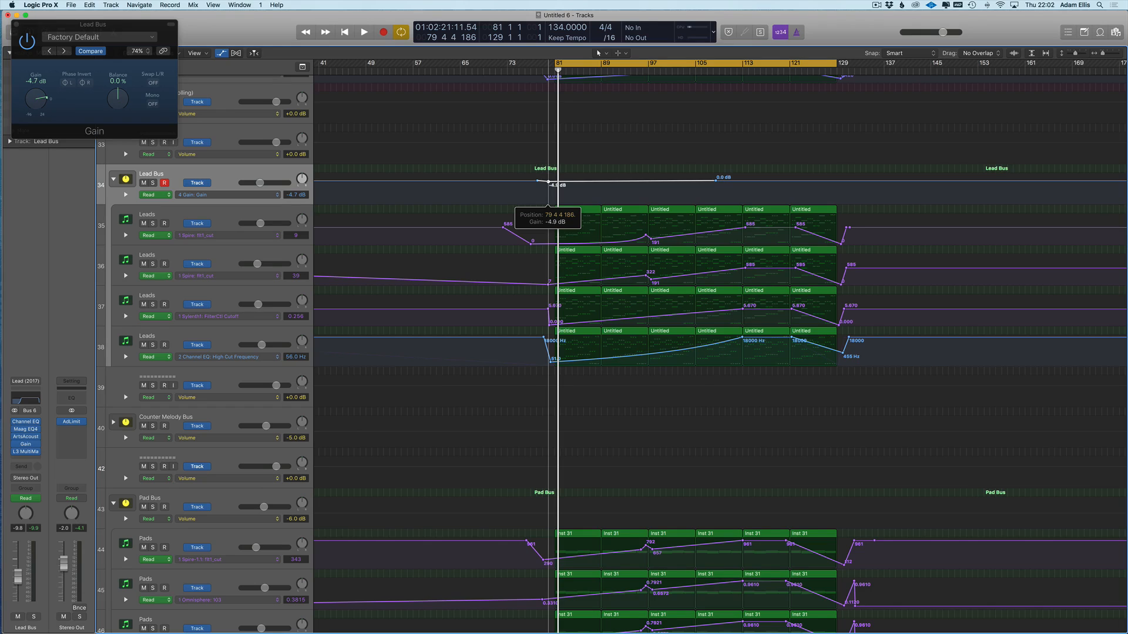
pyautogui.scroll(-5, 540, 517)
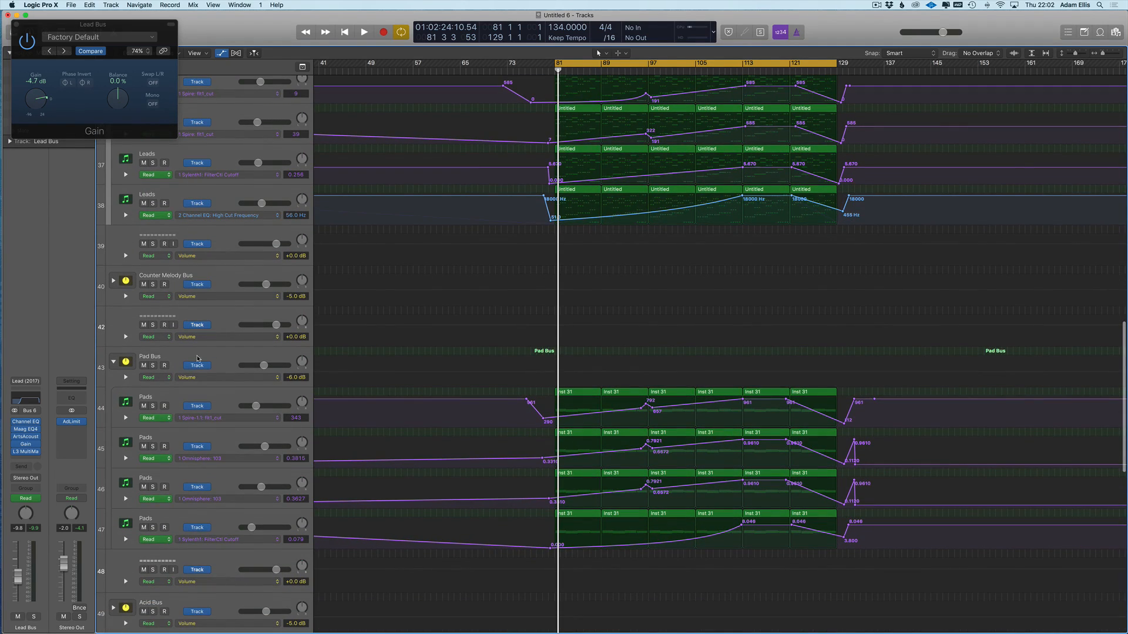
pyautogui.click(216, 383)
pyautogui.press('space')
pyautogui.click(153, 528)
pyautogui.click(153, 527)
pyautogui.click(153, 487)
pyautogui.click(153, 487)
pyautogui.press('space')
# - Automate track 46's Channel EQ High Cut, pulling its starting point low so it rises to 18000 Hz
pyautogui.click(203, 499)
pyautogui.click(203, 499)
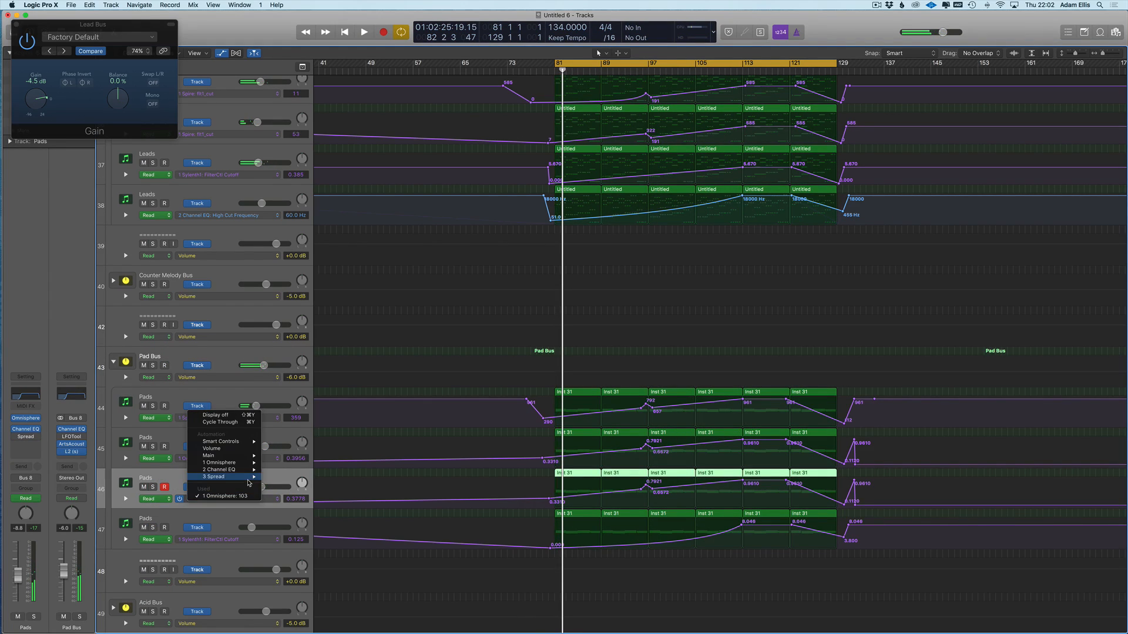
pyautogui.moveTo(250, 469)
pyautogui.click(302, 401)
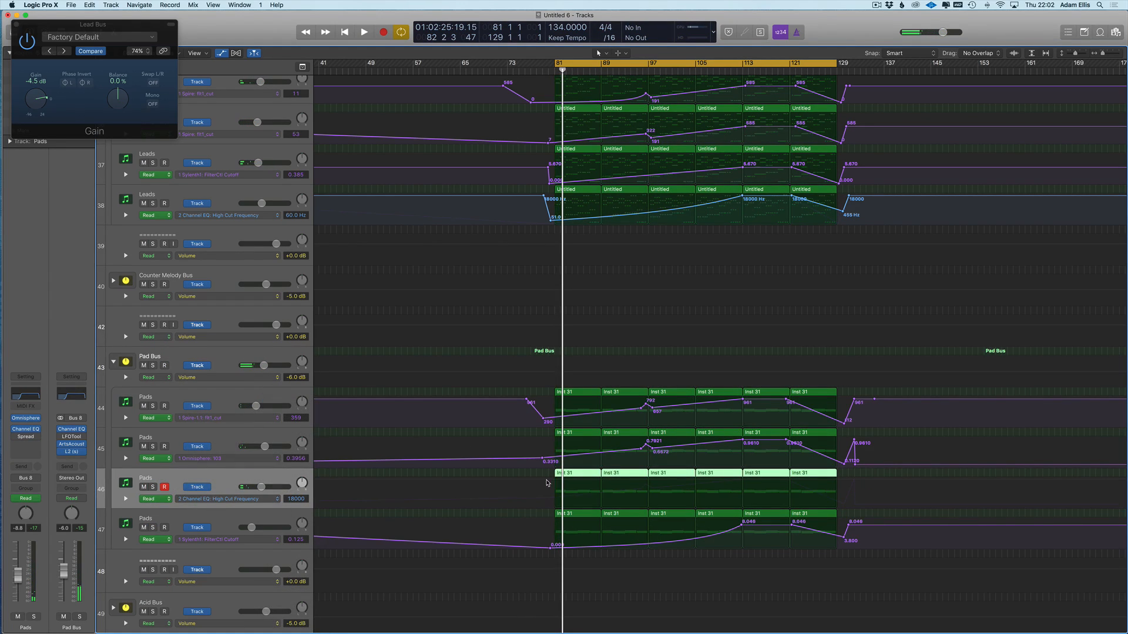
pyautogui.click(547, 480)
pyautogui.click(741, 480)
pyautogui.press('space')
pyautogui.moveTo(544, 486); pyautogui.dragTo(547, 500)
pyautogui.scroll(2, 411, 235)
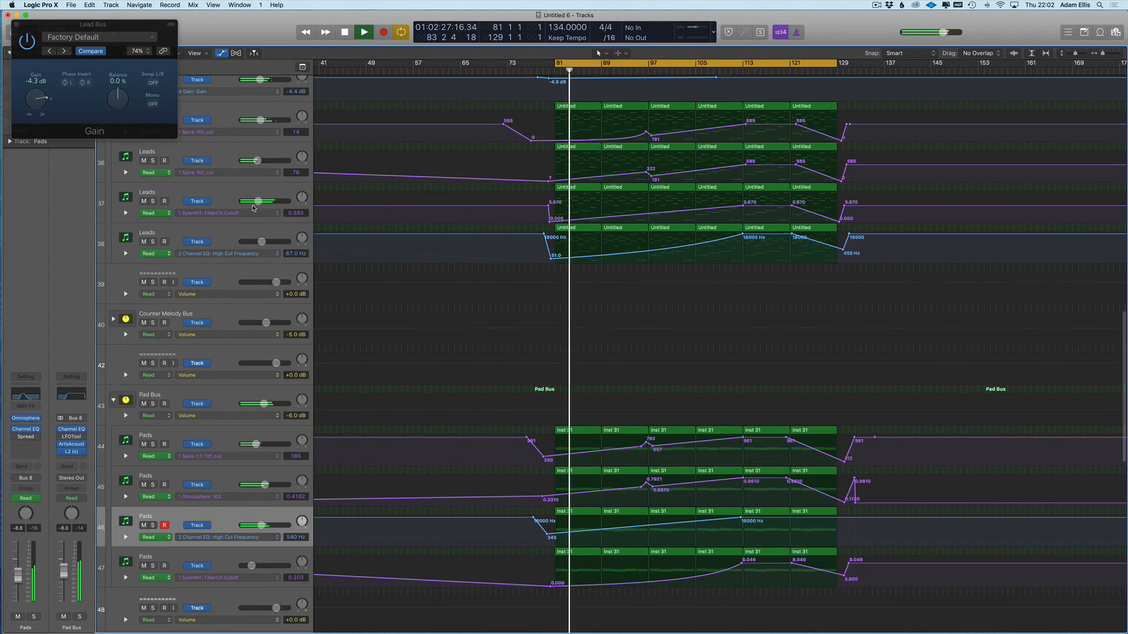
pyautogui.scroll(2, 176, 253)
# - Mute track 37 and add a Channel EQ High Cut automation point on it around 7700 Hz
pyautogui.click(153, 249)
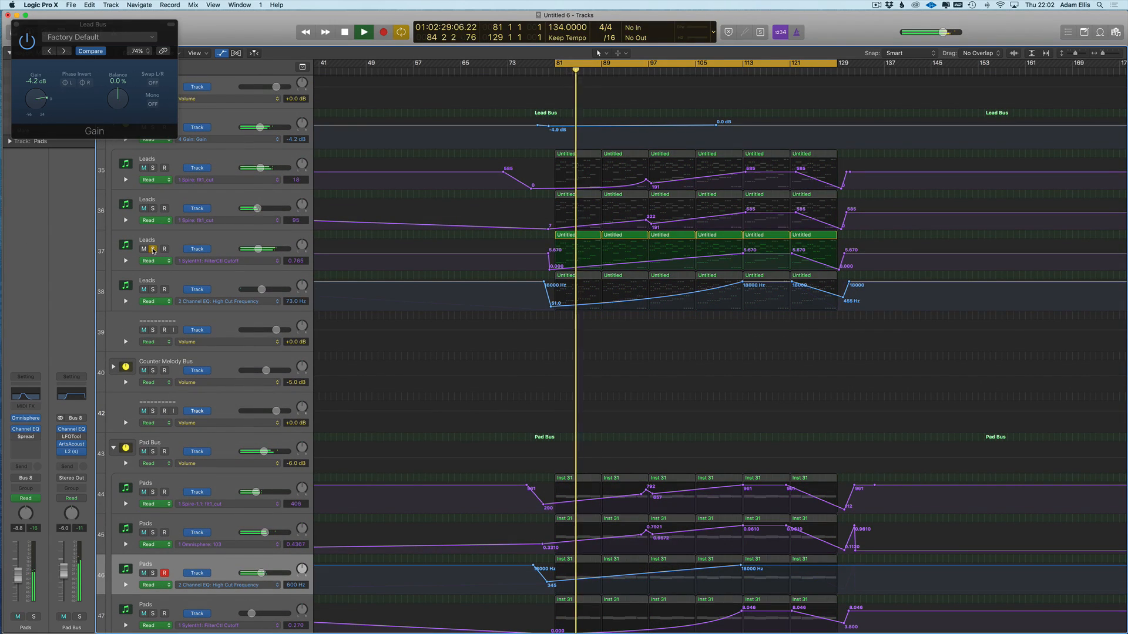
pyautogui.click(153, 249)
pyautogui.click(143, 249)
pyautogui.click(230, 261)
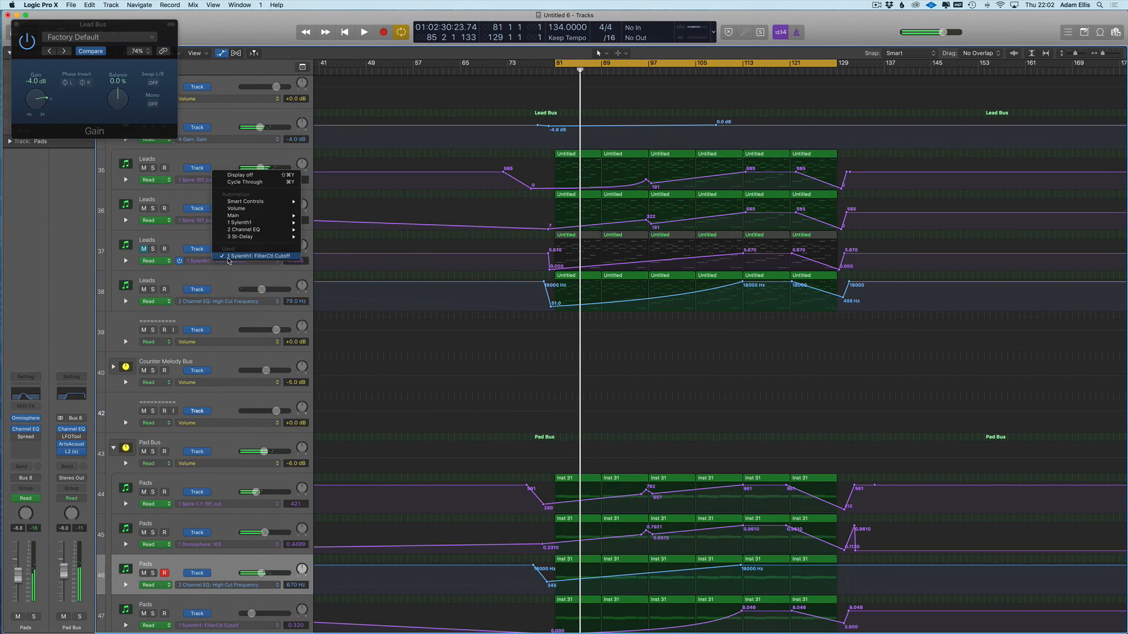
pyautogui.moveTo(244, 229)
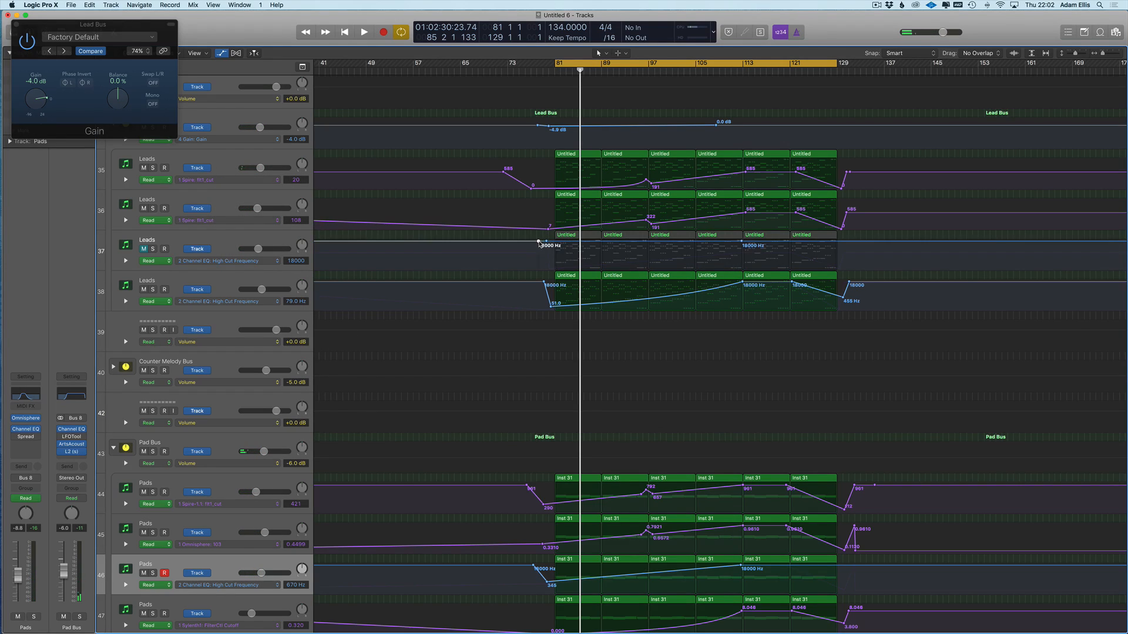
pyautogui.moveTo(546, 242); pyautogui.dragTo(545, 255)
# - Lower track 37's high cut point to 560 Hz, then unmute it and compare against track 38
pyautogui.click(32, 391)
pyautogui.press('space')
pyautogui.moveTo(124, 29); pyautogui.dragTo(500, 362)
pyautogui.moveTo(546, 254); pyautogui.dragTo(546, 256)
pyautogui.click(142, 251)
pyautogui.click(142, 250)
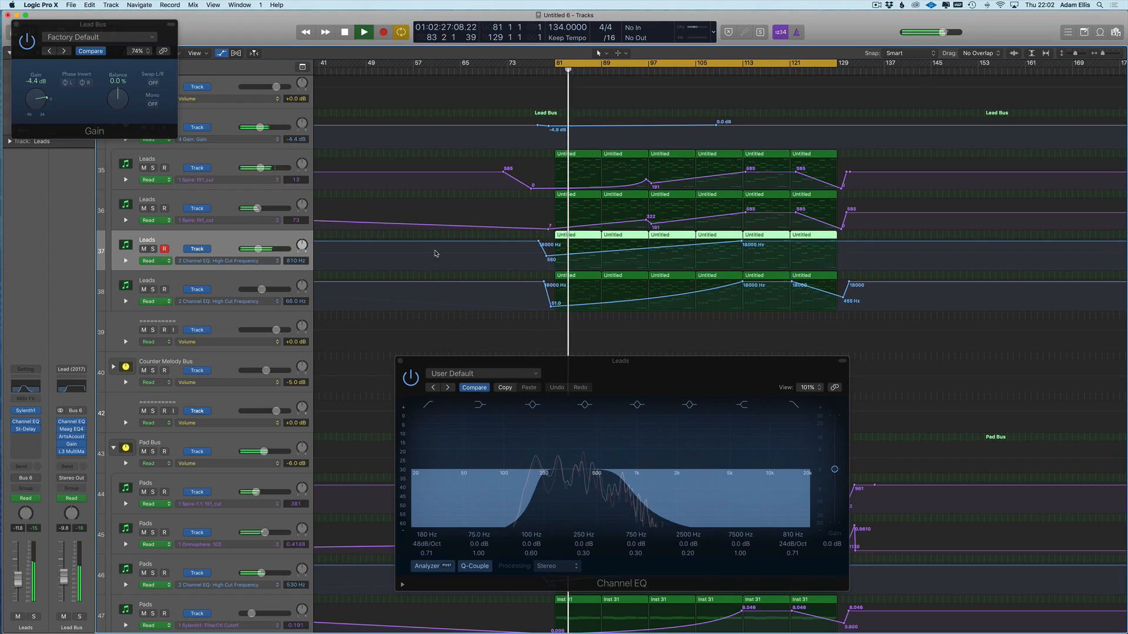
pyautogui.click(146, 289)
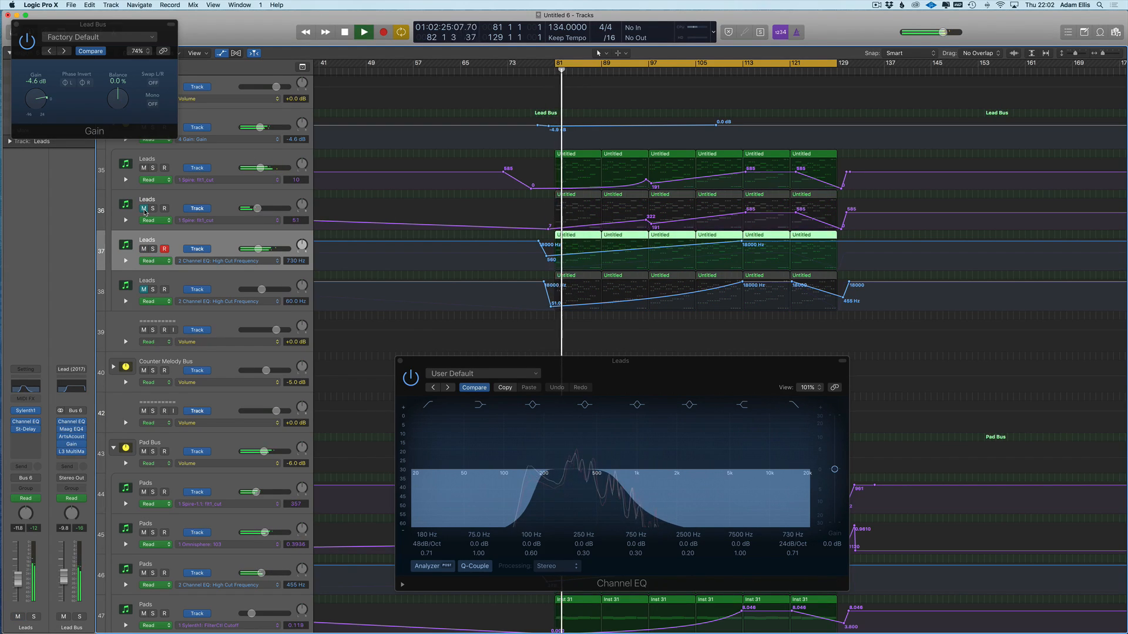
pyautogui.click(144, 289)
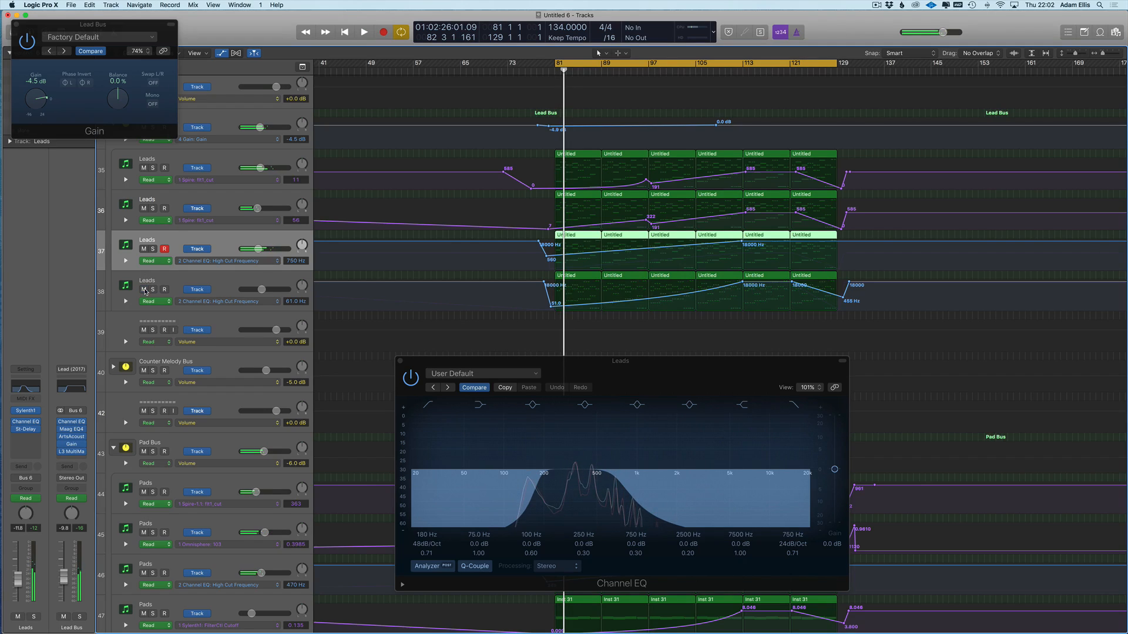
# - Automate track 36's Channel EQ High Cut Frequency, rising from about 33.5 Hz to 18000 Hz
pyautogui.click(189, 201)
pyautogui.click(204, 220)
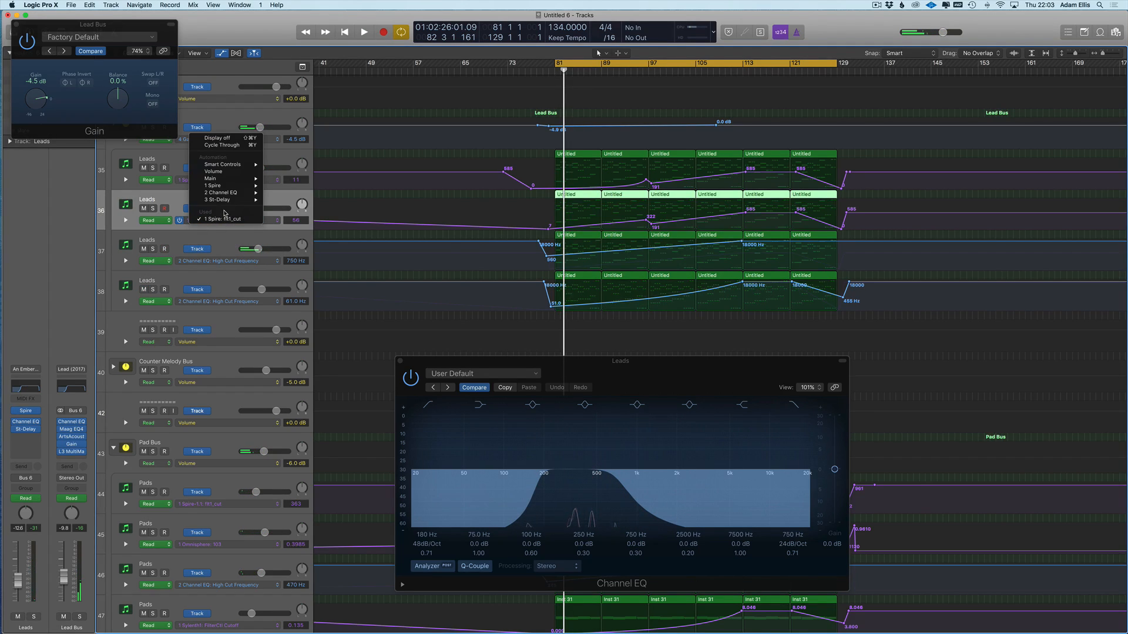
pyautogui.click(526, 218)
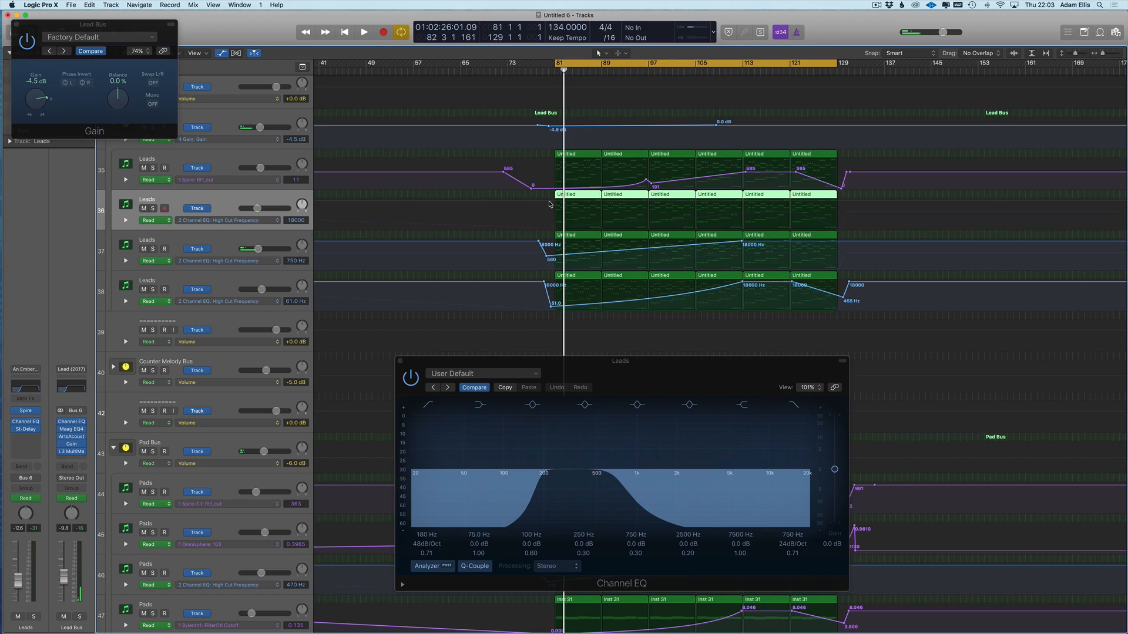
pyautogui.click(548, 201)
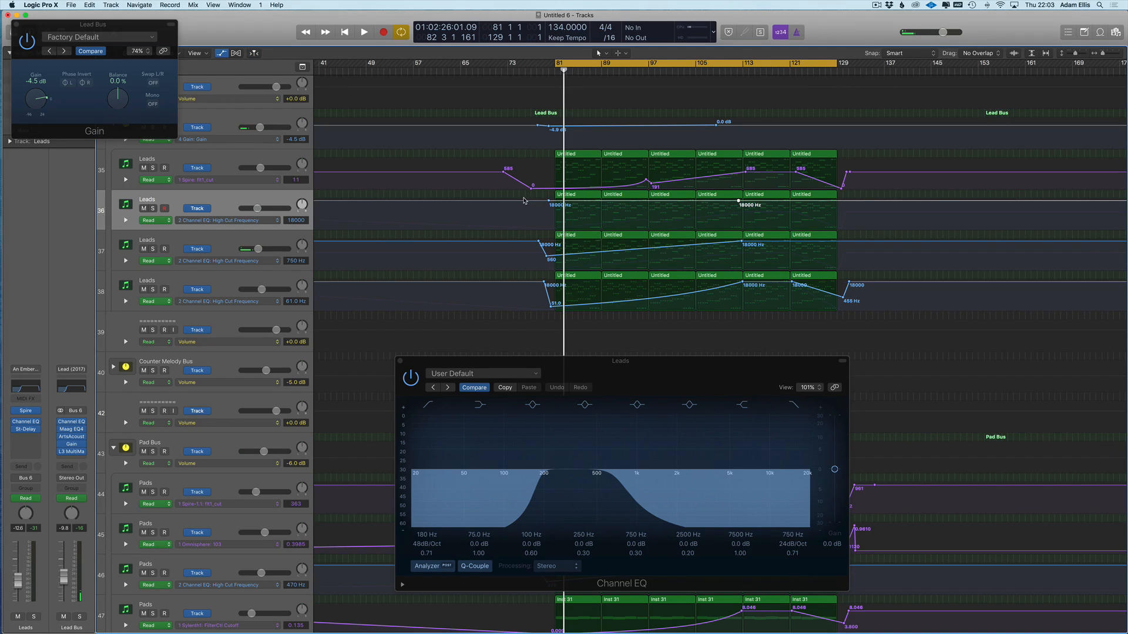
pyautogui.moveTo(548, 203); pyautogui.dragTo(546, 264)
pyautogui.scroll(-5, 546, 264)
# - Hide the plug-in windows and audition Pads track 45 with solo and mute during playback
pyautogui.press('v')
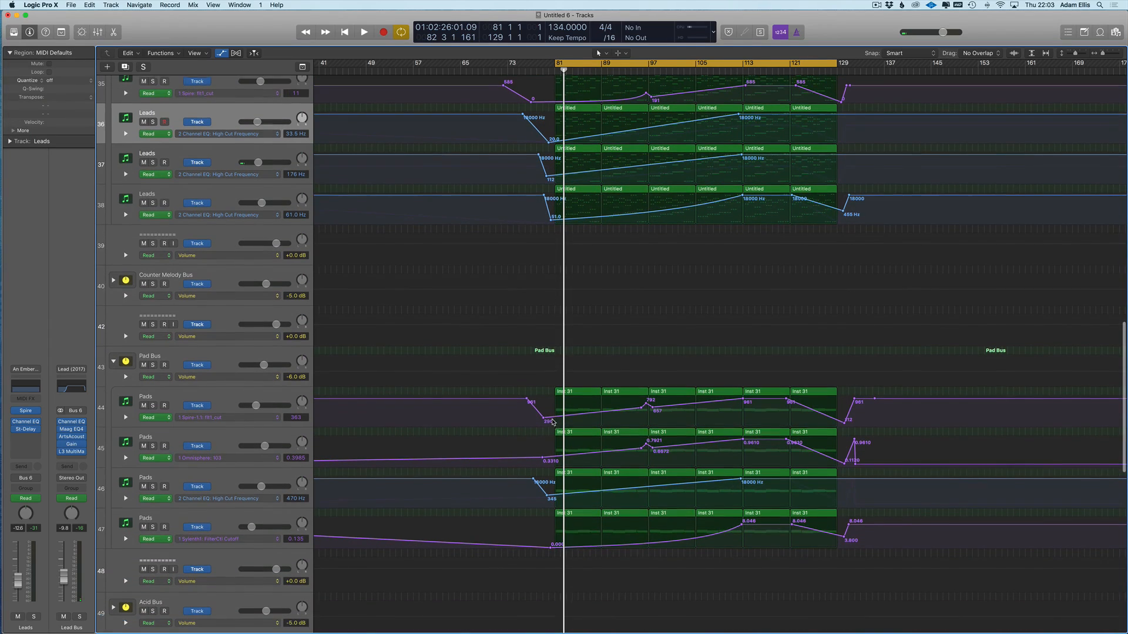
pyautogui.press('space')
pyautogui.click(152, 445)
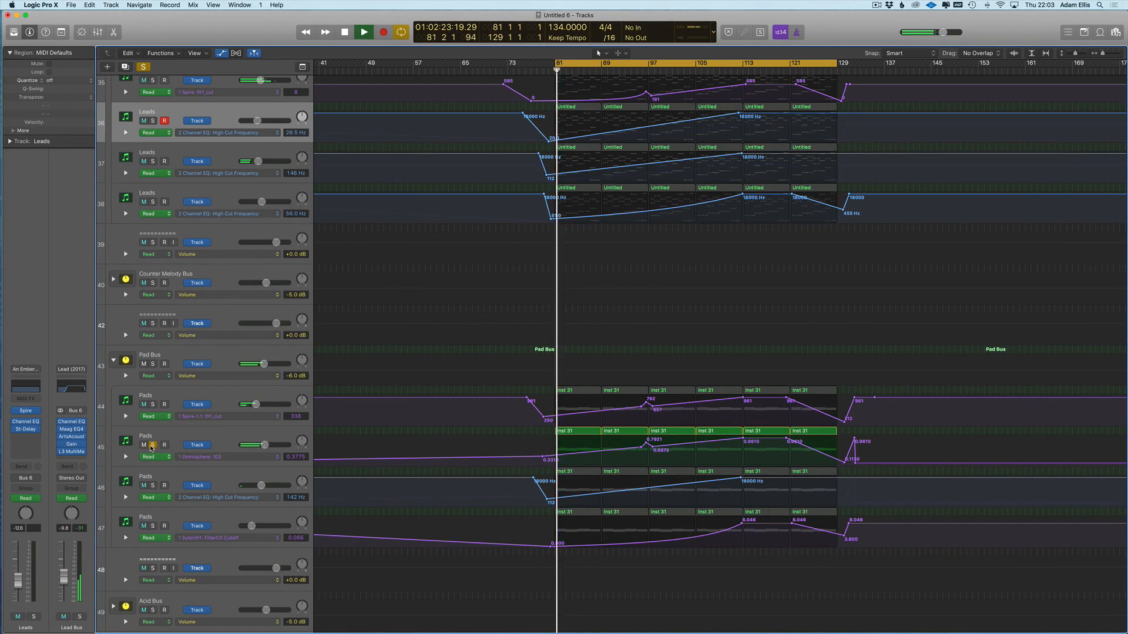
pyautogui.click(152, 445)
pyautogui.click(144, 445)
pyautogui.click(144, 444)
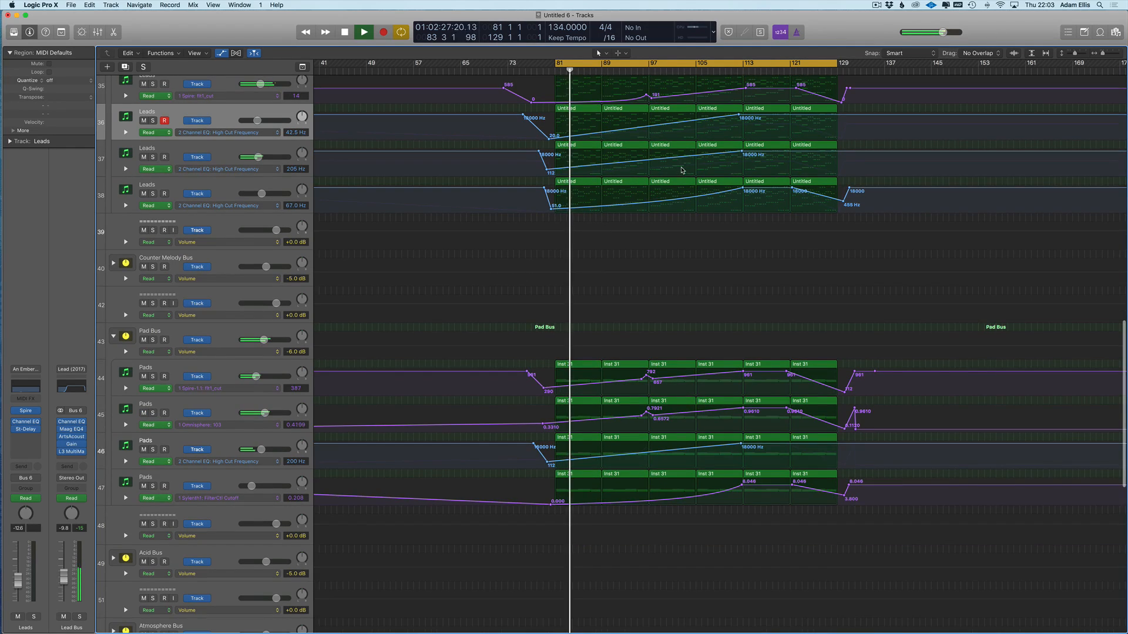
pyautogui.hscroll(3, 705, 147)
pyautogui.press('a')
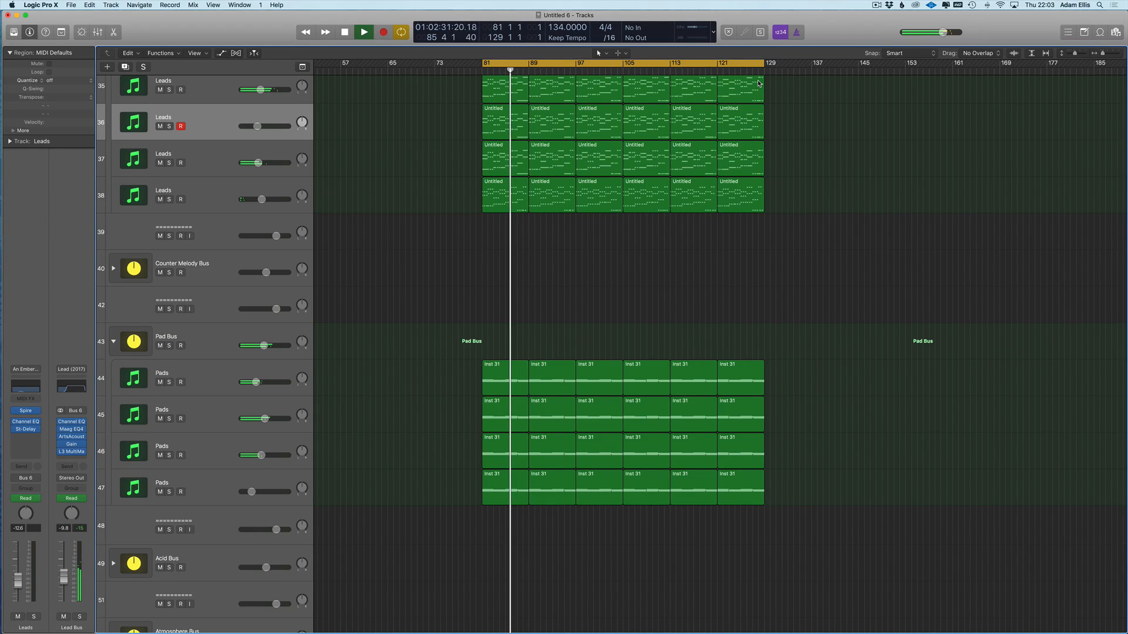
pyautogui.scroll(5, 758, 83)
# - Raise Sub Drone's cutoff points from 0.440 to 0.490 and add a 0.484 point at bar 97
pyautogui.click(201, 136)
pyautogui.press('a')
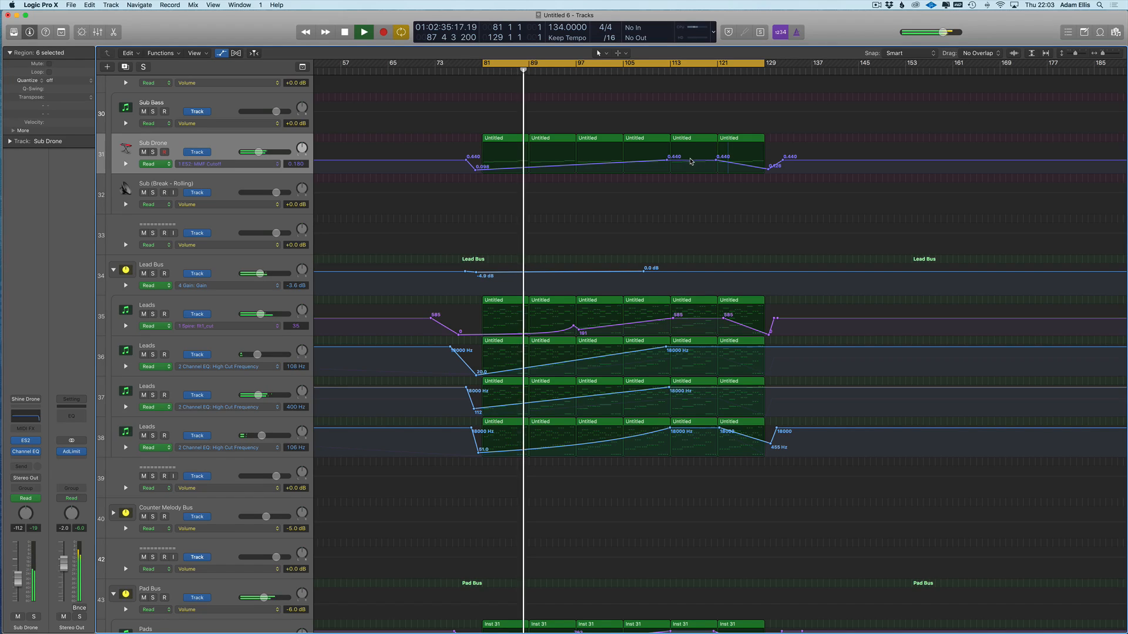
pyautogui.moveTo(667, 162); pyautogui.dragTo(640, 174)
pyautogui.press('t')
pyautogui.press('w')
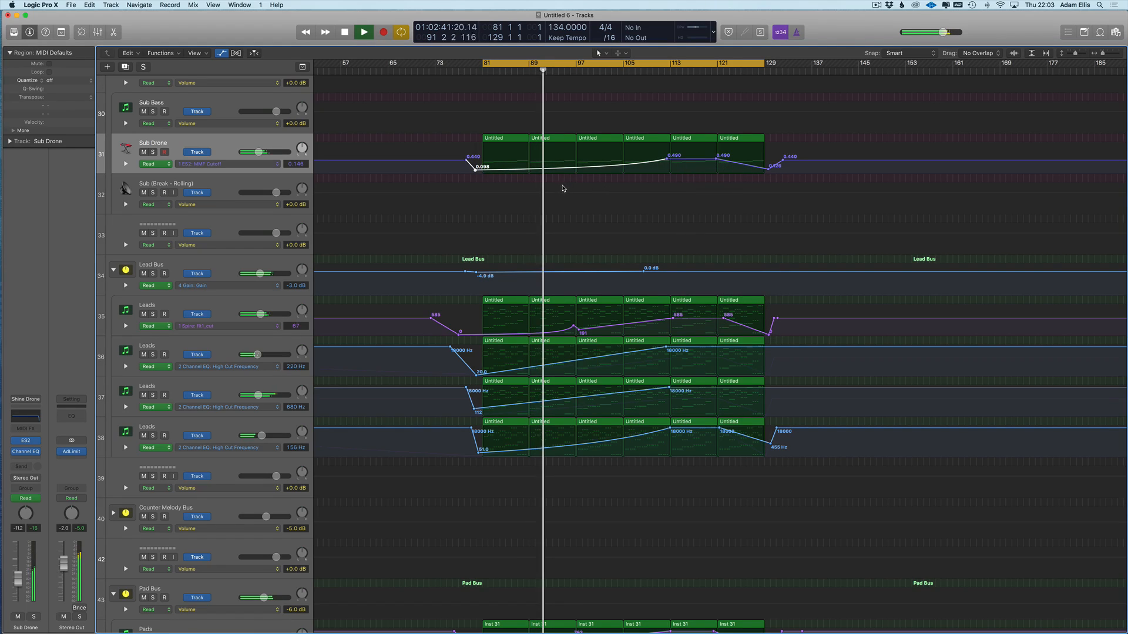
pyautogui.click(566, 167)
pyautogui.moveTo(577, 169); pyautogui.dragTo(576, 160)
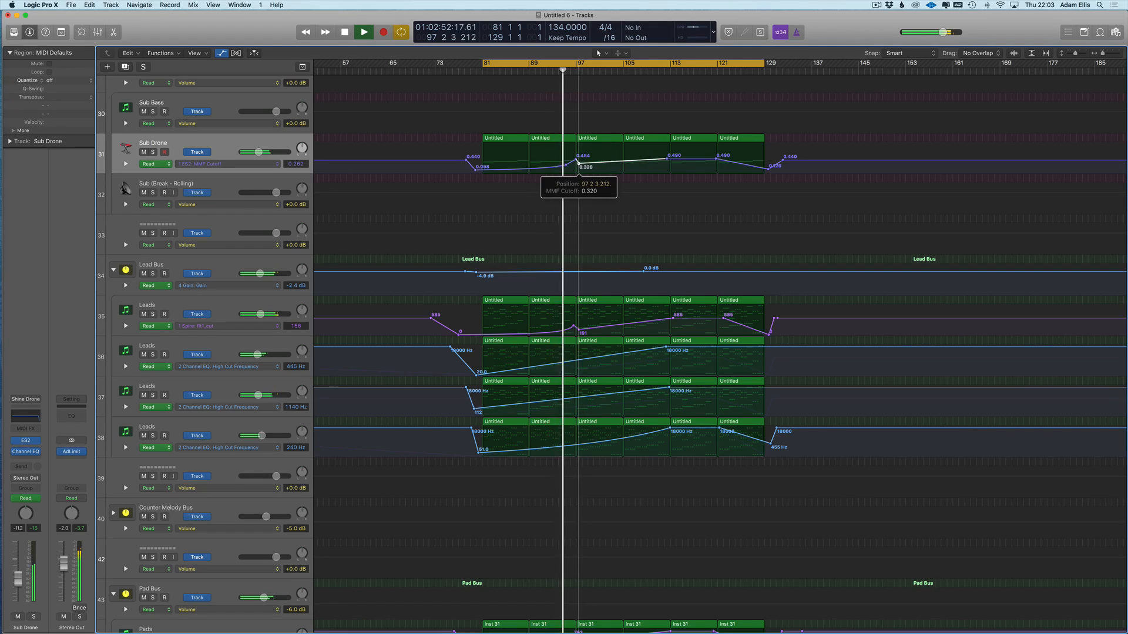
# - Bend the Sub Drone segment after 0.320 into a curve and raise the bar 112 and 121 points
pyautogui.click(576, 161)
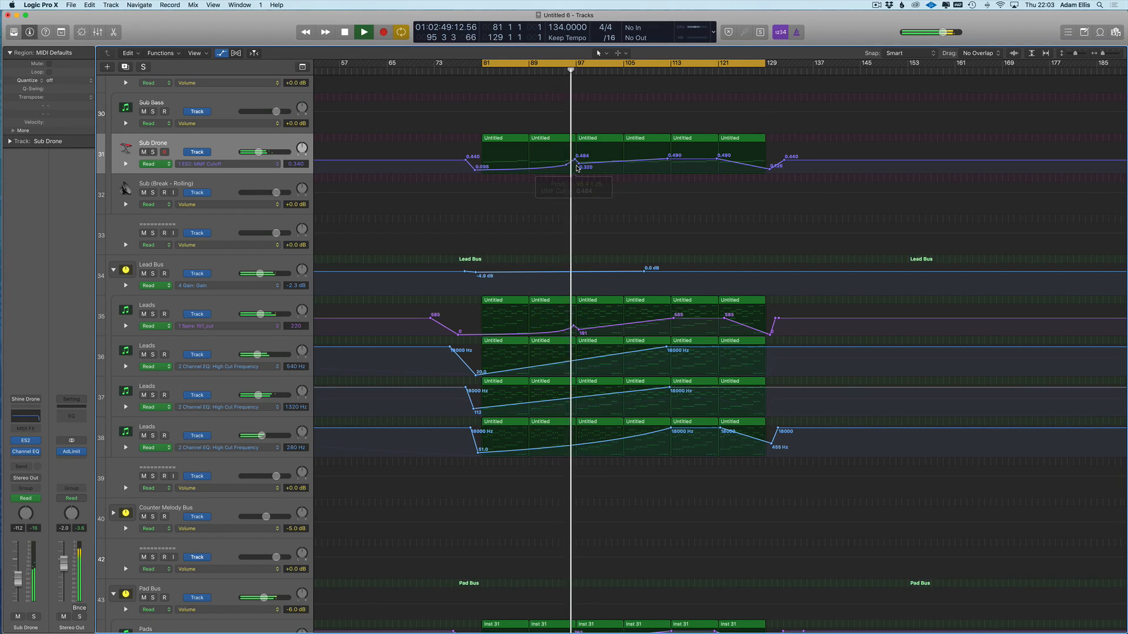
pyautogui.press('super+Right')
pyautogui.press('super+Right')
pyautogui.click(599, 164)
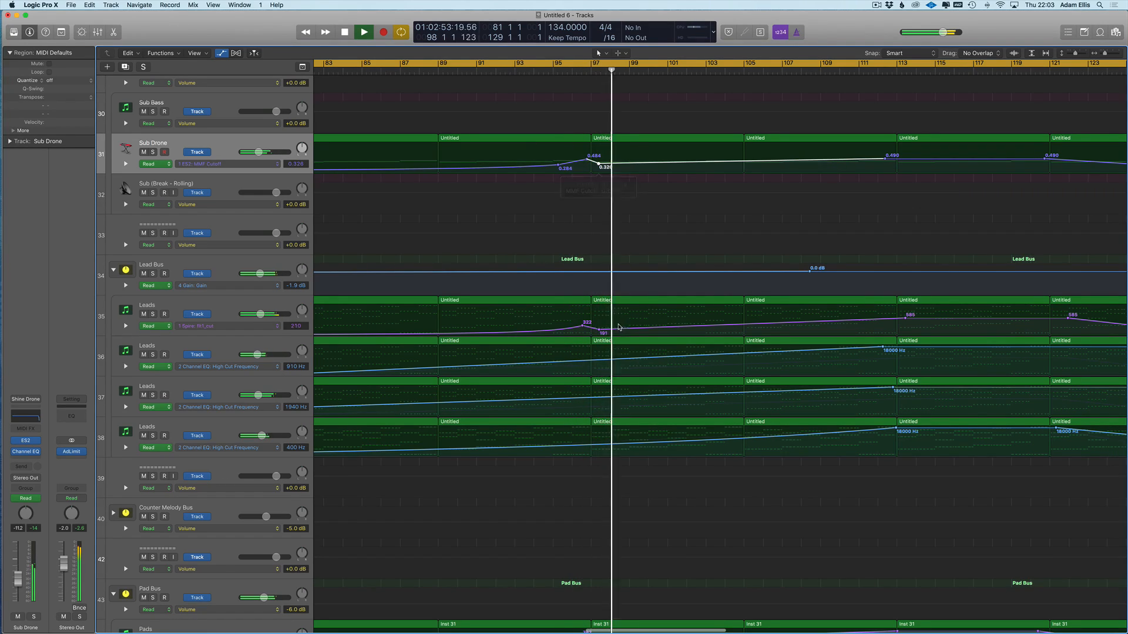
pyautogui.press('super+Left')
pyautogui.press('super+Left')
pyautogui.press('t')
pyautogui.press('w')
pyautogui.moveTo(665, 167); pyautogui.dragTo(666, 173)
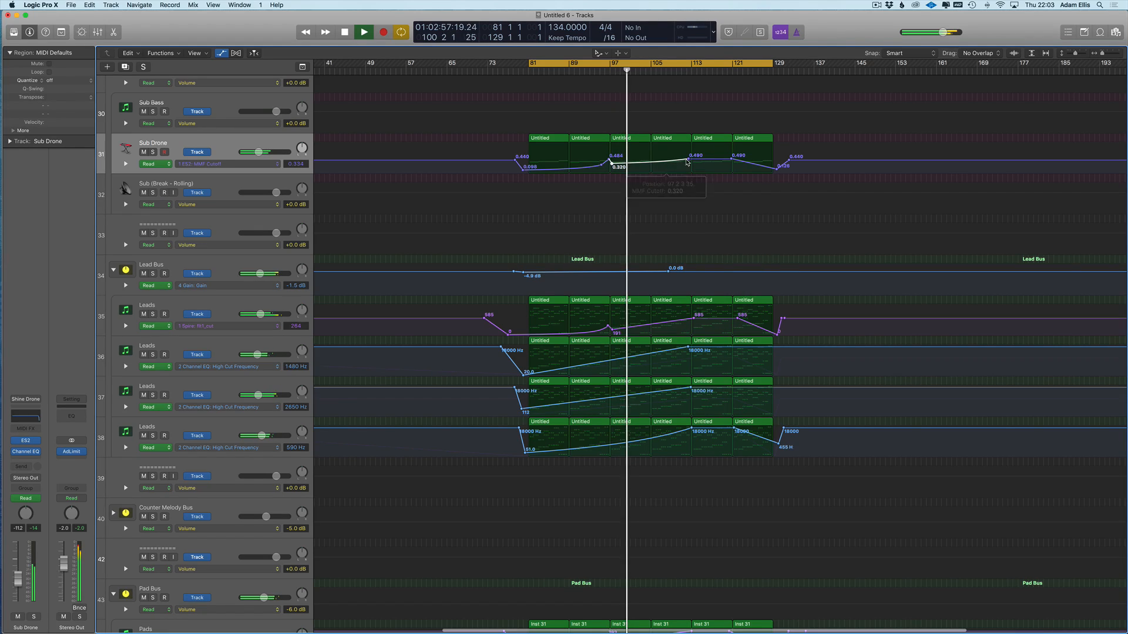
pyautogui.press('t')
pyautogui.click(721, 155)
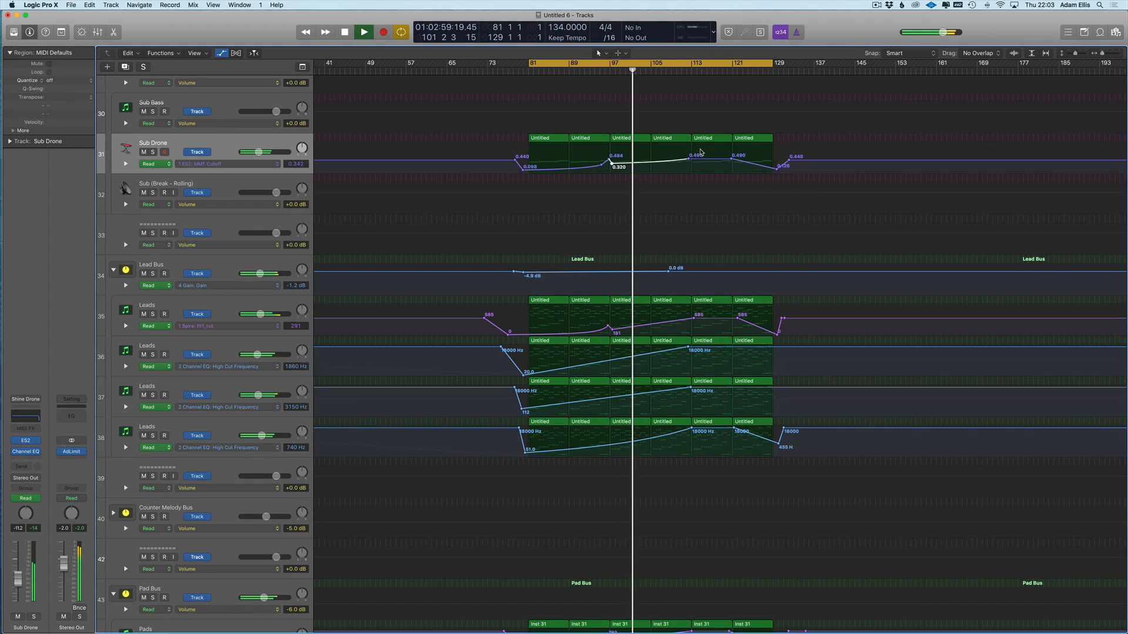
pyautogui.moveTo(689, 159); pyautogui.dragTo(689, 157)
# - Shorten the track rows and pull track 37's high cut down to 88 Hz after bar 129
pyautogui.press('a')
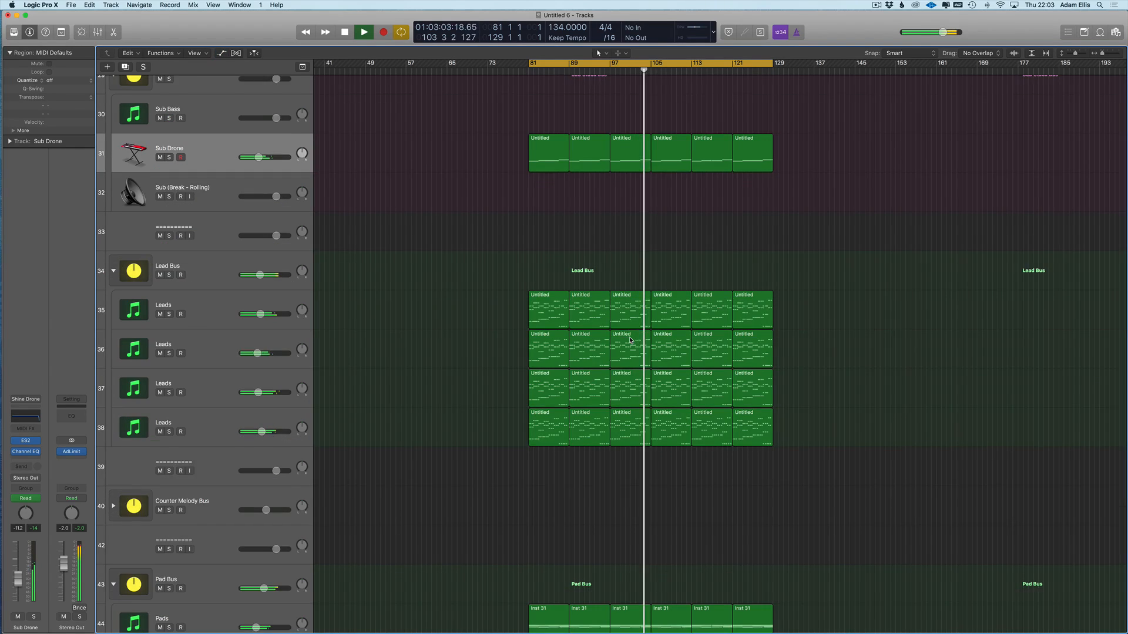
pyautogui.press('super+Right')
pyautogui.press('super+Right')
pyautogui.press('super+Right')
pyautogui.press('super+Right')
pyautogui.press('super+Up')
pyautogui.press('super+Left')
pyautogui.press('super+Left')
pyautogui.press('super+Left')
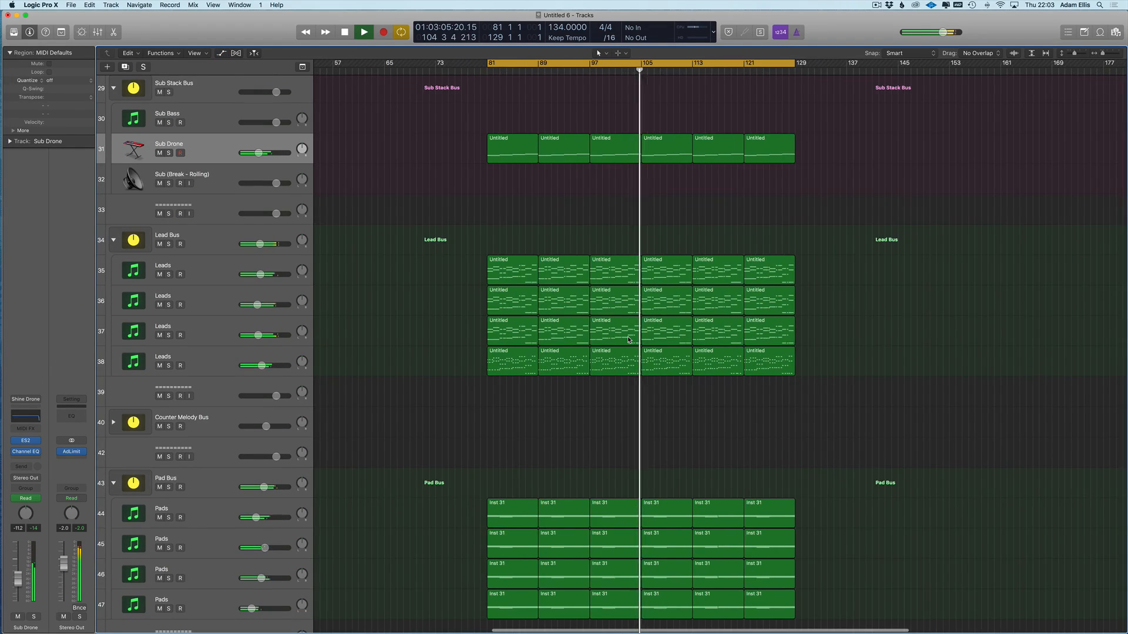
pyautogui.scroll(-2, 622, 365)
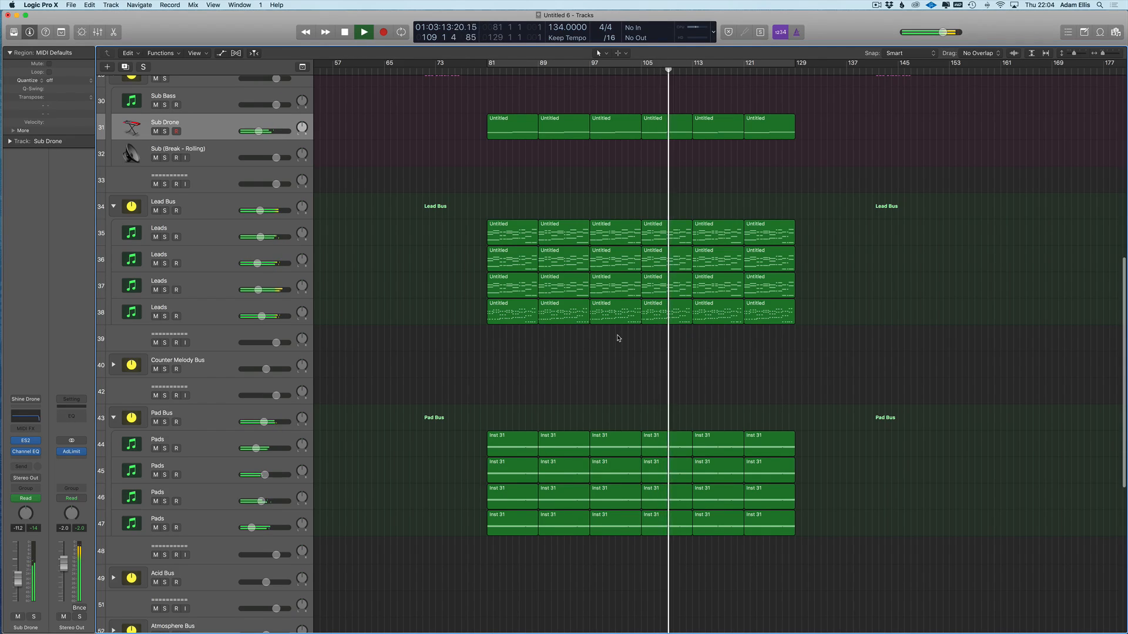
pyautogui.press('a')
pyautogui.press('a')
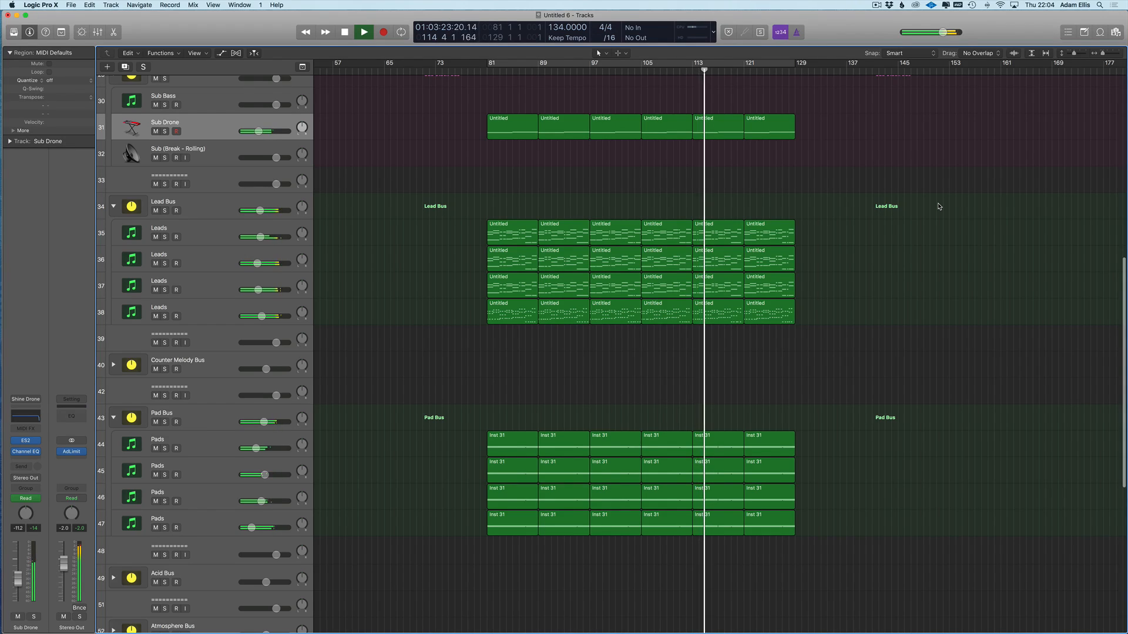
pyautogui.press('a')
pyautogui.click(745, 368)
pyautogui.click(812, 368)
pyautogui.click(803, 368)
pyautogui.moveTo(803, 368); pyautogui.dragTo(804, 390)
# - Pull track 36's high cut down to about 62 Hz past bar 129
pyautogui.click(745, 327)
pyautogui.click(817, 328)
pyautogui.moveTo(807, 327); pyautogui.dragTo(807, 351)
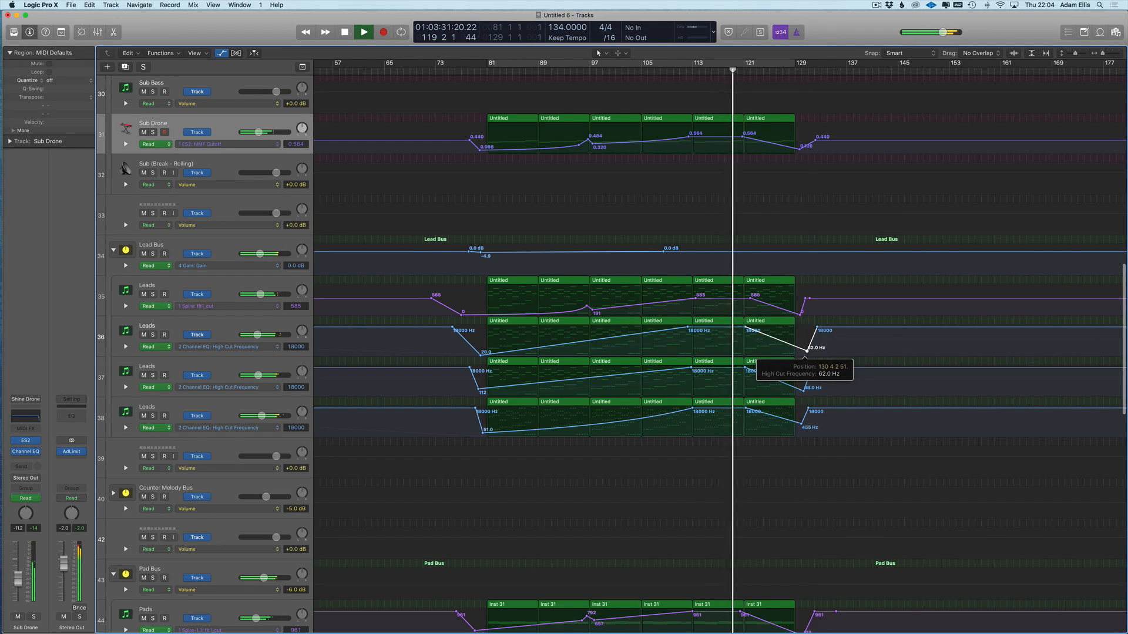
pyautogui.scroll(-6, 810, 376)
# - Drop track 46's high cut sharply at bar 129, then stop playback and solo divider track 42
pyautogui.click(800, 532)
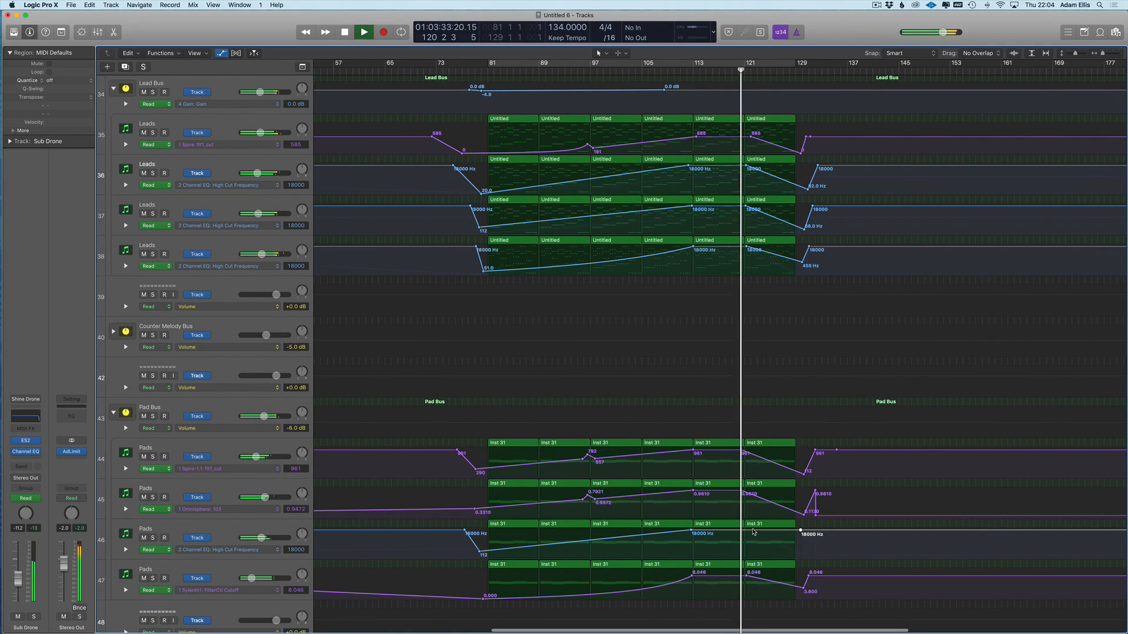
pyautogui.click(802, 532)
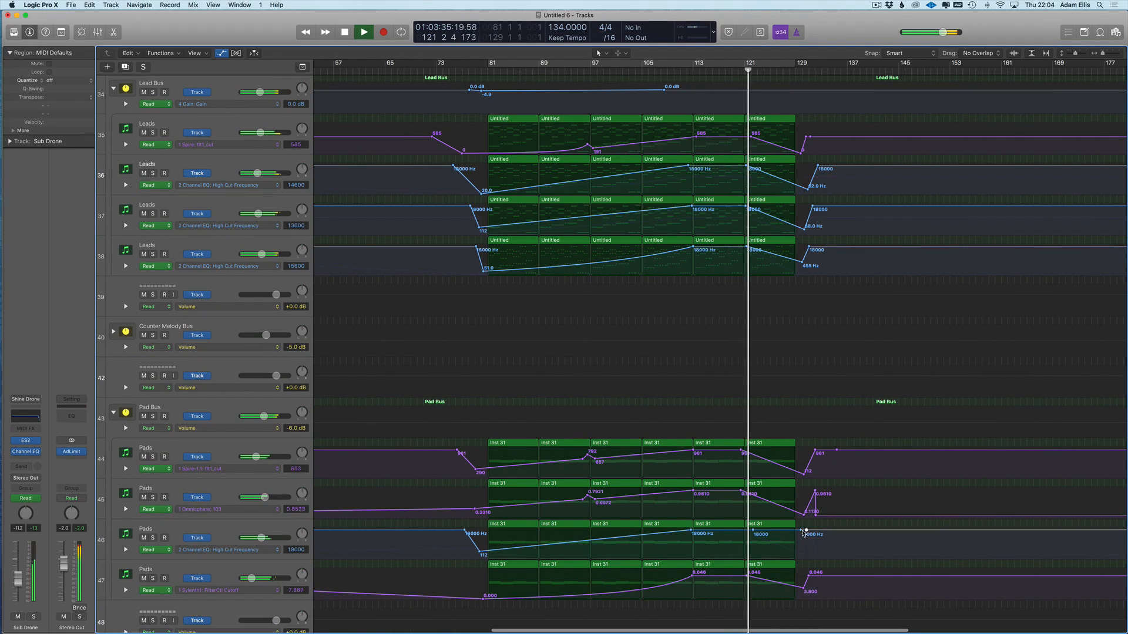
pyautogui.moveTo(802, 533); pyautogui.dragTo(800, 539)
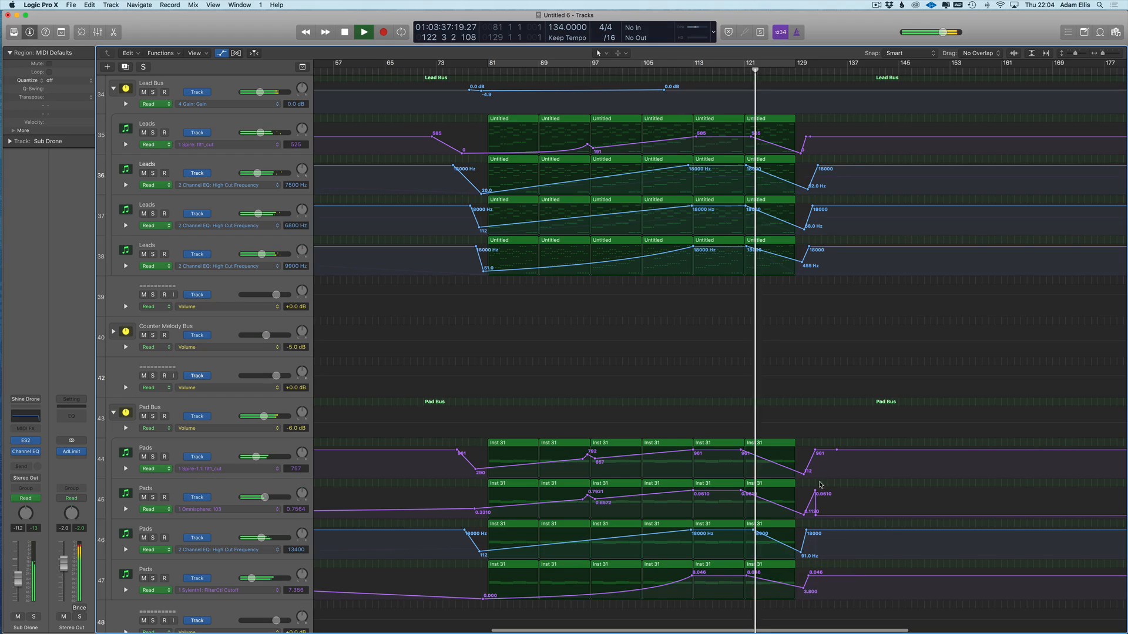
pyautogui.press('a')
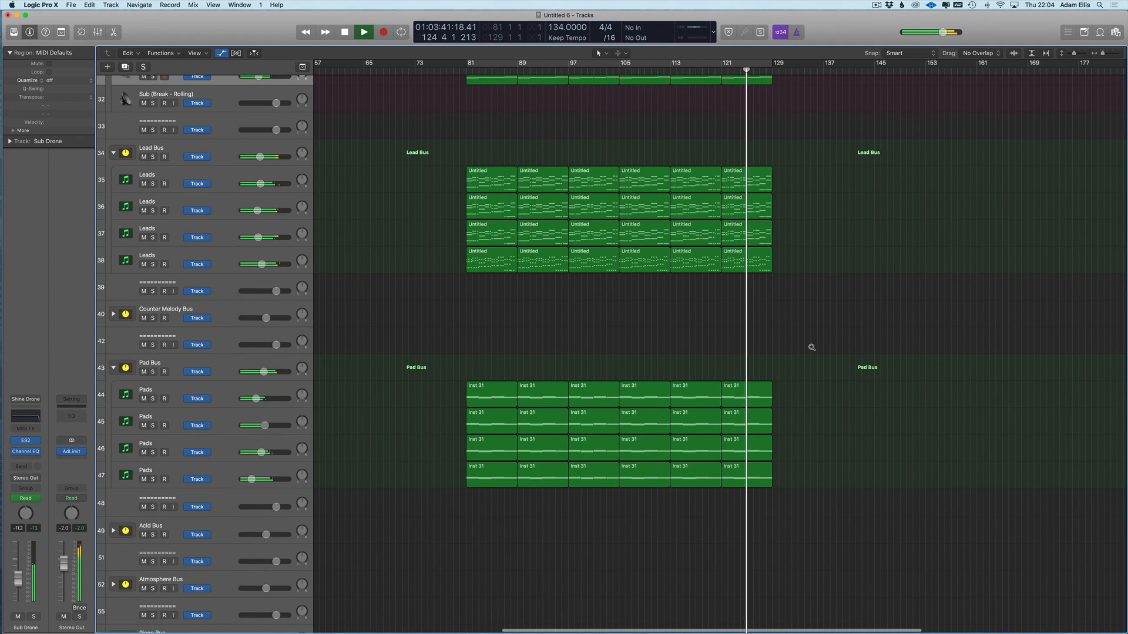
pyautogui.scroll(-3, 811, 349)
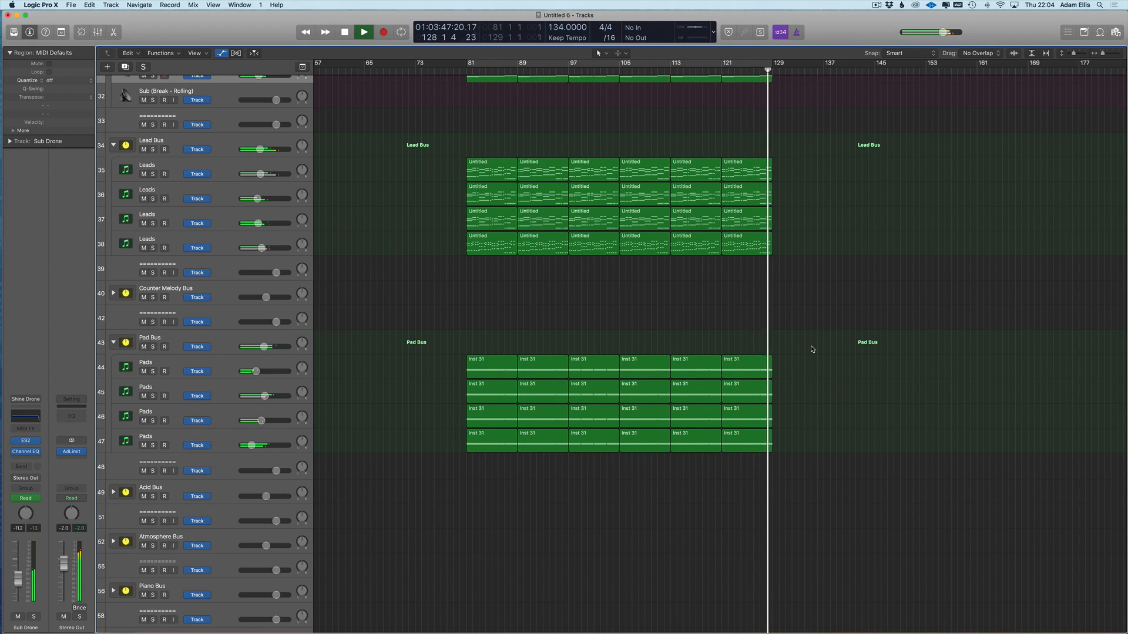
pyautogui.press('super+Left')
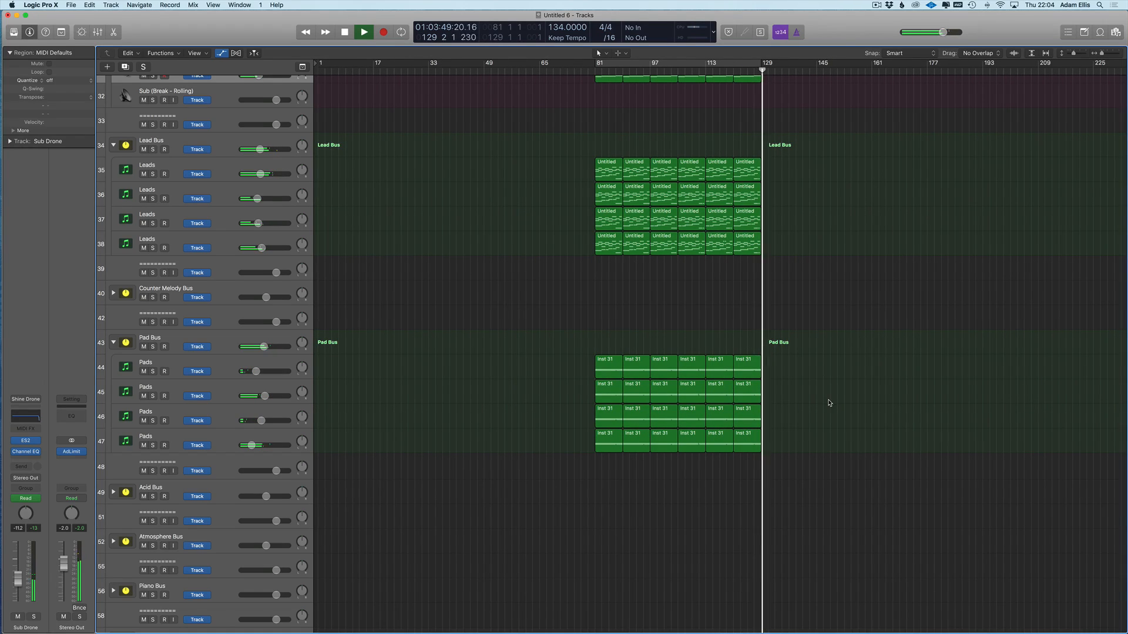
pyautogui.press('space')
pyautogui.click(153, 323)
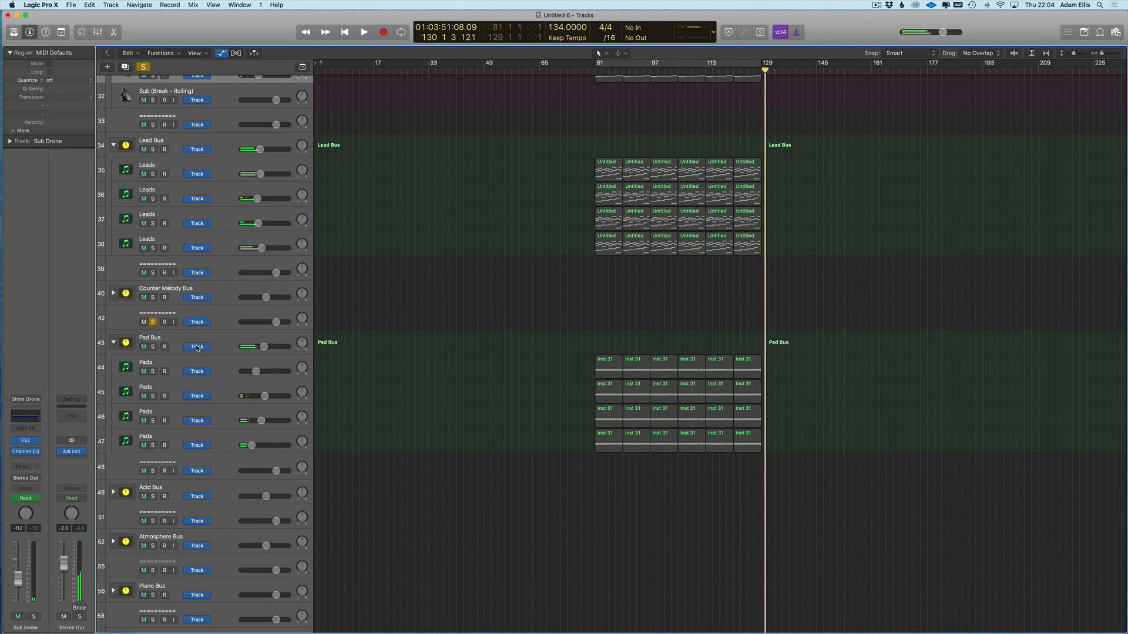
pyautogui.click(227, 311)
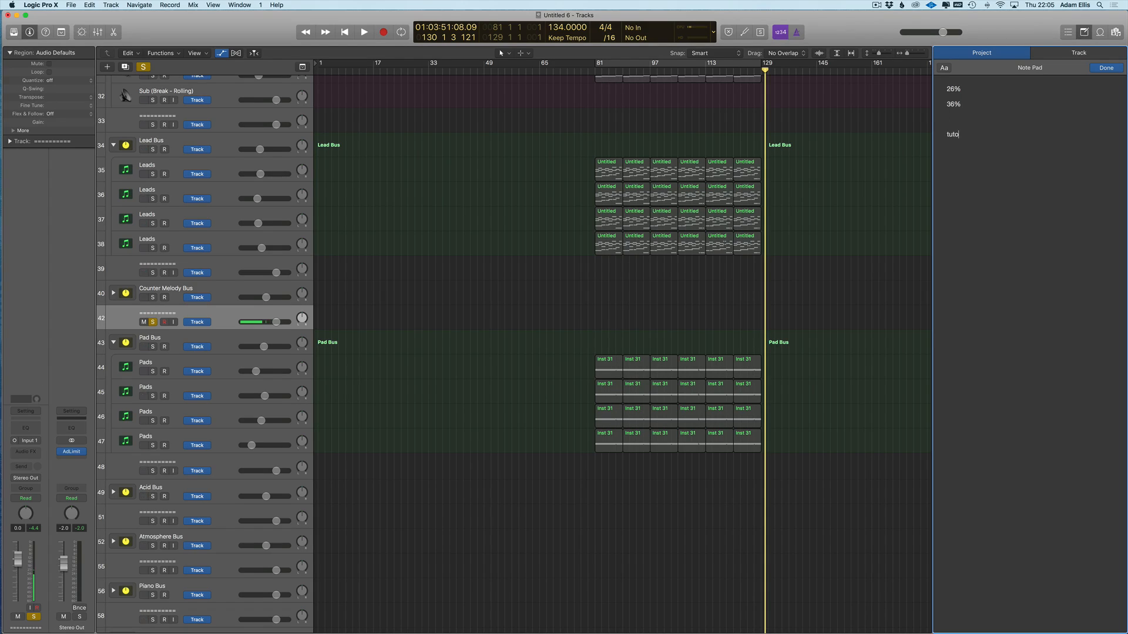
# - Set a cycle loop over bars 81–129, select the Lead Bus and start playback from bar 81
pyautogui.click(468, 498)
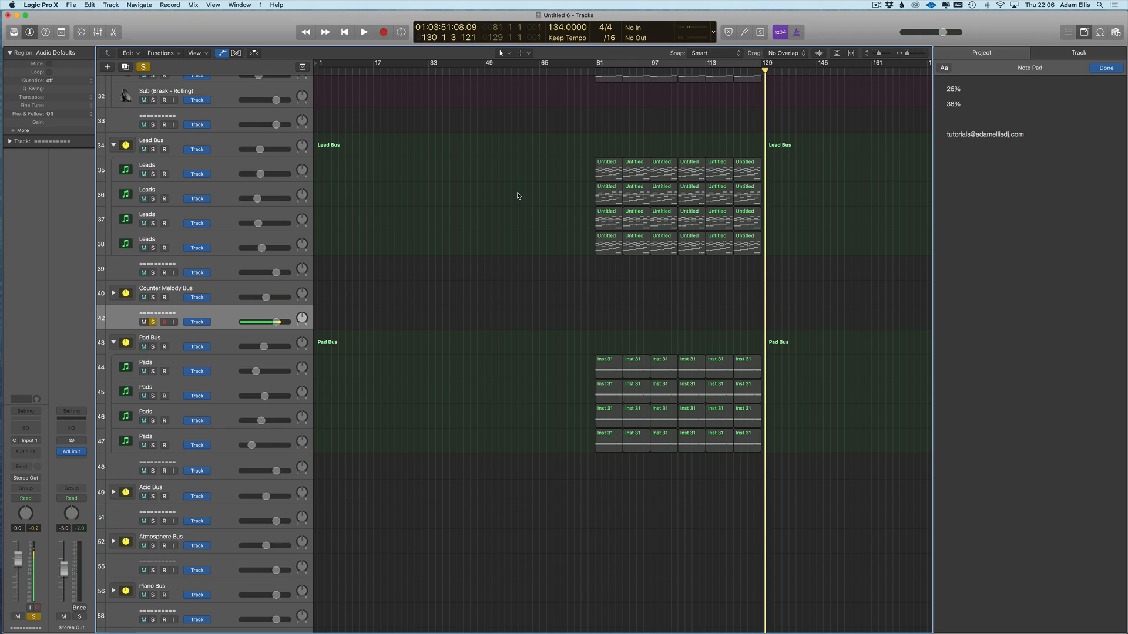
pyautogui.click(673, 63)
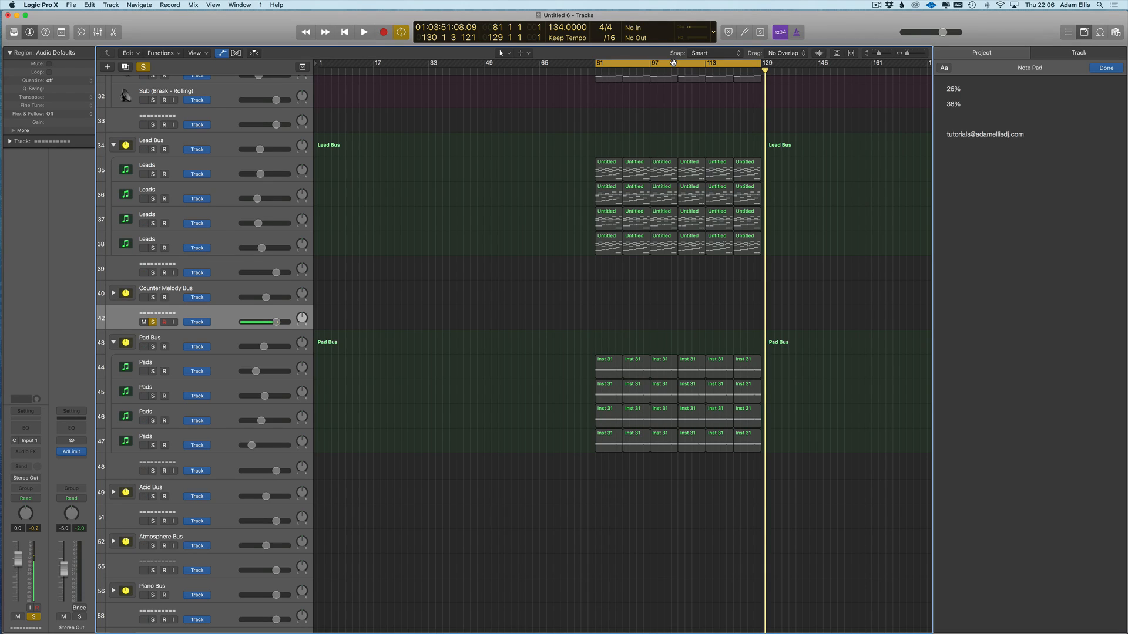
pyautogui.scroll(2, 374, 184)
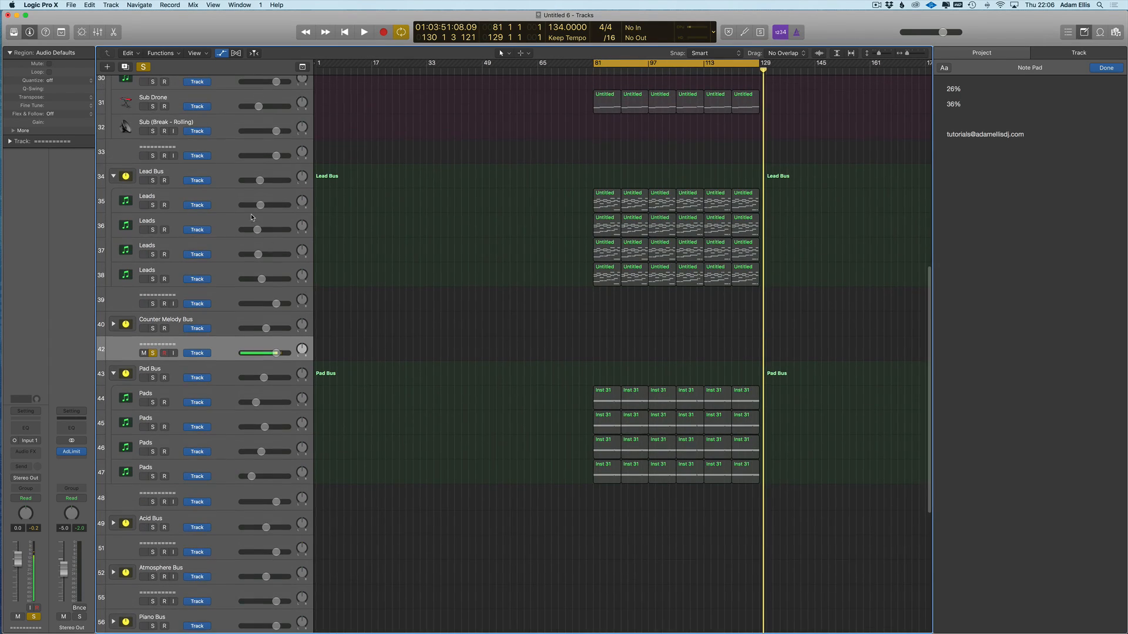
pyautogui.click(206, 168)
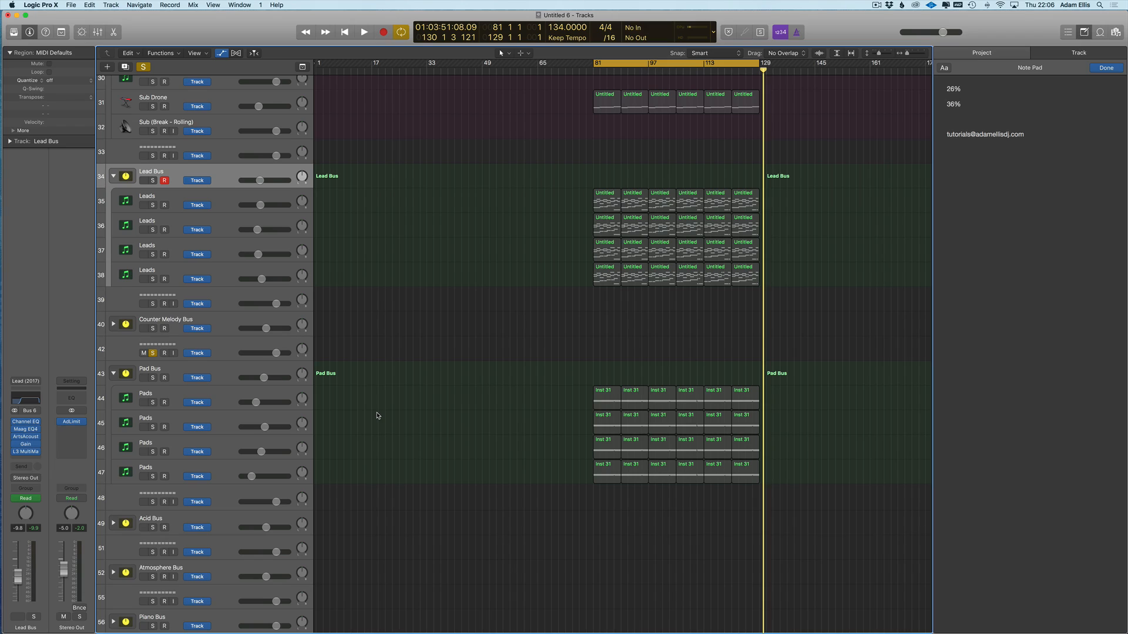
pyautogui.press('space')
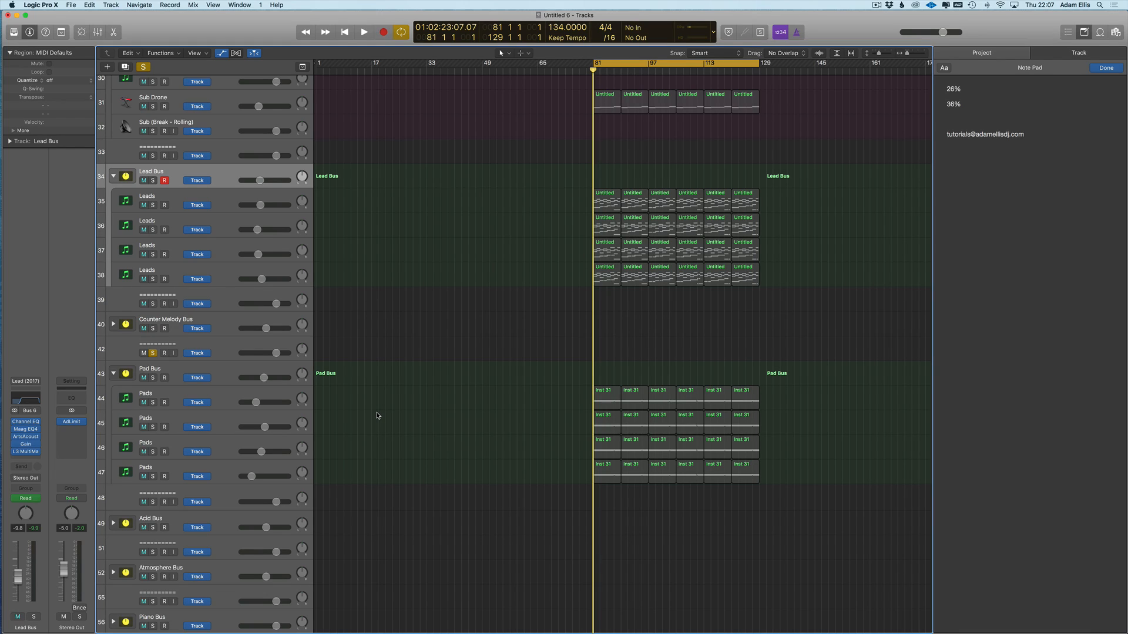
# - Scroll through the arrangement and select Leads tracks 36 and 38
pyautogui.scroll(2, 345, 285)
pyautogui.hscroll(3, 352, 285)
pyautogui.scroll(-1, 236, 262)
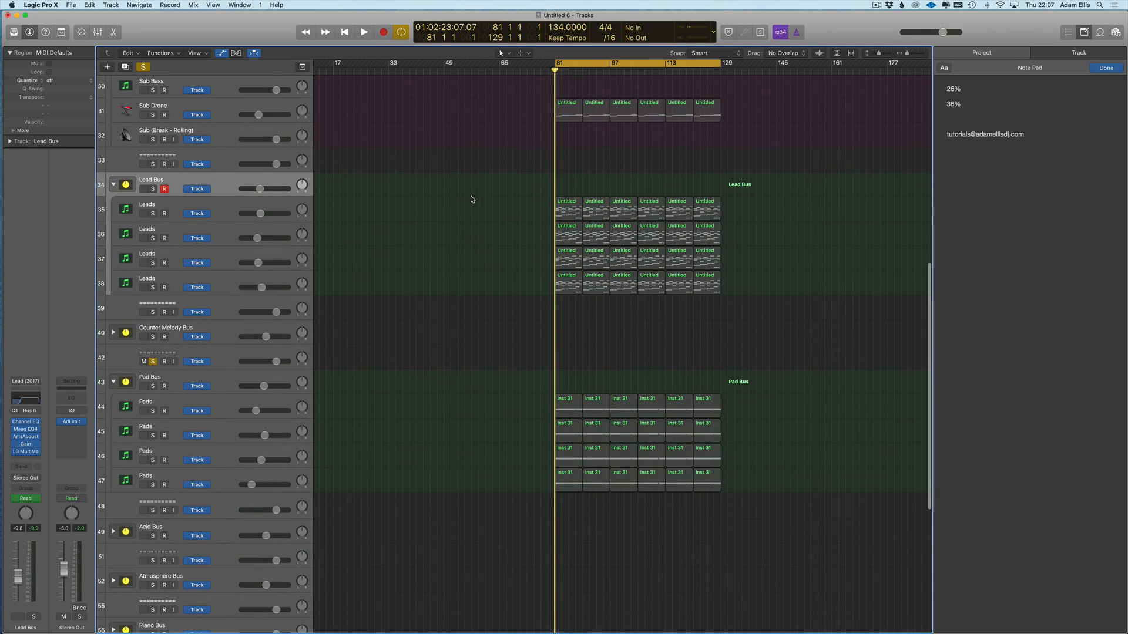
pyautogui.moveTo(503, 181); pyautogui.dragTo(742, 281)
pyautogui.scroll(3, 341, 423)
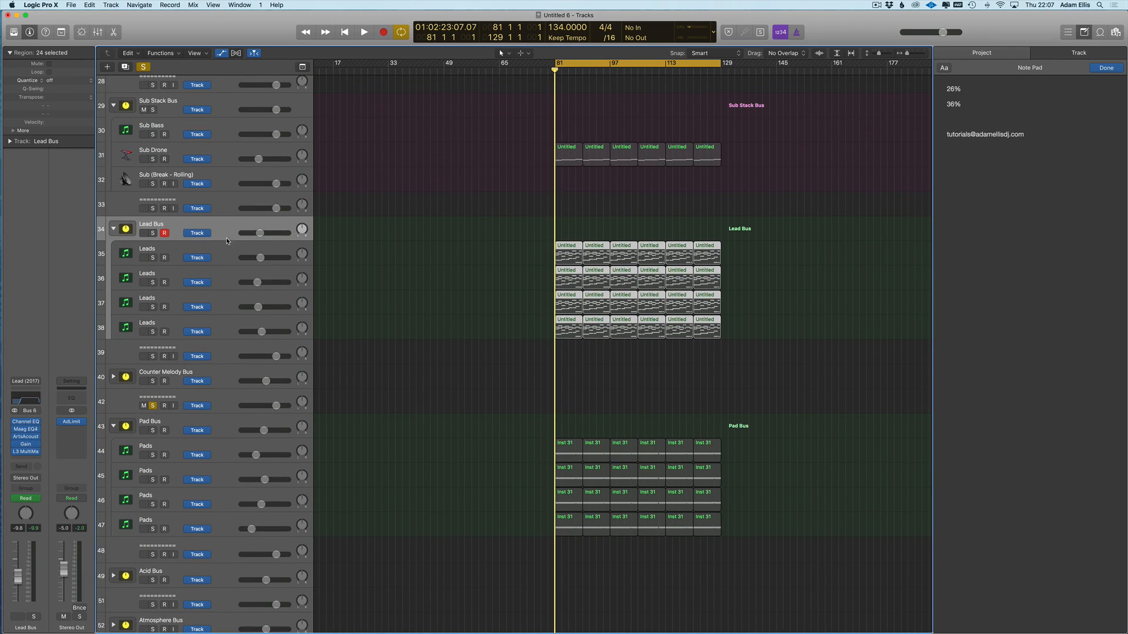
pyautogui.click(219, 259)
pyautogui.click(217, 284)
pyautogui.click(224, 316)
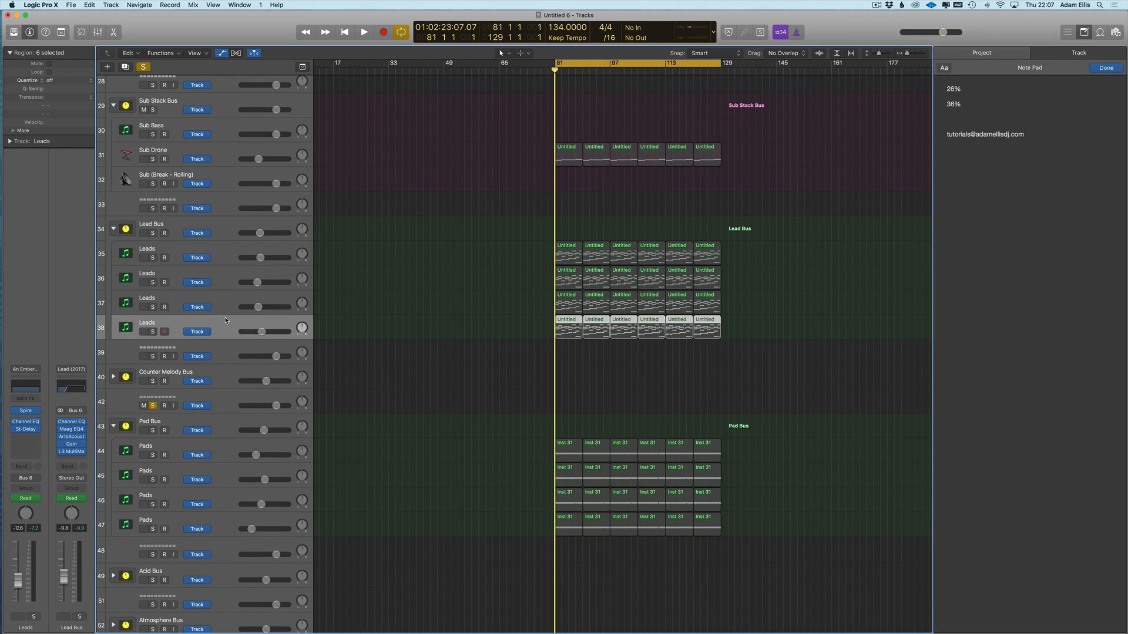
# - Review the Pad Bus, Pads tracks 44–45, divider track 48, Leads track 36 and Lead Bus processing
pyautogui.click(224, 433)
pyautogui.click(226, 448)
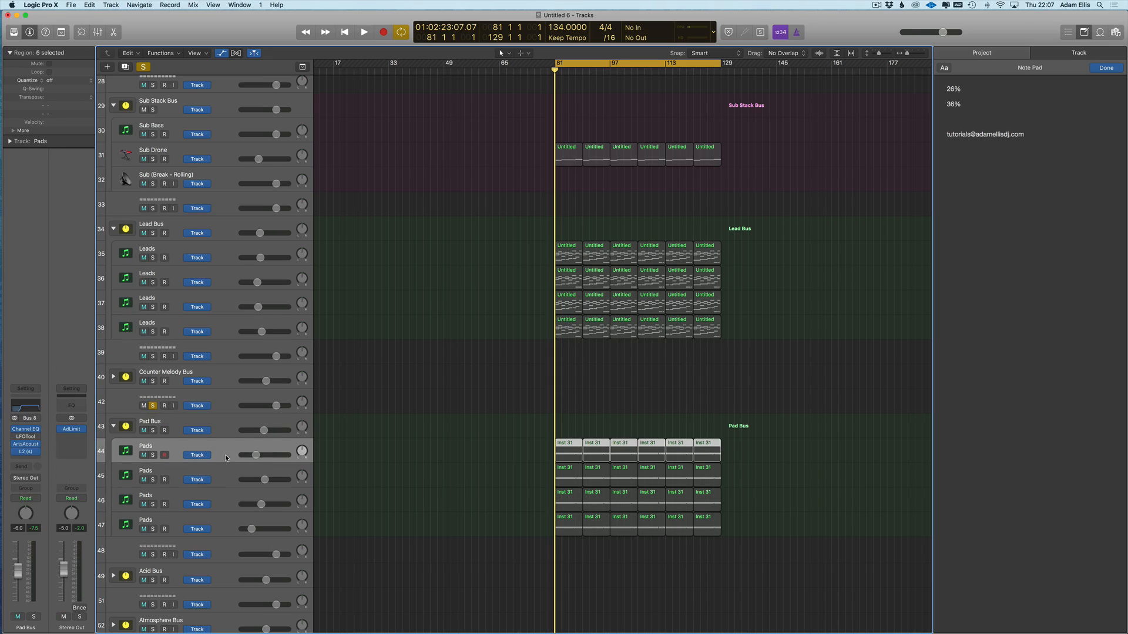
pyautogui.click(227, 471)
pyautogui.click(211, 541)
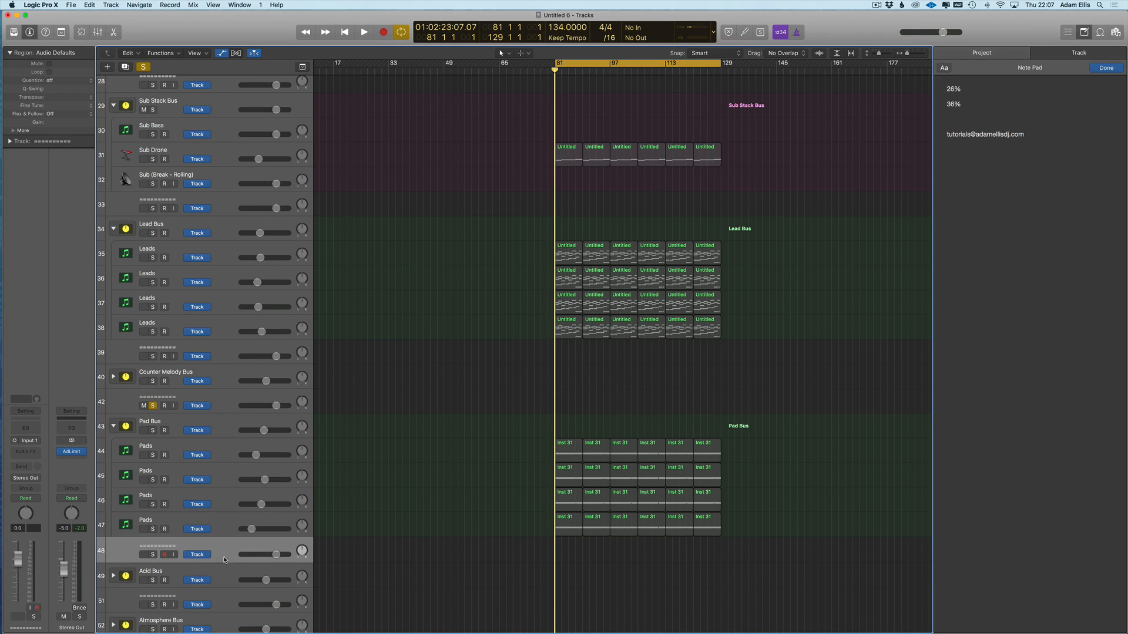
pyautogui.click(225, 276)
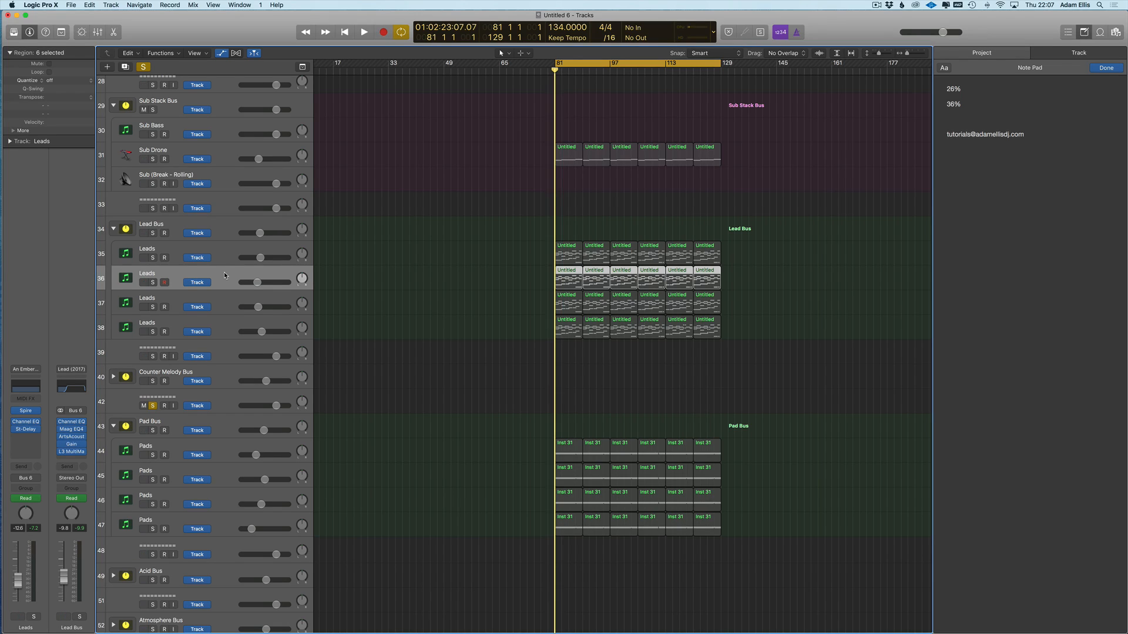
pyautogui.click(252, 222)
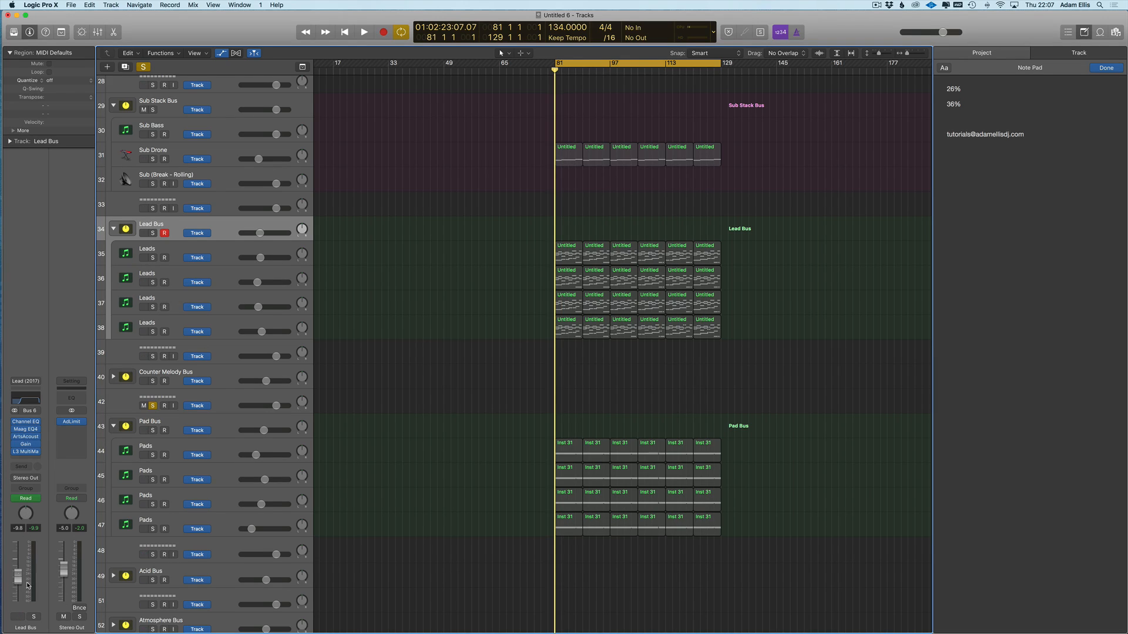
# - Lower the Lead Bus fader to -9.9 dB and raise the first Leads track to -4.0 dB
pyautogui.click(216, 247)
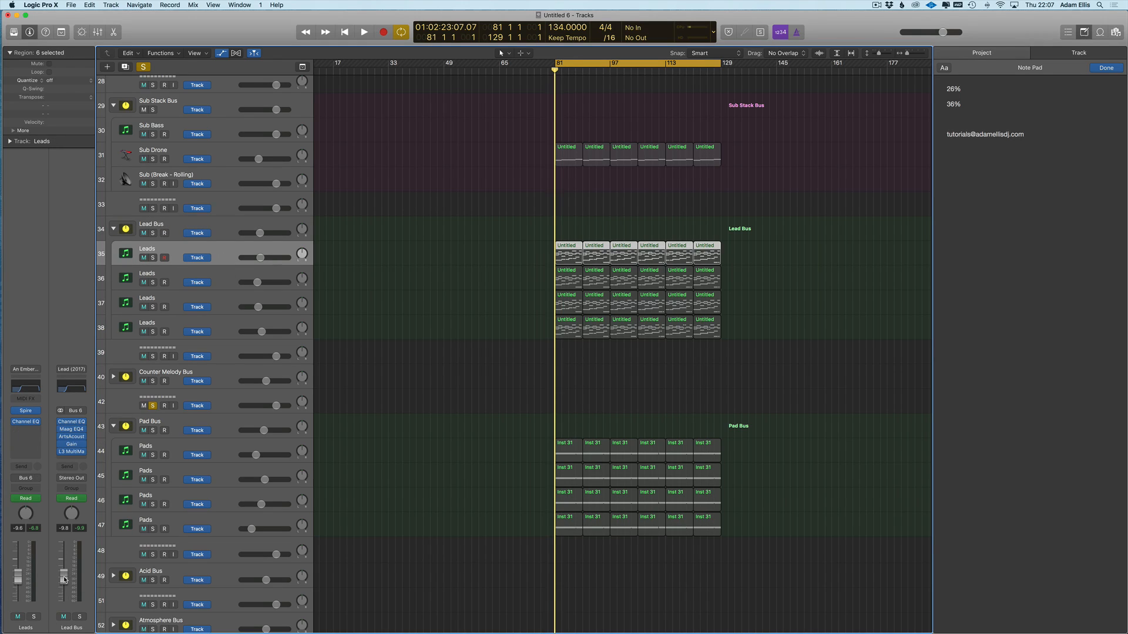
pyautogui.moveTo(64, 576); pyautogui.dragTo(18, 576)
pyautogui.moveTo(64, 566); pyautogui.dragTo(18, 573)
pyautogui.hscroll(-3, 446, 329)
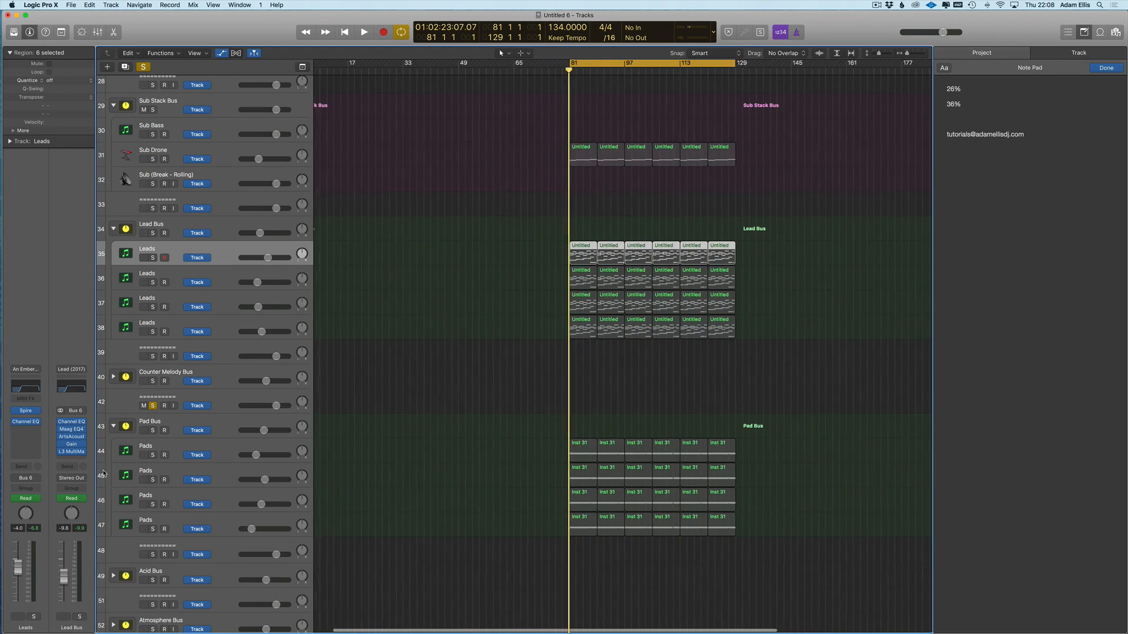
pyautogui.click(461, 443)
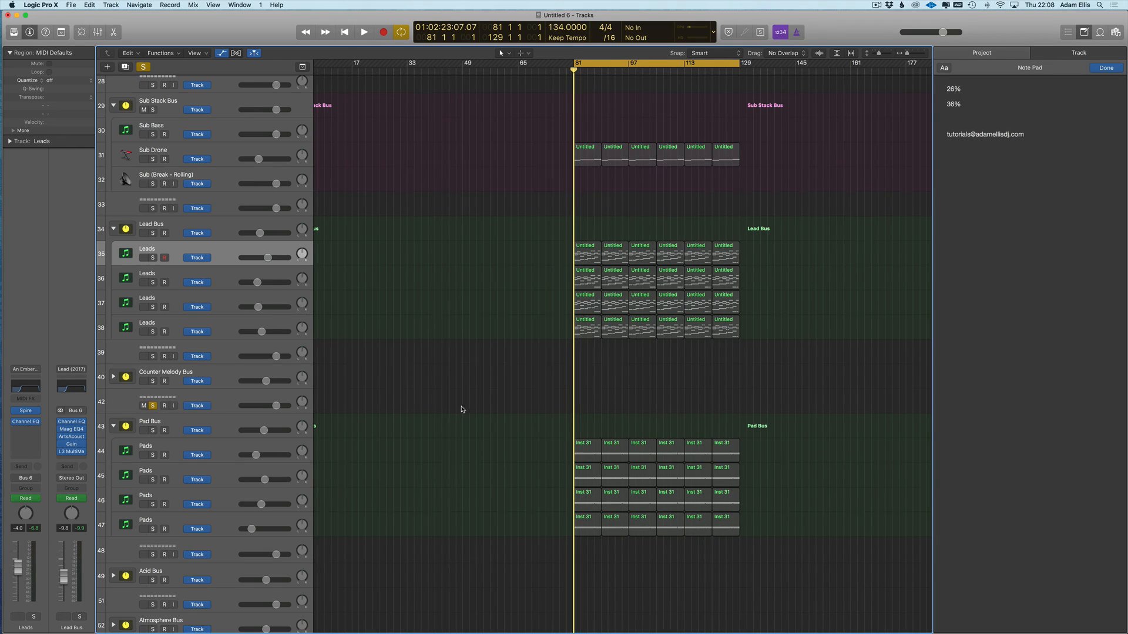
pyautogui.hscroll(3, 462, 409)
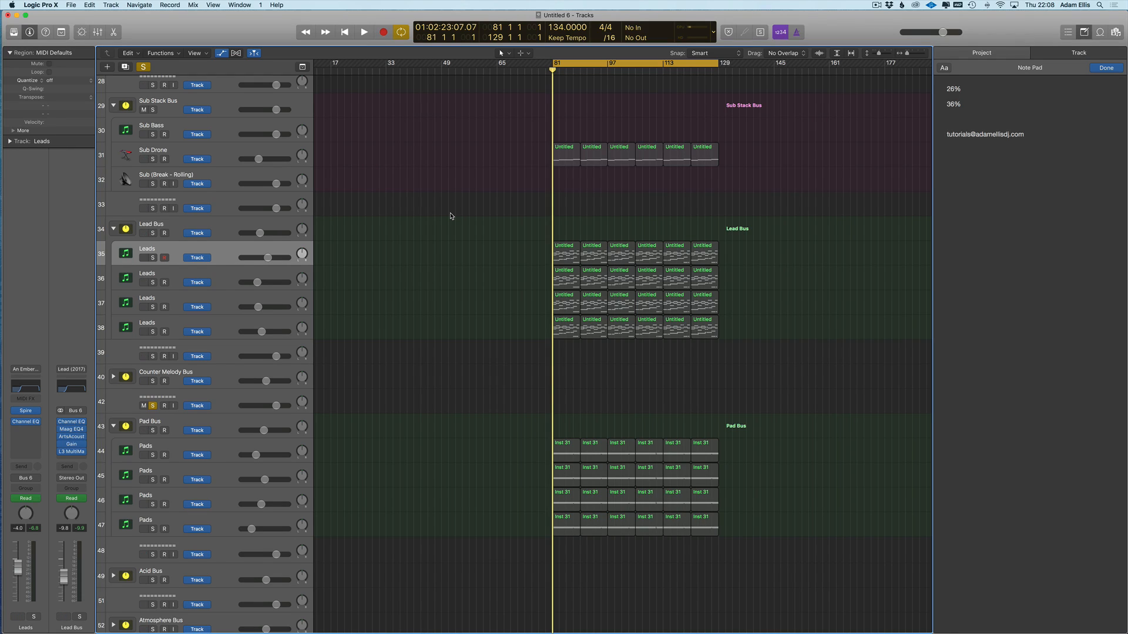
pyautogui.click(227, 286)
pyautogui.click(223, 261)
pyautogui.click(224, 283)
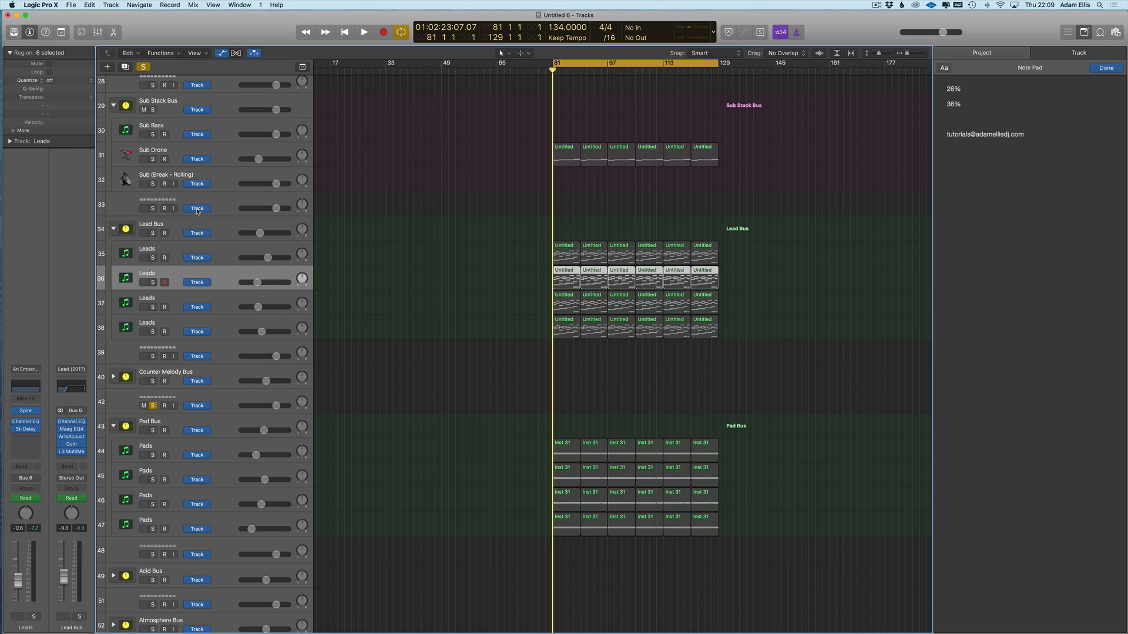
pyautogui.click(225, 262)
pyautogui.click(223, 279)
pyautogui.click(225, 262)
pyautogui.click(224, 276)
pyautogui.click(227, 257)
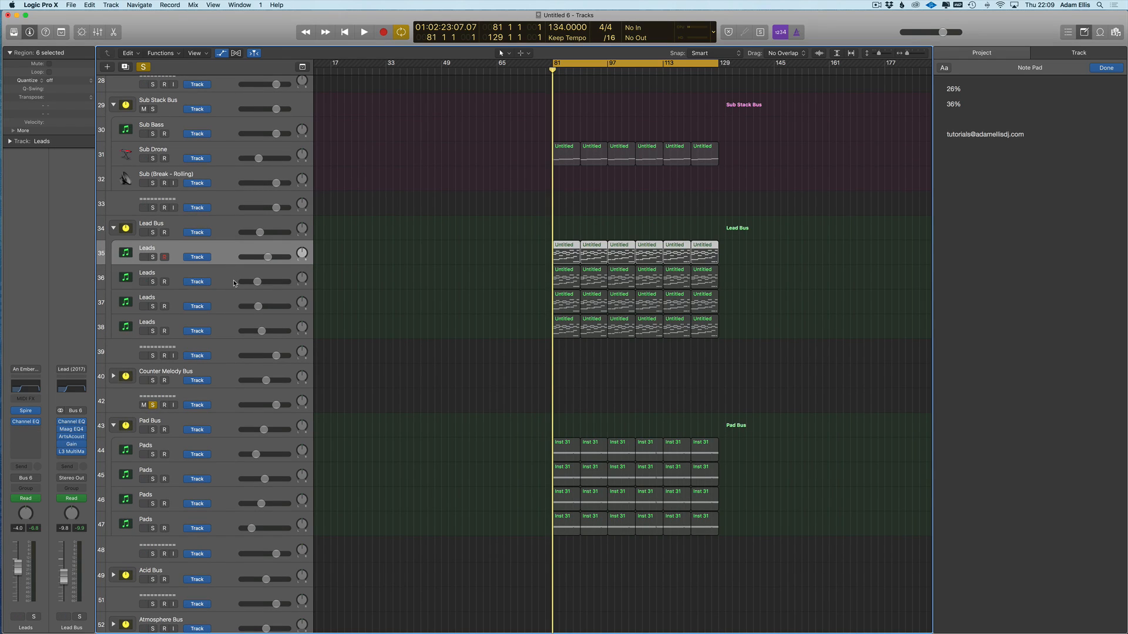
pyautogui.hscroll(1, 411, 259)
pyautogui.click(223, 270)
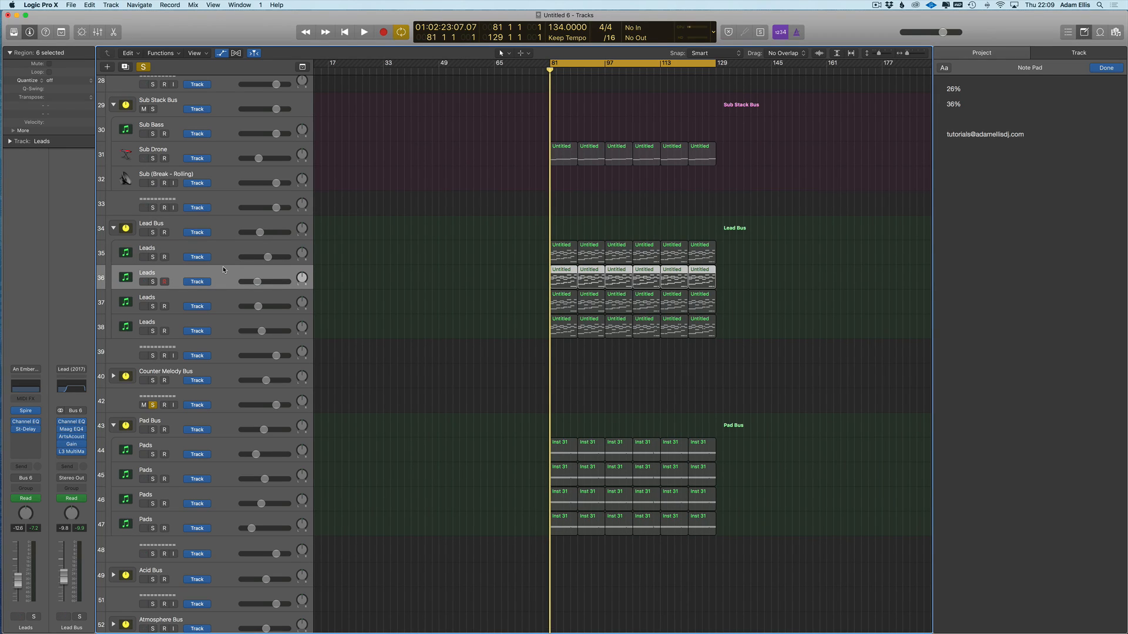
pyautogui.scroll(-1, 313, 269)
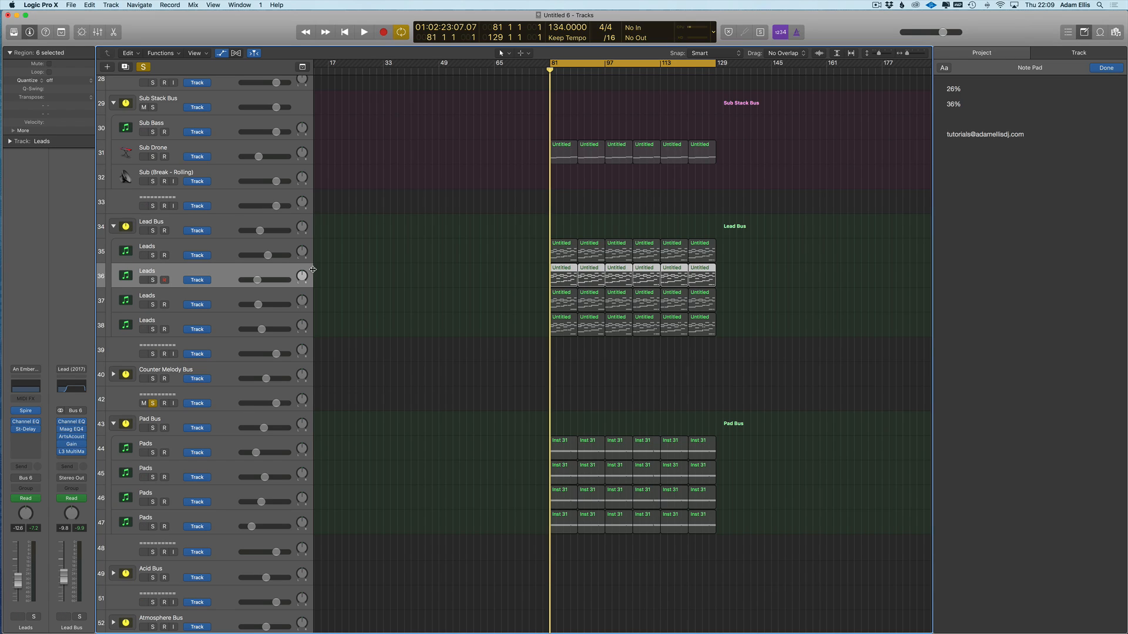
pyautogui.hscroll(2, 499, 229)
pyautogui.moveTo(728, 118); pyautogui.dragTo(471, 549)
pyautogui.click(470, 475)
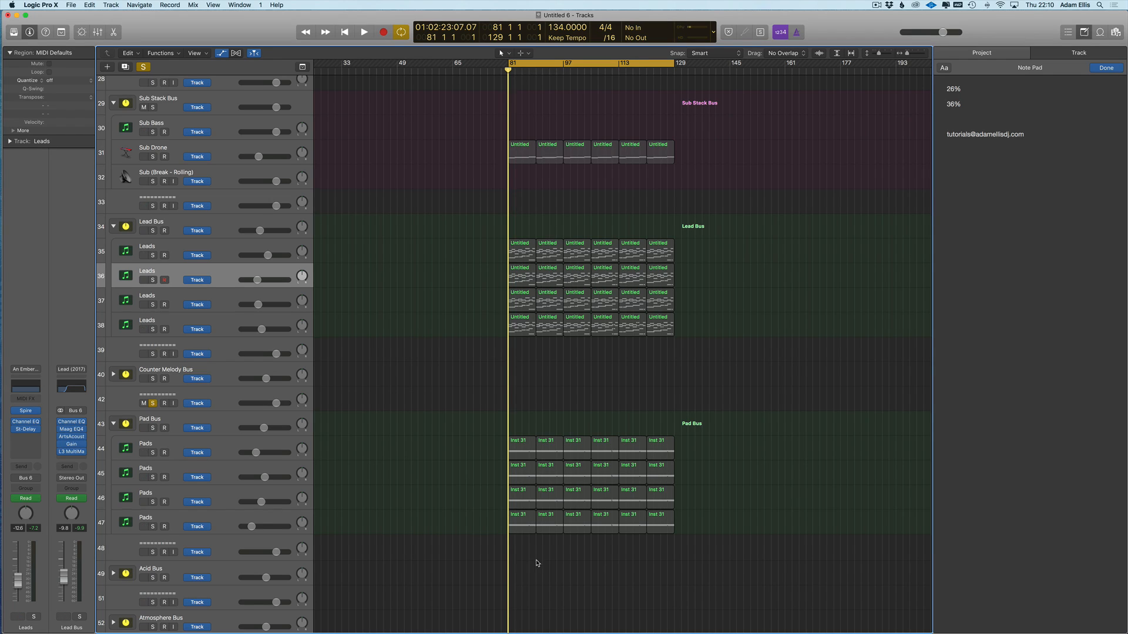
pyautogui.doubleClick(523, 281)
pyautogui.hscroll(-3, 550, 478)
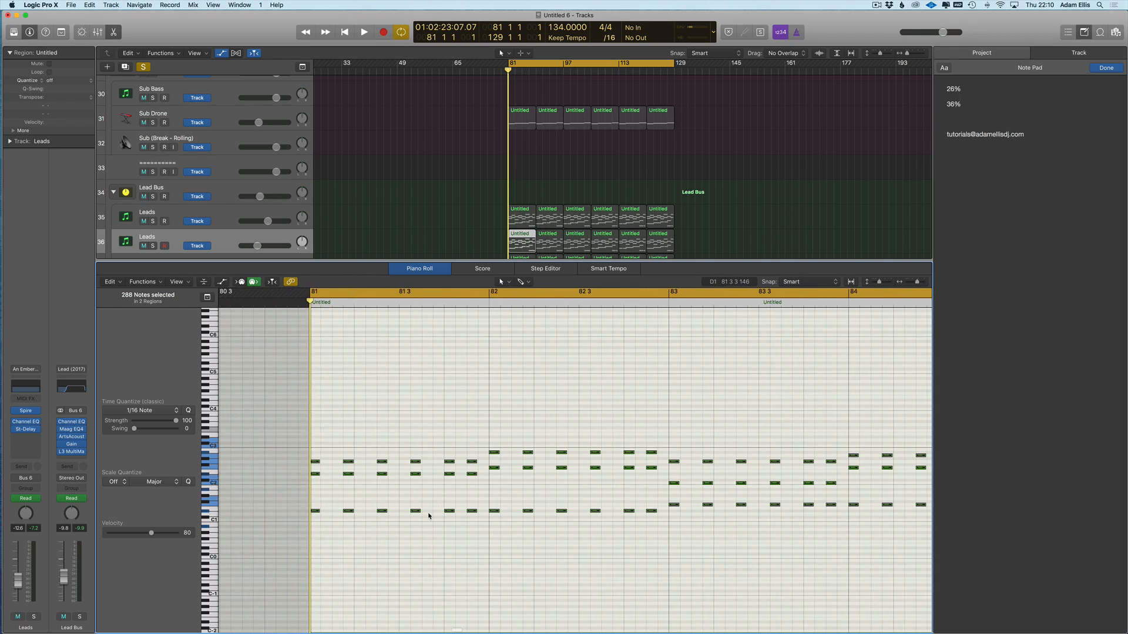
pyautogui.hscroll(-3, 336, 437)
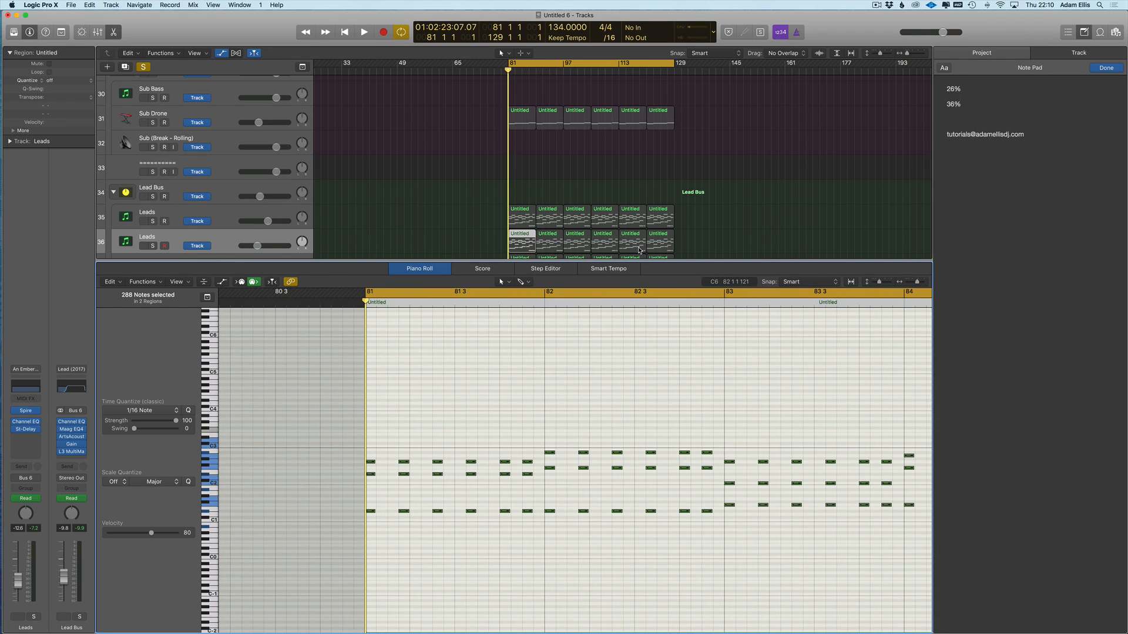
pyautogui.press('p')
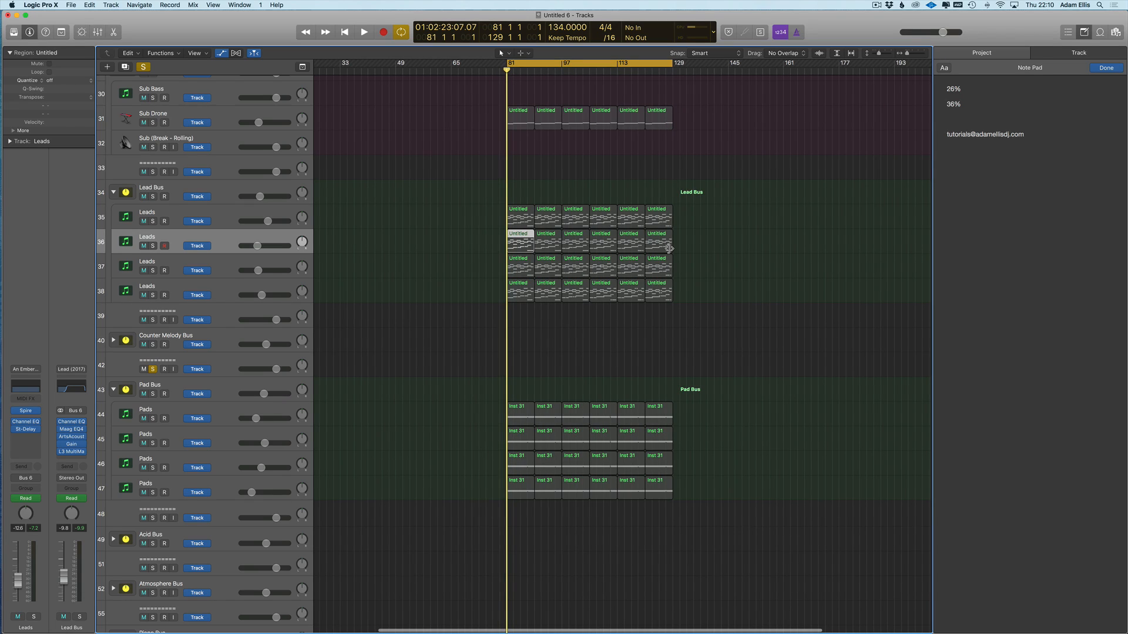
pyautogui.hscroll(1, 626, 263)
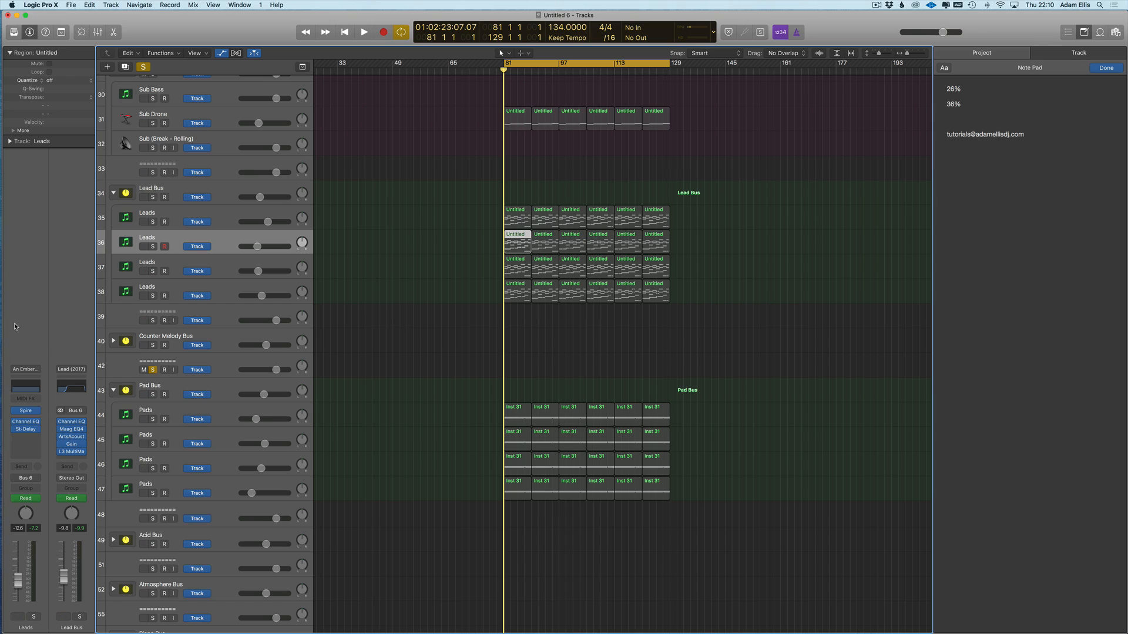
pyautogui.click(33, 410)
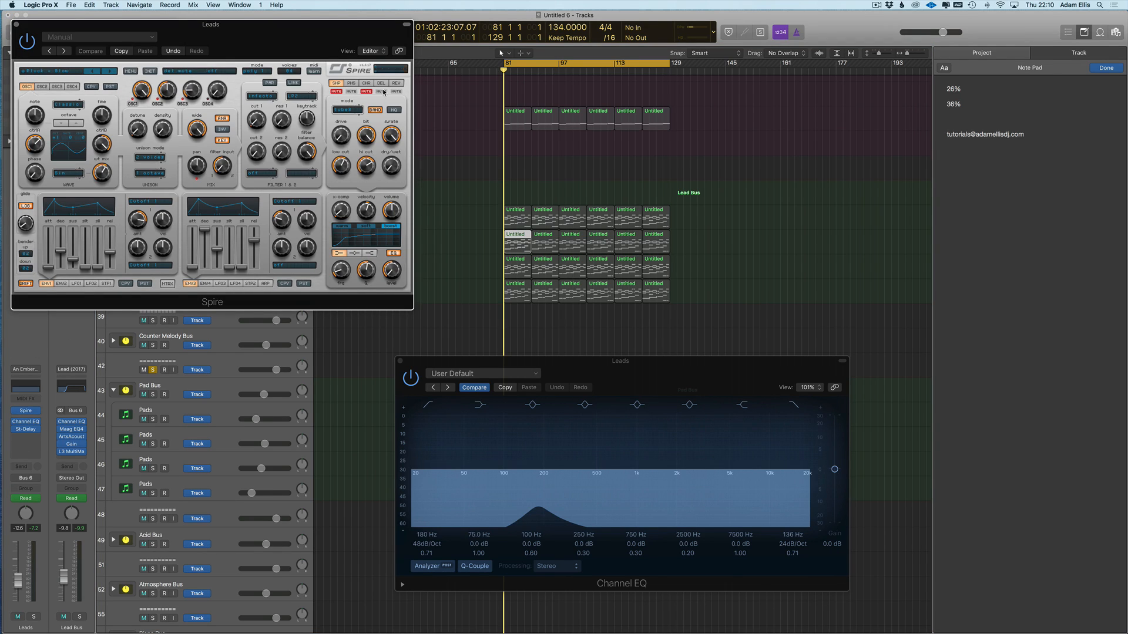
pyautogui.click(16, 25)
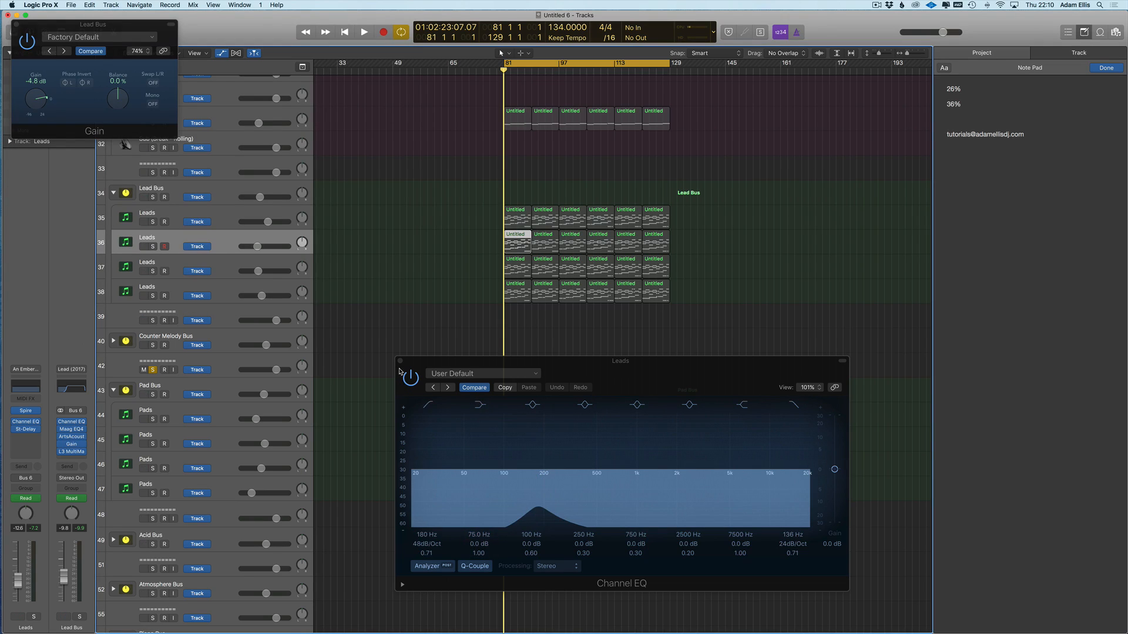
pyautogui.click(400, 360)
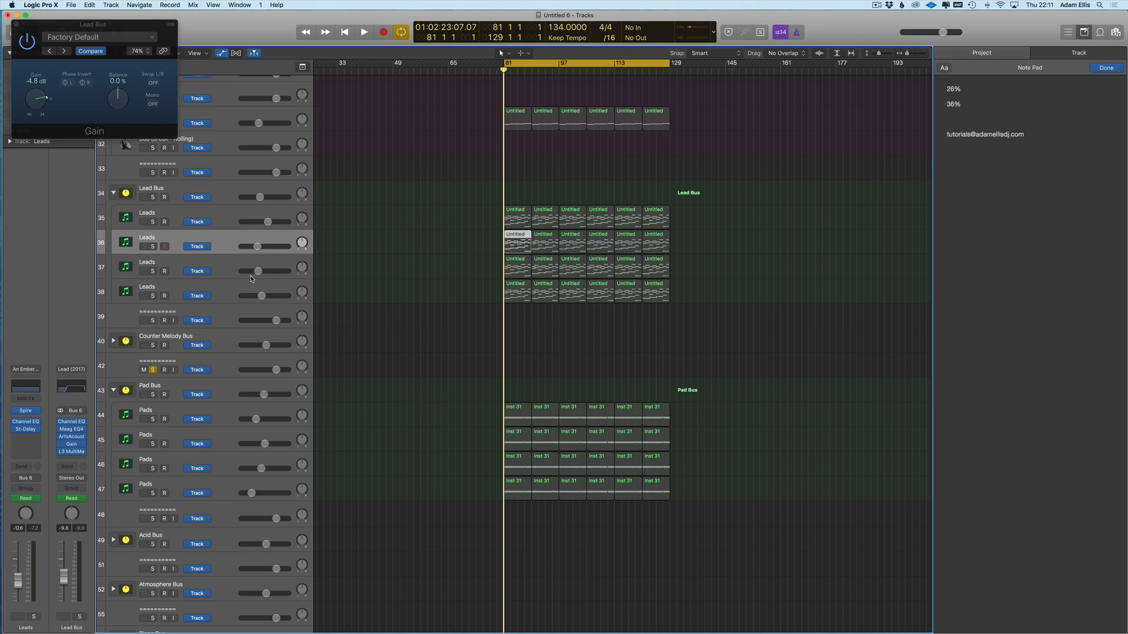
pyautogui.moveTo(54, 28); pyautogui.dragTo(558, 134)
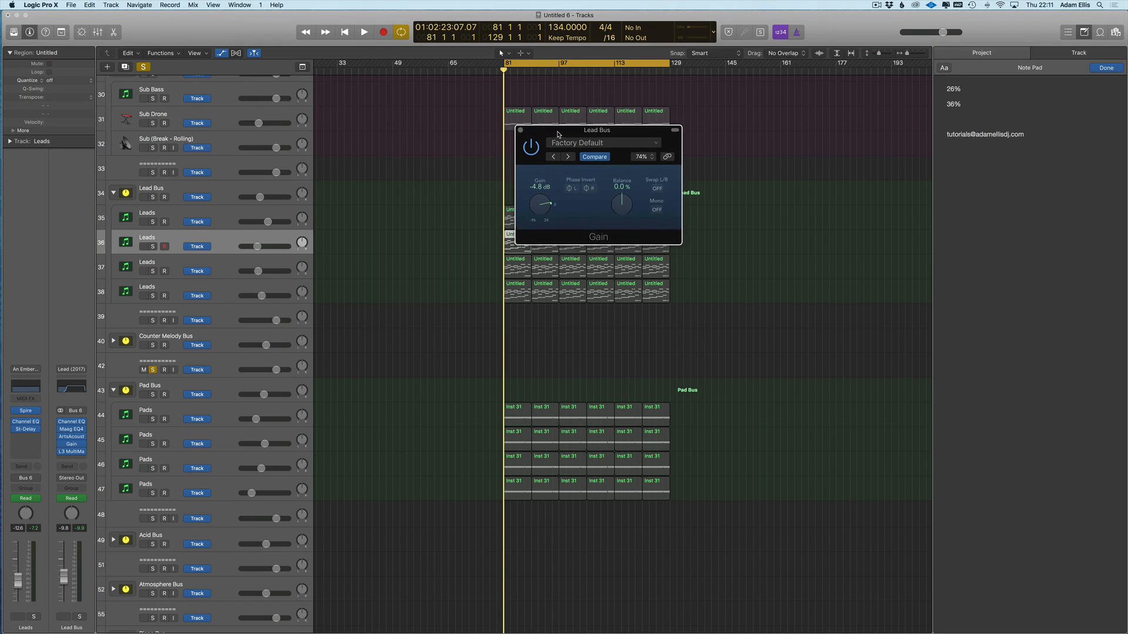
pyautogui.click(519, 130)
pyautogui.moveTo(460, 188); pyautogui.dragTo(744, 354)
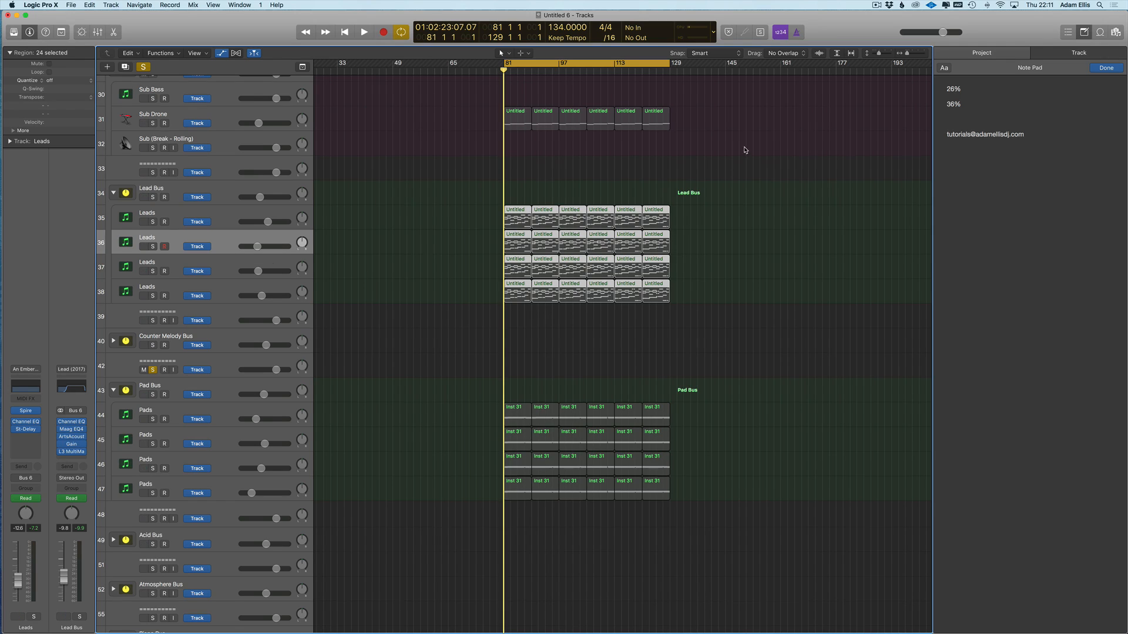
# - Place the cursor on the empty line above the contact e-mail in the note pad, then switch to Google Chrome
pyautogui.scroll(1, 746, 152)
pyautogui.click(950, 155)
pyautogui.moveTo(947, 135)
pyautogui.mouseDown()
pyautogui.moveTo(957, 154)
pyautogui.moveTo(947, 135)
pyautogui.mouseUp()
pyautogui.click(958, 155)
pyautogui.click(1006, 162)
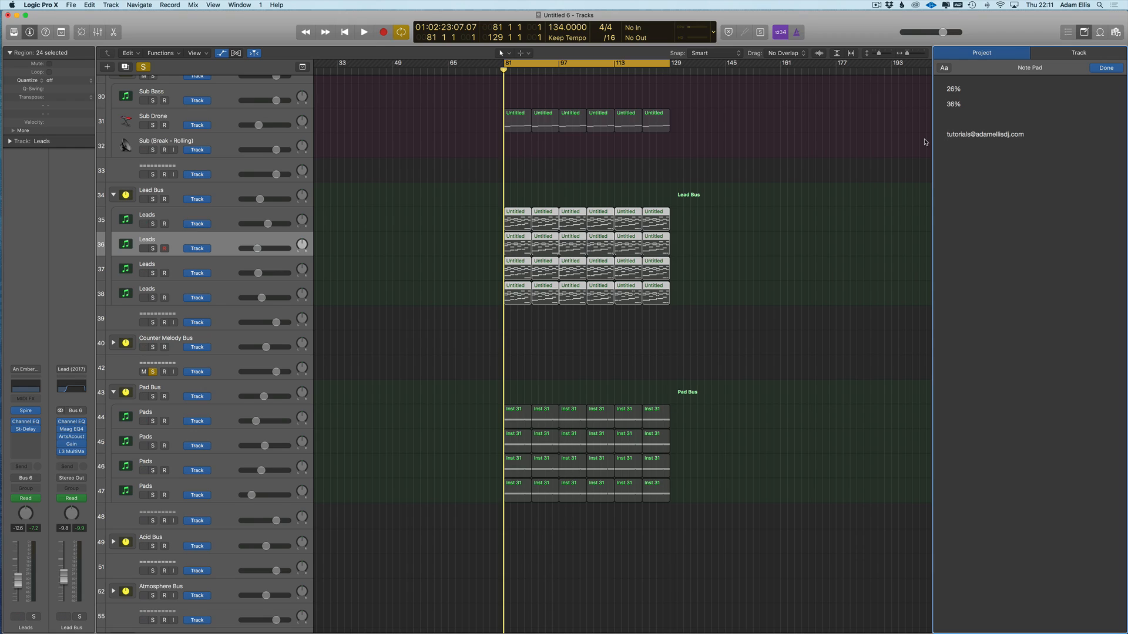
pyautogui.click(957, 124)
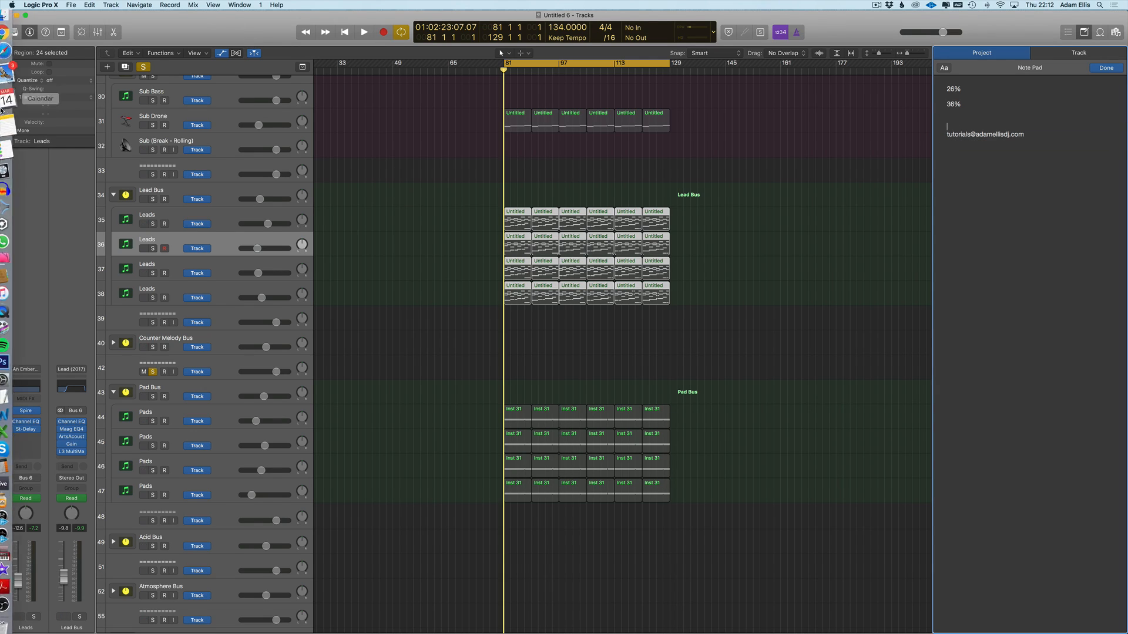
pyautogui.click(11, 59)
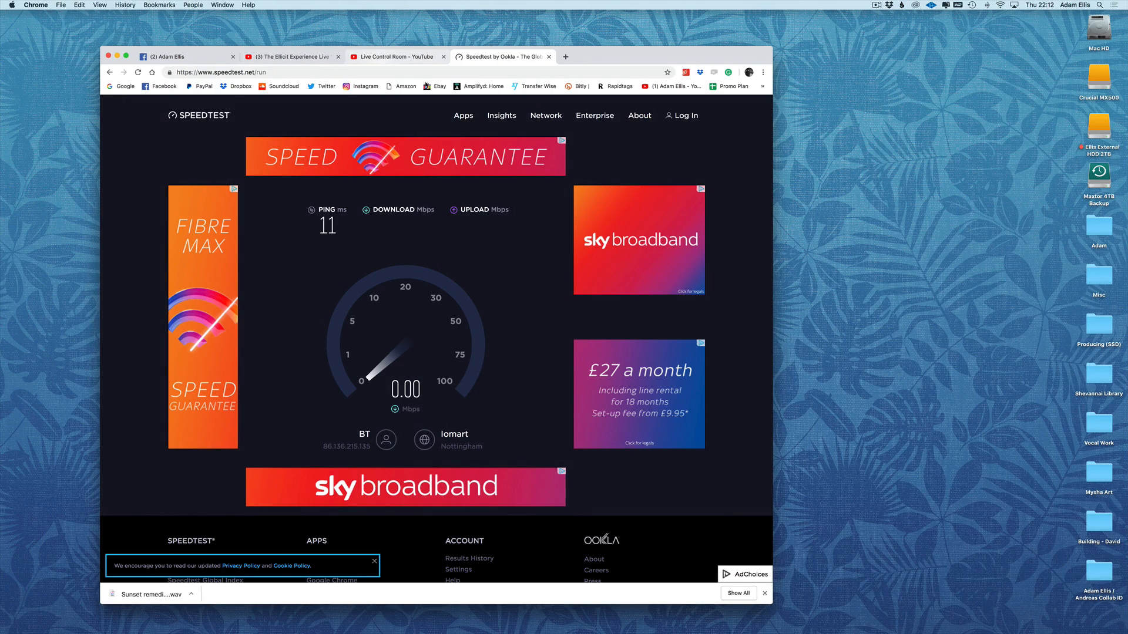
# - Go from the Amplifyd home bookmark to the Experience page and the producer's artist profile
pyautogui.click(483, 86)
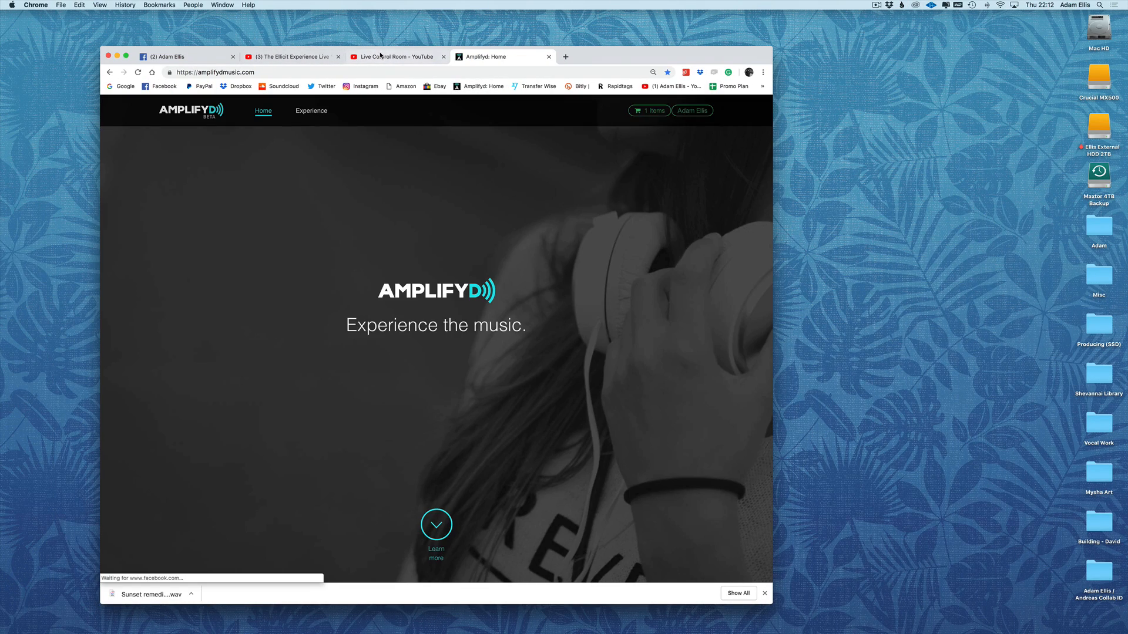
pyautogui.click(380, 57)
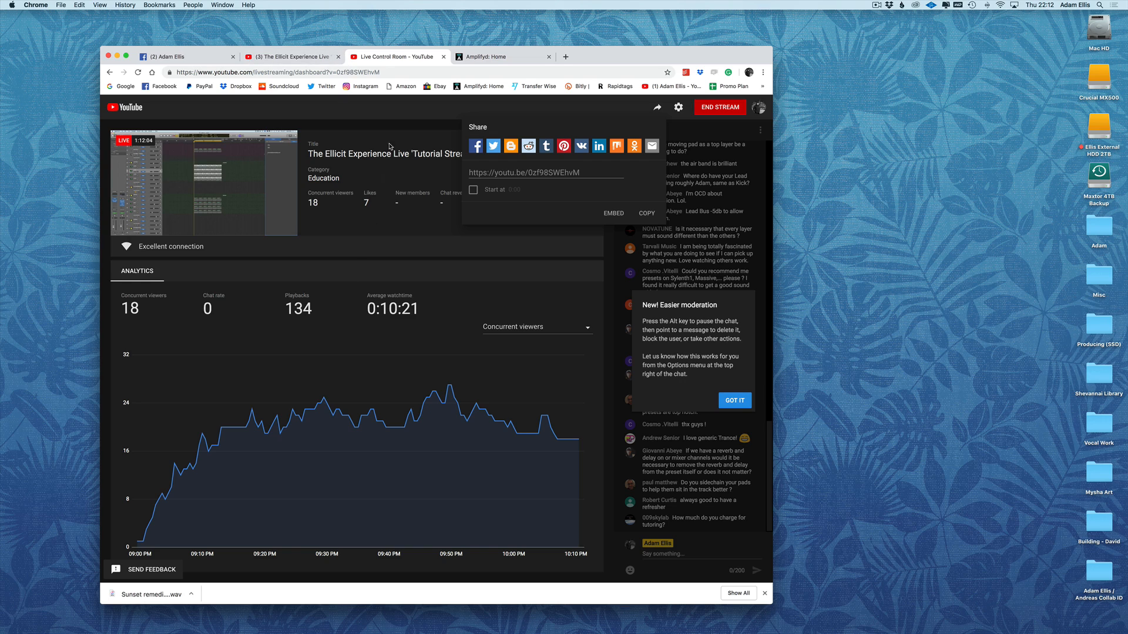
pyautogui.click(498, 57)
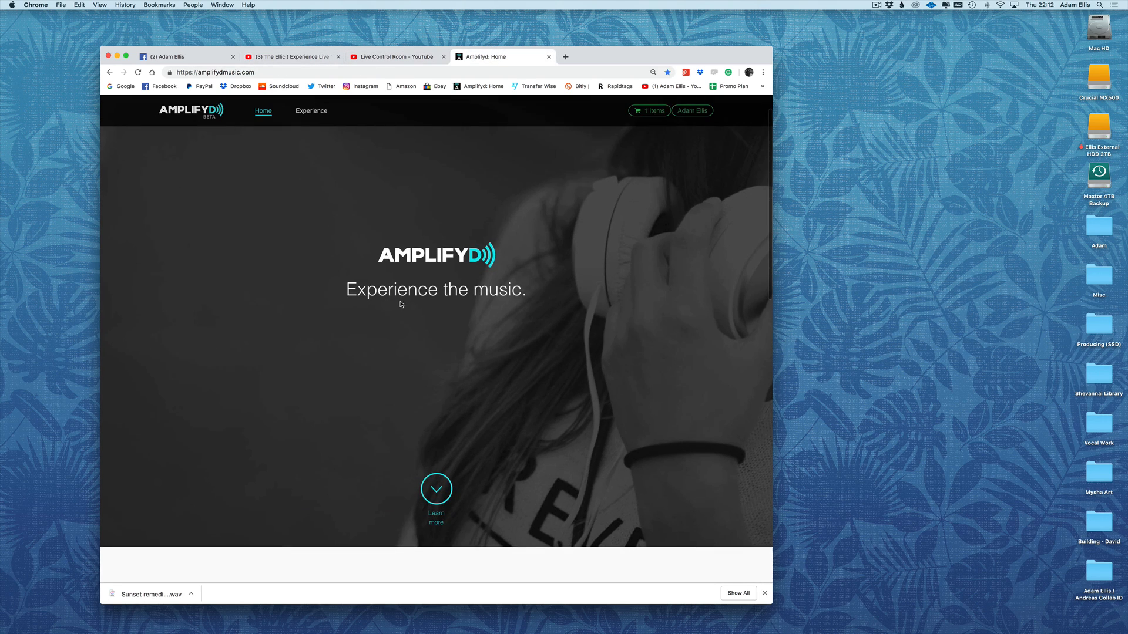
pyautogui.click(297, 112)
pyautogui.scroll(-5, 541, 440)
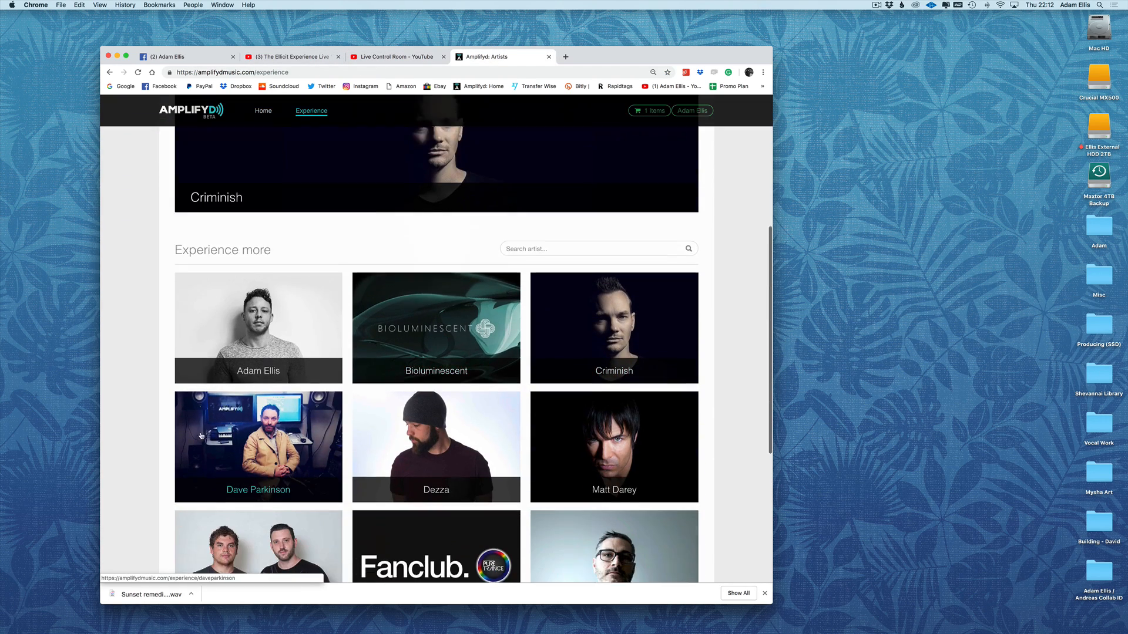
pyautogui.click(219, 276)
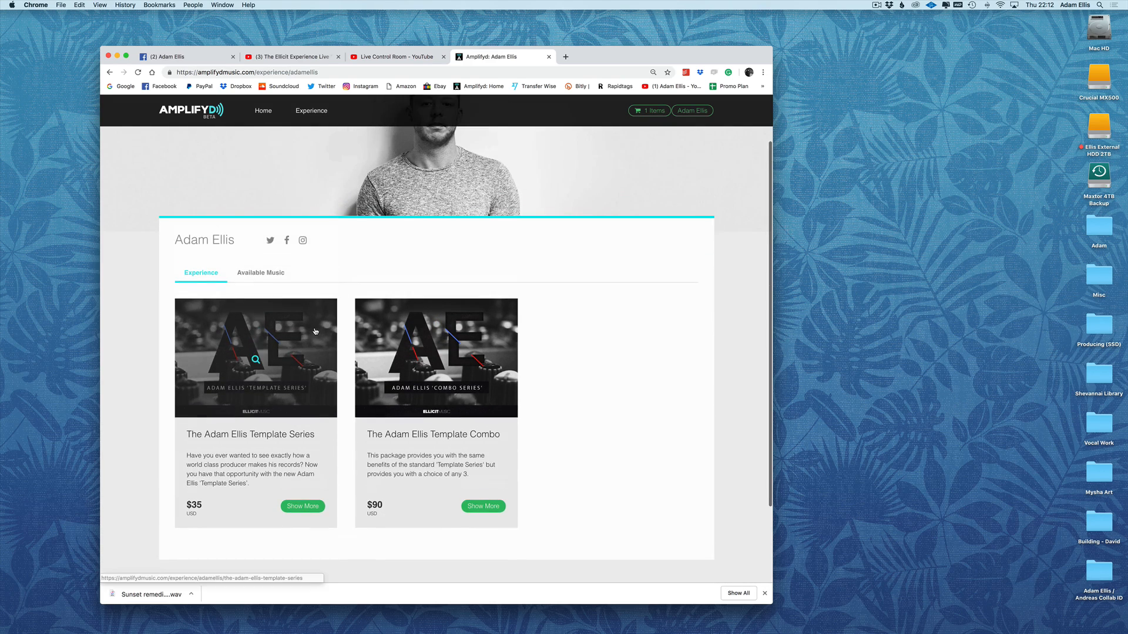
# - Browse the Template Series product page details, then switch back to Logic Pro X
pyautogui.moveTo(600, 63); pyautogui.dragTo(608, 37)
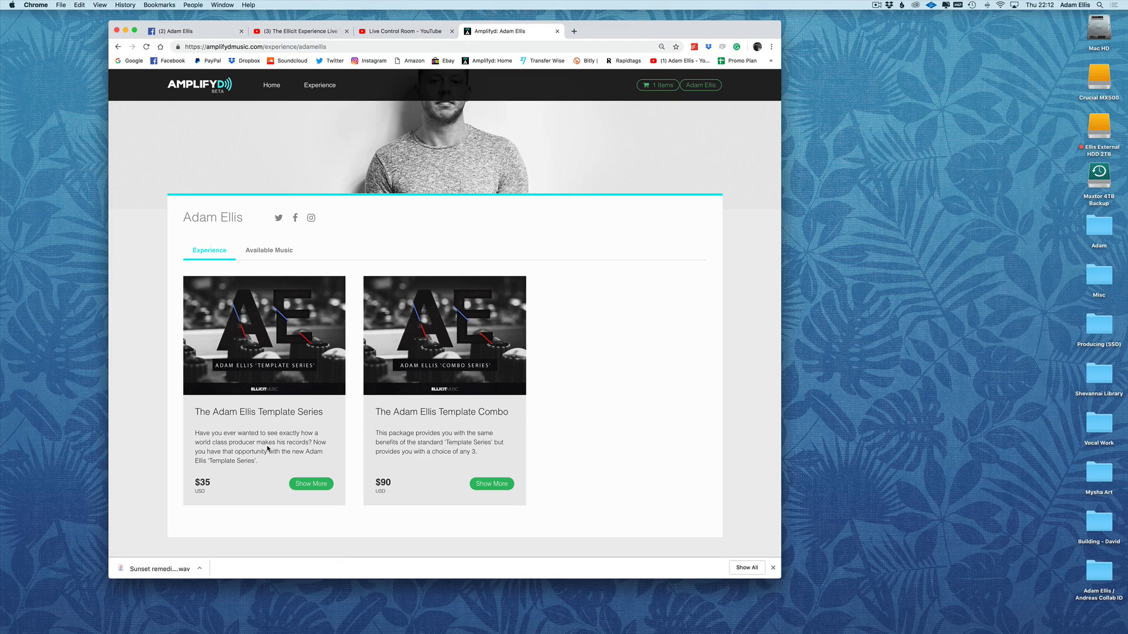
pyautogui.click(279, 410)
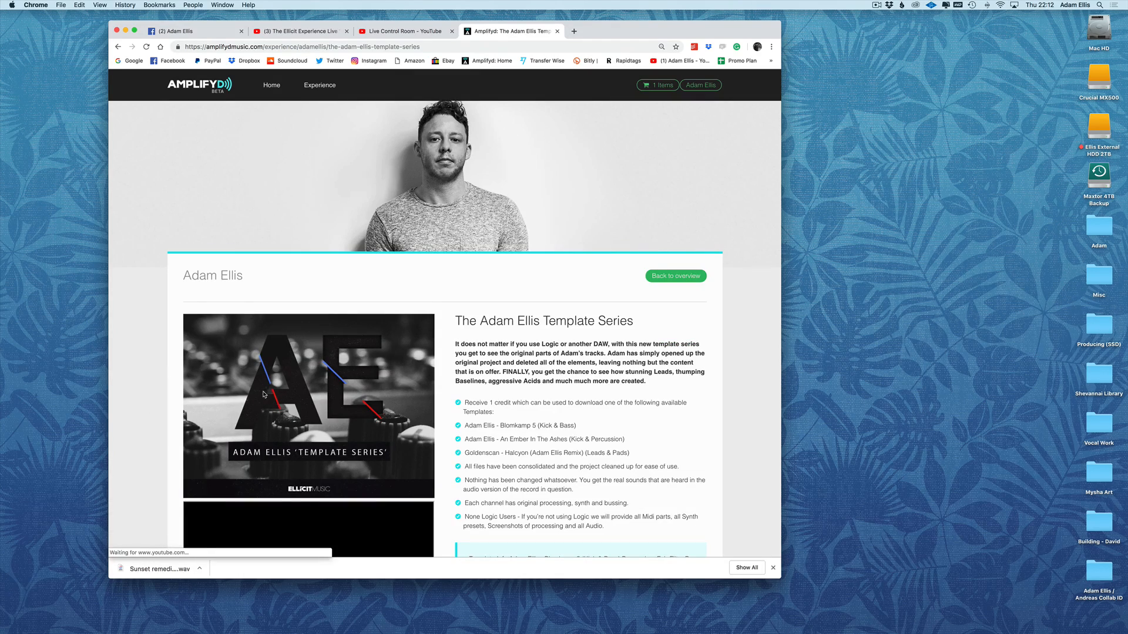
pyautogui.scroll(-2, 703, 328)
pyautogui.scroll(-2, 703, 328)
pyautogui.scroll(5, 584, 212)
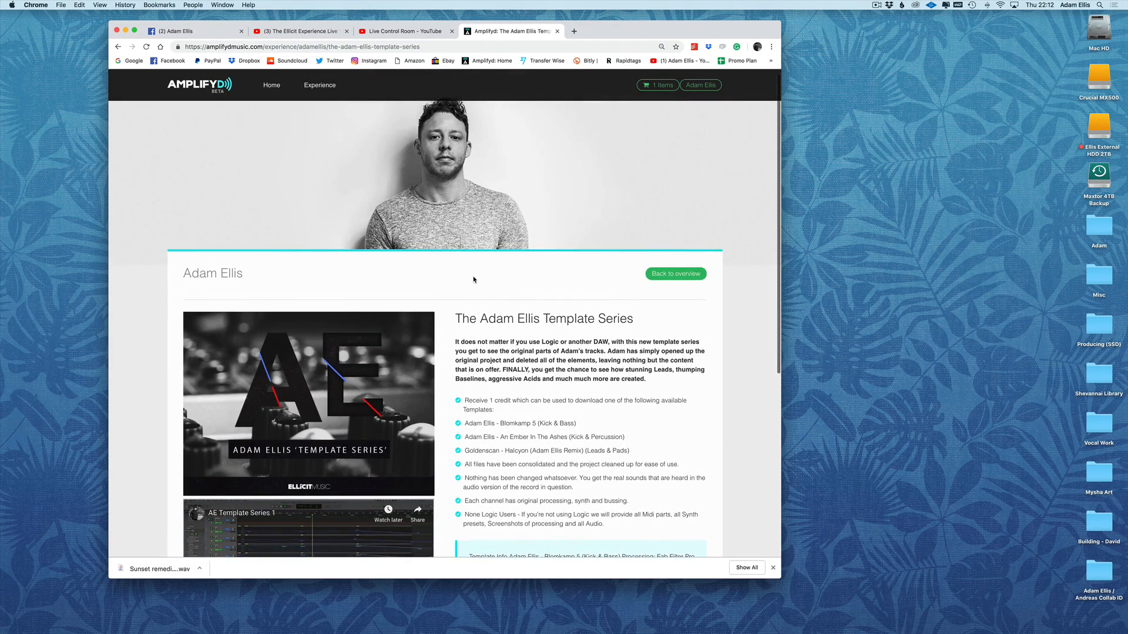
pyautogui.scroll(-5, 488, 329)
pyautogui.scroll(5, 510, 372)
pyautogui.scroll(-3, 512, 371)
pyautogui.hscroll(-5, 511, 371)
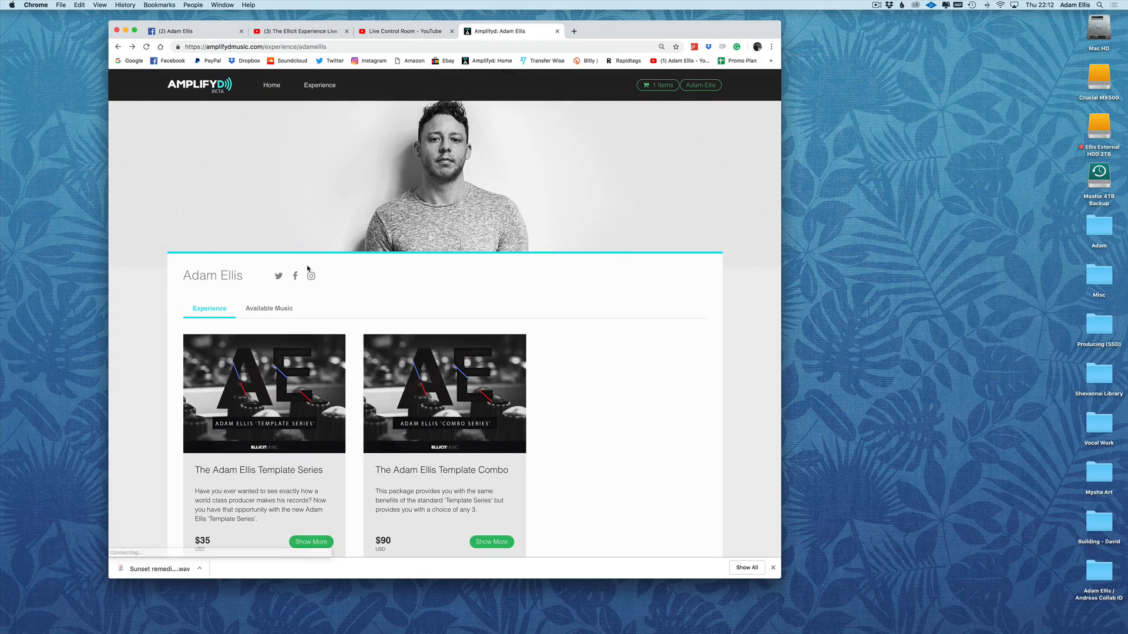
pyautogui.scroll(-2, 455, 486)
pyautogui.scroll(-1, 446, 411)
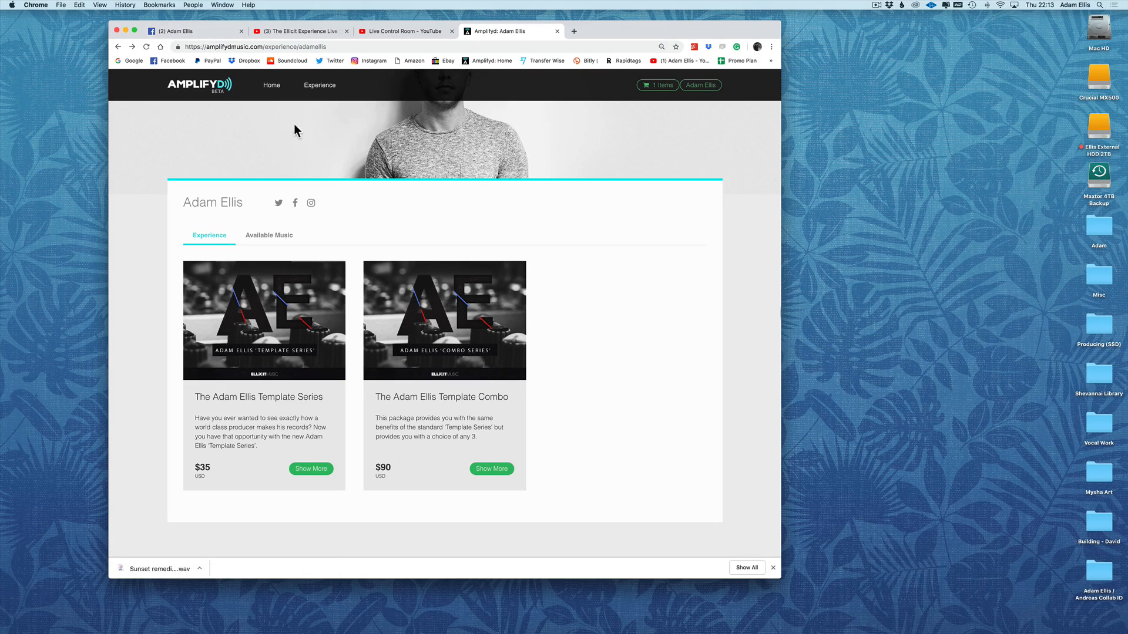
pyautogui.press('super+Tab')
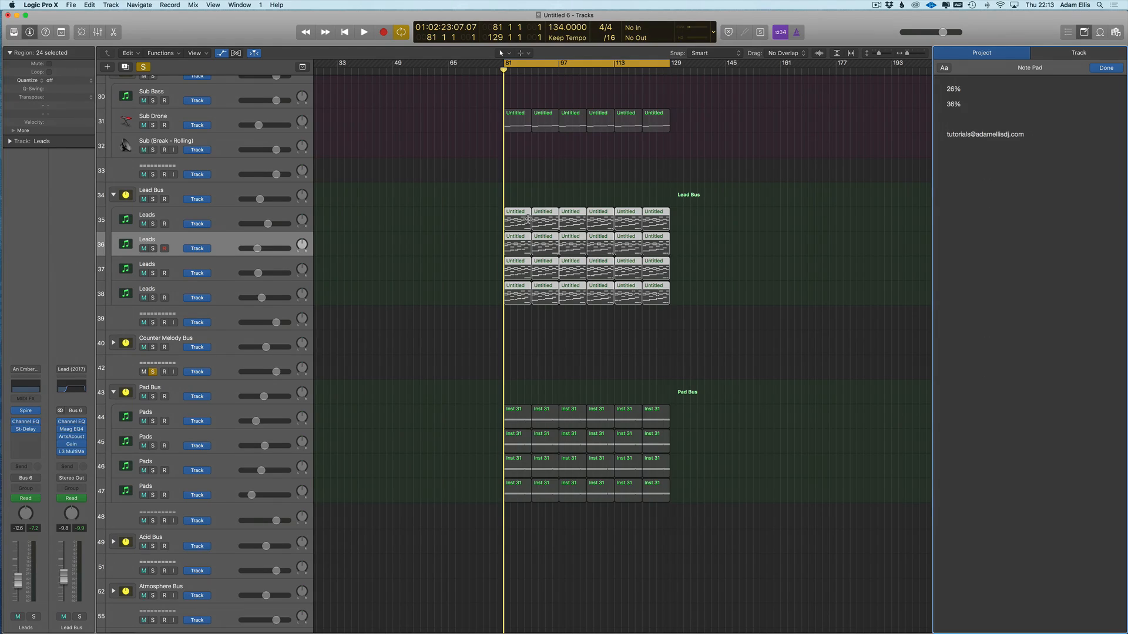